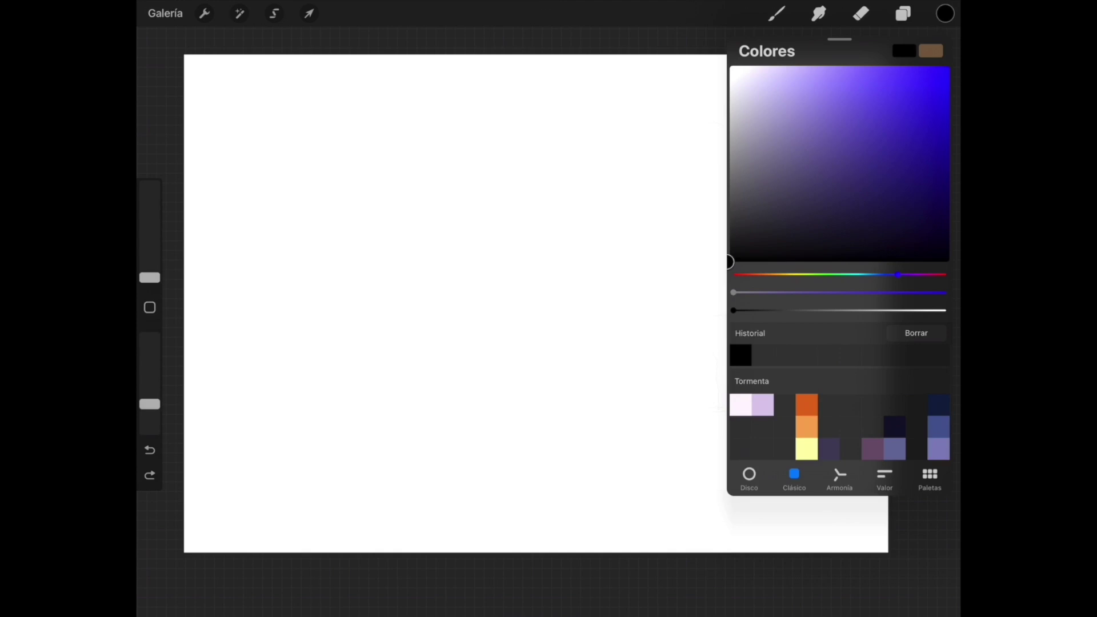
# Close the colour panel and tilt the blank canvas about 40° clockwise for painting.
pyautogui.click(776, 14)
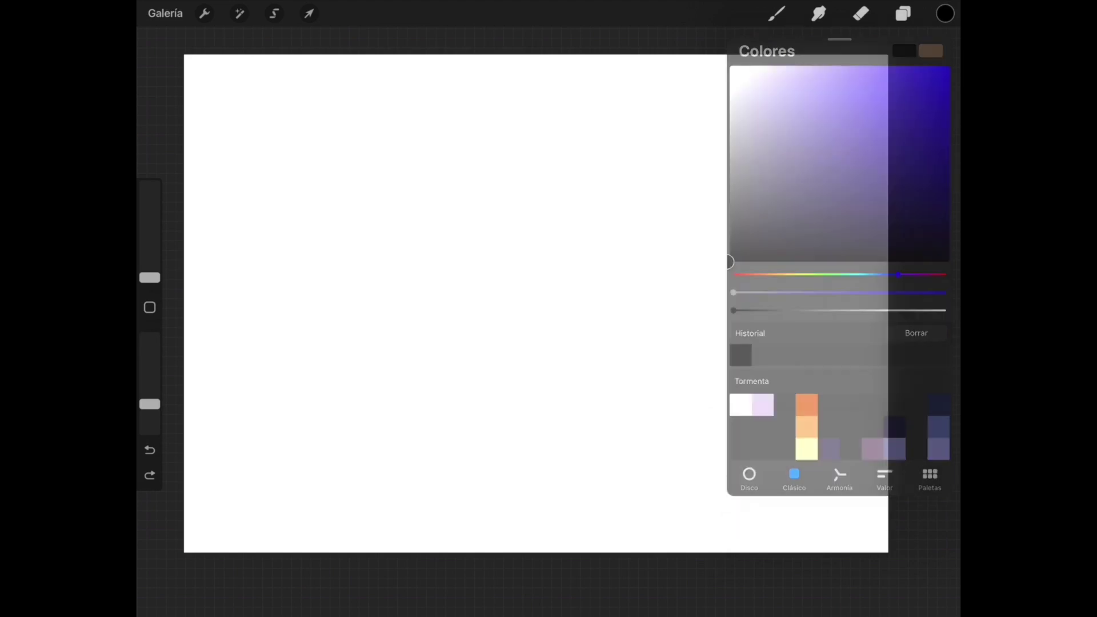
pyautogui.moveTo(742, 172)
pyautogui.mouseDown()
pyautogui.moveTo(775, 251)
pyautogui.moveTo(777, 348)
pyautogui.moveTo(777, 331)
pyautogui.moveTo(845, 308)
pyautogui.mouseUp()
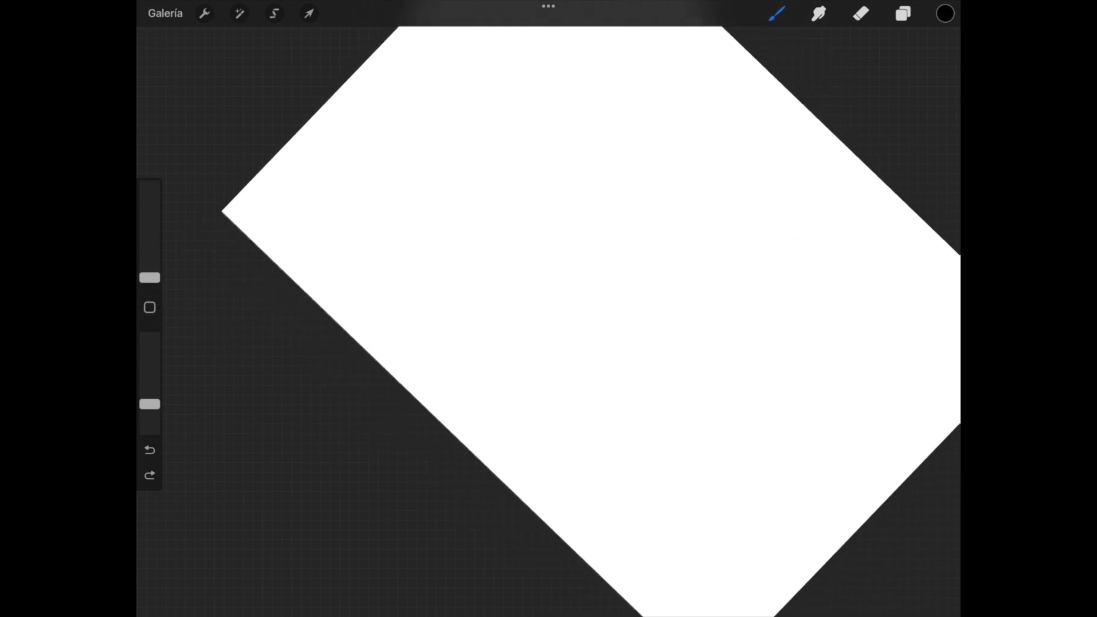
# Zoom in and try several grey horizon strokes, undoing each shaky attempt.
pyautogui.moveTo(514, 320); pyautogui.dragTo(451, 357)
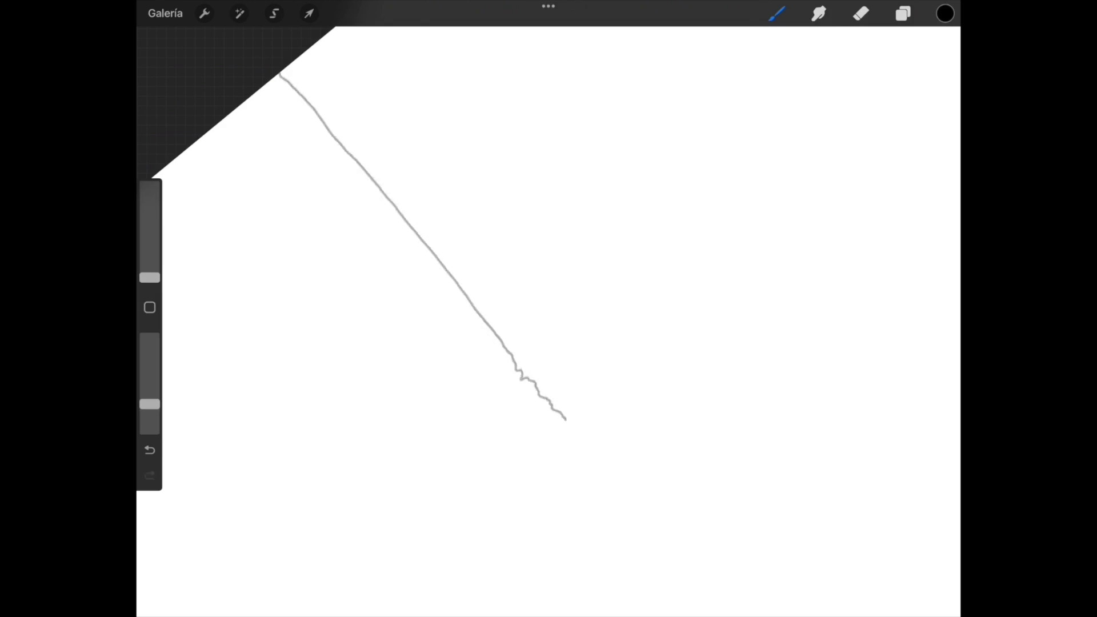
pyautogui.moveTo(514, 342); pyautogui.dragTo(434, 240)
pyautogui.hotkey('ctrl', 'z')
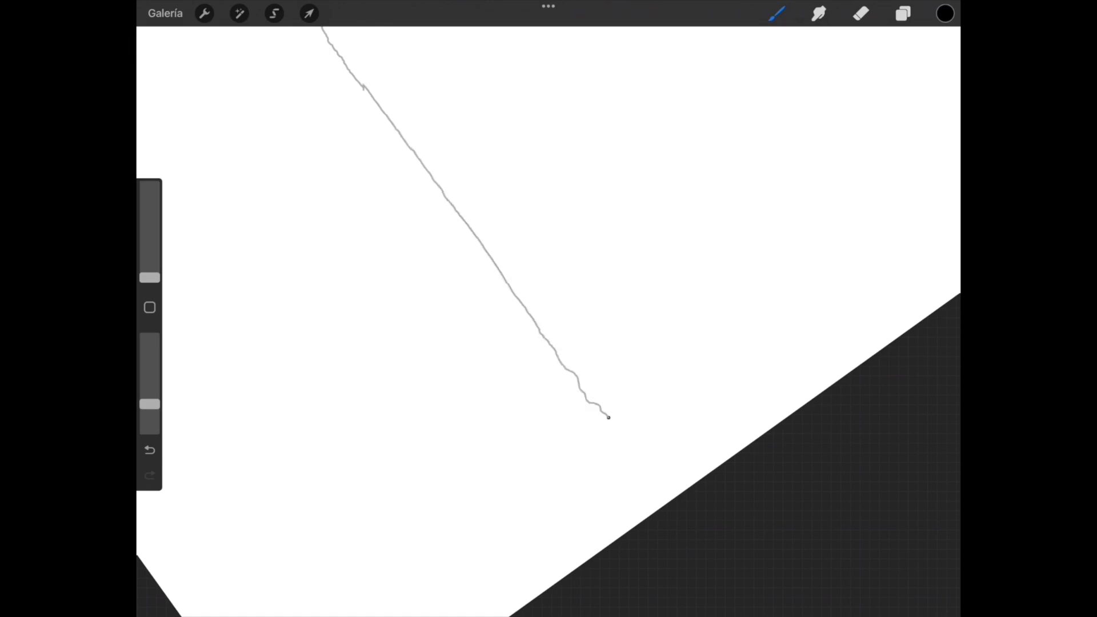
pyautogui.hotkey('ctrl', 'z')
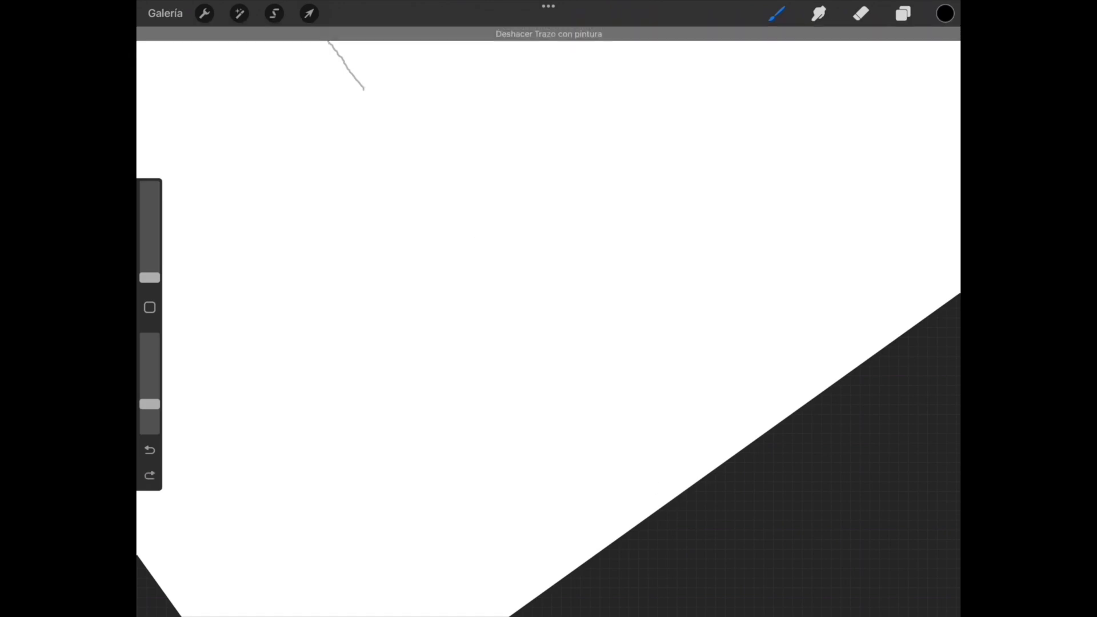
pyautogui.moveTo(366, 87); pyautogui.dragTo(443, 187)
pyautogui.moveTo(520, 298); pyautogui.dragTo(560, 374)
pyautogui.hotkey('ctrl', 'z')
pyautogui.moveTo(574, 385); pyautogui.dragTo(584, 390)
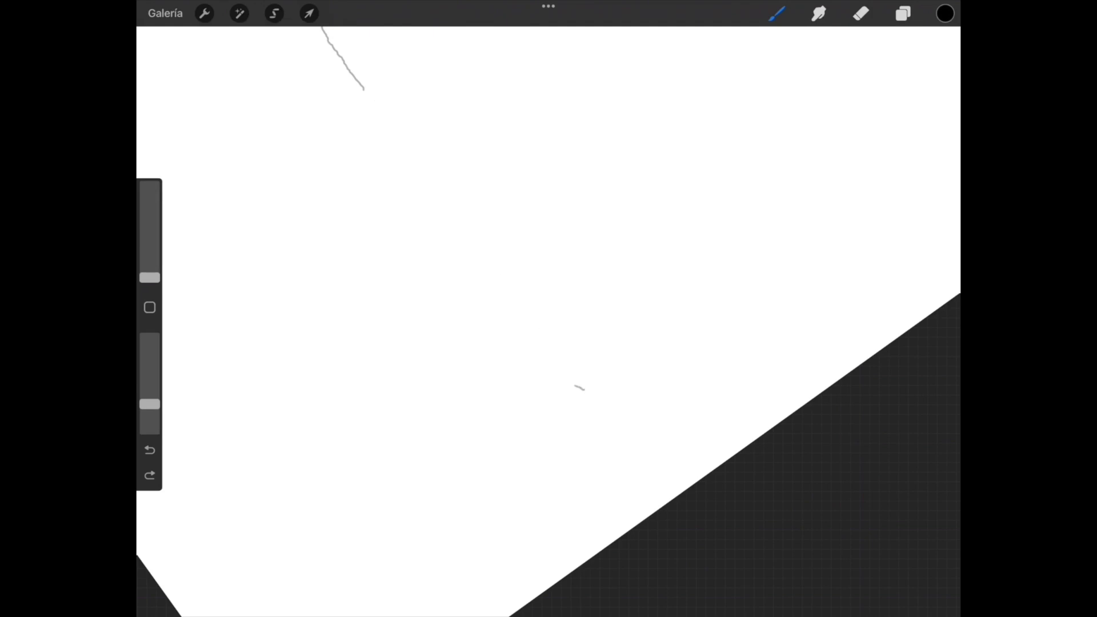
pyautogui.hotkey('ctrl', 'z')
# Redraw the thin horizon line, then level the view and zoom out to the whole canvas.
pyautogui.moveTo(363, 86); pyautogui.dragTo(407, 138)
pyautogui.moveTo(547, 337); pyautogui.dragTo(414, 170)
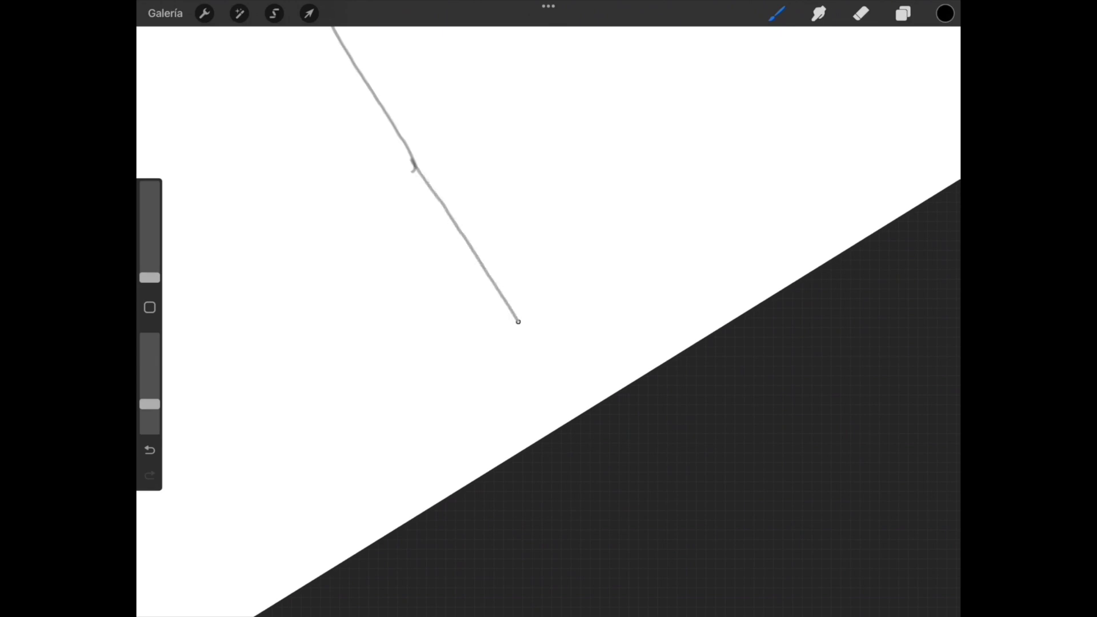
pyautogui.moveTo(576, 417); pyautogui.dragTo(606, 313)
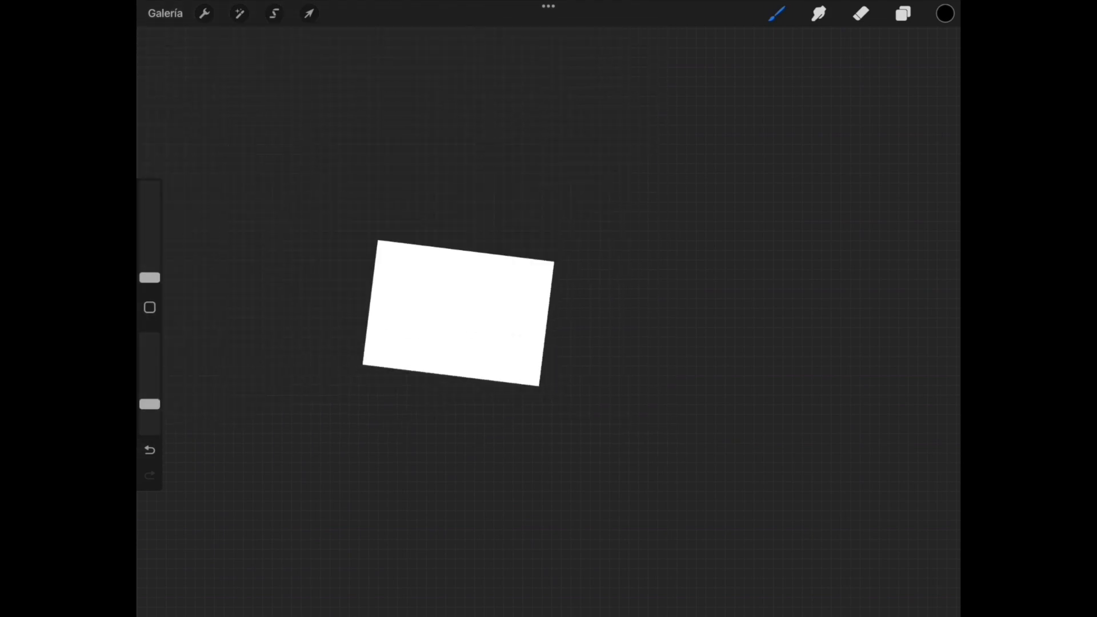
pyautogui.moveTo(400, 320); pyautogui.dragTo(548, 326)
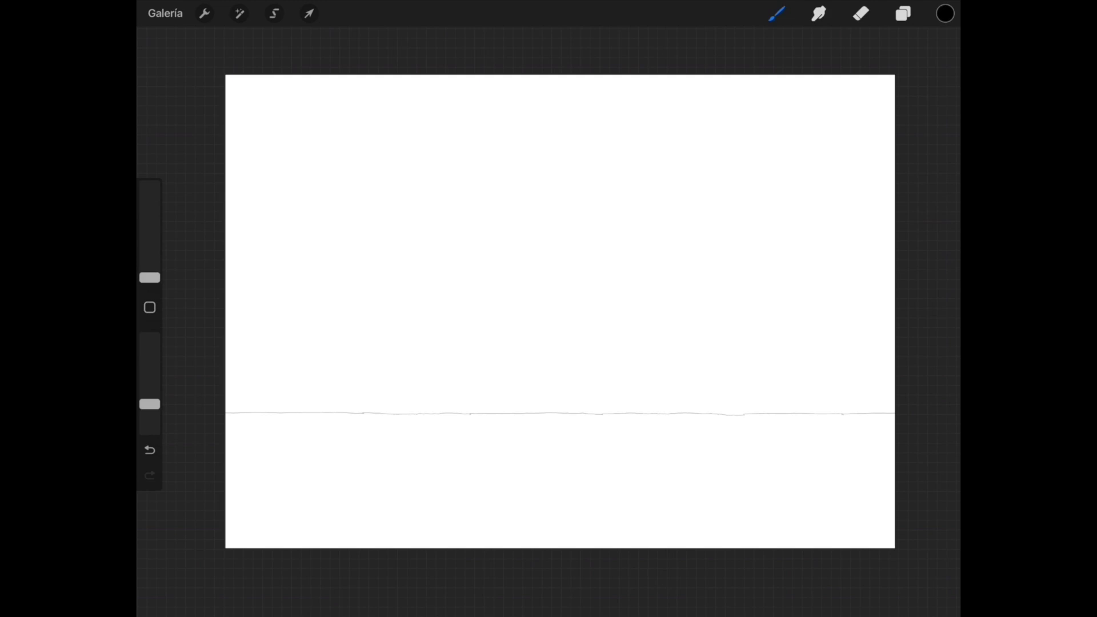
# Sketch grey cloud outlines, jagged horizon shapes, shore pebbles and vertical reflection dashes.
pyautogui.scroll(-3, 545, 285)
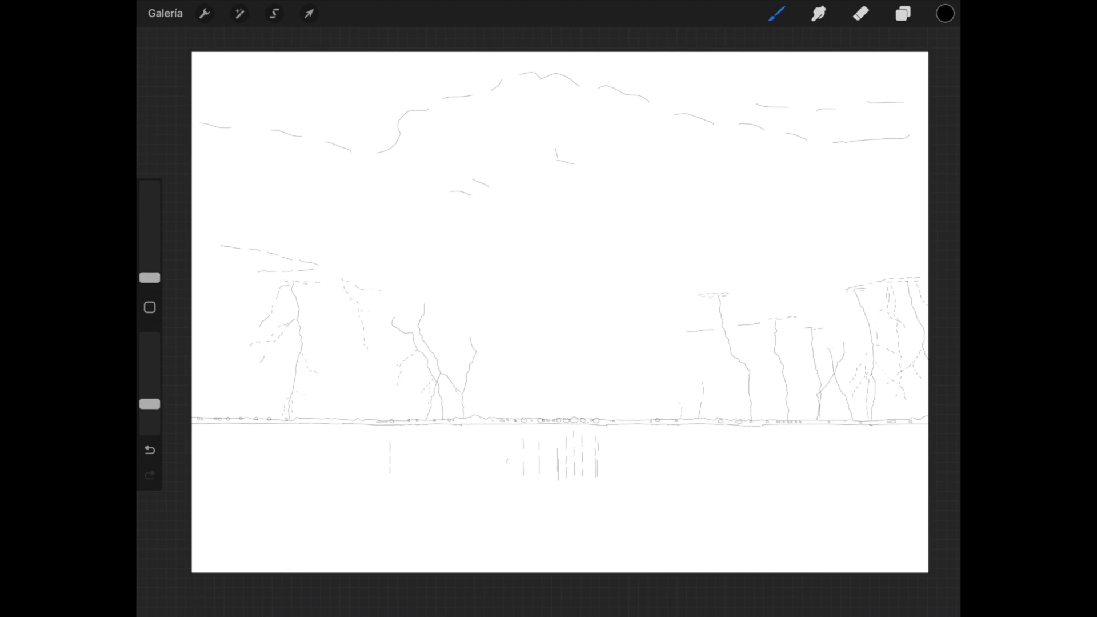
# Zoom in and draw a figure's rounded hood with a parallel edge line.
pyautogui.scroll(3, 549, 309)
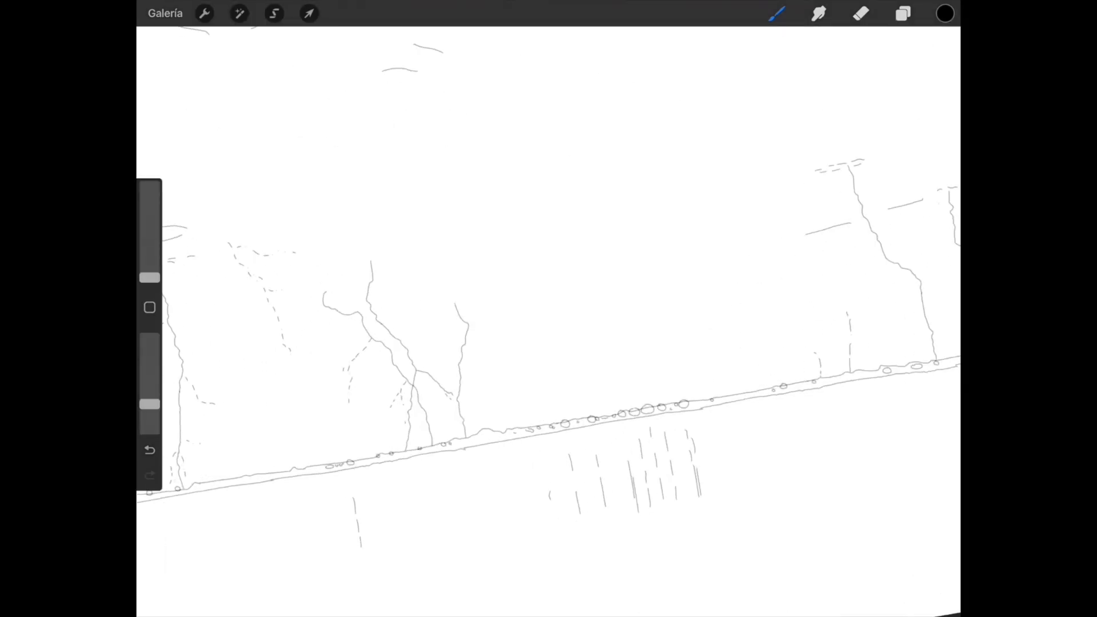
pyautogui.scroll(5, 548, 343)
pyautogui.scroll(3, 548, 343)
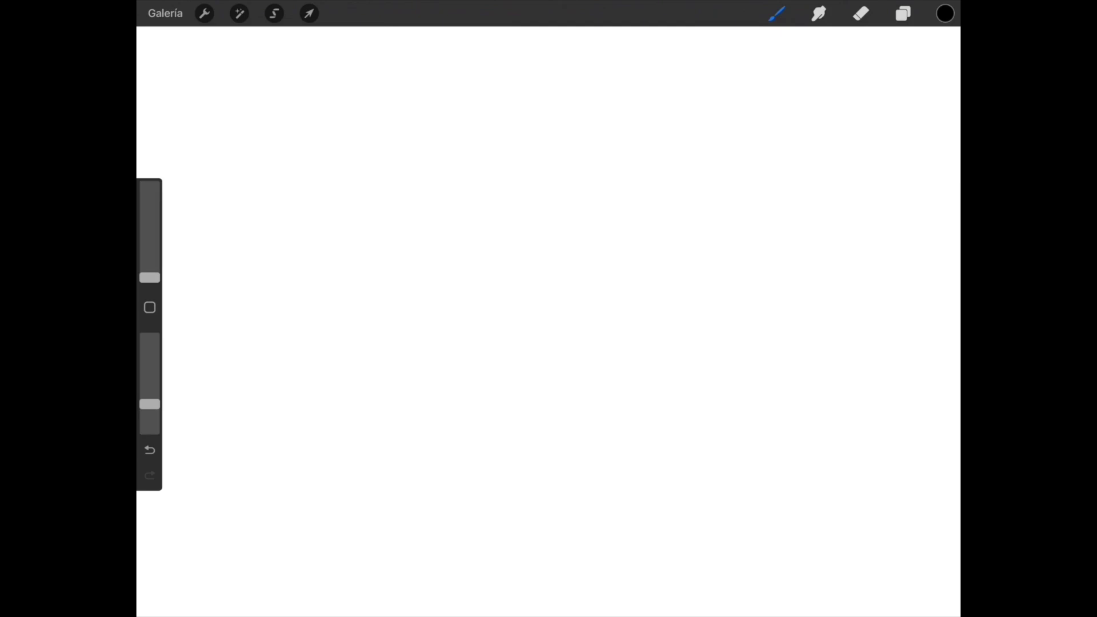
pyautogui.moveTo(603, 212)
pyautogui.mouseDown()
pyautogui.moveTo(443, 166)
pyautogui.moveTo(462, 398)
pyautogui.mouseUp()
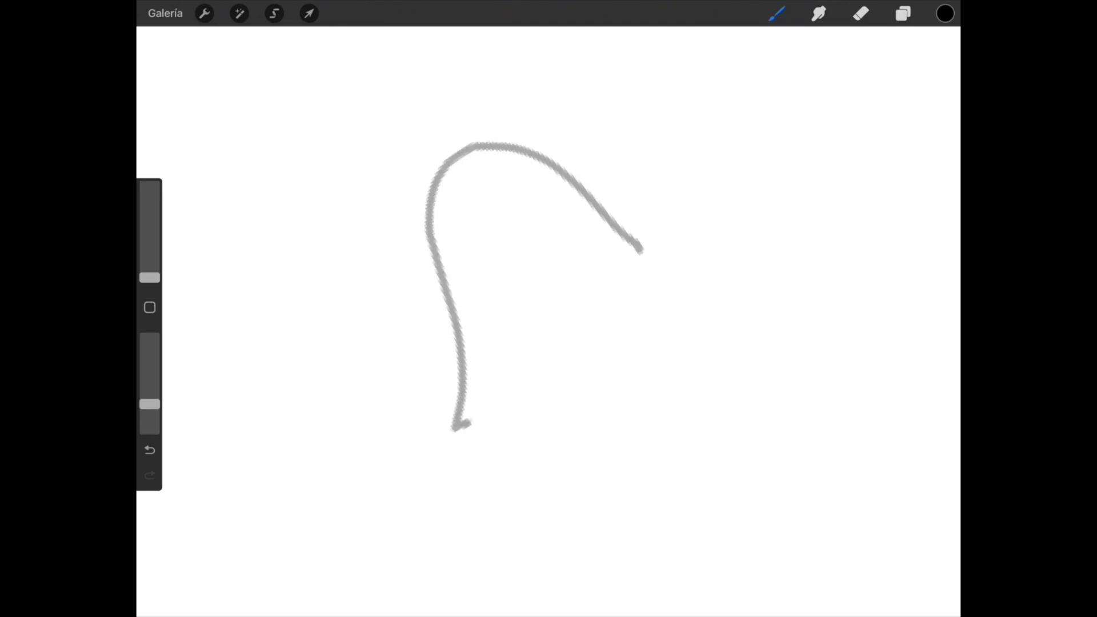
pyautogui.scroll(-3, 549, 309)
pyautogui.scroll(-2, 548, 308)
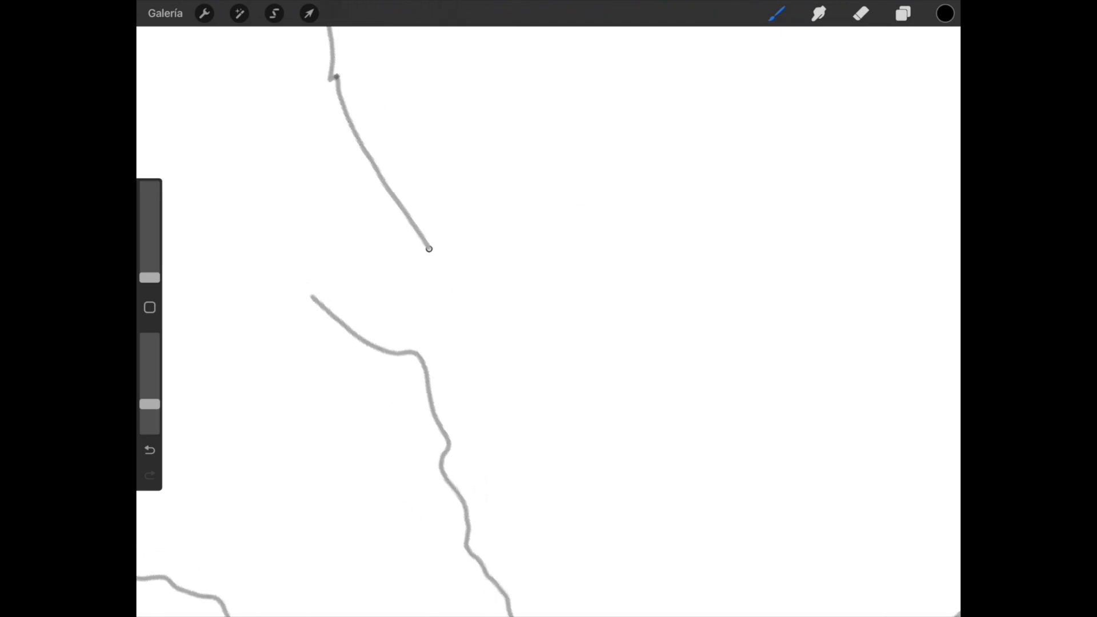
pyautogui.scroll(-3, 586, 487)
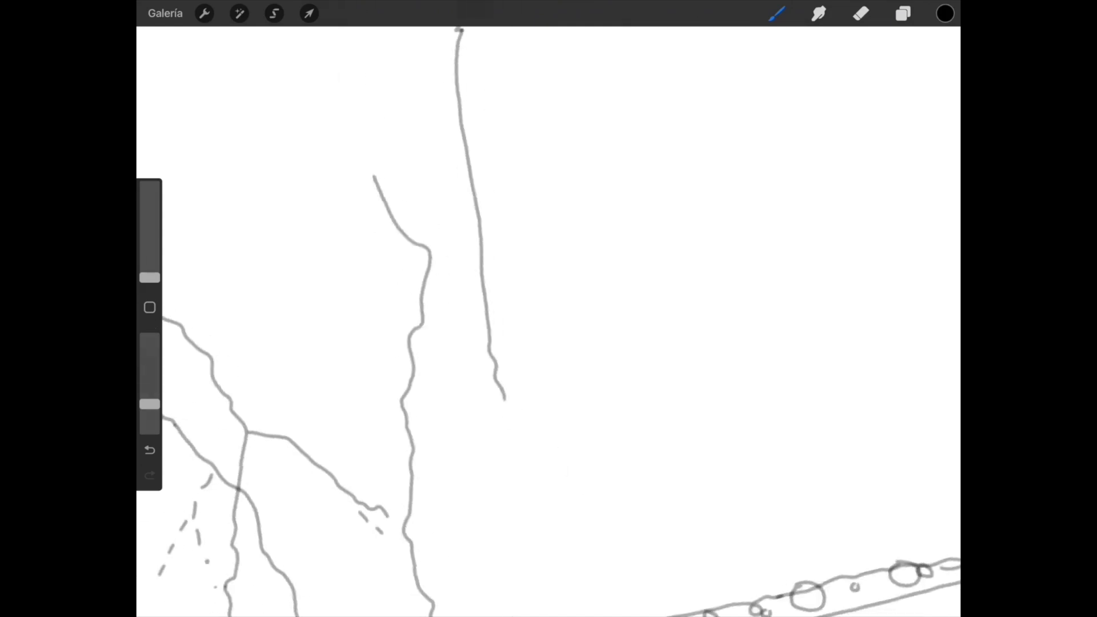
pyautogui.scroll(4, 549, 308)
pyautogui.moveTo(520, 417); pyautogui.dragTo(493, 358)
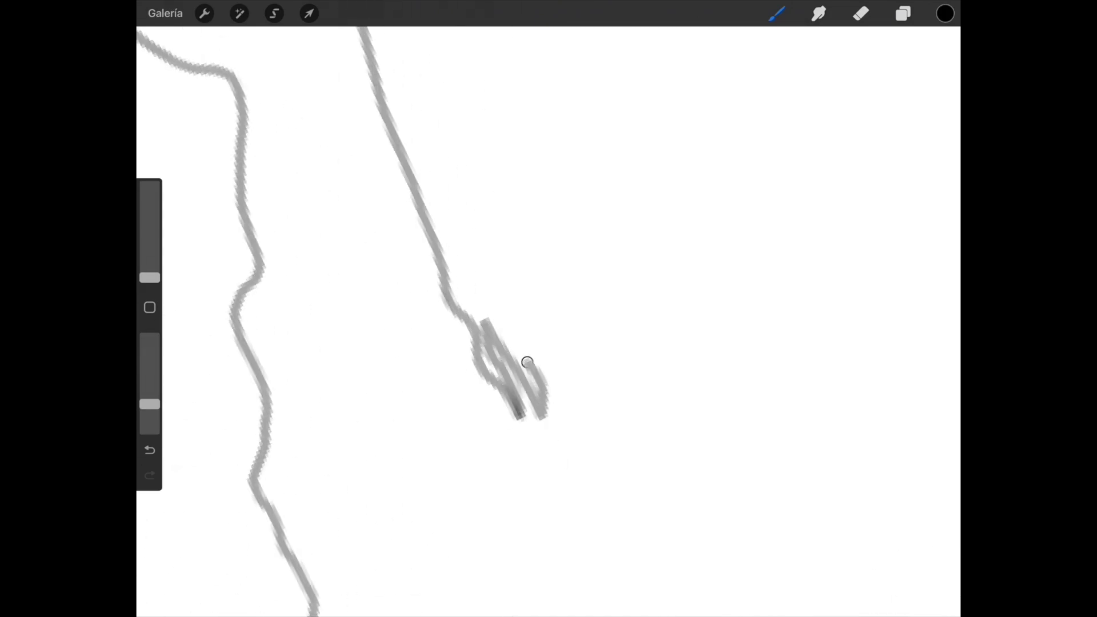
pyautogui.scroll(3, 548, 309)
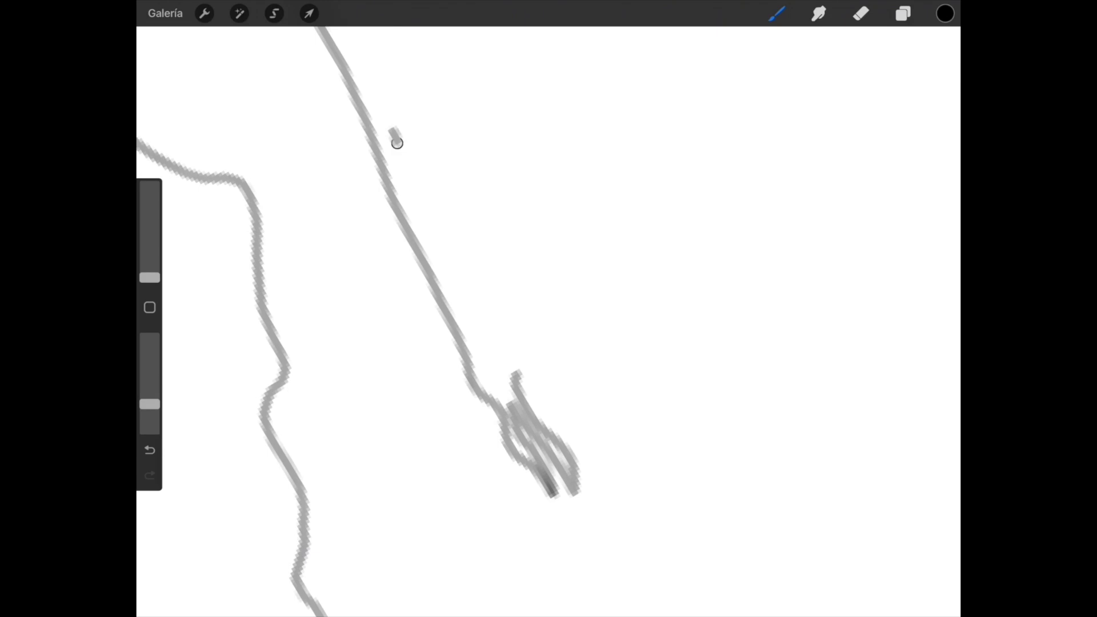
pyautogui.moveTo(397, 143); pyautogui.dragTo(485, 340)
# Extend the hooded figures' outlines diagonally down to the shore.
pyautogui.scroll(-3, 548, 309)
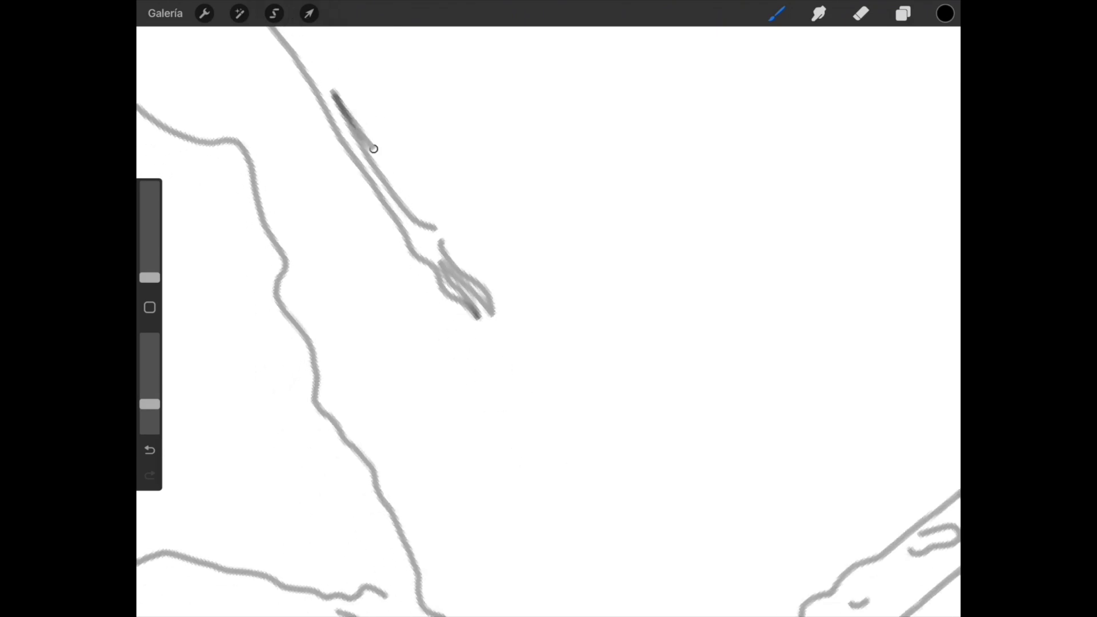
pyautogui.scroll(-3, 548, 309)
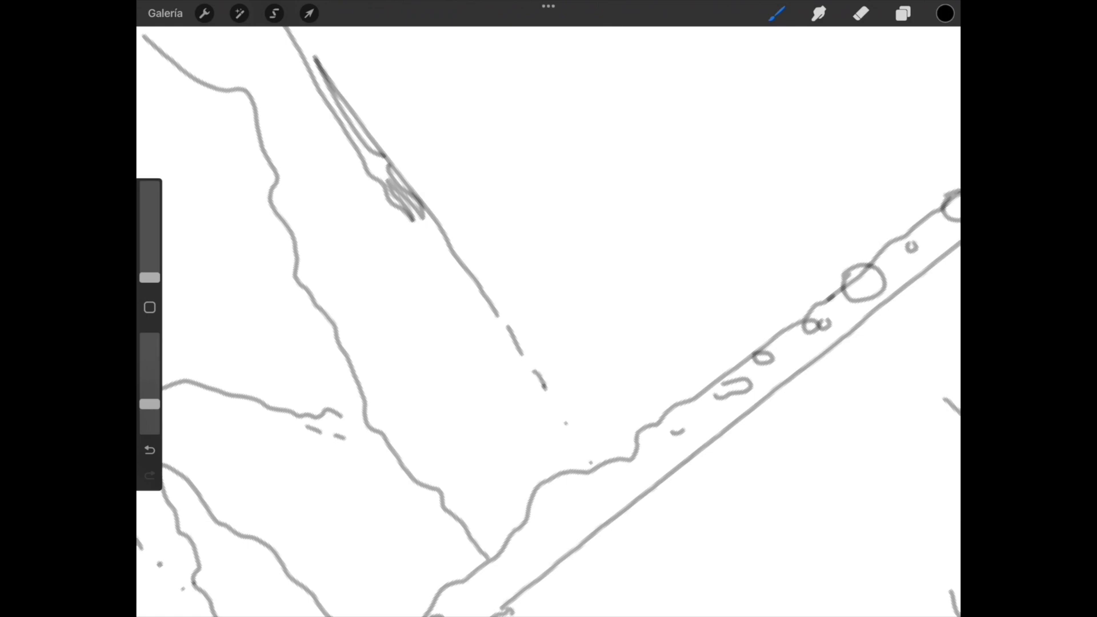
pyautogui.scroll(-5, 548, 308)
pyautogui.scroll(5, 400, 171)
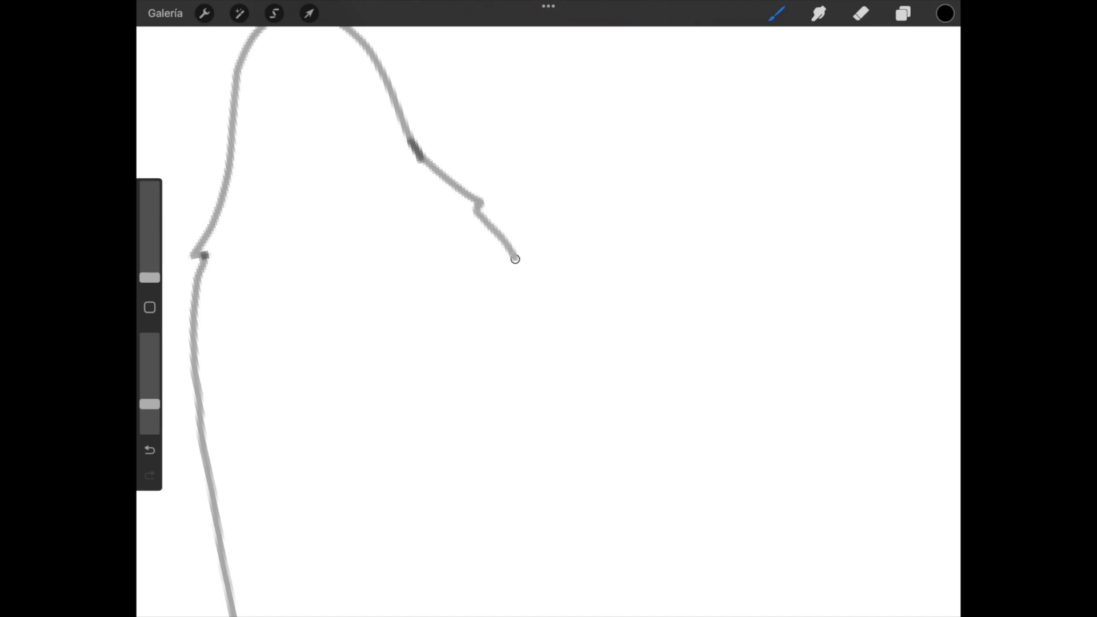
pyautogui.moveTo(563, 388); pyautogui.dragTo(580, 465)
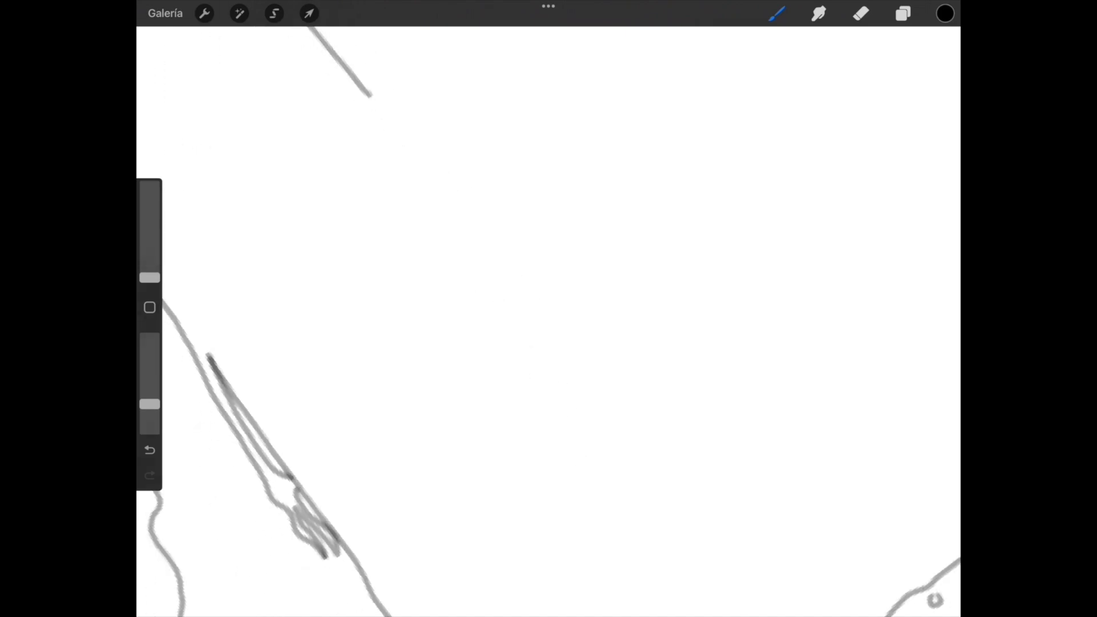
pyautogui.moveTo(368, 94); pyautogui.dragTo(493, 240)
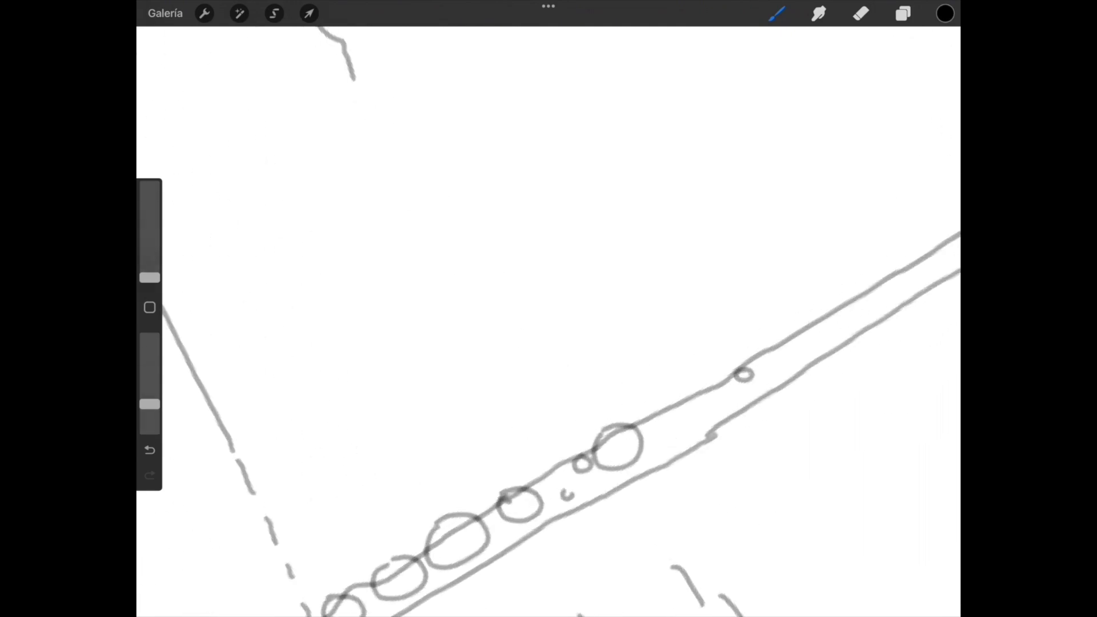
pyautogui.moveTo(402, 145); pyautogui.dragTo(503, 280)
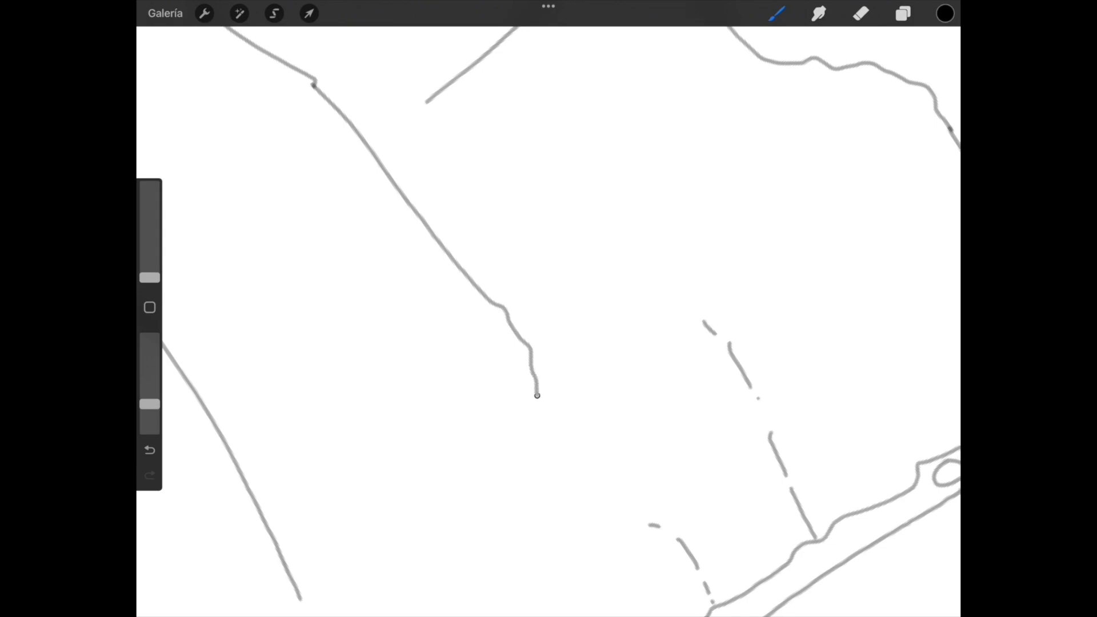
pyautogui.scroll(3, 537, 395)
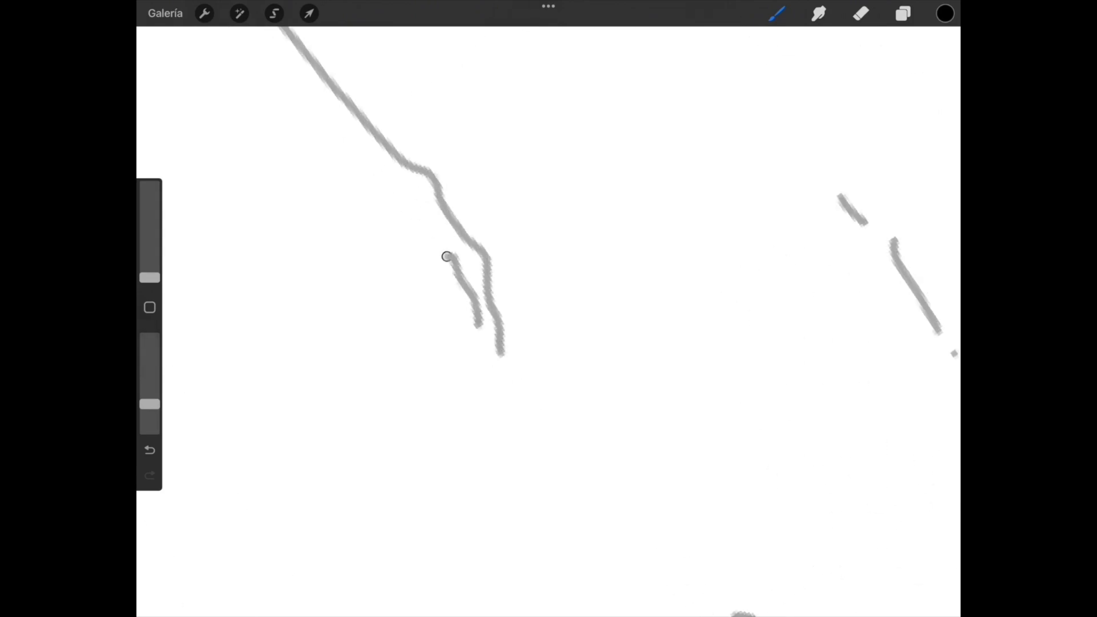
pyautogui.scroll(-3, 548, 320)
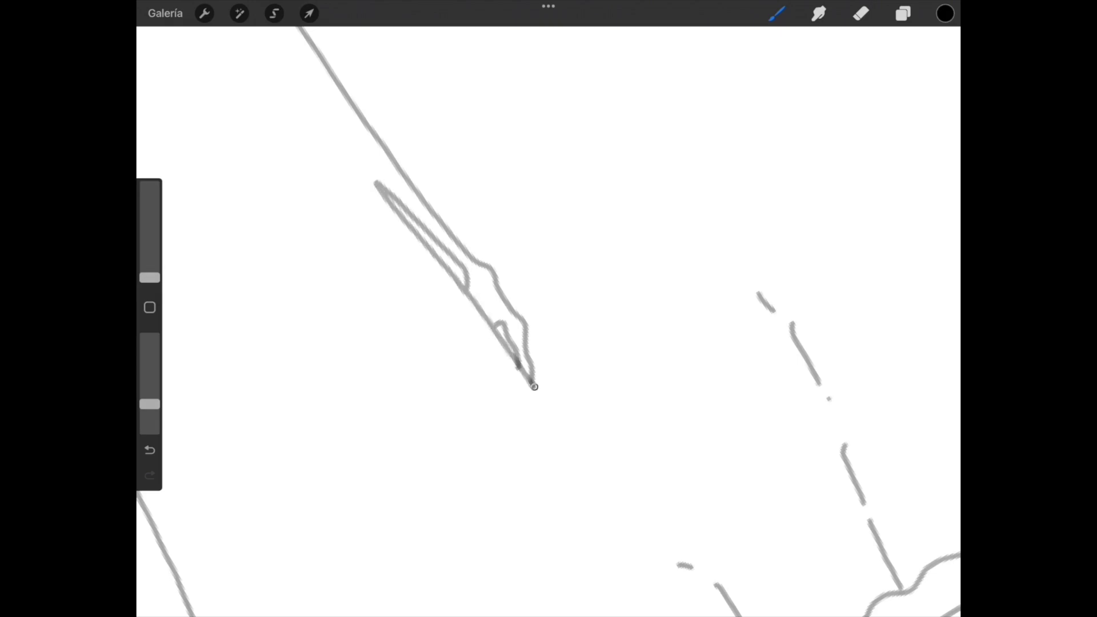
pyautogui.scroll(-5, 534, 387)
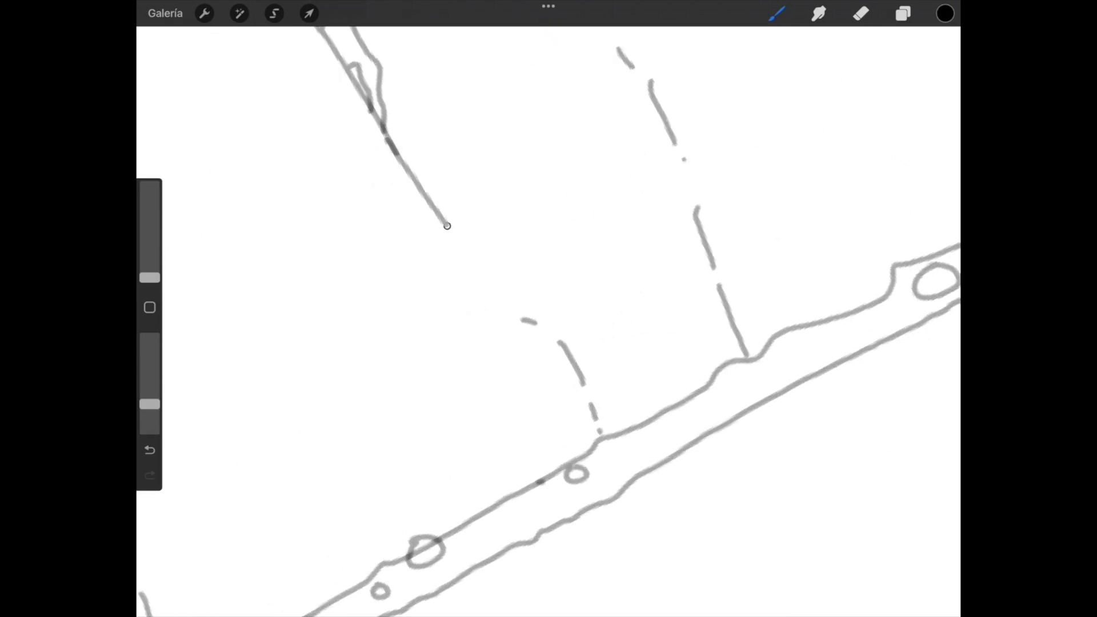
pyautogui.scroll(-3, 548, 320)
pyautogui.scroll(-5, 549, 320)
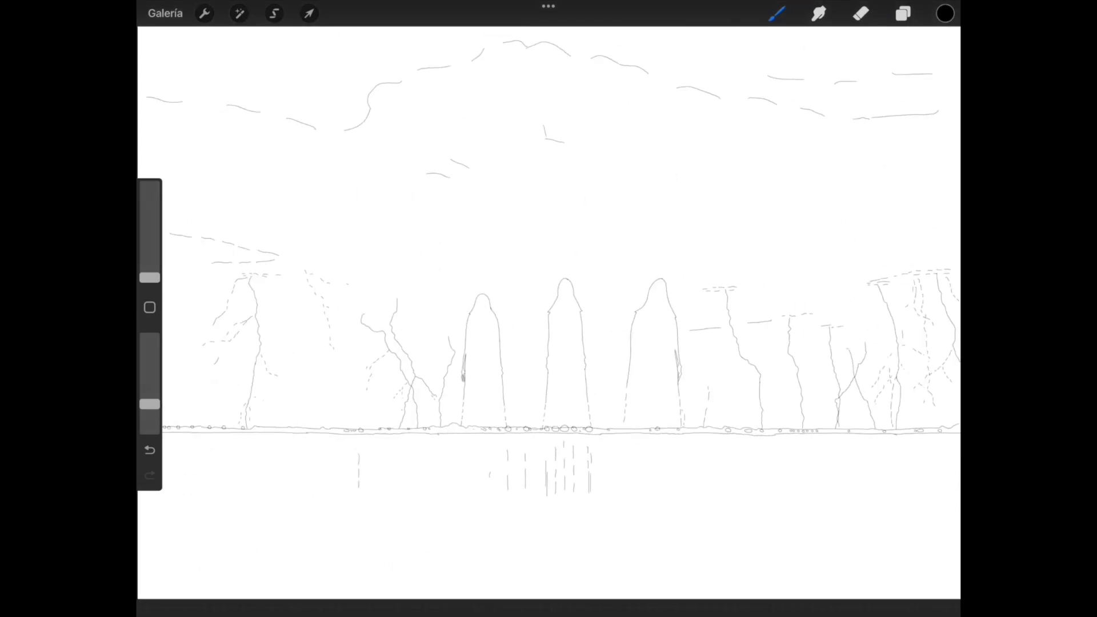
# Finish the dashed hood outline down one figure's curved side.
pyautogui.scroll(-2, 548, 320)
pyautogui.scroll(3, 548, 320)
pyautogui.scroll(3, 549, 320)
pyautogui.scroll(3, 549, 320)
pyautogui.scroll(3, 548, 320)
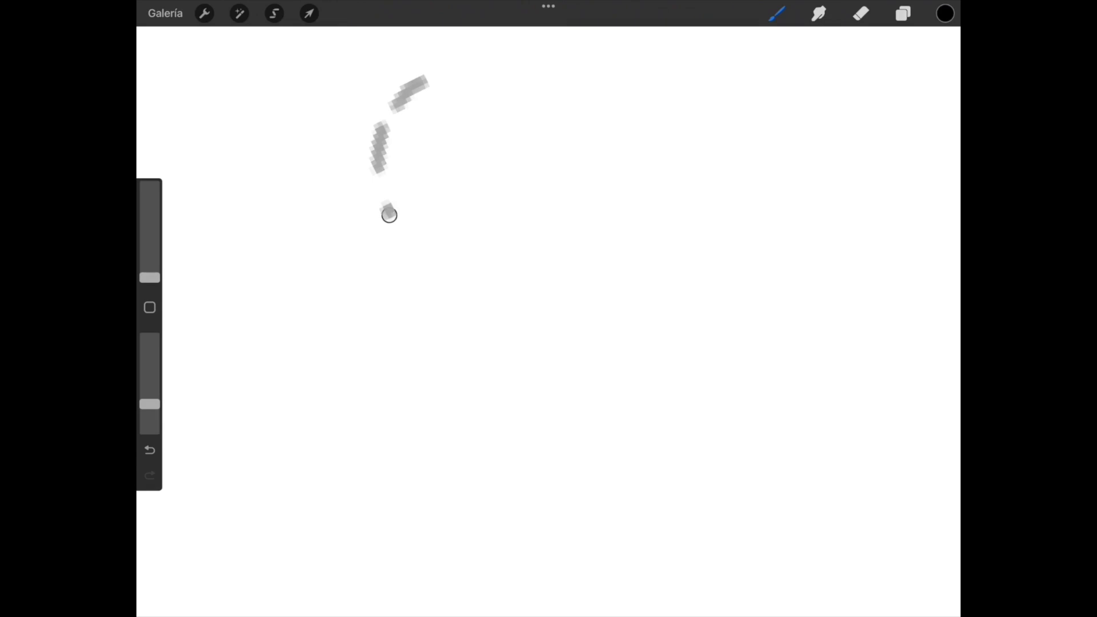
pyautogui.scroll(-3, 549, 320)
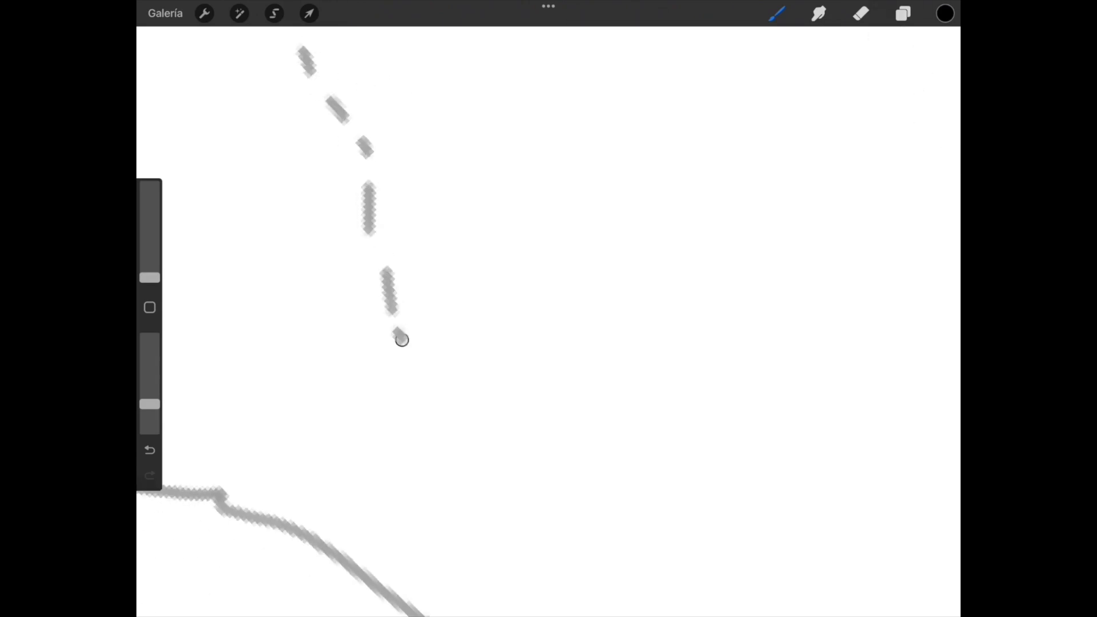
pyautogui.scroll(-2, 549, 319)
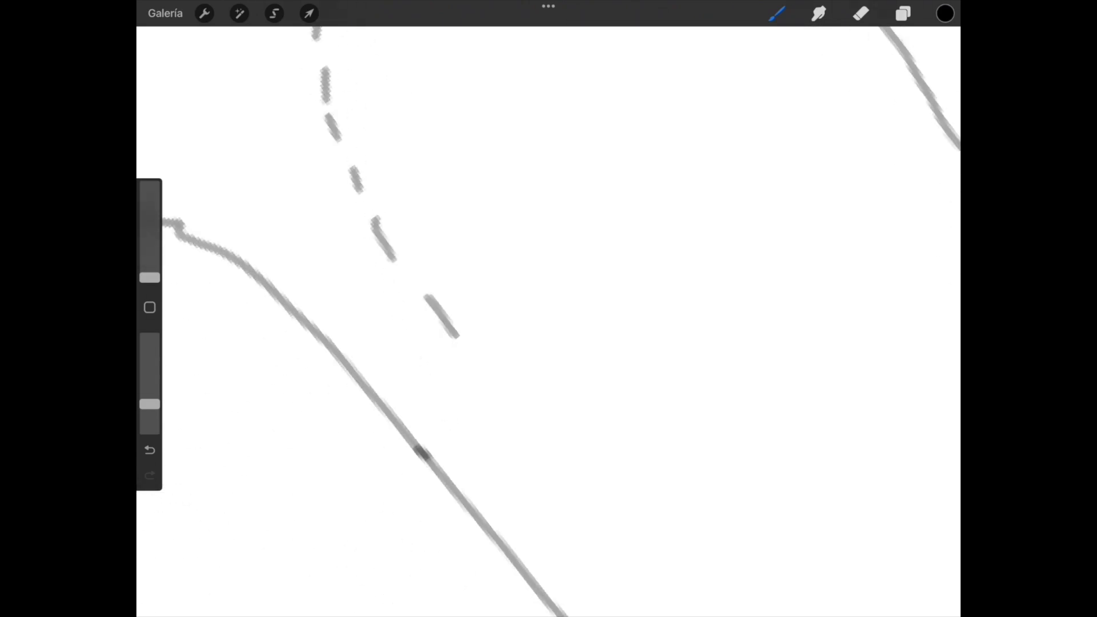
pyautogui.scroll(-2, 548, 320)
pyautogui.scroll(-3, 548, 320)
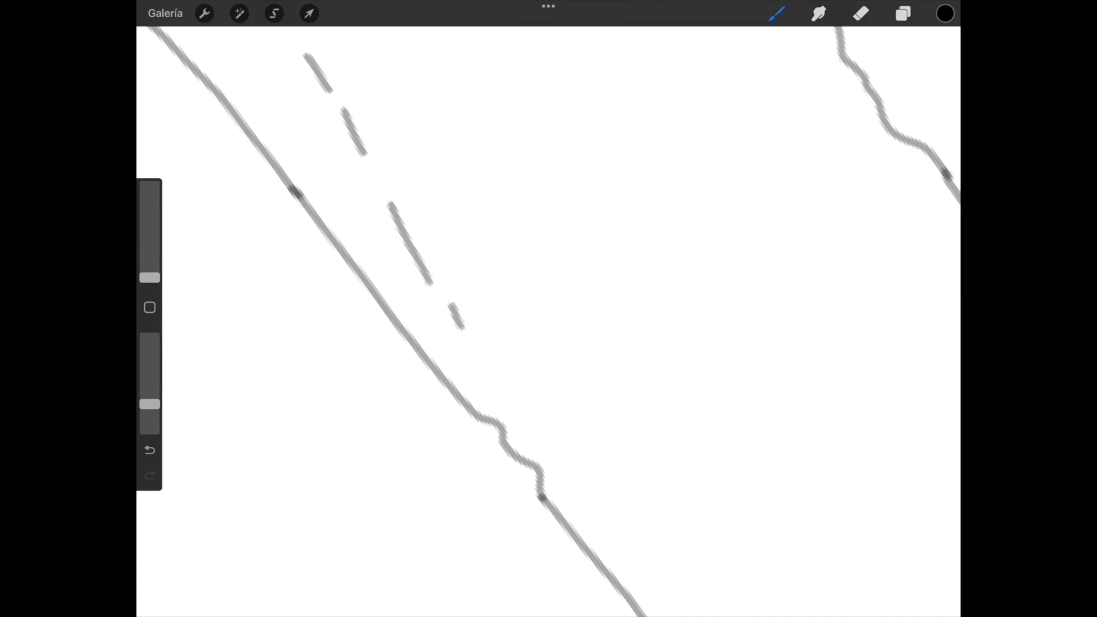
pyautogui.scroll(-3, 548, 320)
pyautogui.scroll(-2, 548, 320)
pyautogui.scroll(5, 548, 320)
pyautogui.scroll(1, 548, 320)
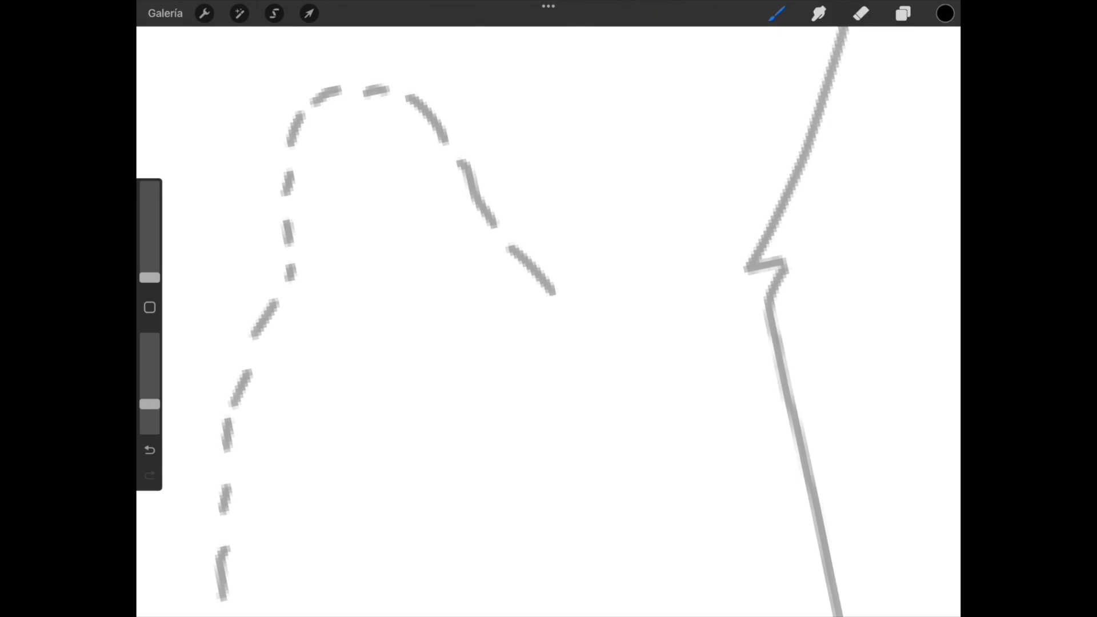
pyautogui.scroll(-3, 548, 320)
pyautogui.scroll(3, 549, 320)
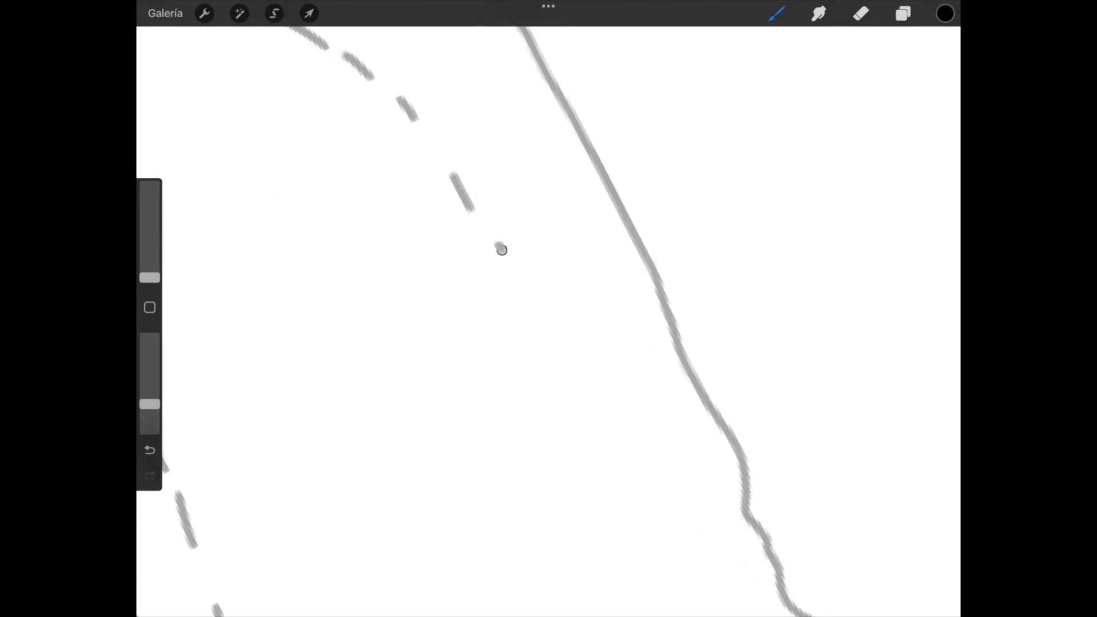
pyautogui.scroll(-3, 548, 320)
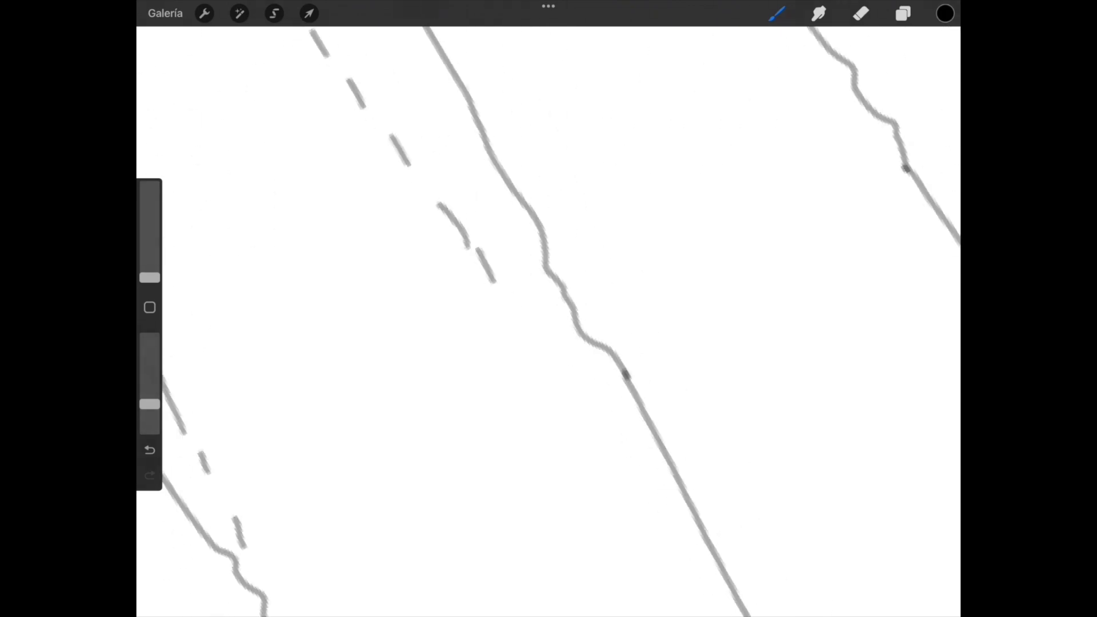
pyautogui.scroll(-3, 548, 320)
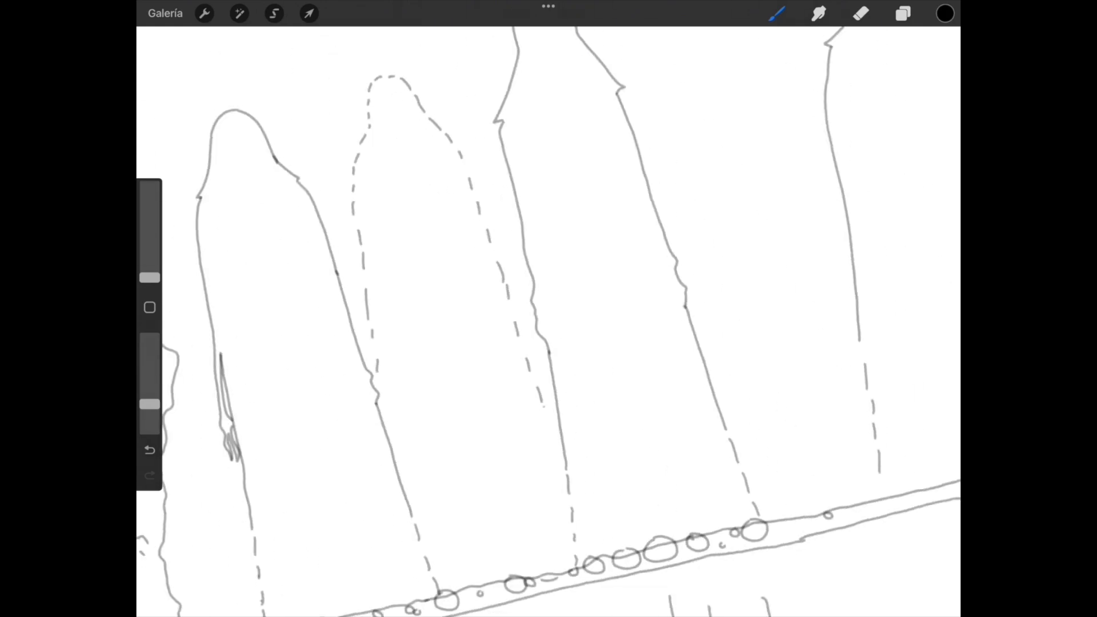
pyautogui.scroll(-3, 548, 320)
pyautogui.scroll(3, 548, 320)
pyautogui.scroll(3, 549, 320)
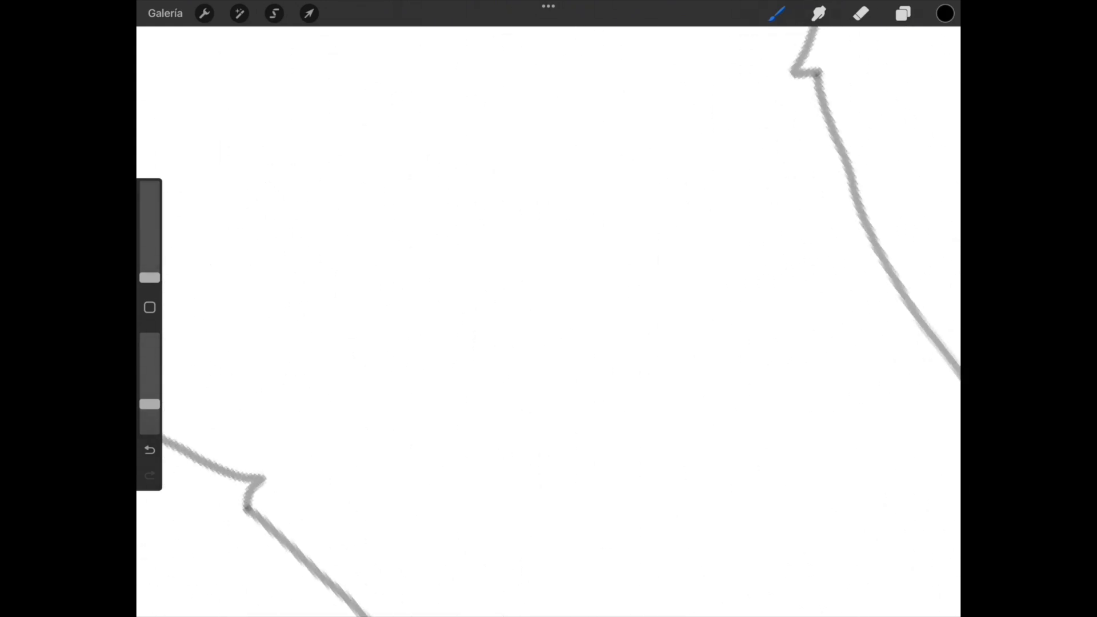
pyautogui.scroll(2, 548, 320)
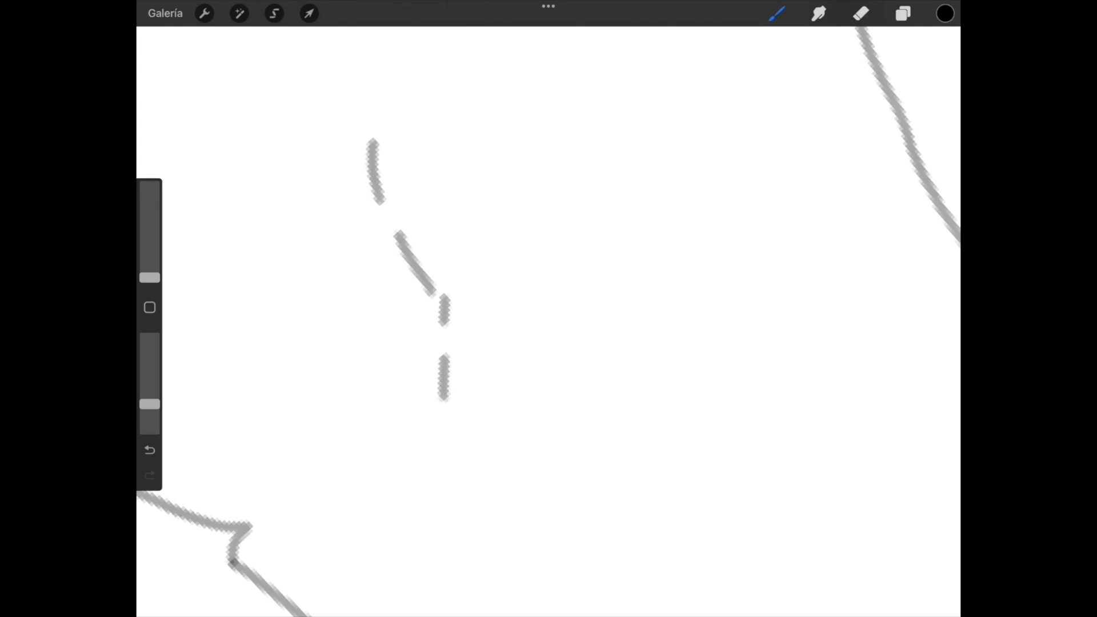
pyautogui.scroll(-2, 548, 320)
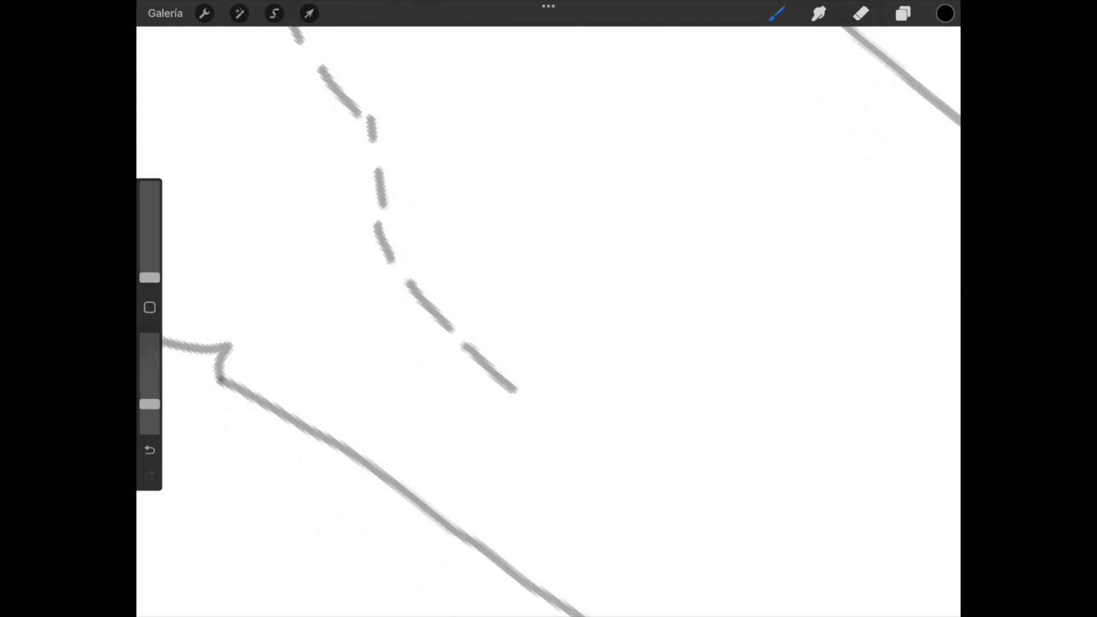
pyautogui.scroll(-3, 548, 320)
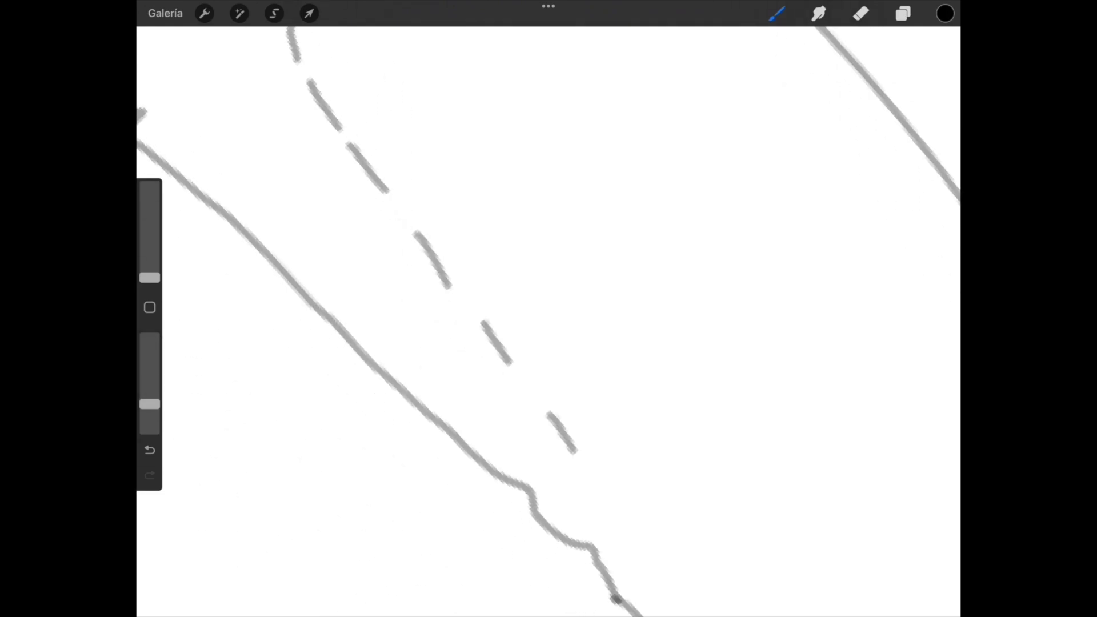
pyautogui.scroll(-3, 549, 319)
pyautogui.scroll(-3, 548, 320)
pyautogui.scroll(2, 548, 320)
pyautogui.scroll(2, 548, 320)
pyautogui.scroll(-1, 548, 320)
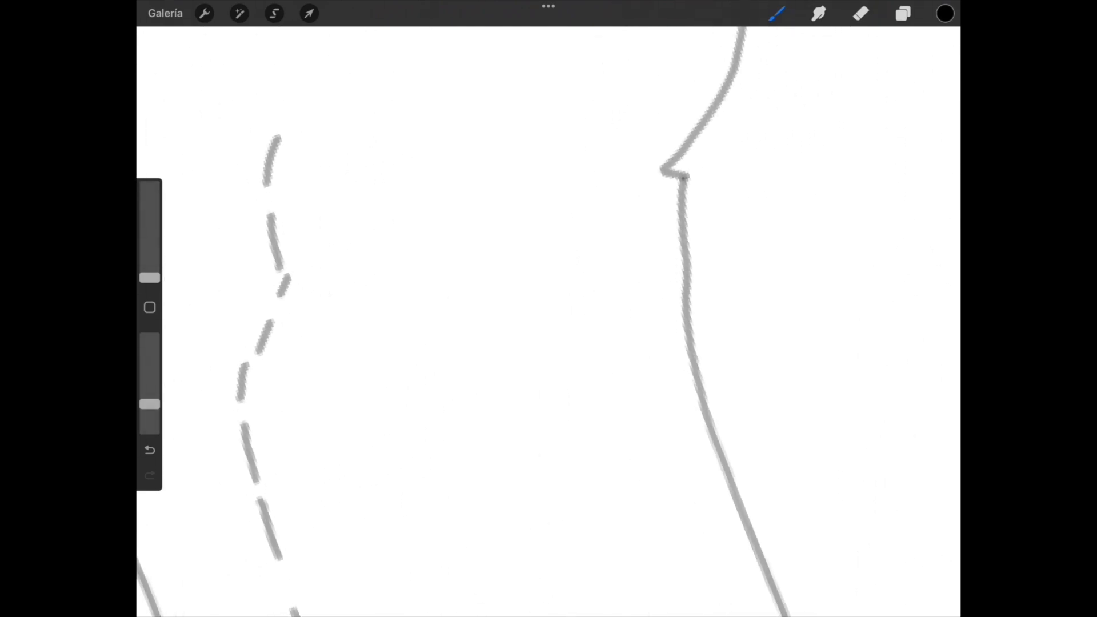
pyautogui.moveTo(360, 93); pyautogui.dragTo(441, 205)
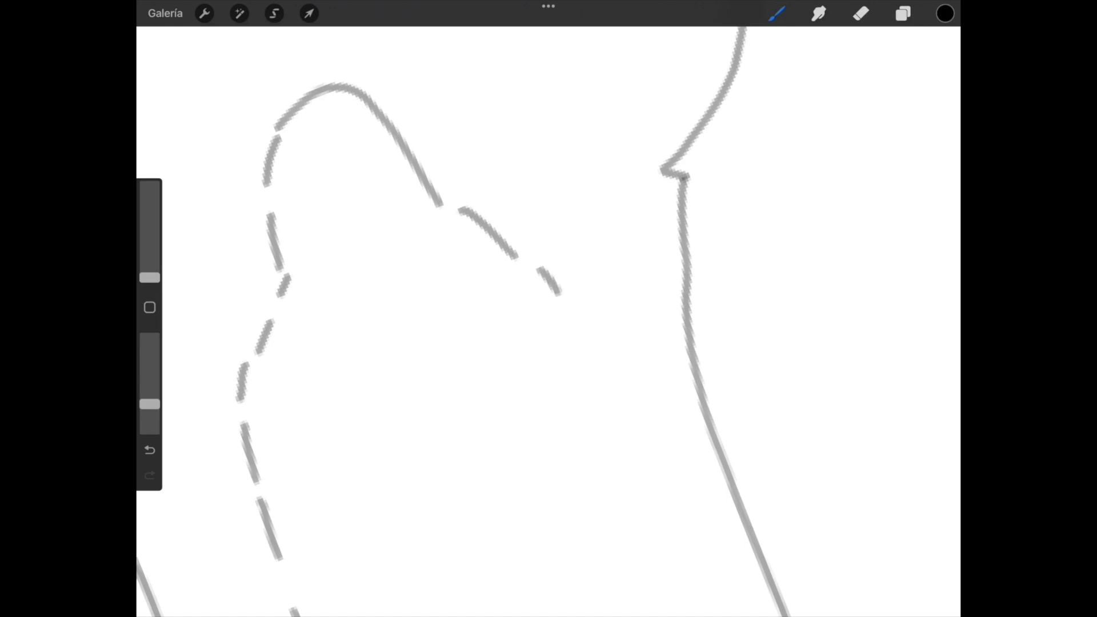
pyautogui.scroll(2, 548, 279)
pyautogui.moveTo(406, 150); pyautogui.dragTo(437, 193)
pyautogui.moveTo(469, 238); pyautogui.dragTo(539, 345)
pyautogui.moveTo(559, 368); pyautogui.dragTo(651, 481)
pyautogui.scroll(-3, 549, 320)
# Sketch trial fold lines and X marks inside the hooded figures.
pyautogui.scroll(-3, 548, 320)
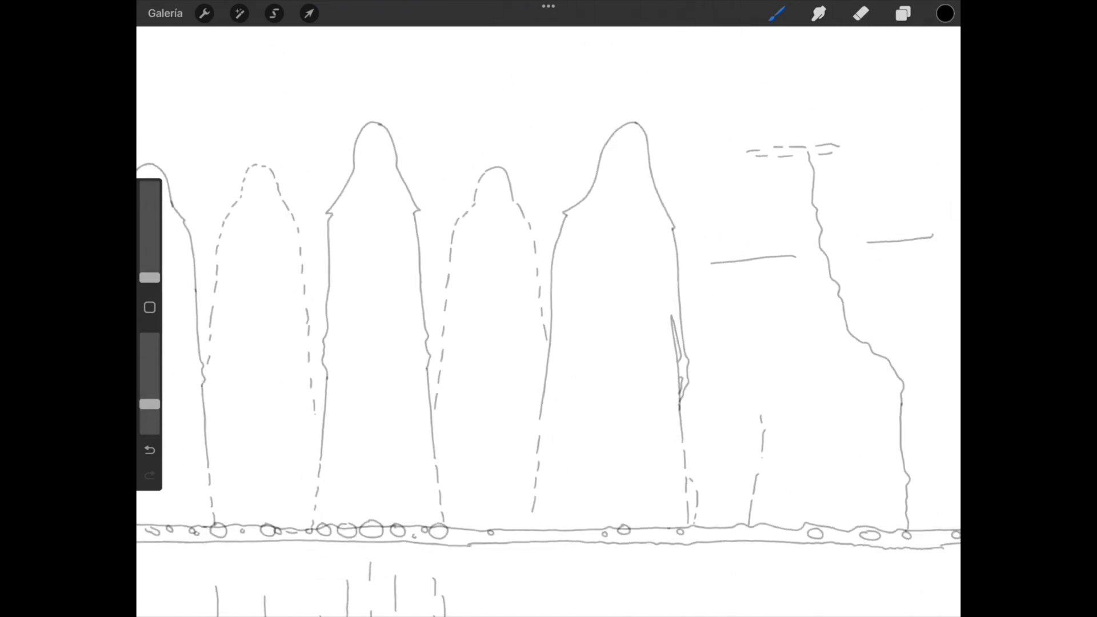
pyautogui.scroll(-2, 548, 320)
pyautogui.scroll(-2, 549, 320)
pyautogui.scroll(-3, 548, 320)
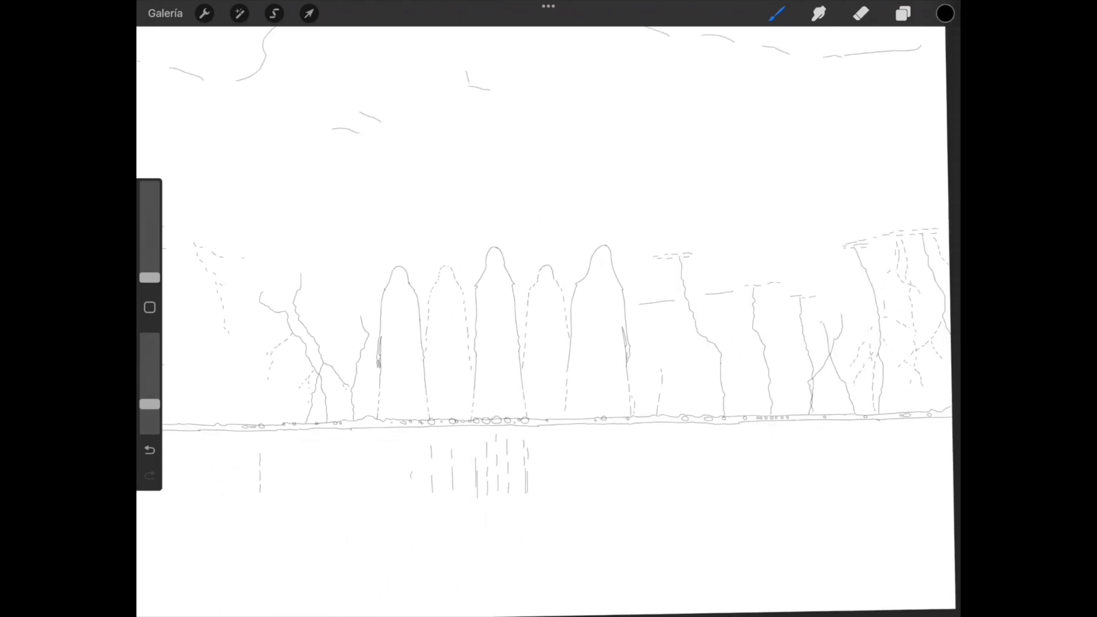
pyautogui.scroll(-1, 548, 320)
pyautogui.scroll(-1, 549, 320)
pyautogui.scroll(-2, 548, 320)
pyautogui.scroll(-3, 549, 320)
pyautogui.scroll(5, 548, 320)
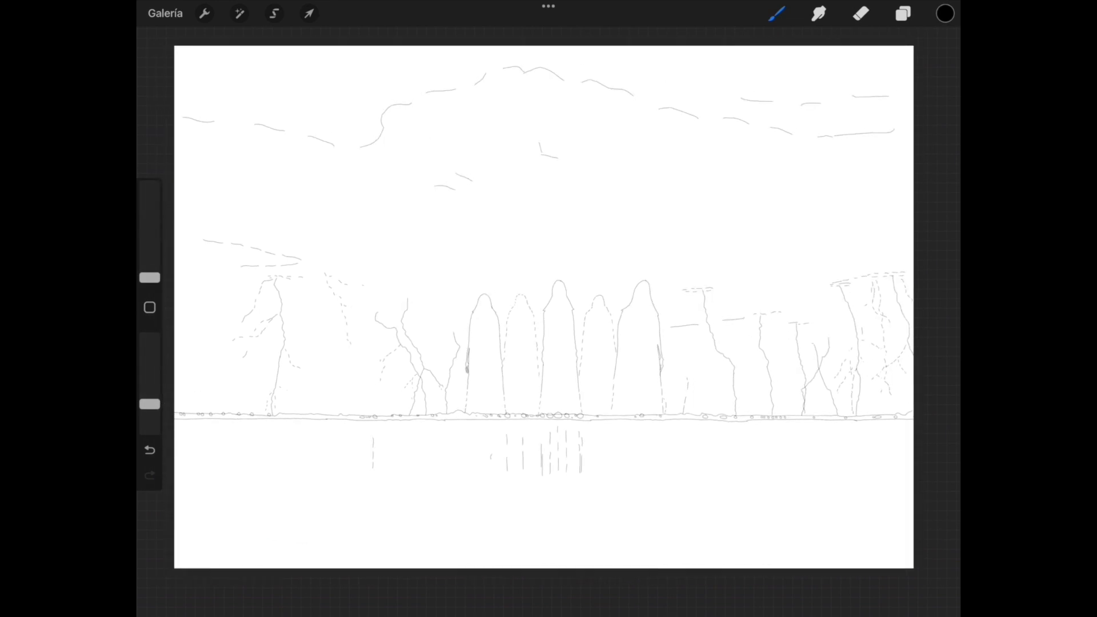
pyautogui.scroll(5, 549, 320)
pyautogui.moveTo(608, 254)
pyautogui.mouseDown()
pyautogui.moveTo(593, 297)
pyautogui.moveTo(595, 344)
pyautogui.mouseUp()
pyautogui.moveTo(618, 324)
pyautogui.mouseDown()
pyautogui.moveTo(601, 370)
pyautogui.moveTo(610, 391)
pyautogui.mouseUp()
pyautogui.hscroll(2, 548, 320)
pyautogui.scroll(-1, 549, 320)
pyautogui.moveTo(295, 191); pyautogui.dragTo(302, 277)
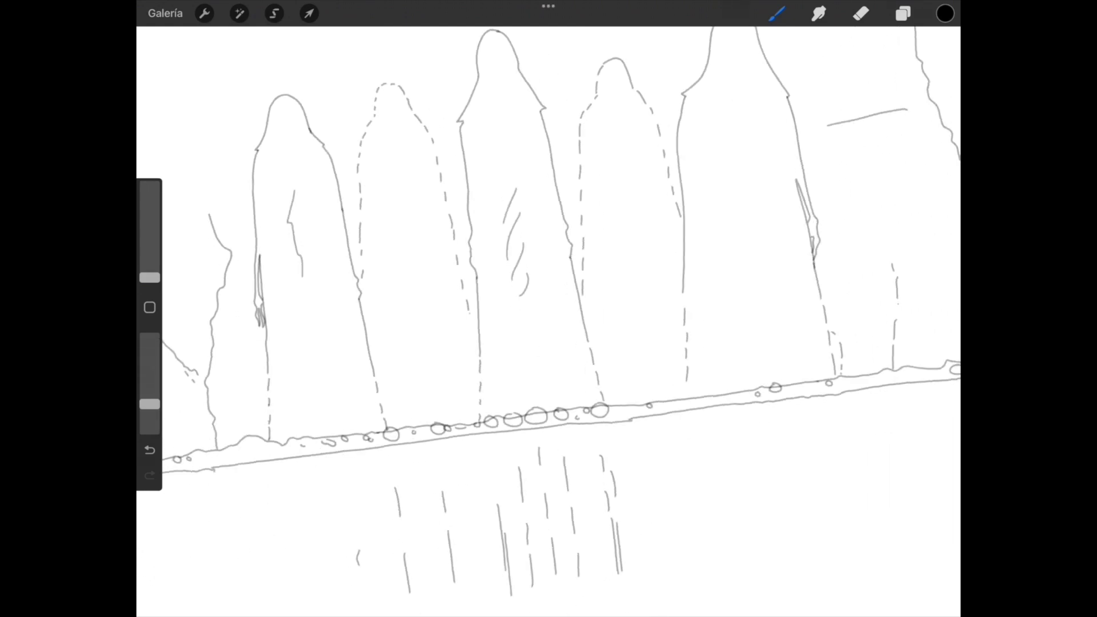
pyautogui.moveTo(744, 162); pyautogui.dragTo(750, 261)
pyautogui.moveTo(399, 186); pyautogui.dragTo(406, 206)
pyautogui.moveTo(411, 189); pyautogui.dragTo(386, 212)
pyautogui.moveTo(631, 161)
pyautogui.mouseDown()
pyautogui.moveTo(608, 186)
pyautogui.moveTo(628, 189)
pyautogui.mouseUp()
pyautogui.scroll(-2, 549, 319)
pyautogui.scroll(2, 548, 320)
pyautogui.scroll(2, 549, 320)
# Sketch trial sky shapes: a diagonal V line with small circles and ovals.
pyautogui.moveTo(381, 130)
pyautogui.mouseDown()
pyautogui.moveTo(531, 212)
pyautogui.moveTo(696, 116)
pyautogui.mouseUp()
pyautogui.moveTo(531, 196)
pyautogui.mouseDown()
pyautogui.moveTo(532, 232)
pyautogui.moveTo(543, 201)
pyautogui.mouseUp()
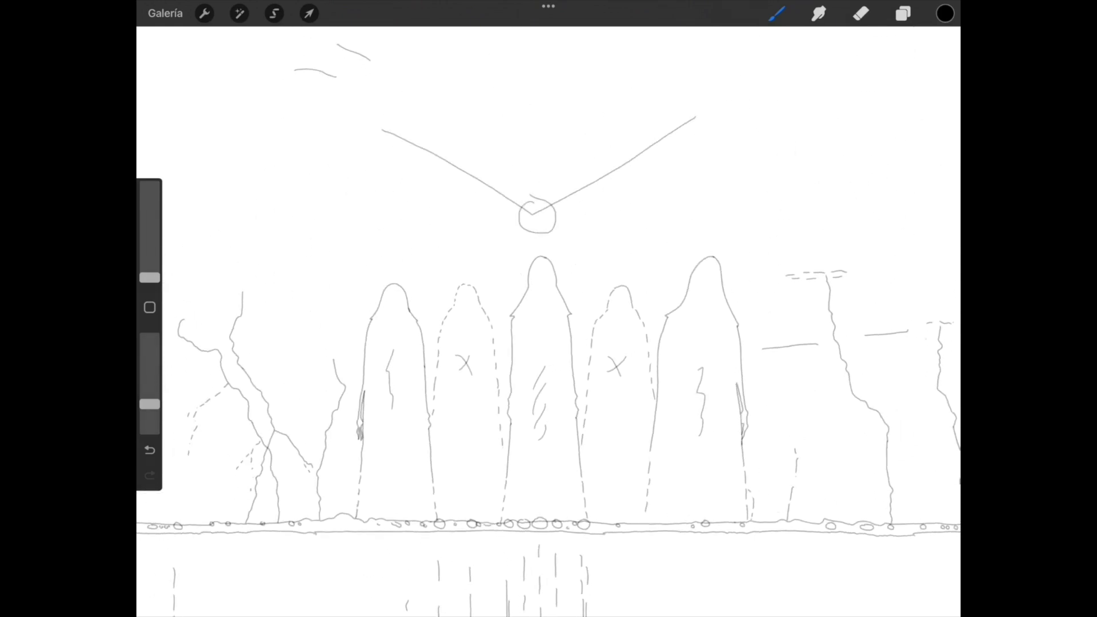
pyautogui.moveTo(389, 122); pyautogui.dragTo(396, 132)
pyautogui.moveTo(677, 119); pyautogui.dragTo(694, 127)
pyautogui.moveTo(481, 66); pyautogui.dragTo(486, 94)
pyautogui.moveTo(603, 68)
pyautogui.mouseDown()
pyautogui.moveTo(597, 83)
pyautogui.moveTo(608, 61)
pyautogui.mouseUp()
# Undo the trial sky shapes and interior marks, and refit the canvas.
pyautogui.scroll(-3, 549, 319)
pyautogui.hotkey('ctrl', 'z')
pyautogui.hotkey('ctrl', 'z')
pyautogui.hotkey('ctrl', 'z')
pyautogui.hotkey('ctrl', 'z')
pyautogui.hotkey('ctrl', 'z')
pyautogui.hotkey('ctrl', 'z')
pyautogui.hotkey('ctrl', 'z')
pyautogui.hotkey('ctrl', 'z')
pyautogui.hotkey('ctrl', 'z')
pyautogui.hotkey('ctrl', 'z')
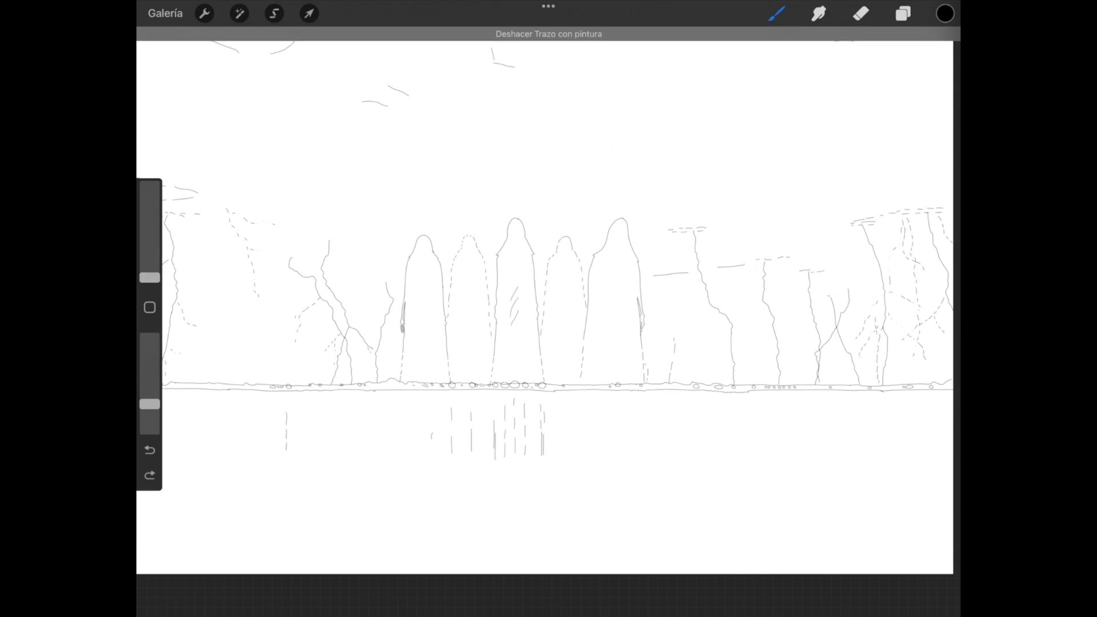
pyautogui.hotkey('ctrl', 'z')
pyautogui.hotkey('ctrl', 'z')
pyautogui.scroll(-3, 549, 308)
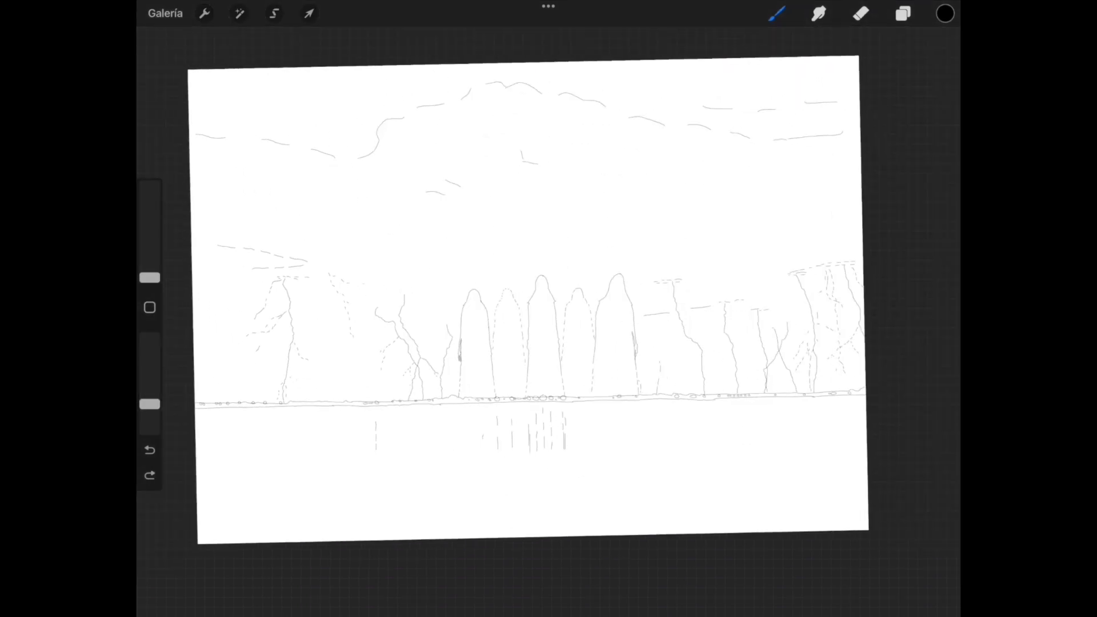
pyautogui.scroll(1, 522, 296)
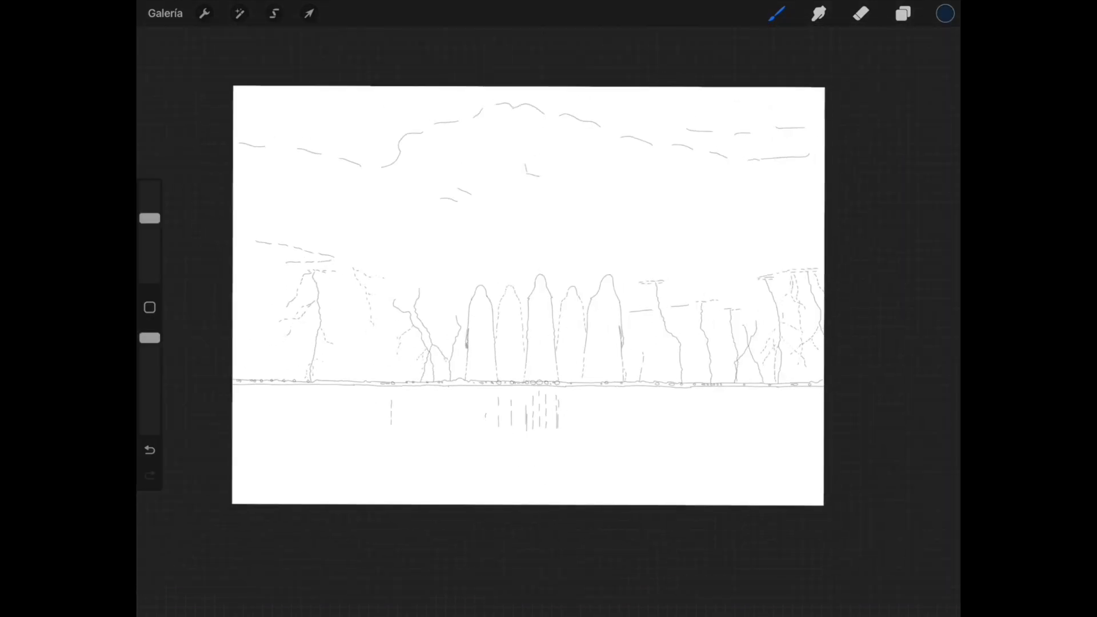
pyautogui.scroll(2, 510, 284)
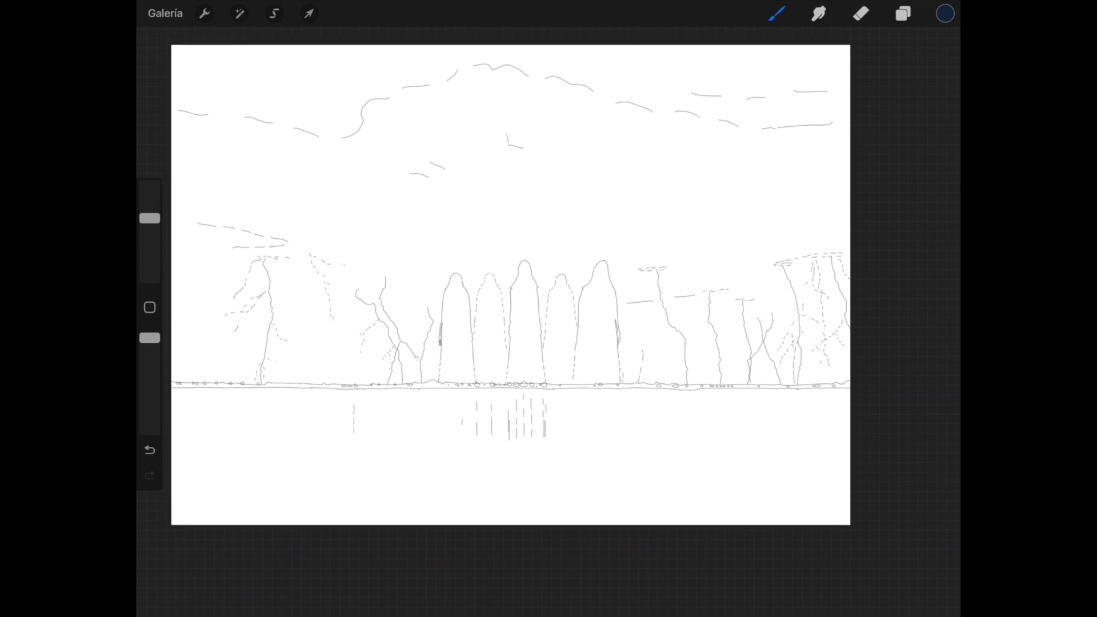
pyautogui.click(903, 13)
# Rename Capa 1 to 'Dibujo' and add a new layer Capa 2 beneath it.
pyautogui.click(747, 97)
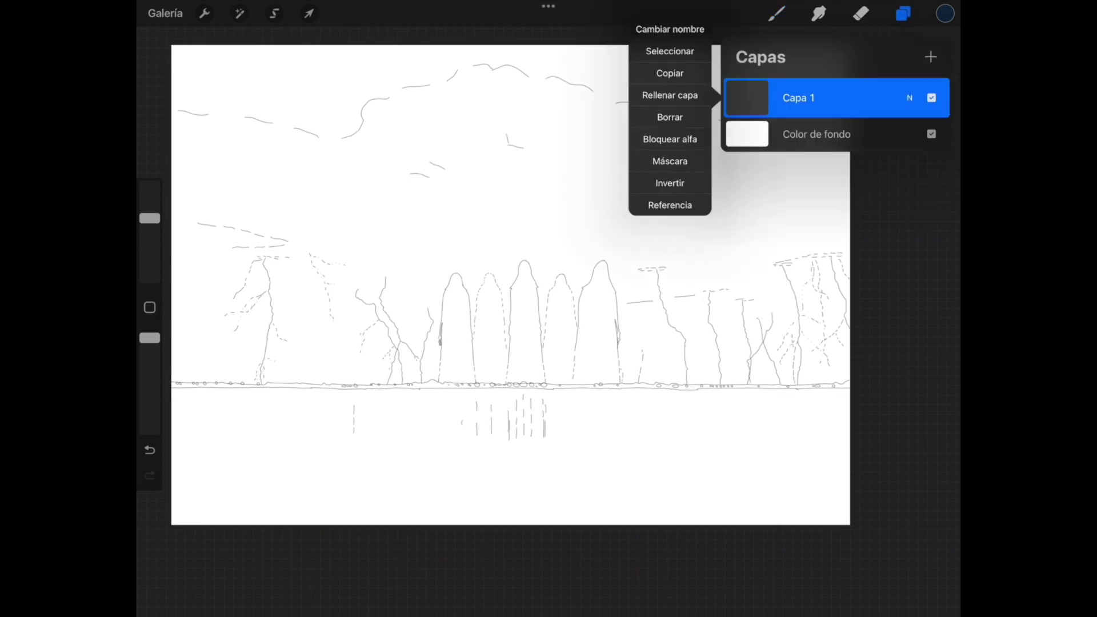
pyautogui.click(669, 29)
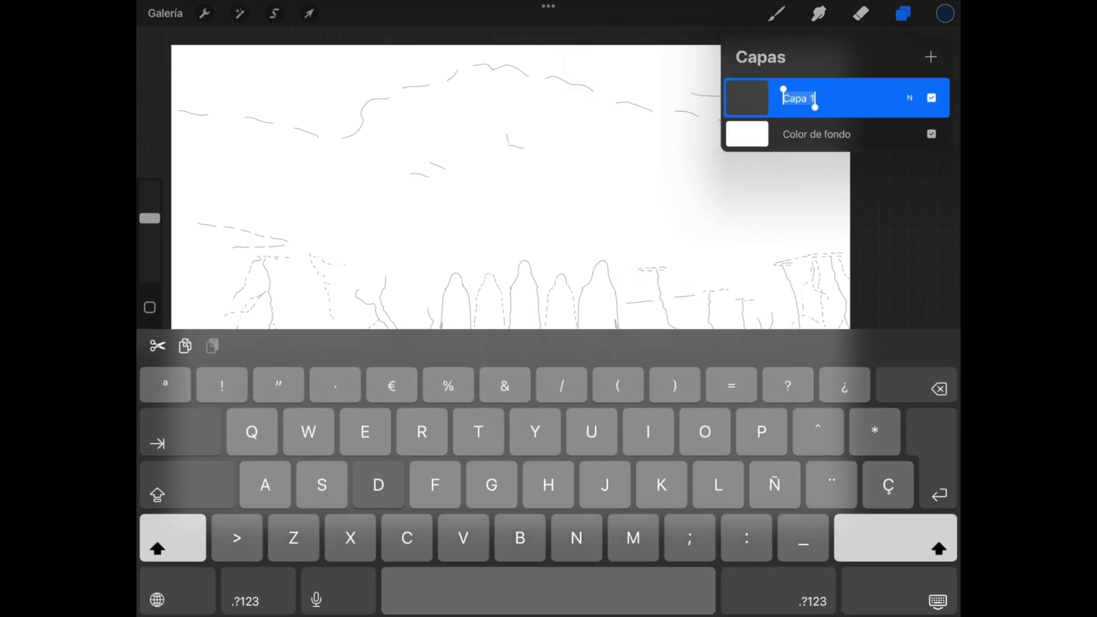
pyautogui.write('Dibujo')
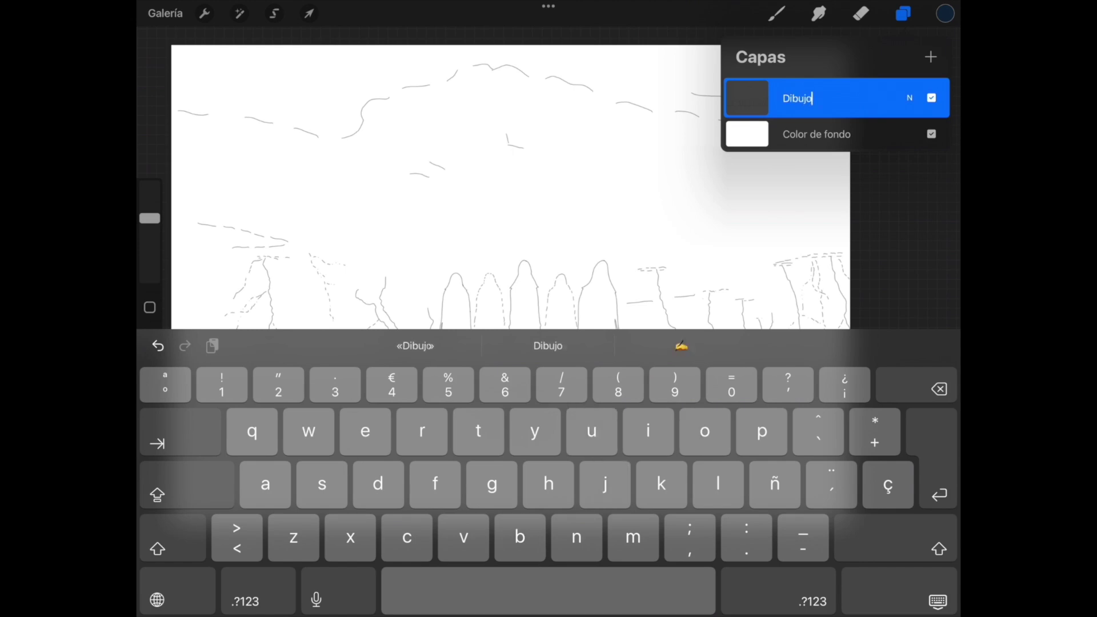
pyautogui.press('Return')
pyautogui.click(930, 57)
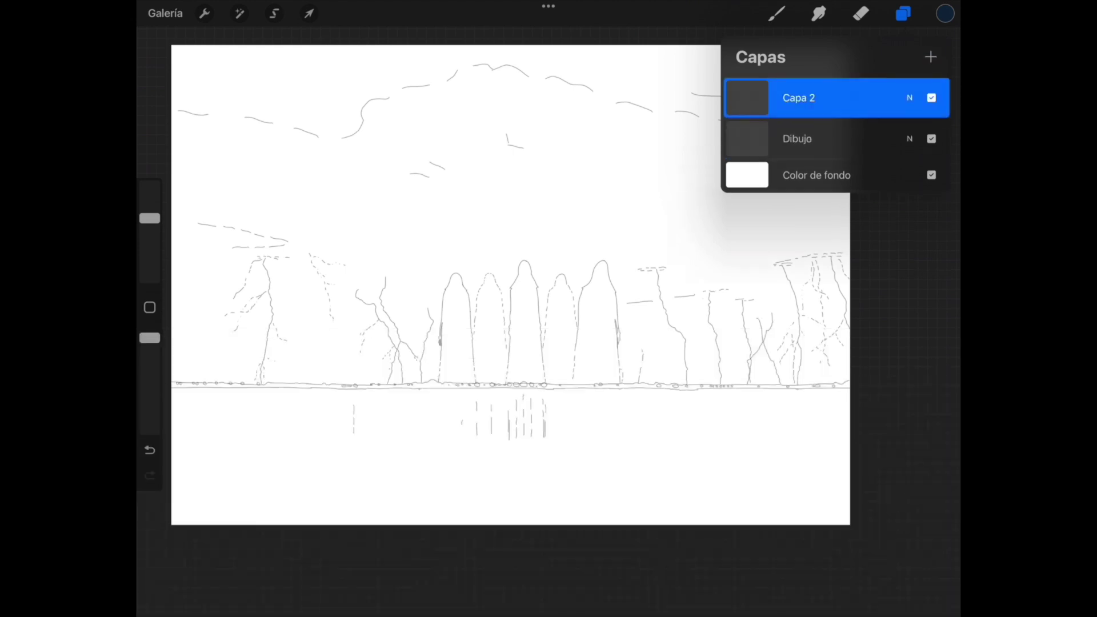
pyautogui.moveTo(798, 98); pyautogui.dragTo(798, 139)
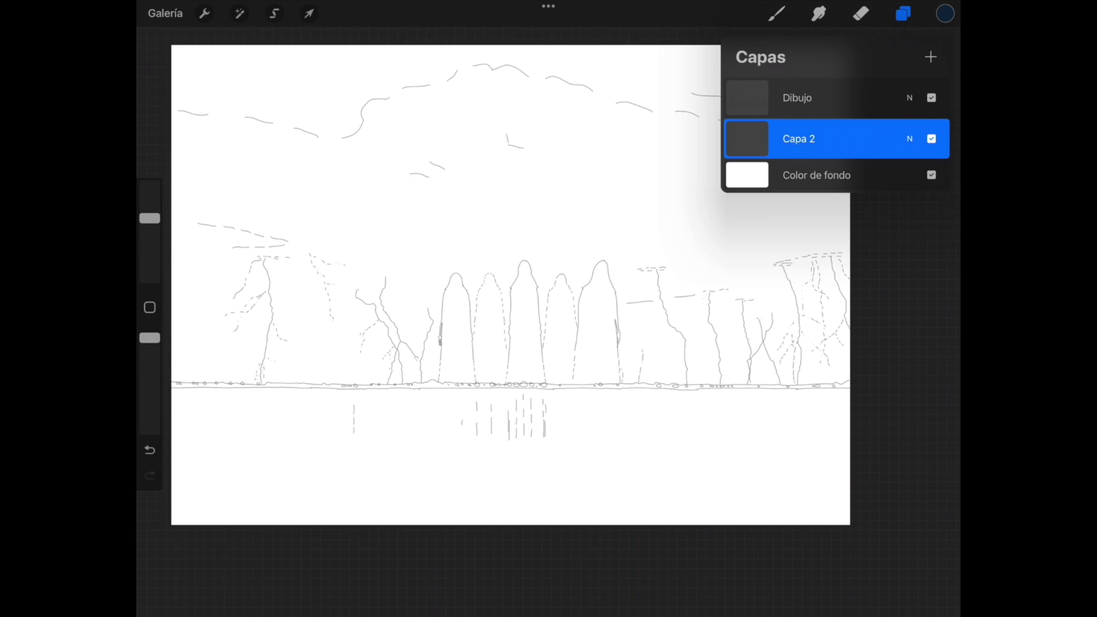
# Choose a dark navy-indigo paint colour.
pyautogui.click(945, 13)
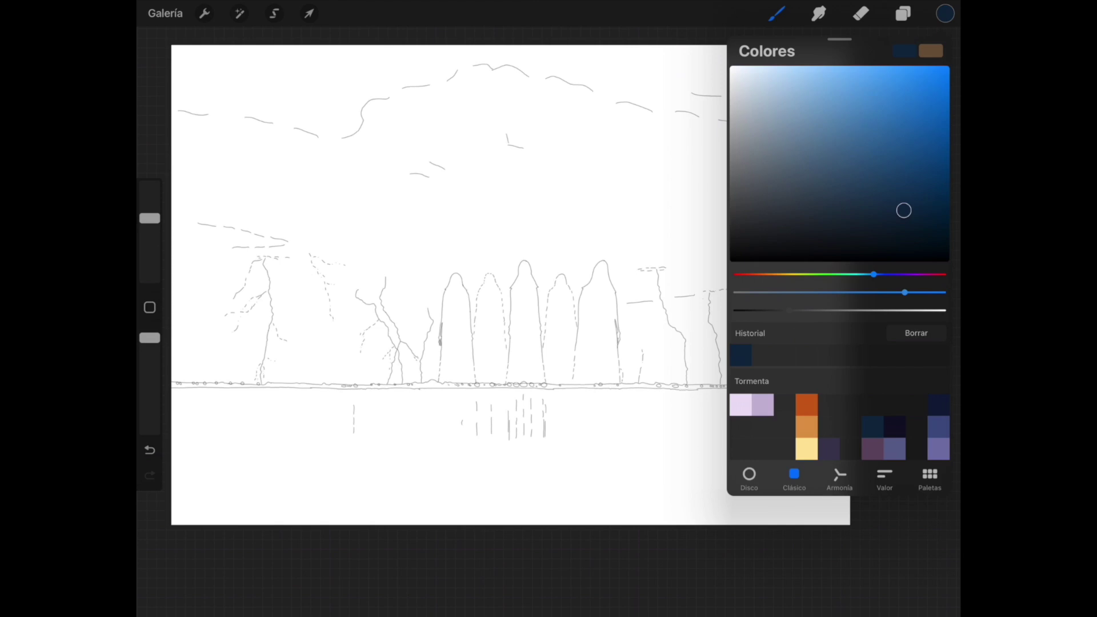
pyautogui.moveTo(903, 210); pyautogui.dragTo(896, 217)
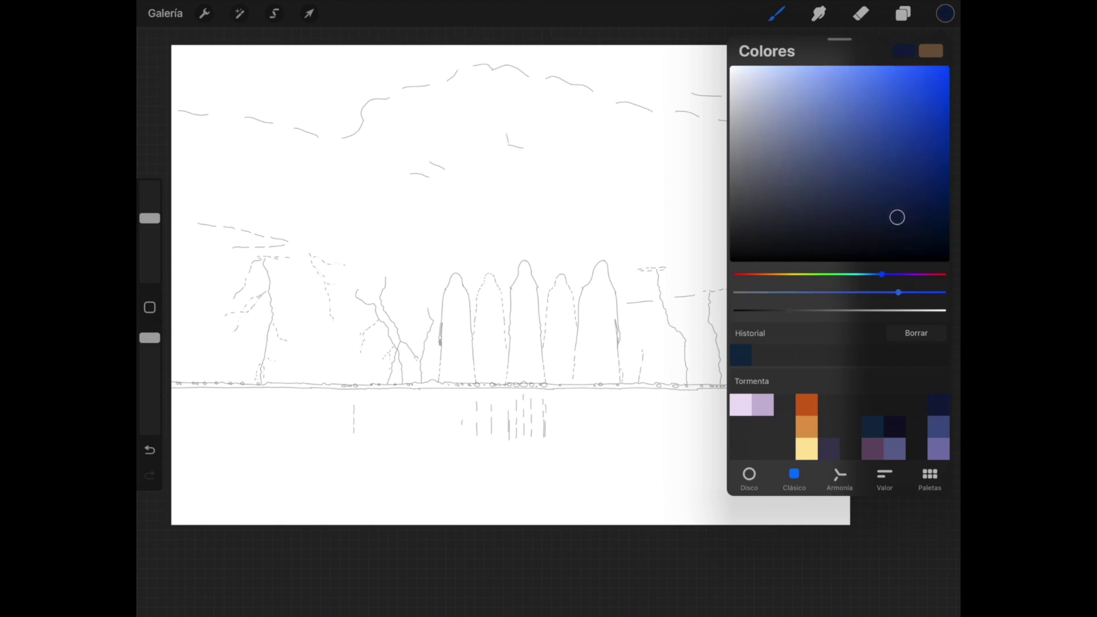
pyautogui.click(945, 13)
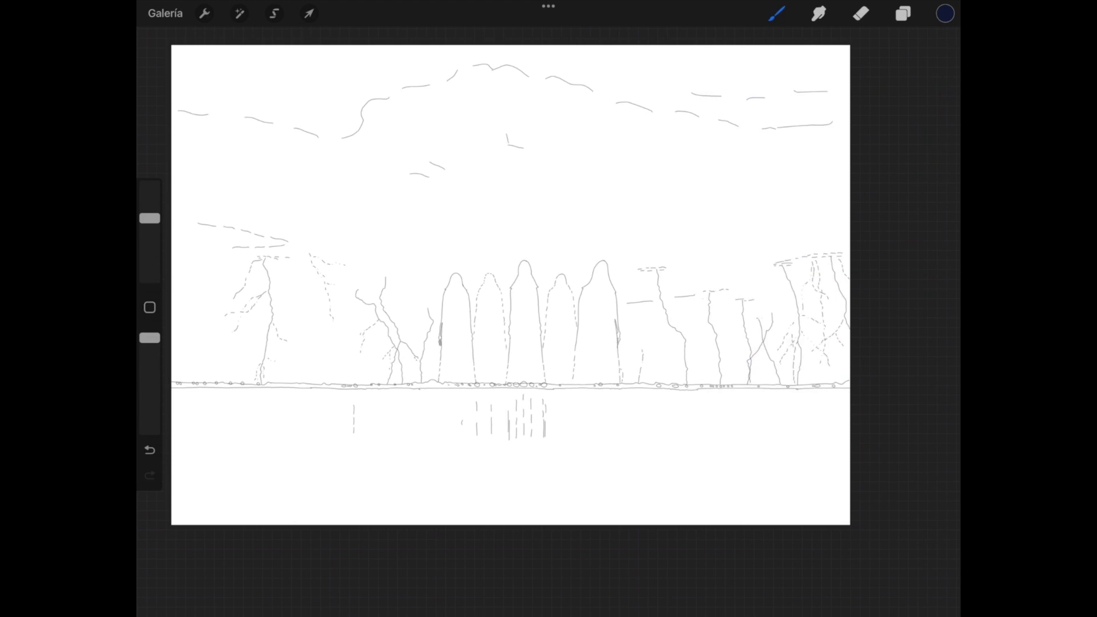
pyautogui.moveTo(945, 13); pyautogui.dragTo(612, 232)
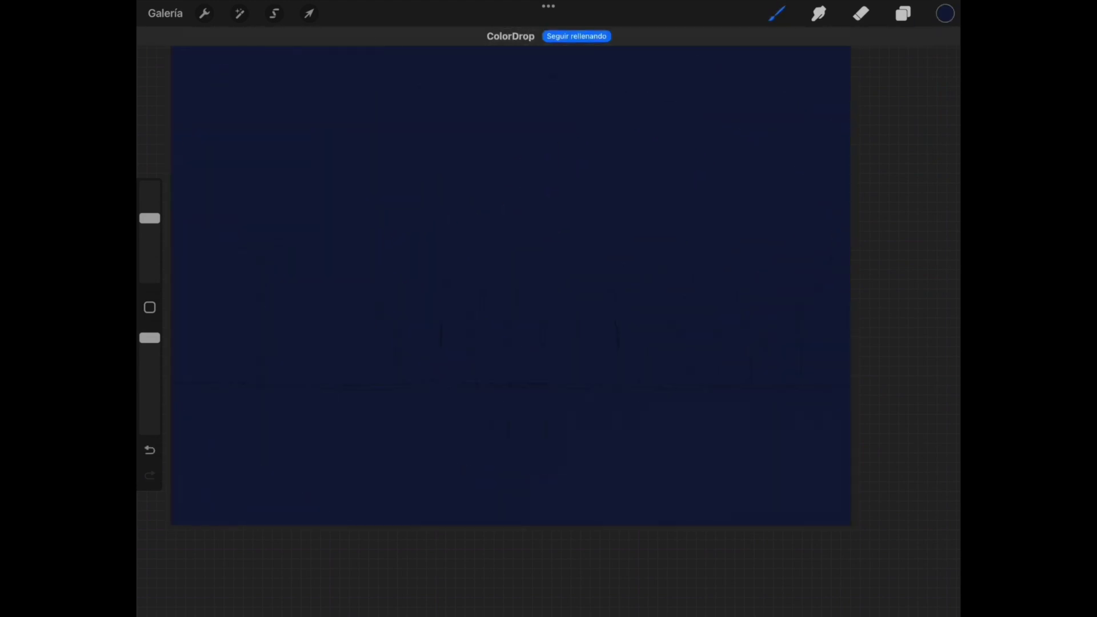
pyautogui.moveTo(510, 286); pyautogui.dragTo(503, 302)
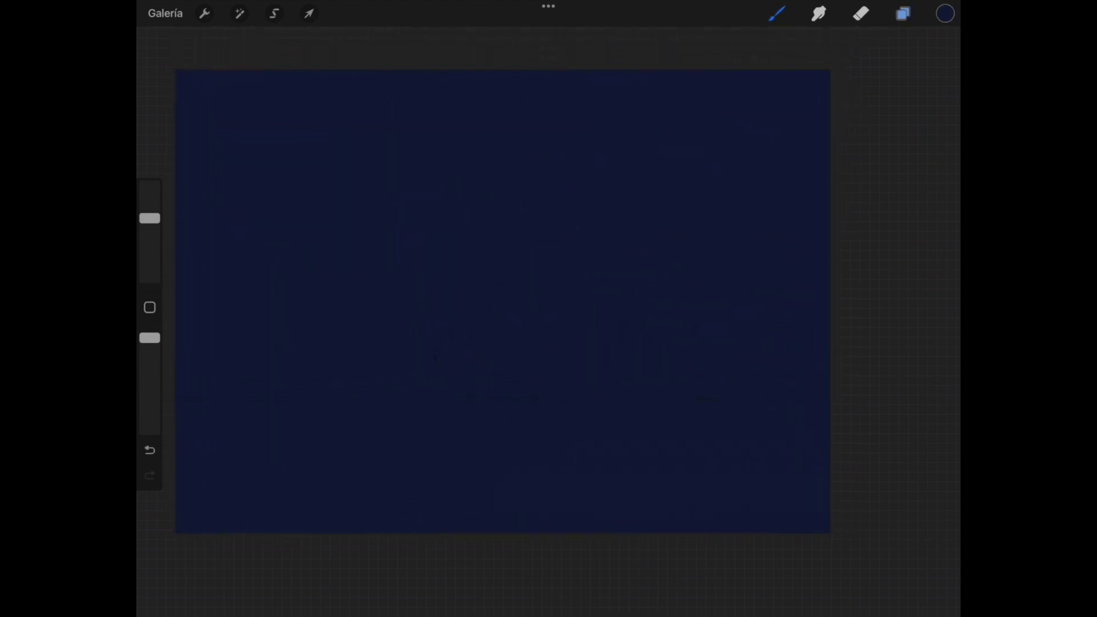
pyautogui.click(903, 13)
pyautogui.click(829, 98)
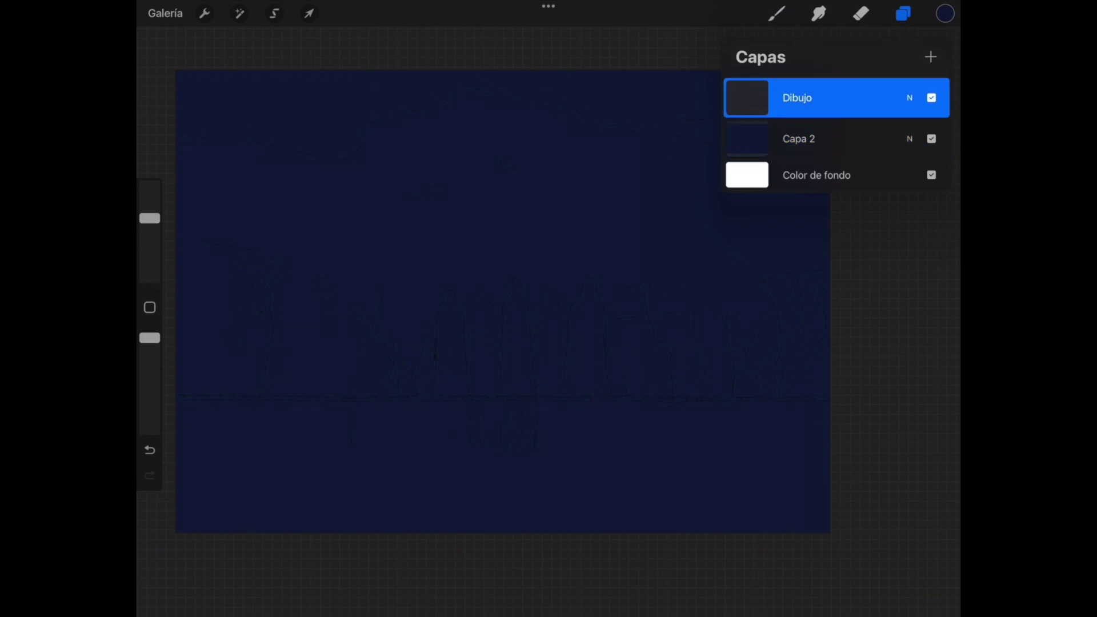
pyautogui.click(239, 14)
pyautogui.click(238, 84)
pyautogui.moveTo(741, 595)
pyautogui.mouseDown()
pyautogui.moveTo(803, 595)
pyautogui.moveTo(790, 595)
pyautogui.mouseUp()
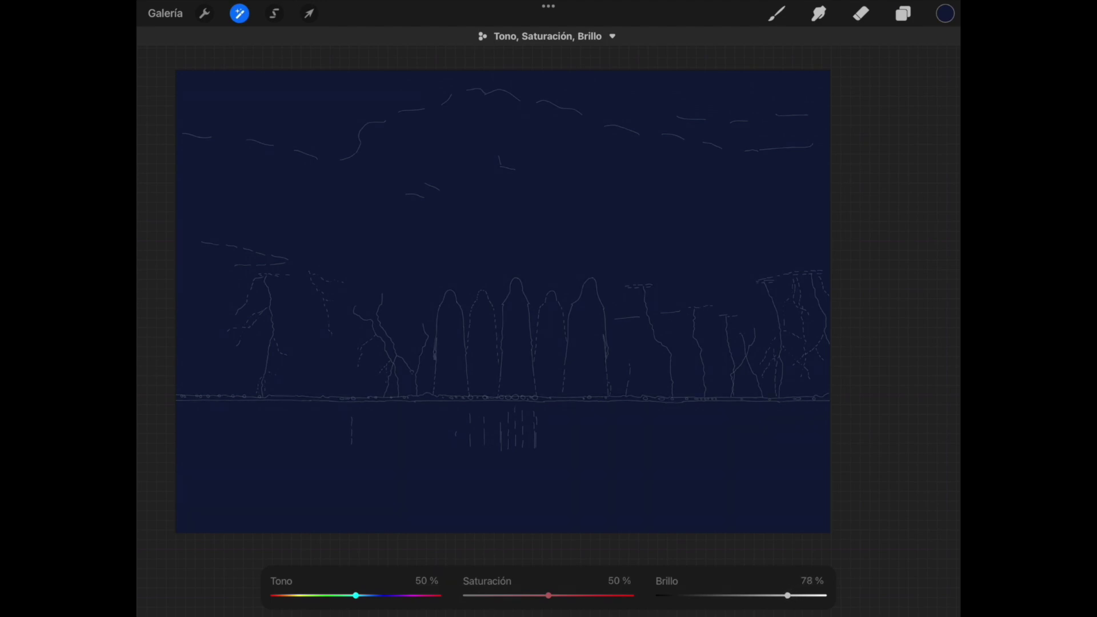
pyautogui.click(903, 13)
pyautogui.click(931, 175)
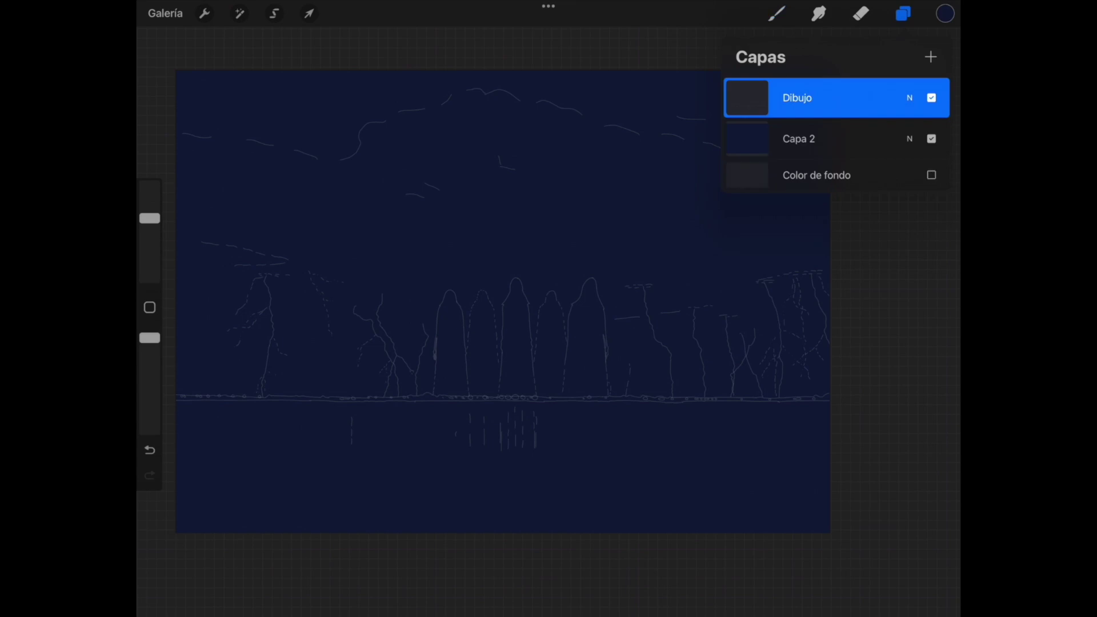
pyautogui.click(932, 175)
pyautogui.click(931, 139)
pyautogui.click(931, 139)
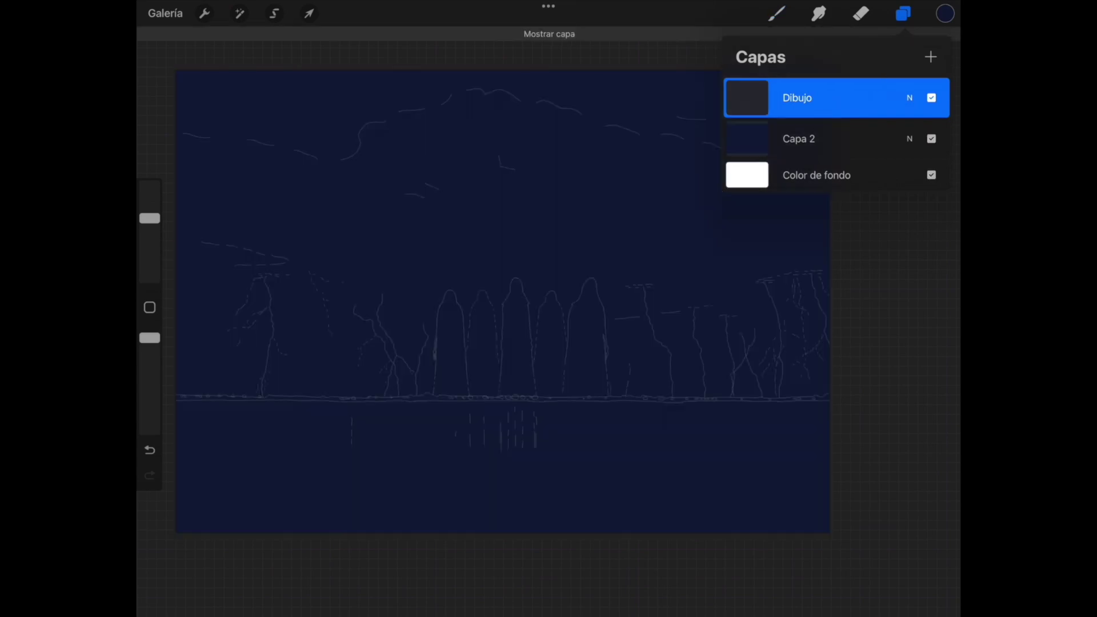
pyautogui.scroll(5, 525, 235)
pyautogui.scroll(-5, 548, 309)
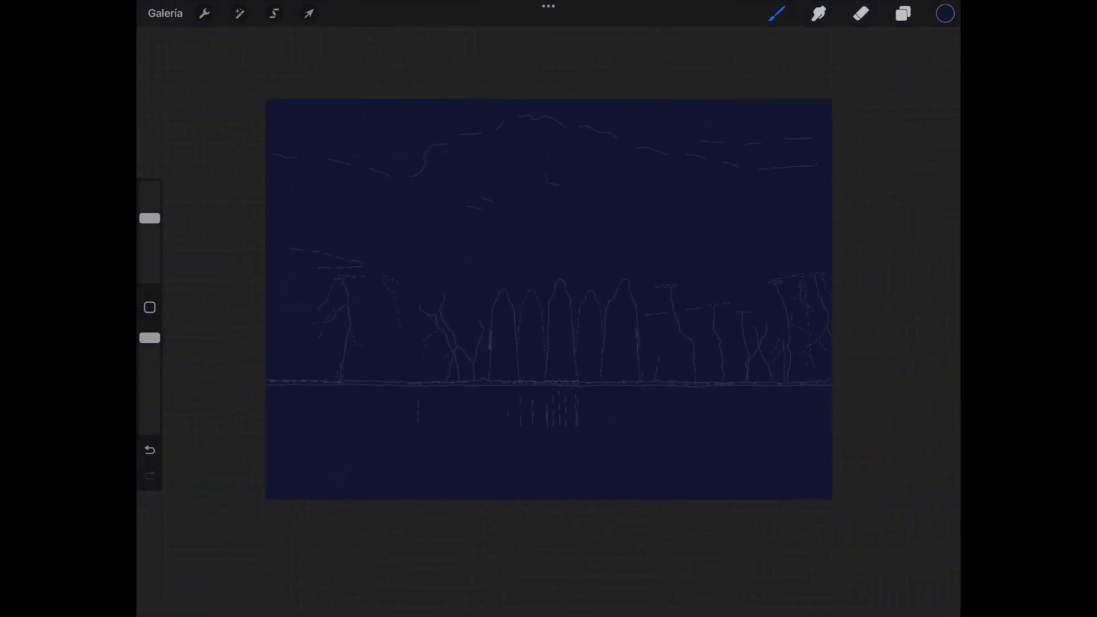
pyautogui.scroll(3, 548, 309)
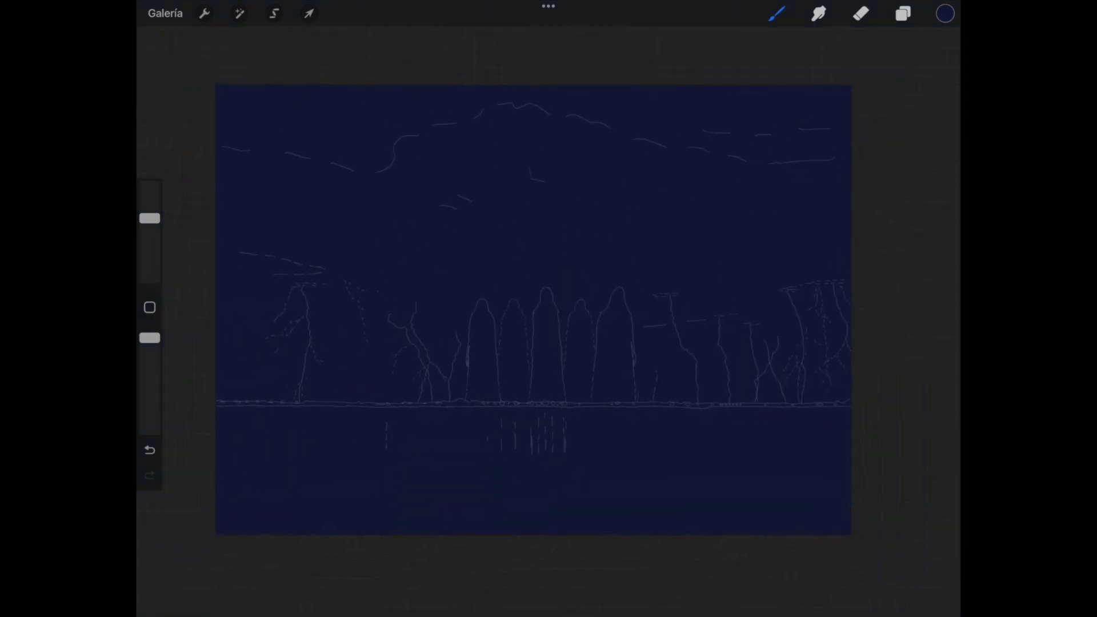
pyautogui.scroll(-3, 533, 311)
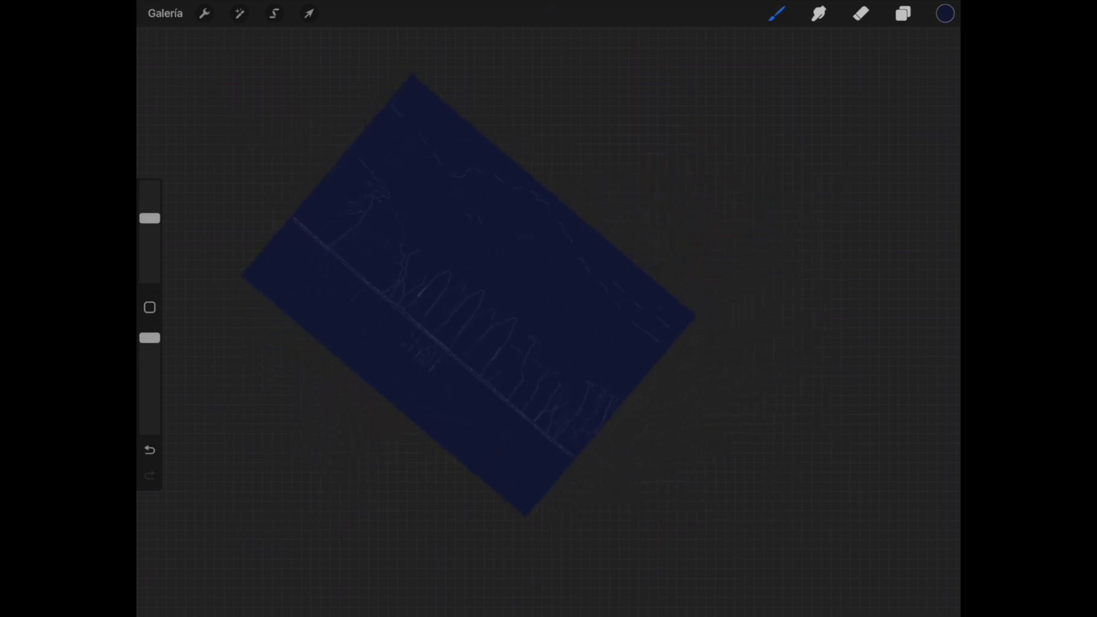
pyautogui.click(903, 13)
# Add Capa 3 above Capa 2 and set Pincel extrasuave in pale blue at 15% size.
pyautogui.click(799, 139)
pyautogui.click(931, 57)
pyautogui.click(776, 13)
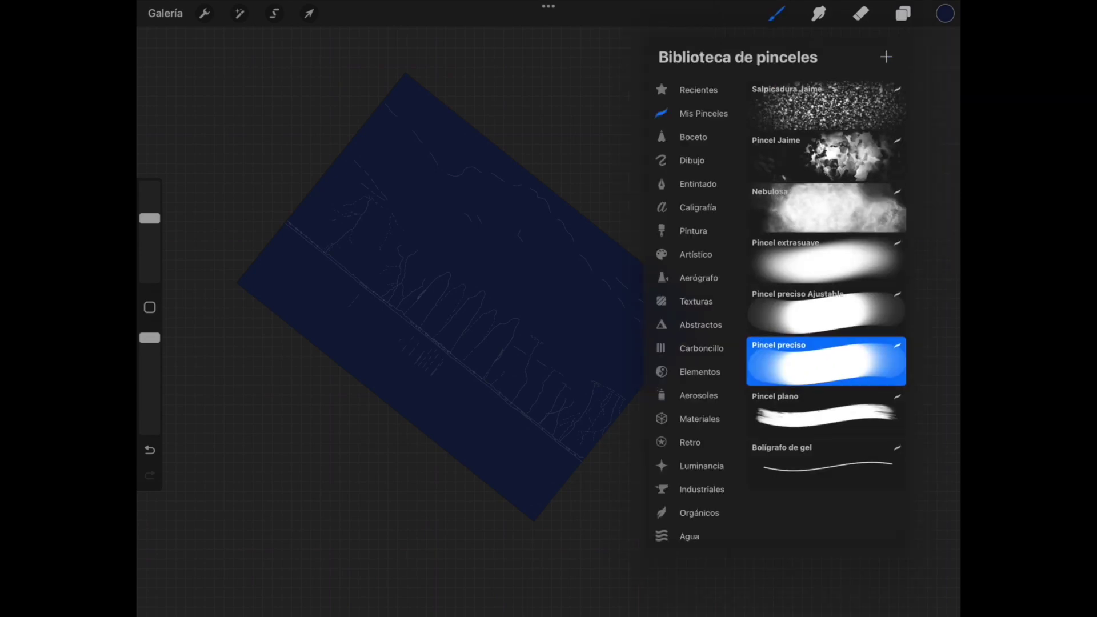
pyautogui.click(826, 259)
pyautogui.click(776, 14)
pyautogui.click(945, 13)
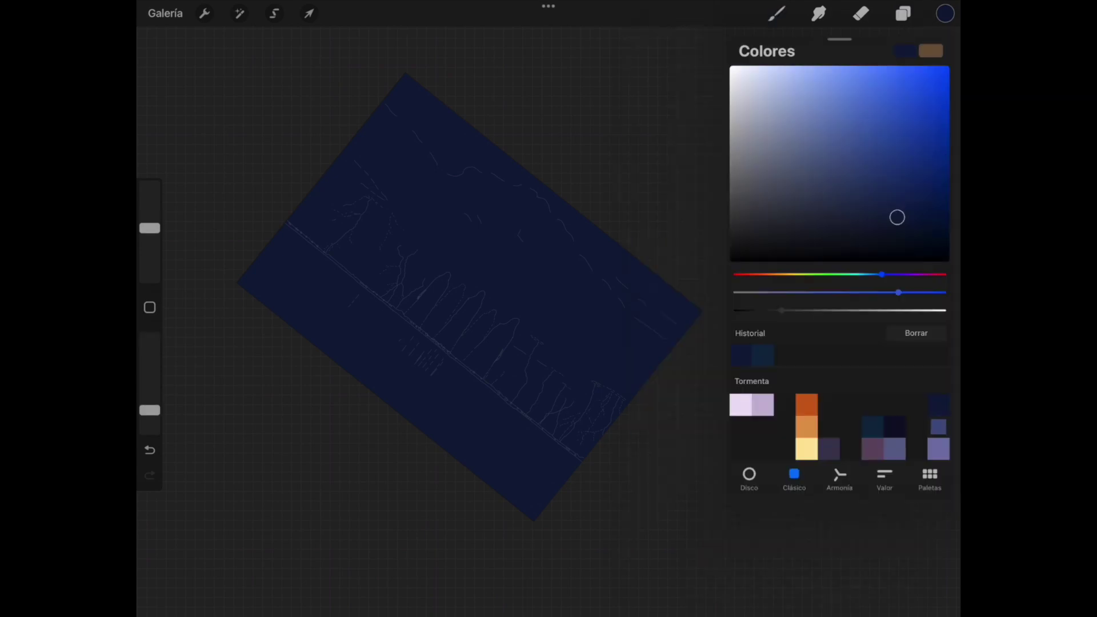
pyautogui.click(776, 13)
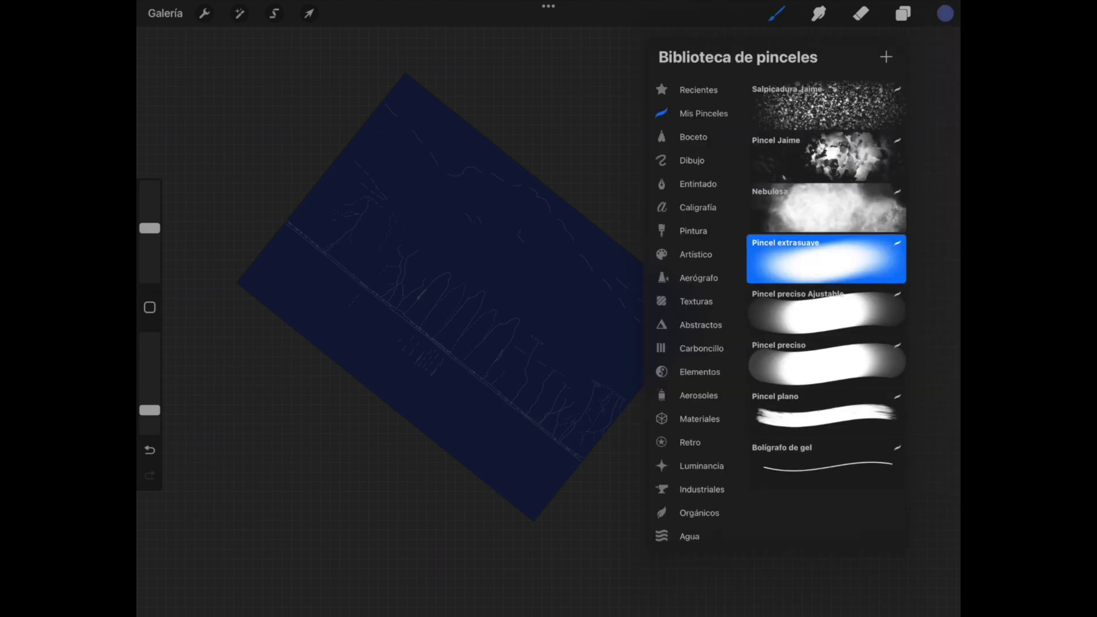
pyautogui.moveTo(150, 228); pyautogui.dragTo(150, 244)
# Paint a broad soft pale-blue glow band along the horizon behind the figures.
pyautogui.moveTo(448, 334)
pyautogui.mouseDown()
pyautogui.moveTo(486, 392)
pyautogui.moveTo(400, 225)
pyautogui.moveTo(453, 289)
pyautogui.moveTo(513, 404)
pyautogui.mouseUp()
pyautogui.moveTo(394, 226); pyautogui.dragTo(390, 220)
pyautogui.moveTo(456, 333); pyautogui.dragTo(374, 183)
pyautogui.moveTo(457, 314)
pyautogui.mouseDown()
pyautogui.moveTo(522, 408)
pyautogui.moveTo(510, 371)
pyautogui.moveTo(557, 372)
pyautogui.mouseUp()
pyautogui.moveTo(501, 345); pyautogui.dragTo(513, 329)
pyautogui.moveTo(457, 300); pyautogui.dragTo(474, 275)
pyautogui.moveTo(473, 342); pyautogui.dragTo(511, 309)
pyautogui.moveTo(517, 394); pyautogui.dragTo(565, 358)
pyautogui.moveTo(457, 273); pyautogui.dragTo(420, 220)
pyautogui.scroll(2, 457, 331)
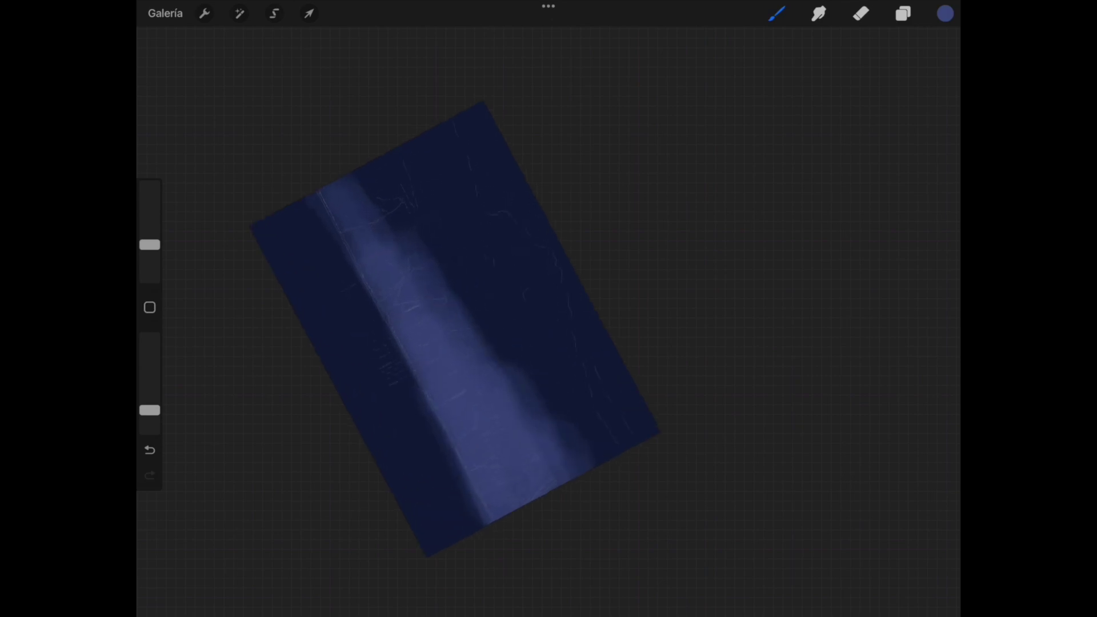
# Shrink the brush to 2% and paint thin pale-blue strokes up one cloud line.
pyautogui.moveTo(150, 245); pyautogui.dragTo(149, 269)
pyautogui.scroll(1, 434, 331)
pyautogui.scroll(3, 434, 331)
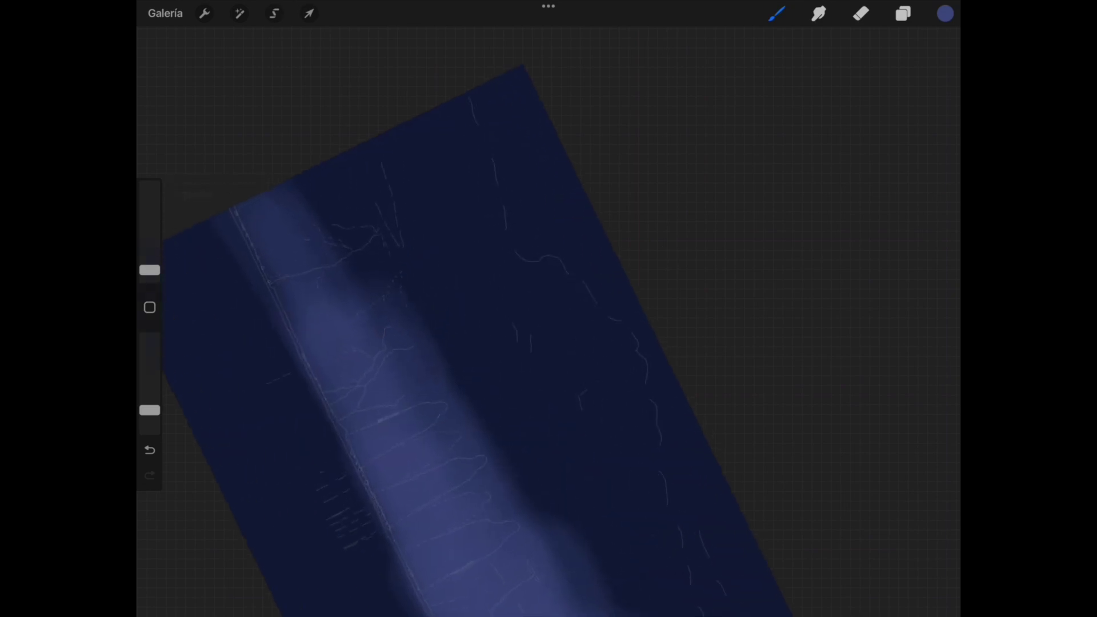
pyautogui.moveTo(504, 203); pyautogui.dragTo(509, 228)
pyautogui.moveTo(502, 167); pyautogui.dragTo(509, 185)
pyautogui.moveTo(478, 125); pyautogui.dragTo(489, 146)
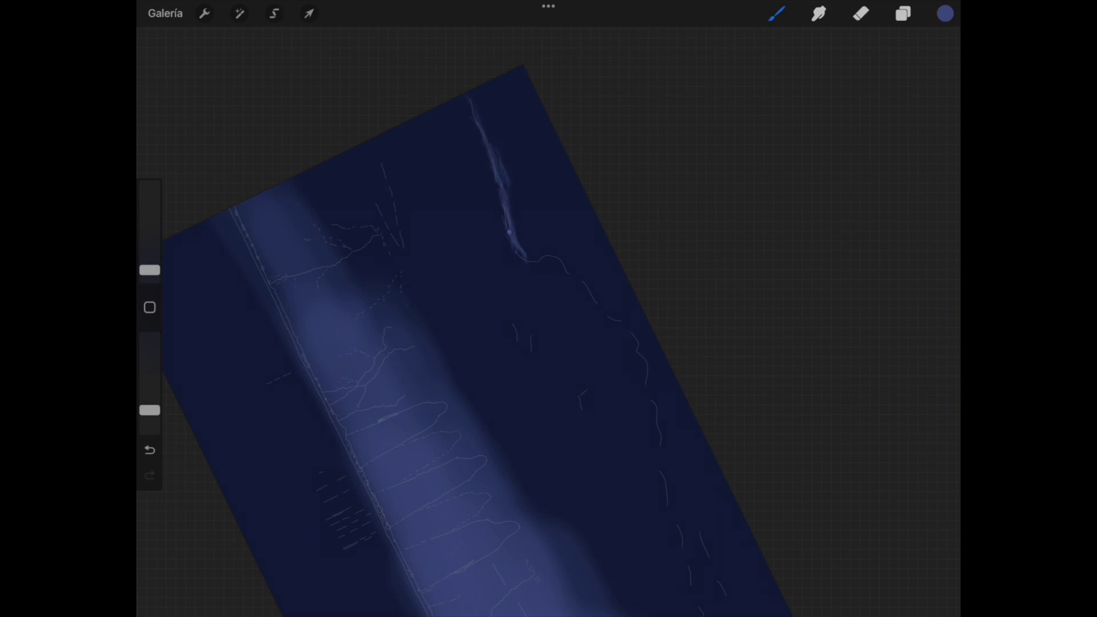
# Trace more cloud outlines and edges with short pale-blue strokes, adding a small sky highlight.
pyautogui.moveTo(536, 259); pyautogui.dragTo(572, 275)
pyautogui.moveTo(529, 233); pyautogui.dragTo(539, 246)
pyautogui.scroll(-3, 514, 320)
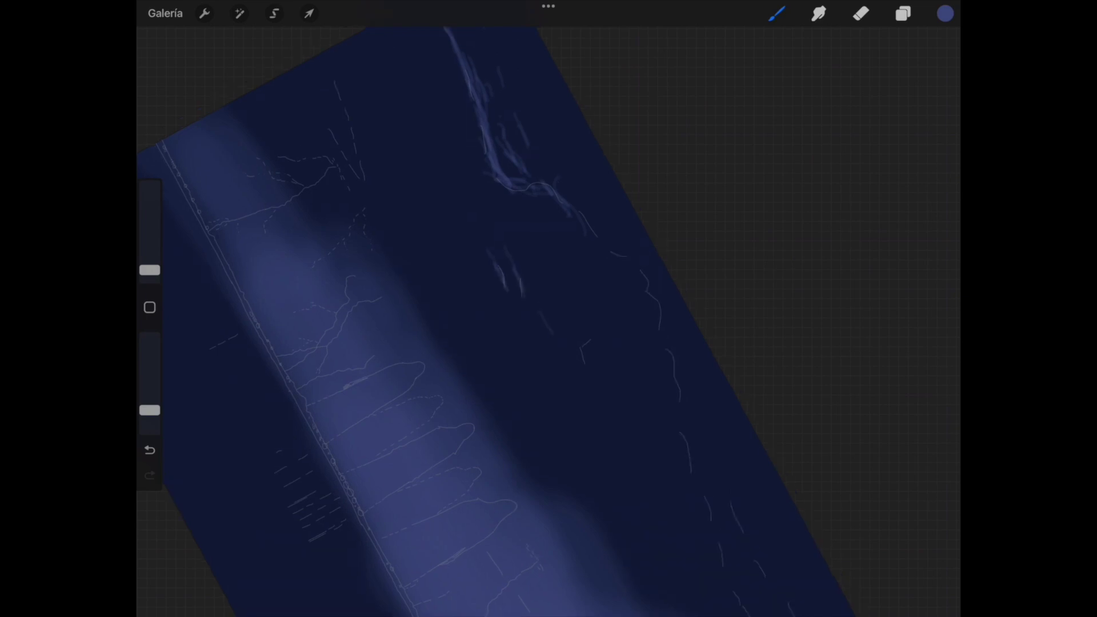
pyautogui.scroll(3, 548, 320)
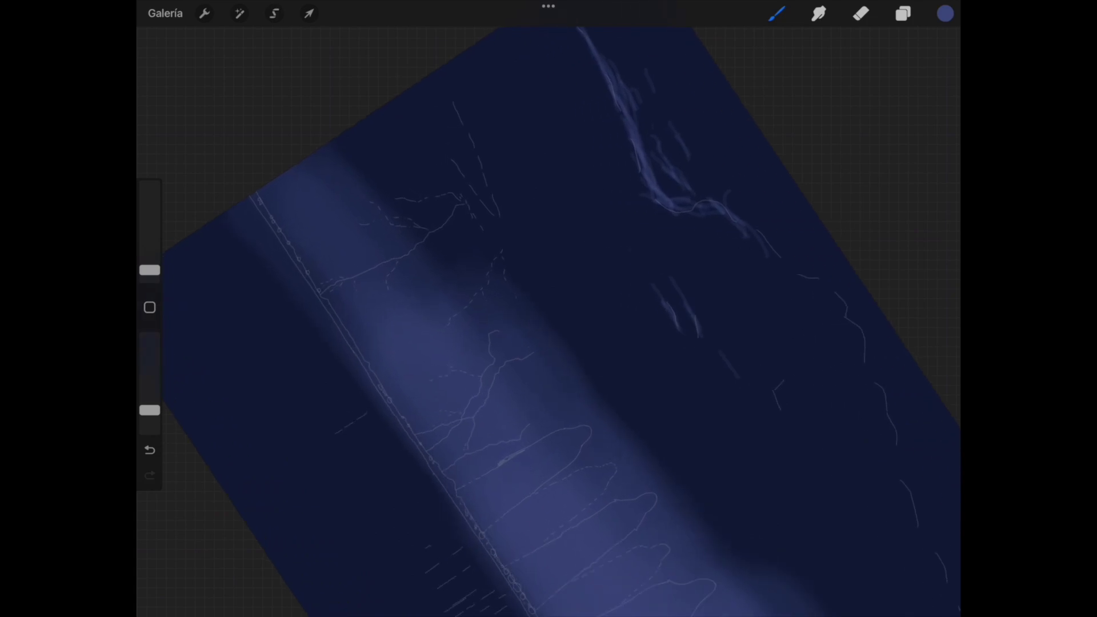
pyautogui.hscroll(-3, 549, 319)
pyautogui.moveTo(503, 206)
pyautogui.mouseDown()
pyautogui.moveTo(474, 174)
pyautogui.moveTo(537, 249)
pyautogui.mouseUp()
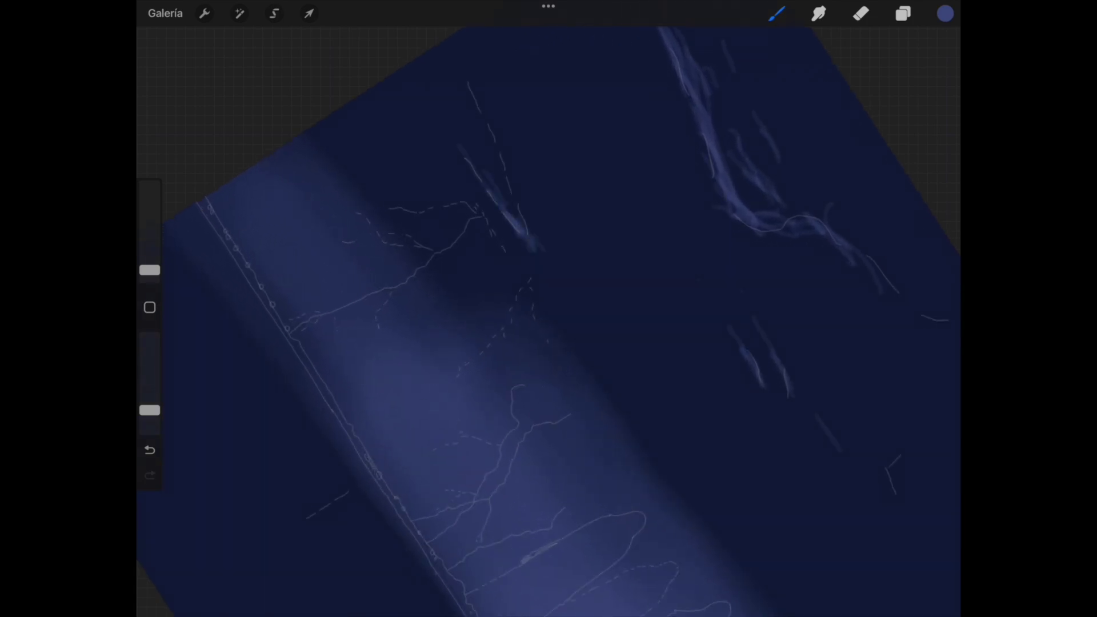
pyautogui.moveTo(480, 123)
pyautogui.mouseDown()
pyautogui.moveTo(505, 165)
pyautogui.moveTo(444, 100)
pyautogui.mouseUp()
pyautogui.click(451, 63)
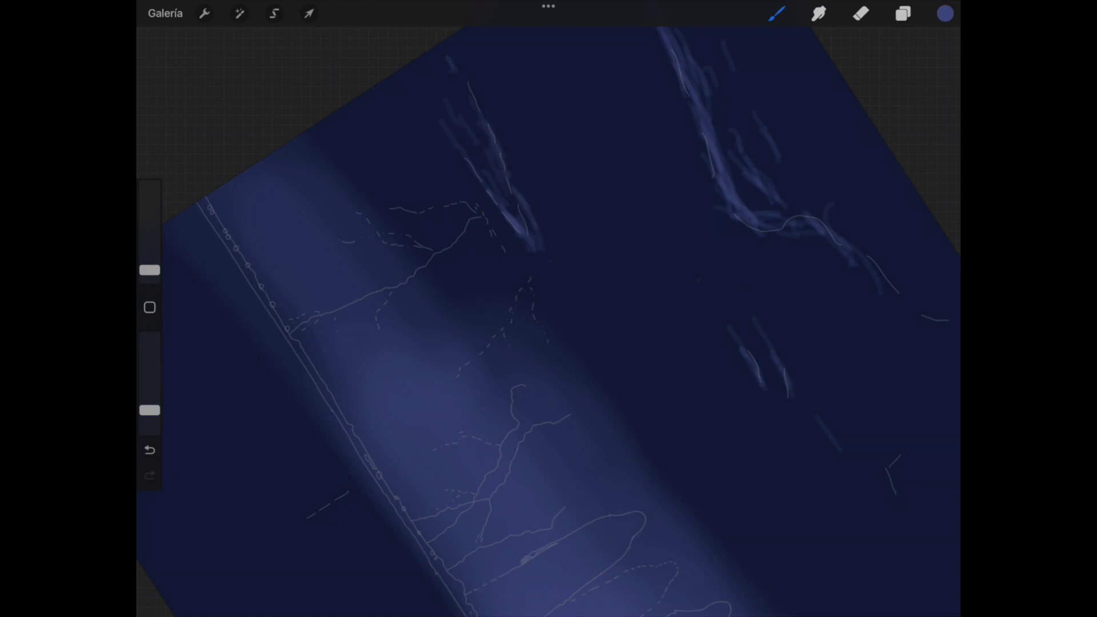
pyautogui.moveTo(629, 342); pyautogui.dragTo(514, 286)
pyautogui.moveTo(628, 343)
pyautogui.mouseDown()
pyautogui.moveTo(560, 331)
pyautogui.moveTo(578, 397)
pyautogui.mouseUp()
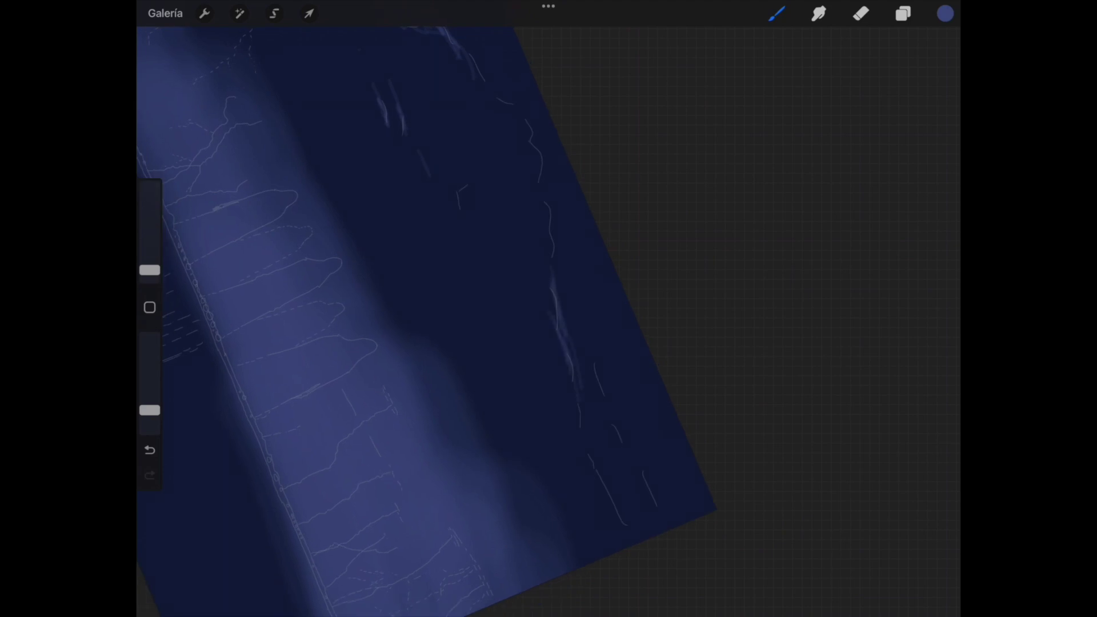
# Paint faint pale strokes along the sky lines and near the canvas edge.
pyautogui.moveTo(557, 264); pyautogui.dragTo(549, 214)
pyautogui.moveTo(518, 113); pyautogui.dragTo(587, 264)
pyautogui.moveTo(534, 130); pyautogui.dragTo(545, 156)
pyautogui.scroll(-5, 426, 296)
pyautogui.moveTo(625, 384); pyautogui.dragTo(637, 386)
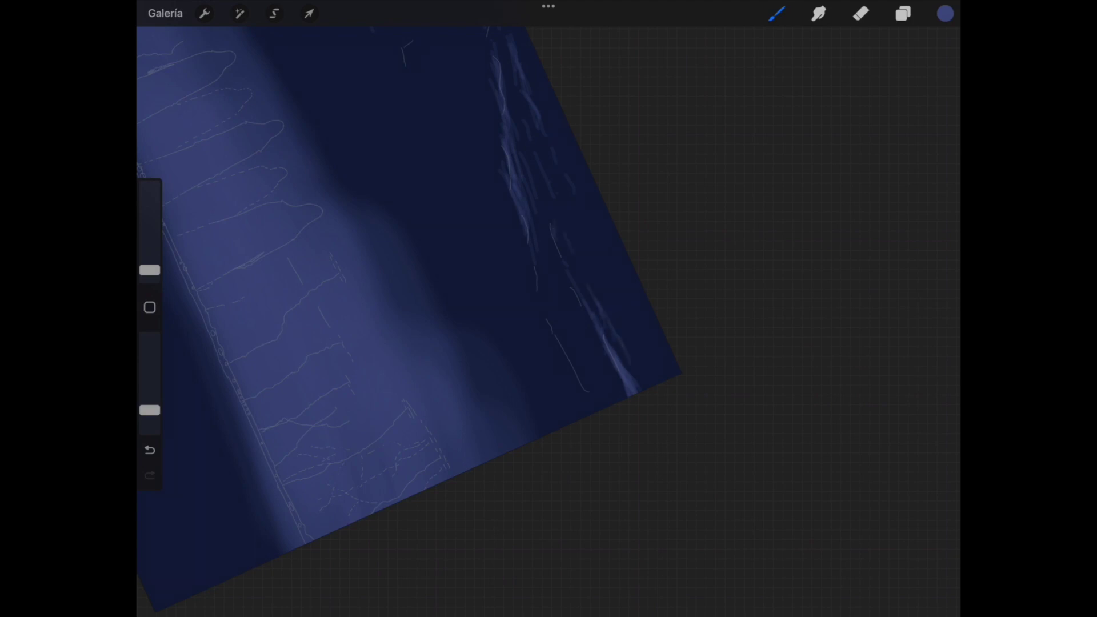
pyautogui.moveTo(554, 333); pyautogui.dragTo(595, 412)
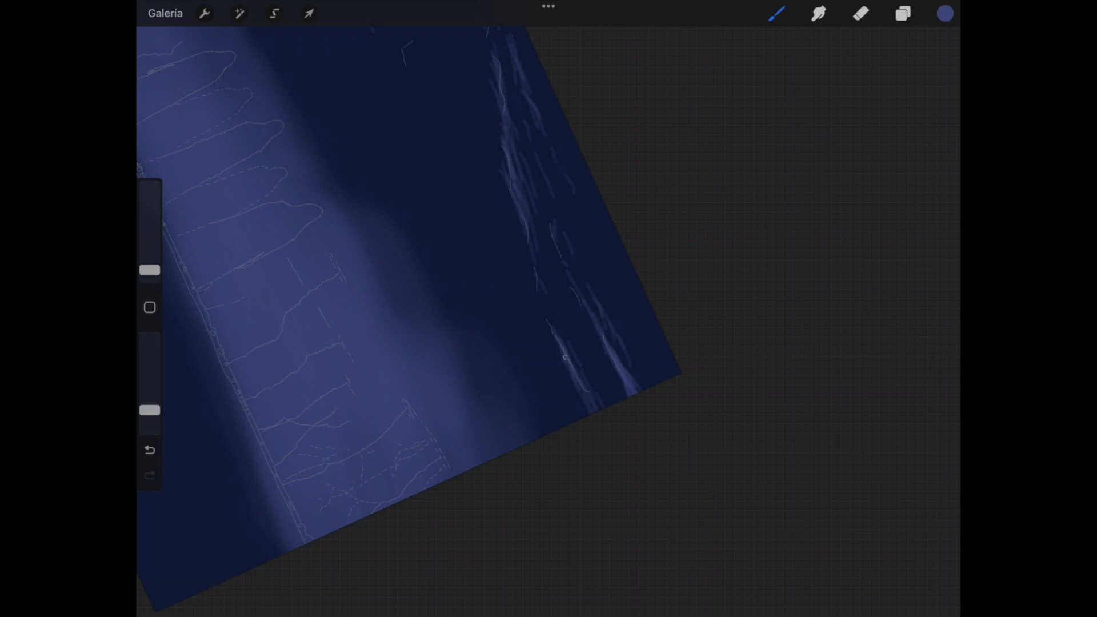
pyautogui.scroll(-3, 493, 214)
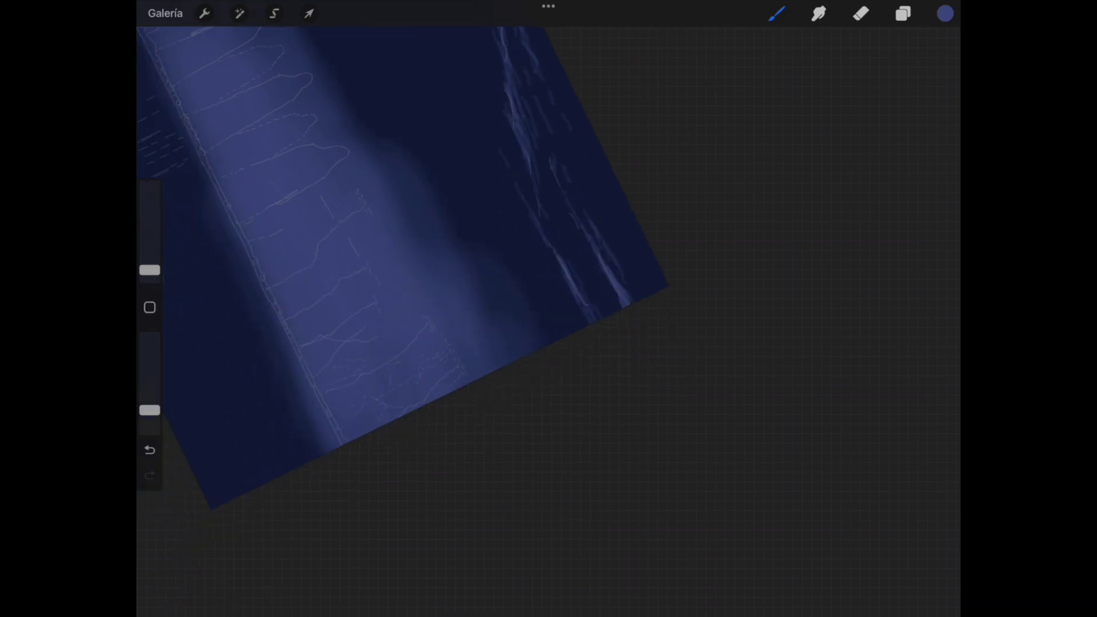
# Keep the brush near 2% and scatter small faint diagonal strokes across the sky.
pyautogui.moveTo(149, 270); pyautogui.dragTo(150, 265)
pyautogui.moveTo(506, 300); pyautogui.dragTo(534, 354)
pyautogui.moveTo(465, 218); pyautogui.dragTo(492, 264)
pyautogui.moveTo(528, 317); pyautogui.dragTo(546, 342)
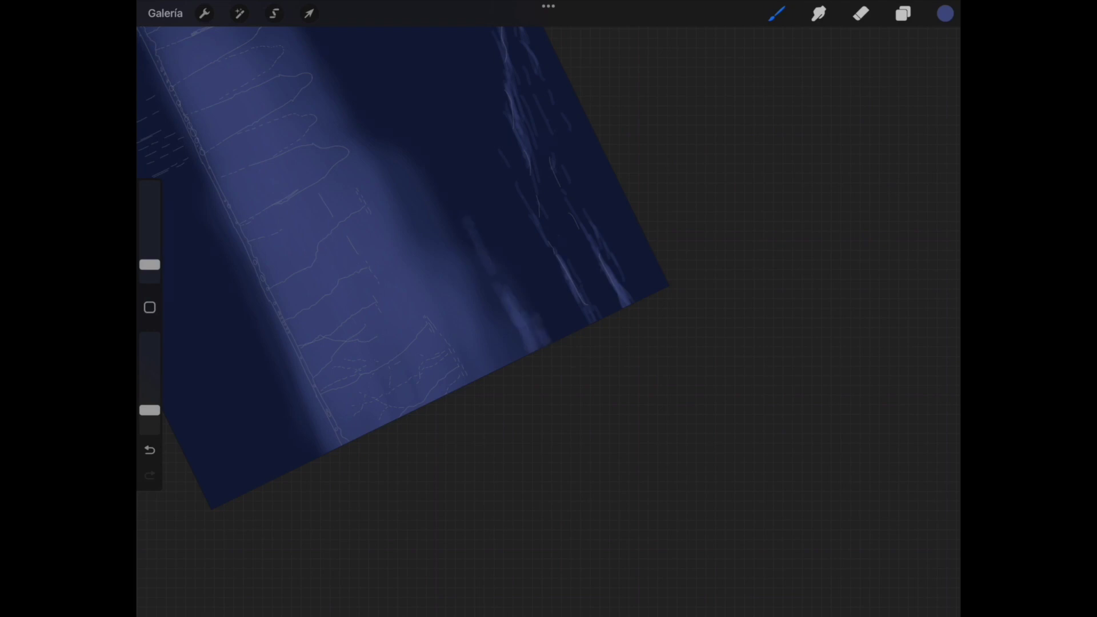
pyautogui.moveTo(443, 168); pyautogui.dragTo(465, 211)
pyautogui.moveTo(493, 332); pyautogui.dragTo(503, 349)
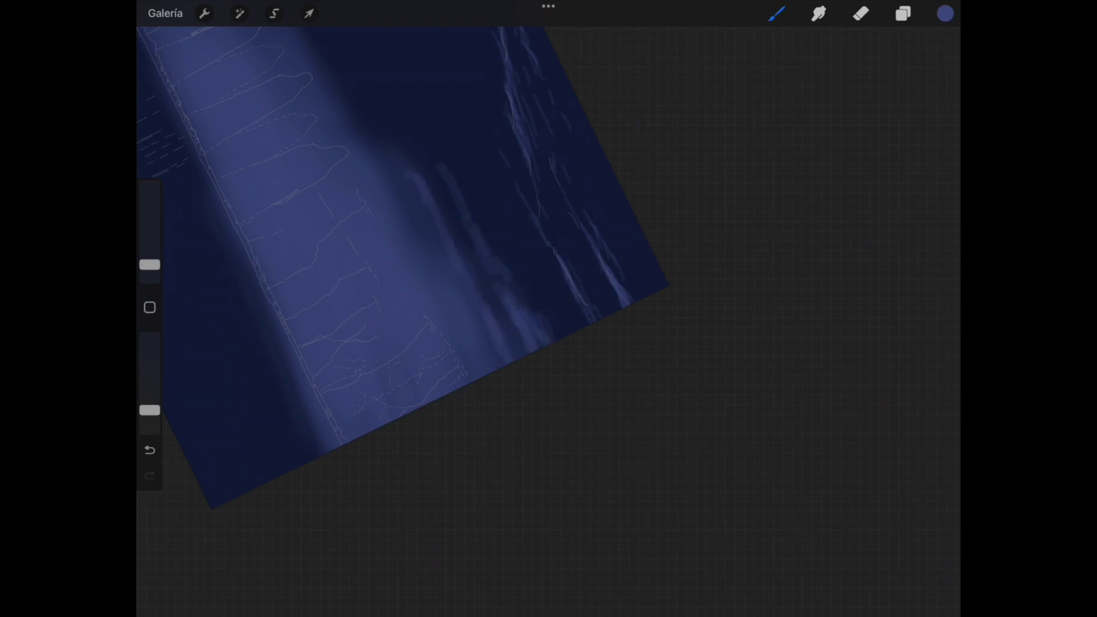
pyautogui.moveTo(400, 229); pyautogui.dragTo(417, 319)
pyautogui.moveTo(477, 203); pyautogui.dragTo(489, 230)
pyautogui.moveTo(456, 168); pyautogui.dragTo(478, 212)
pyautogui.moveTo(509, 286); pyautogui.dragTo(542, 344)
pyautogui.moveTo(400, 285)
pyautogui.mouseDown()
pyautogui.moveTo(457, 297)
pyautogui.moveTo(457, 366)
pyautogui.mouseUp()
# Brighten a sky streak and add faint streaks in the upper sky near the top edge.
pyautogui.moveTo(545, 250); pyautogui.dragTo(556, 279)
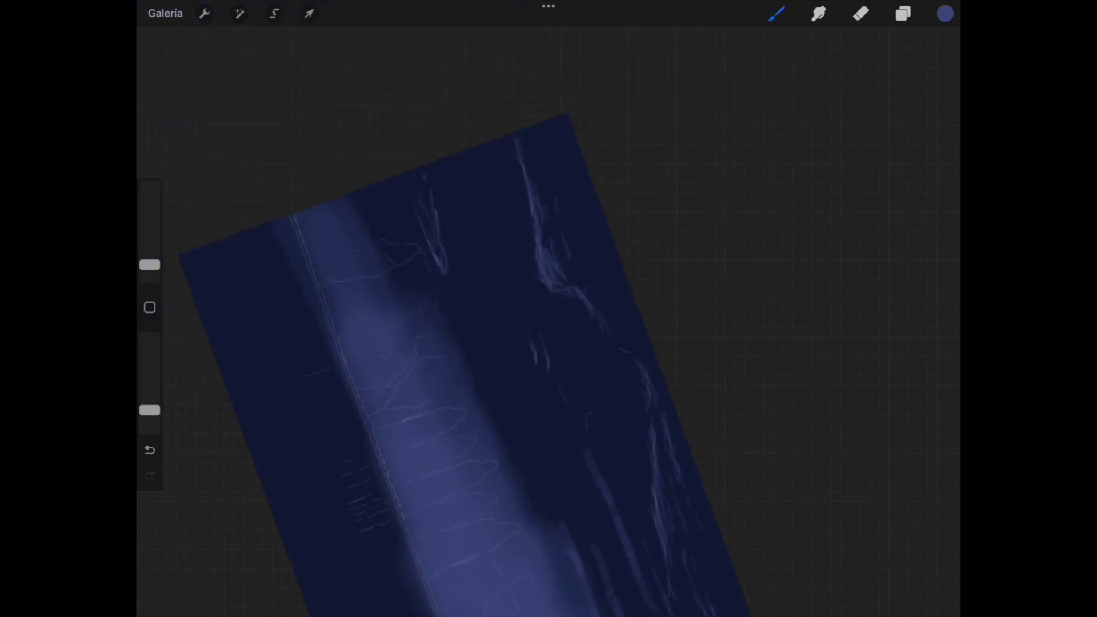
pyautogui.moveTo(514, 136); pyautogui.dragTo(540, 172)
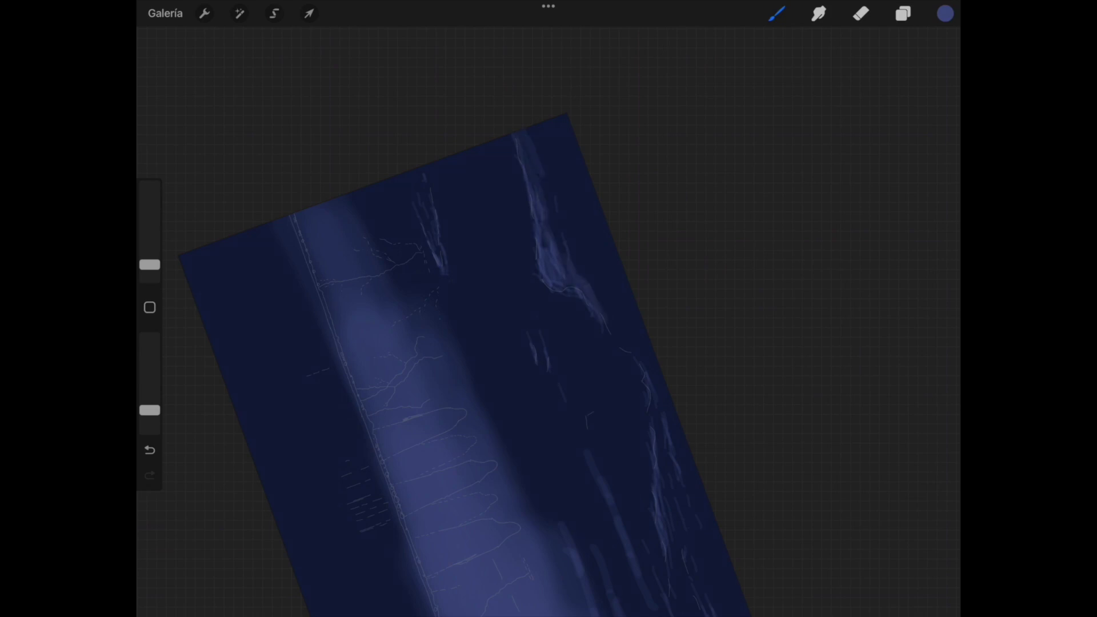
pyautogui.moveTo(589, 238); pyautogui.dragTo(598, 266)
pyautogui.moveTo(567, 176); pyautogui.dragTo(580, 220)
pyautogui.moveTo(434, 343); pyautogui.dragTo(485, 315)
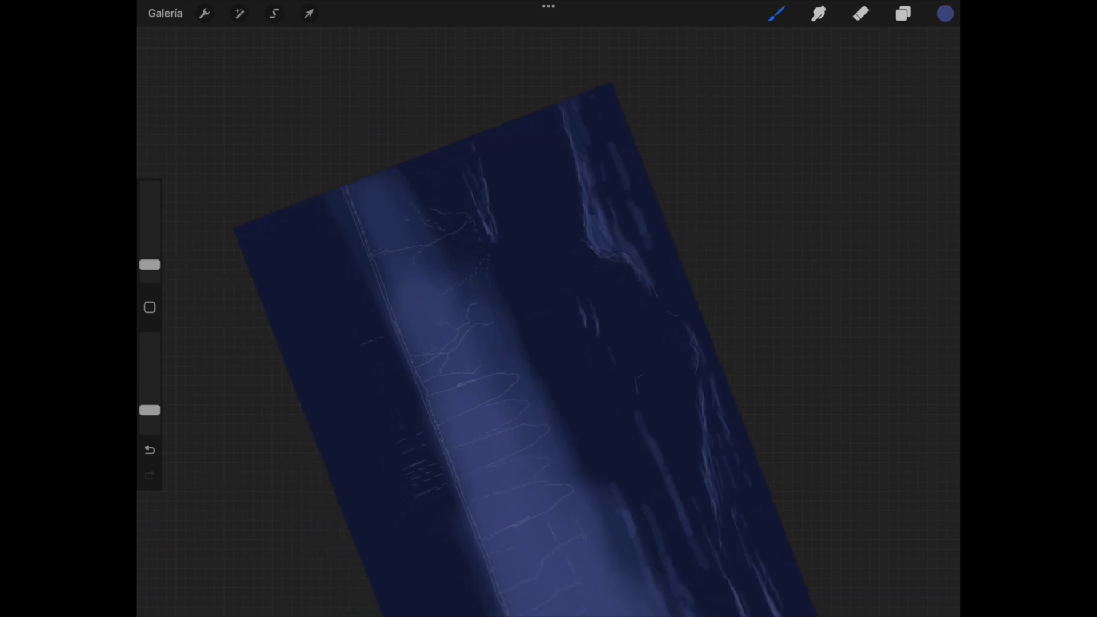
pyautogui.moveTo(468, 140); pyautogui.dragTo(479, 169)
pyautogui.moveTo(505, 128); pyautogui.dragTo(543, 264)
pyautogui.moveTo(498, 130); pyautogui.dragTo(519, 184)
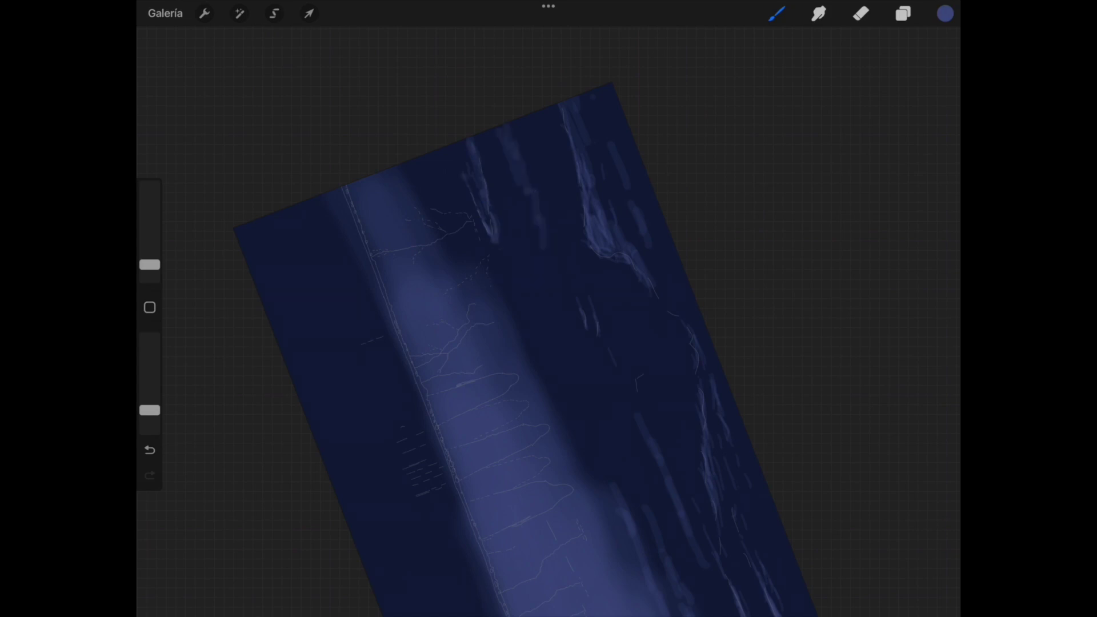
# Zoom out to view the whole painting and open the colour picker.
pyautogui.moveTo(548, 281); pyautogui.dragTo(523, 219)
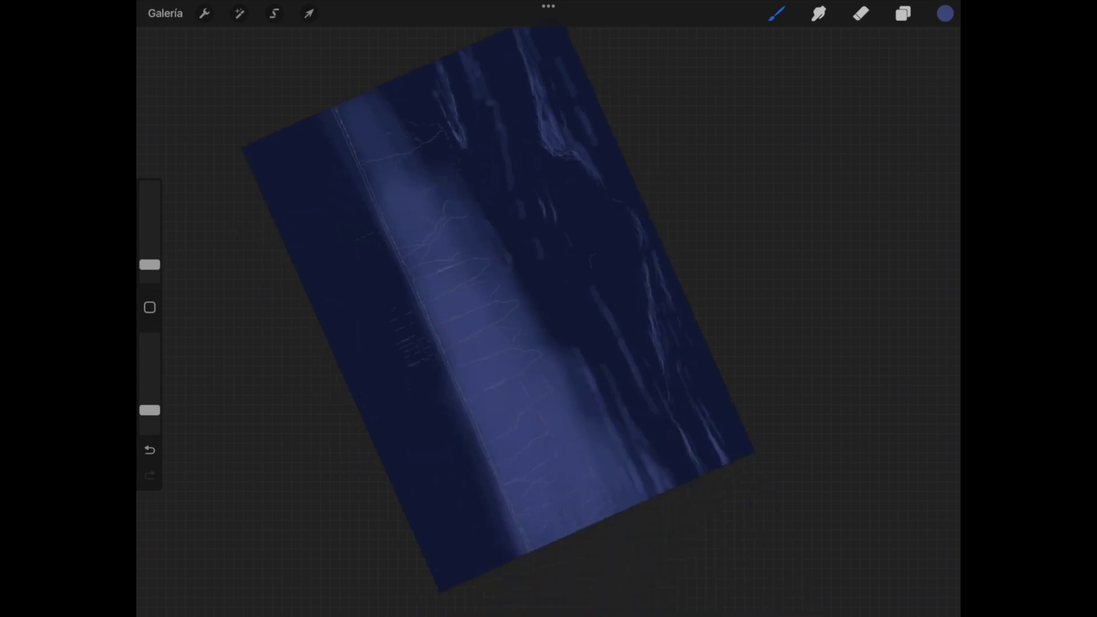
pyautogui.moveTo(497, 309); pyautogui.dragTo(529, 300)
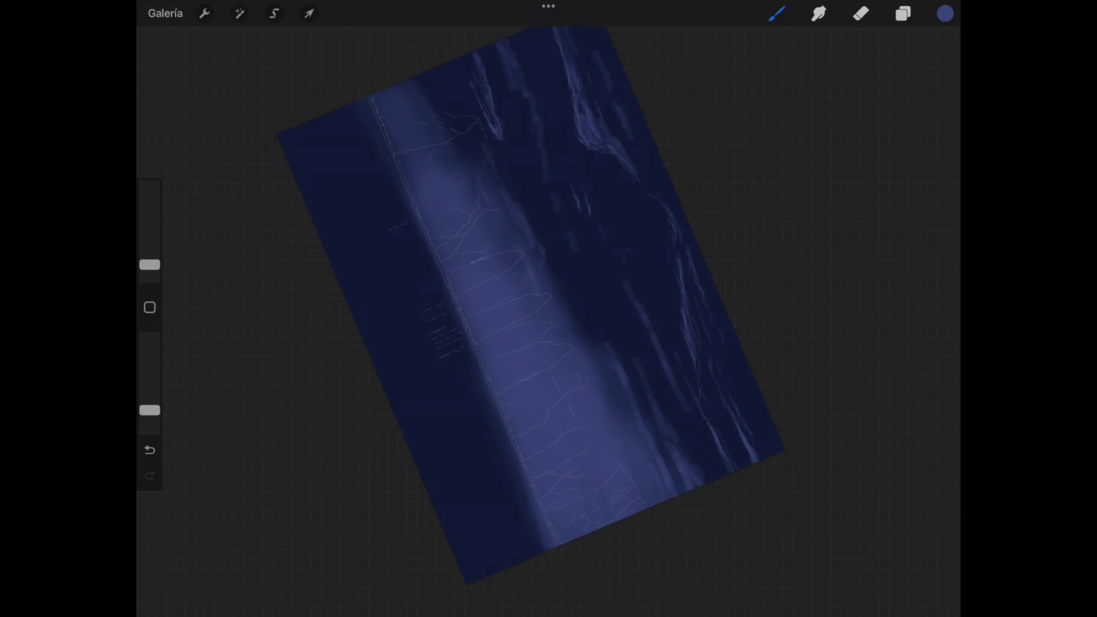
pyautogui.moveTo(532, 309); pyautogui.dragTo(523, 292)
pyautogui.click(946, 13)
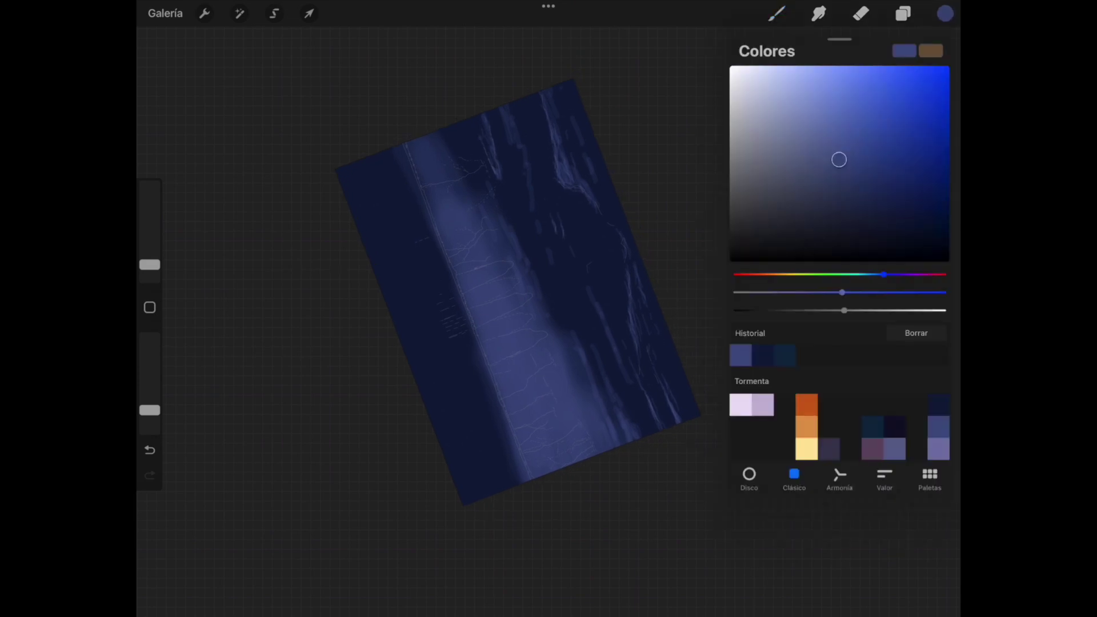
# Switch to a lighter lavender colour with a 1% brush and paint a short stroke on the lower lines.
pyautogui.click(939, 449)
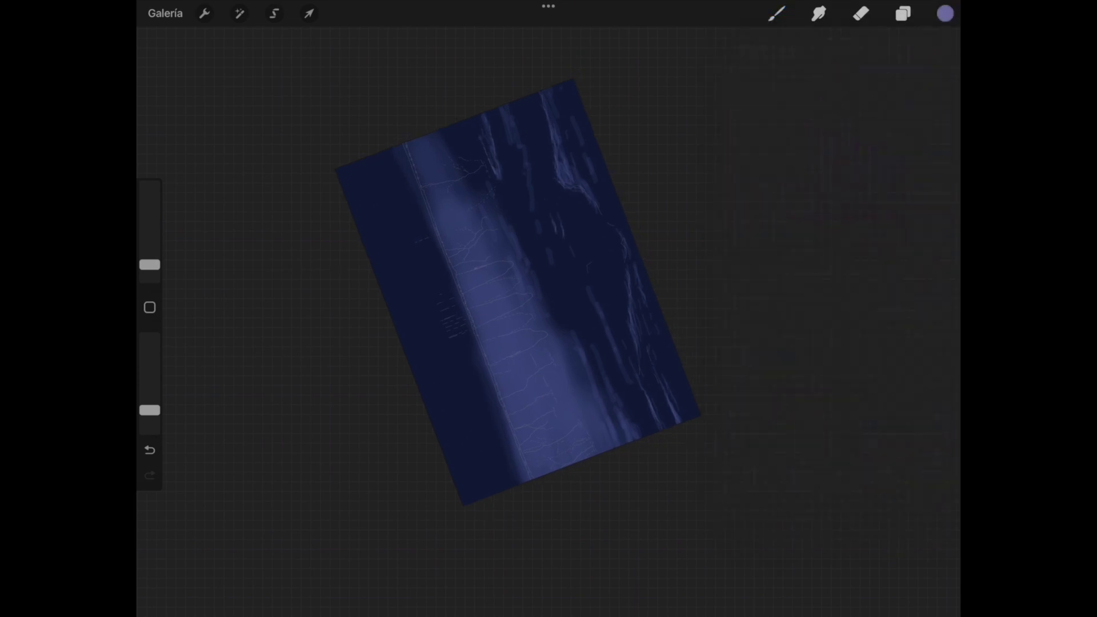
pyautogui.scroll(5, 491, 292)
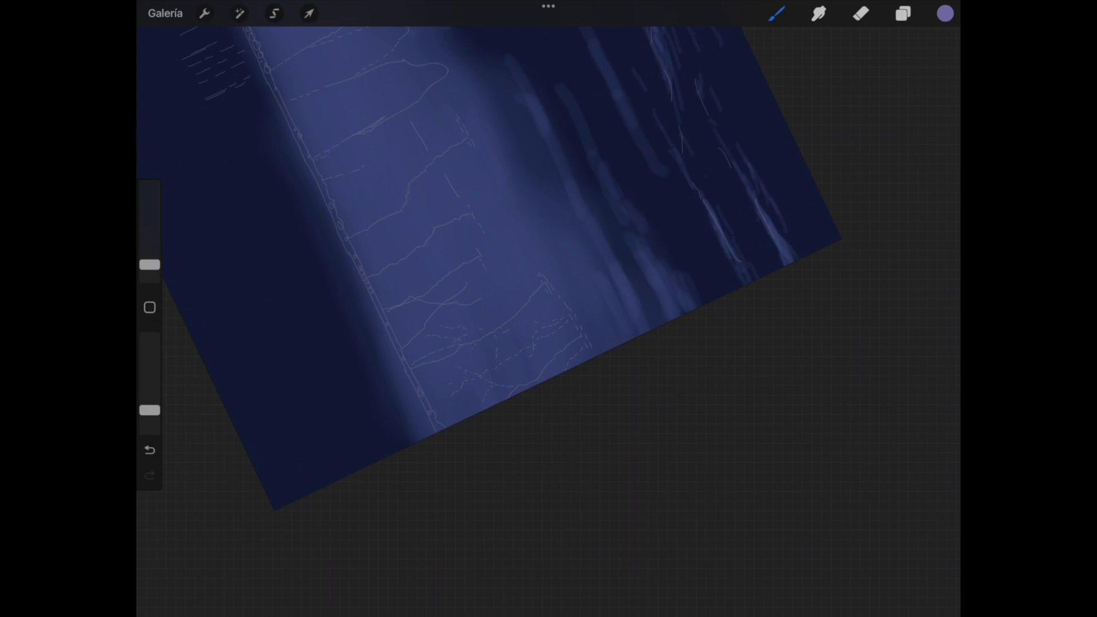
pyautogui.moveTo(150, 265); pyautogui.dragTo(150, 270)
pyautogui.moveTo(569, 351); pyautogui.dragTo(581, 330)
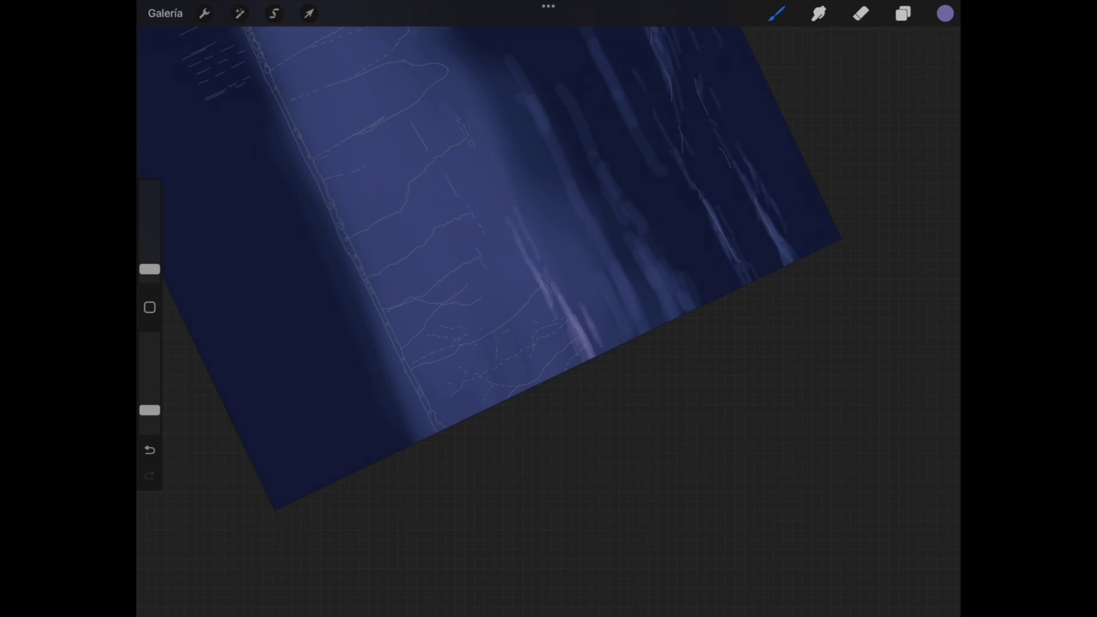
# Brighten the pale sky streaks with lavender strokes and add light diagonal streaks.
pyautogui.moveTo(571, 257)
pyautogui.mouseDown()
pyautogui.moveTo(473, 331)
pyautogui.moveTo(491, 330)
pyautogui.mouseUp()
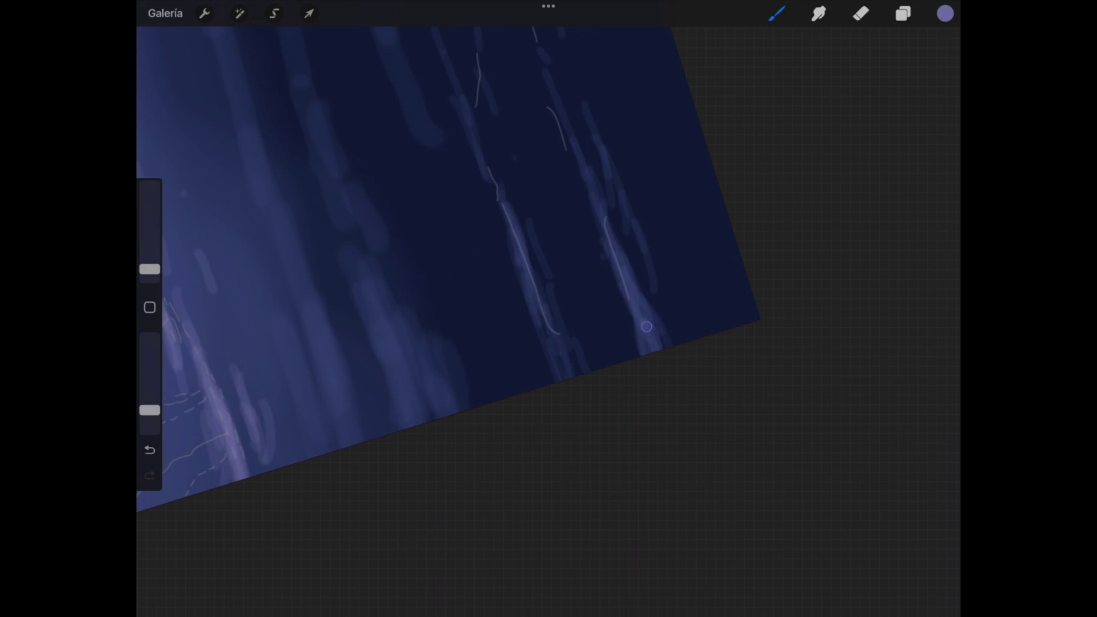
pyautogui.moveTo(646, 340)
pyautogui.mouseDown()
pyautogui.moveTo(606, 225)
pyautogui.moveTo(639, 314)
pyautogui.mouseUp()
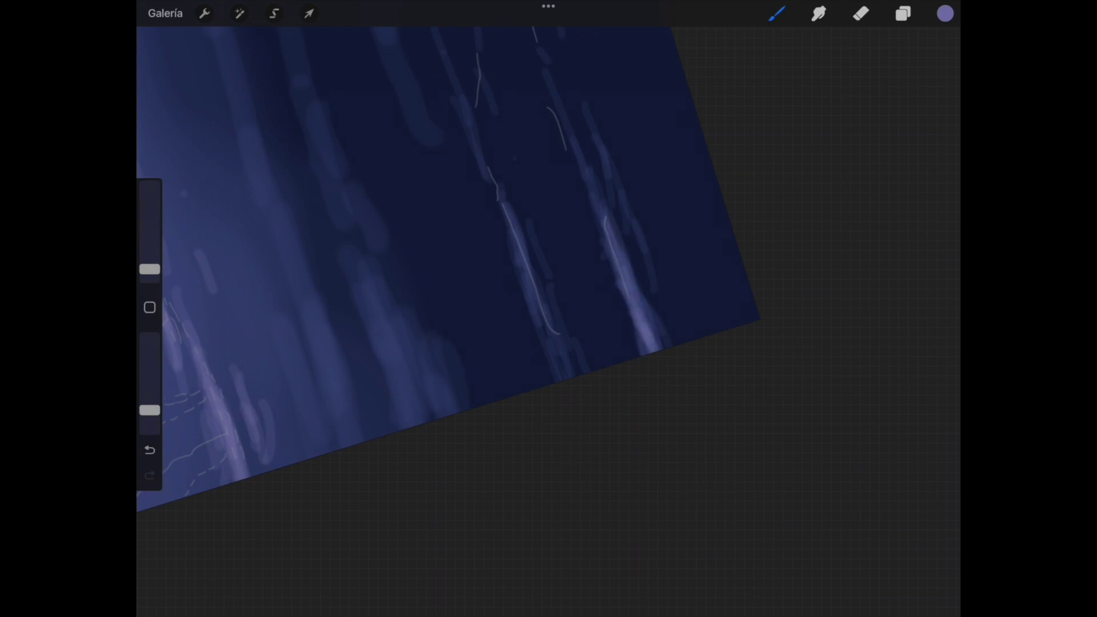
pyautogui.moveTo(531, 285); pyautogui.dragTo(566, 363)
pyautogui.moveTo(520, 231); pyautogui.dragTo(589, 372)
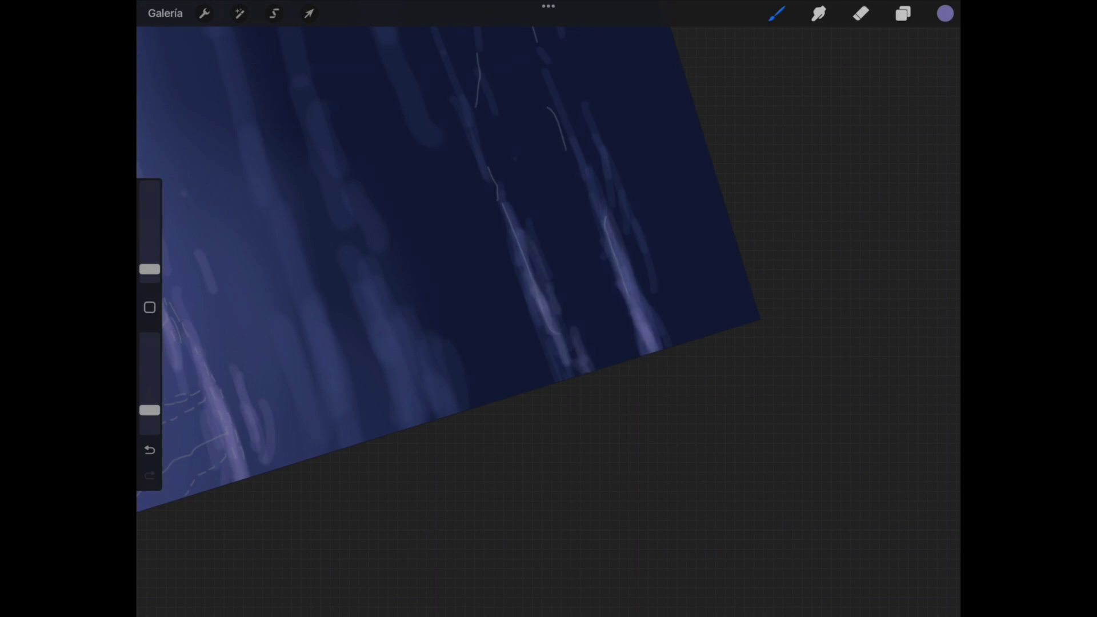
pyautogui.moveTo(514, 286); pyautogui.dragTo(446, 311)
pyautogui.moveTo(514, 257)
pyautogui.mouseDown()
pyautogui.moveTo(668, 228)
pyautogui.moveTo(705, 160)
pyautogui.moveTo(780, 103)
pyautogui.moveTo(537, 314)
pyautogui.mouseUp()
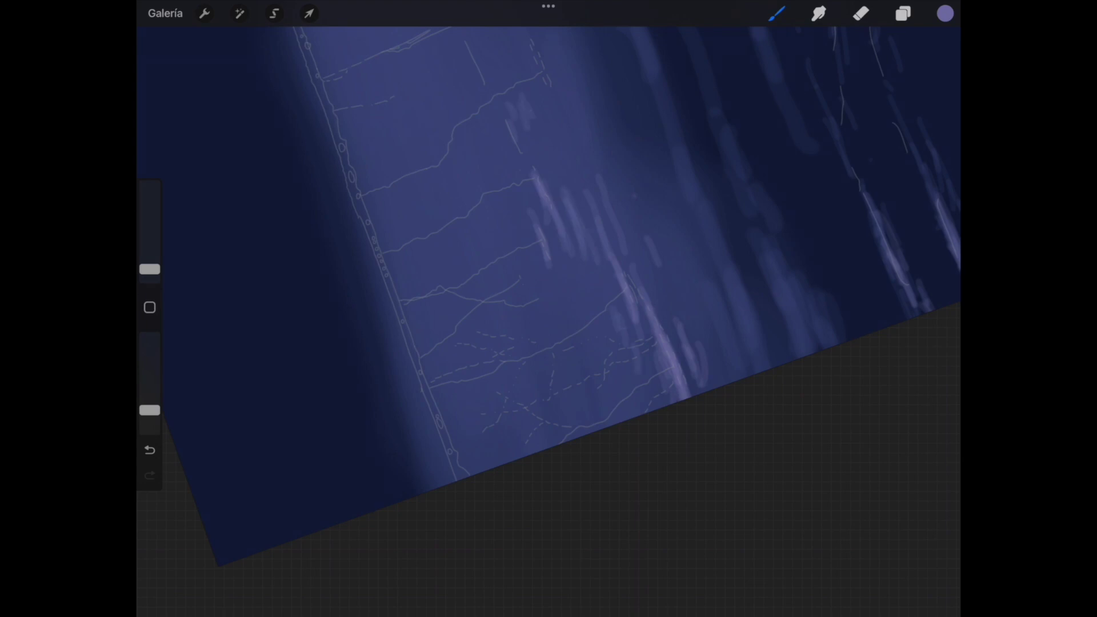
pyautogui.moveTo(515, 257); pyautogui.dragTo(542, 429)
pyautogui.moveTo(586, 265); pyautogui.dragTo(602, 299)
pyautogui.moveTo(575, 221); pyautogui.dragTo(603, 309)
pyautogui.moveTo(573, 203); pyautogui.dragTo(615, 321)
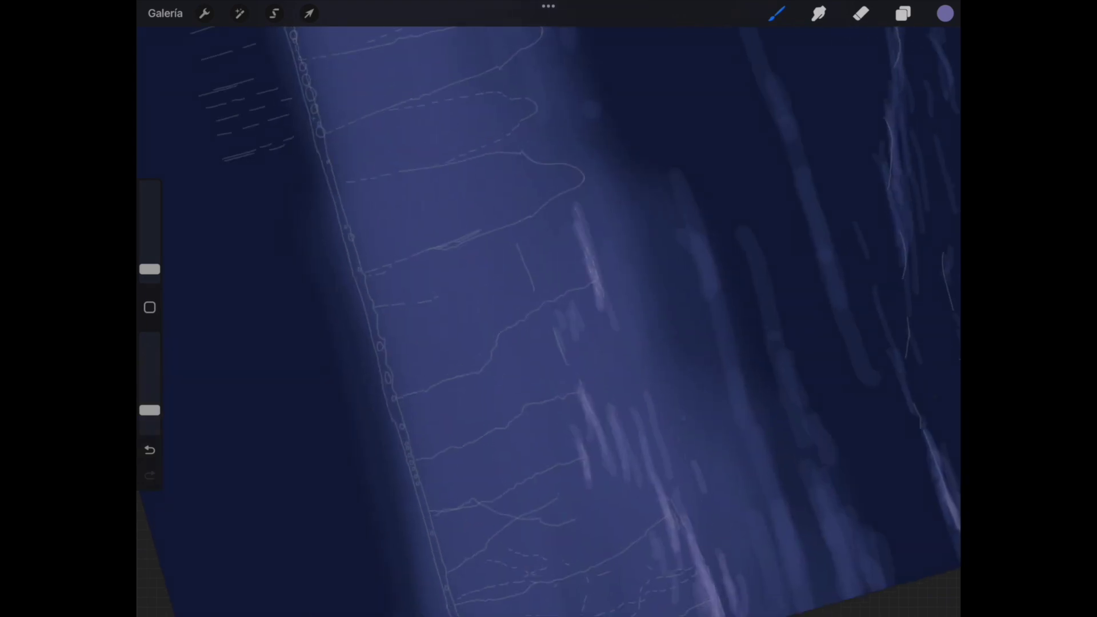
pyautogui.moveTo(514, 225); pyautogui.dragTo(537, 301)
pyautogui.moveTo(525, 227); pyautogui.dragTo(546, 287)
# Lengthen the diagonal lavender highlight streak and add strokes beside it.
pyautogui.moveTo(514, 320)
pyautogui.mouseDown()
pyautogui.moveTo(548, 308)
pyautogui.moveTo(514, 332)
pyautogui.moveTo(526, 343)
pyautogui.mouseUp()
pyautogui.moveTo(514, 285); pyautogui.dragTo(548, 434)
pyautogui.moveTo(559, 279)
pyautogui.mouseDown()
pyautogui.moveTo(580, 323)
pyautogui.moveTo(576, 309)
pyautogui.mouseUp()
pyautogui.moveTo(563, 285)
pyautogui.mouseDown()
pyautogui.moveTo(582, 331)
pyautogui.moveTo(578, 320)
pyautogui.mouseUp()
pyautogui.moveTo(543, 237); pyautogui.dragTo(569, 286)
pyautogui.moveTo(520, 184); pyautogui.dragTo(594, 342)
pyautogui.moveTo(587, 306); pyautogui.dragTo(523, 204)
pyautogui.moveTo(502, 159); pyautogui.dragTo(553, 259)
pyautogui.moveTo(595, 346)
pyautogui.mouseDown()
pyautogui.moveTo(576, 274)
pyautogui.moveTo(587, 303)
pyautogui.mouseUp()
pyautogui.moveTo(521, 234); pyautogui.dragTo(556, 311)
pyautogui.moveTo(493, 173); pyautogui.dragTo(533, 254)
pyautogui.moveTo(469, 117); pyautogui.dragTo(476, 134)
# Zoom out and open the colour choices.
pyautogui.scroll(-2, 549, 320)
pyautogui.scroll(-3, 549, 319)
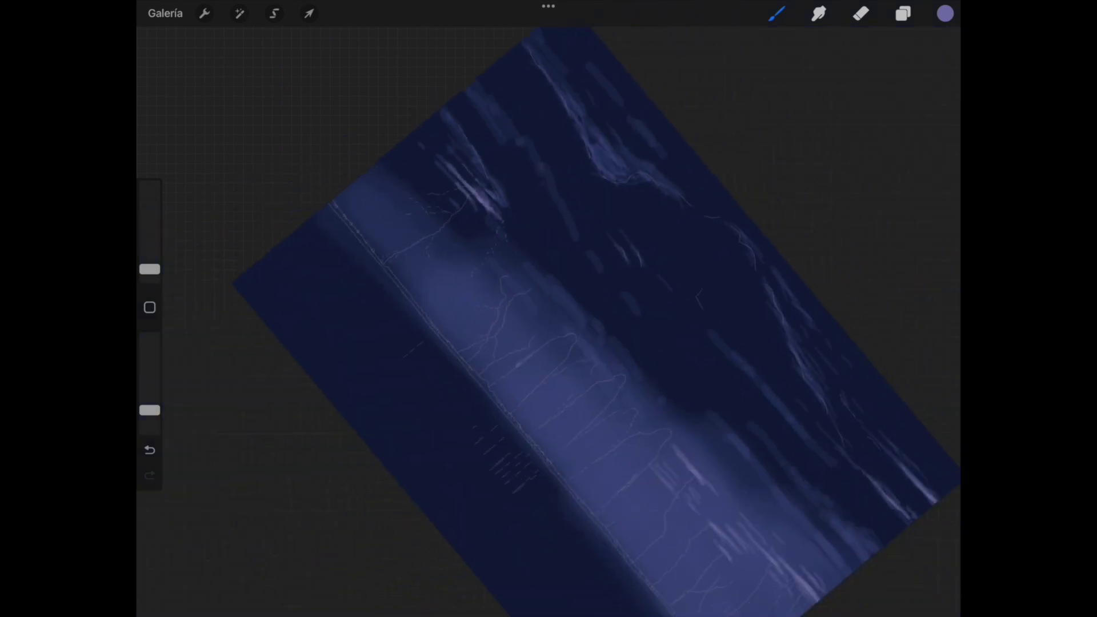
pyautogui.scroll(-2, 549, 319)
pyautogui.scroll(-1, 548, 285)
pyautogui.click(945, 13)
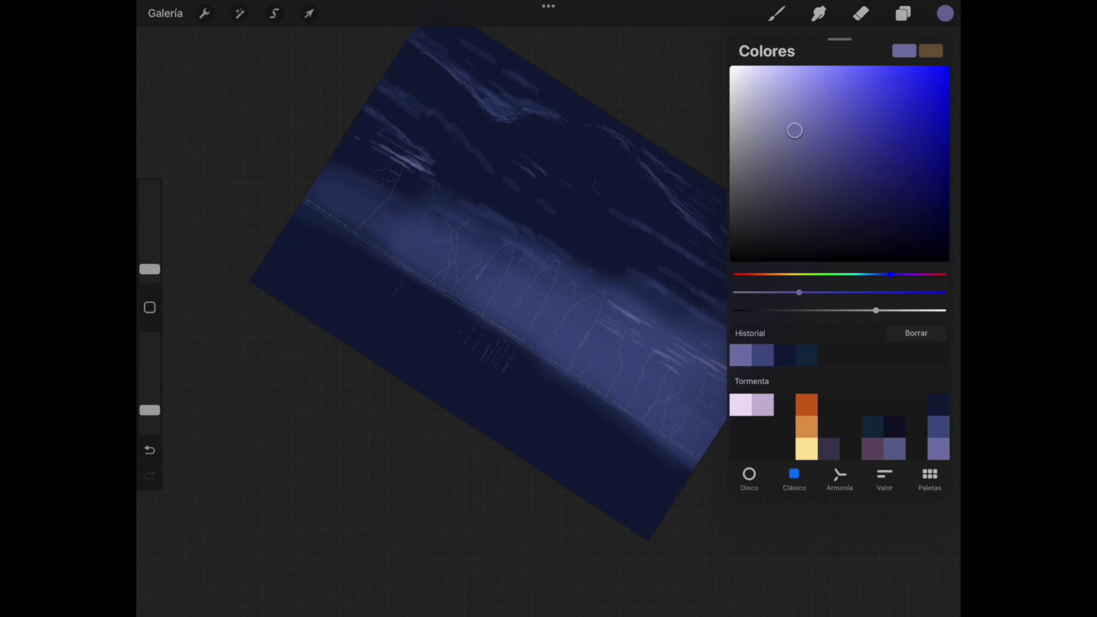
# Pick dark navy, set the brush to 21%, and paint over the glow's left end.
pyautogui.click(875, 233)
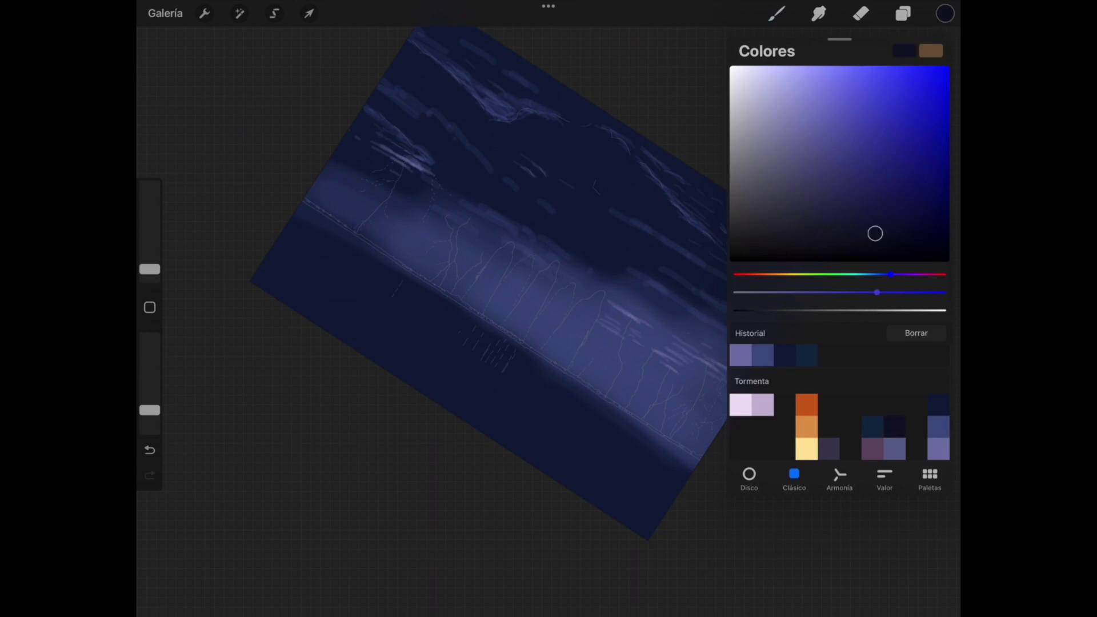
pyautogui.click(776, 13)
pyautogui.moveTo(150, 270); pyautogui.dragTo(149, 229)
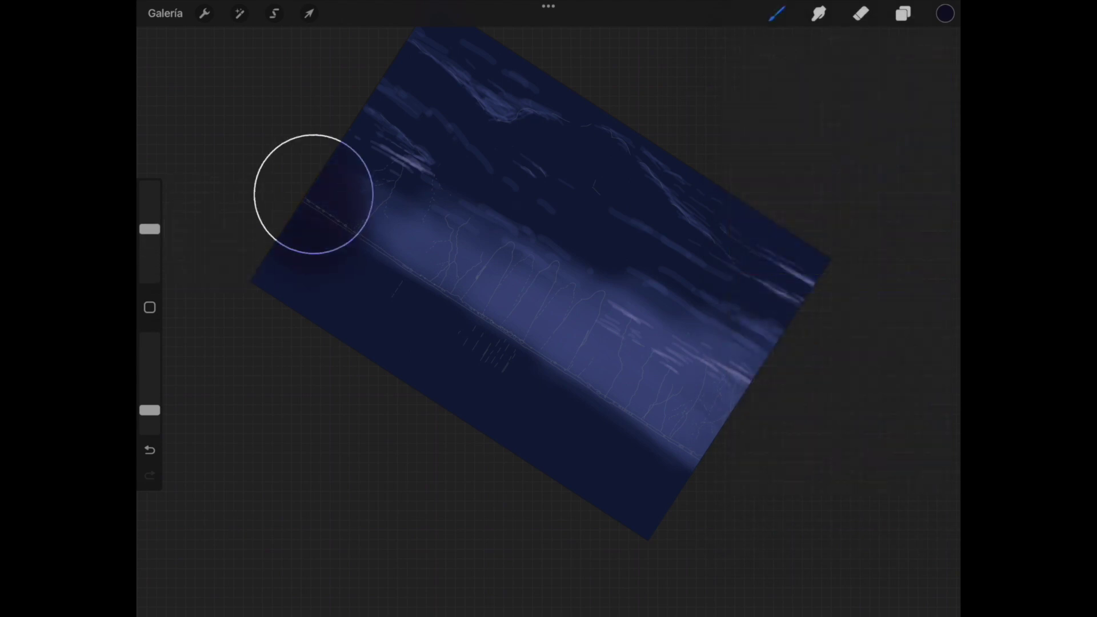
pyautogui.moveTo(379, 217); pyautogui.dragTo(421, 267)
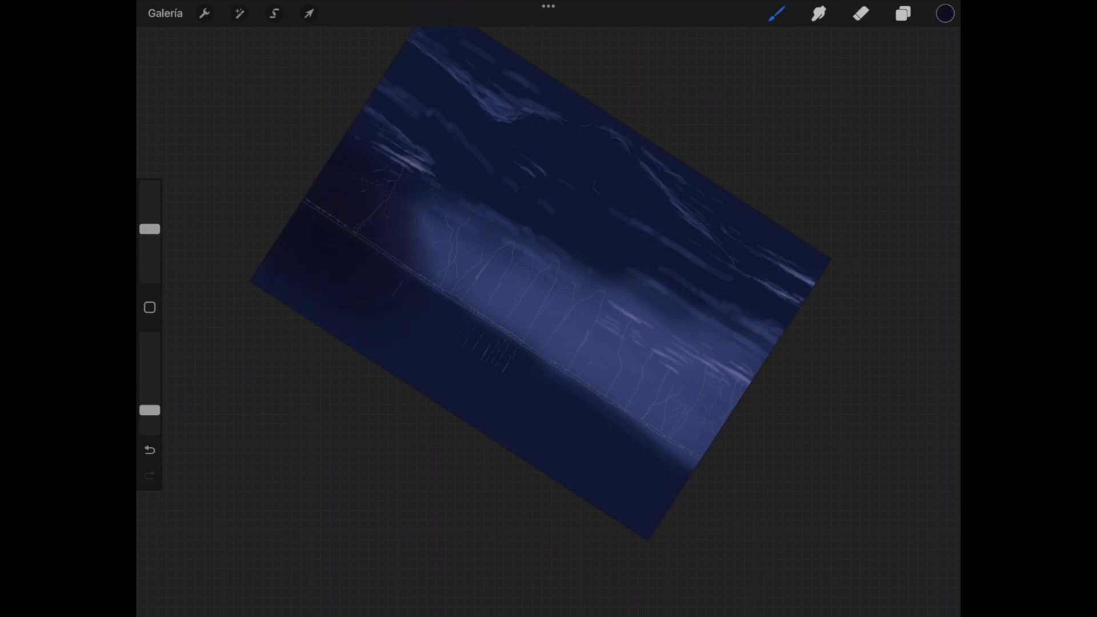
# Darken more of the lit horizon band with navy strokes, then switch to Smudge.
pyautogui.moveTo(542, 286); pyautogui.dragTo(468, 183)
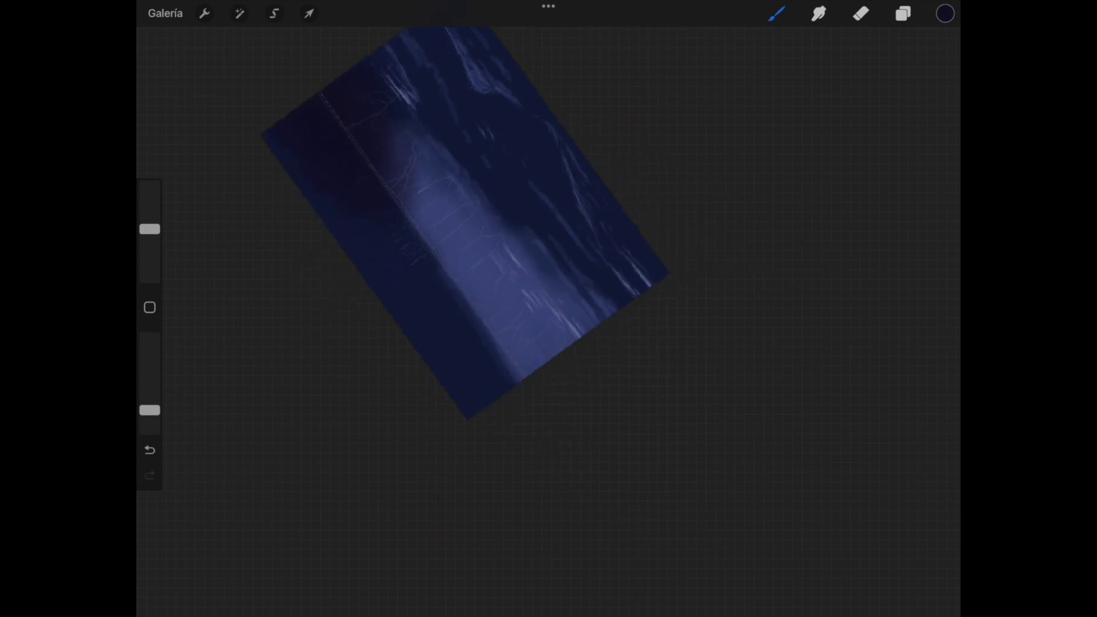
pyautogui.moveTo(429, 328)
pyautogui.mouseDown()
pyautogui.moveTo(471, 297)
pyautogui.moveTo(503, 300)
pyautogui.mouseUp()
pyautogui.moveTo(425, 300); pyautogui.dragTo(446, 260)
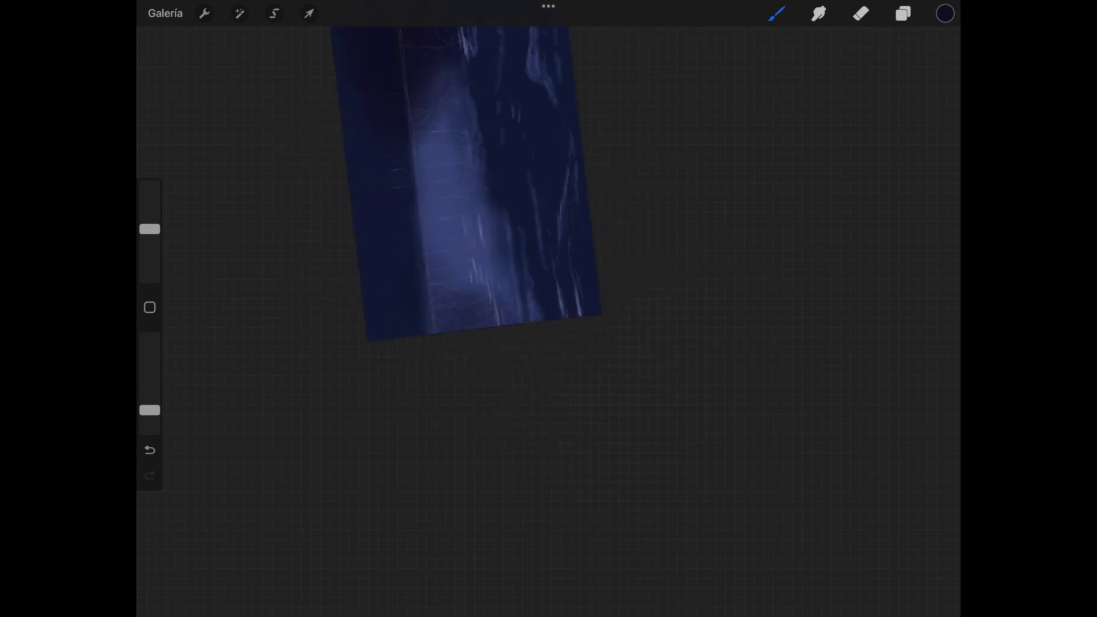
pyautogui.moveTo(477, 320); pyautogui.dragTo(520, 271)
pyautogui.moveTo(434, 294); pyautogui.dragTo(489, 240)
pyautogui.moveTo(465, 182)
pyautogui.mouseDown()
pyautogui.moveTo(486, 240)
pyautogui.moveTo(597, 232)
pyautogui.moveTo(479, 289)
pyautogui.moveTo(486, 320)
pyautogui.mouseUp()
pyautogui.click(818, 13)
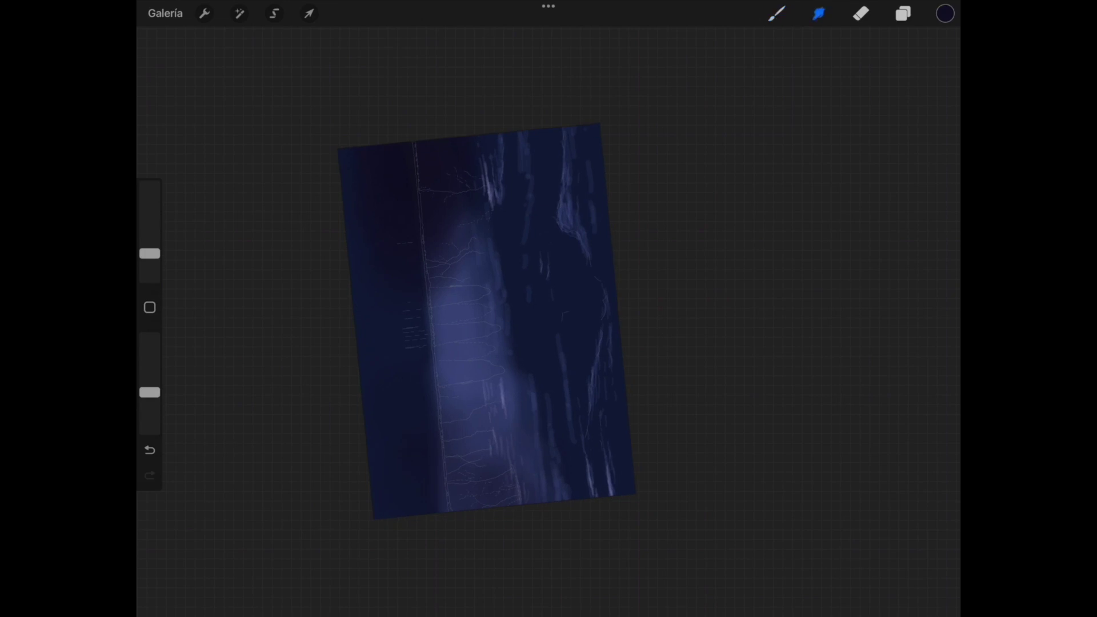
# Set the Smudge tool to 7% size and 40% opacity, then zoom in on the sky.
pyautogui.moveTo(150, 253)
pyautogui.mouseDown()
pyautogui.moveTo(150, 264)
pyautogui.moveTo(150, 251)
pyautogui.mouseUp()
pyautogui.moveTo(150, 392); pyautogui.dragTo(150, 394)
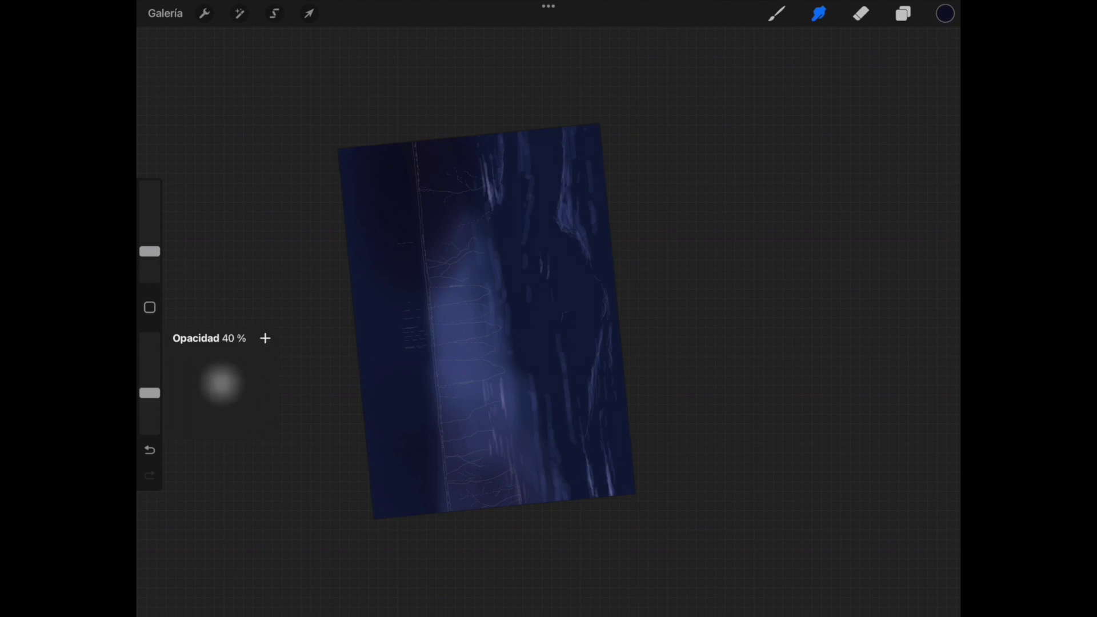
pyautogui.moveTo(150, 251)
pyautogui.mouseDown()
pyautogui.moveTo(150, 269)
pyautogui.moveTo(150, 253)
pyautogui.mouseUp()
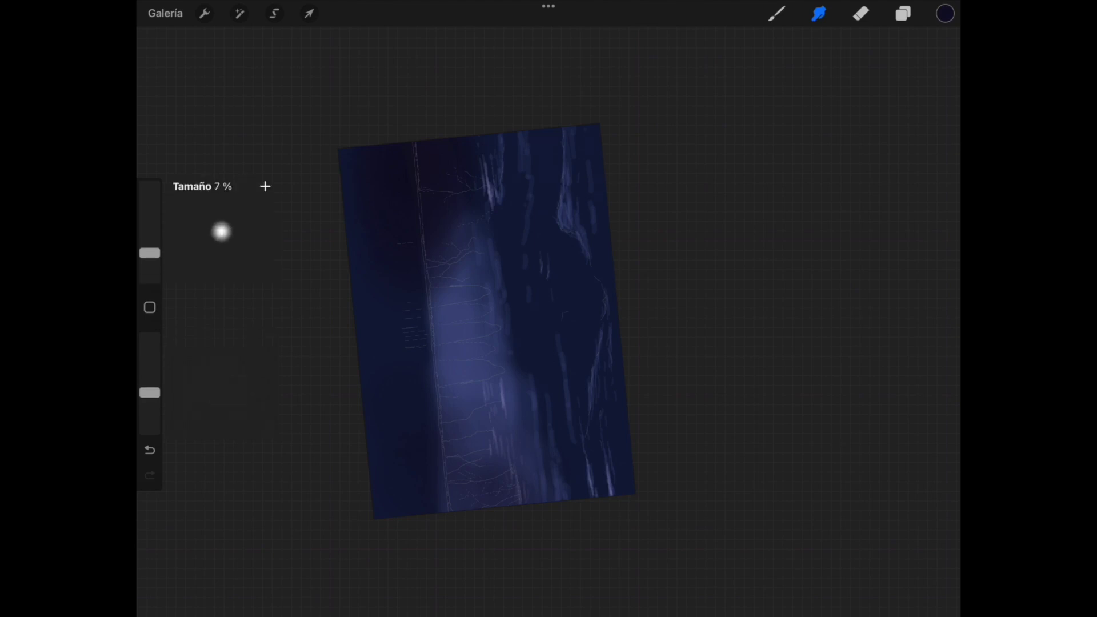
pyautogui.scroll(2, 457, 286)
pyautogui.scroll(3, 457, 285)
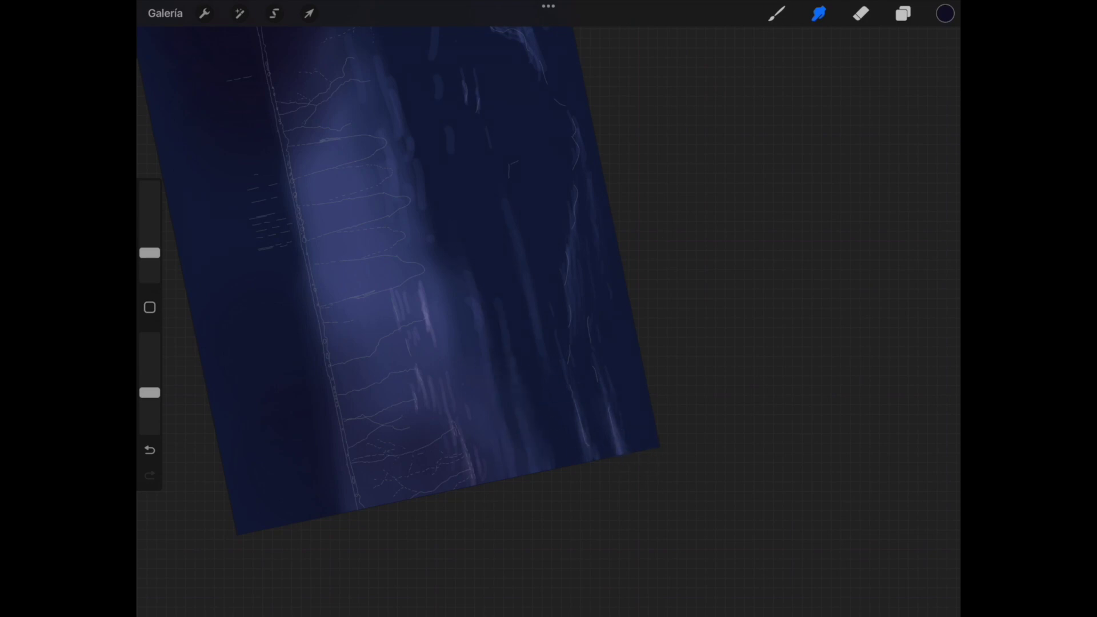
pyautogui.moveTo(564, 370); pyautogui.dragTo(514, 343)
pyautogui.moveTo(543, 208); pyautogui.dragTo(571, 286)
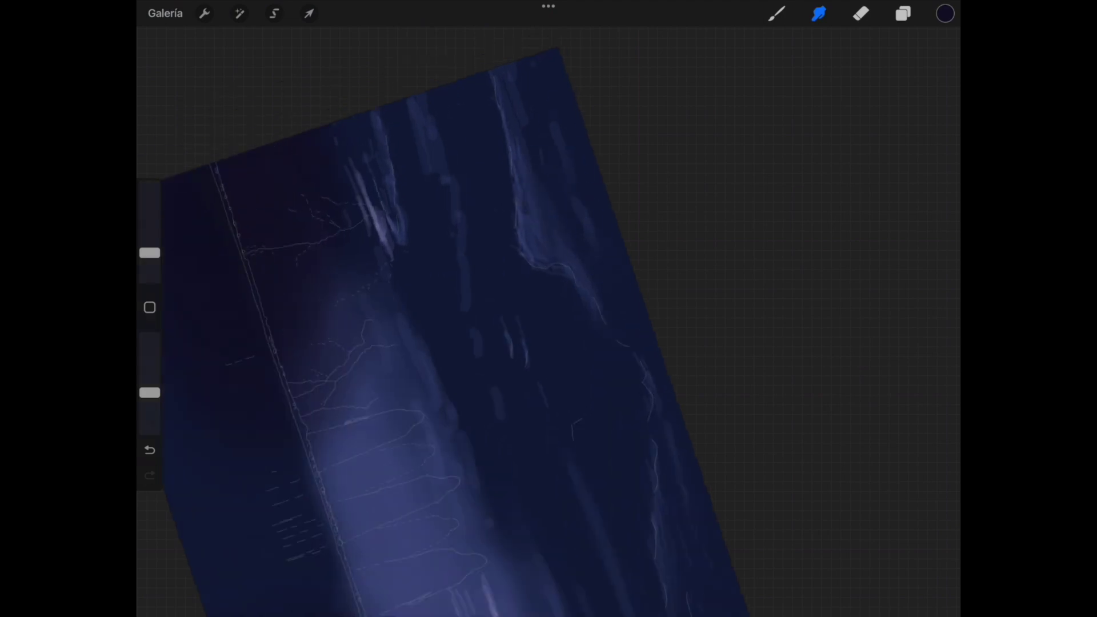
pyautogui.moveTo(477, 157); pyautogui.dragTo(519, 171)
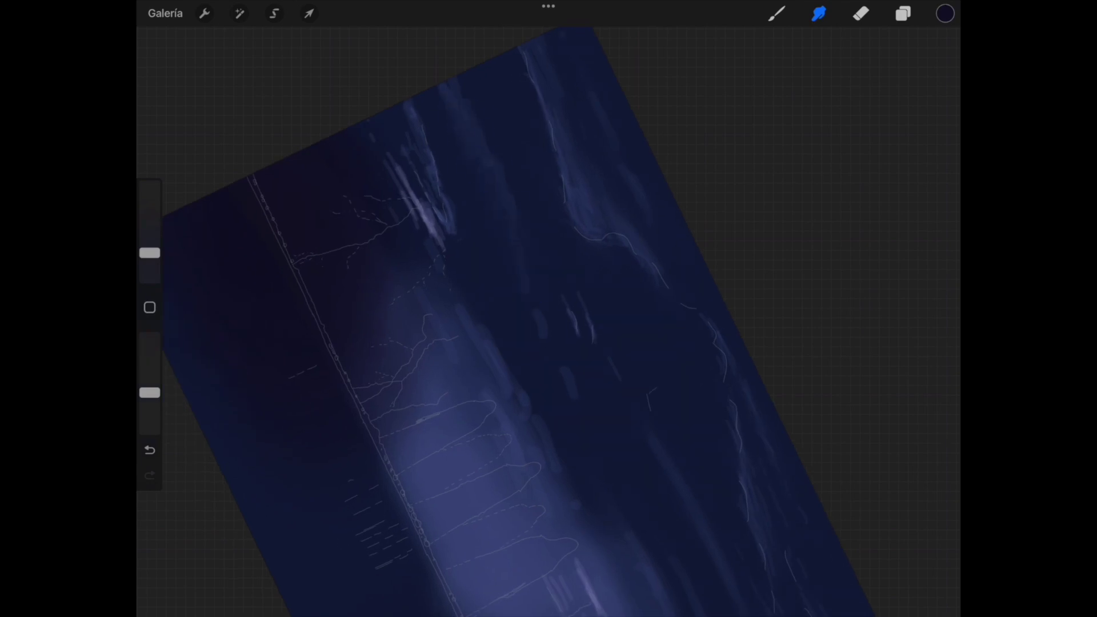
# Smudge away faint soft blobs and small spots in the sky.
pyautogui.moveTo(565, 303); pyautogui.dragTo(566, 401)
pyautogui.click(443, 240)
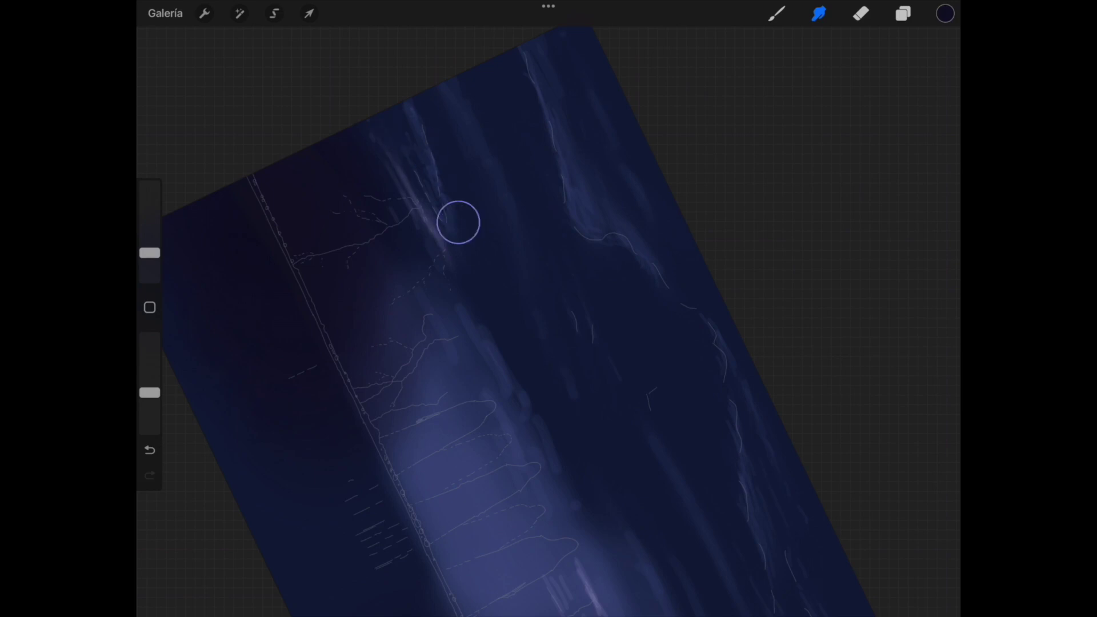
pyautogui.moveTo(457, 343); pyautogui.dragTo(497, 257)
pyautogui.click(389, 100)
pyautogui.click(433, 161)
pyautogui.click(465, 242)
pyautogui.click(480, 331)
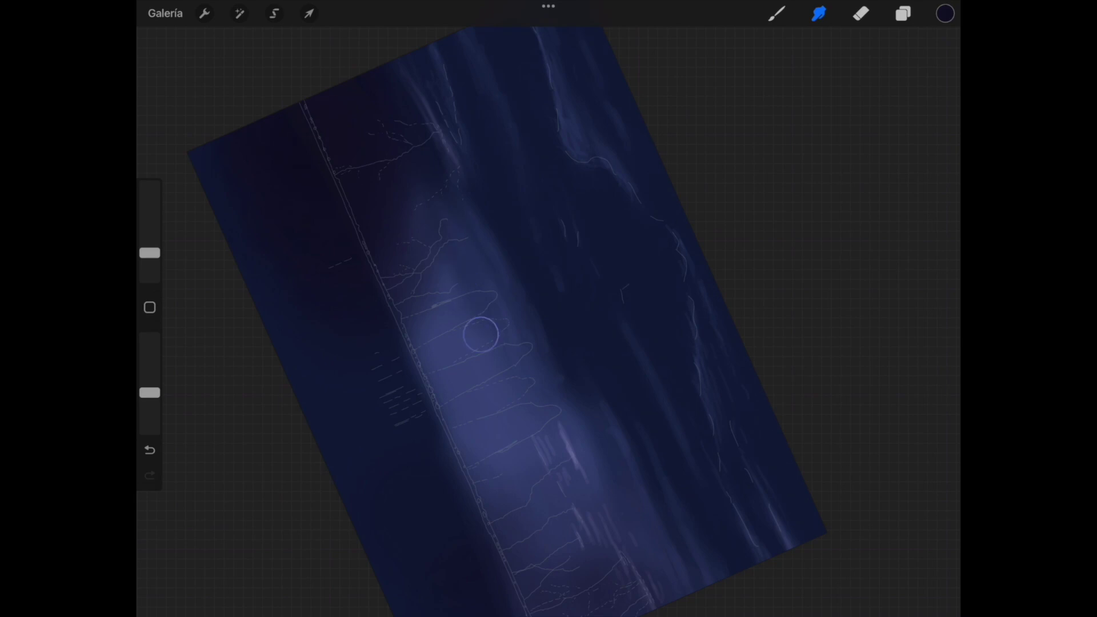
pyautogui.moveTo(514, 371); pyautogui.dragTo(463, 251)
pyautogui.click(487, 230)
pyautogui.moveTo(514, 314); pyautogui.dragTo(497, 326)
pyautogui.moveTo(517, 369); pyautogui.dragTo(575, 441)
# Dab-smudge the faint marks on the right side of the painting to soften them.
pyautogui.moveTo(595, 393); pyautogui.dragTo(549, 307)
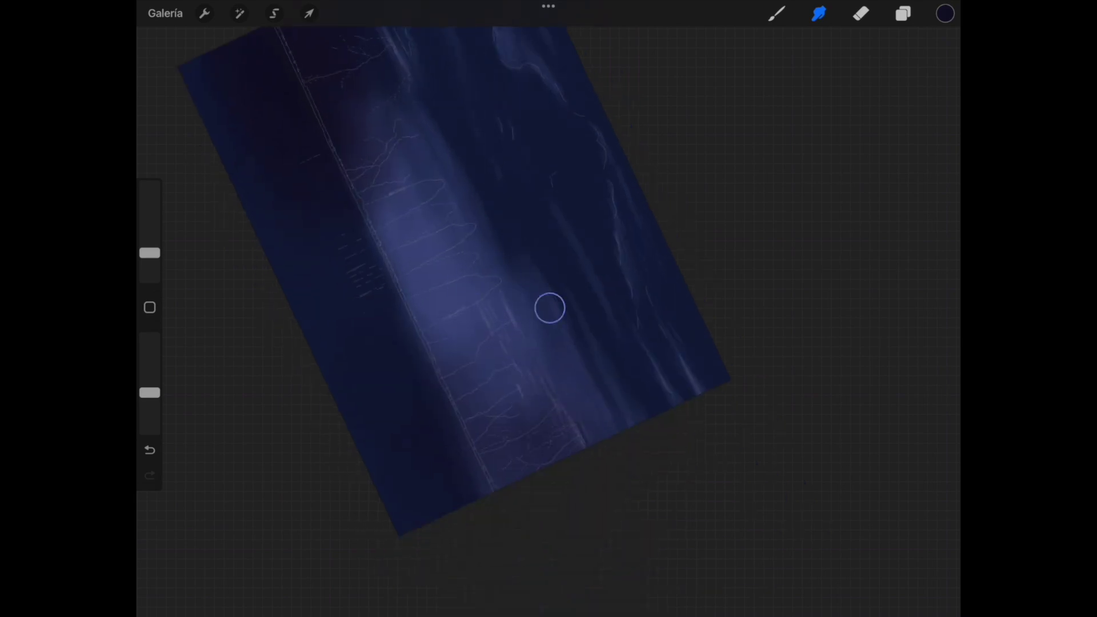
pyautogui.click(604, 369)
pyautogui.click(649, 379)
pyautogui.click(647, 352)
pyautogui.click(588, 261)
pyautogui.click(606, 325)
pyautogui.click(622, 254)
pyautogui.click(655, 308)
# Smudge a few remaining small sky spots and open the colour choices.
pyautogui.moveTo(455, 280); pyautogui.dragTo(489, 352)
pyautogui.click(540, 275)
pyautogui.click(499, 178)
pyautogui.click(377, 196)
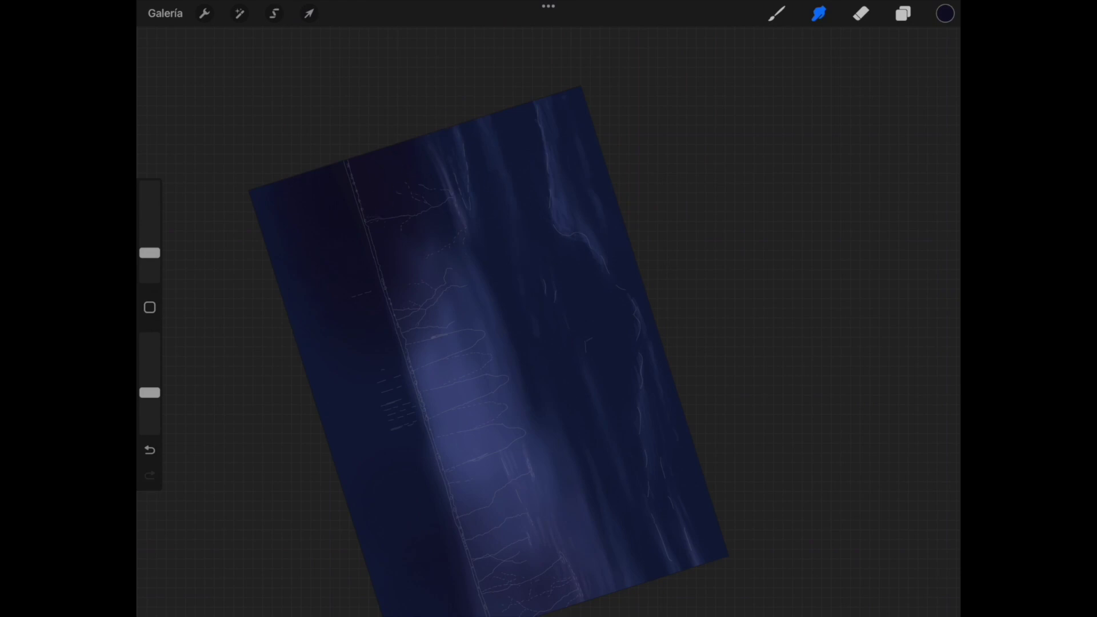
pyautogui.moveTo(489, 352)
pyautogui.mouseDown()
pyautogui.moveTo(428, 246)
pyautogui.moveTo(539, 311)
pyautogui.moveTo(591, 305)
pyautogui.moveTo(586, 286)
pyautogui.moveTo(506, 294)
pyautogui.mouseUp()
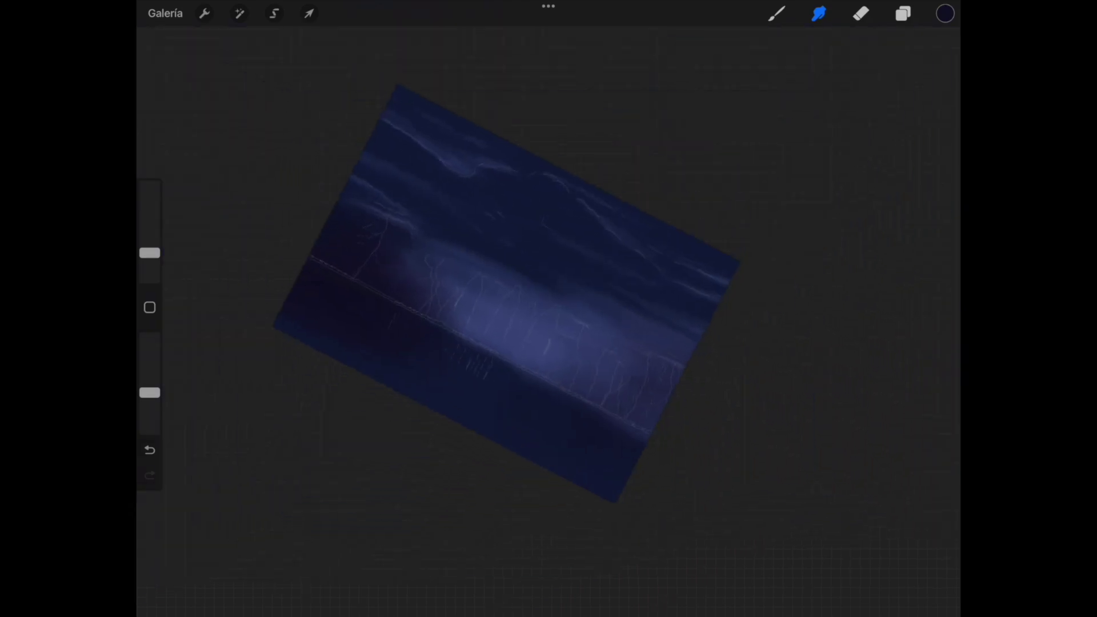
pyautogui.click(944, 13)
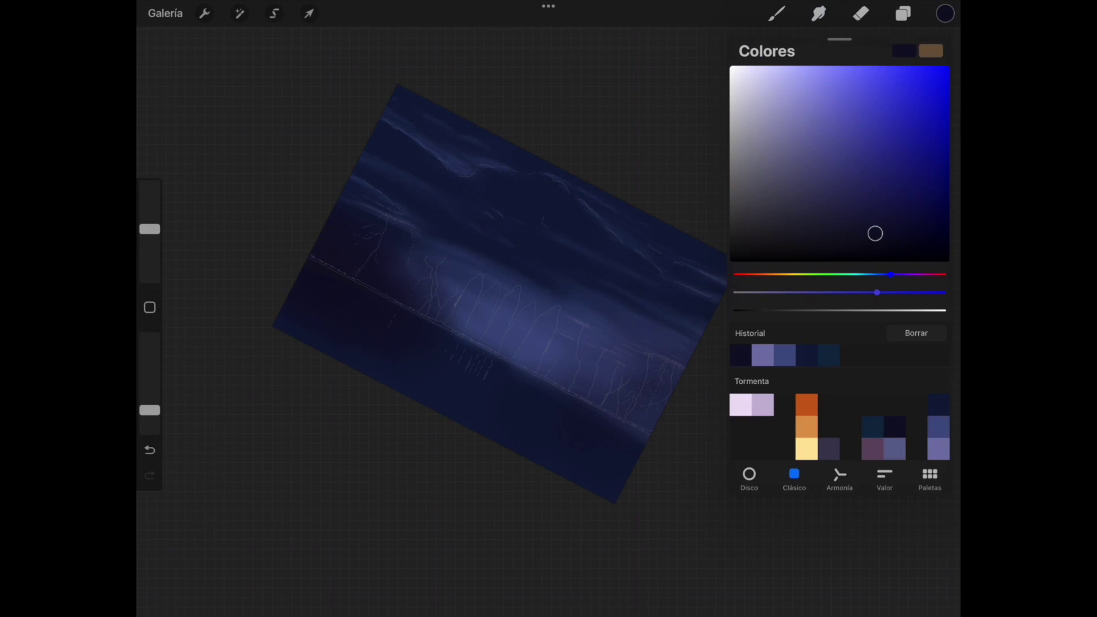
# Pick a lighter blue and, with a 2% brush, paint light-blue strokes into the sky clouds.
pyautogui.click(938, 426)
pyautogui.click(775, 13)
pyautogui.moveTo(514, 297)
pyautogui.mouseDown()
pyautogui.moveTo(457, 268)
pyautogui.moveTo(411, 223)
pyautogui.mouseUp()
pyautogui.moveTo(150, 229); pyautogui.dragTo(150, 265)
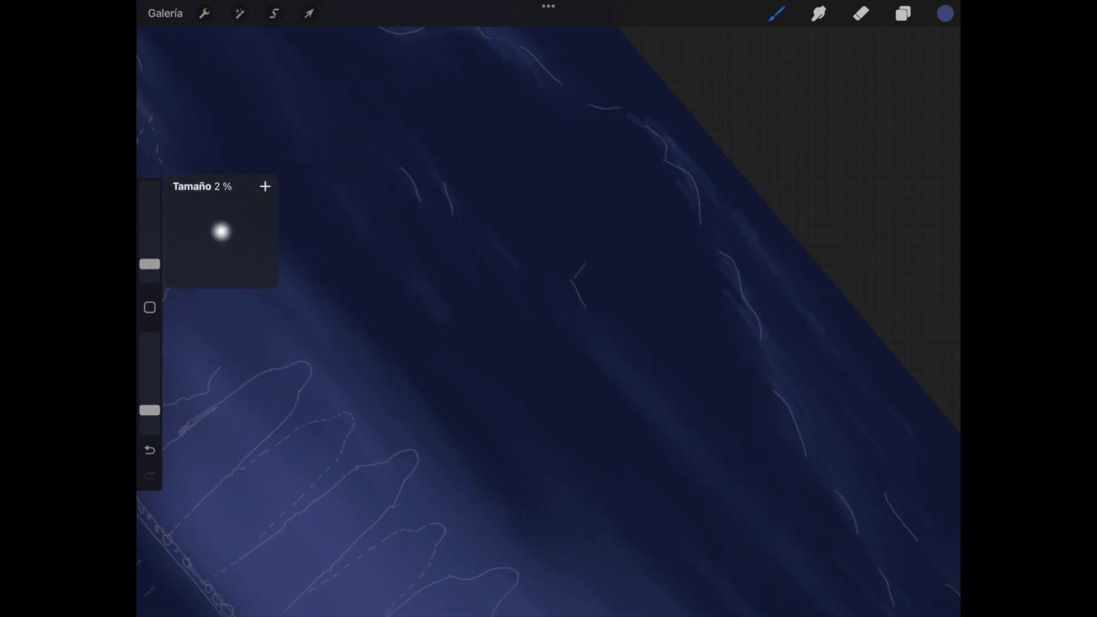
pyautogui.moveTo(444, 162)
pyautogui.mouseDown()
pyautogui.moveTo(462, 220)
pyautogui.moveTo(499, 242)
pyautogui.mouseUp()
pyautogui.moveTo(448, 143)
pyautogui.mouseDown()
pyautogui.moveTo(423, 168)
pyautogui.moveTo(397, 120)
pyautogui.mouseUp()
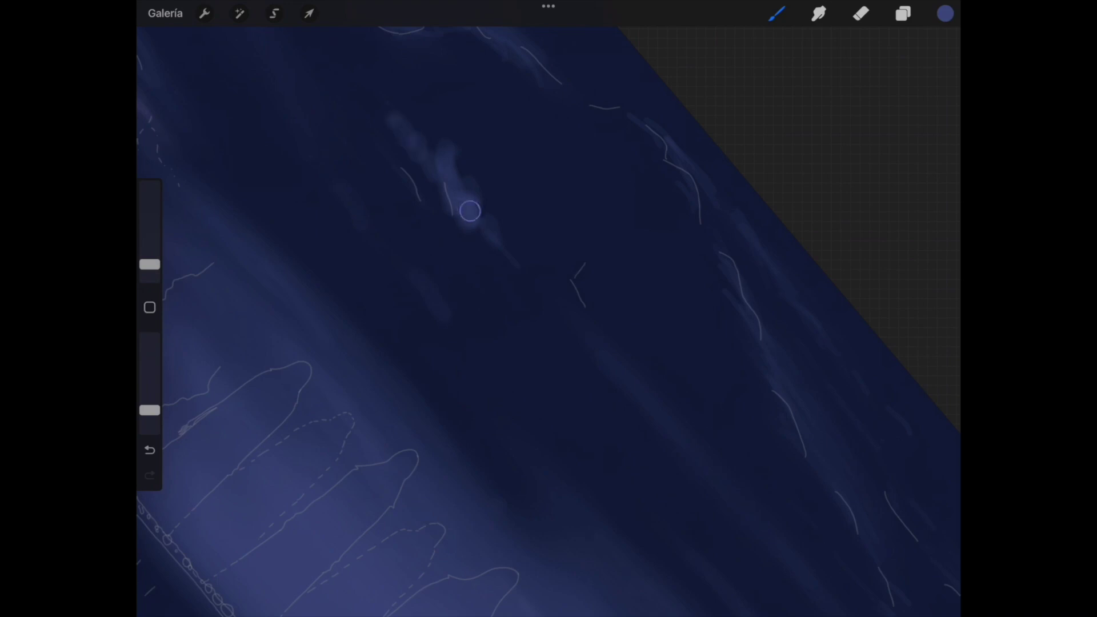
# Shrink the brush to 1% and add three faint light-blue streaks along the cloud edges.
pyautogui.moveTo(451, 189)
pyautogui.mouseDown()
pyautogui.moveTo(478, 307)
pyautogui.moveTo(457, 400)
pyautogui.mouseUp()
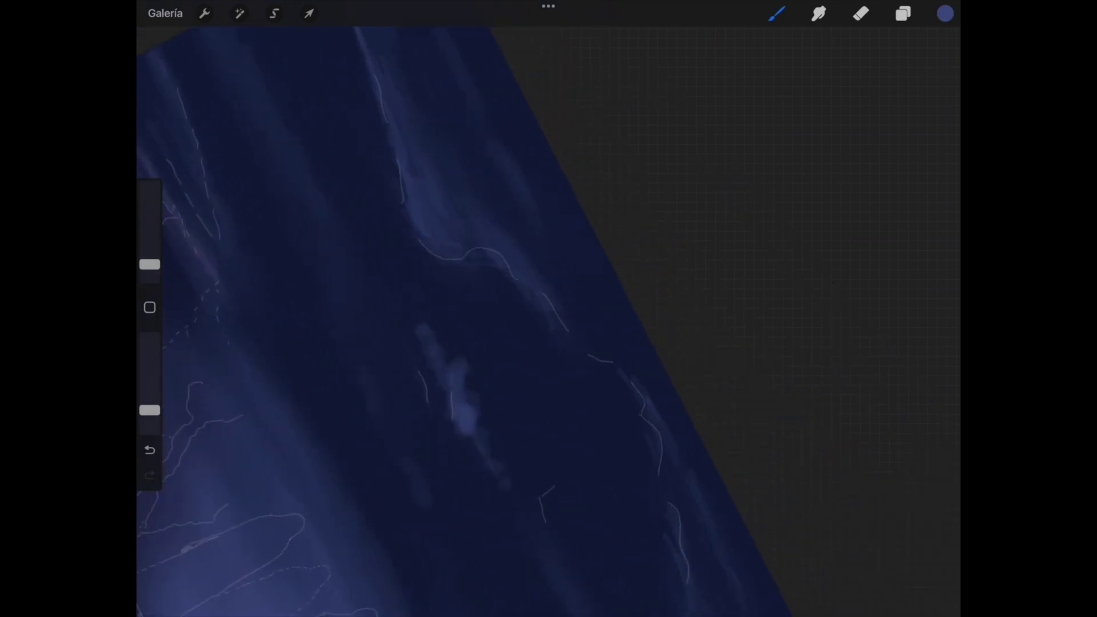
pyautogui.moveTo(150, 264); pyautogui.dragTo(150, 272)
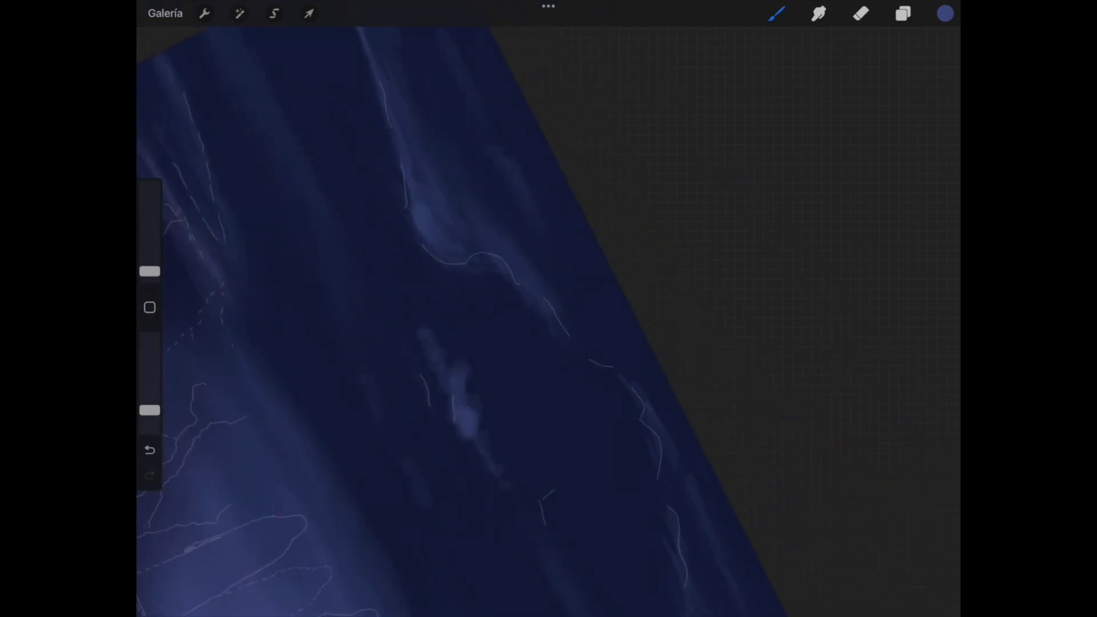
pyautogui.moveTo(457, 399); pyautogui.dragTo(465, 412)
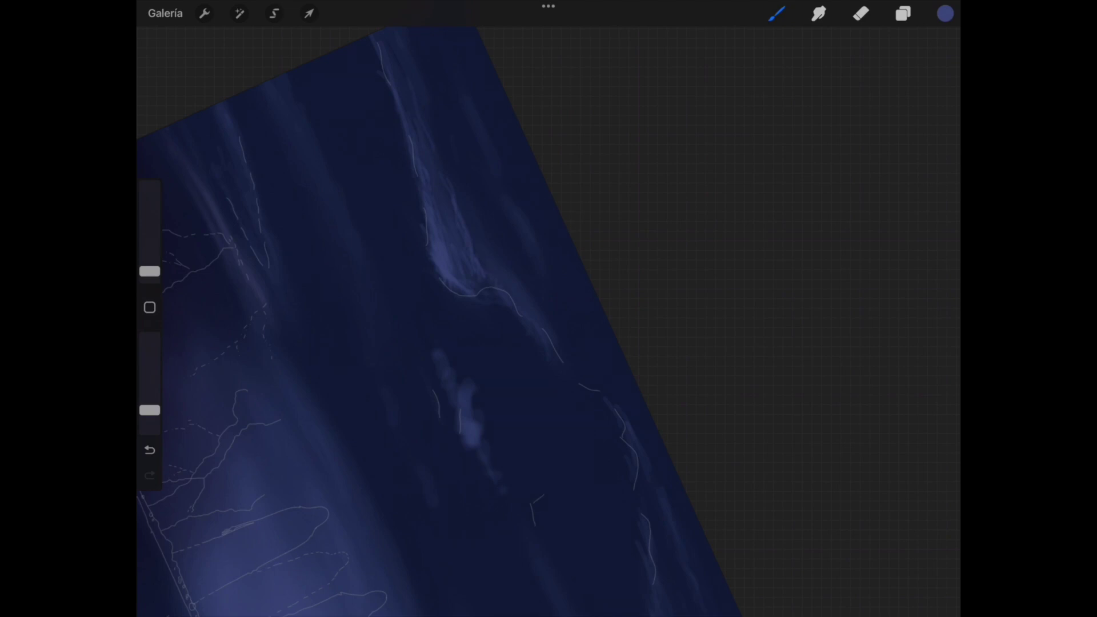
pyautogui.scroll(-5, 537, 332)
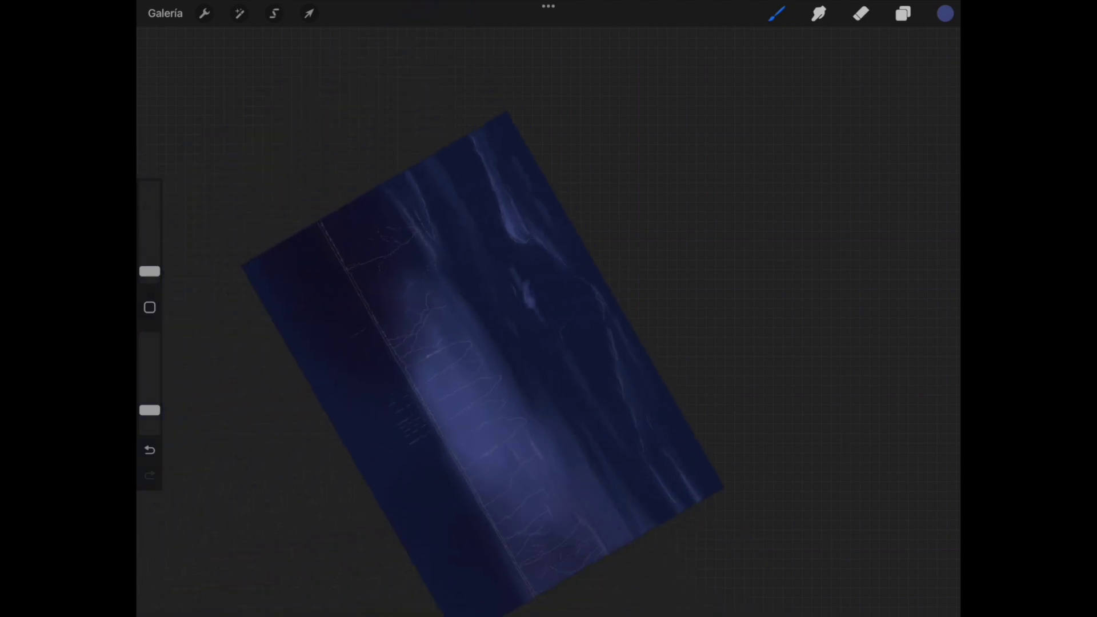
pyautogui.scroll(2, 549, 320)
pyautogui.scroll(2, 549, 319)
pyautogui.scroll(2, 548, 320)
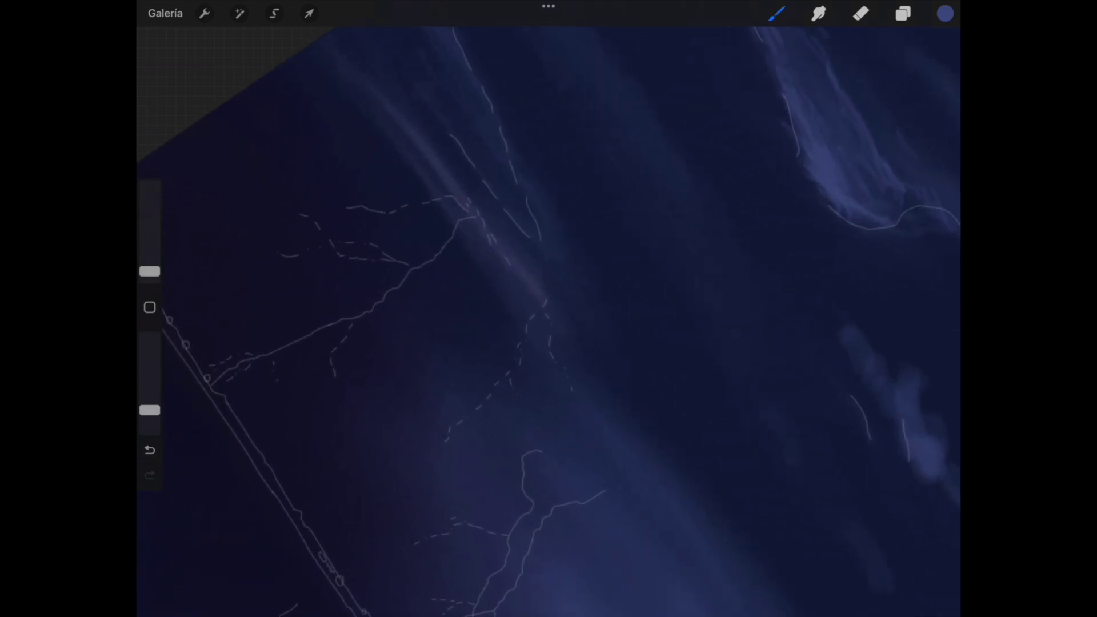
pyautogui.scroll(2, 548, 320)
pyautogui.scroll(2, 549, 320)
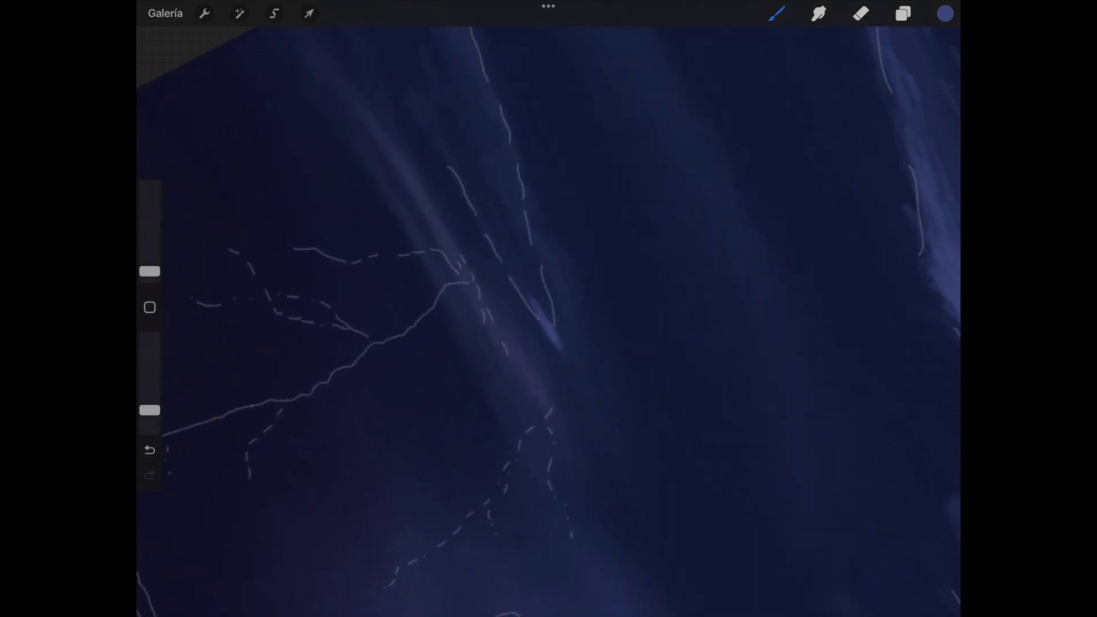
pyautogui.moveTo(504, 240); pyautogui.dragTo(517, 271)
pyautogui.moveTo(443, 160); pyautogui.dragTo(460, 189)
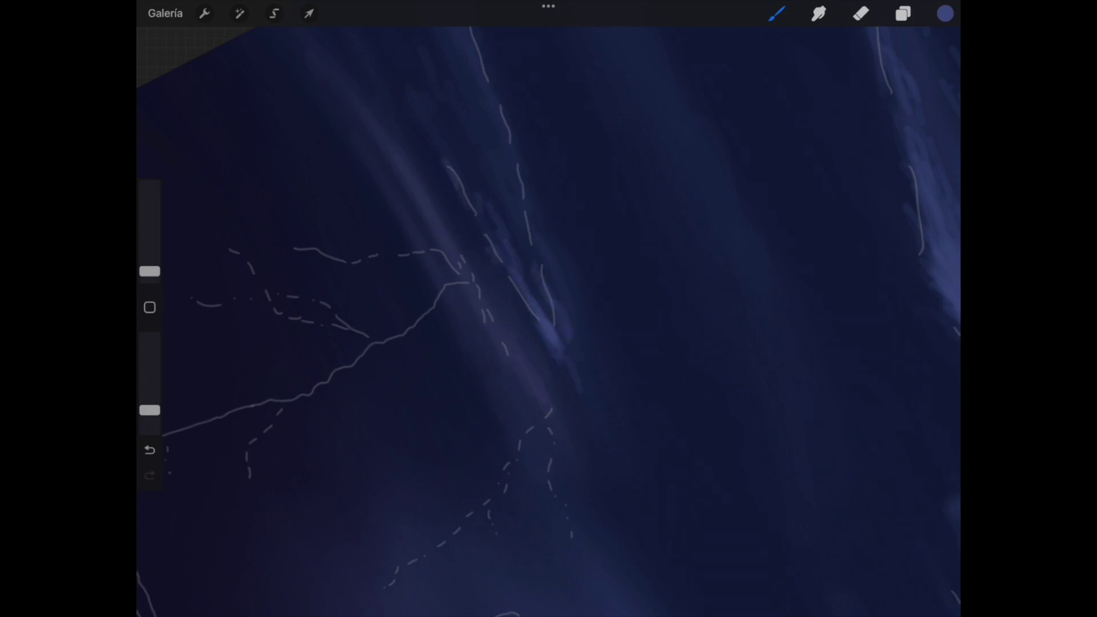
pyautogui.moveTo(507, 163); pyautogui.dragTo(491, 134)
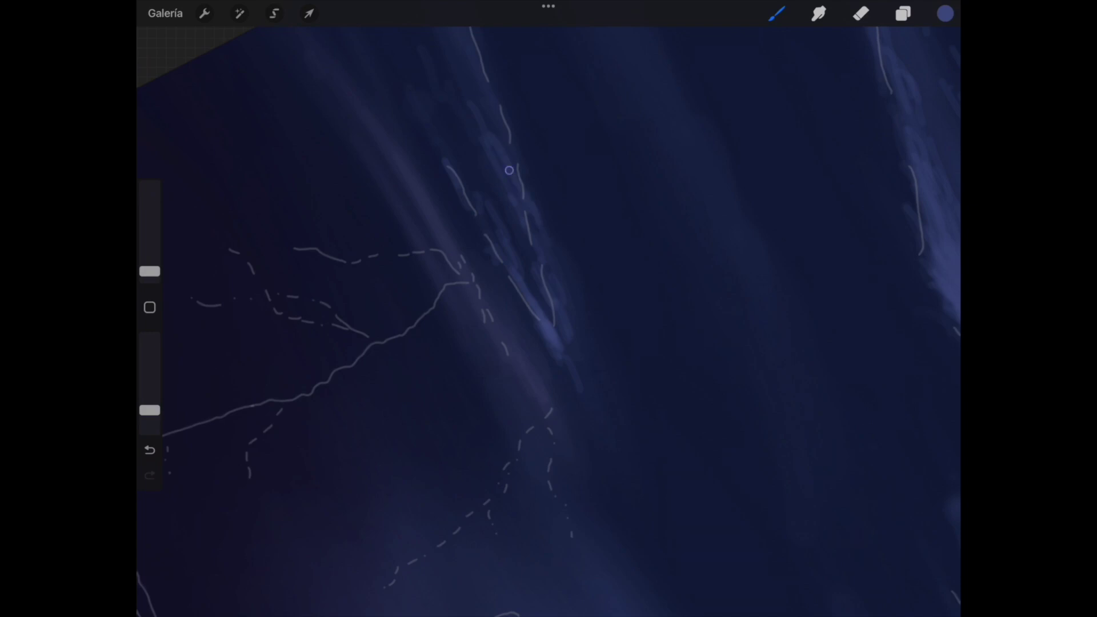
# Add one more faint light-blue cloud stroke and raise the brush size to about 3%.
pyautogui.scroll(-3, 457, 285)
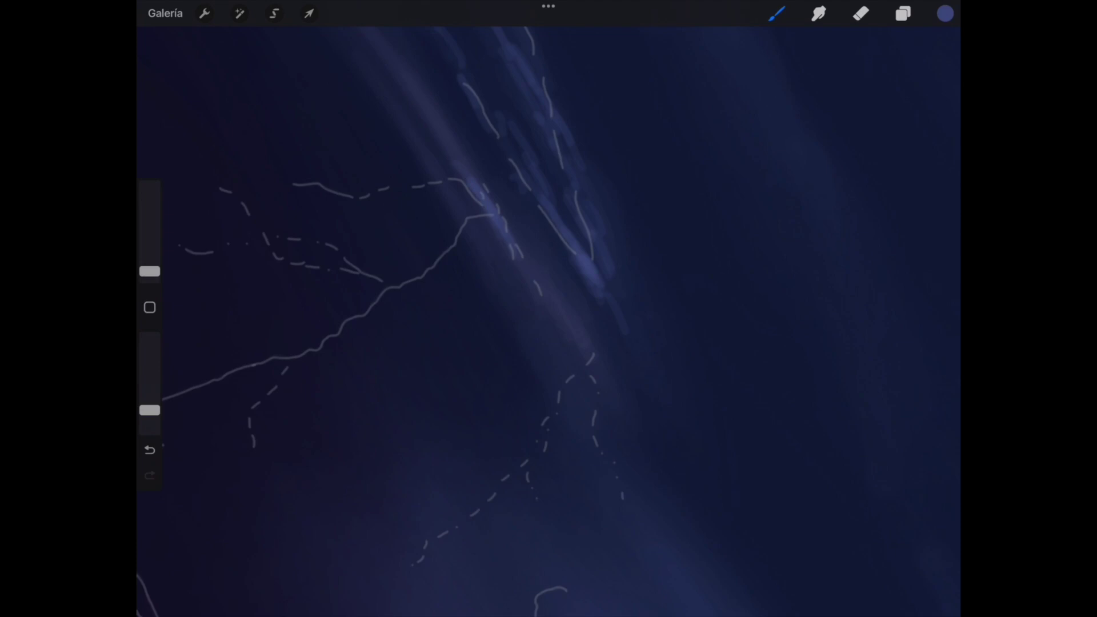
pyautogui.moveTo(445, 147); pyautogui.dragTo(413, 112)
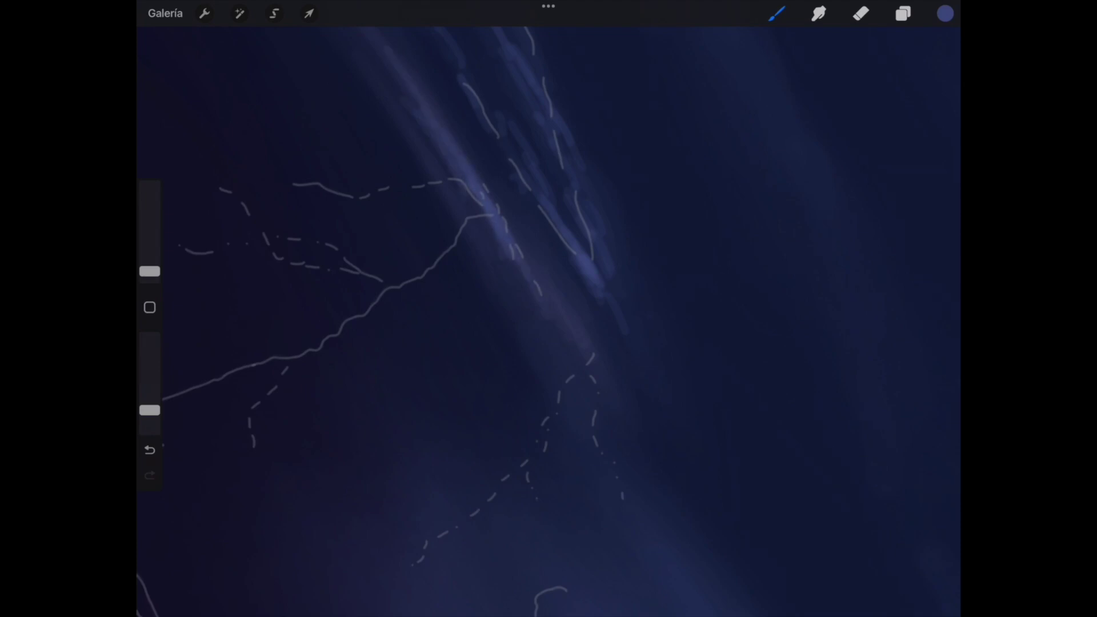
pyautogui.scroll(-5, 491, 314)
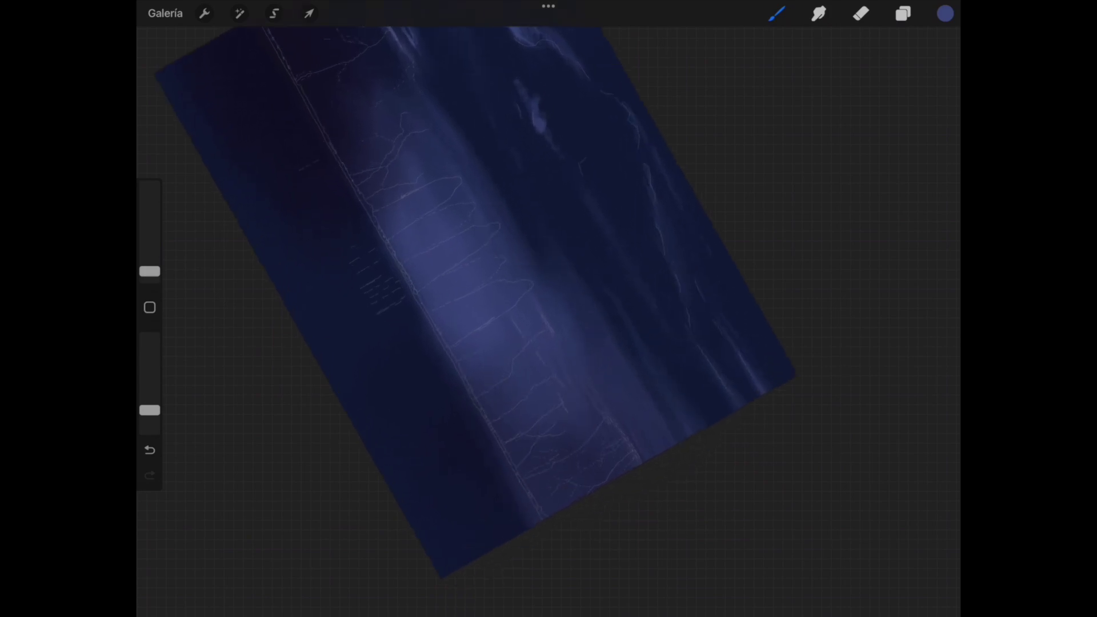
pyautogui.scroll(5, 514, 314)
pyautogui.moveTo(150, 271); pyautogui.dragTo(149, 260)
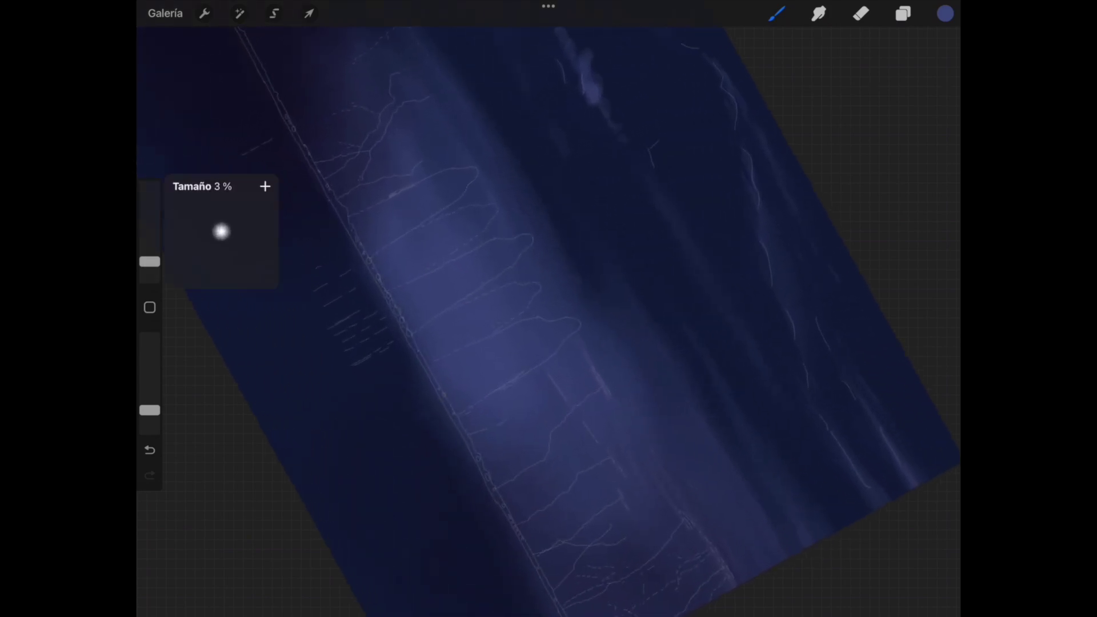
pyautogui.scroll(-2, 548, 314)
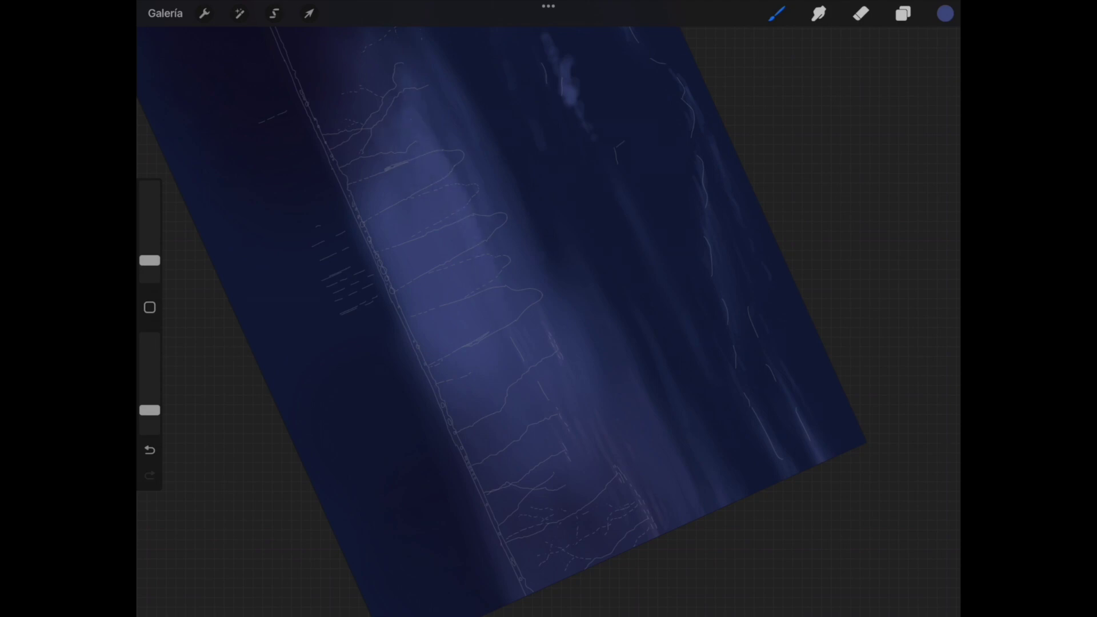
pyautogui.scroll(-5, 503, 320)
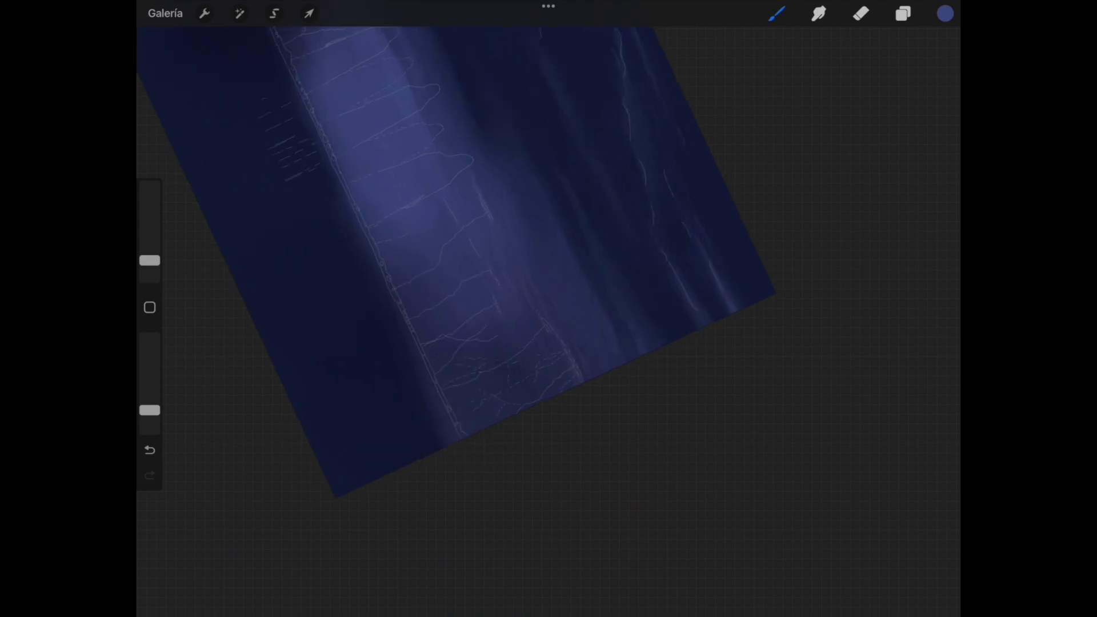
pyautogui.scroll(-2, 457, 258)
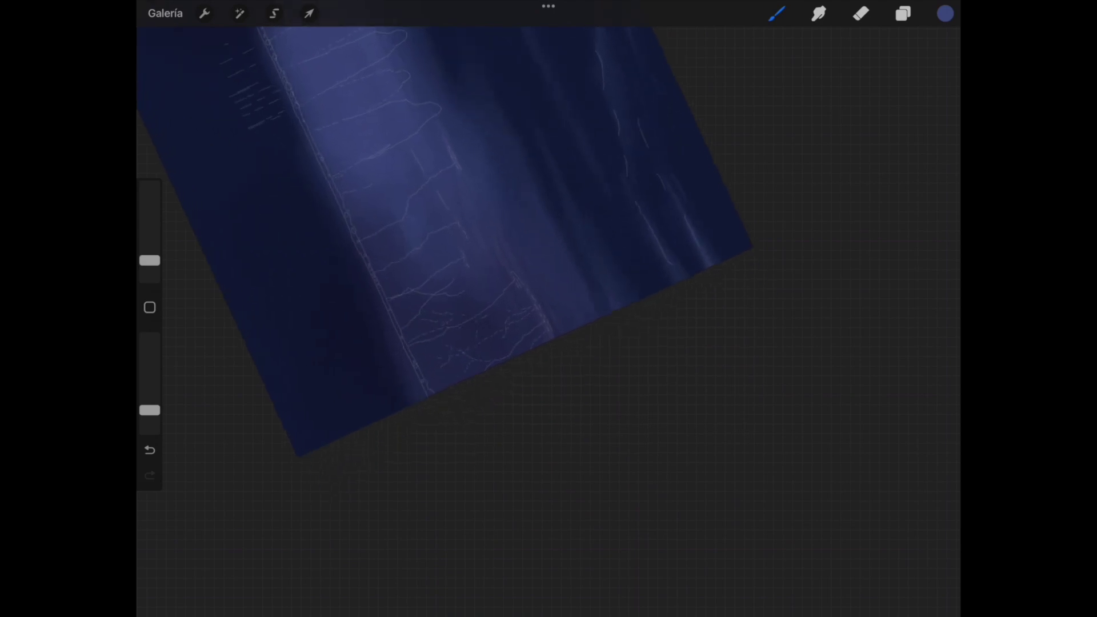
pyautogui.scroll(-2, 457, 257)
# Switch to a muted purple, enlarge the brush to 11%, and airbrush a soft glow near the horizon.
pyautogui.click(945, 13)
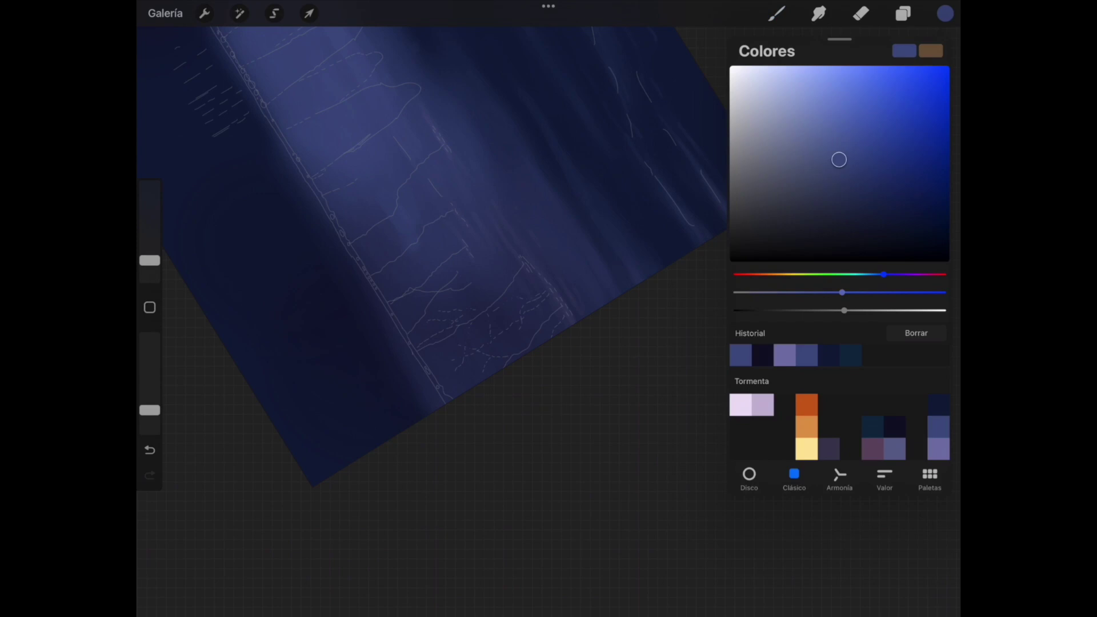
pyautogui.click(873, 448)
pyautogui.click(776, 13)
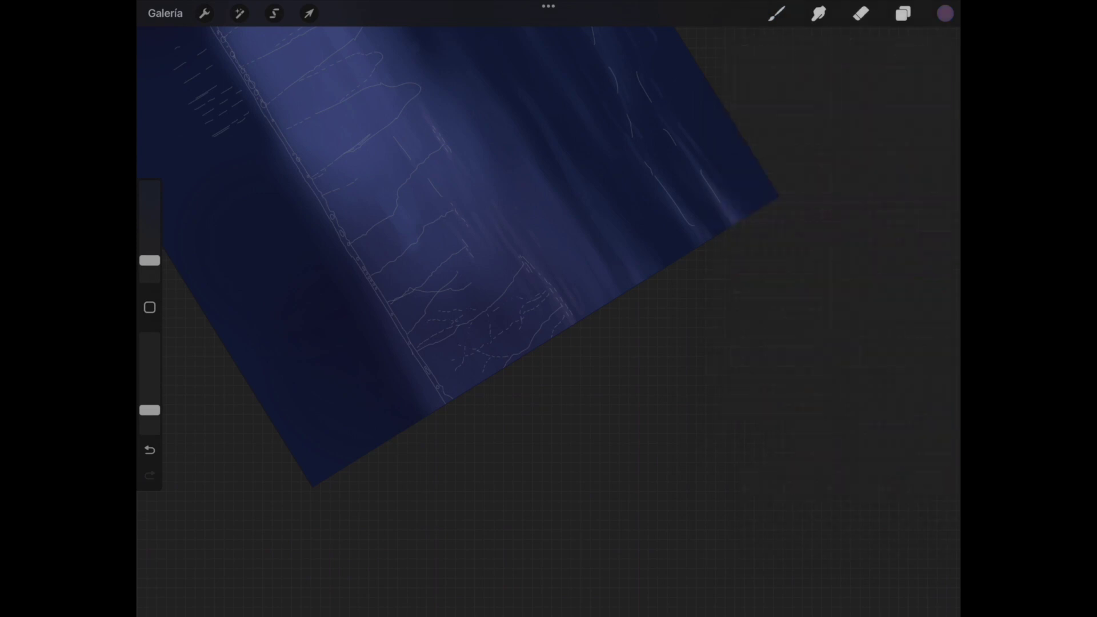
pyautogui.scroll(2, 457, 286)
pyautogui.scroll(2, 457, 285)
pyautogui.scroll(2, 457, 285)
pyautogui.moveTo(150, 260); pyautogui.dragTo(150, 244)
pyautogui.moveTo(371, 260); pyautogui.dragTo(334, 166)
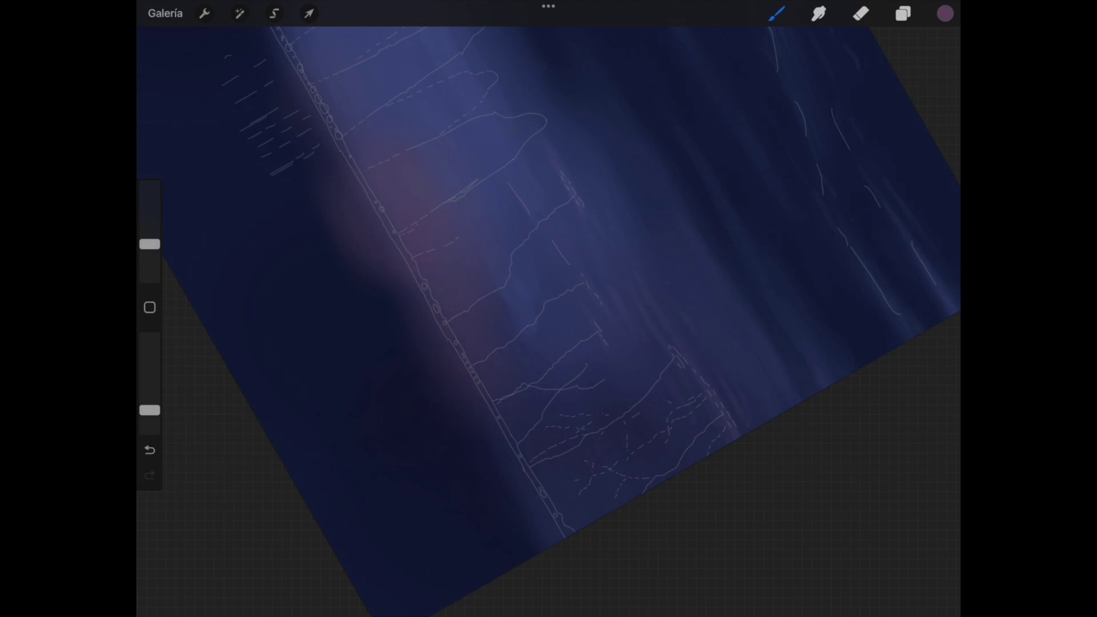
# Enlarge the brush to about 33% and spread soft purple glow along the horizon and water.
pyautogui.moveTo(457, 257); pyautogui.dragTo(514, 355)
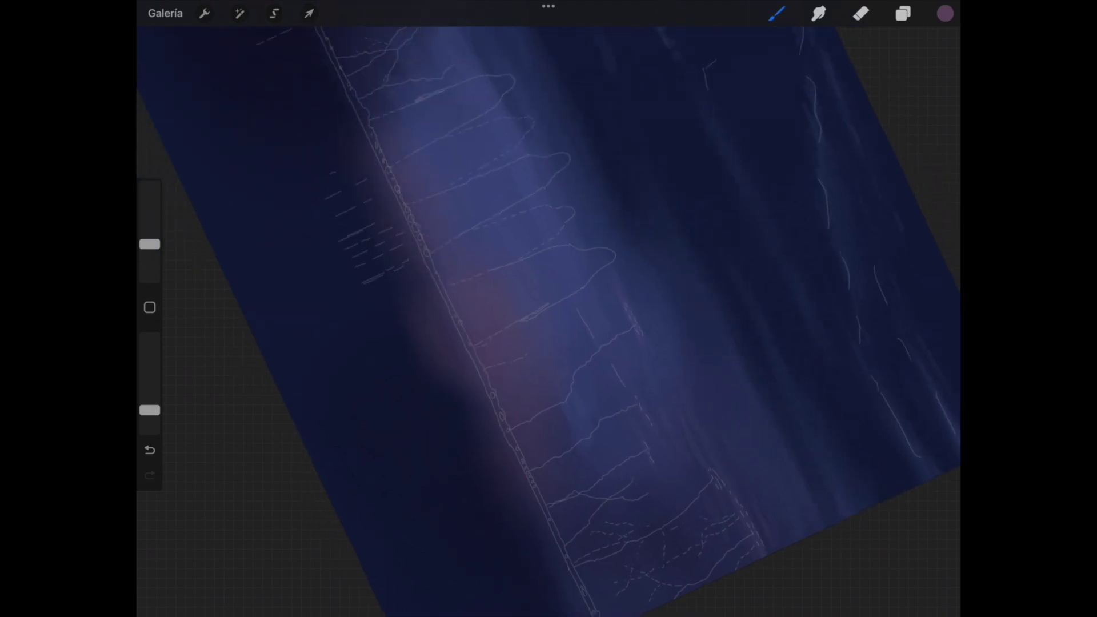
pyautogui.moveTo(514, 257)
pyautogui.mouseDown()
pyautogui.moveTo(525, 331)
pyautogui.moveTo(535, 282)
pyautogui.mouseUp()
pyautogui.moveTo(149, 244); pyautogui.dragTo(150, 220)
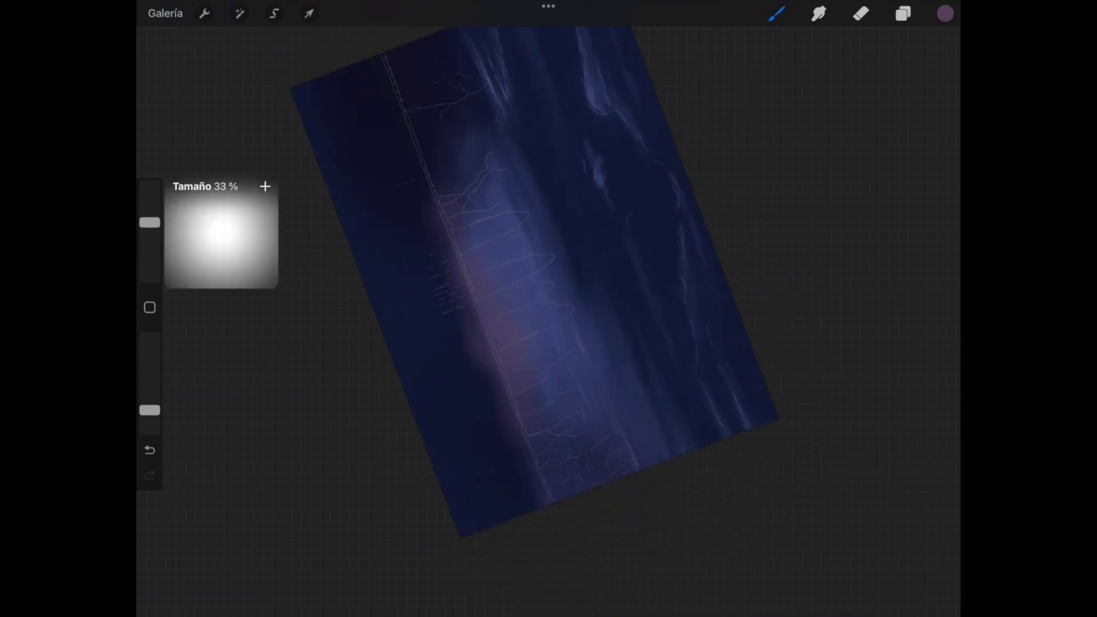
pyautogui.moveTo(514, 257); pyautogui.dragTo(531, 285)
pyautogui.moveTo(445, 234); pyautogui.dragTo(383, 154)
pyautogui.moveTo(414, 120); pyautogui.dragTo(378, 157)
pyautogui.moveTo(449, 274); pyautogui.dragTo(445, 306)
pyautogui.moveTo(494, 389); pyautogui.dragTo(474, 422)
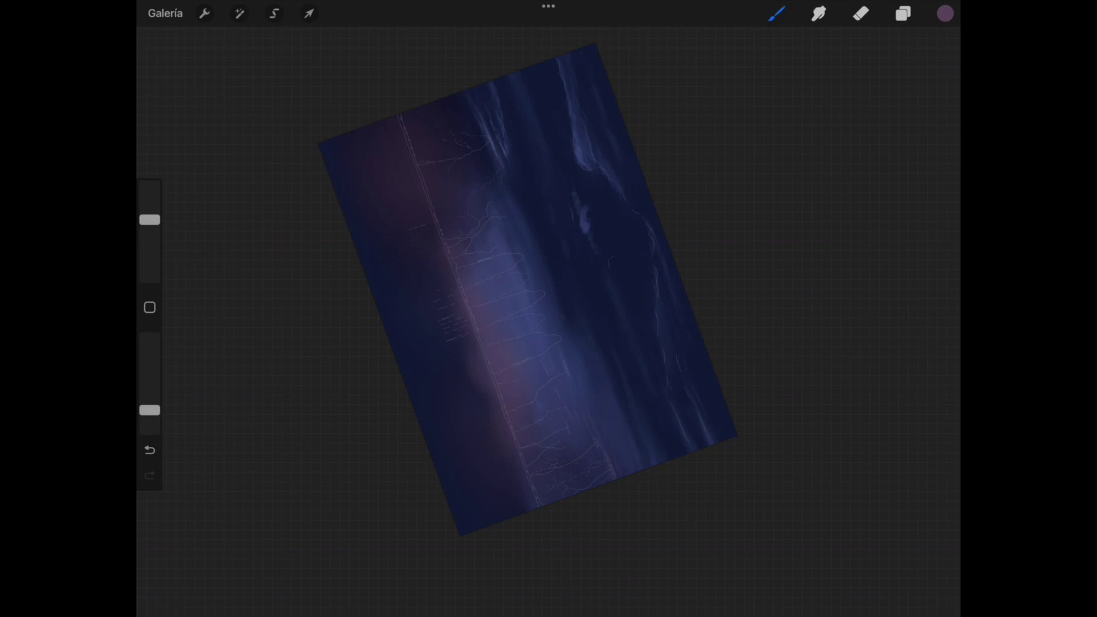
pyautogui.moveTo(528, 506)
pyautogui.mouseDown()
pyautogui.moveTo(475, 400)
pyautogui.moveTo(394, 131)
pyautogui.mouseUp()
# Turn the canvas upright to review the painting, then switch the paint colour to black.
pyautogui.moveTo(525, 291)
pyautogui.mouseDown()
pyautogui.moveTo(514, 268)
pyautogui.moveTo(560, 257)
pyautogui.moveTo(606, 280)
pyautogui.mouseUp()
pyautogui.scroll(1, 605, 281)
pyautogui.scroll(1, 605, 281)
pyautogui.scroll(1, 605, 281)
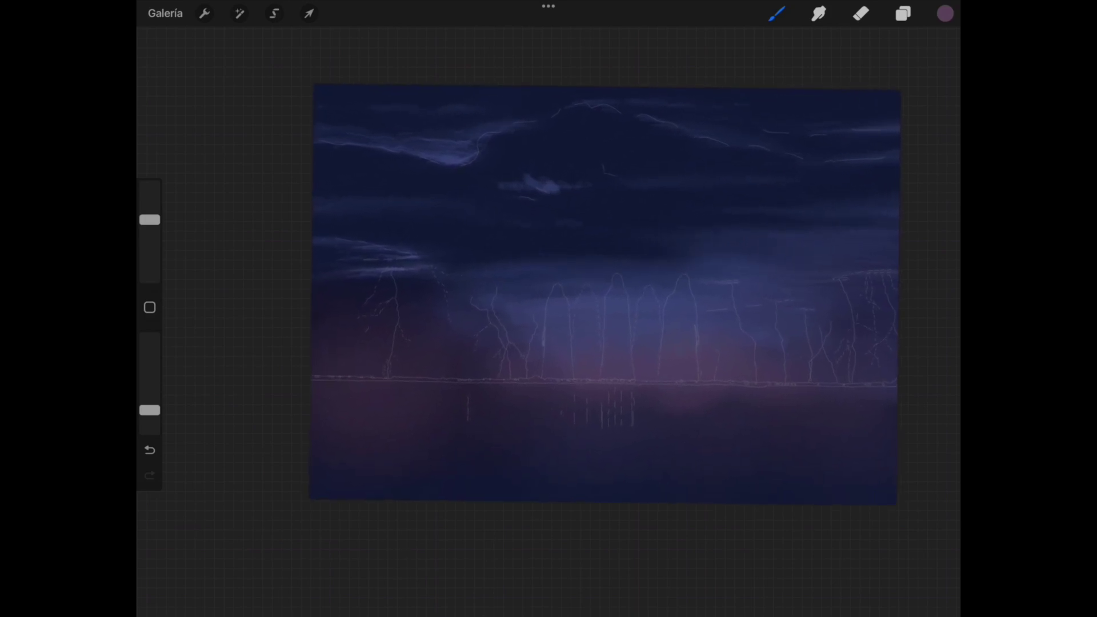
pyautogui.scroll(2, 605, 281)
pyautogui.scroll(-1, 577, 303)
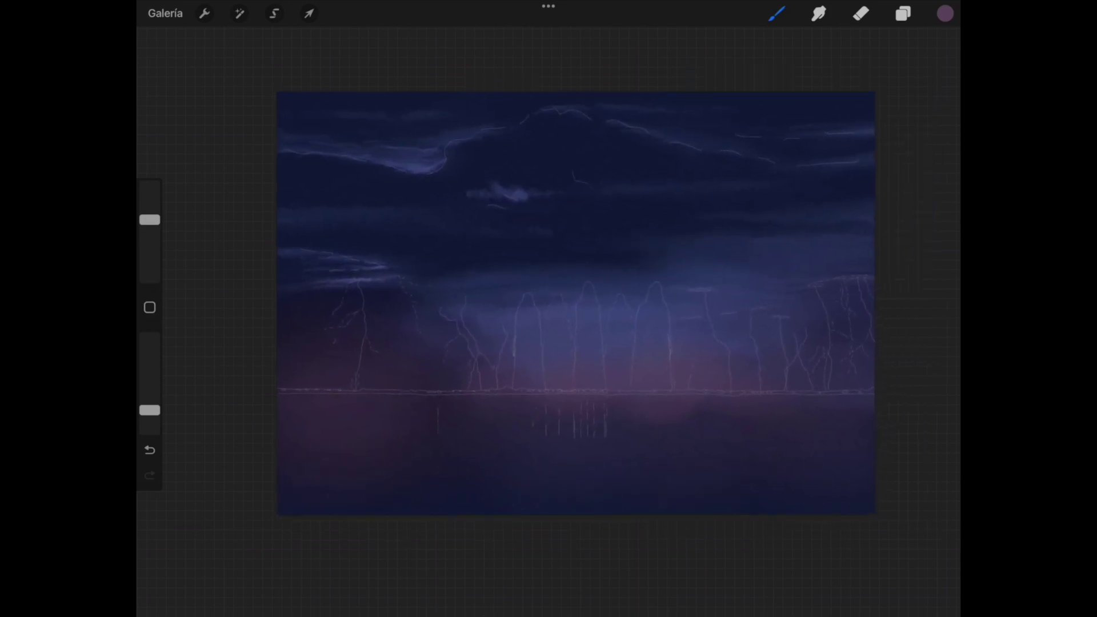
pyautogui.click(945, 13)
pyautogui.click(733, 258)
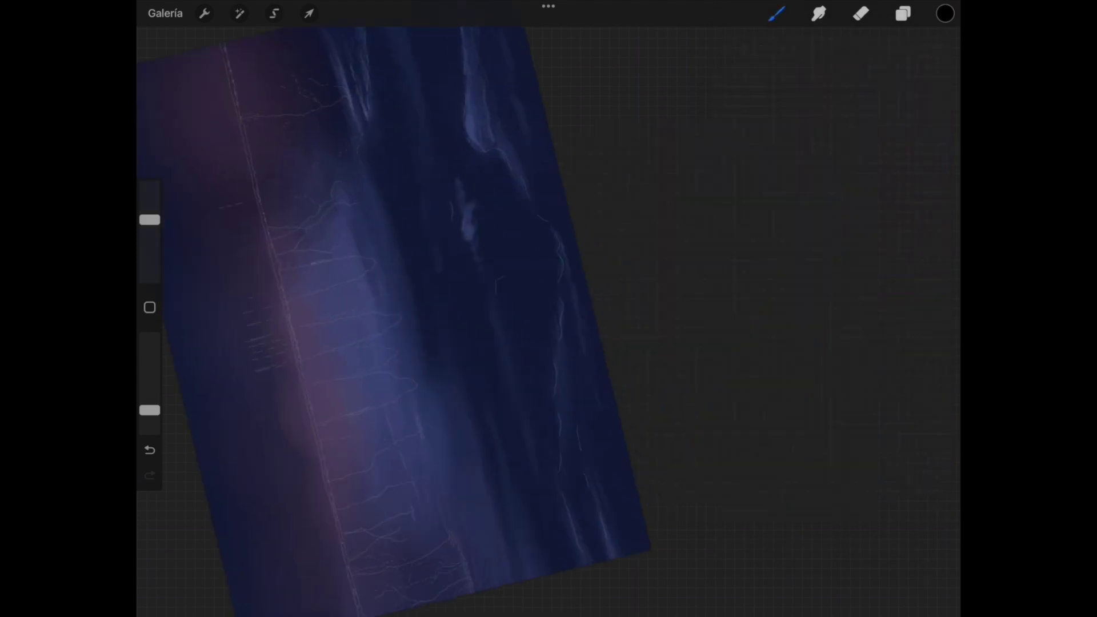
# With a 2% brush at 14% opacity, paint faint black shading into the storm clouds.
pyautogui.moveTo(503, 303); pyautogui.dragTo(400, 297)
pyautogui.moveTo(150, 219); pyautogui.dragTo(150, 260)
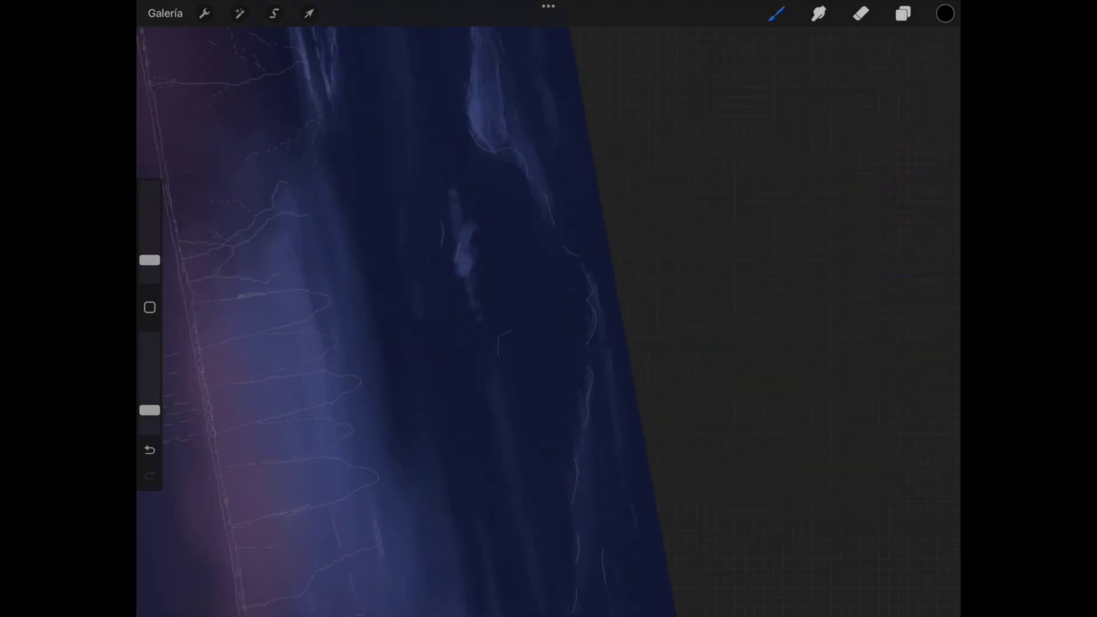
pyautogui.moveTo(497, 197); pyautogui.dragTo(549, 169)
pyautogui.moveTo(150, 260); pyautogui.dragTo(150, 266)
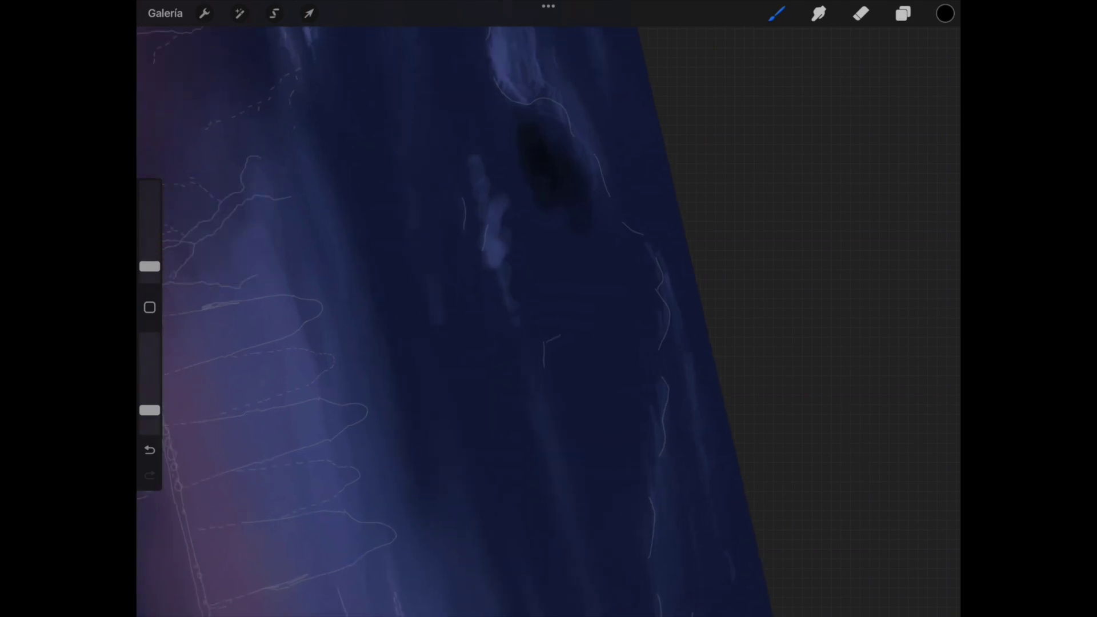
pyautogui.moveTo(150, 410); pyautogui.dragTo(149, 417)
pyautogui.moveTo(516, 126); pyautogui.dragTo(509, 114)
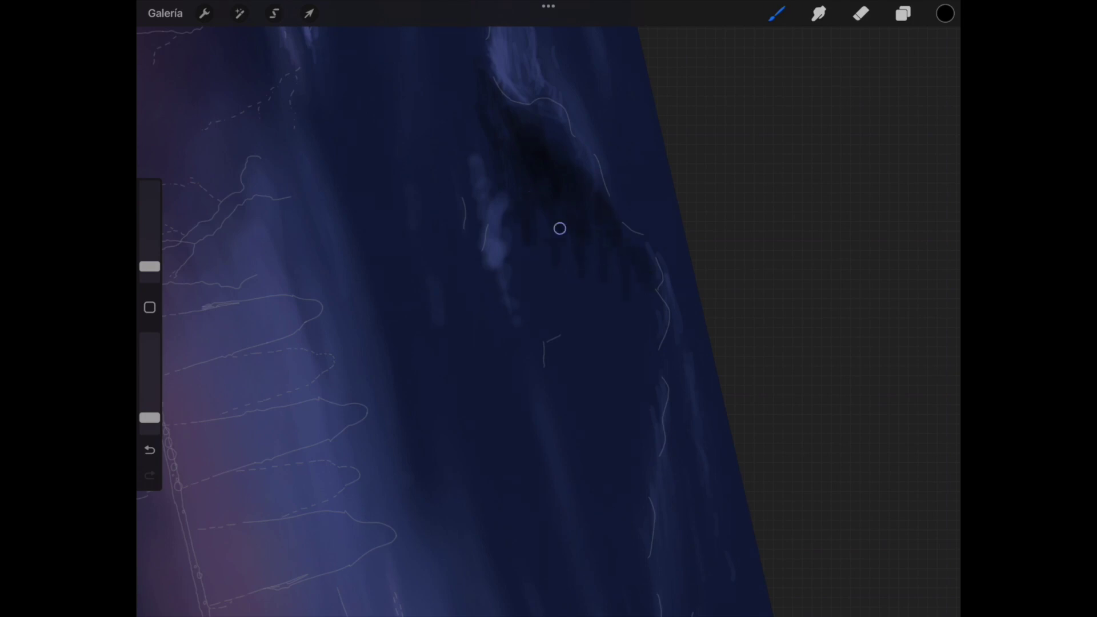
# Rotate the view of the painting and enlarge the brush to 18%.
pyautogui.scroll(-3, 559, 228)
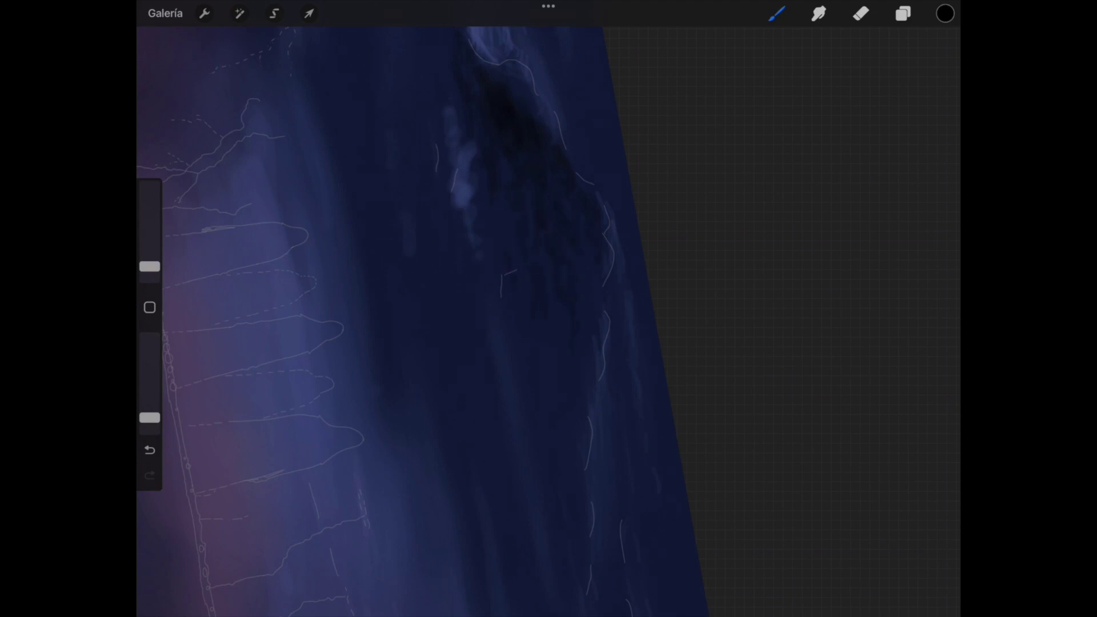
pyautogui.scroll(-2, 457, 320)
pyautogui.scroll(-2, 457, 320)
pyautogui.scroll(-2, 457, 320)
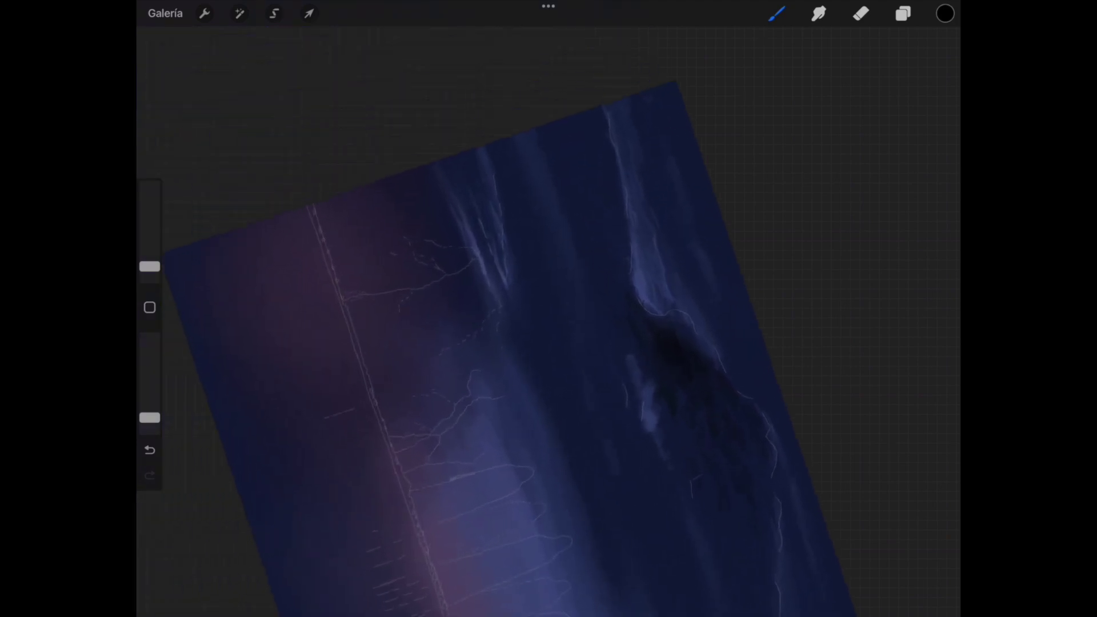
pyautogui.scroll(-2, 457, 319)
pyautogui.scroll(-2, 457, 320)
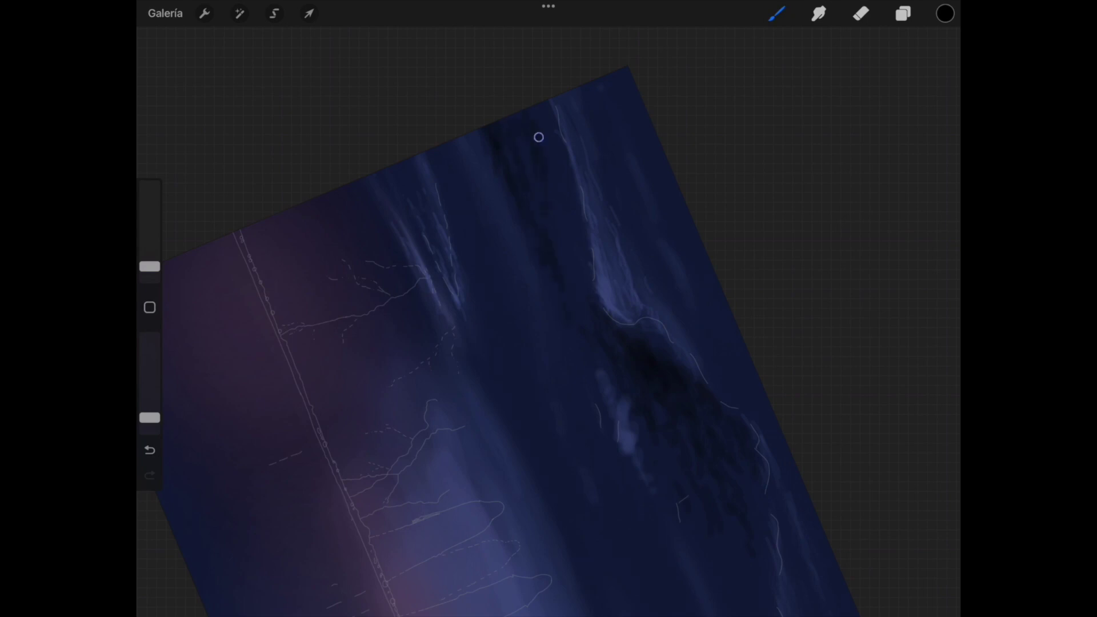
pyautogui.moveTo(514, 372); pyautogui.dragTo(617, 285)
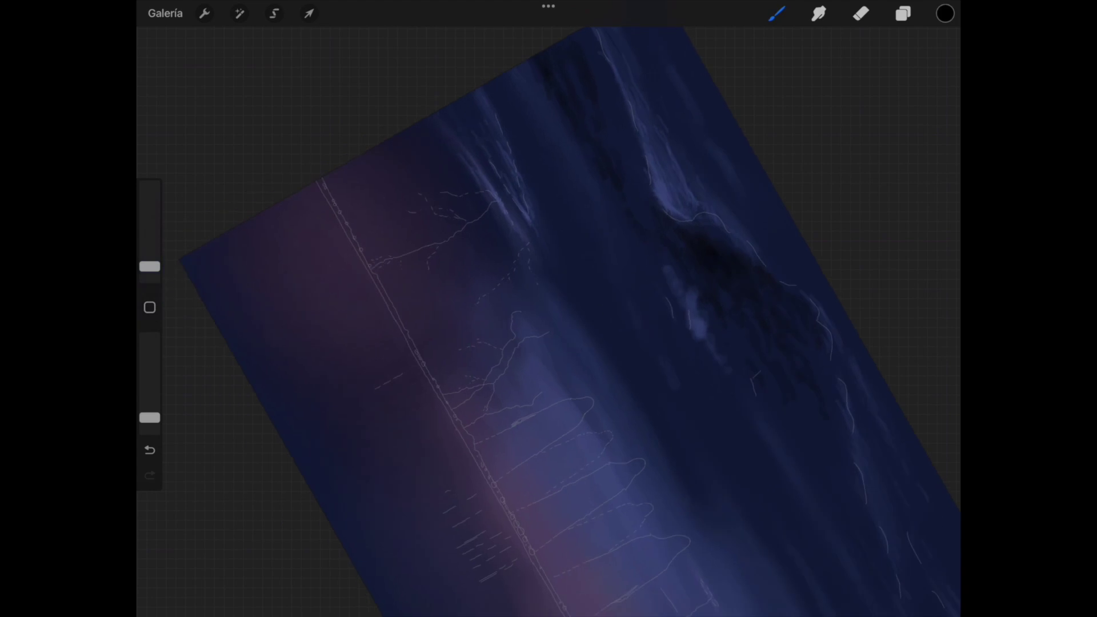
pyautogui.moveTo(150, 266); pyautogui.dragTo(149, 236)
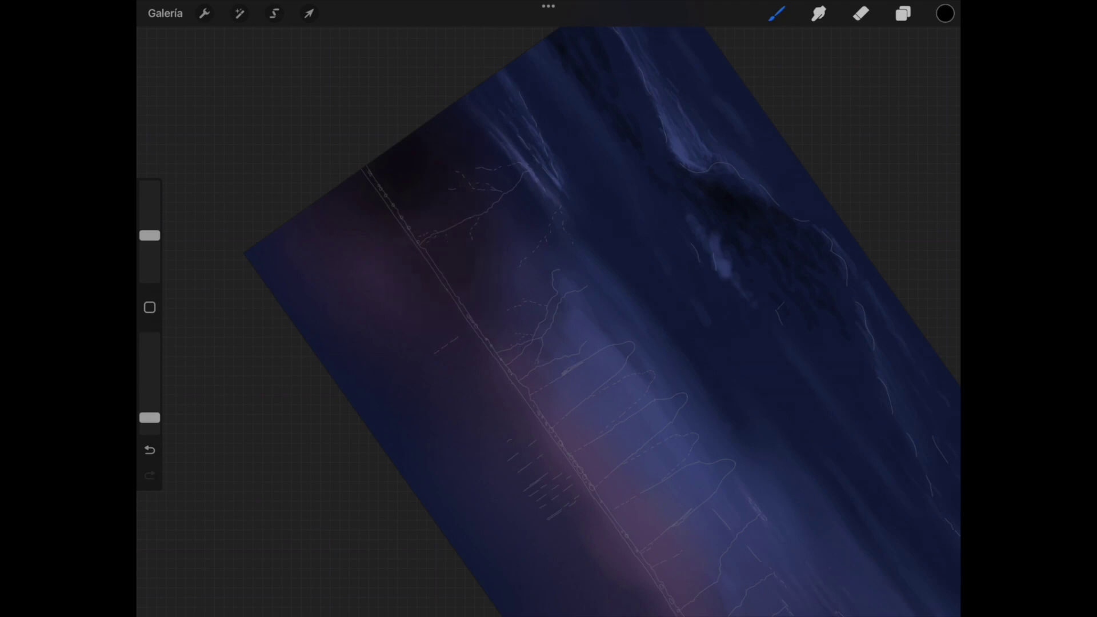
pyautogui.scroll(-5, 548, 308)
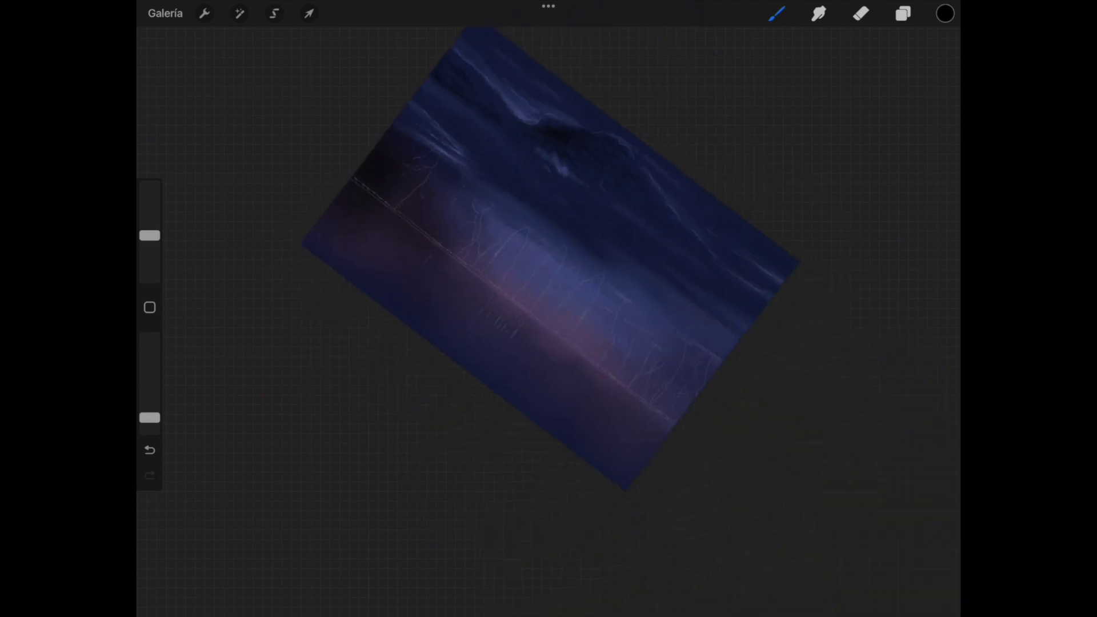
# Mix a saturated orange-red paint colour by shifting the hue and saturation.
pyautogui.scroll(-1, 565, 189)
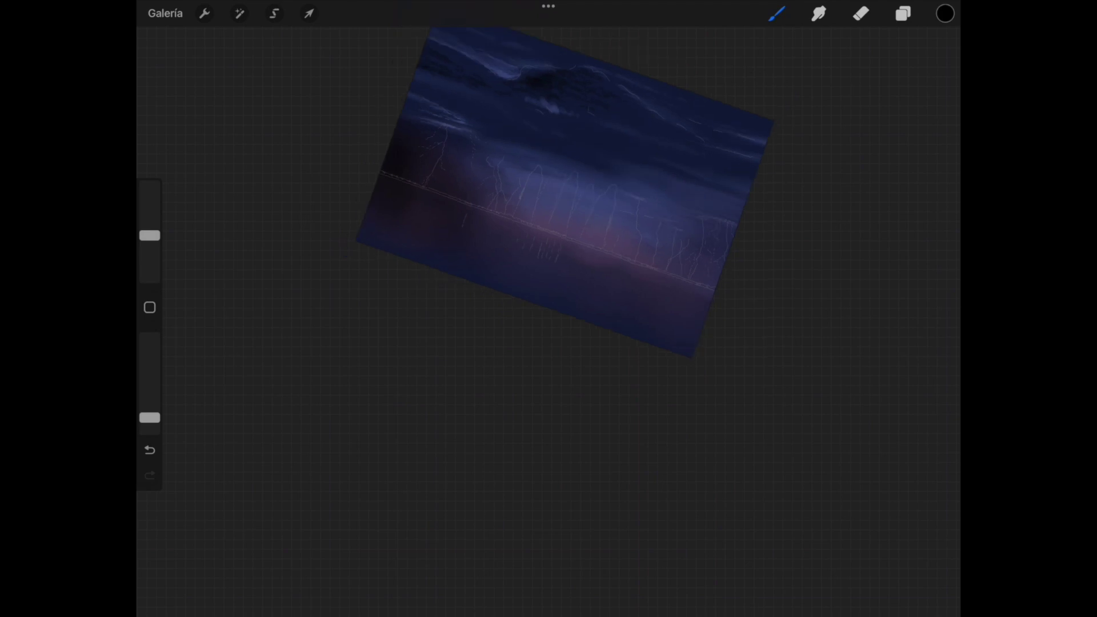
pyautogui.scroll(-1, 565, 189)
pyautogui.scroll(-2, 548, 206)
pyautogui.scroll(-2, 514, 211)
pyautogui.scroll(2, 514, 212)
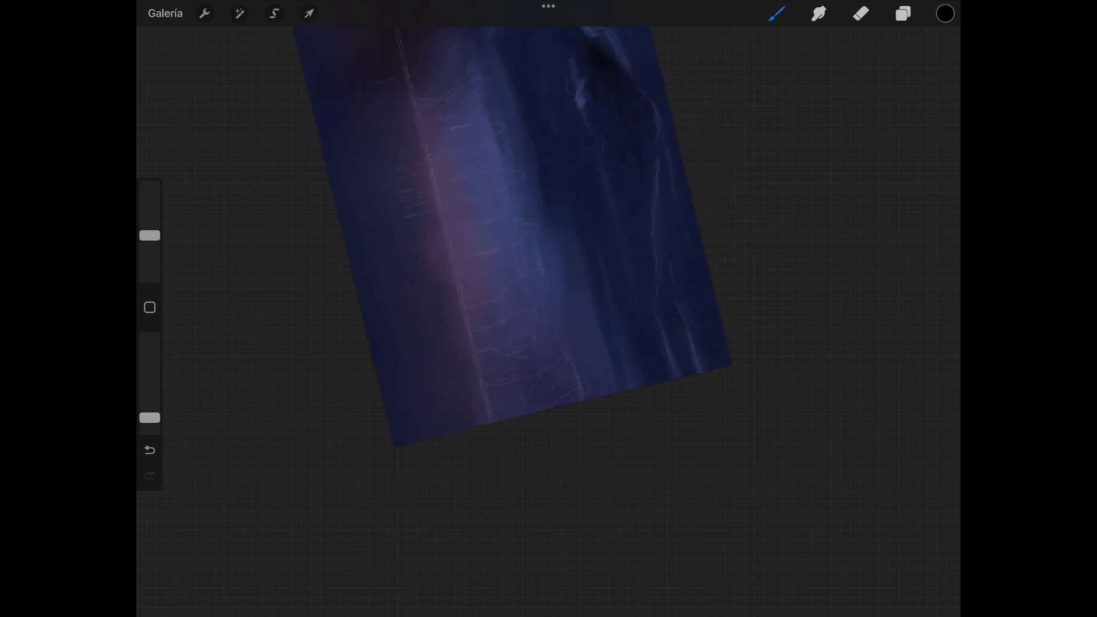
pyautogui.click(945, 13)
pyautogui.click(779, 185)
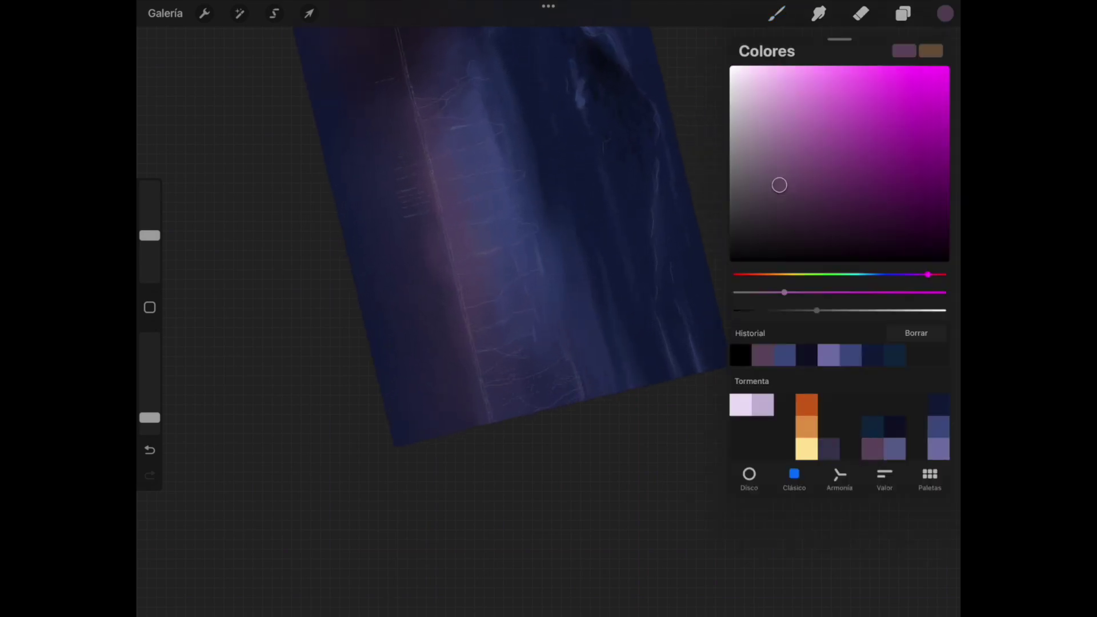
pyautogui.moveTo(928, 274); pyautogui.dragTo(764, 274)
pyautogui.moveTo(789, 181)
pyautogui.mouseDown()
pyautogui.moveTo(837, 152)
pyautogui.moveTo(876, 166)
pyautogui.moveTo(872, 180)
pyautogui.mouseUp()
pyautogui.moveTo(766, 274); pyautogui.dragTo(756, 274)
pyautogui.click(514, 515)
# Lower the brush opacity and size to 4%, then paint a reddish-orange line along the horizon.
pyautogui.moveTo(515, 240); pyautogui.dragTo(571, 240)
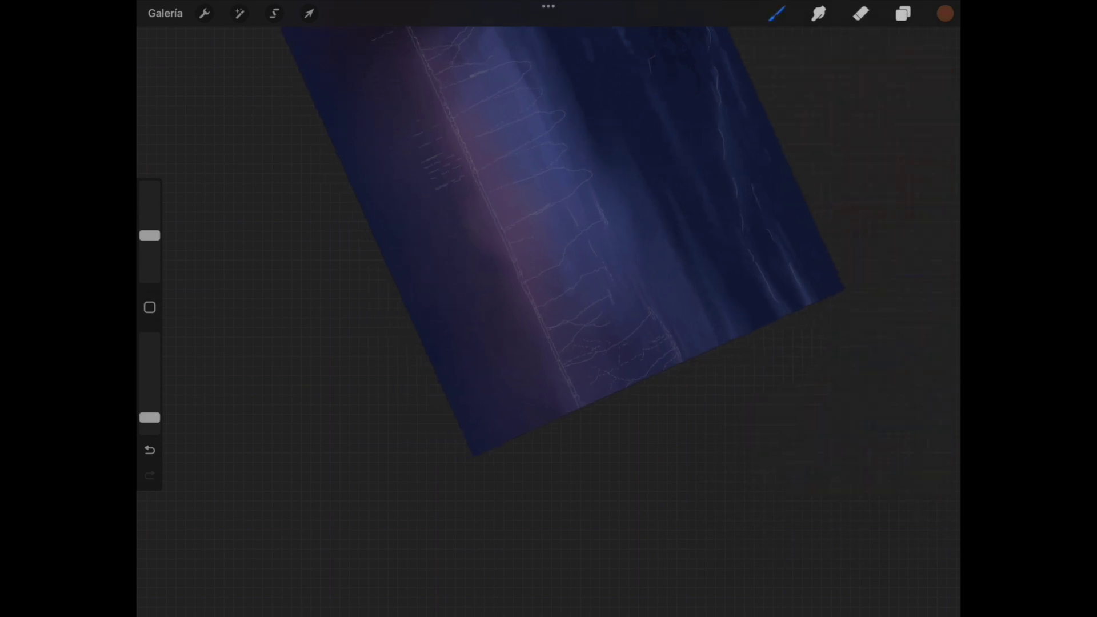
pyautogui.moveTo(149, 418); pyautogui.dragTo(150, 423)
pyautogui.moveTo(150, 235); pyautogui.dragTo(150, 258)
pyautogui.scroll(-2, 548, 240)
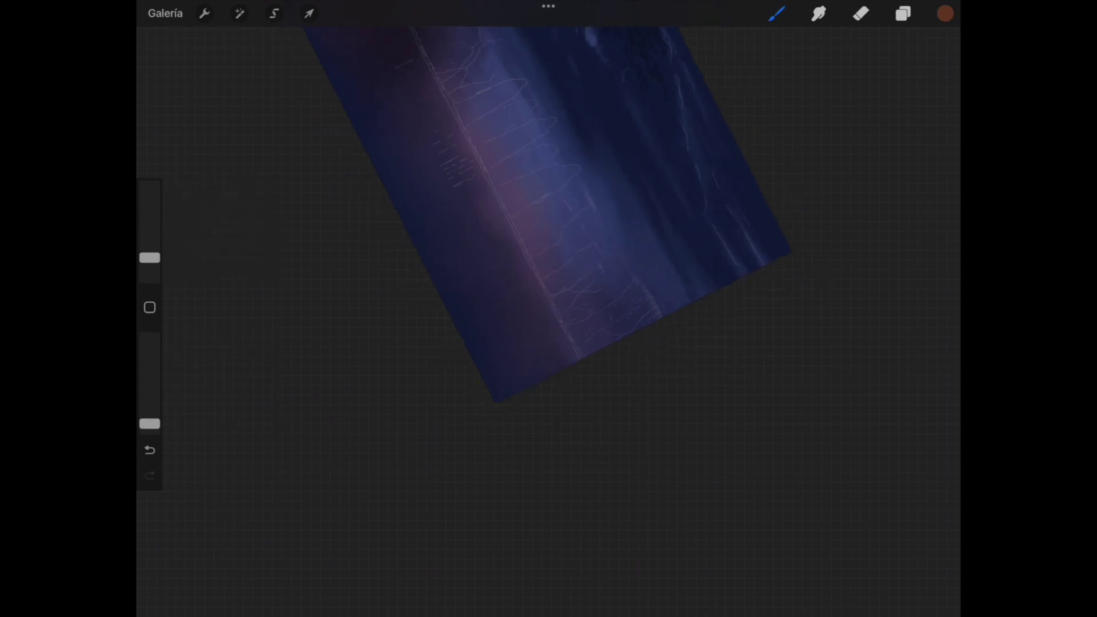
pyautogui.moveTo(549, 286); pyautogui.dragTo(586, 361)
# Darken the reddish paint colour slightly.
pyautogui.click(945, 14)
pyautogui.moveTo(872, 179); pyautogui.dragTo(890, 210)
pyautogui.click(576, 343)
pyautogui.click(580, 347)
pyautogui.click(819, 14)
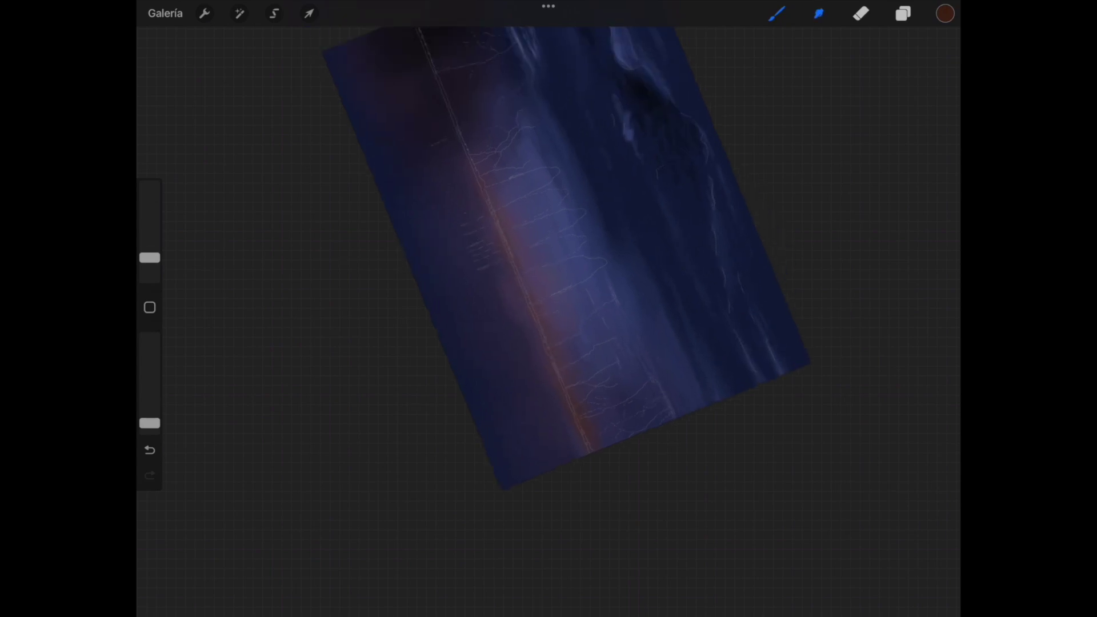
# Set the smudge size to 13% and smudge the light blob and pale streaks in the clouds.
pyautogui.moveTo(149, 252); pyautogui.dragTo(149, 245)
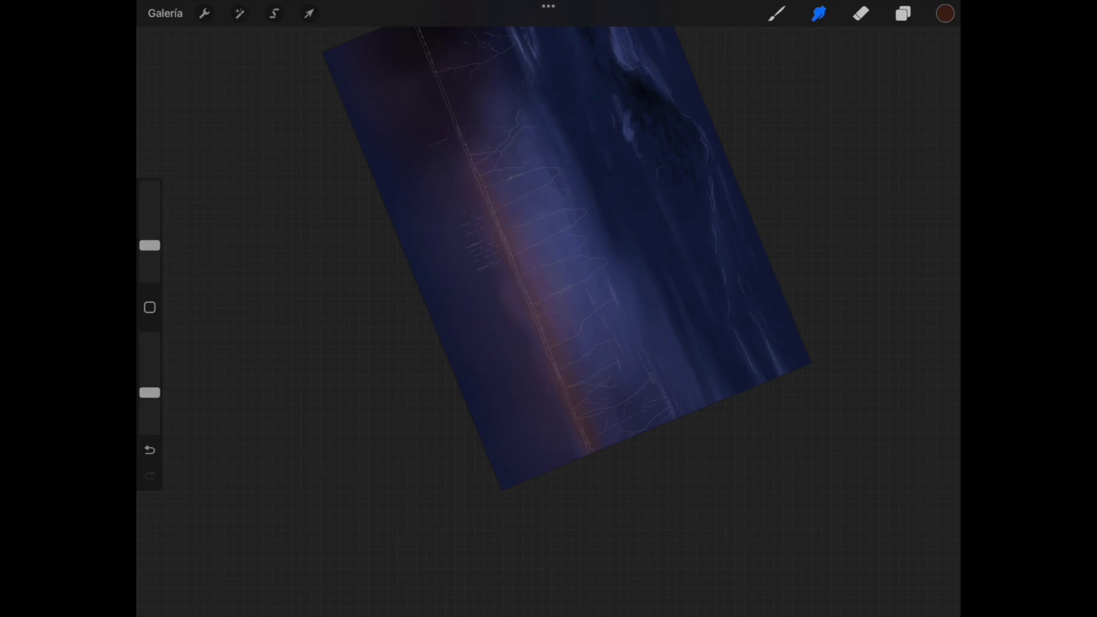
pyautogui.moveTo(565, 240); pyautogui.dragTo(562, 257)
pyautogui.scroll(3, 549, 308)
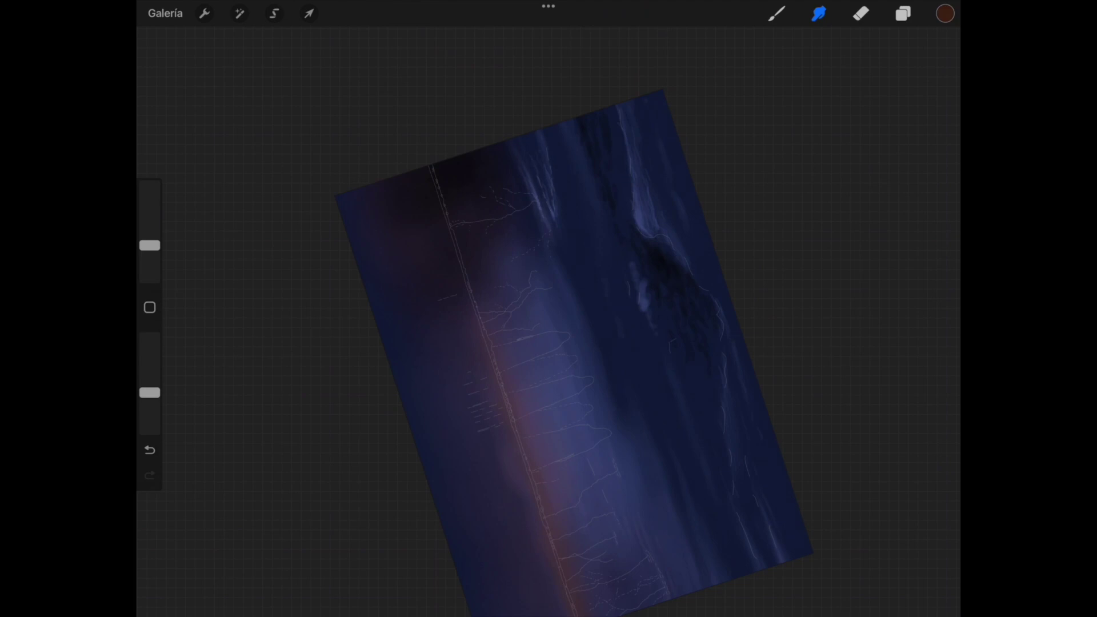
pyautogui.scroll(5, 548, 308)
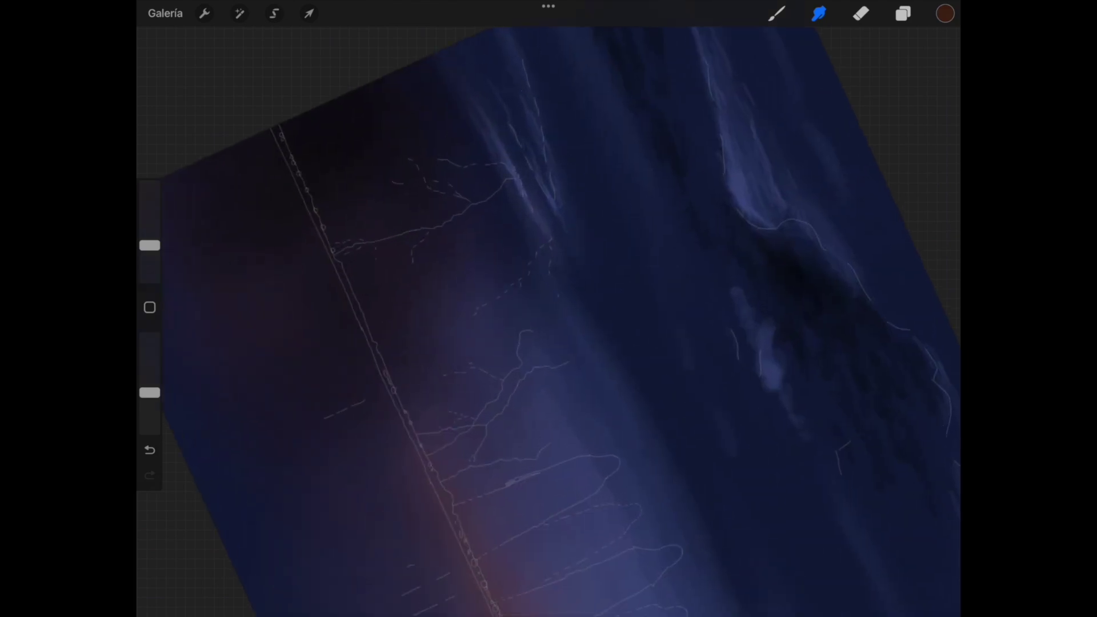
pyautogui.moveTo(548, 308); pyautogui.dragTo(439, 239)
pyautogui.moveTo(665, 288); pyautogui.dragTo(674, 320)
pyautogui.moveTo(763, 400); pyautogui.dragTo(769, 428)
# Soften the remaining cloud-edge streaks, then refit the painting and rotate it about 90 degrees.
pyautogui.moveTo(548, 308); pyautogui.dragTo(531, 405)
pyautogui.moveTo(644, 227); pyautogui.dragTo(646, 218)
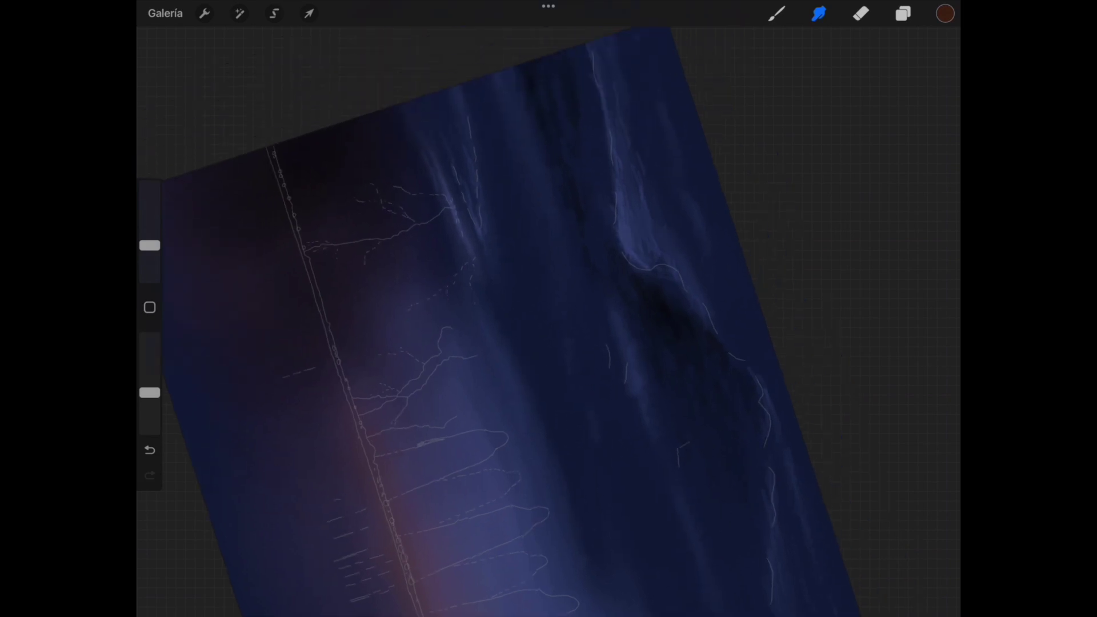
pyautogui.moveTo(549, 308)
pyautogui.mouseDown()
pyautogui.moveTo(532, 343)
pyautogui.moveTo(565, 229)
pyautogui.moveTo(537, 257)
pyautogui.mouseUp()
pyautogui.click(625, 209)
pyautogui.moveTo(641, 306); pyautogui.dragTo(659, 372)
pyautogui.moveTo(548, 309); pyautogui.dragTo(514, 229)
pyautogui.click(634, 341)
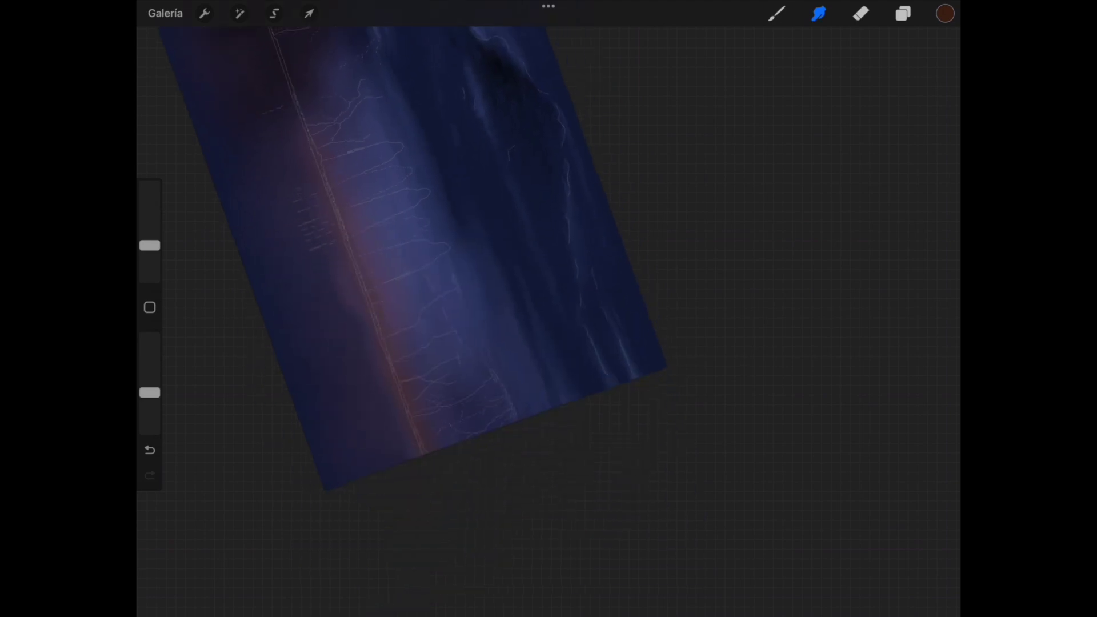
pyautogui.moveTo(548, 308); pyautogui.dragTo(529, 223)
pyautogui.scroll(5, 528, 223)
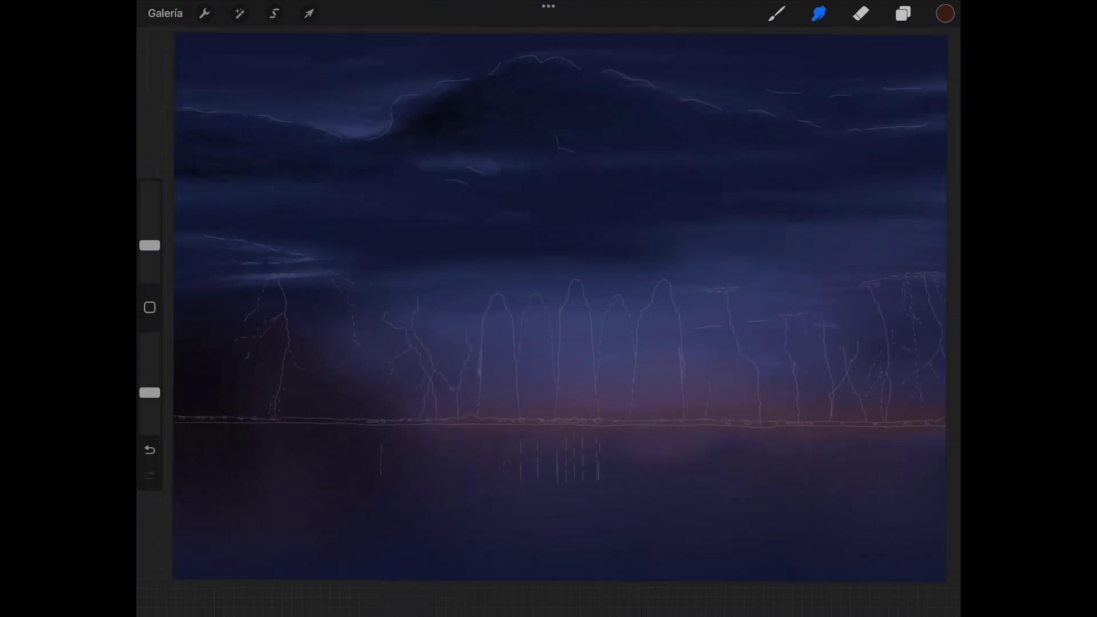
pyautogui.moveTo(596, 295)
pyautogui.mouseDown()
pyautogui.moveTo(569, 307)
pyautogui.moveTo(514, 274)
pyautogui.moveTo(466, 189)
pyautogui.moveTo(433, 235)
pyautogui.mouseUp()
# Pick a lavender colour and shrink the brush to about 1%.
pyautogui.click(945, 13)
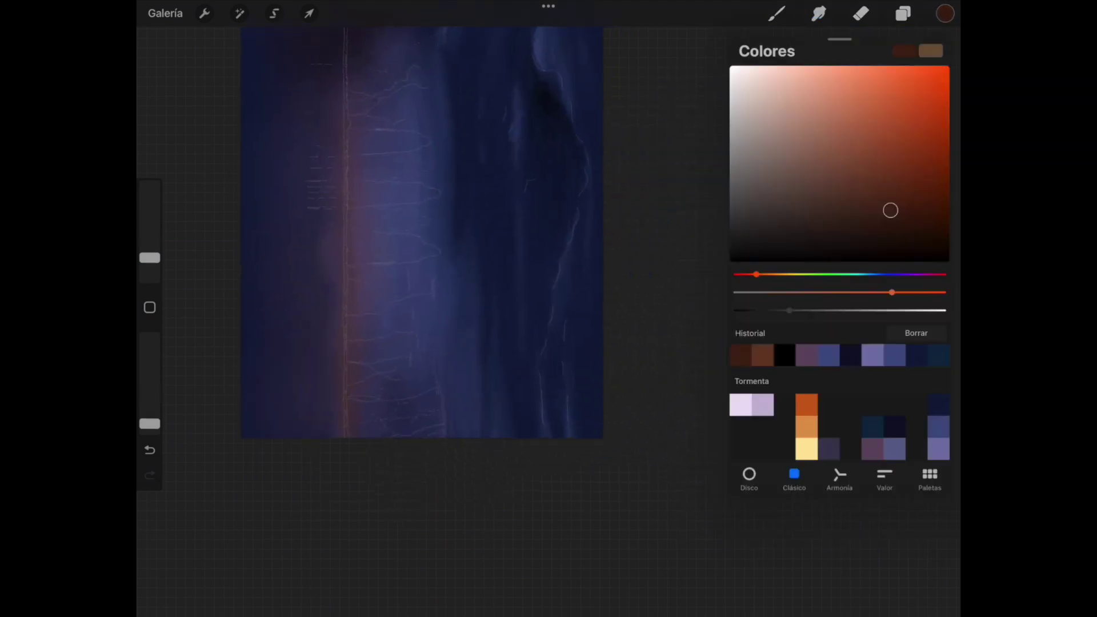
pyautogui.click(938, 449)
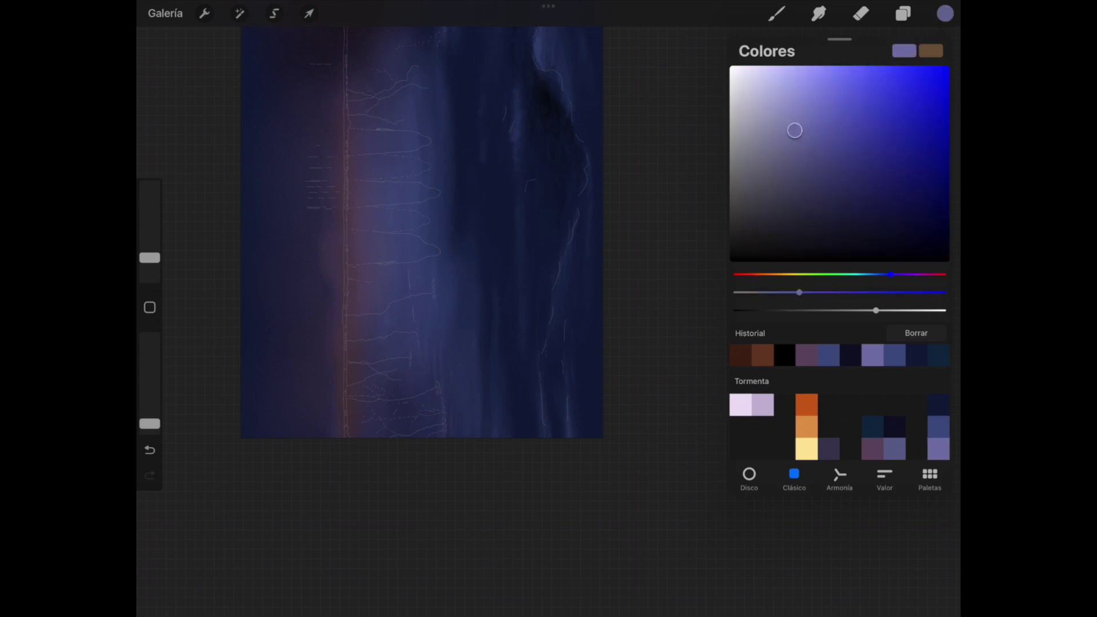
pyautogui.click(515, 343)
pyautogui.moveTo(423, 229); pyautogui.dragTo(343, 257)
pyautogui.moveTo(572, 286)
pyautogui.mouseDown()
pyautogui.moveTo(708, 235)
pyautogui.moveTo(857, 200)
pyautogui.mouseUp()
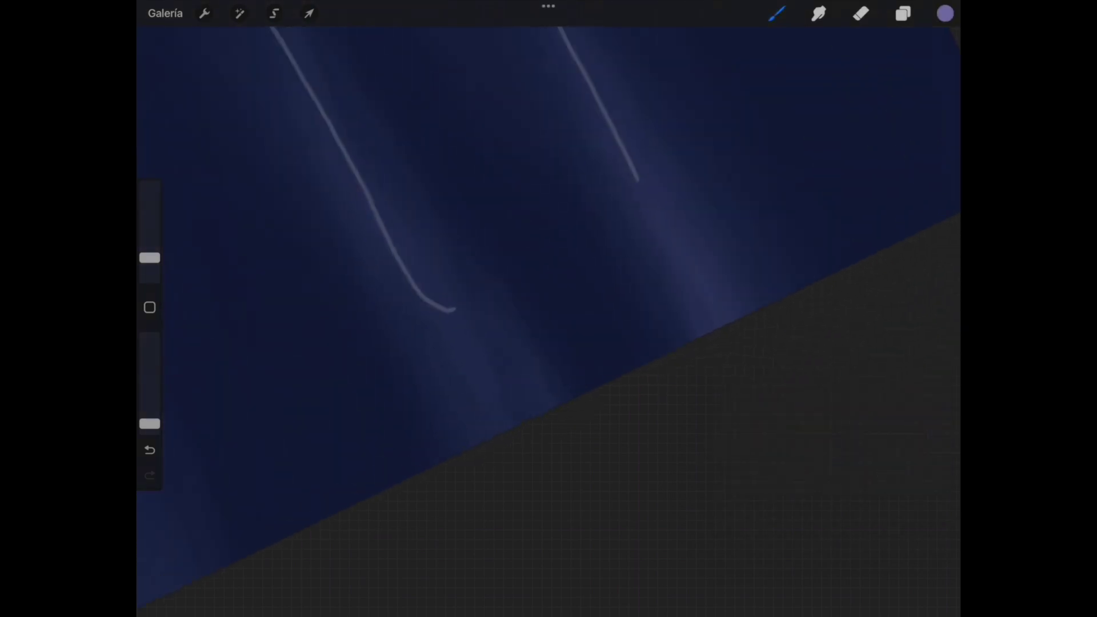
pyautogui.moveTo(150, 258); pyautogui.dragTo(150, 271)
pyautogui.moveTo(571, 228)
pyautogui.mouseDown()
pyautogui.moveTo(514, 200)
pyautogui.moveTo(486, 217)
pyautogui.mouseUp()
# Paint lighter lavender strokes brightening the glow along and below the right sketch line.
pyautogui.moveTo(605, 374); pyautogui.dragTo(597, 343)
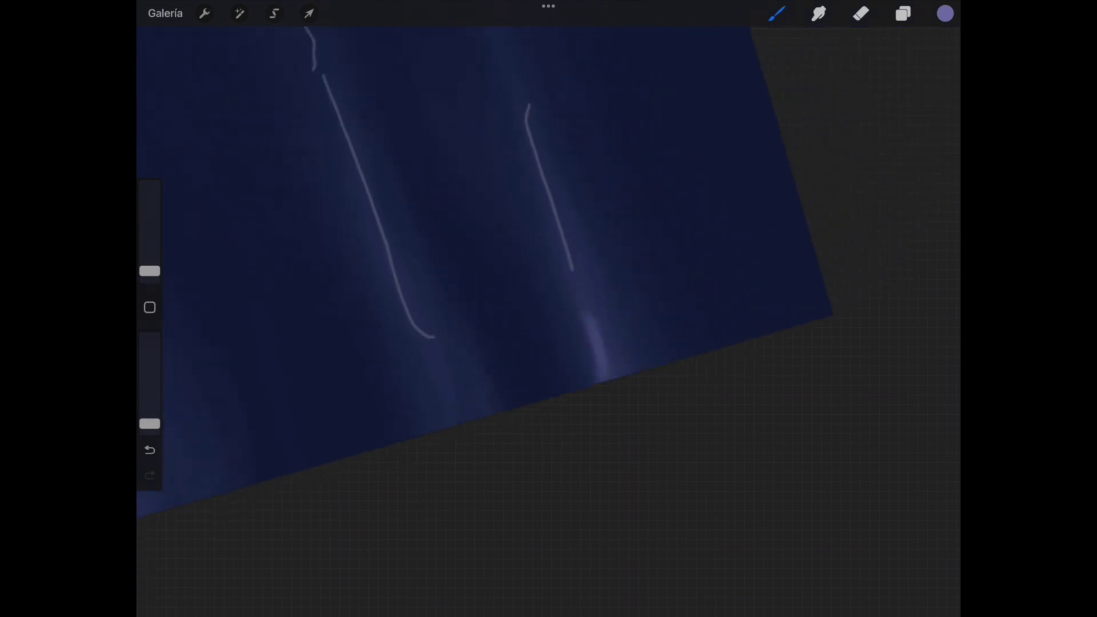
pyautogui.moveTo(629, 377); pyautogui.dragTo(607, 334)
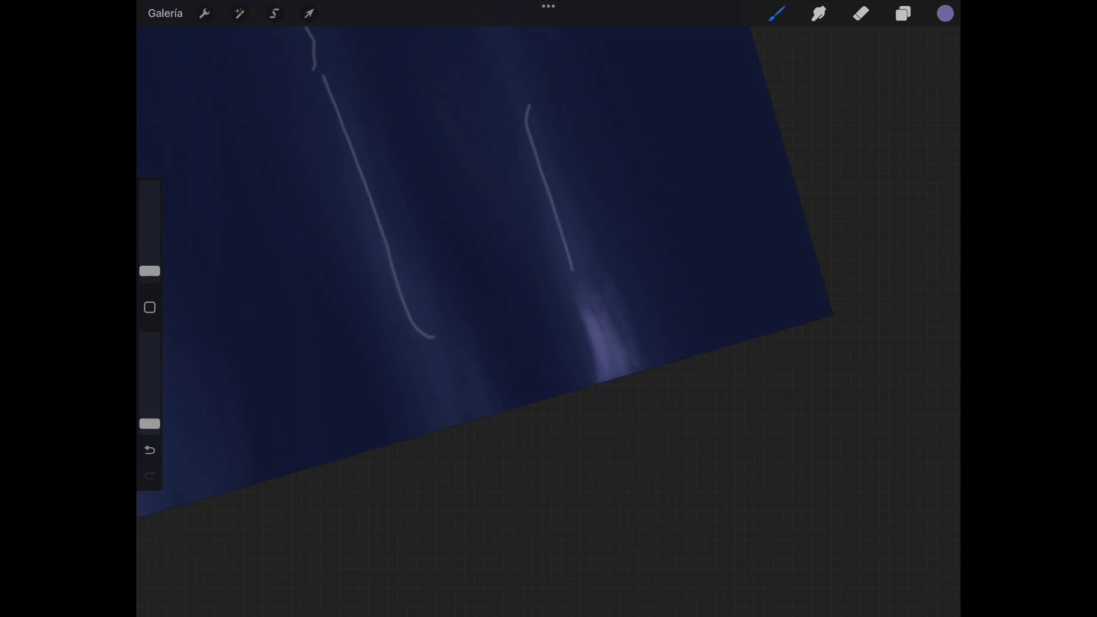
pyautogui.moveTo(605, 345)
pyautogui.mouseDown()
pyautogui.moveTo(580, 287)
pyautogui.moveTo(573, 227)
pyautogui.mouseUp()
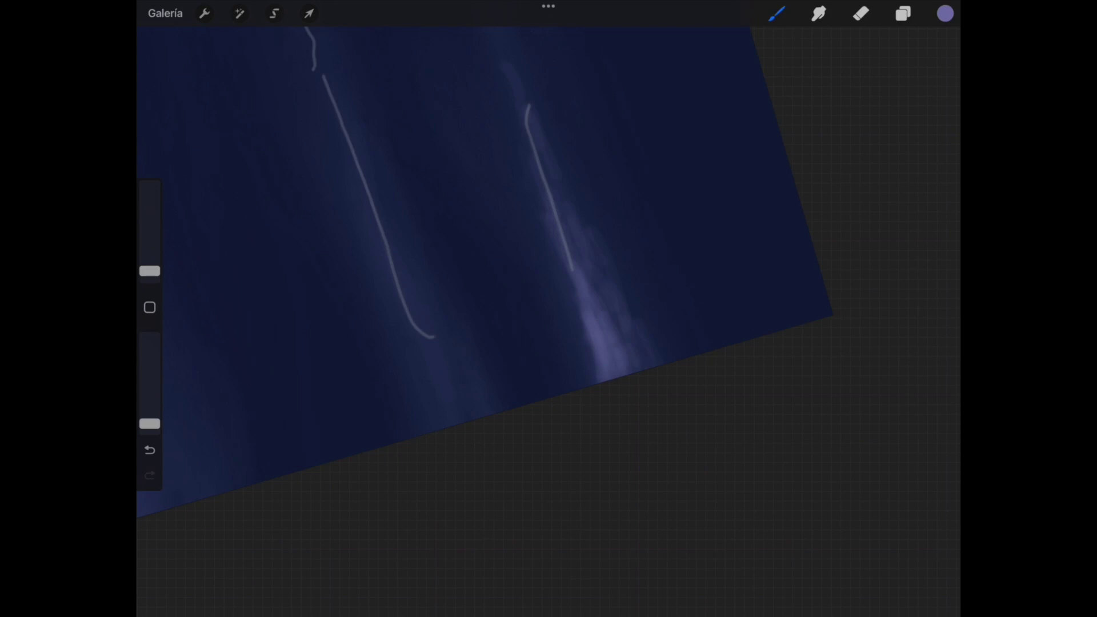
pyautogui.moveTo(434, 257); pyautogui.dragTo(516, 224)
pyautogui.moveTo(150, 271); pyautogui.dragTo(149, 275)
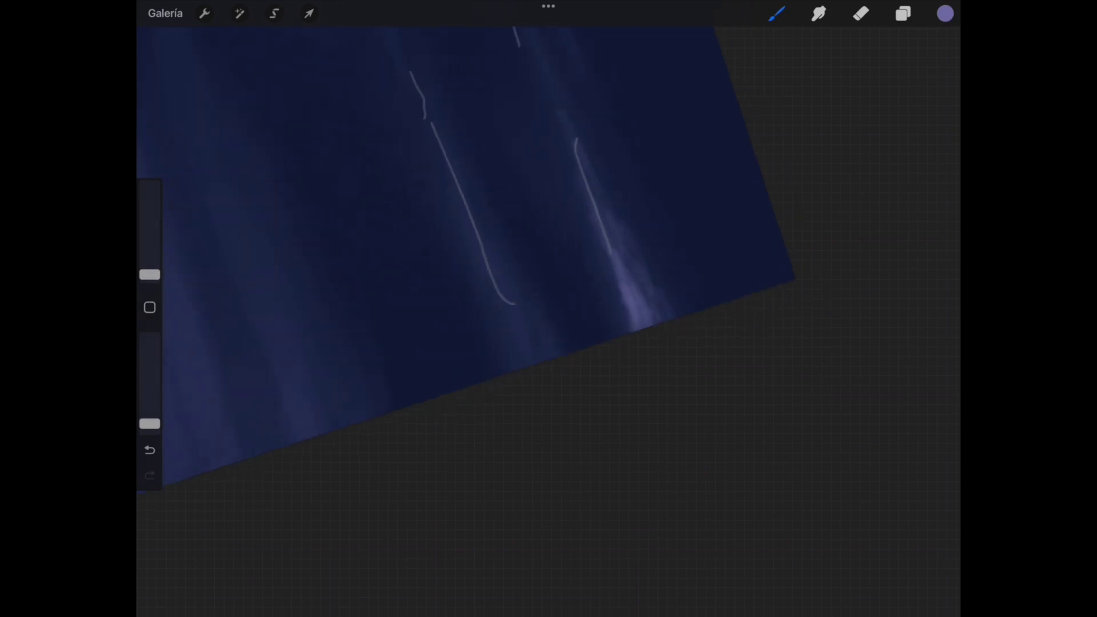
pyautogui.moveTo(514, 303); pyautogui.dragTo(558, 290)
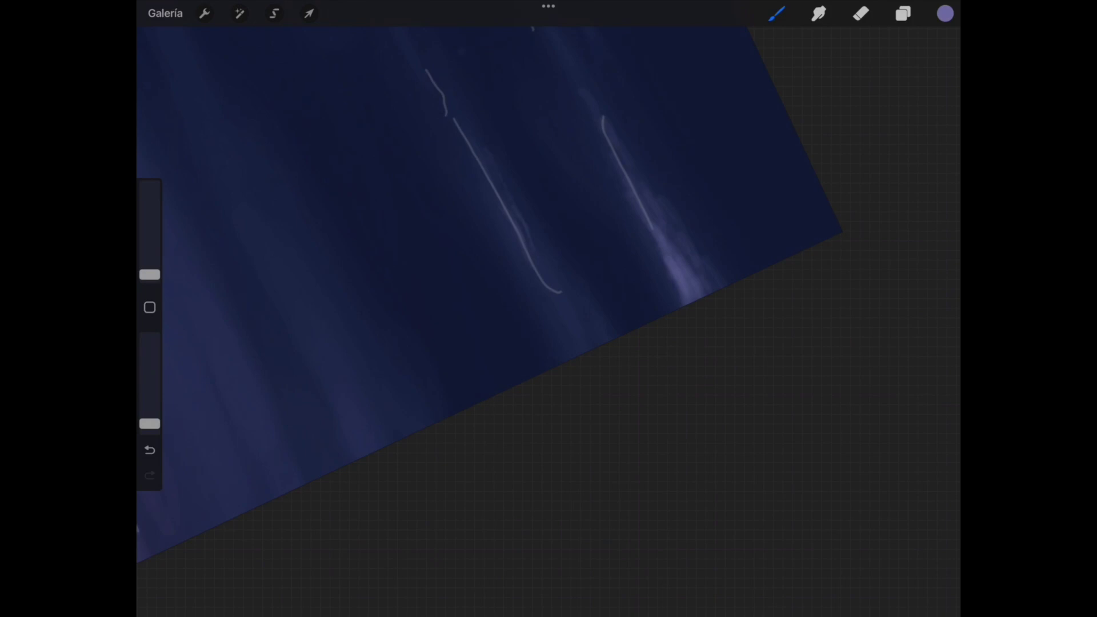
# Add a faint soft lavender stroke along the left sketch line.
pyautogui.moveTo(149, 275); pyautogui.dragTo(150, 273)
pyautogui.moveTo(514, 205); pyautogui.dragTo(546, 254)
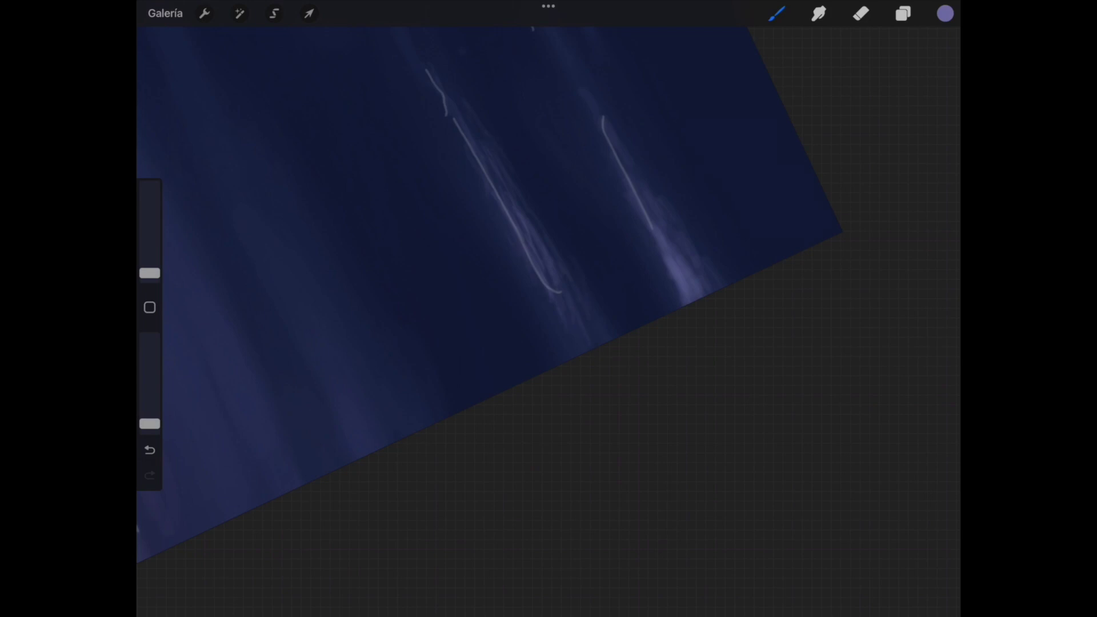
pyautogui.scroll(5, 515, 251)
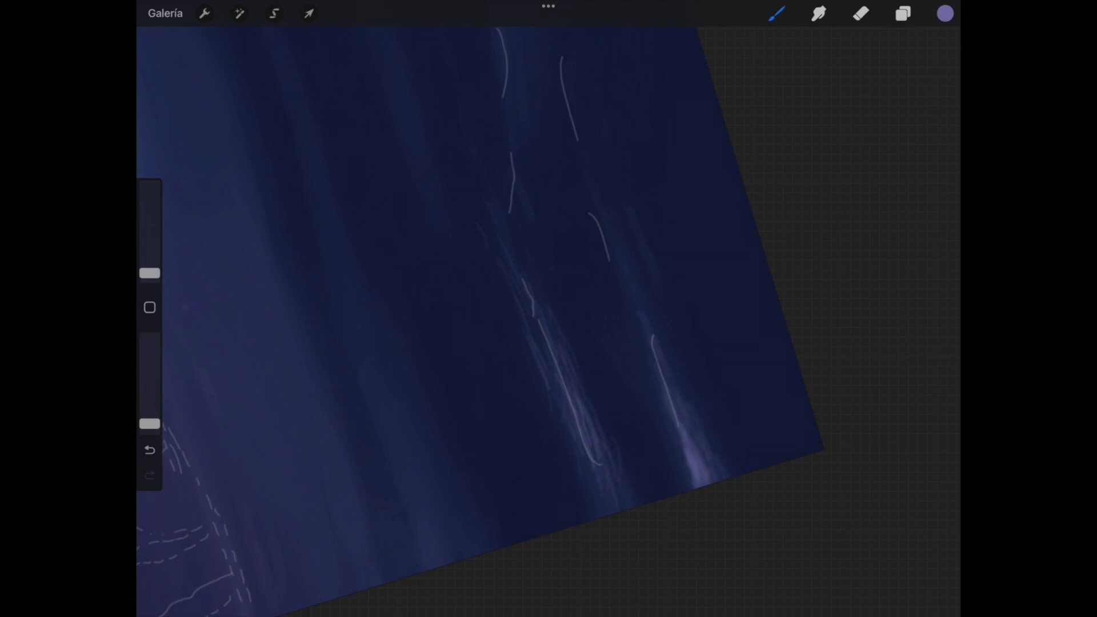
pyautogui.scroll(-5, 549, 308)
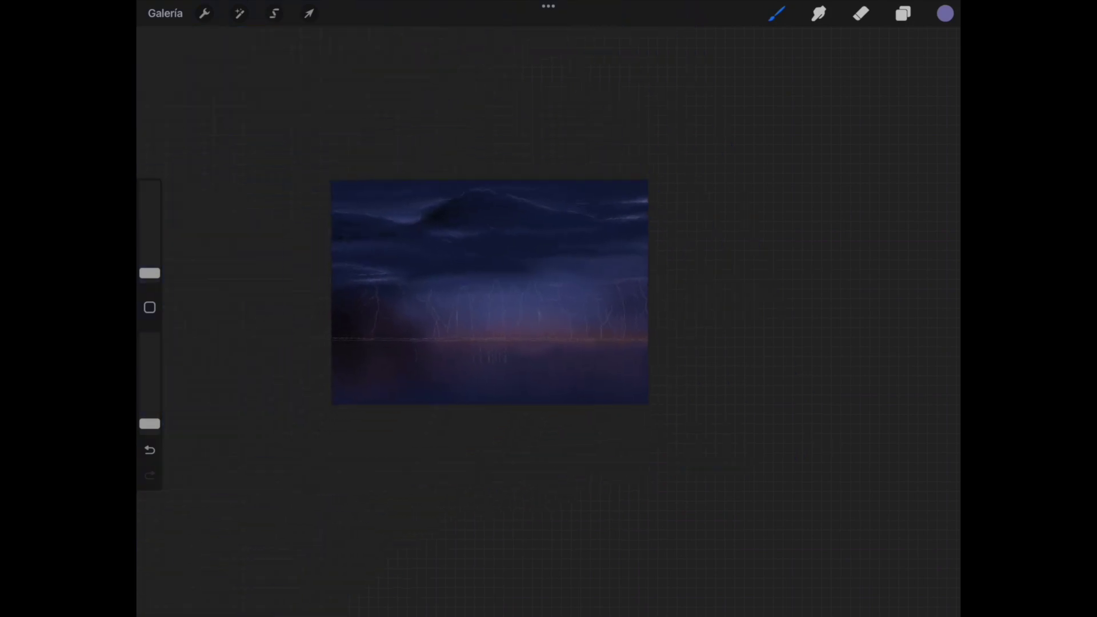
pyautogui.scroll(3, 548, 309)
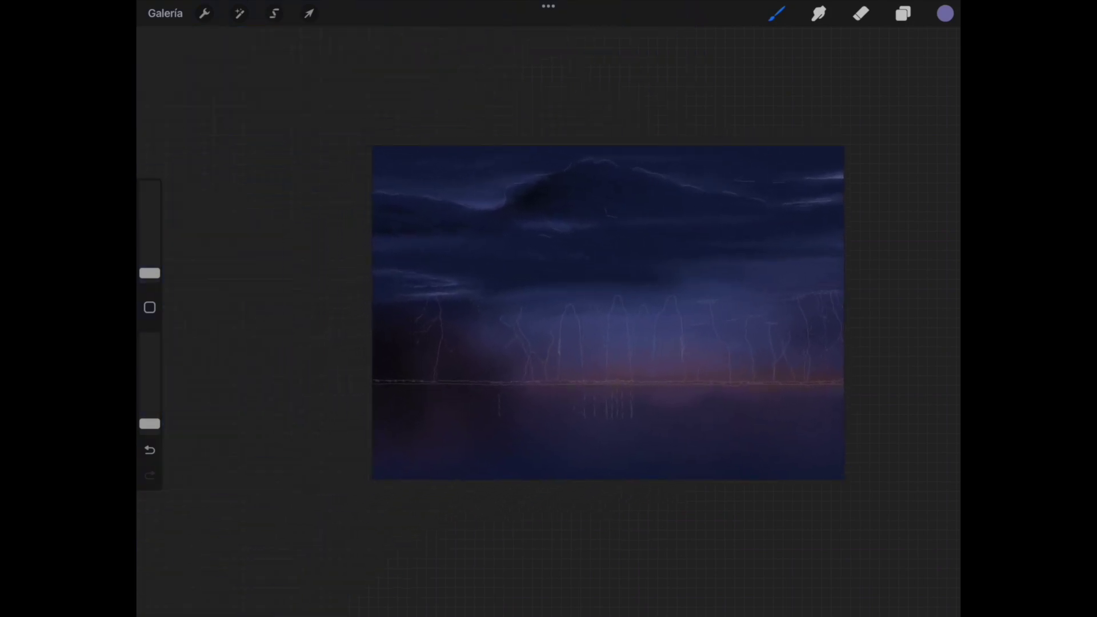
pyautogui.scroll(-2, 577, 291)
pyautogui.scroll(5, 514, 343)
pyautogui.click(946, 13)
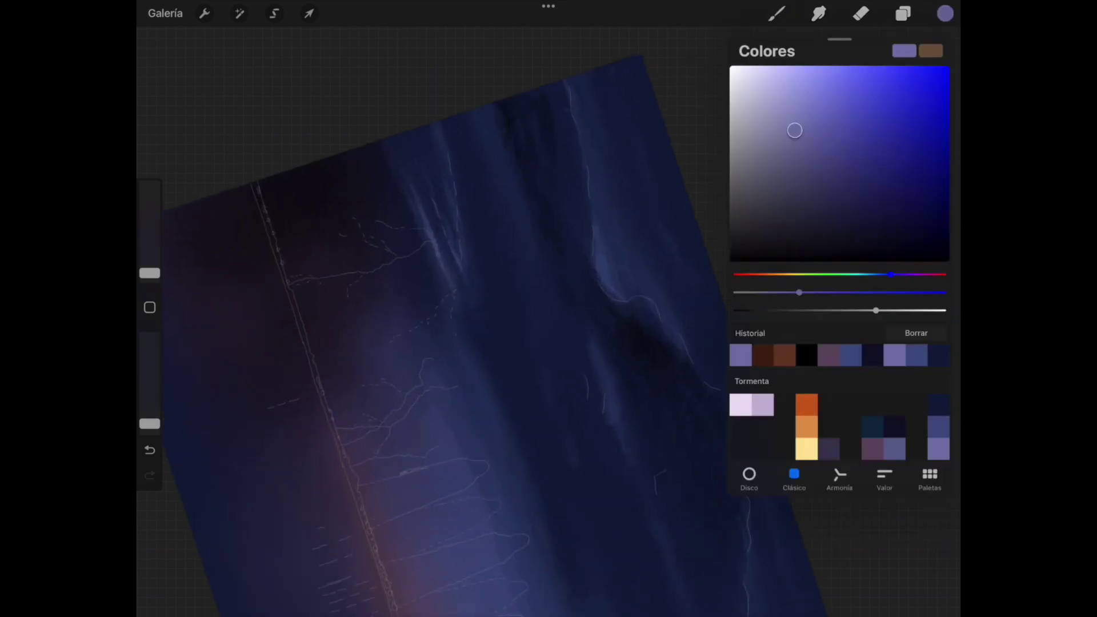
# Choose the light lavender swatch from the Tormenta palette.
pyautogui.click(763, 404)
pyautogui.click(945, 13)
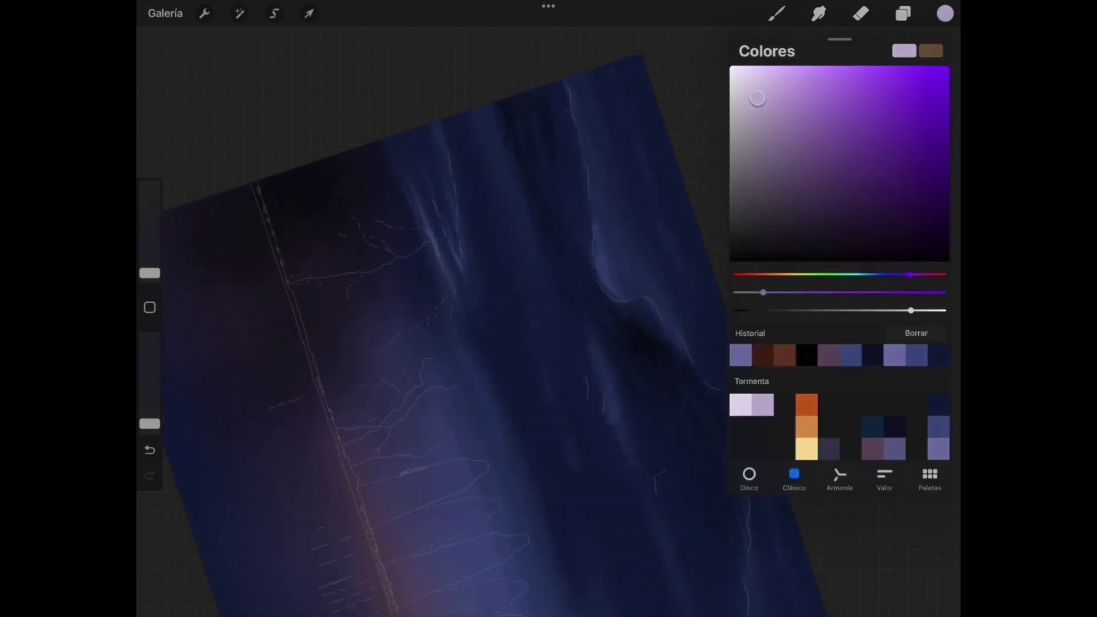
pyautogui.scroll(5, 548, 308)
pyautogui.scroll(3, 486, 229)
pyautogui.scroll(3, 485, 228)
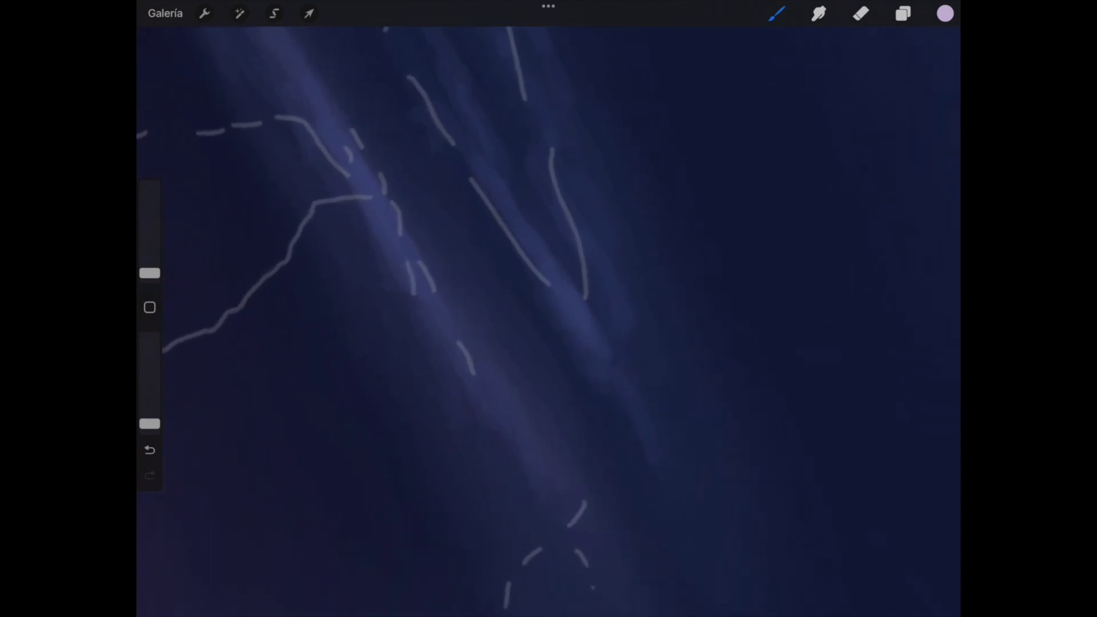
# Dab lavender at the tips of the sketch lines, nudging the brush size slightly.
pyautogui.moveTo(547, 271); pyautogui.dragTo(559, 291)
pyautogui.moveTo(150, 273); pyautogui.dragTo(149, 276)
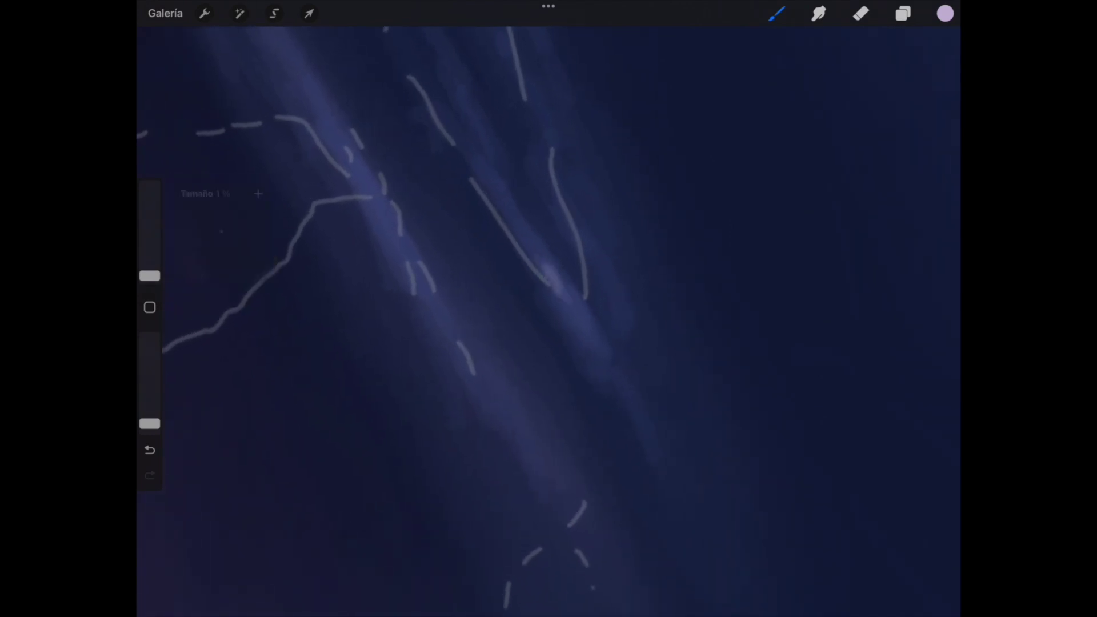
pyautogui.moveTo(525, 238); pyautogui.dragTo(533, 249)
pyautogui.moveTo(563, 278); pyautogui.dragTo(568, 281)
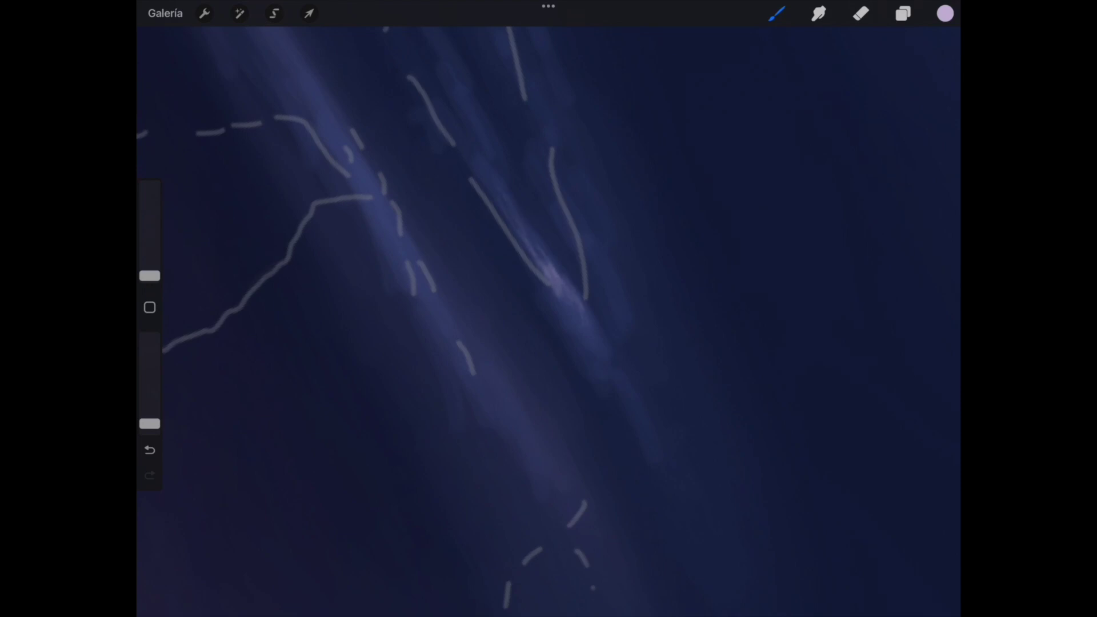
pyautogui.moveTo(150, 276); pyautogui.dragTo(150, 275)
pyautogui.moveTo(567, 283); pyautogui.dragTo(579, 308)
pyautogui.moveTo(552, 258); pyautogui.dragTo(563, 276)
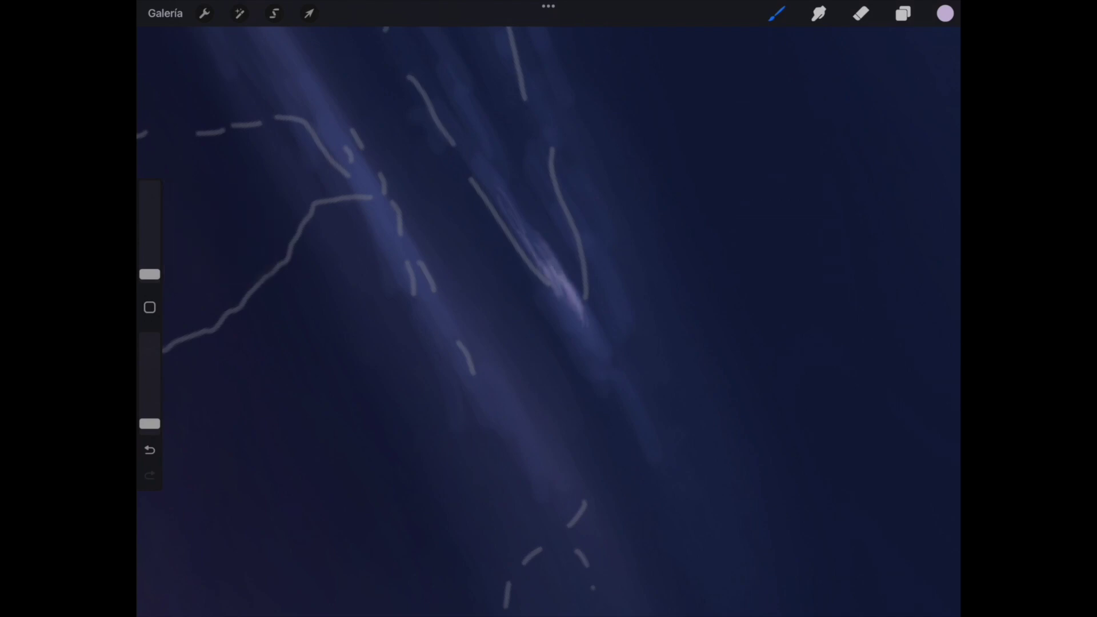
pyautogui.moveTo(535, 235); pyautogui.dragTo(546, 252)
pyautogui.moveTo(541, 242); pyautogui.dragTo(553, 290)
# Add longer lavender streaks along the diagonal sketch line.
pyautogui.scroll(2, 548, 308)
pyautogui.moveTo(514, 181); pyautogui.dragTo(535, 227)
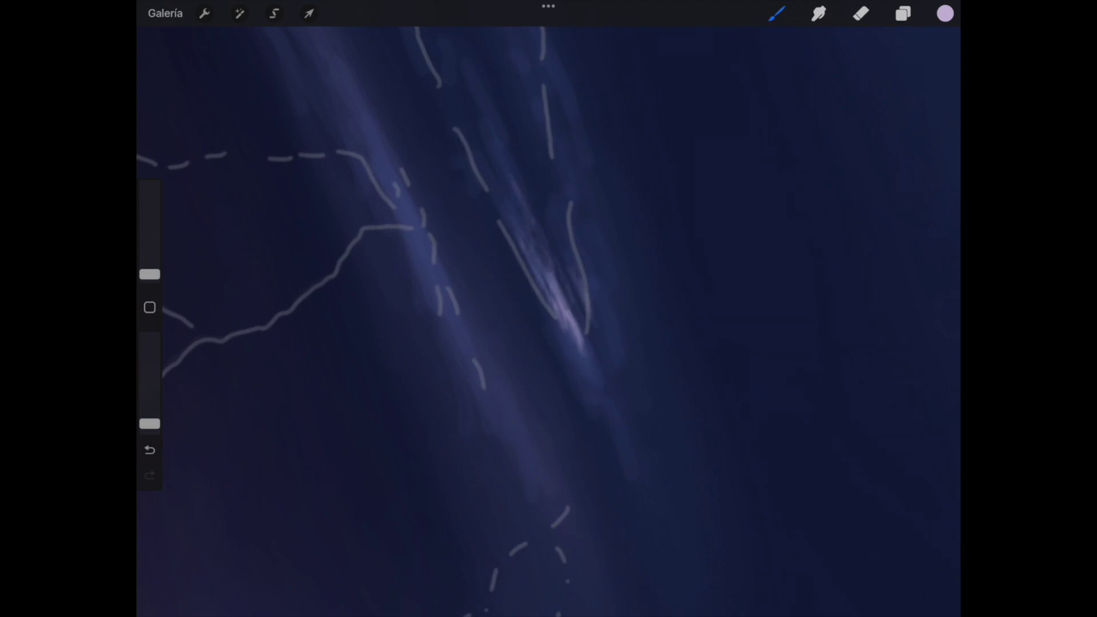
pyautogui.moveTo(599, 342)
pyautogui.mouseDown()
pyautogui.moveTo(555, 192)
pyautogui.moveTo(560, 140)
pyautogui.mouseUp()
pyautogui.moveTo(601, 278); pyautogui.dragTo(590, 241)
pyautogui.moveTo(605, 325); pyautogui.dragTo(561, 240)
pyautogui.scroll(5, 548, 320)
pyautogui.moveTo(587, 279); pyautogui.dragTo(576, 245)
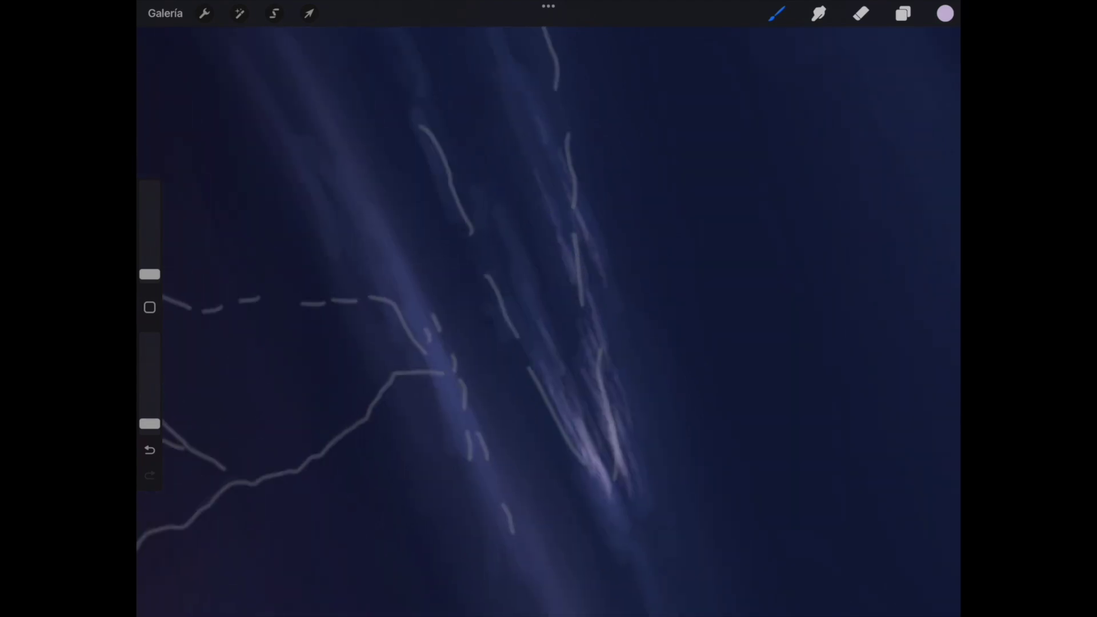
# Brighten the diagonal streak and draw a thin streak across the line's end.
pyautogui.scroll(-5, 548, 320)
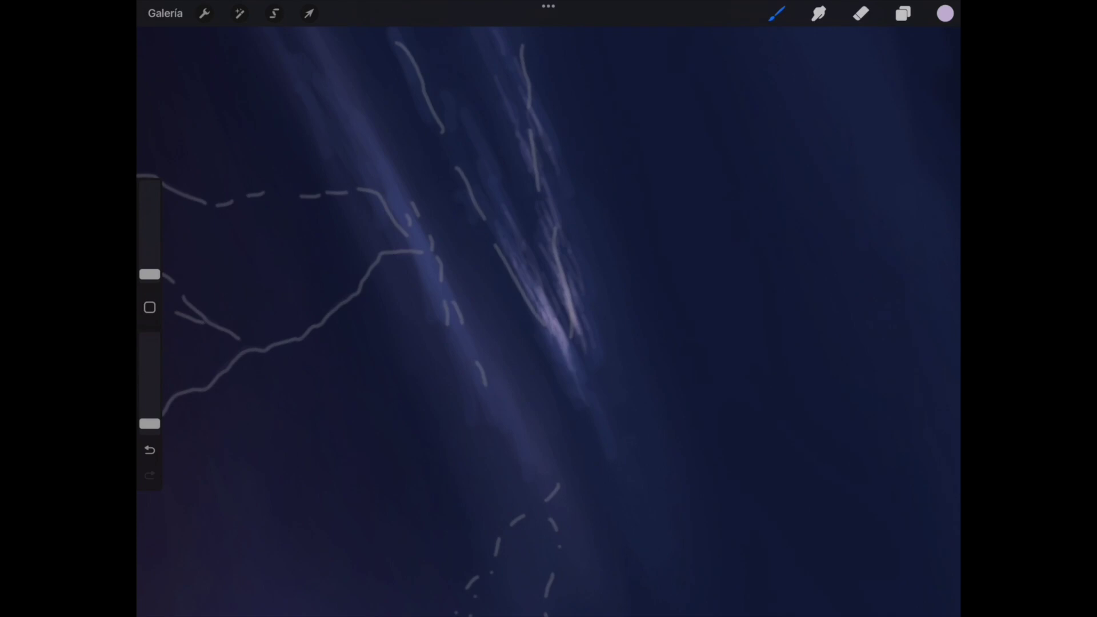
pyautogui.scroll(3, 548, 320)
pyautogui.moveTo(494, 251); pyautogui.dragTo(449, 154)
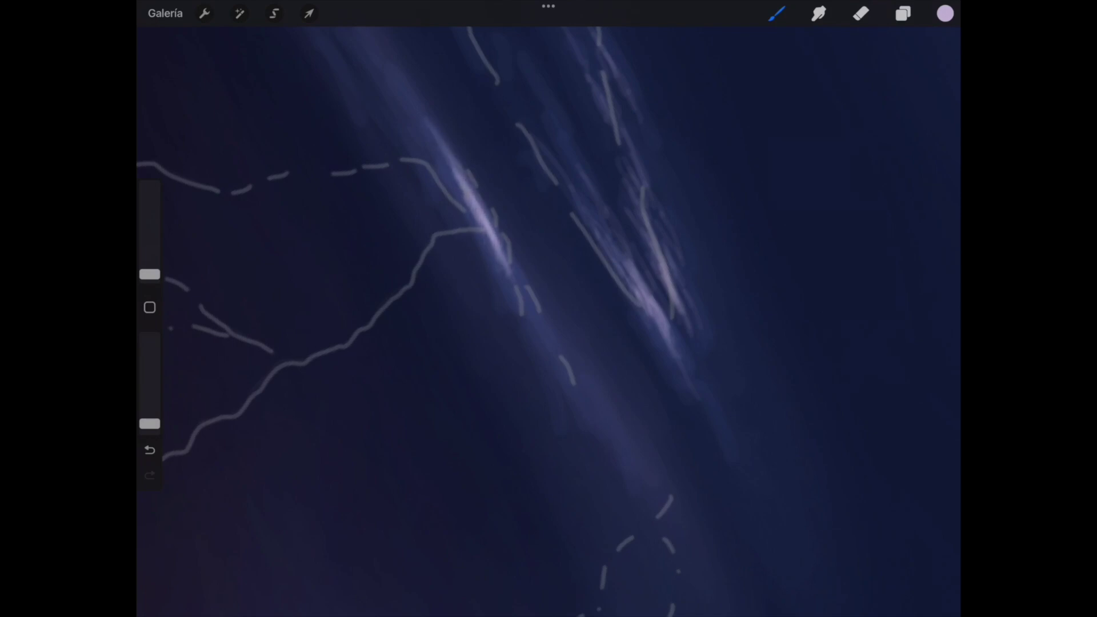
pyautogui.moveTo(509, 257); pyautogui.dragTo(499, 239)
pyautogui.moveTo(519, 289); pyautogui.dragTo(518, 282)
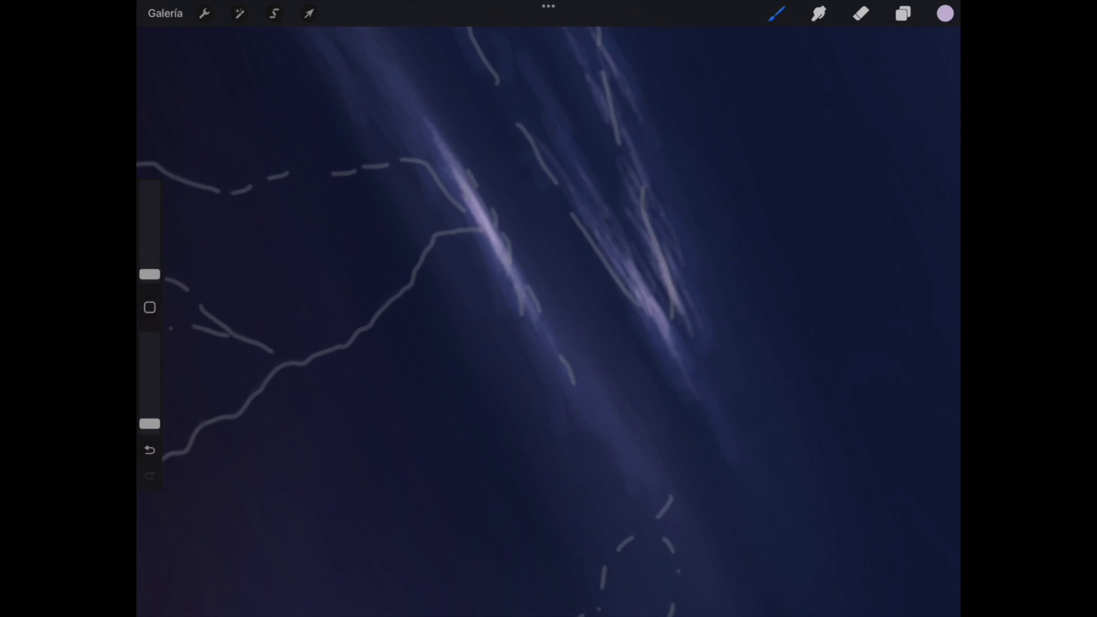
pyautogui.scroll(-5, 548, 320)
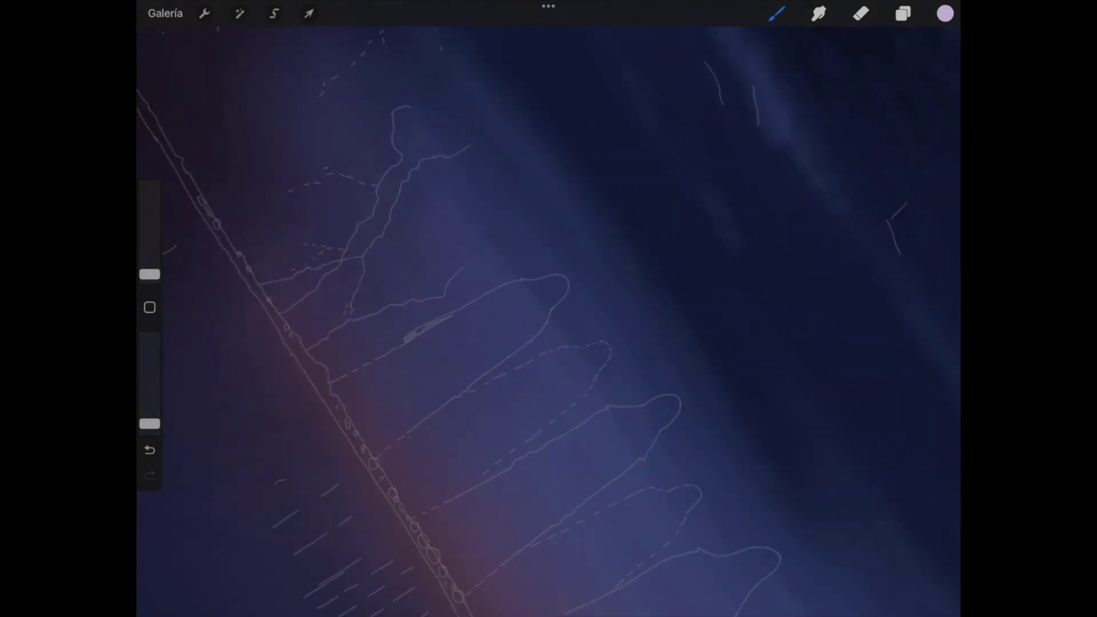
pyautogui.scroll(5, 549, 320)
pyautogui.moveTo(505, 172); pyautogui.dragTo(549, 245)
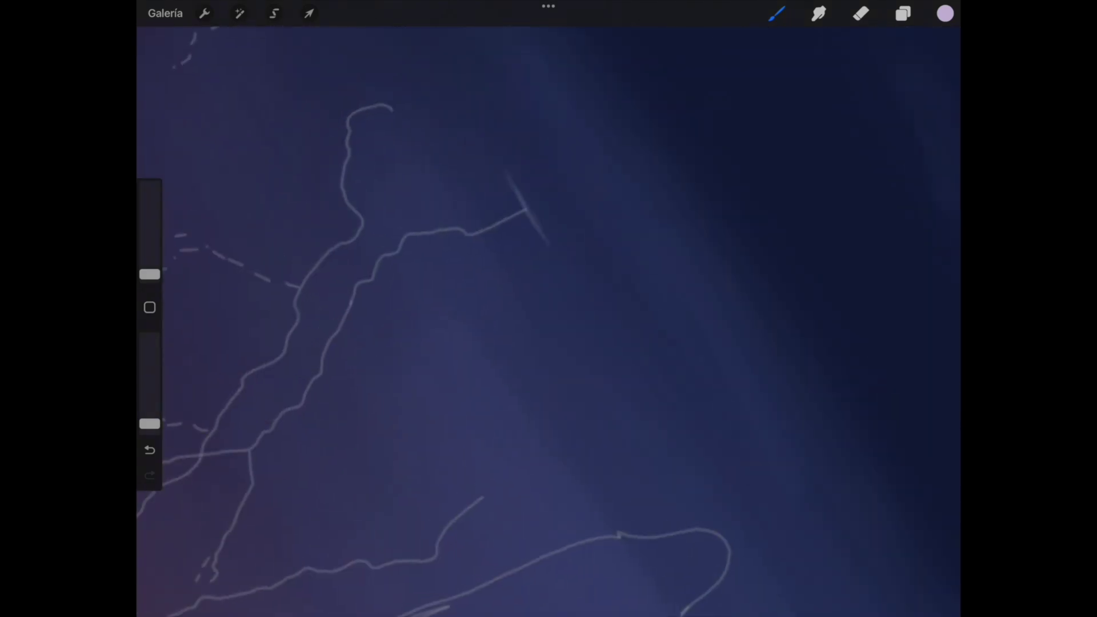
pyautogui.moveTo(512, 181); pyautogui.dragTo(550, 234)
# Layer several long, faint lavender streaks beside the diagonal lines.
pyautogui.scroll(3, 548, 320)
pyautogui.moveTo(464, 236); pyautogui.dragTo(494, 296)
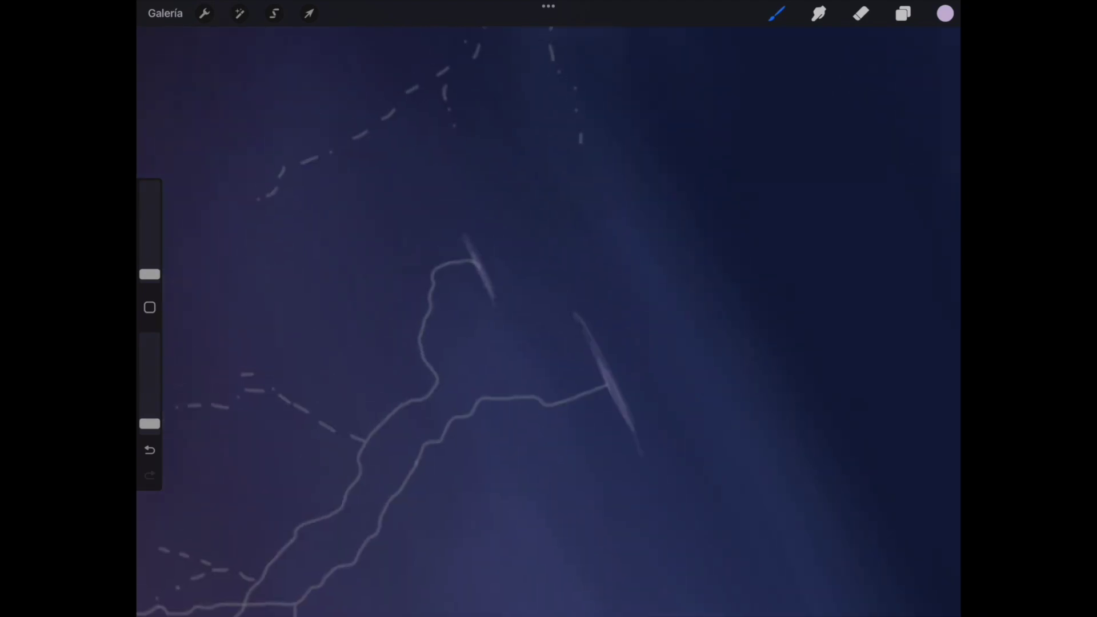
pyautogui.moveTo(447, 199); pyautogui.dragTo(511, 326)
pyautogui.moveTo(496, 266); pyautogui.dragTo(505, 289)
pyautogui.moveTo(474, 213); pyautogui.dragTo(519, 325)
pyautogui.scroll(-1, 488, 289)
pyautogui.scroll(-3, 532, 248)
pyautogui.moveTo(567, 276); pyautogui.dragTo(543, 232)
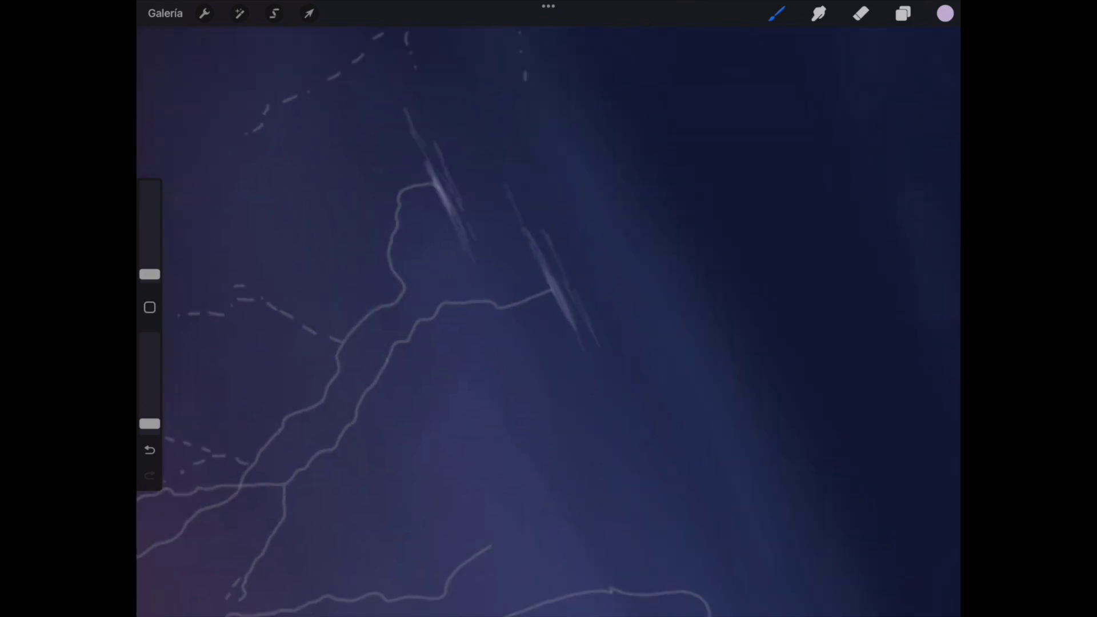
pyautogui.scroll(-3, 549, 308)
pyautogui.scroll(-3, 548, 309)
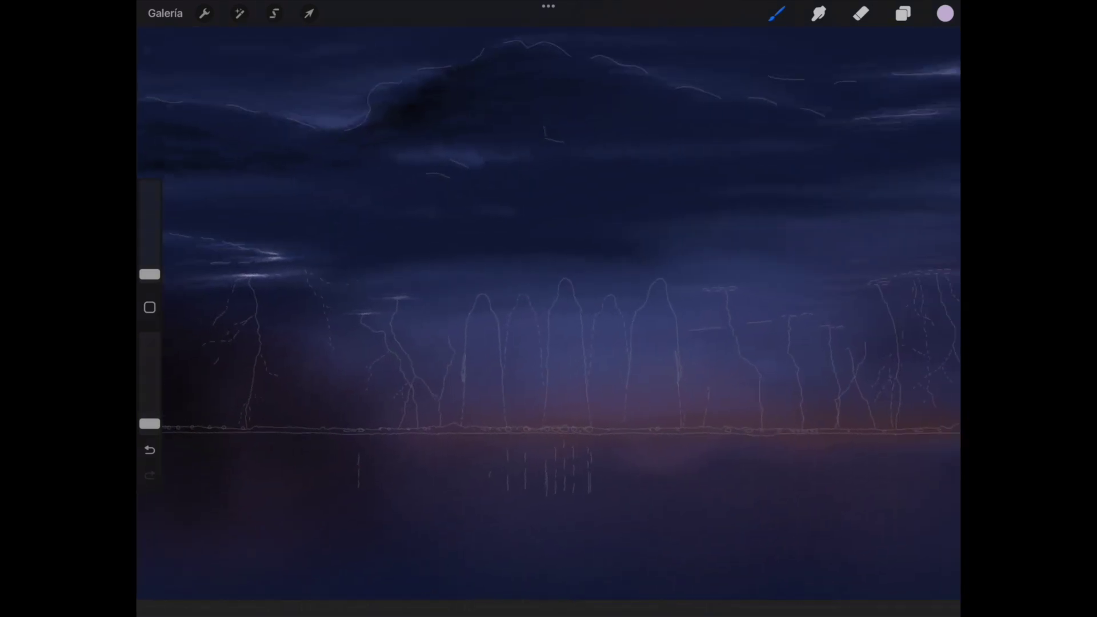
# Zoom onto the dashed sketch line and paint short, bright lavender strokes along it.
pyautogui.scroll(-2, 549, 309)
pyautogui.scroll(1, 610, 294)
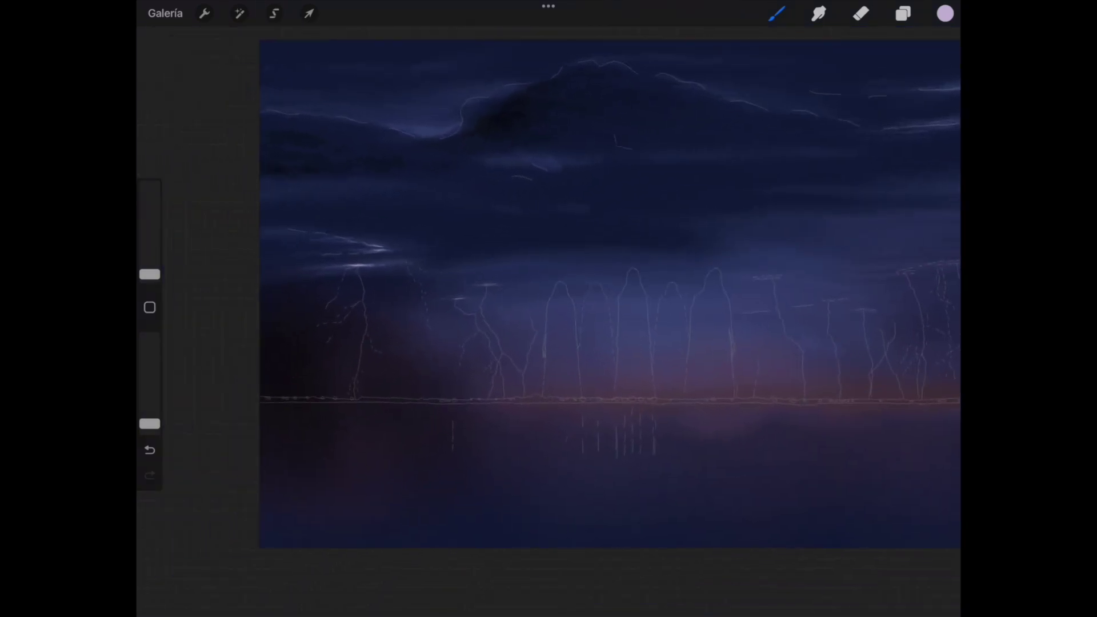
pyautogui.scroll(3, 628, 308)
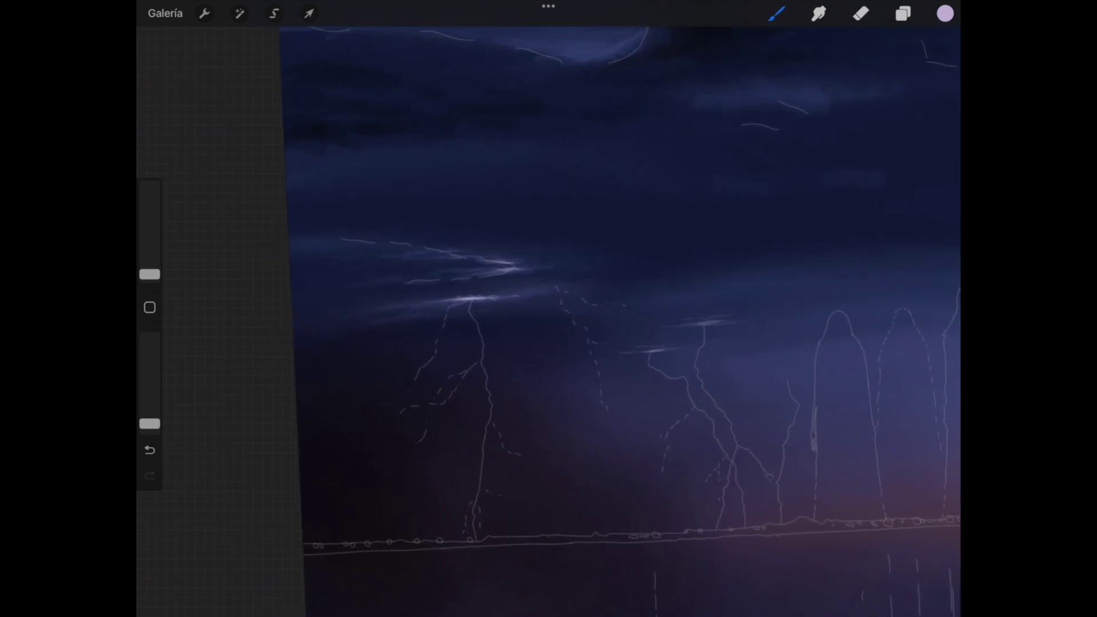
pyautogui.scroll(-2, 628, 309)
pyautogui.scroll(-2, 628, 309)
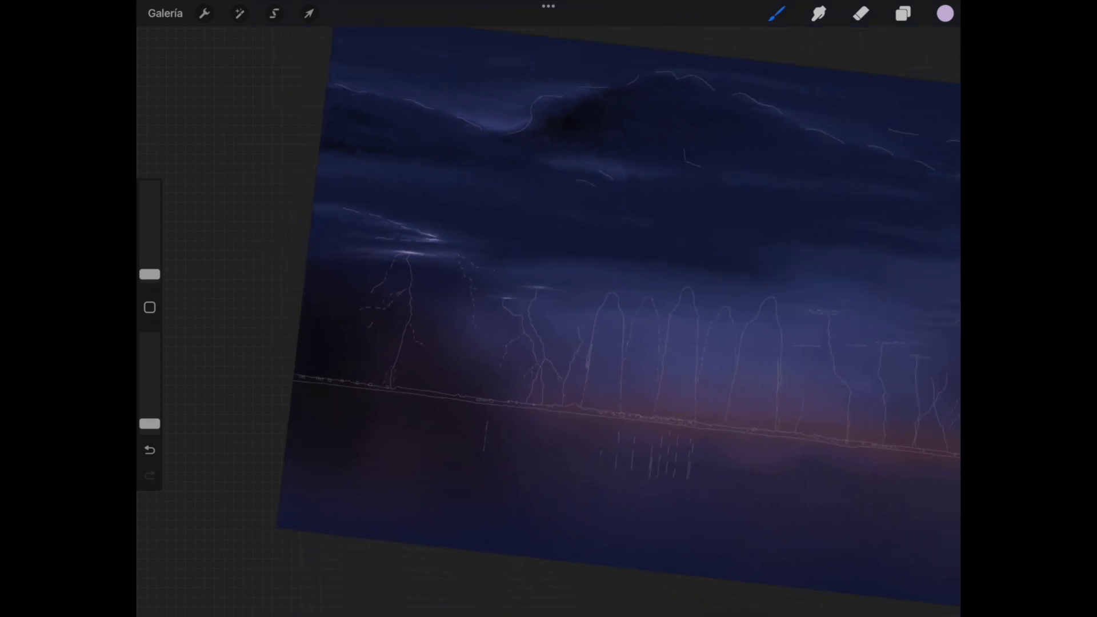
pyautogui.scroll(-1, 571, 297)
pyautogui.scroll(2, 549, 308)
pyautogui.scroll(2, 549, 308)
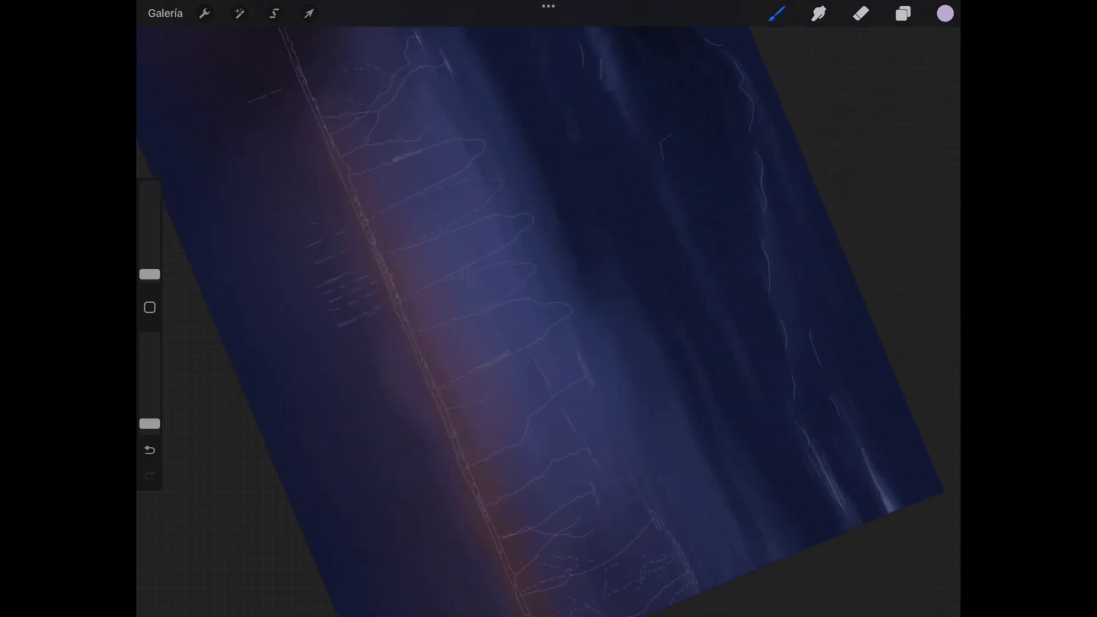
pyautogui.scroll(2, 548, 309)
pyautogui.scroll(2, 549, 308)
pyautogui.moveTo(528, 248)
pyautogui.mouseDown()
pyautogui.moveTo(551, 296)
pyautogui.moveTo(542, 276)
pyautogui.moveTo(558, 294)
pyautogui.moveTo(551, 280)
pyautogui.mouseUp()
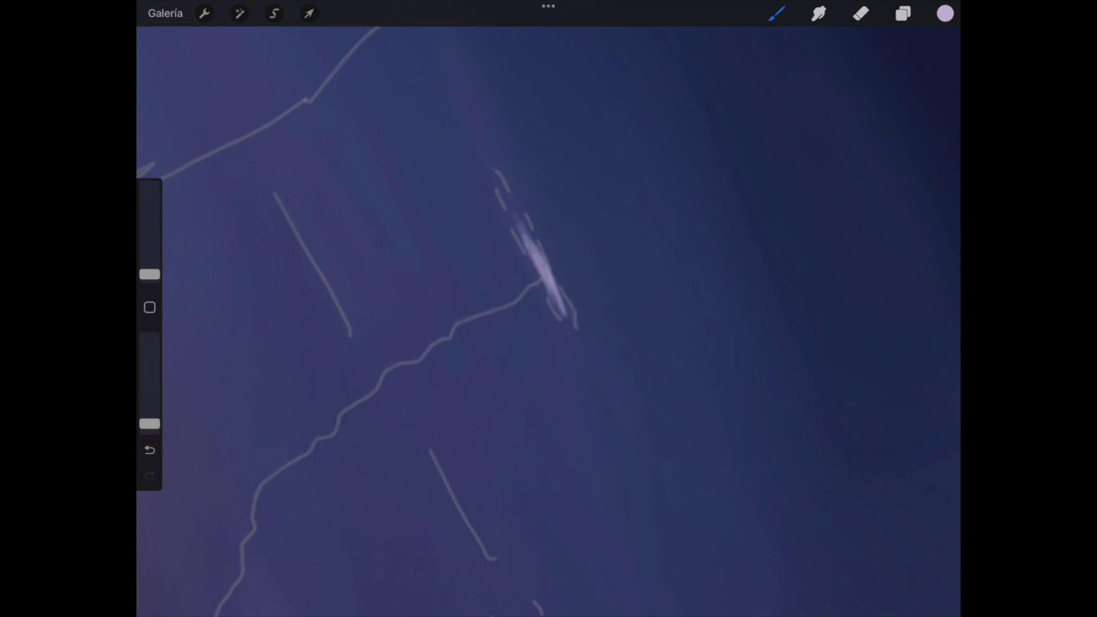
pyautogui.moveTo(536, 247); pyautogui.dragTo(520, 208)
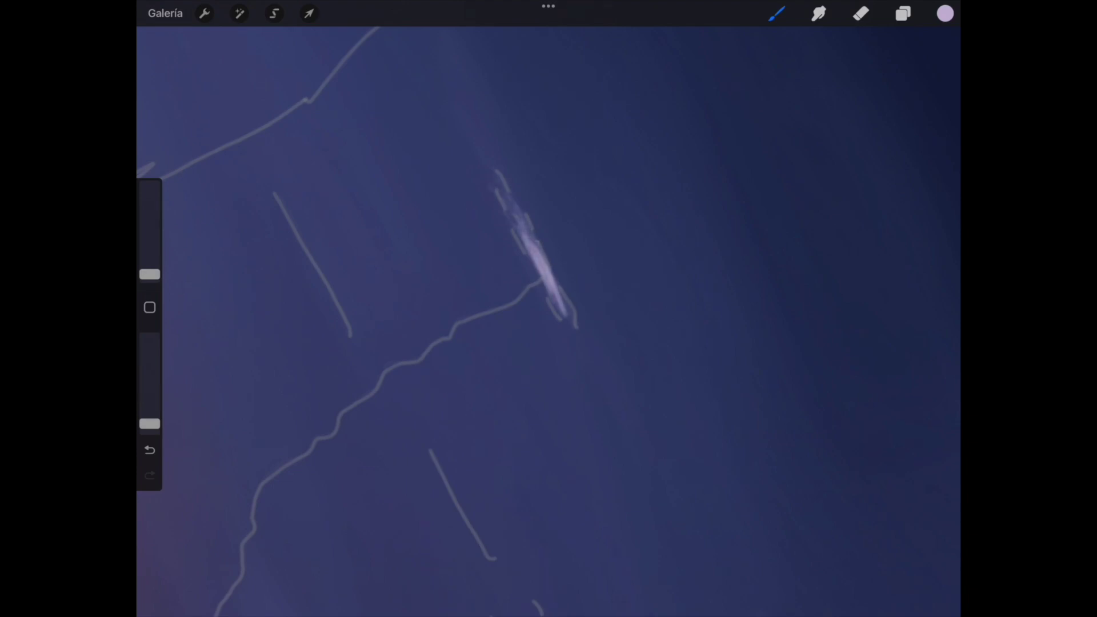
# Extend the streak upward and downward with faint strokes, undoing one stray stroke.
pyautogui.moveTo(484, 155); pyautogui.dragTo(471, 129)
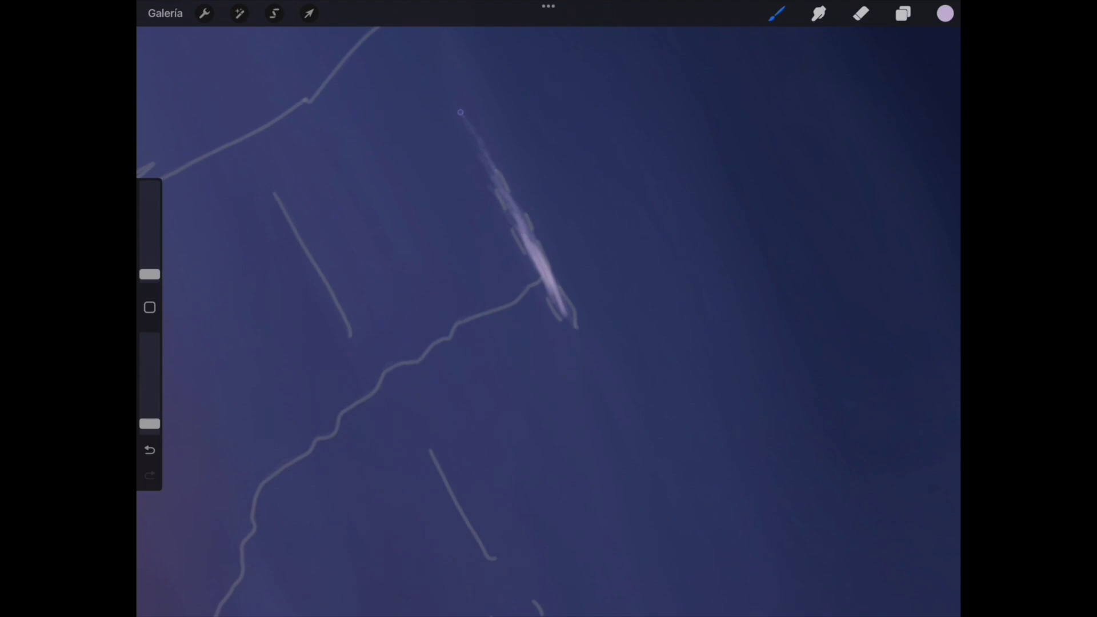
pyautogui.moveTo(560, 212); pyautogui.dragTo(477, 109)
pyautogui.hotkey('ctrl', 'z')
pyautogui.moveTo(531, 213); pyautogui.dragTo(545, 233)
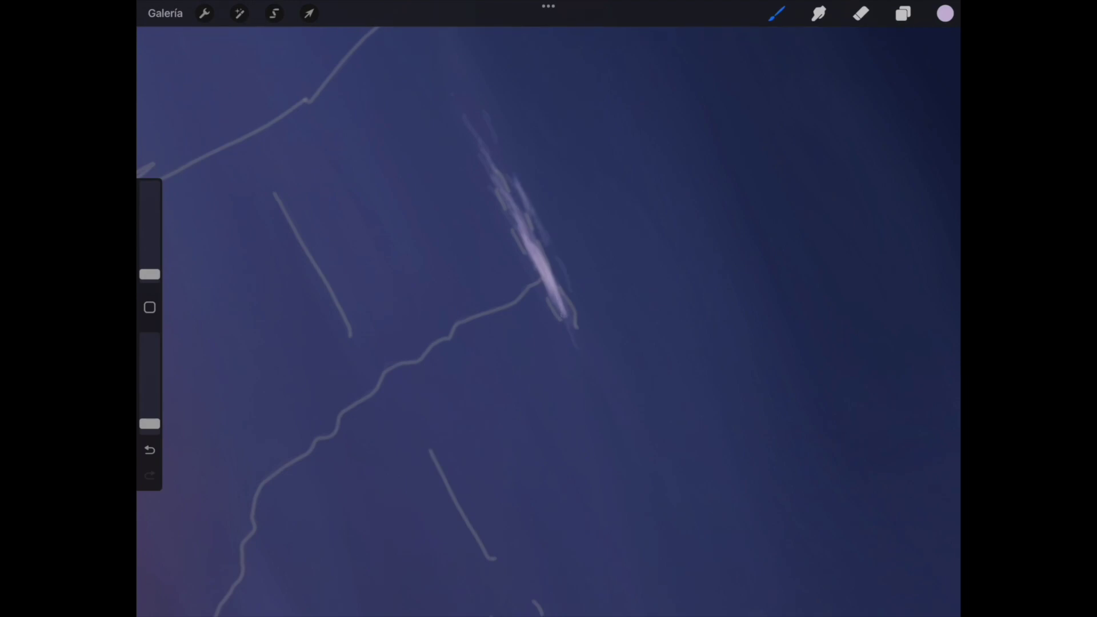
pyautogui.moveTo(563, 319); pyautogui.dragTo(569, 332)
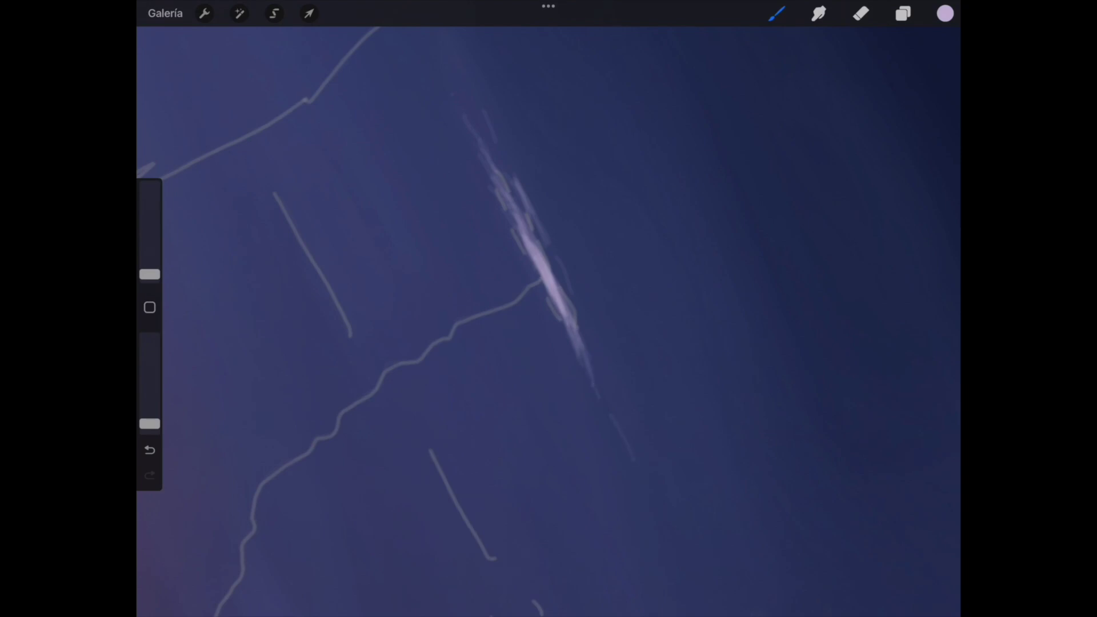
pyautogui.moveTo(546, 306); pyautogui.dragTo(562, 337)
pyautogui.moveTo(583, 343); pyautogui.dragTo(609, 411)
pyautogui.click(819, 13)
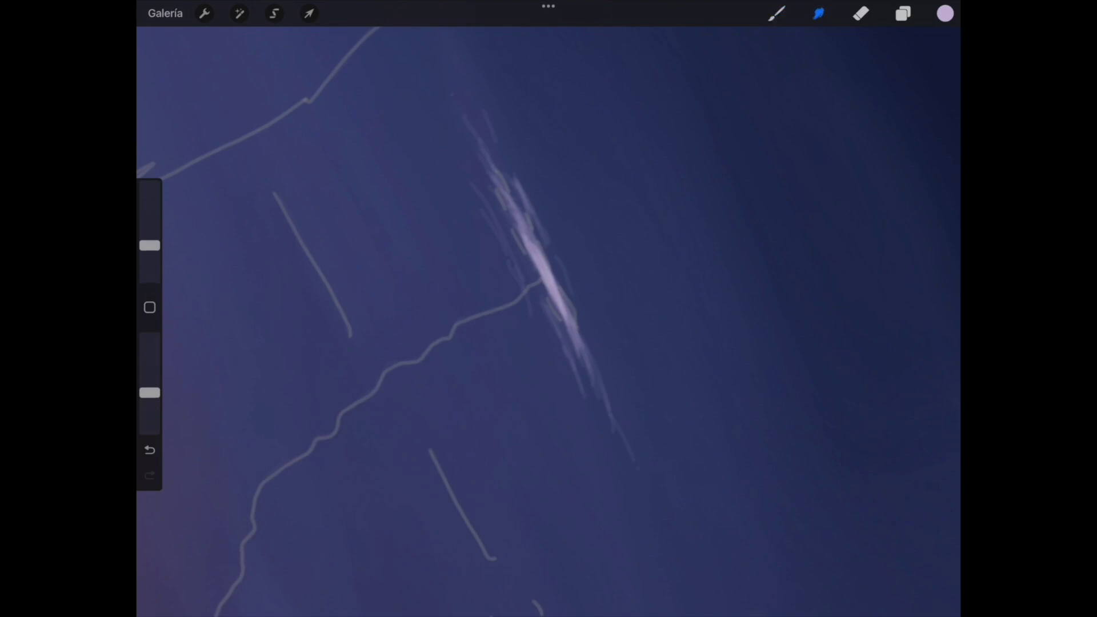
# Smudge the lavender streak at 2 % size so it tapers into a soft glow.
pyautogui.moveTo(149, 245); pyautogui.dragTo(149, 265)
pyautogui.moveTo(505, 197); pyautogui.dragTo(537, 257)
pyautogui.moveTo(517, 216); pyautogui.dragTo(586, 383)
pyautogui.scroll(-2, 548, 309)
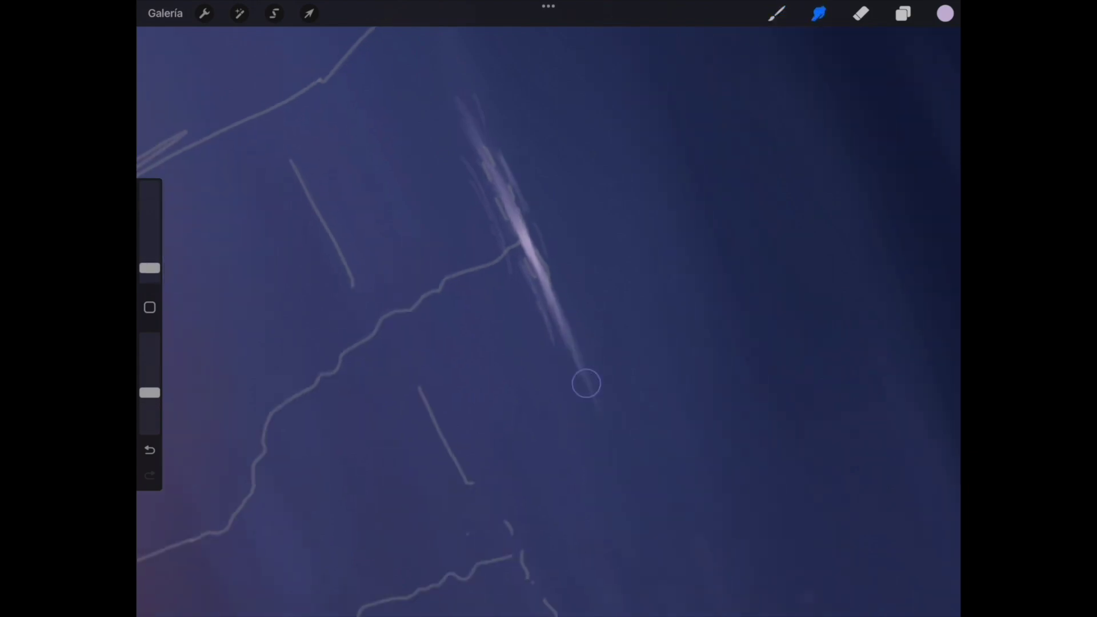
pyautogui.moveTo(486, 111)
pyautogui.mouseDown()
pyautogui.moveTo(497, 127)
pyautogui.moveTo(465, 166)
pyautogui.mouseUp()
pyautogui.click(903, 13)
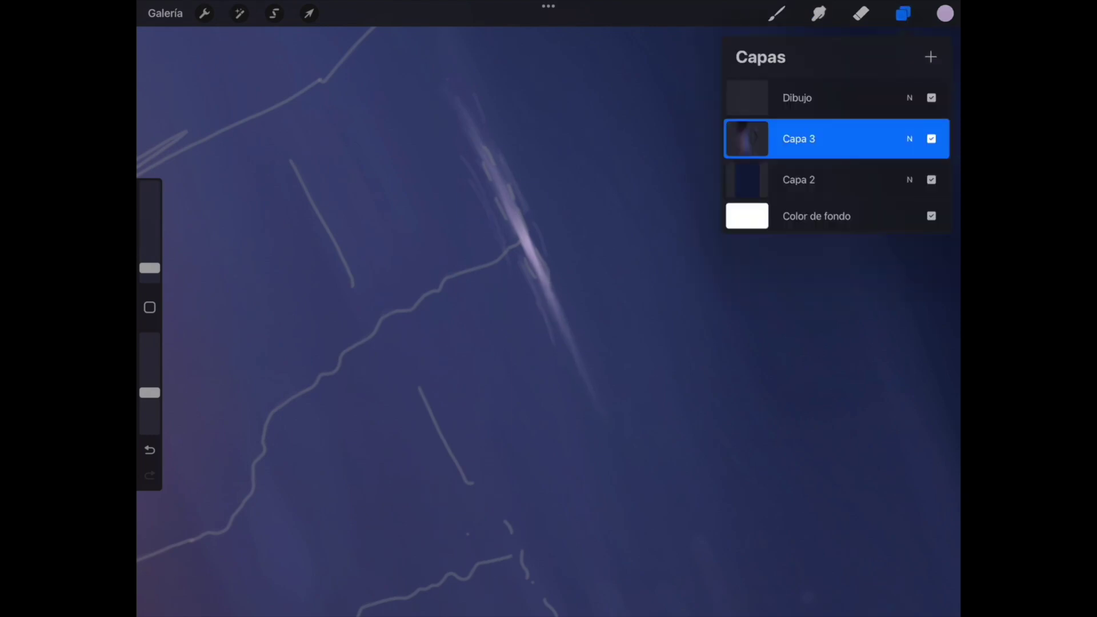
pyautogui.click(431, 259)
pyautogui.scroll(-5, 548, 319)
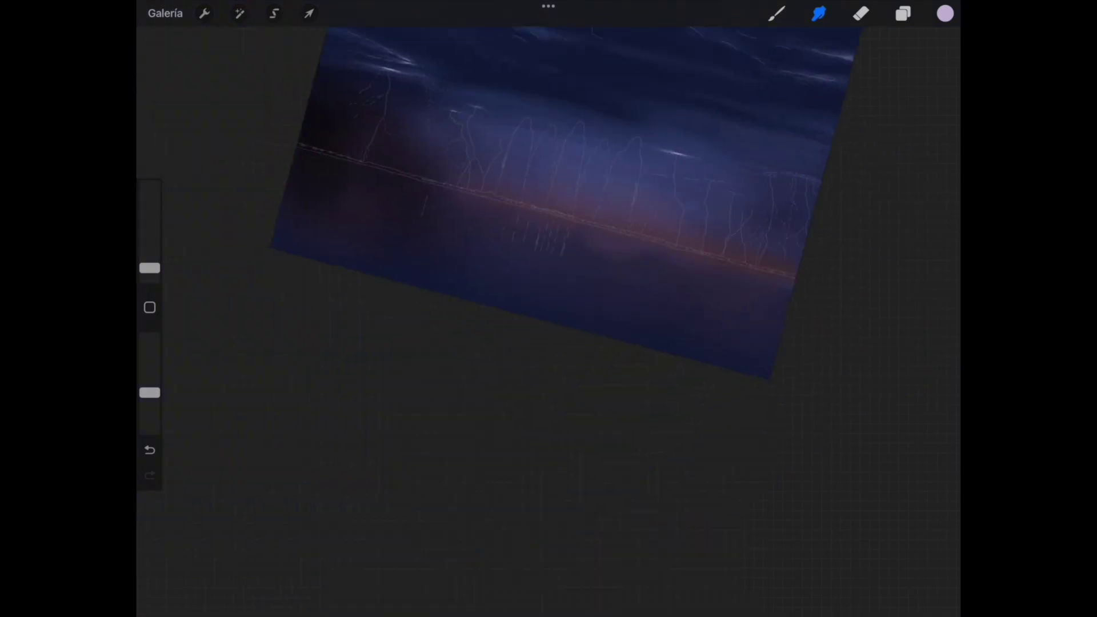
# Return to the brush and paint lavender strokes along the dashed edge.
pyautogui.press('b')
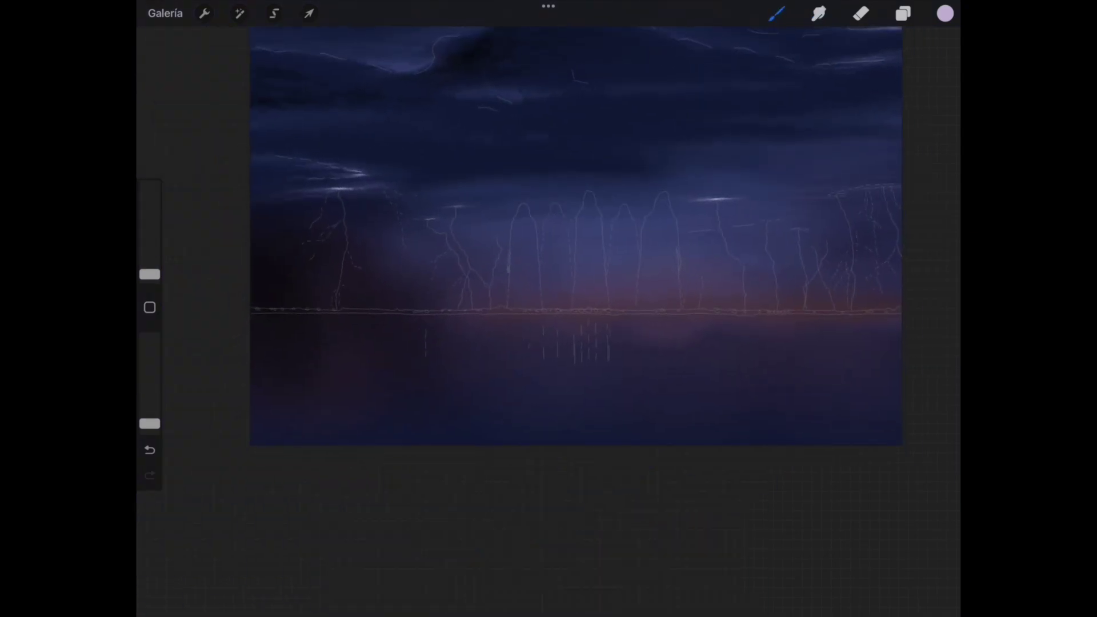
pyautogui.scroll(5, 548, 320)
pyautogui.scroll(5, 548, 320)
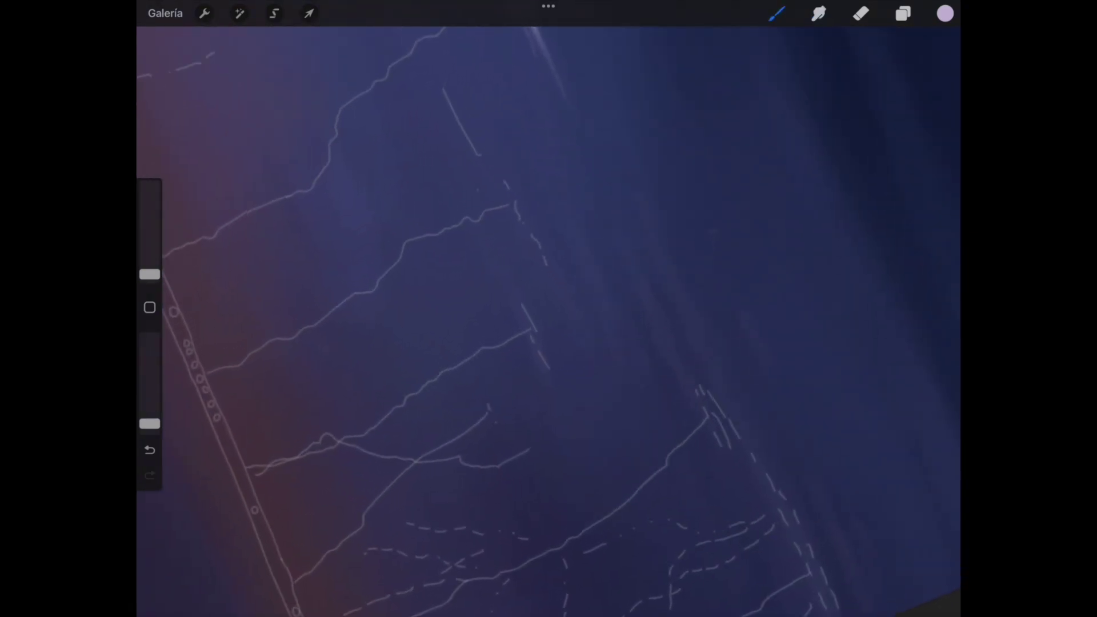
pyautogui.moveTo(529, 226); pyautogui.dragTo(498, 161)
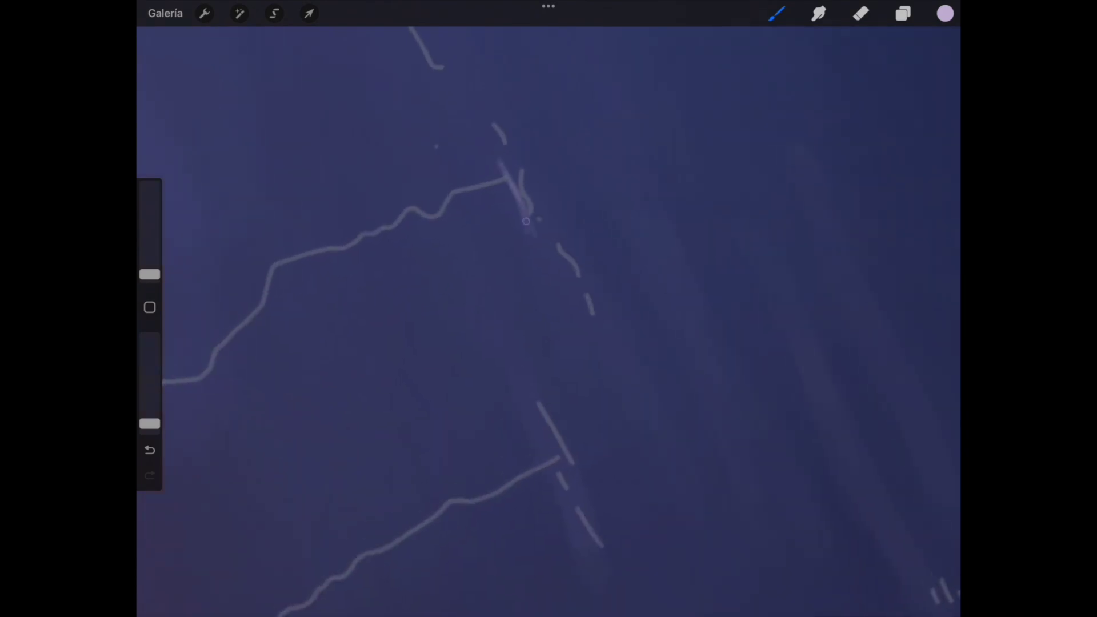
pyautogui.moveTo(531, 212); pyautogui.dragTo(481, 89)
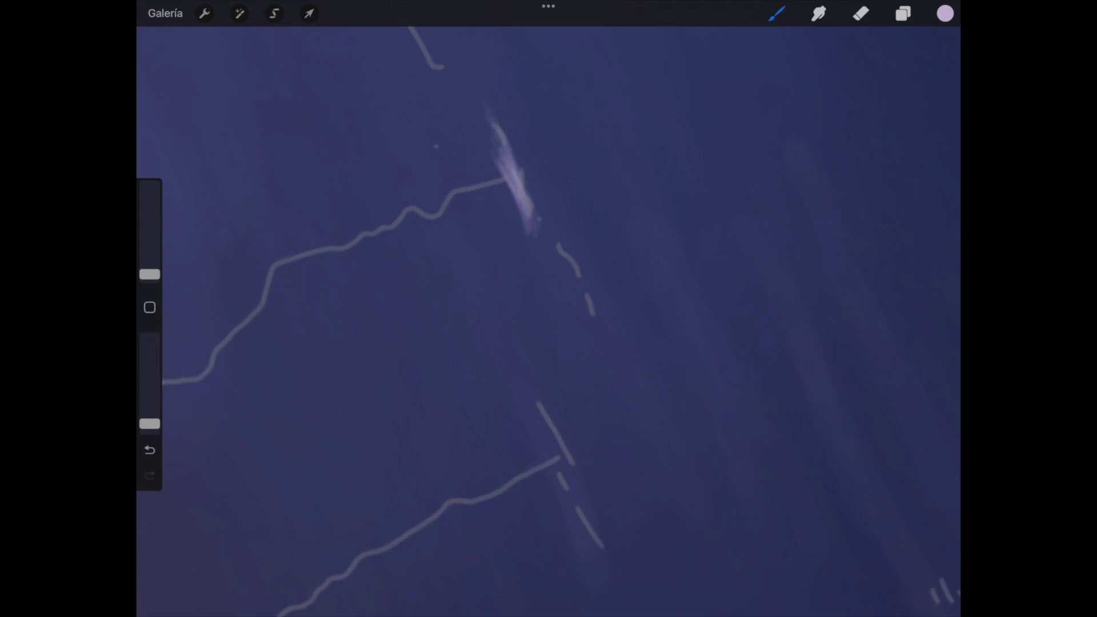
pyautogui.moveTo(570, 266)
pyautogui.mouseDown()
pyautogui.moveTo(538, 203)
pyautogui.moveTo(571, 283)
pyautogui.mouseUp()
pyautogui.moveTo(486, 109); pyautogui.dragTo(465, 66)
# Add faint parallel lavender strokes beside the main smear.
pyautogui.moveTo(540, 175); pyautogui.dragTo(566, 229)
pyautogui.moveTo(500, 83); pyautogui.dragTo(526, 128)
pyautogui.moveTo(572, 240); pyautogui.dragTo(595, 295)
pyautogui.moveTo(553, 263); pyautogui.dragTo(578, 325)
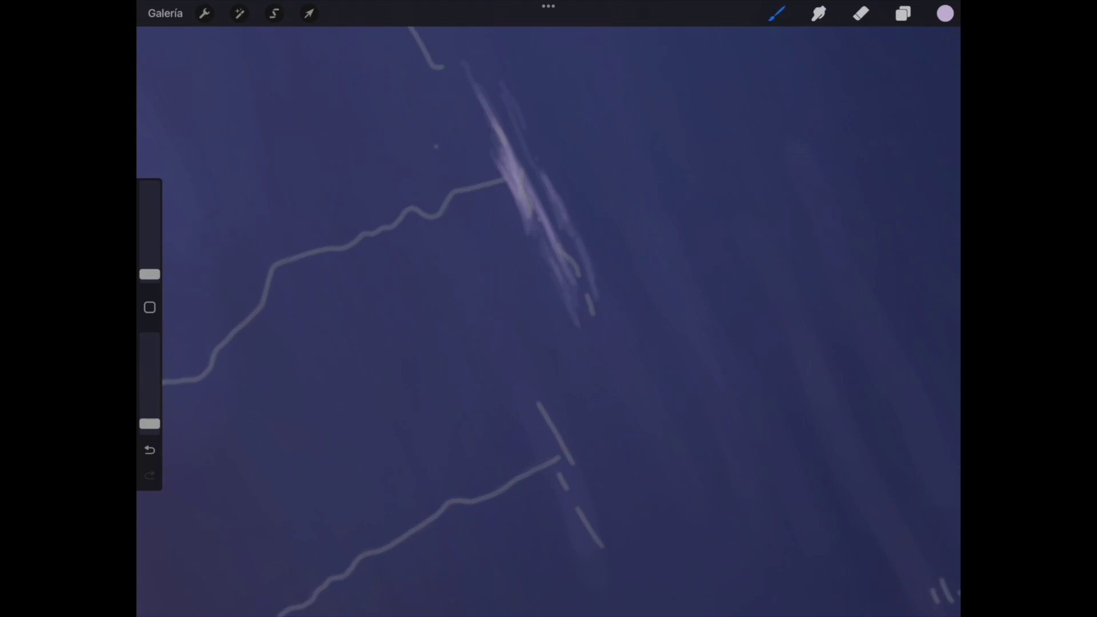
pyautogui.moveTo(498, 191); pyautogui.dragTo(517, 237)
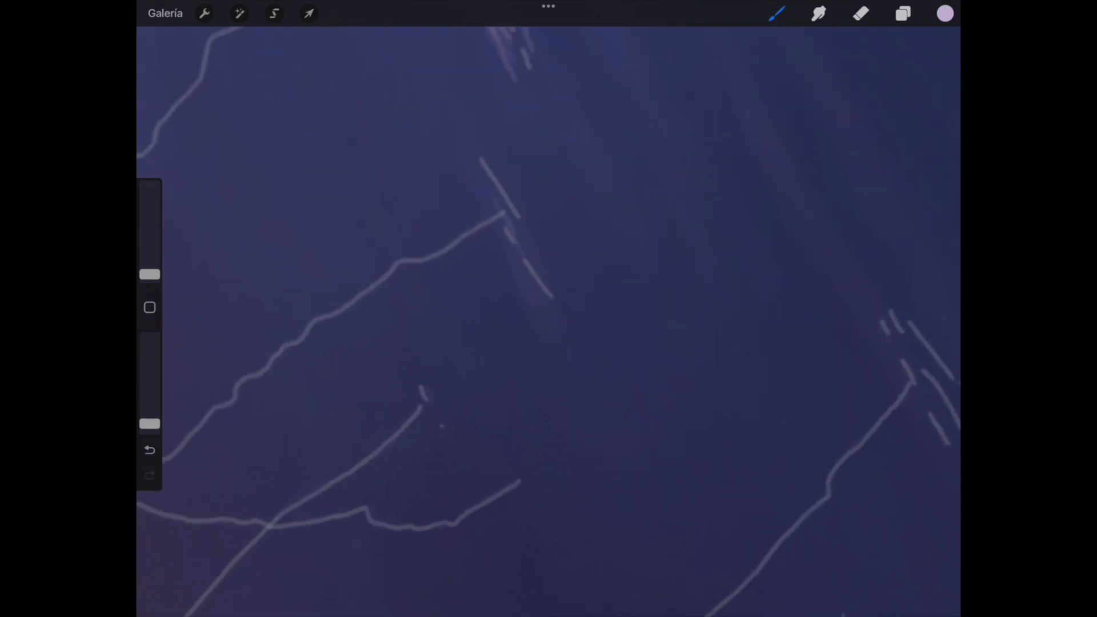
# Build up the diagonal light smear and extend it up-left and downward.
pyautogui.moveTo(495, 197); pyautogui.dragTo(510, 220)
pyautogui.moveTo(479, 163); pyautogui.dragTo(530, 247)
pyautogui.moveTo(496, 191); pyautogui.dragTo(514, 221)
pyautogui.moveTo(466, 159); pyautogui.dragTo(511, 221)
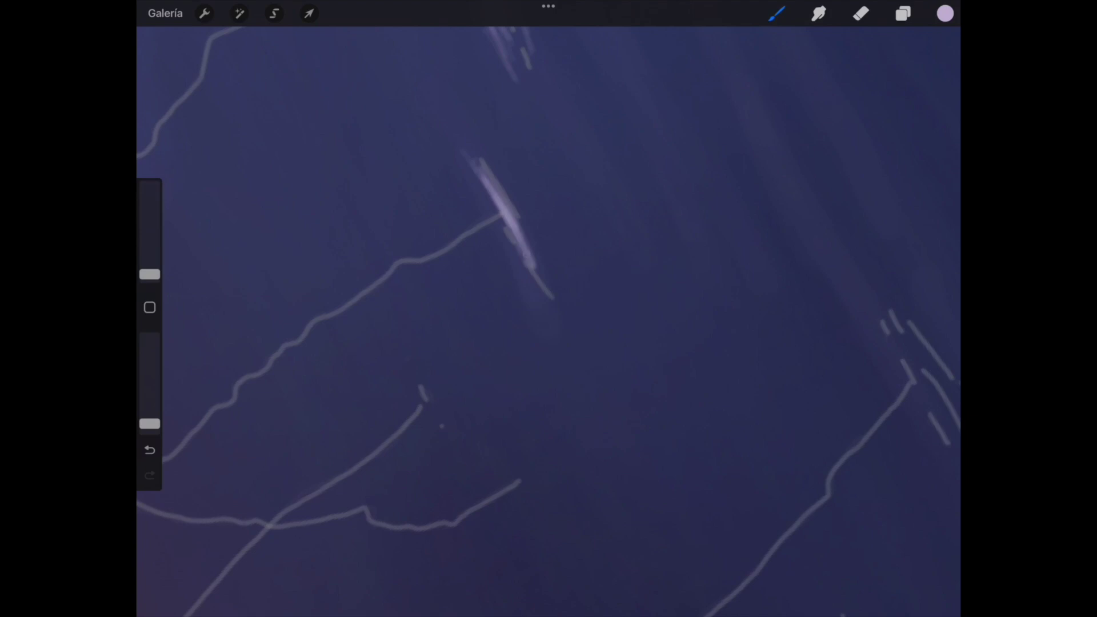
pyautogui.moveTo(457, 130)
pyautogui.mouseDown()
pyautogui.moveTo(505, 220)
pyautogui.moveTo(471, 159)
pyautogui.mouseUp()
pyautogui.moveTo(429, 94); pyautogui.dragTo(451, 126)
pyautogui.moveTo(521, 228); pyautogui.dragTo(609, 394)
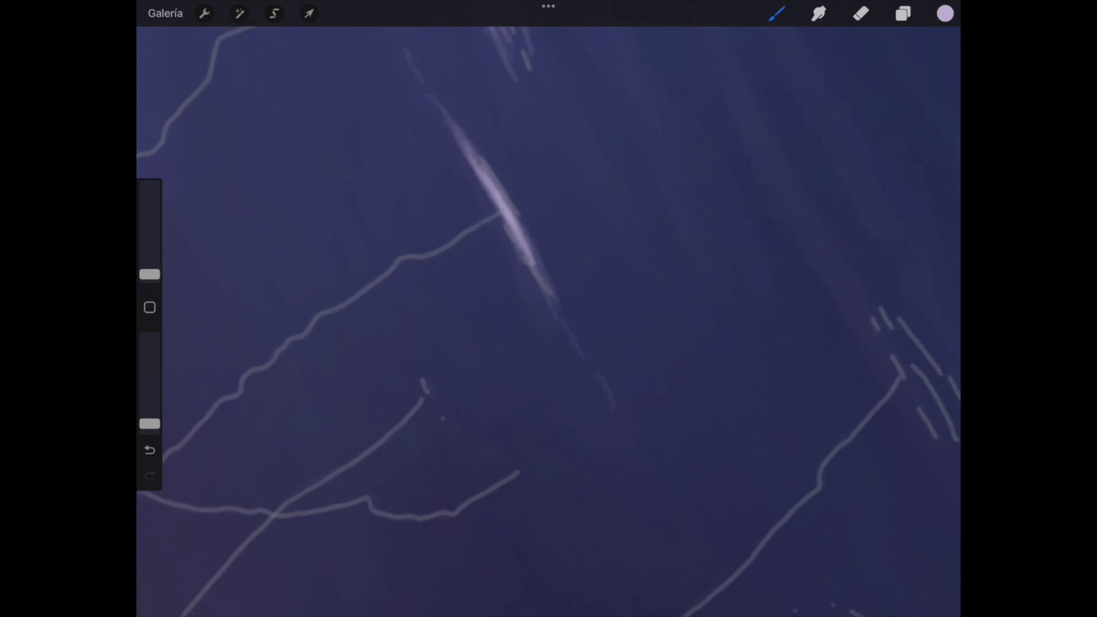
# Rotate the canvas onto the horizon lines and paint a soft streak along the dashed edge.
pyautogui.scroll(-5, 549, 308)
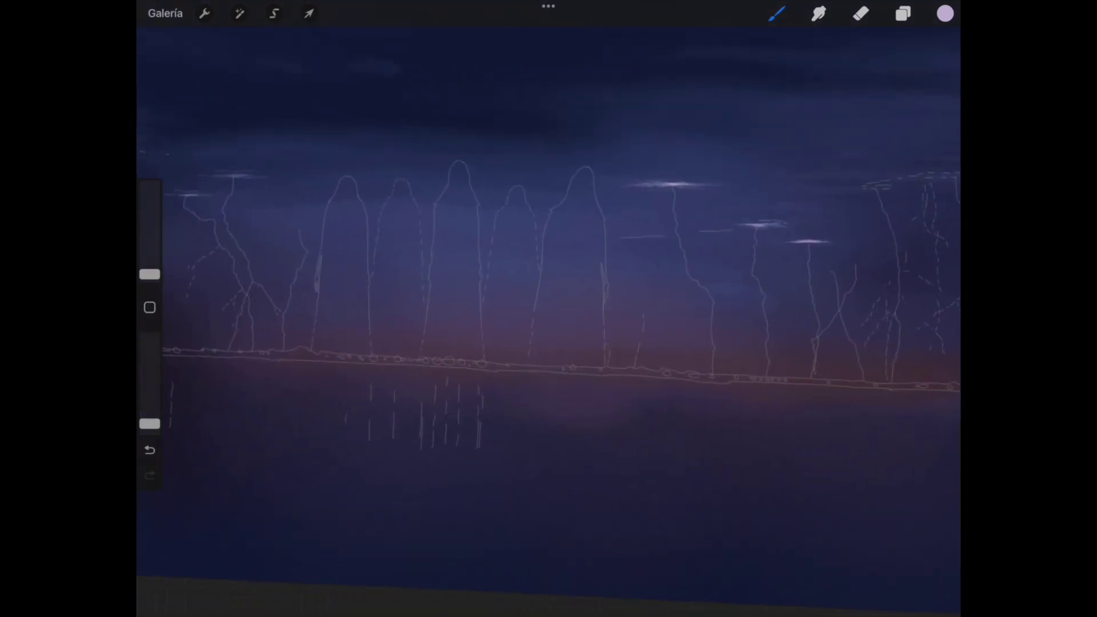
pyautogui.moveTo(548, 308); pyautogui.dragTo(628, 400)
pyautogui.moveTo(549, 309); pyautogui.dragTo(514, 343)
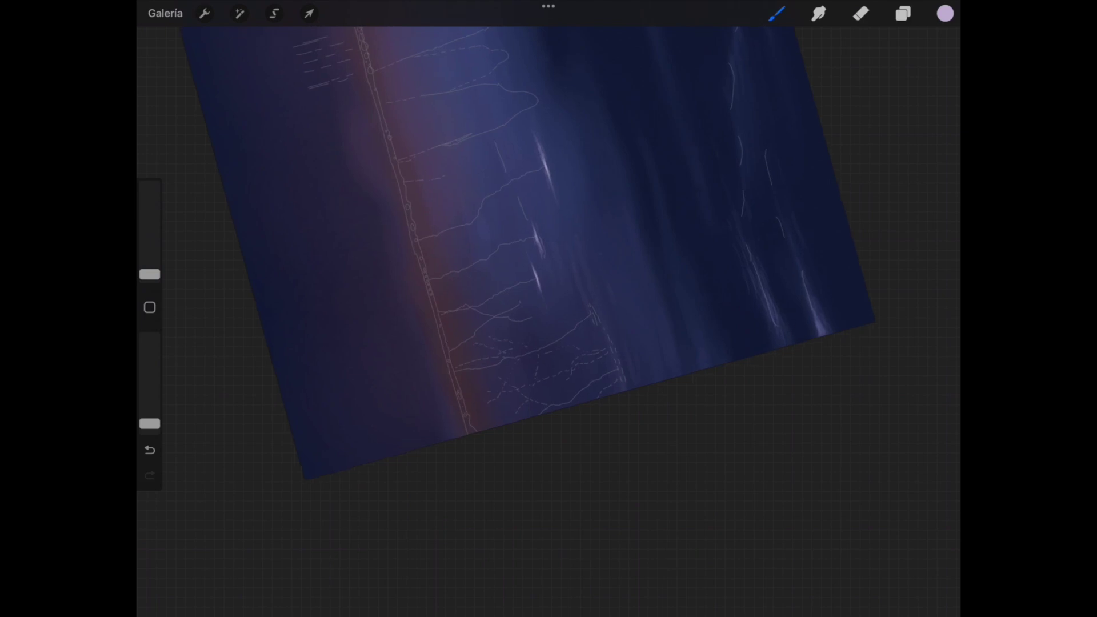
pyautogui.scroll(5, 549, 308)
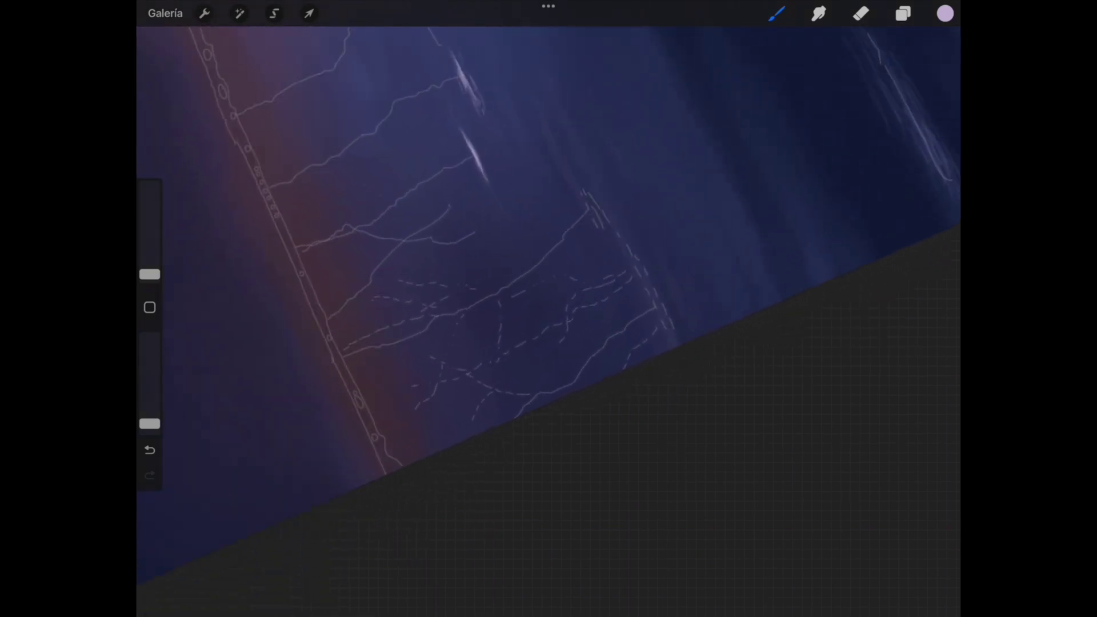
pyautogui.scroll(5, 549, 309)
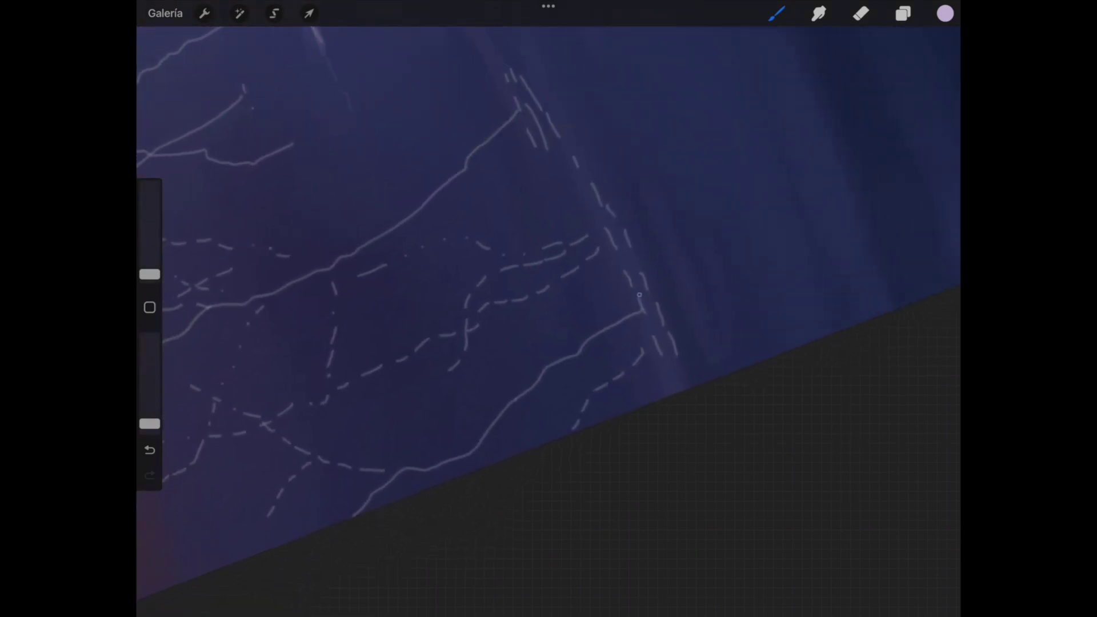
pyautogui.moveTo(630, 283)
pyautogui.mouseDown()
pyautogui.moveTo(644, 306)
pyautogui.moveTo(626, 258)
pyautogui.moveTo(649, 303)
pyautogui.mouseUp()
pyautogui.moveTo(631, 263); pyautogui.dragTo(649, 298)
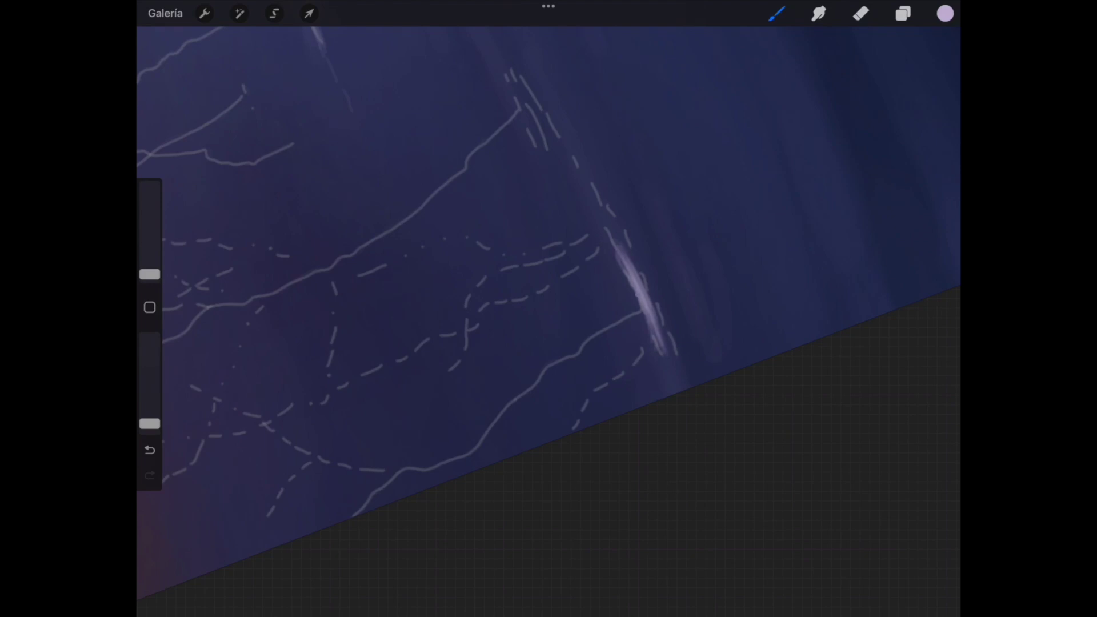
pyautogui.moveTo(637, 273); pyautogui.dragTo(611, 224)
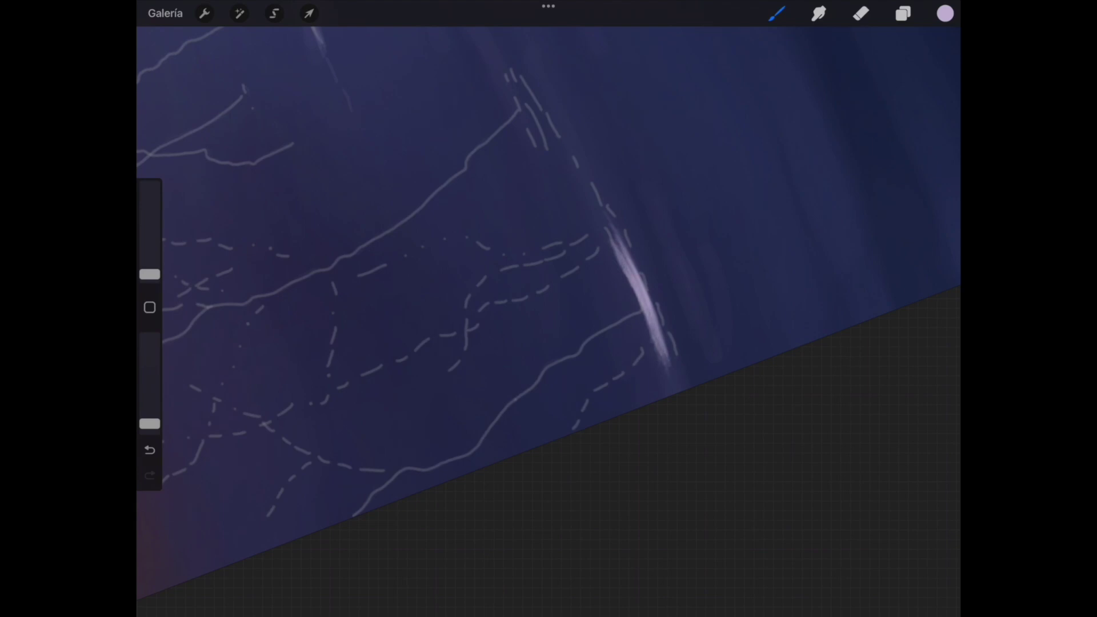
# Brighten the streak's lower, upper and middle parts, adding faint strokes to its right.
pyautogui.moveTo(668, 355)
pyautogui.mouseDown()
pyautogui.moveTo(682, 382)
pyautogui.moveTo(669, 372)
pyautogui.mouseUp()
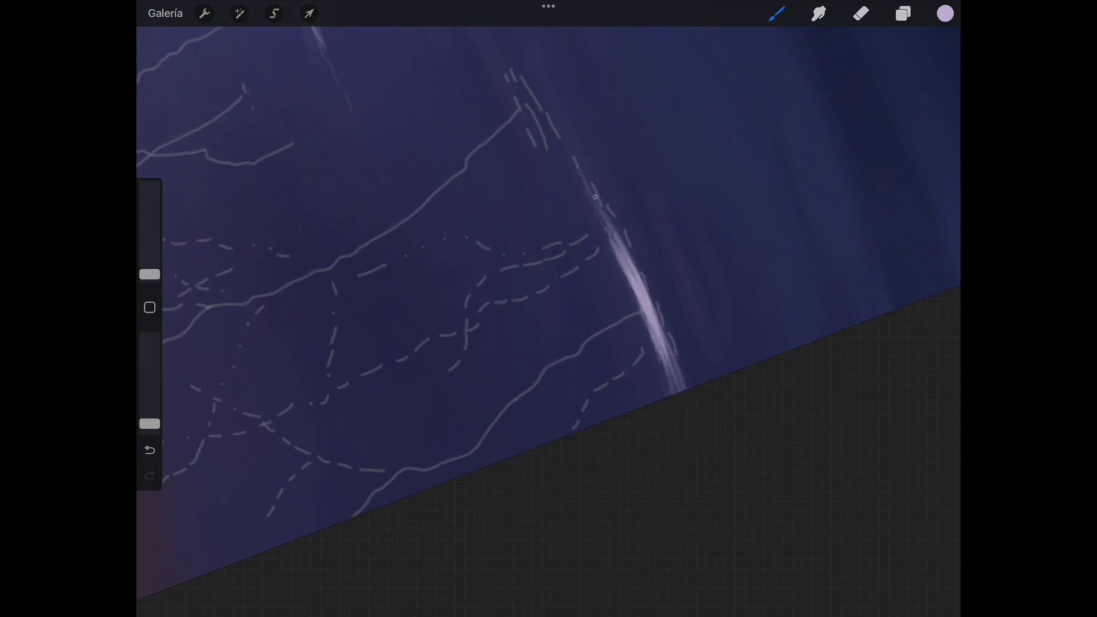
pyautogui.moveTo(585, 179); pyautogui.dragTo(606, 218)
pyautogui.moveTo(582, 158); pyautogui.dragTo(606, 204)
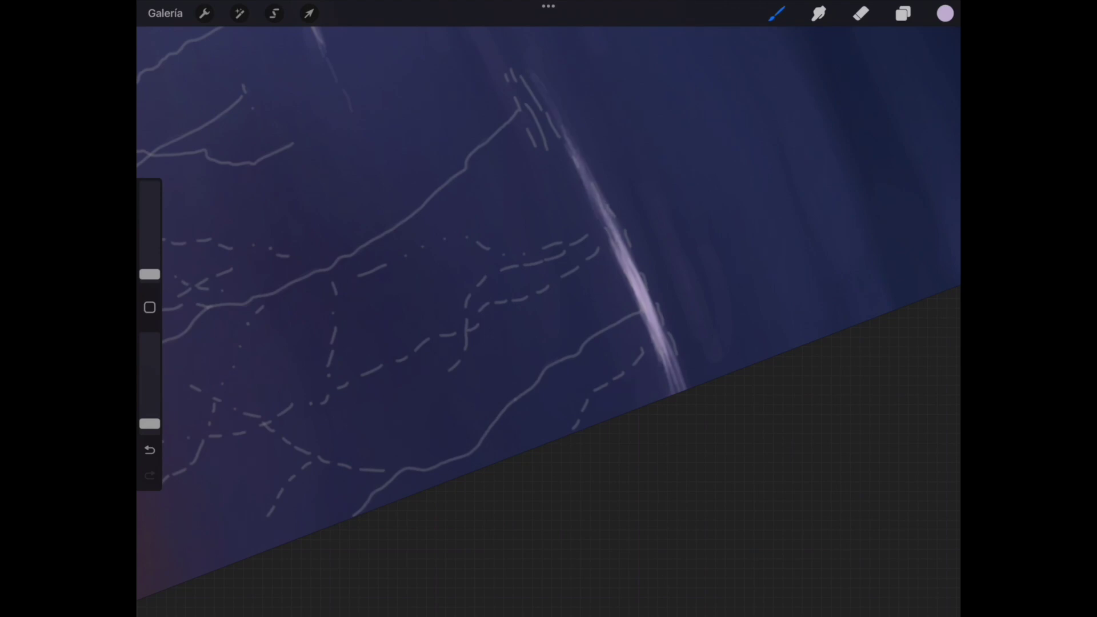
pyautogui.moveTo(599, 231); pyautogui.dragTo(626, 300)
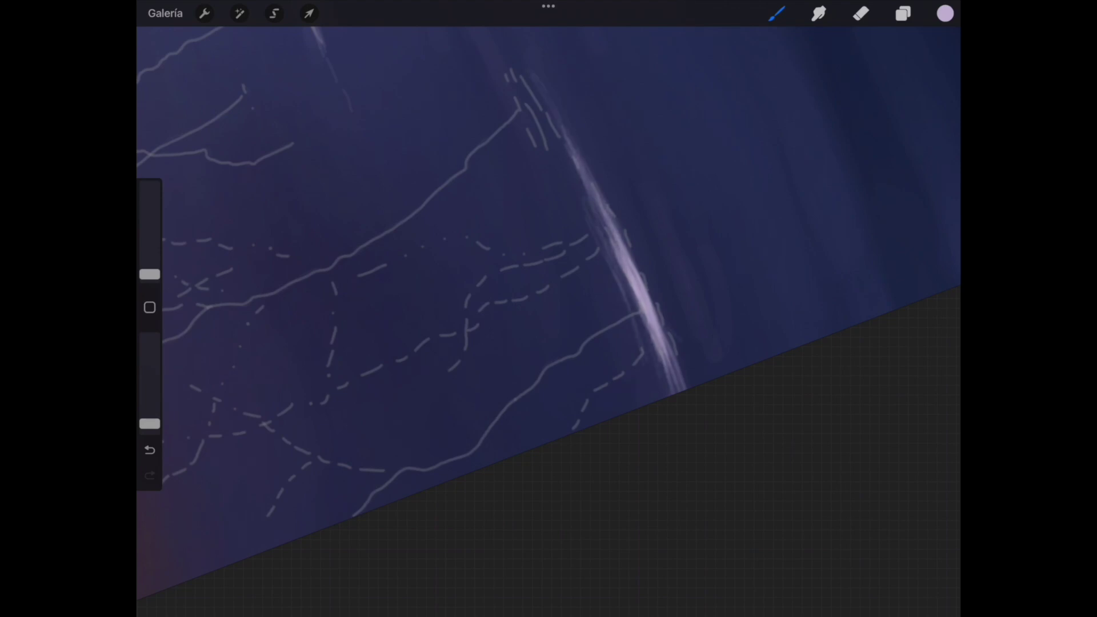
pyautogui.moveTo(683, 319); pyautogui.dragTo(702, 359)
pyautogui.moveTo(655, 251); pyautogui.dragTo(693, 367)
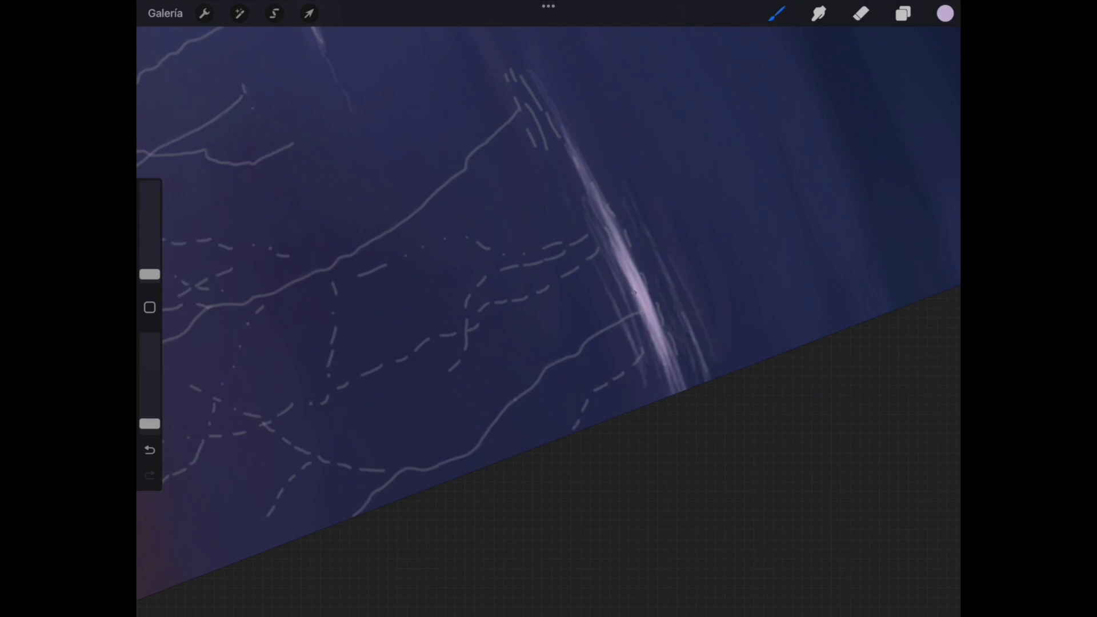
# Paint thin light streaks along a hooded figure's edge and near the line's peak.
pyautogui.scroll(3, 634, 292)
pyautogui.moveTo(569, 246)
pyautogui.mouseDown()
pyautogui.moveTo(575, 279)
pyautogui.moveTo(561, 235)
pyautogui.moveTo(574, 259)
pyautogui.mouseUp()
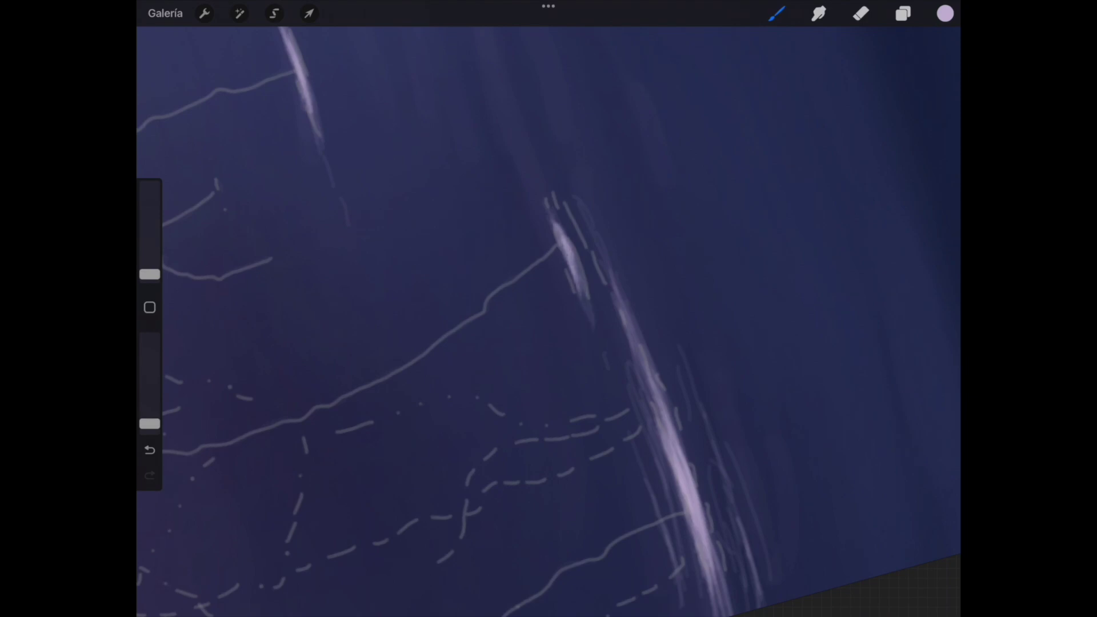
pyautogui.moveTo(589, 302); pyautogui.dragTo(607, 367)
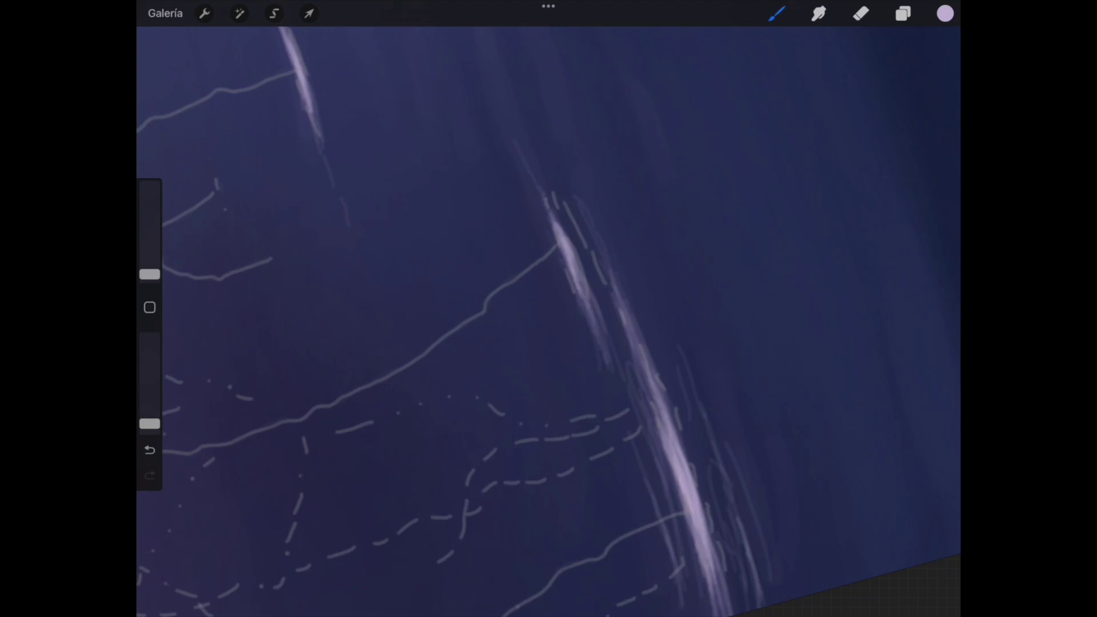
pyautogui.moveTo(545, 149); pyautogui.dragTo(588, 252)
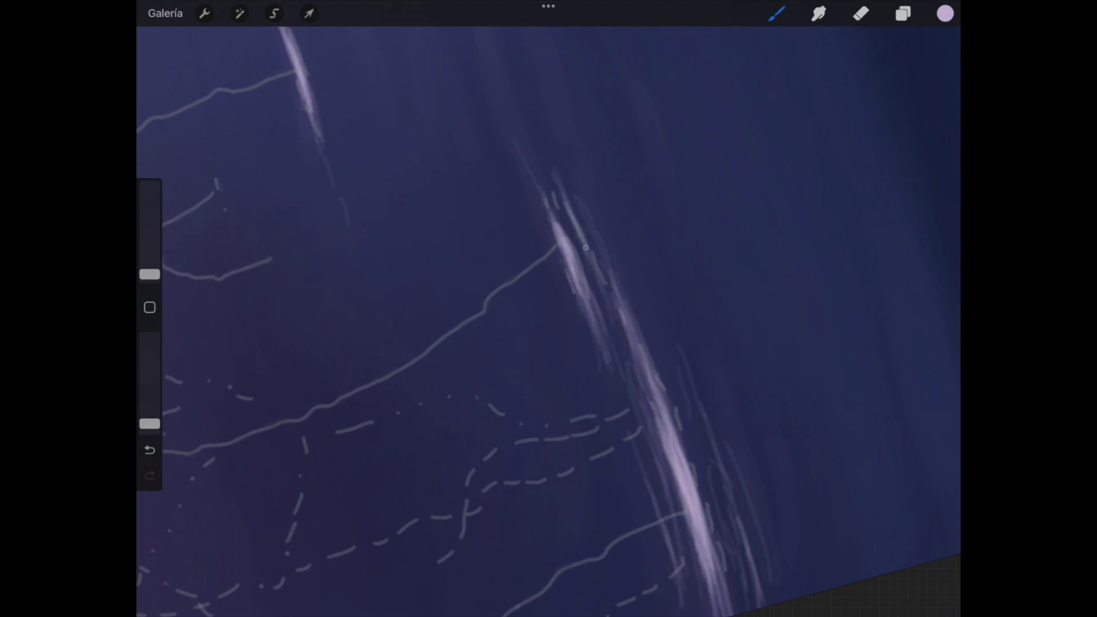
pyautogui.scroll(-5, 549, 309)
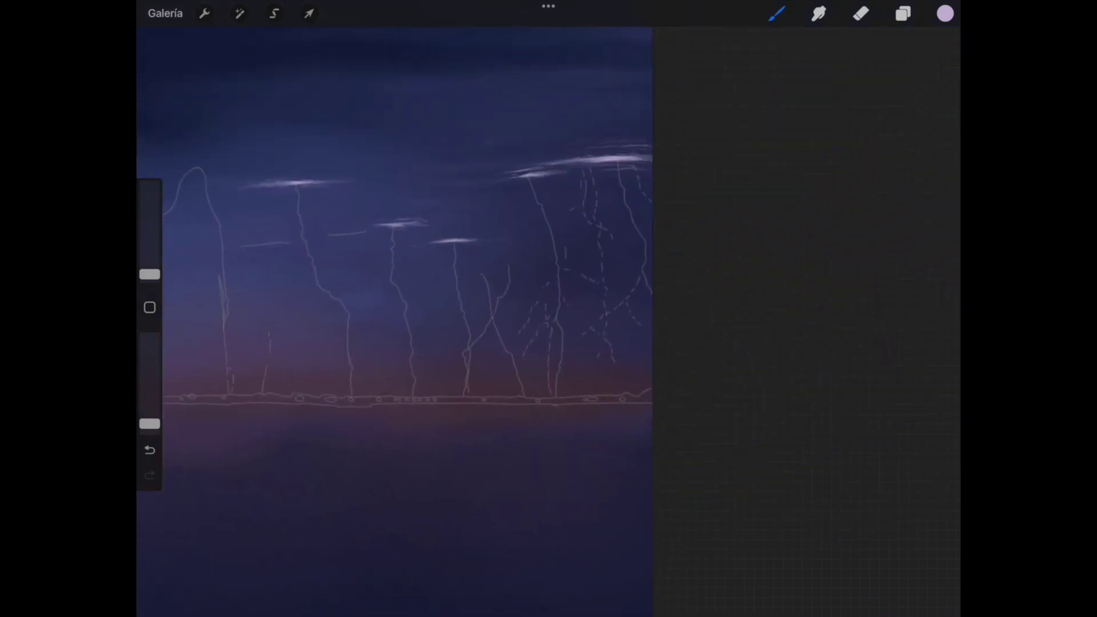
# Zoom in, select Smudge, and show the layers Dibujo, Capa 3 and Capa 2.
pyautogui.scroll(5, 548, 309)
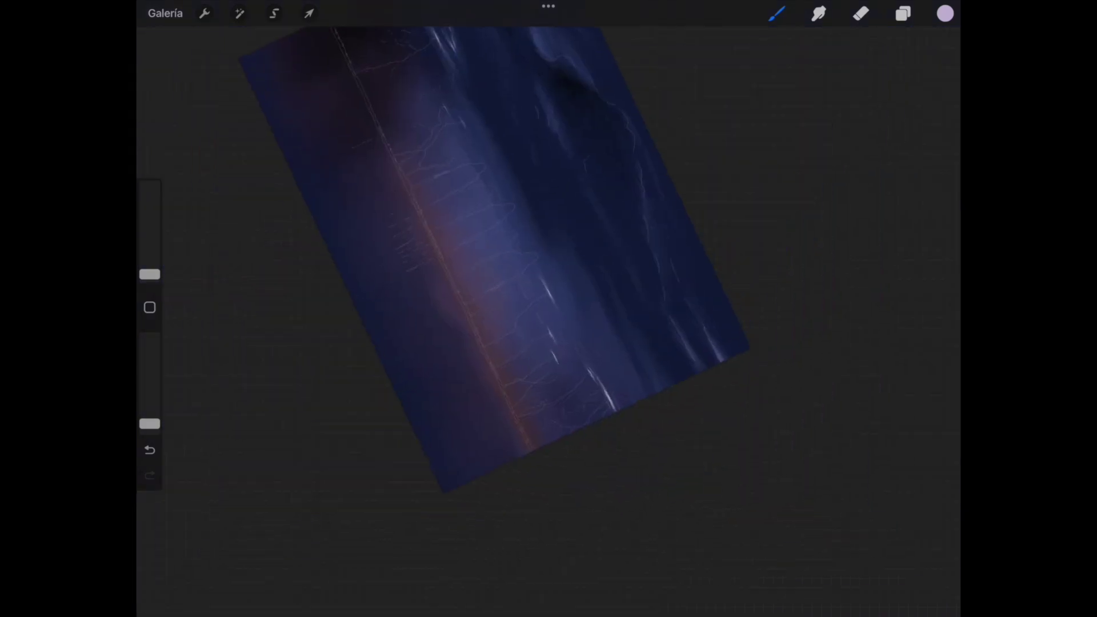
pyautogui.scroll(2, 549, 308)
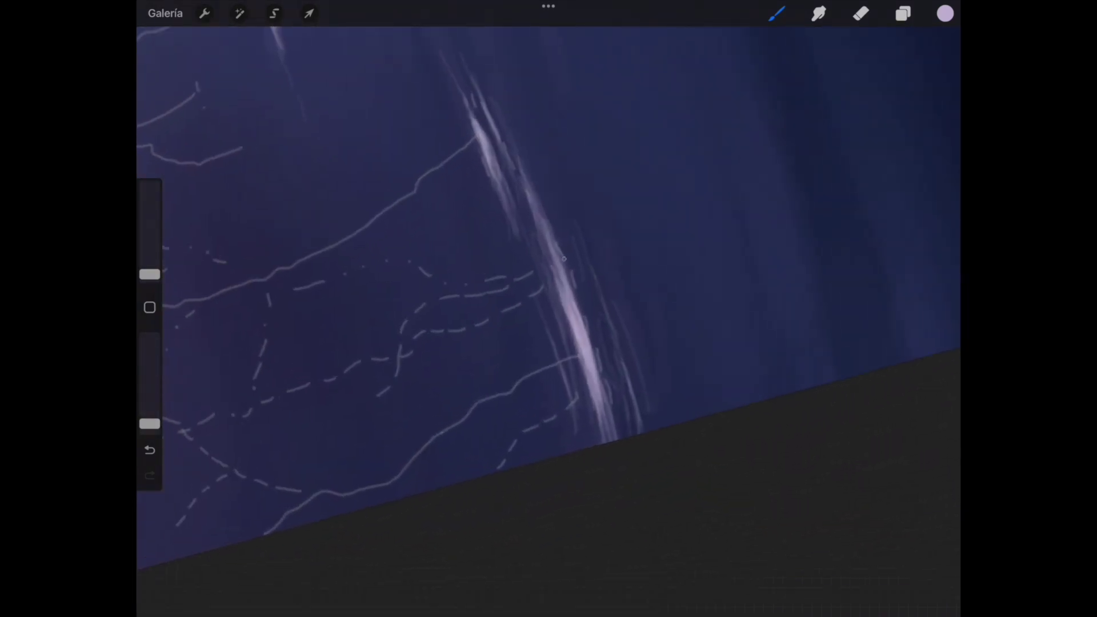
pyautogui.click(819, 13)
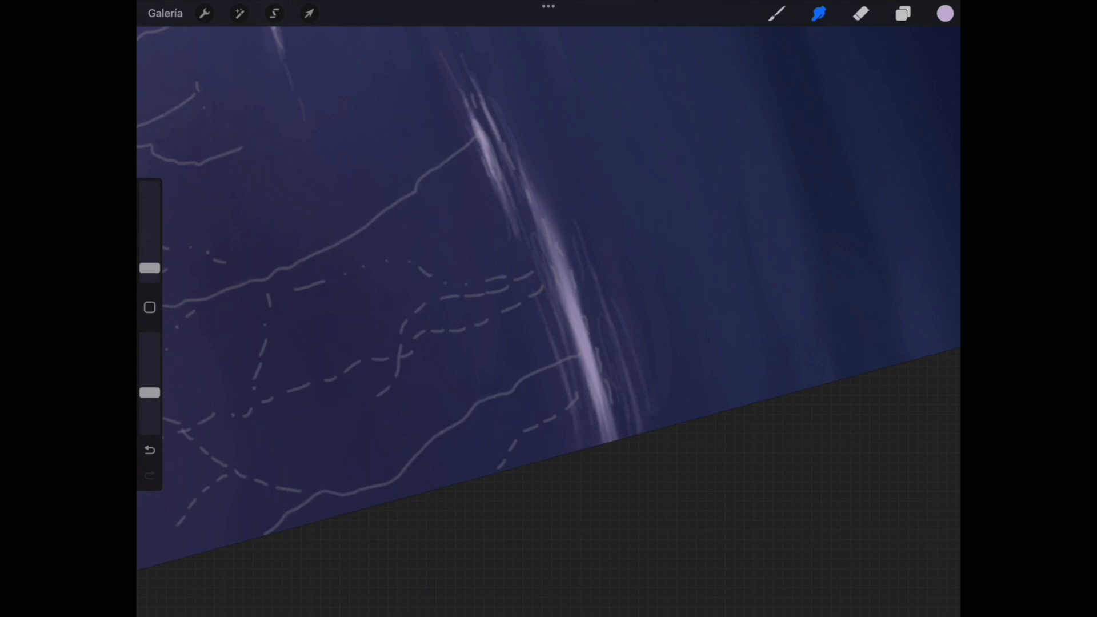
pyautogui.scroll(3, 548, 309)
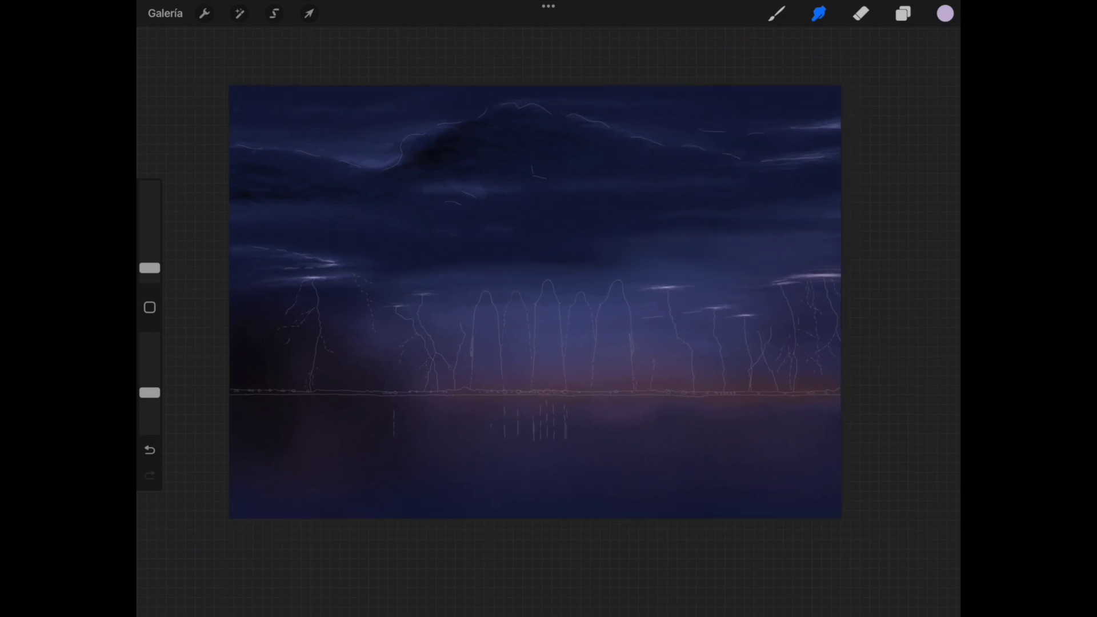
pyautogui.click(904, 14)
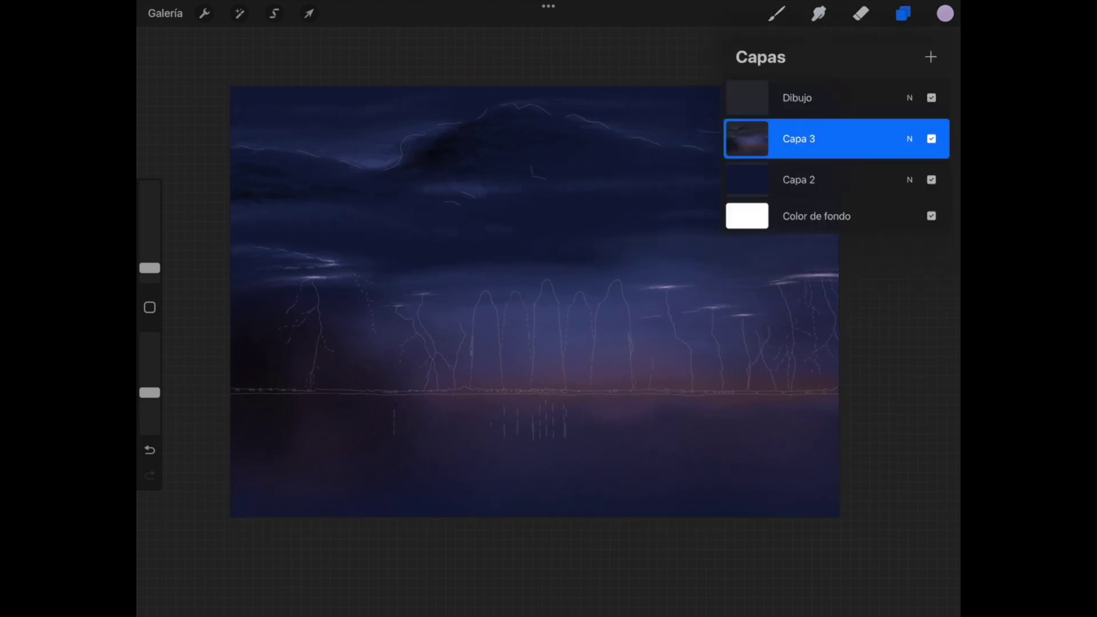
# Hide the Dibujo sketch layer to review the painting, then make it visible again.
pyautogui.click(931, 98)
pyautogui.click(819, 14)
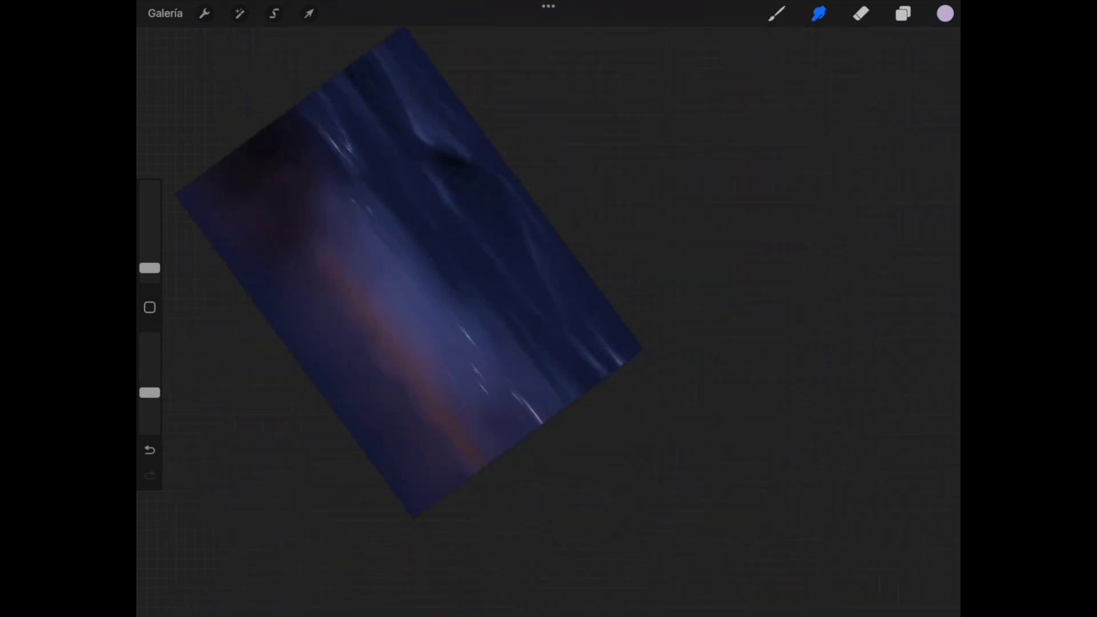
pyautogui.click(904, 13)
pyautogui.click(931, 97)
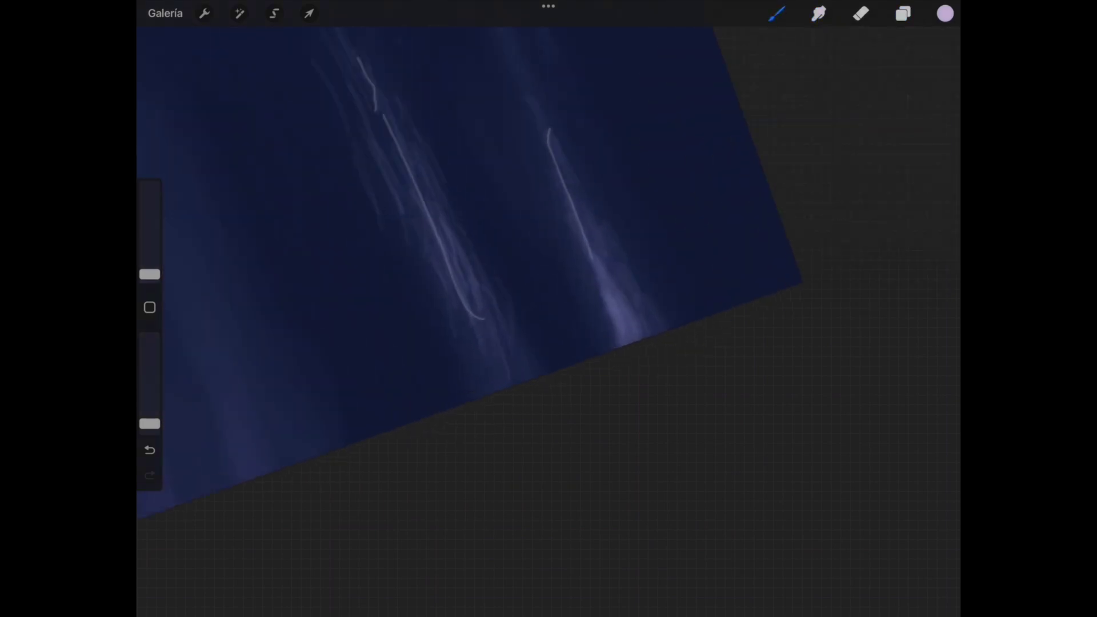
# Paint a fine 1 % lavender streak on the right light beam's lower end.
pyautogui.moveTo(150, 274); pyautogui.dragTo(149, 273)
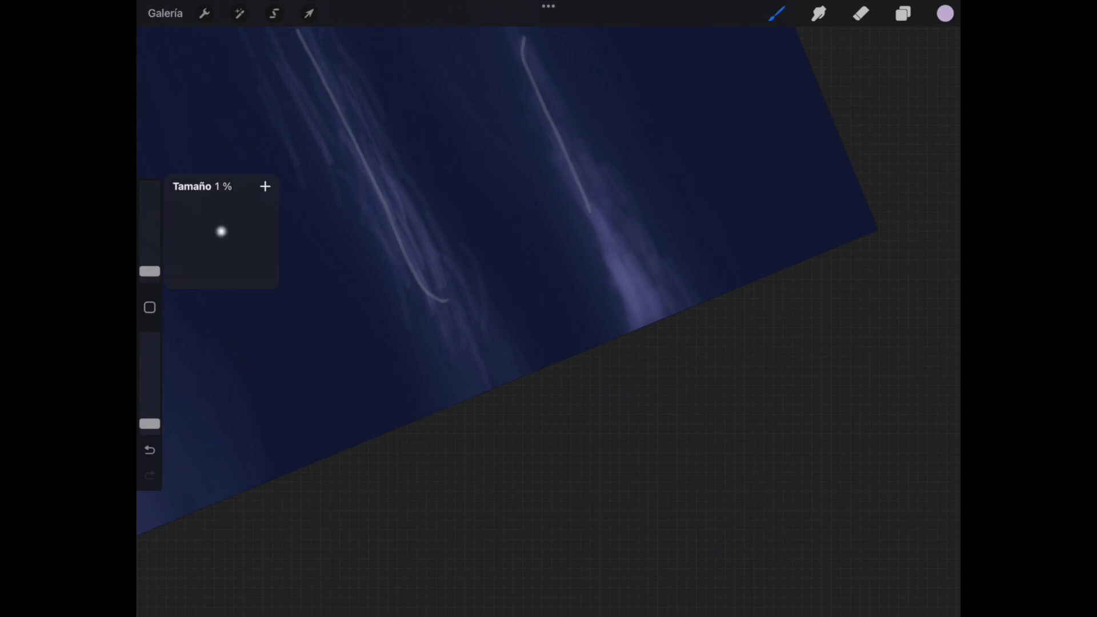
pyautogui.moveTo(633, 300)
pyautogui.mouseDown()
pyautogui.moveTo(652, 321)
pyautogui.moveTo(641, 294)
pyautogui.mouseUp()
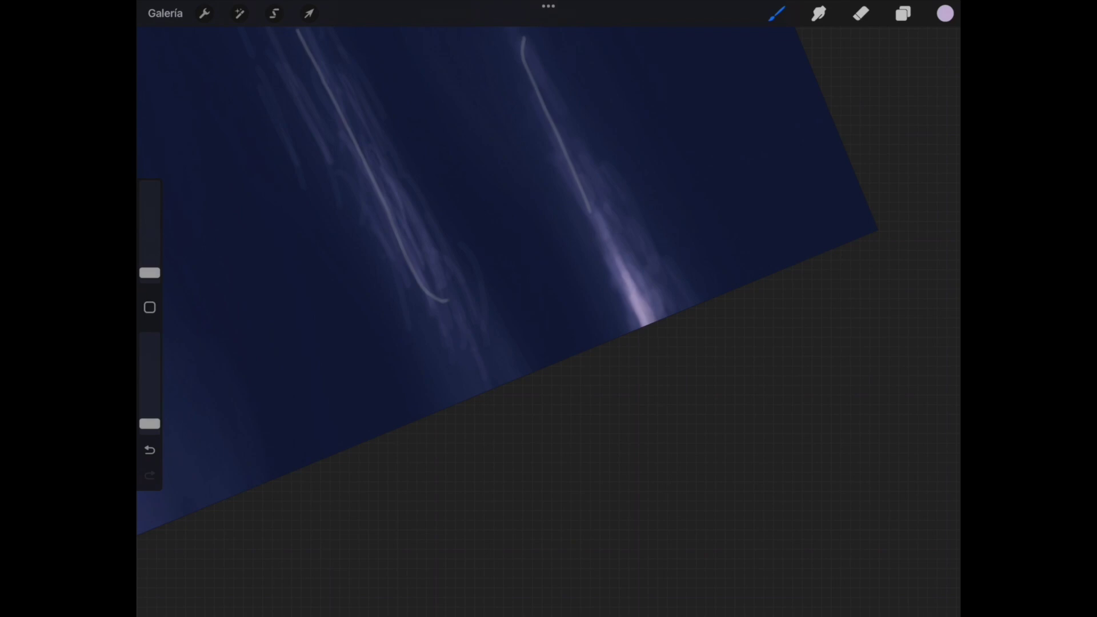
pyautogui.click(818, 14)
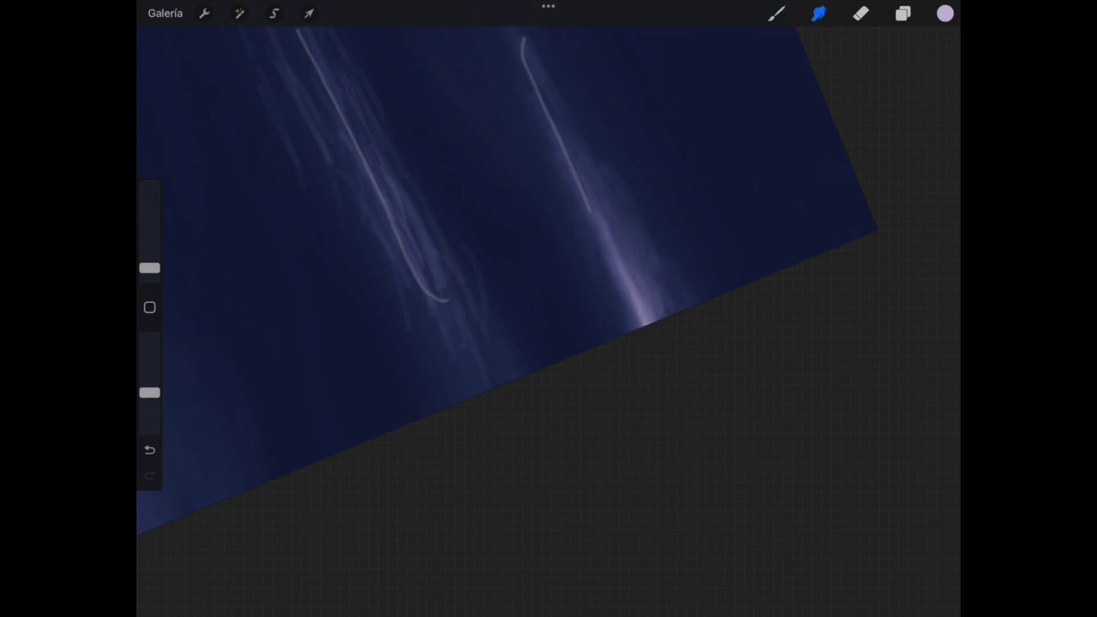
# Recentre the painting and pick a muted purple swatch from the Tormenta palette.
pyautogui.scroll(-5, 548, 309)
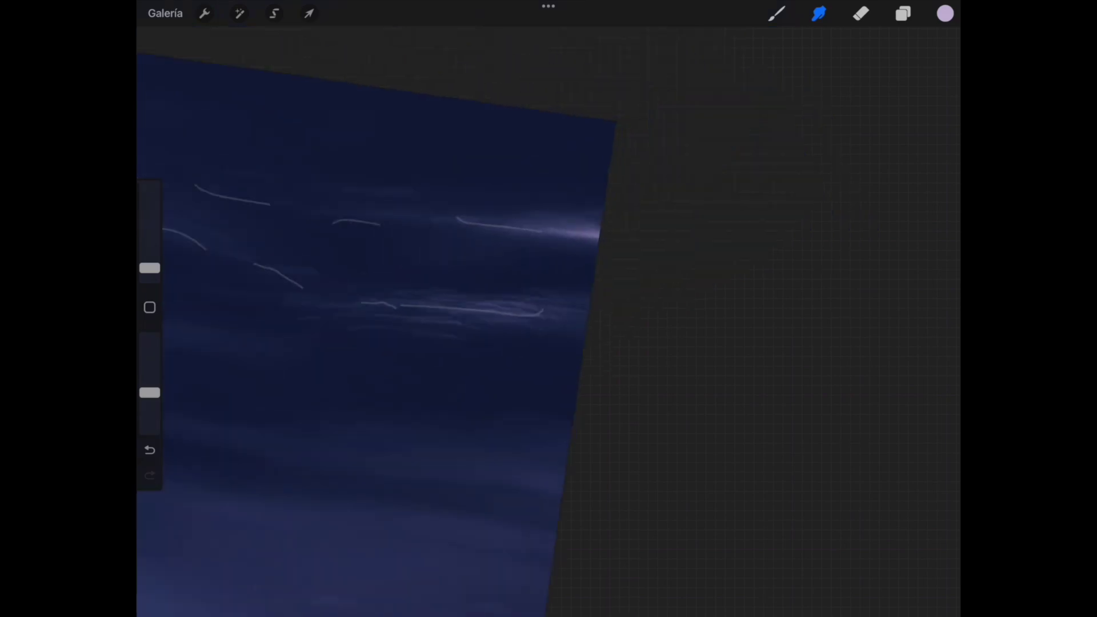
pyautogui.moveTo(529, 303); pyautogui.dragTo(566, 303)
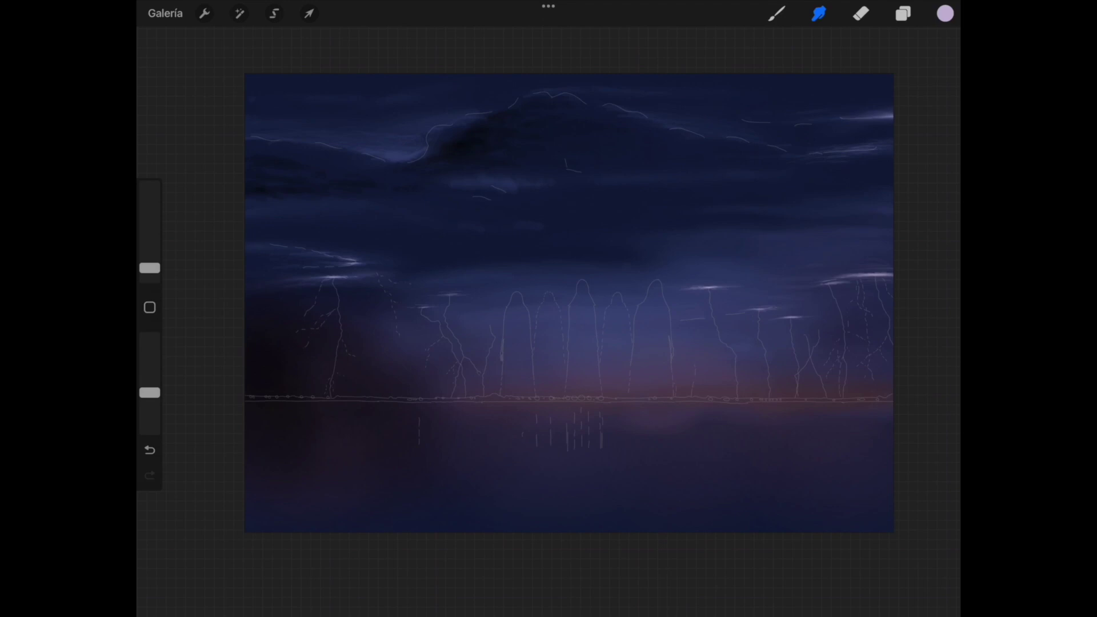
pyautogui.click(945, 13)
pyautogui.click(938, 448)
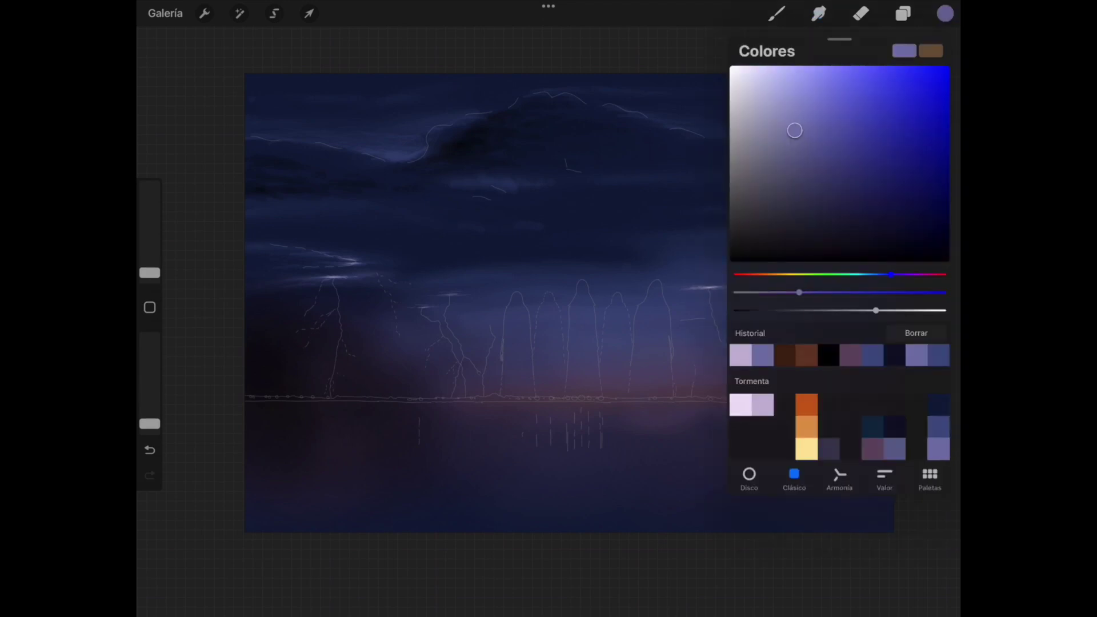
# Paint faint purple strokes near the left canvas edge with the 1 % brush.
pyautogui.click(776, 13)
pyautogui.scroll(5, 549, 309)
pyautogui.scroll(2, 657, 257)
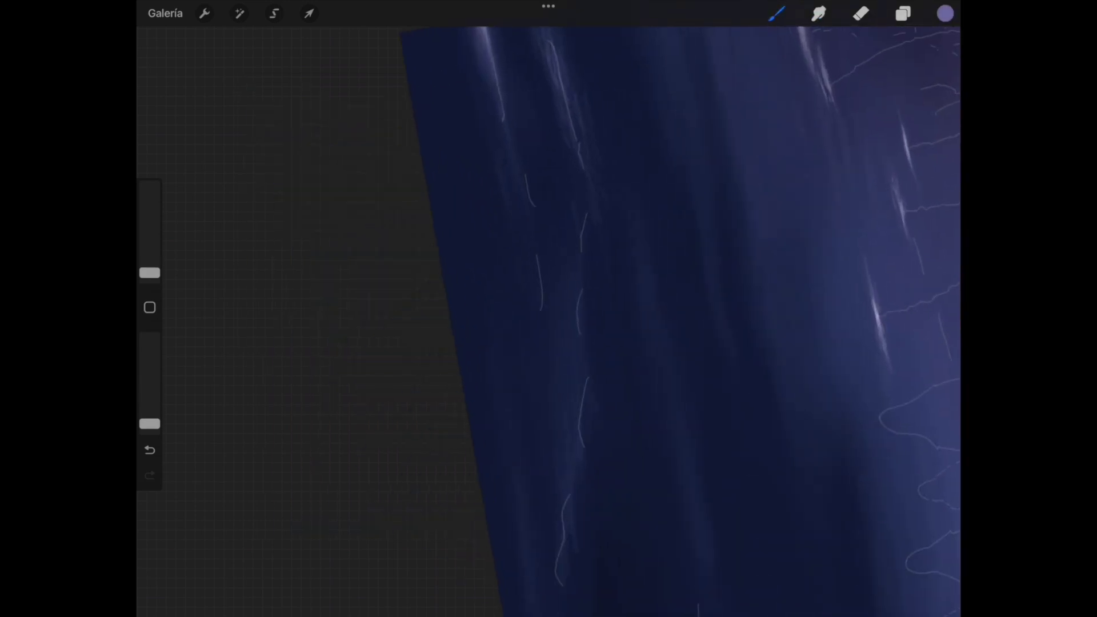
pyautogui.moveTo(149, 272); pyautogui.dragTo(149, 274)
pyautogui.scroll(-2, 686, 320)
pyautogui.scroll(2, 686, 320)
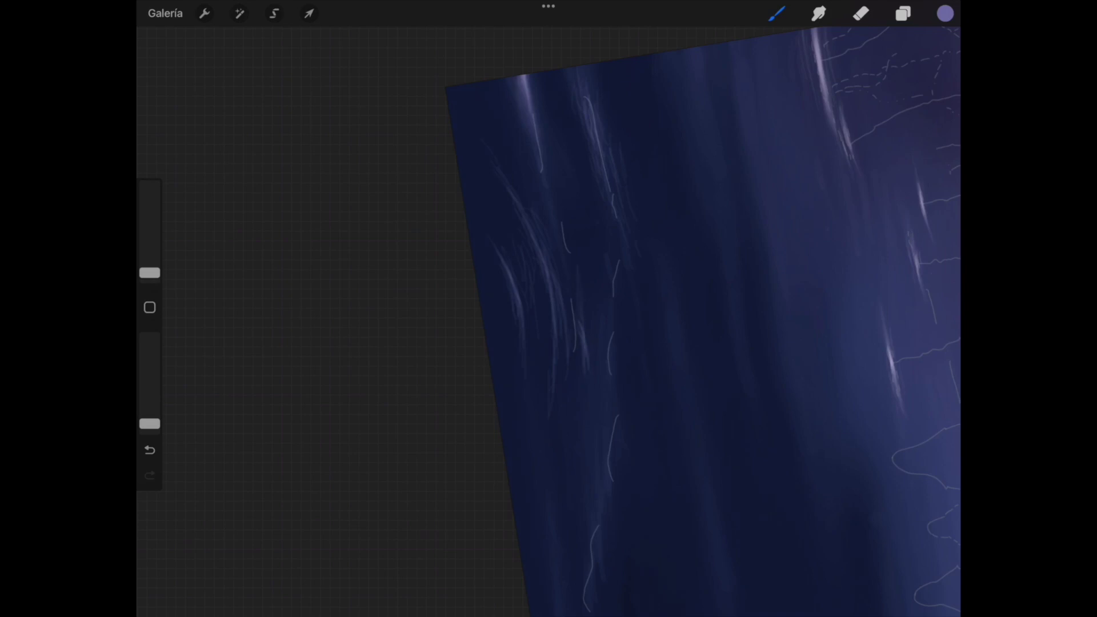
# Blend the purple strokes into the sky with Smudge at 3 % size.
pyautogui.press('s')
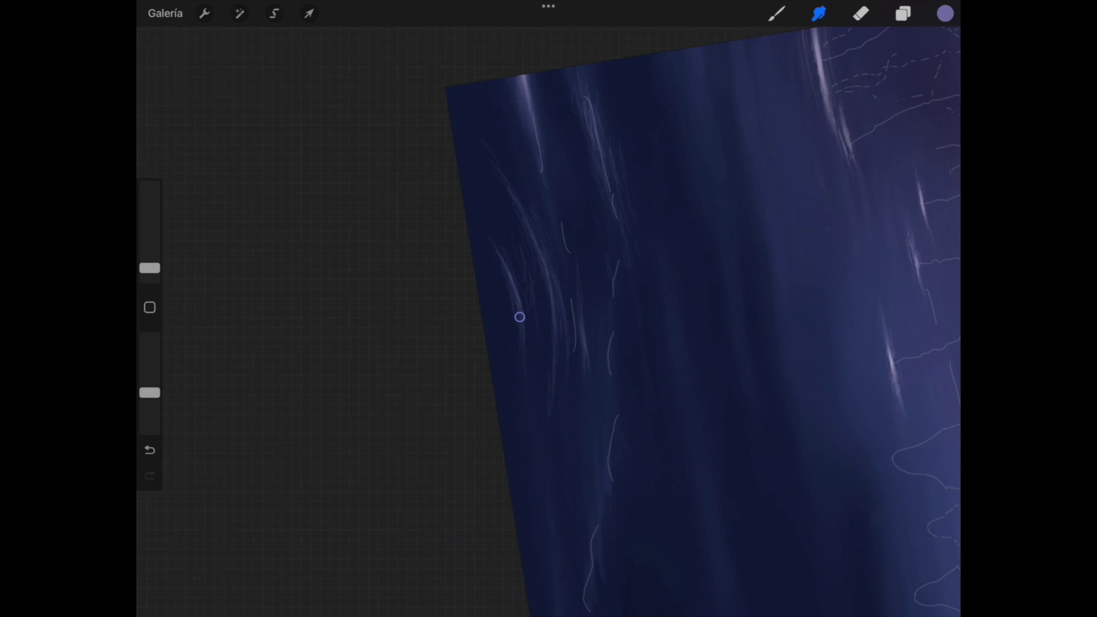
pyautogui.moveTo(150, 268); pyautogui.dragTo(149, 259)
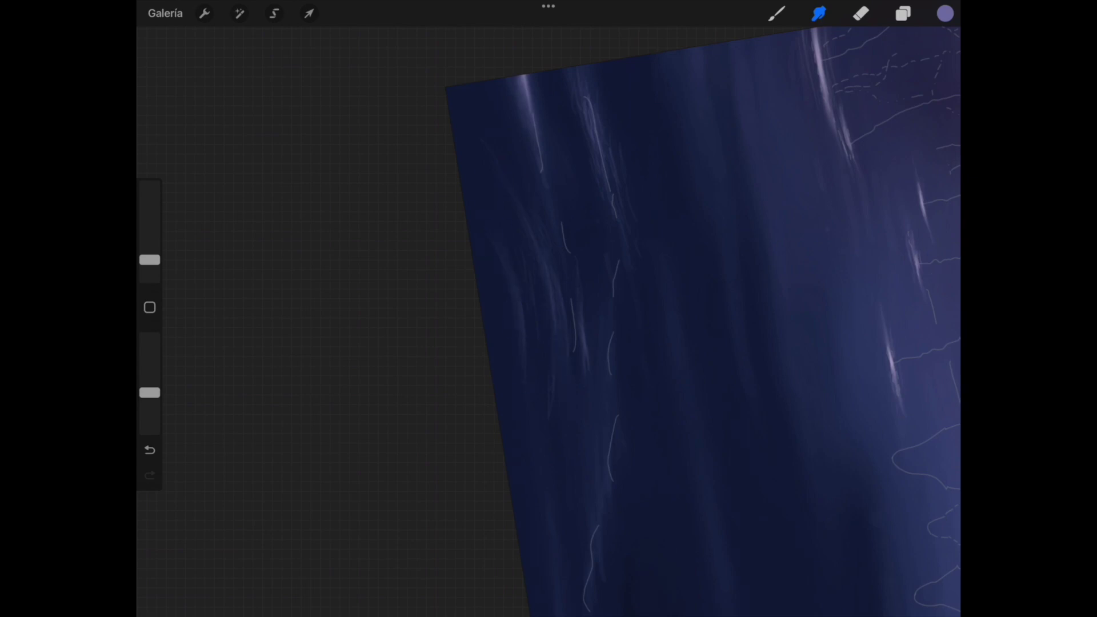
pyautogui.scroll(-5, 551, 404)
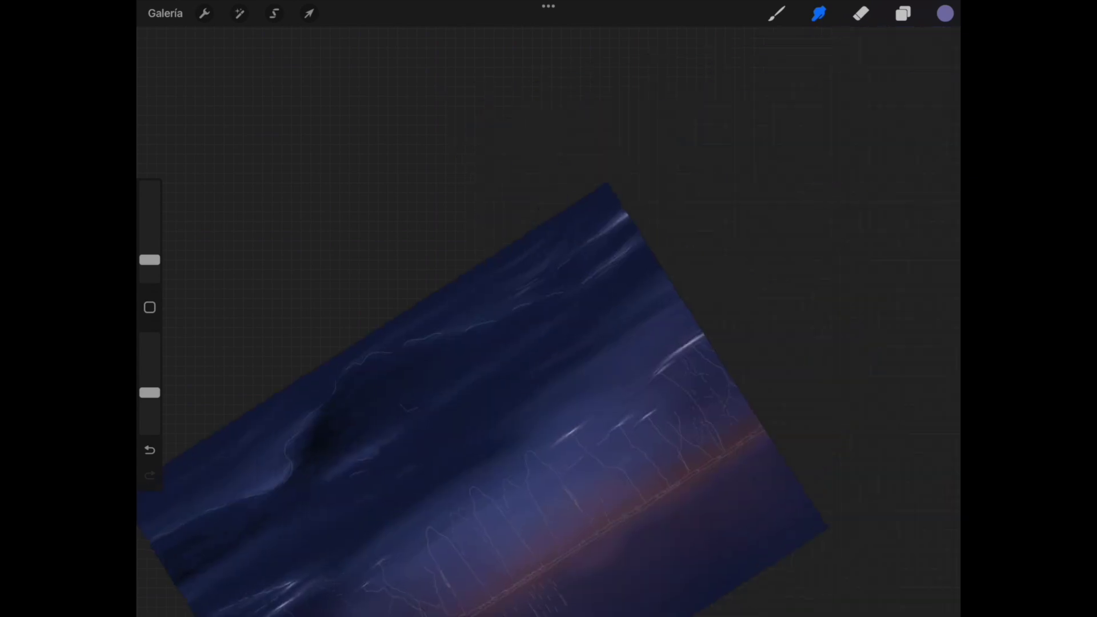
# With the canvas rotated sideways and the Brush selected, add the empty layer Capa 4.
pyautogui.scroll(-3, 548, 308)
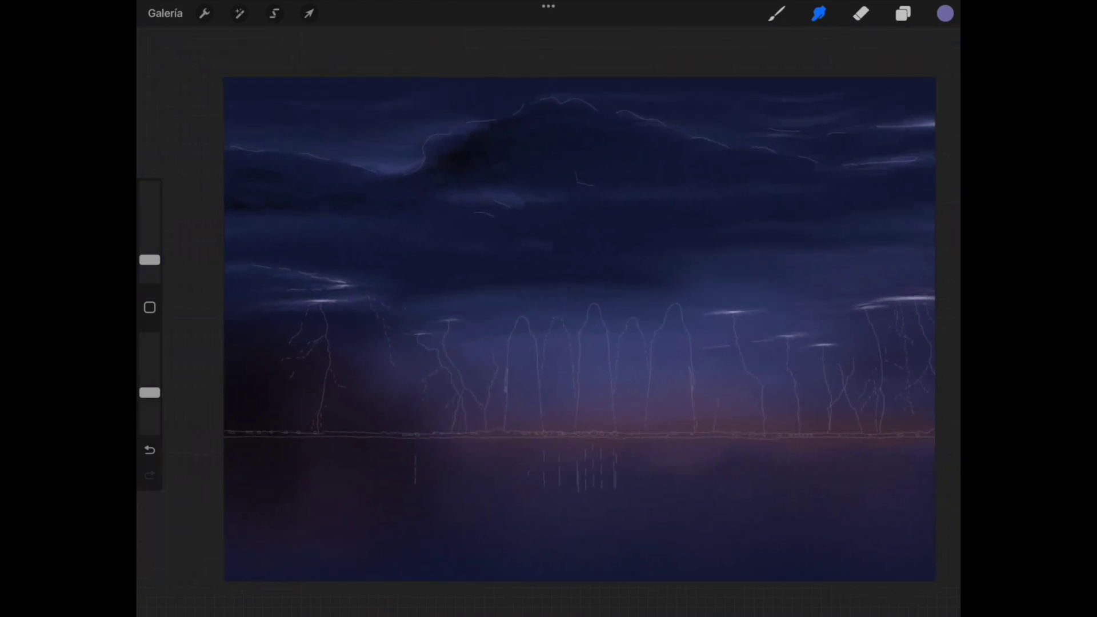
pyautogui.scroll(2, 581, 328)
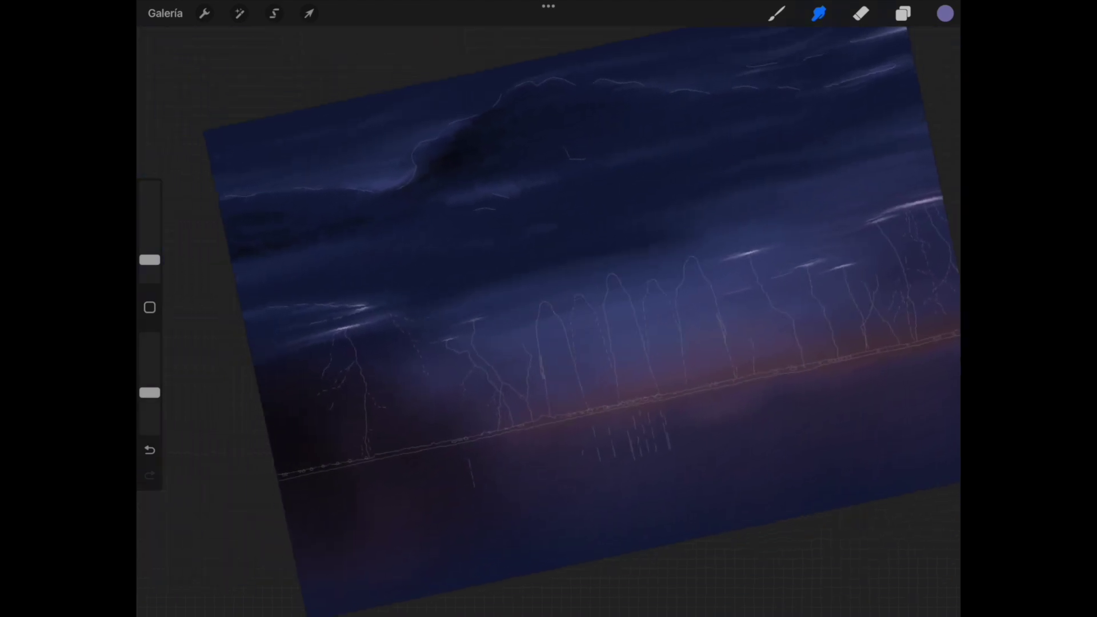
pyautogui.scroll(2, 581, 308)
pyautogui.scroll(2, 617, 292)
pyautogui.scroll(1, 620, 292)
pyautogui.click(776, 13)
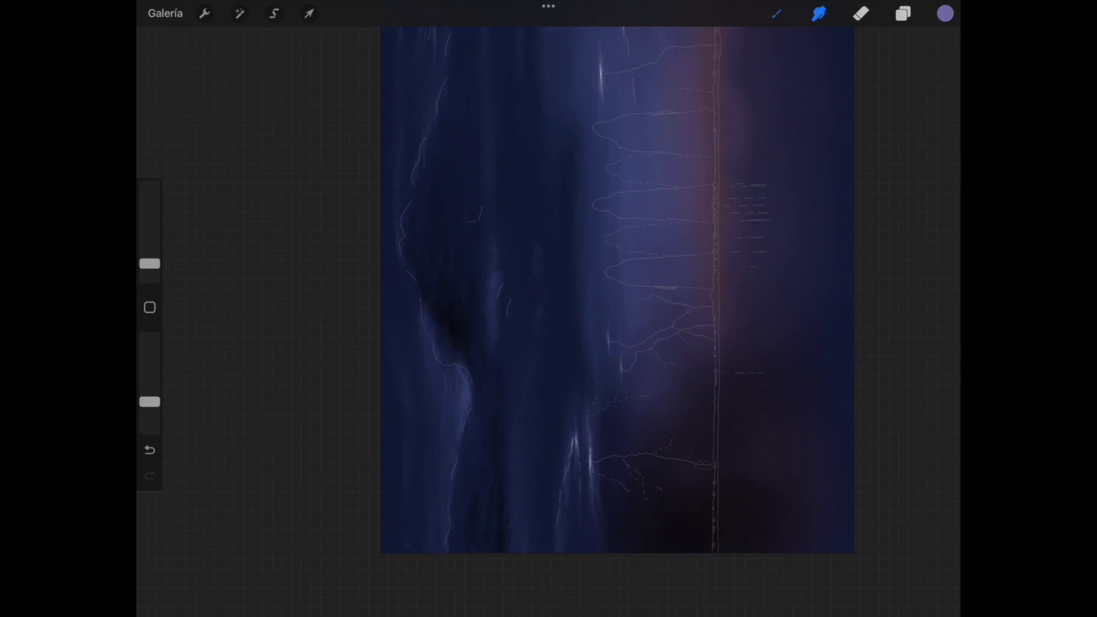
pyautogui.click(903, 13)
pyautogui.click(930, 57)
pyautogui.click(902, 13)
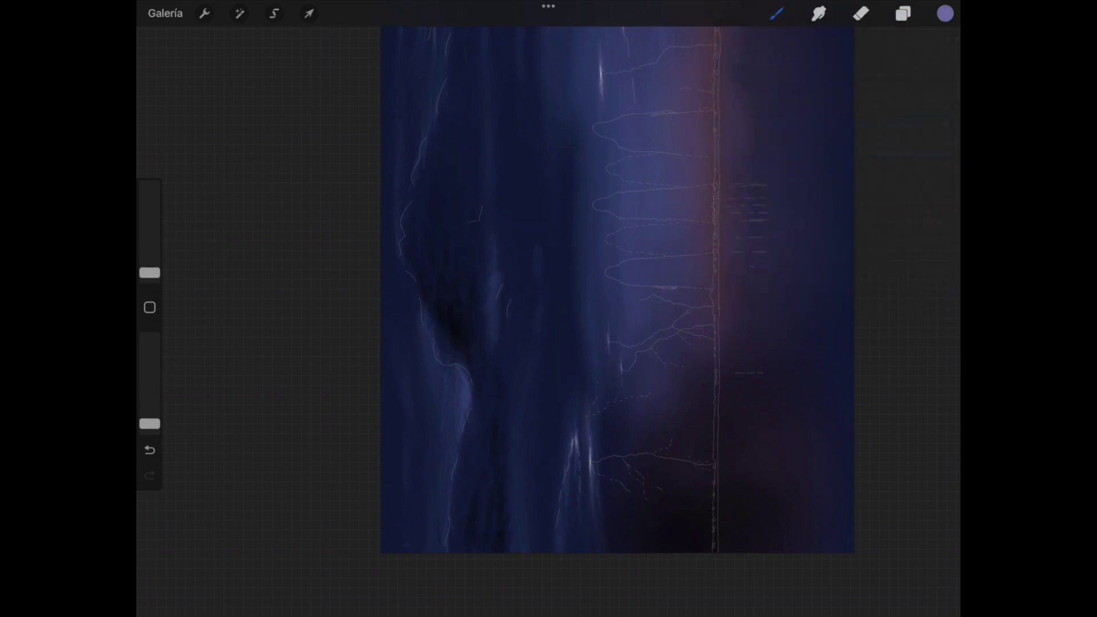
# Set the brush size to 2 % for fine detail.
pyautogui.moveTo(150, 272); pyautogui.dragTo(150, 264)
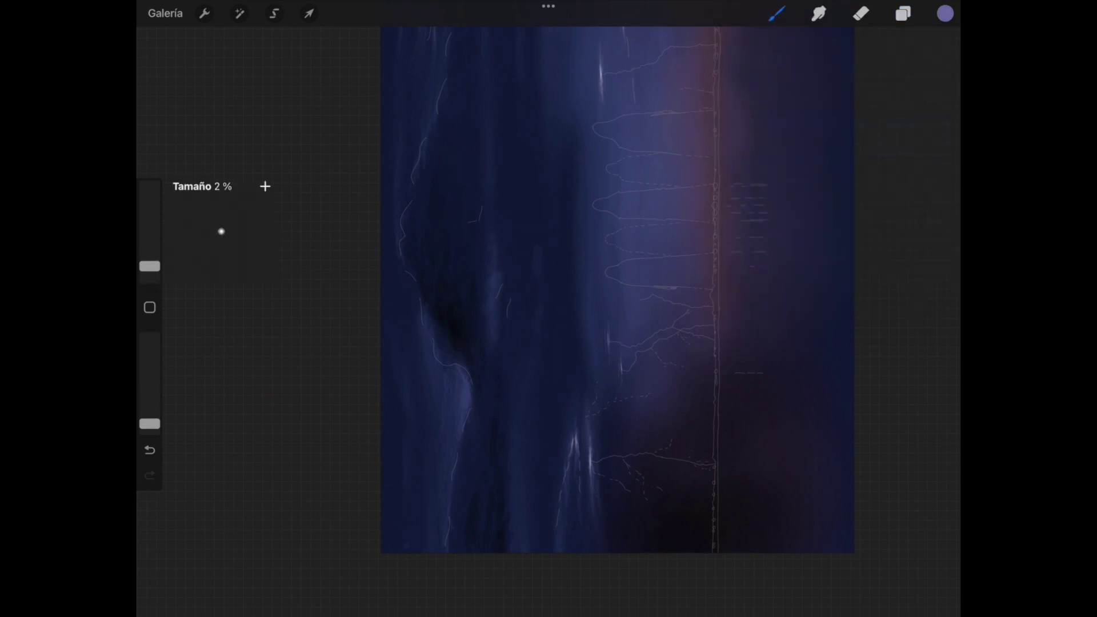
pyautogui.hscroll(2, 549, 319)
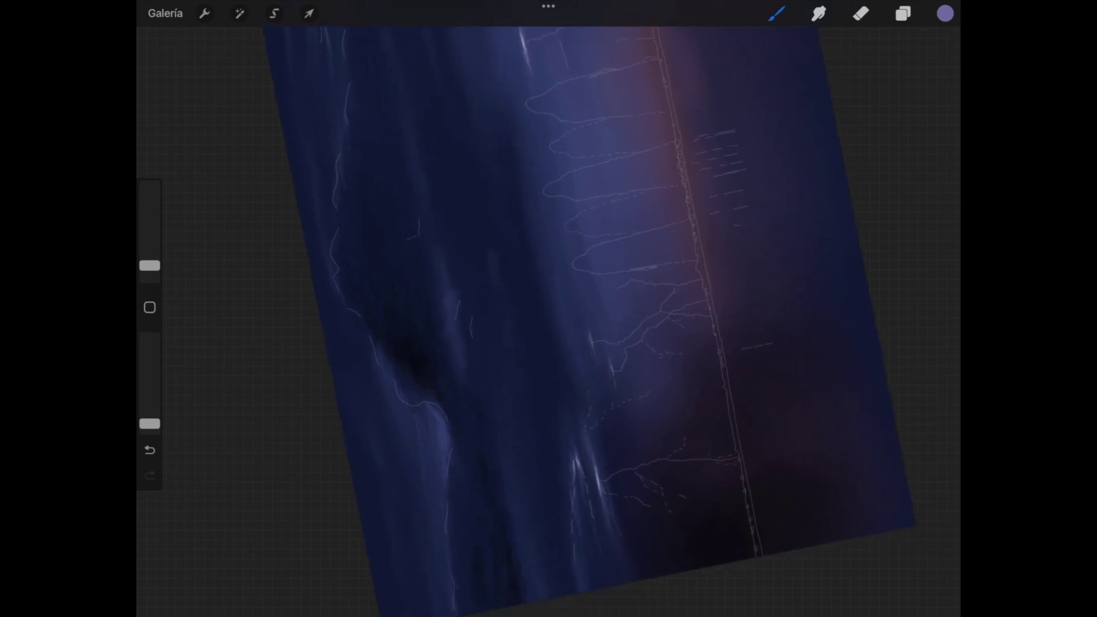
pyautogui.scroll(1, 549, 320)
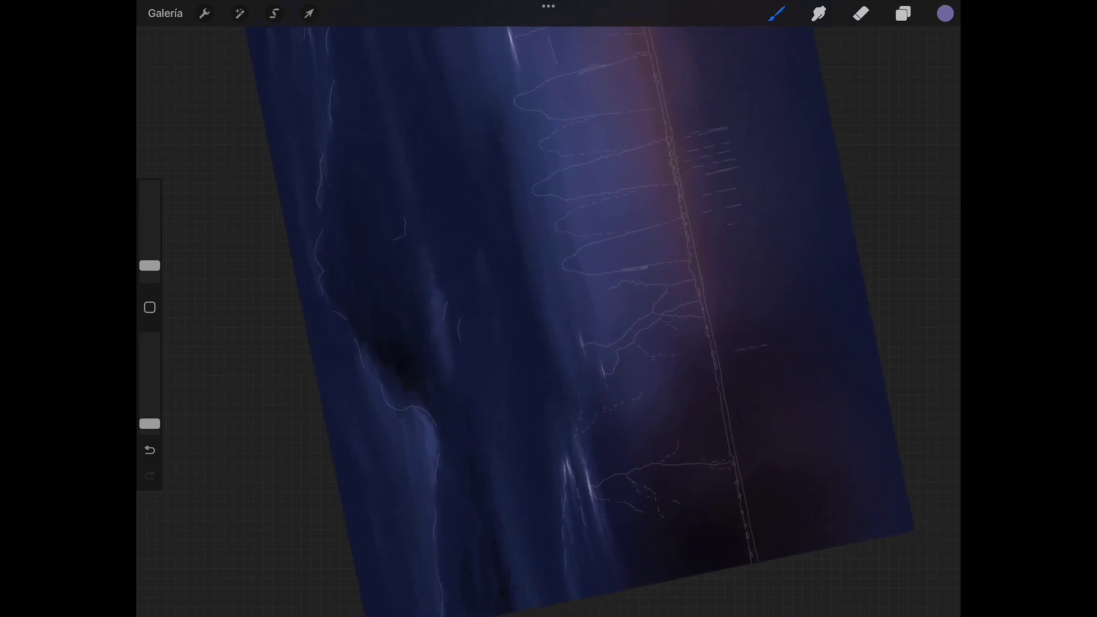
pyautogui.moveTo(150, 265); pyautogui.dragTo(149, 269)
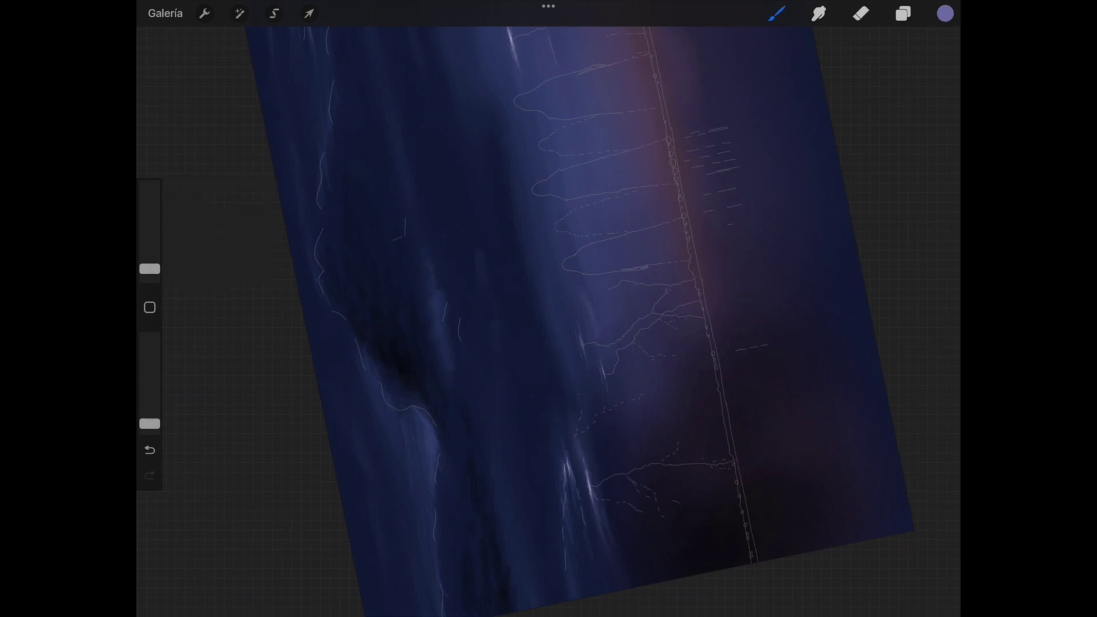
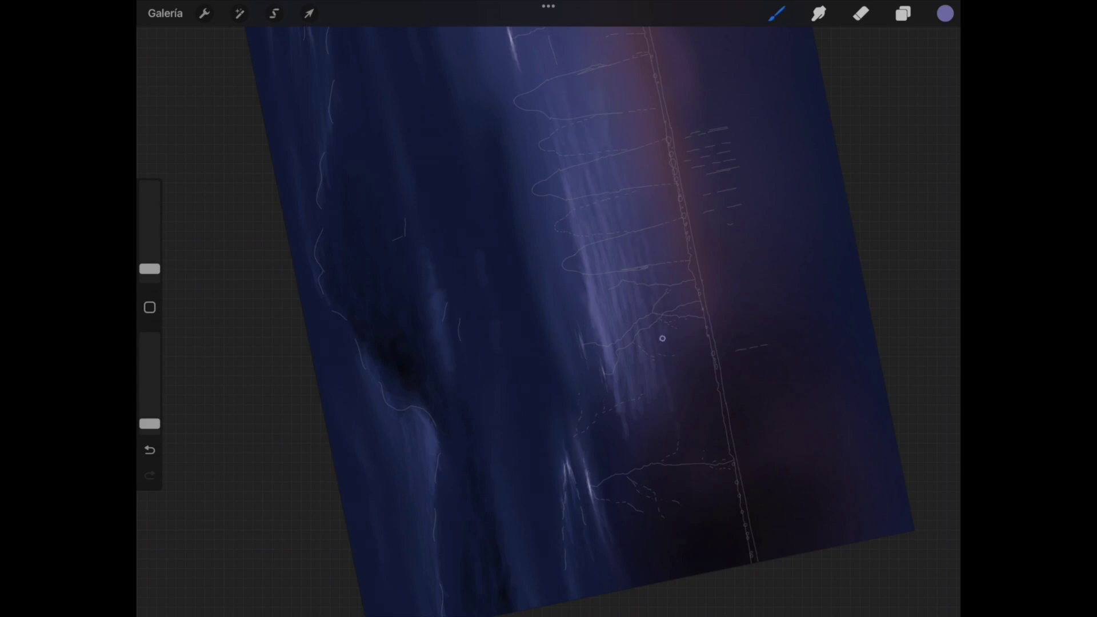
# Switch to Smudge at 7% size and rotate the canvas back to nearly level.
pyautogui.click(818, 13)
pyautogui.scroll(-3, 571, 286)
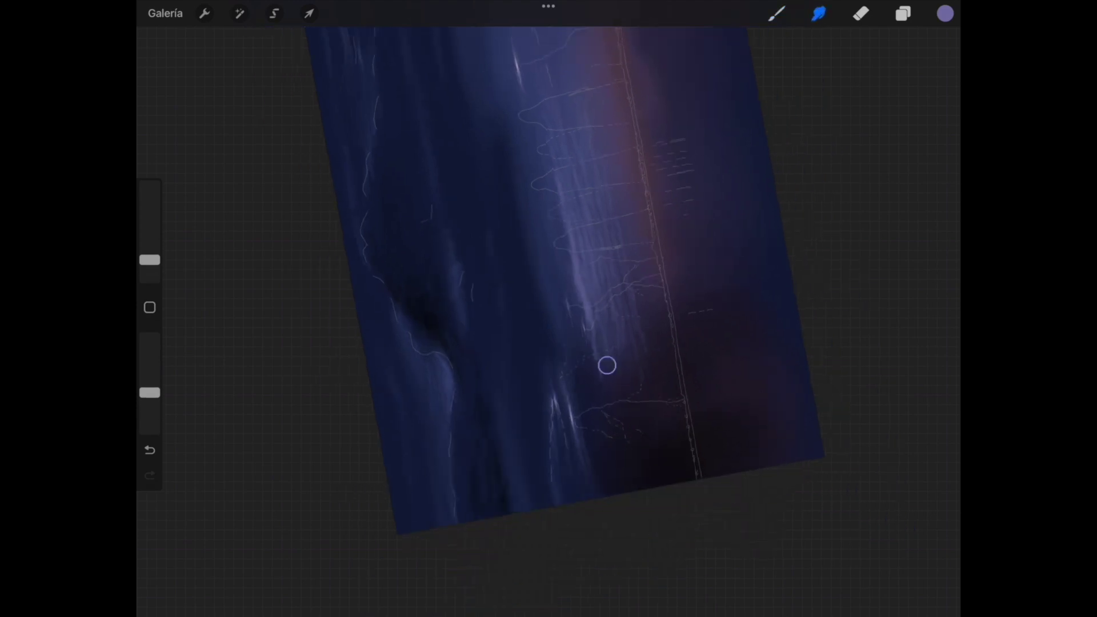
pyautogui.moveTo(150, 260); pyautogui.dragTo(149, 250)
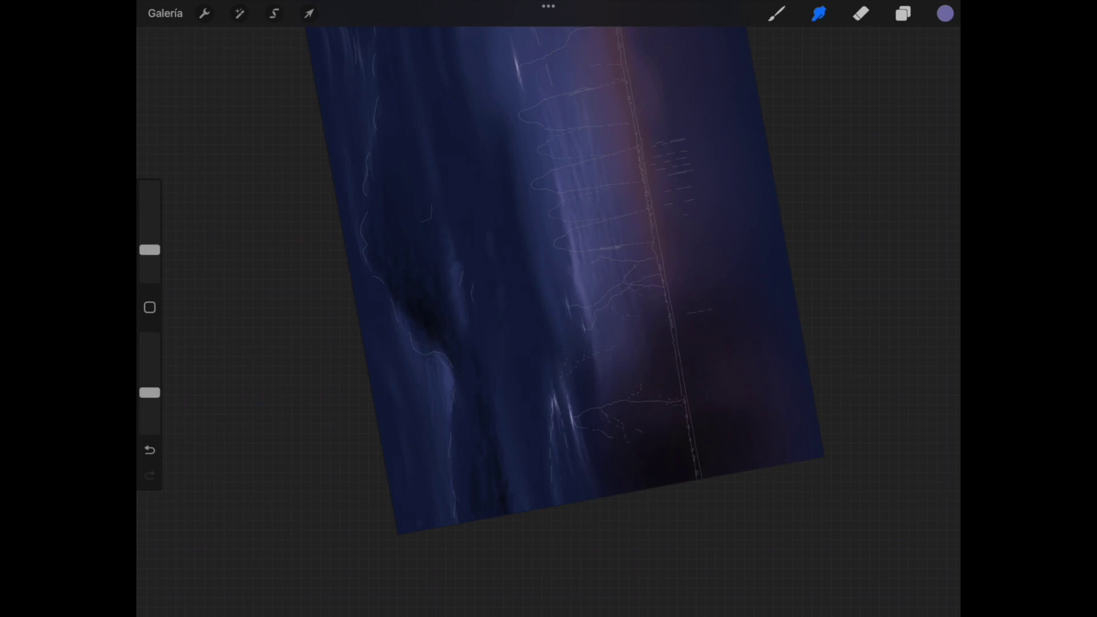
pyautogui.scroll(1, 571, 308)
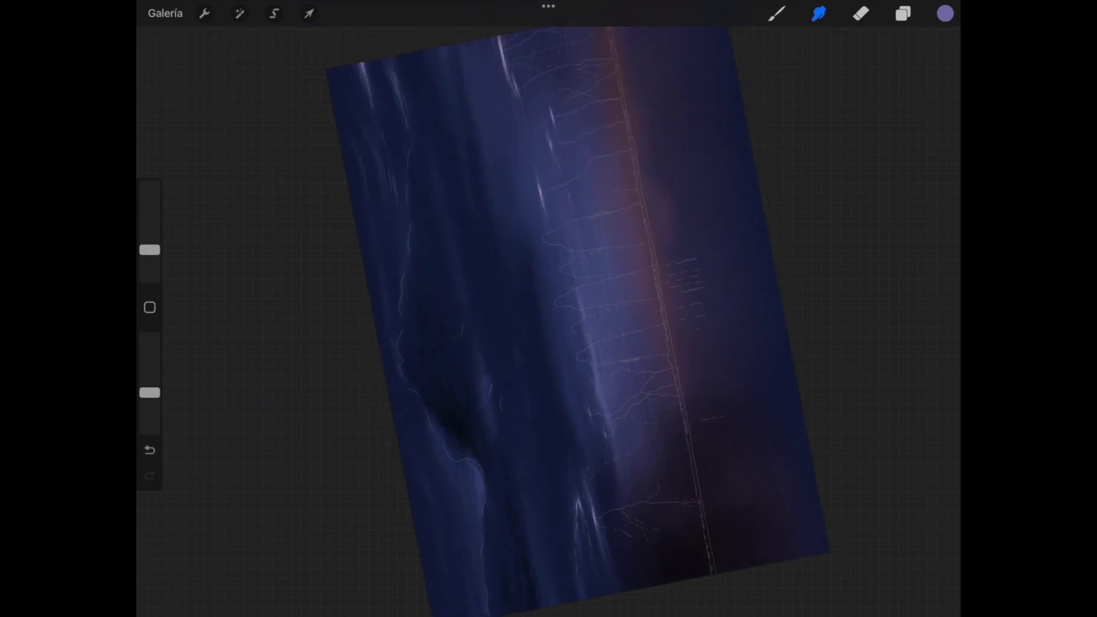
pyautogui.moveTo(571, 309)
pyautogui.mouseDown()
pyautogui.moveTo(608, 312)
pyautogui.moveTo(571, 320)
pyautogui.moveTo(571, 309)
pyautogui.moveTo(566, 320)
pyautogui.moveTo(520, 245)
pyautogui.moveTo(571, 309)
pyautogui.moveTo(544, 300)
pyautogui.mouseUp()
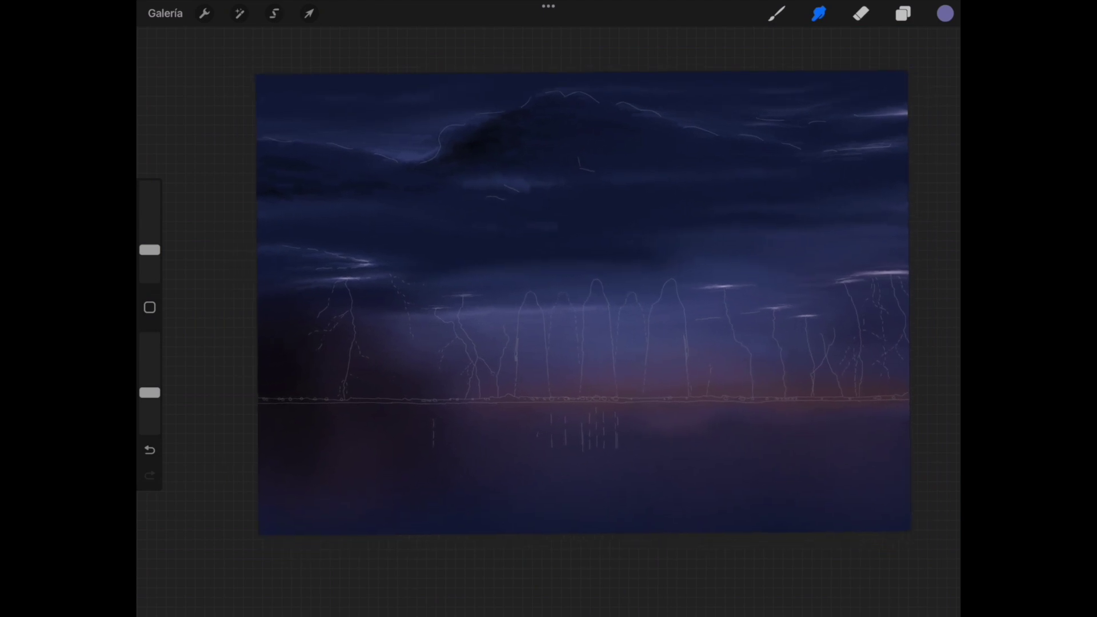
pyautogui.click(903, 13)
# Delete Capa 4 and merge Capa 3 down into Capa 2.
pyautogui.moveTo(800, 139); pyautogui.dragTo(800, 171)
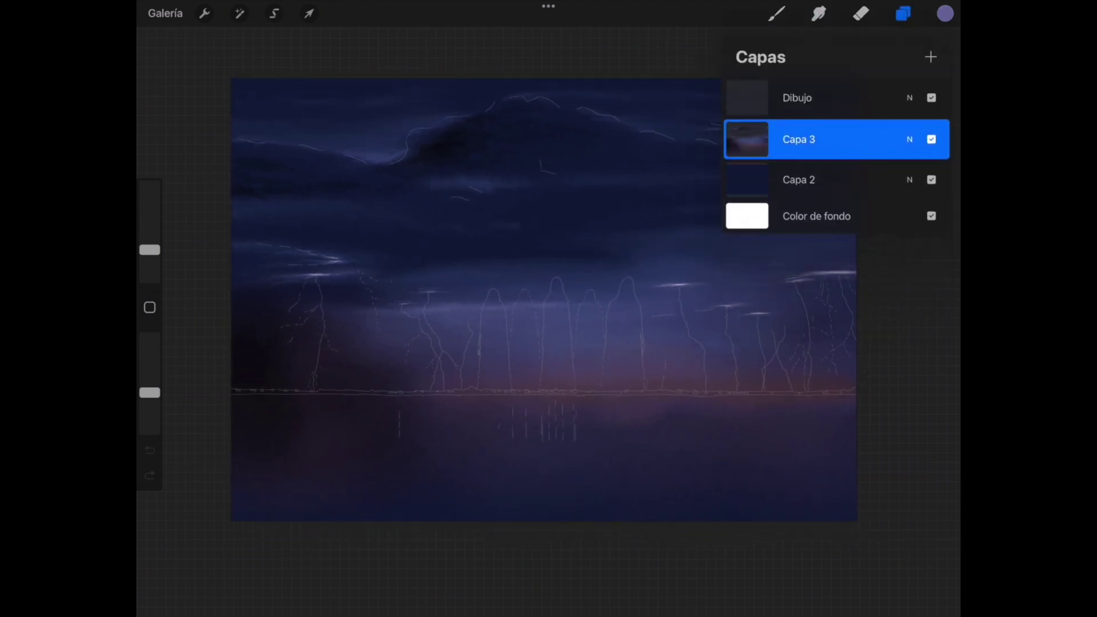
pyautogui.click(932, 139)
pyautogui.click(931, 139)
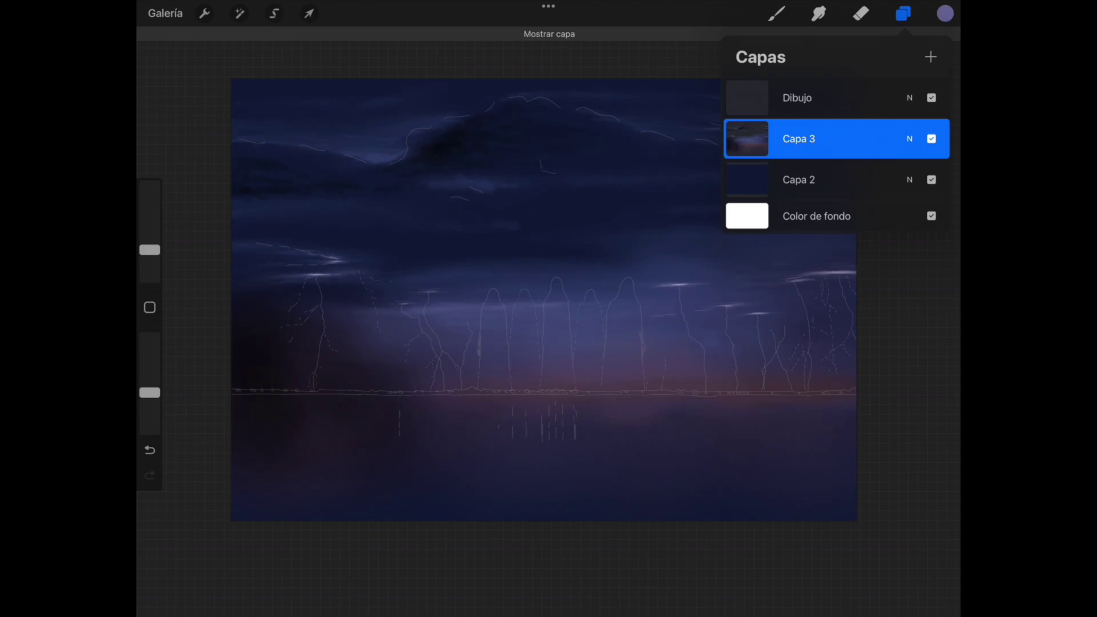
pyautogui.moveTo(828, 180); pyautogui.dragTo(828, 143)
# Smudge faint vertical streaks under the clouds at 3% smudge size.
pyautogui.click(819, 13)
pyautogui.moveTo(150, 250); pyautogui.dragTo(150, 262)
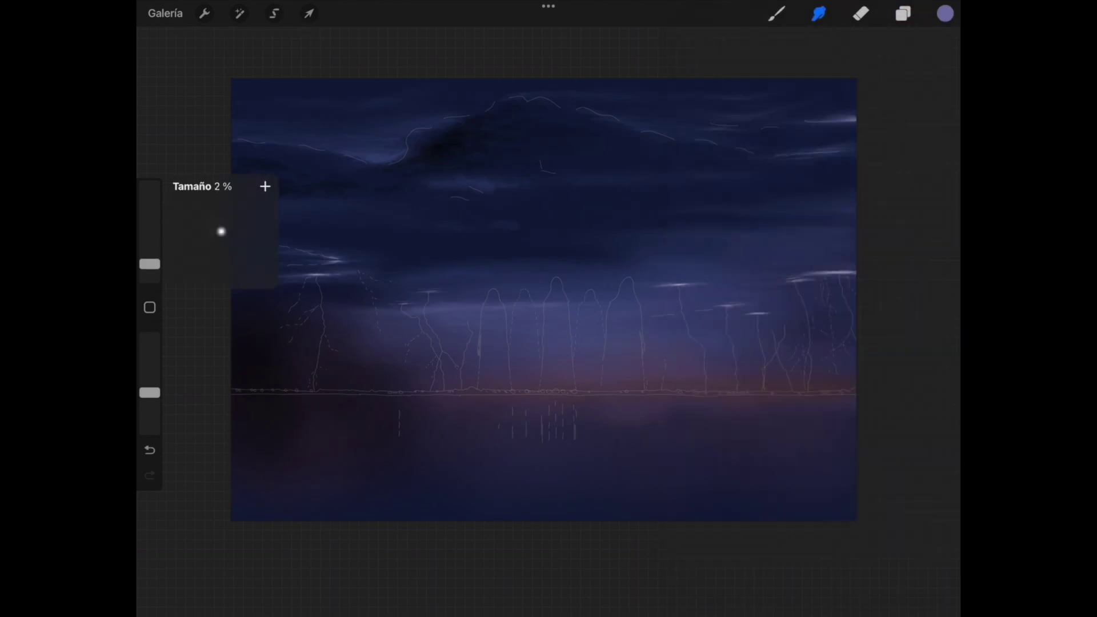
pyautogui.scroll(5, 483, 341)
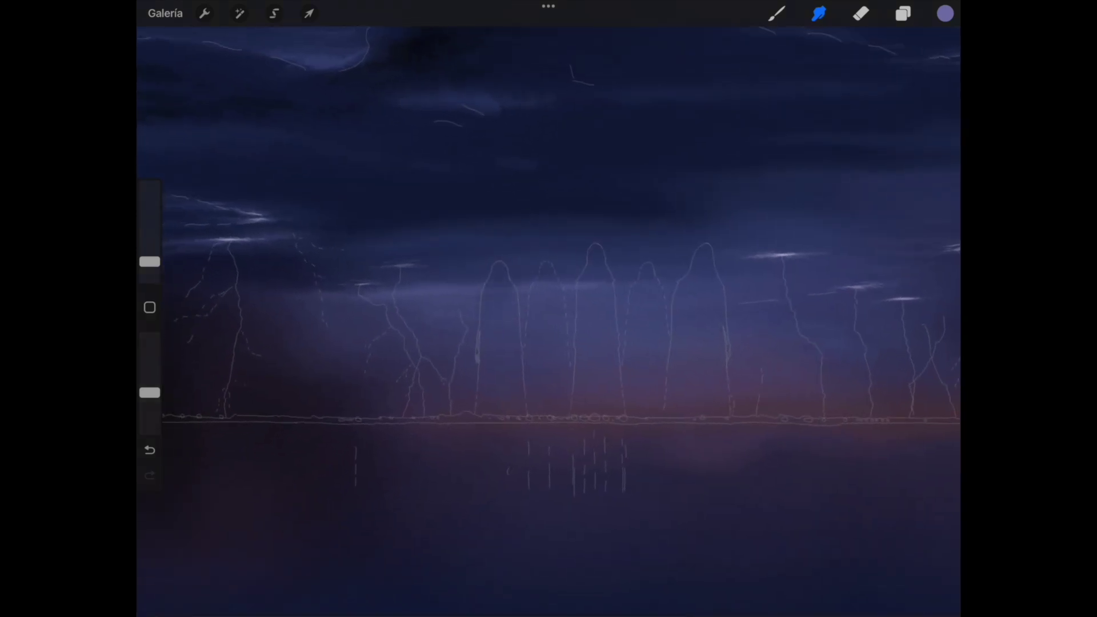
pyautogui.moveTo(441, 323); pyautogui.dragTo(446, 280)
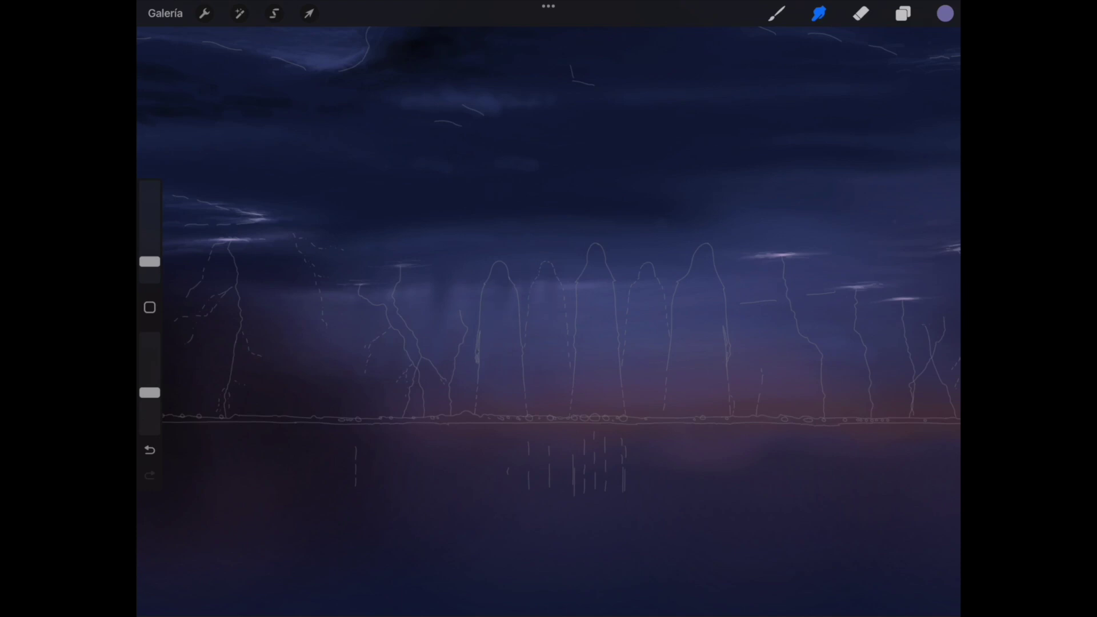
pyautogui.moveTo(440, 319); pyautogui.dragTo(444, 286)
# Raise the smudge size to 5% and zoom around the horizon before returning upright.
pyautogui.moveTo(686, 228); pyautogui.dragTo(628, 343)
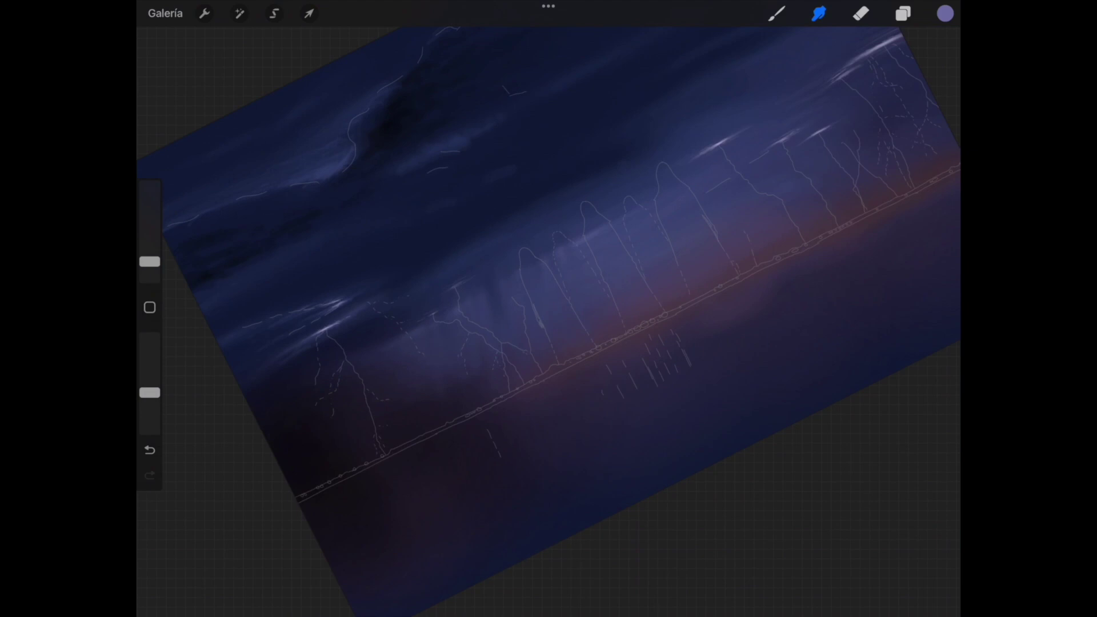
pyautogui.moveTo(150, 262); pyautogui.dragTo(150, 257)
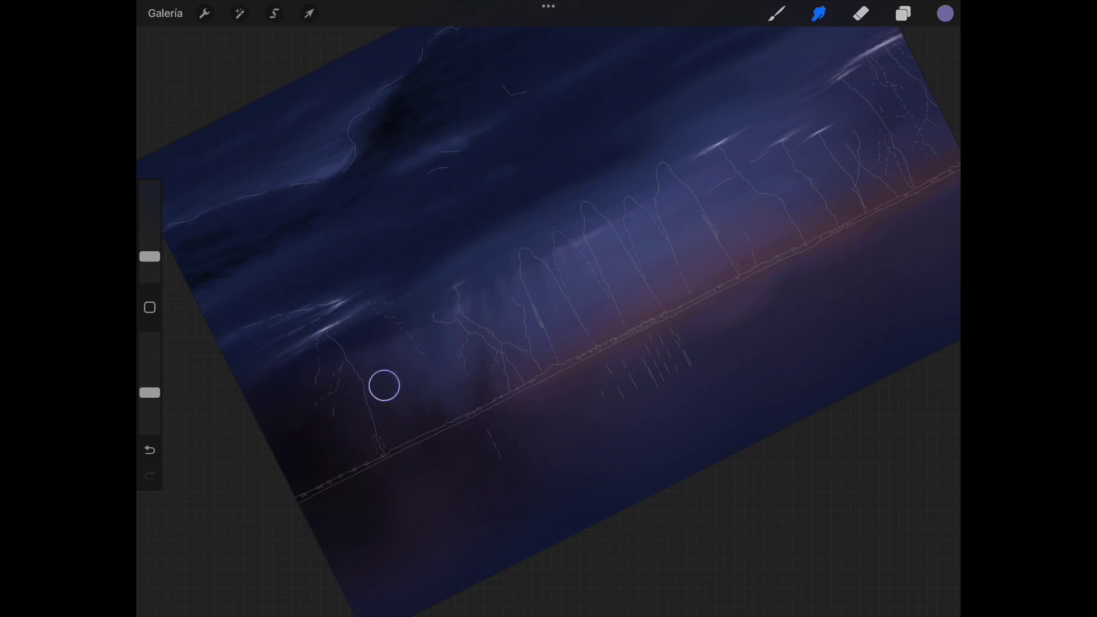
pyautogui.press('0')
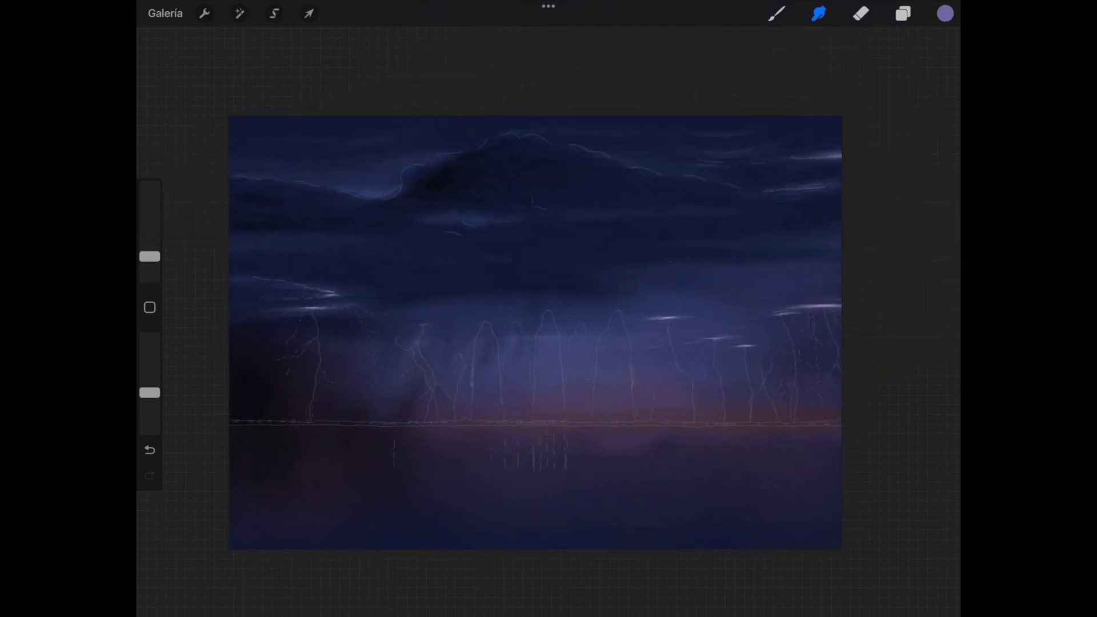
pyautogui.moveTo(536, 332)
pyautogui.mouseDown()
pyautogui.moveTo(465, 335)
pyautogui.moveTo(416, 299)
pyautogui.moveTo(572, 314)
pyautogui.mouseUp()
pyautogui.moveTo(668, 157); pyautogui.dragTo(697, 103)
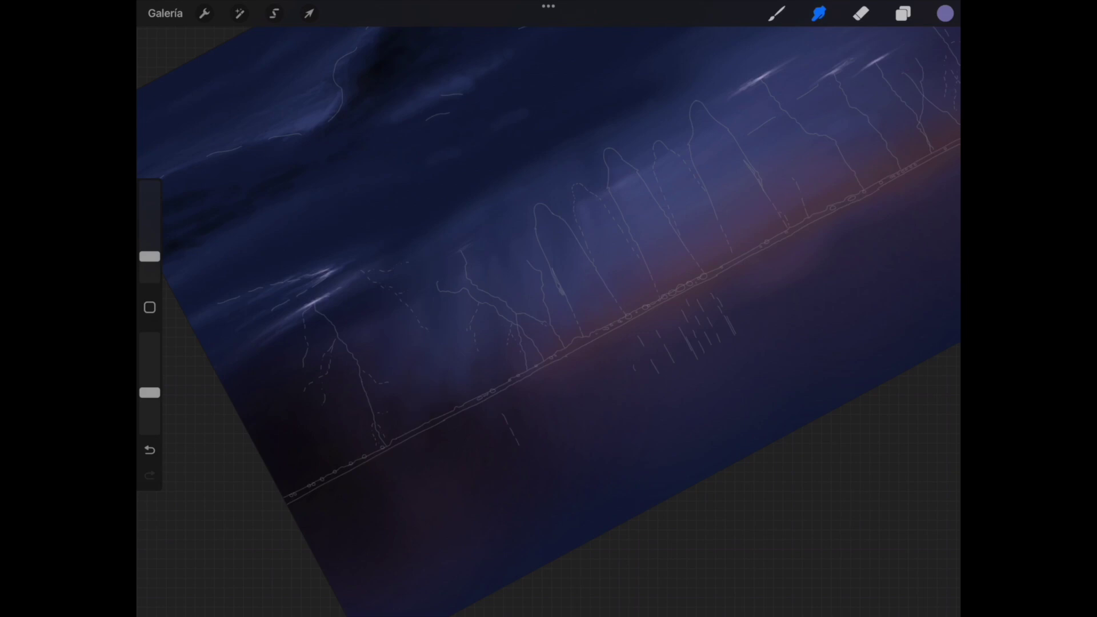
pyautogui.moveTo(548, 320)
pyautogui.mouseDown()
pyautogui.moveTo(529, 286)
pyautogui.moveTo(569, 337)
pyautogui.moveTo(463, 280)
pyautogui.moveTo(564, 246)
pyautogui.moveTo(486, 274)
pyautogui.mouseUp()
# Add a new layer Capa 3 and set the brush to 1% size.
pyautogui.click(903, 13)
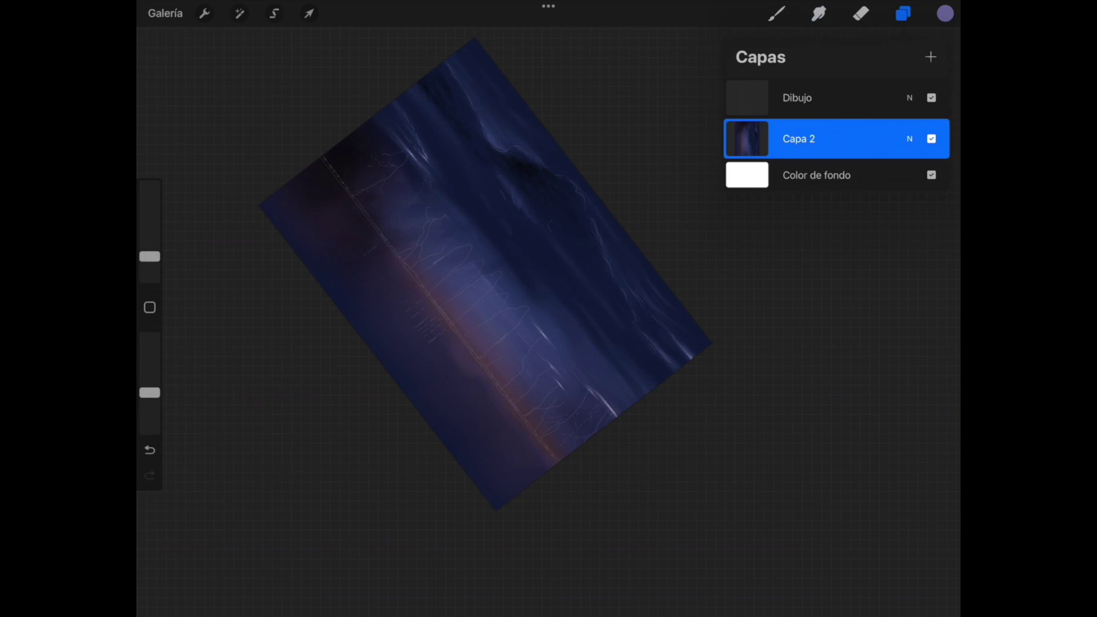
pyautogui.click(930, 57)
pyautogui.click(776, 13)
pyautogui.moveTo(149, 269); pyautogui.dragTo(149, 270)
# Paint pale glowing light streaks just above the horizon line.
pyautogui.moveTo(486, 274); pyautogui.dragTo(465, 229)
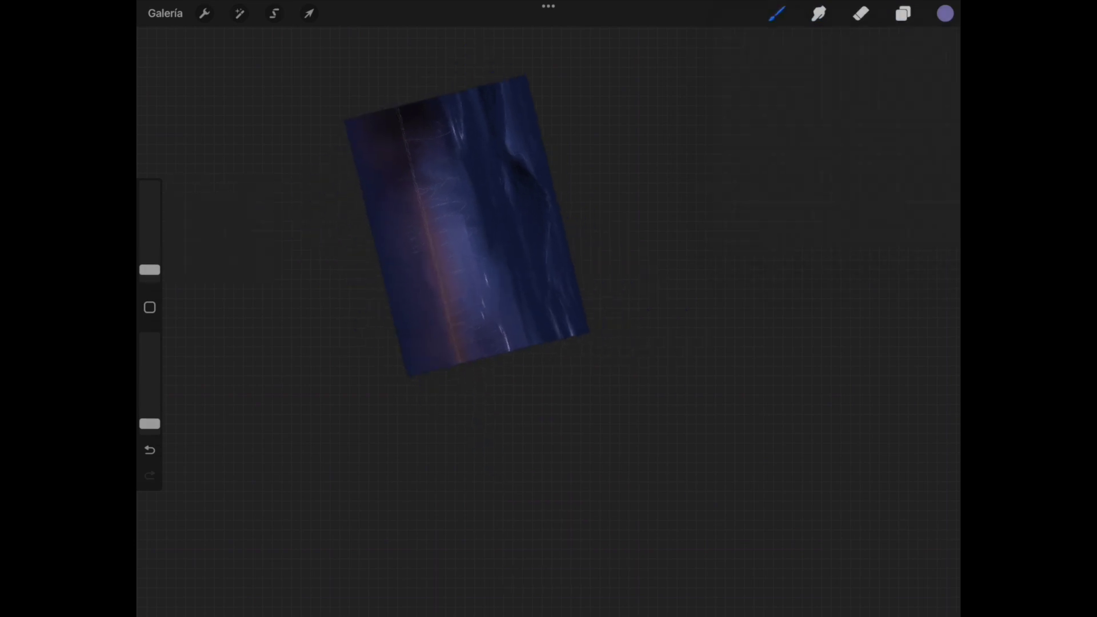
pyautogui.scroll(5, 466, 229)
pyautogui.scroll(5, 466, 229)
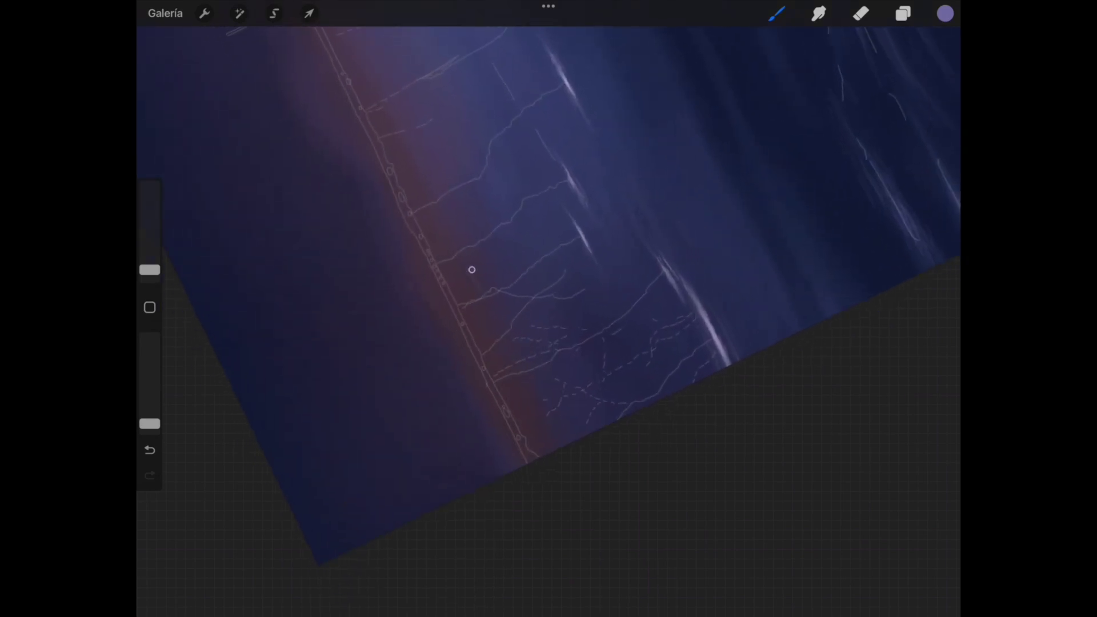
pyautogui.moveTo(489, 315)
pyautogui.mouseDown()
pyautogui.moveTo(456, 249)
pyautogui.moveTo(496, 334)
pyautogui.mouseUp()
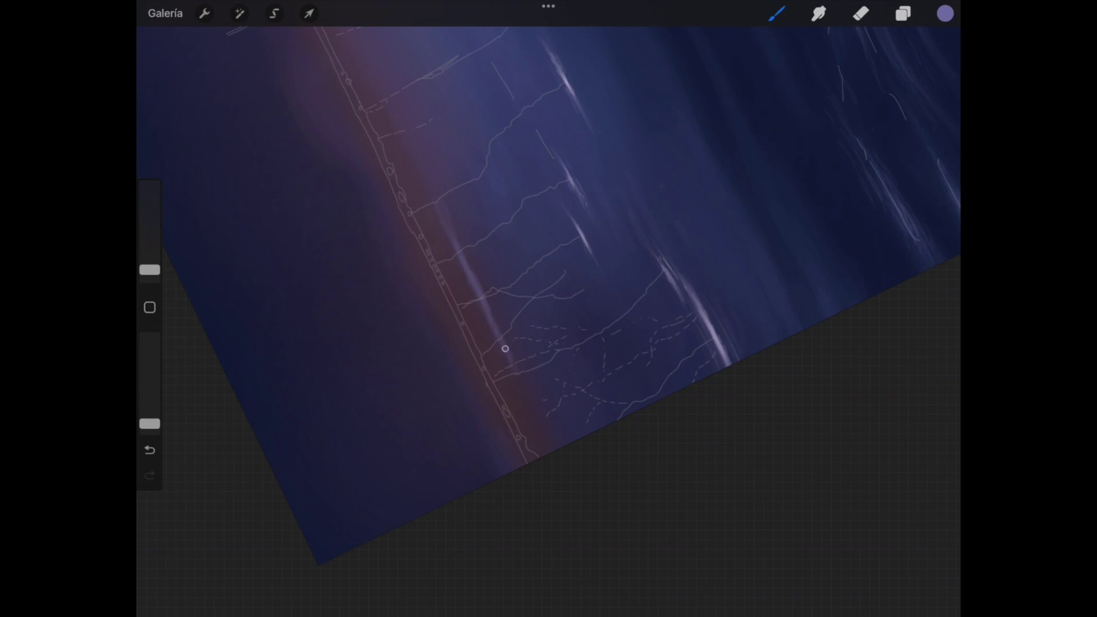
pyautogui.moveTo(491, 297); pyautogui.dragTo(530, 400)
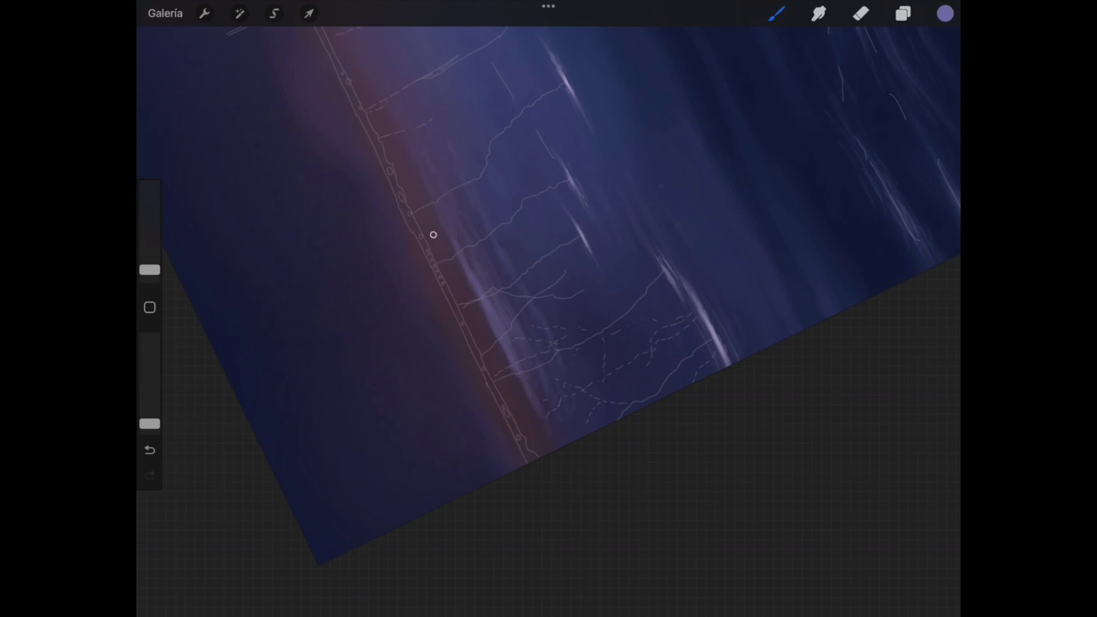
pyautogui.click(818, 13)
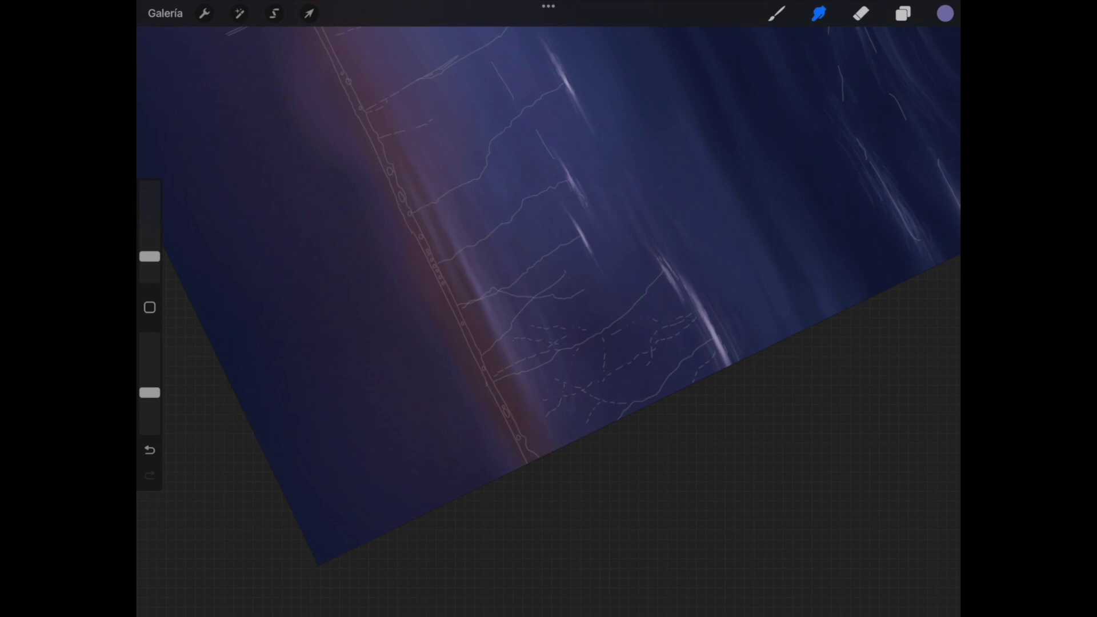
pyautogui.scroll(-5, 450, 223)
pyautogui.scroll(-3, 452, 240)
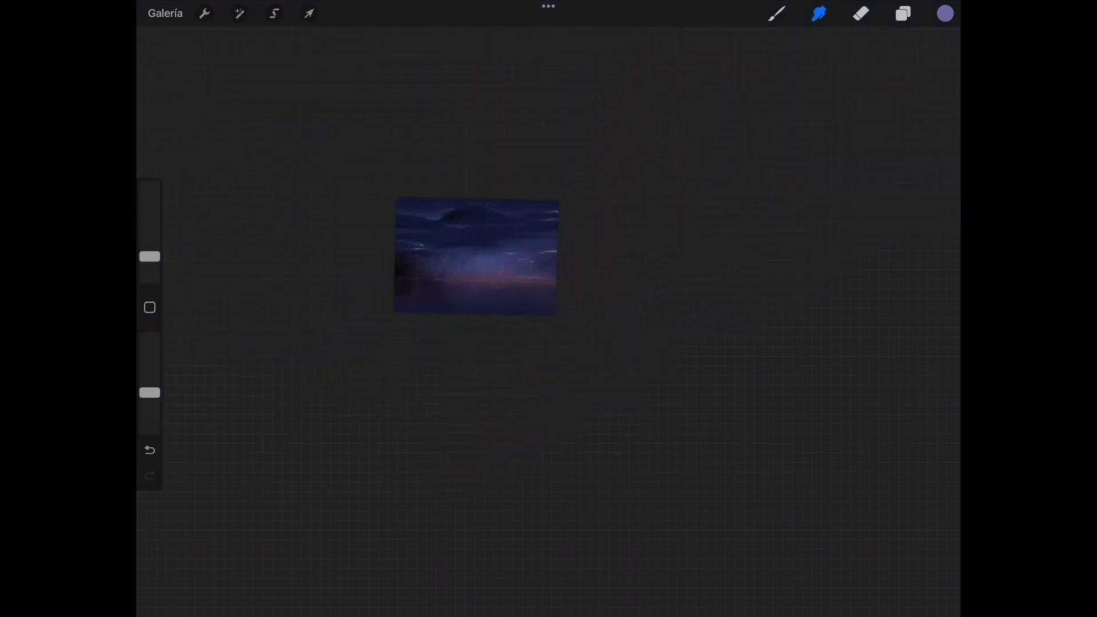
pyautogui.scroll(2, 466, 250)
pyautogui.scroll(5, 466, 249)
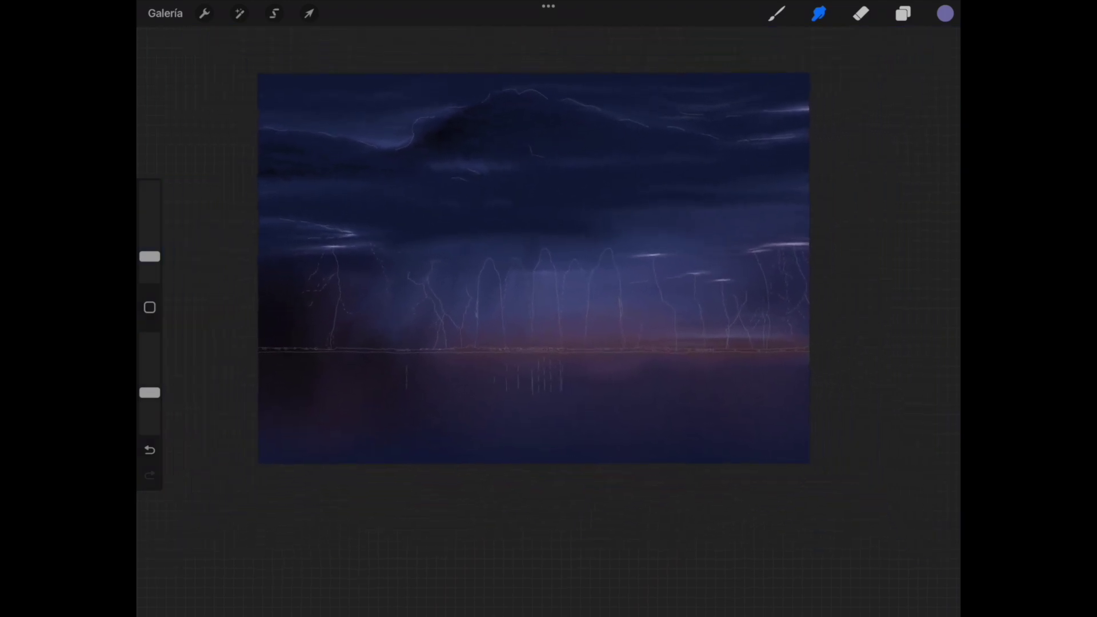
pyautogui.scroll(5, 286, 440)
pyautogui.scroll(-5, 548, 308)
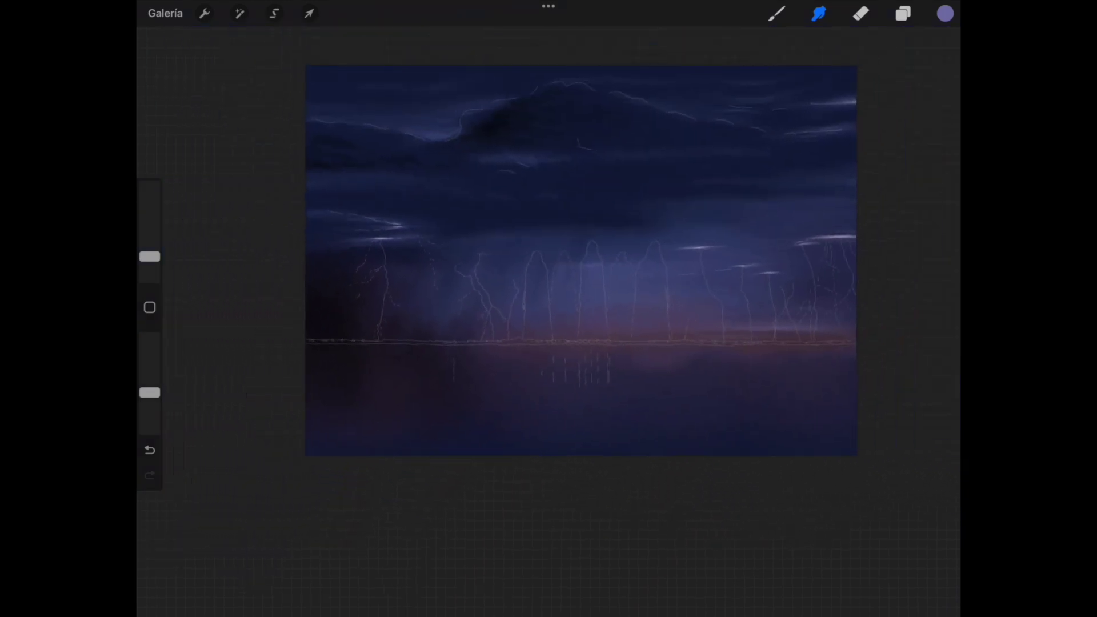
pyautogui.scroll(-2, 505, 262)
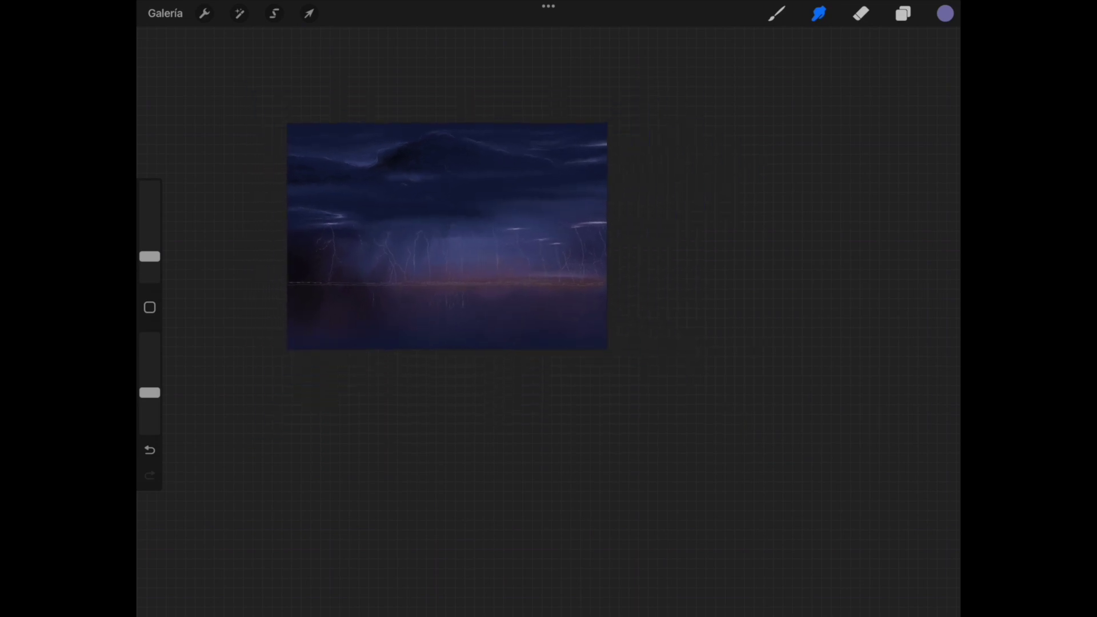
pyautogui.scroll(5, 505, 263)
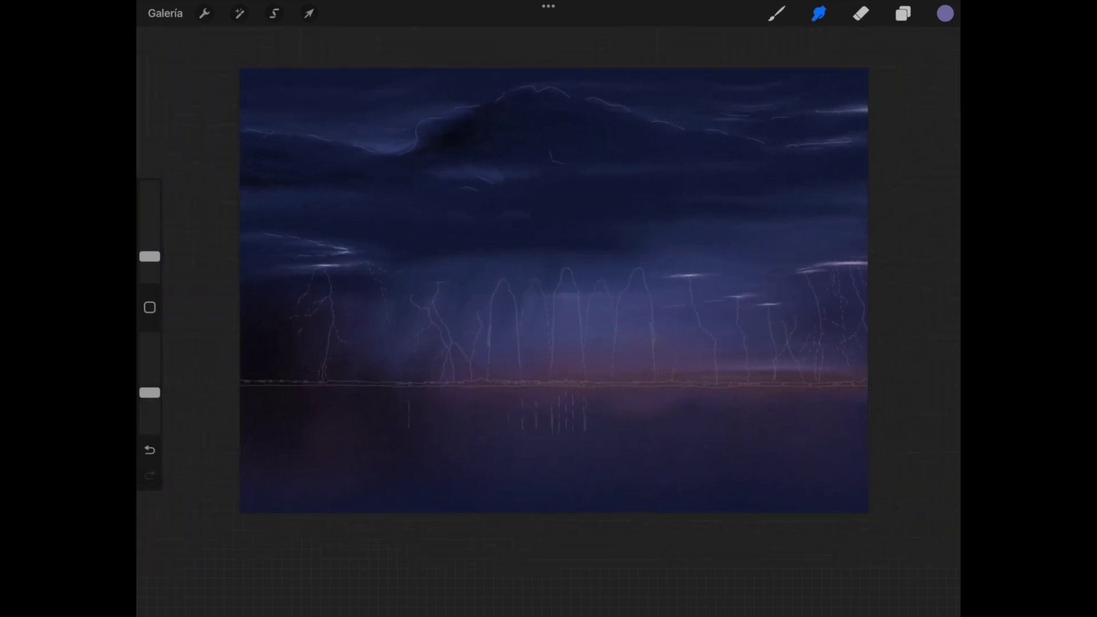
pyautogui.scroll(1, 554, 297)
pyautogui.scroll(1, 554, 298)
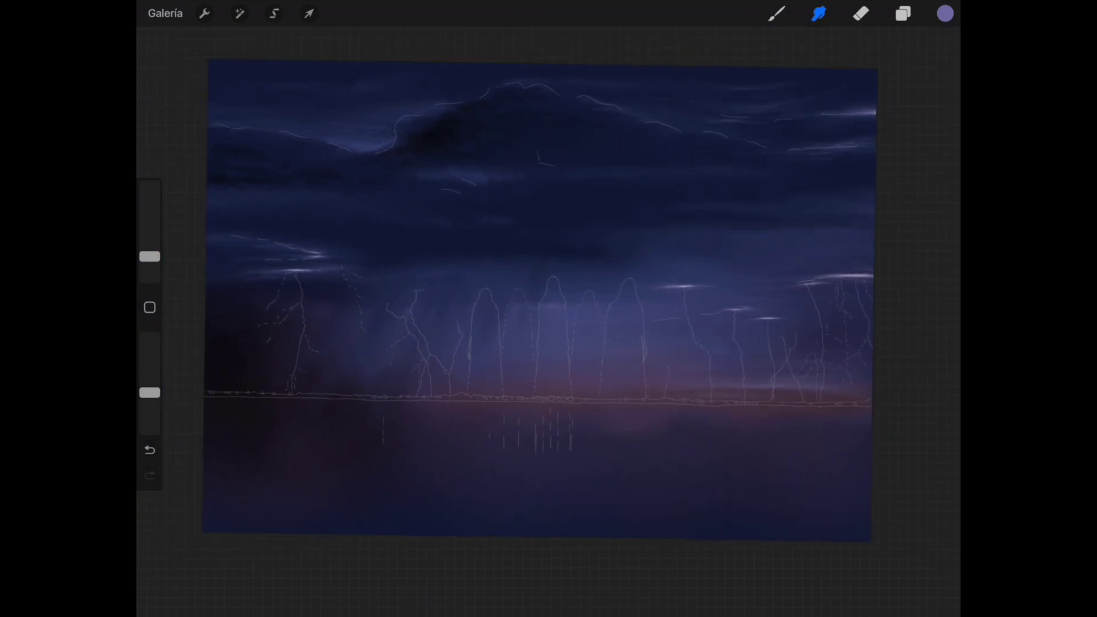
pyautogui.scroll(2, 555, 297)
pyautogui.scroll(1, 569, 292)
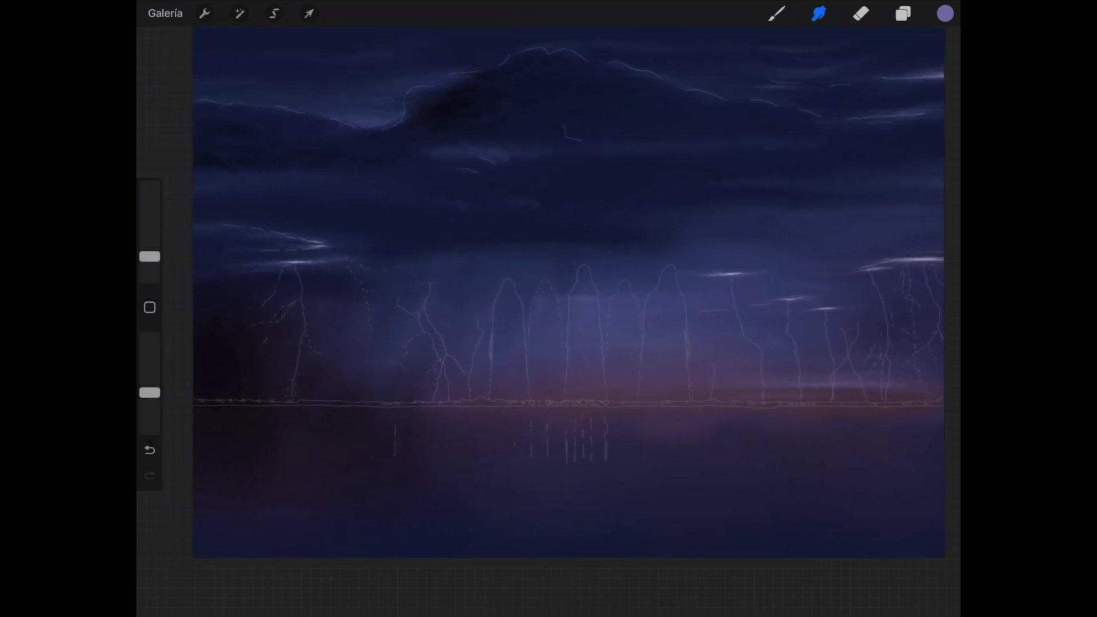
pyautogui.scroll(-1, 545, 286)
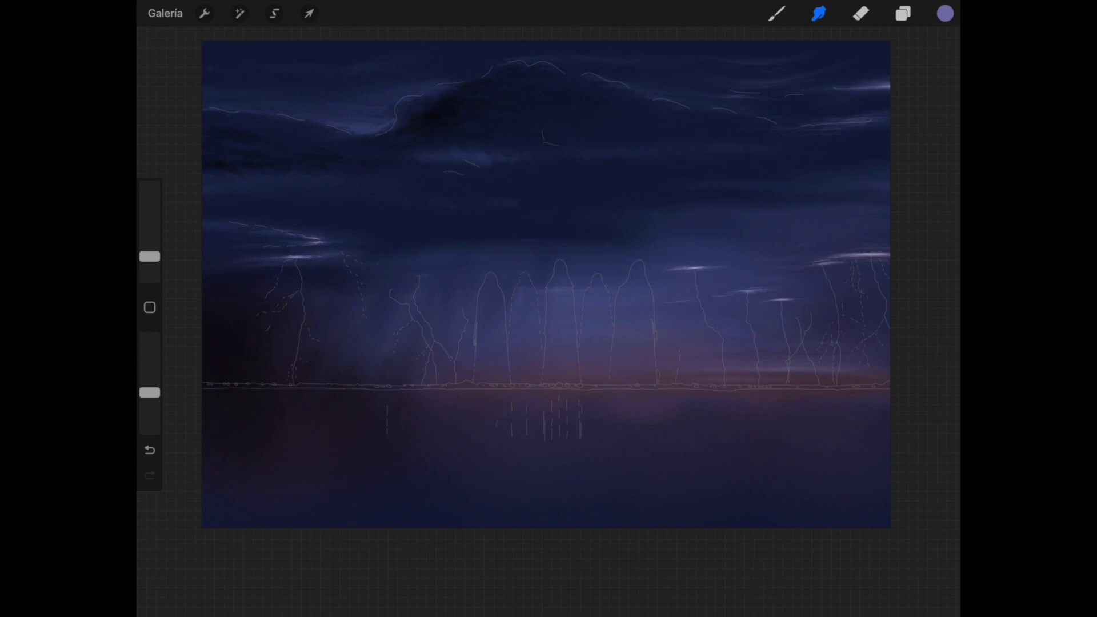
pyautogui.scroll(2, 548, 286)
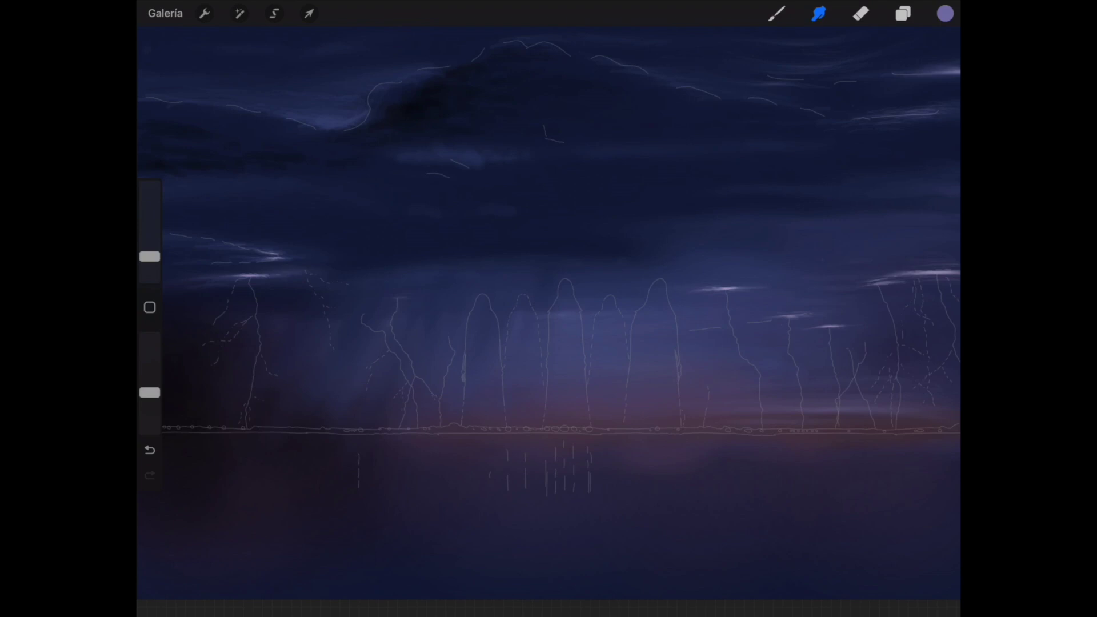
pyautogui.scroll(-3, 540, 300)
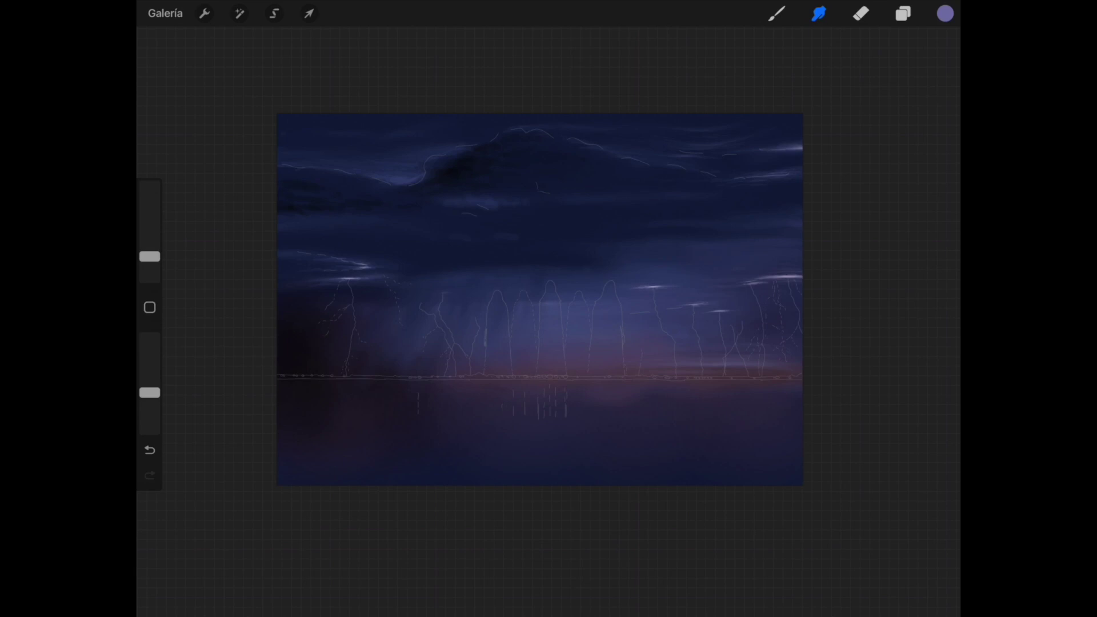
pyautogui.scroll(2, 540, 299)
pyautogui.click(902, 13)
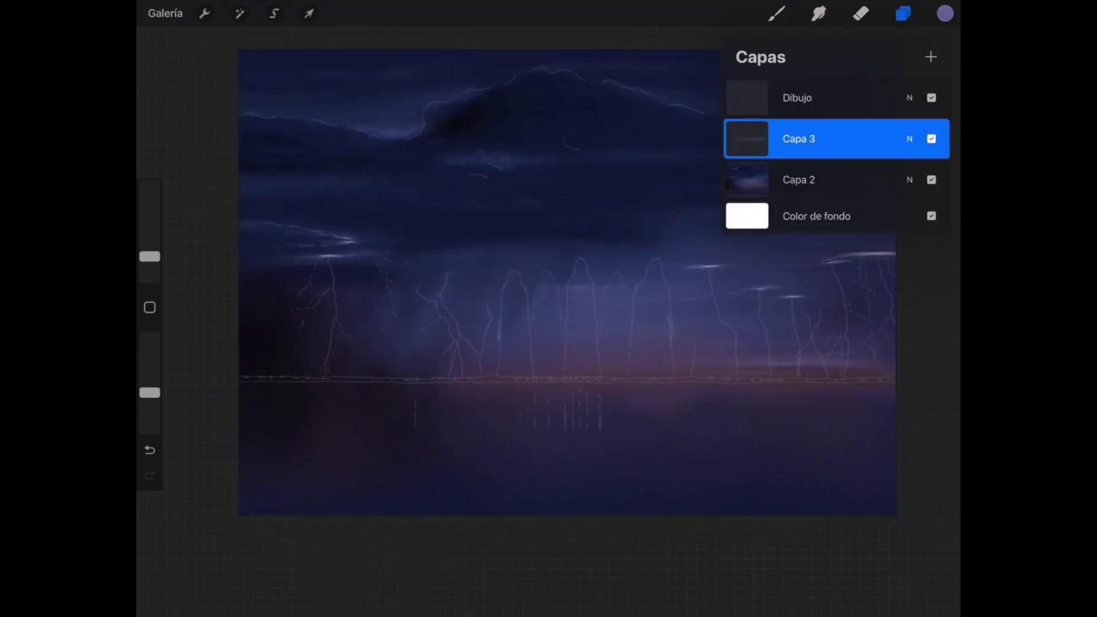
# Replace Capa 3 with a new empty layer and switch to Freehand selection.
pyautogui.moveTo(834, 139); pyautogui.dragTo(834, 172)
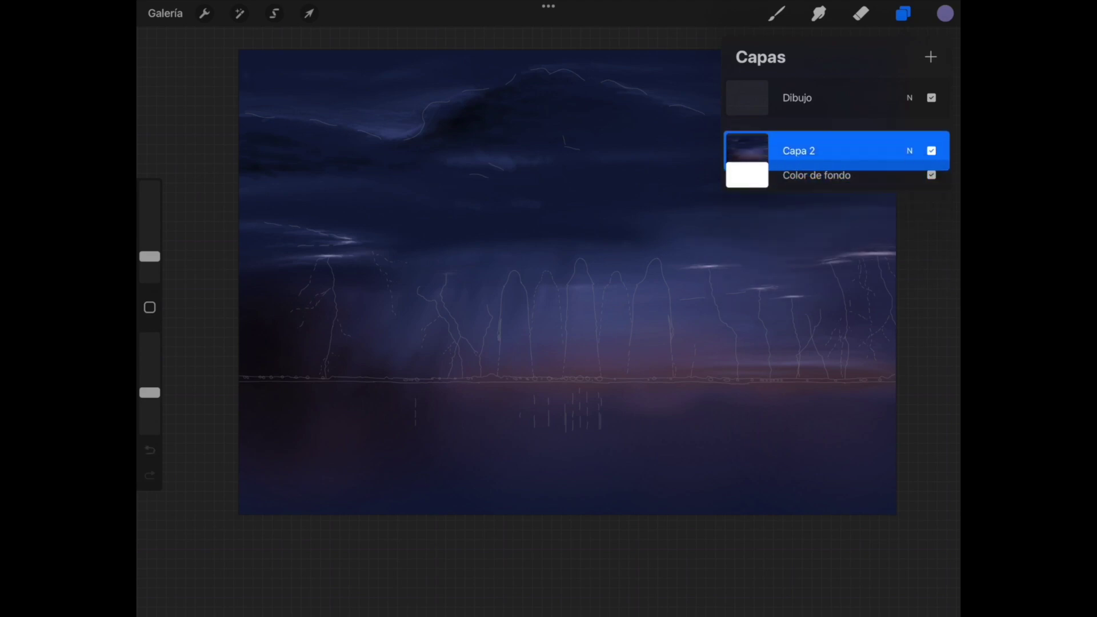
pyautogui.click(930, 56)
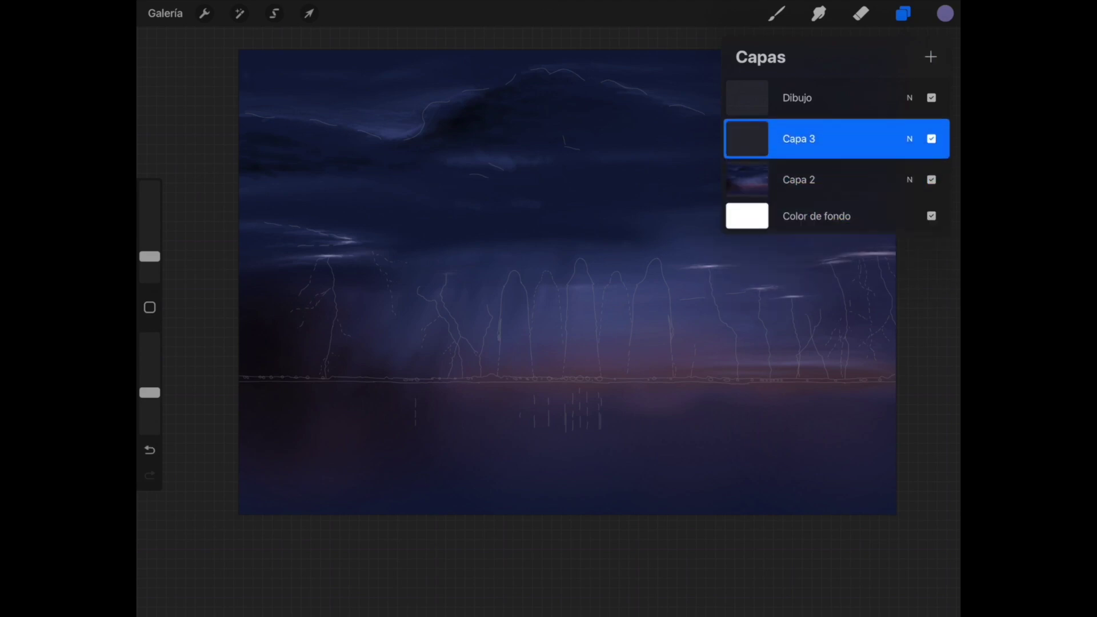
pyautogui.click(274, 13)
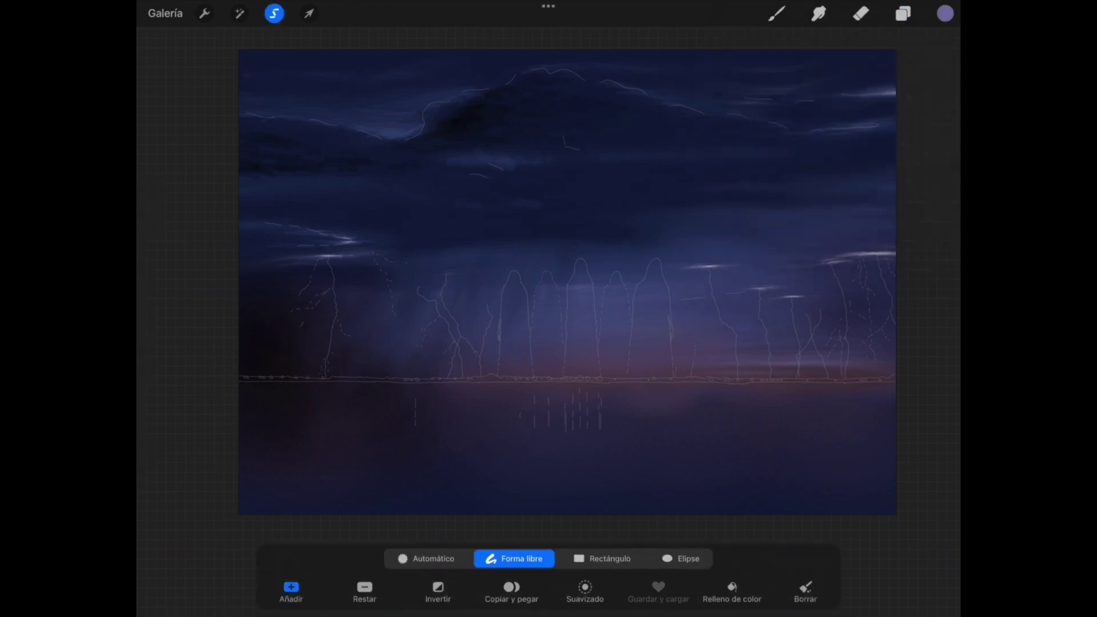
pyautogui.scroll(5, 549, 308)
pyautogui.scroll(5, 548, 309)
pyautogui.scroll(5, 548, 309)
pyautogui.scroll(3, 548, 309)
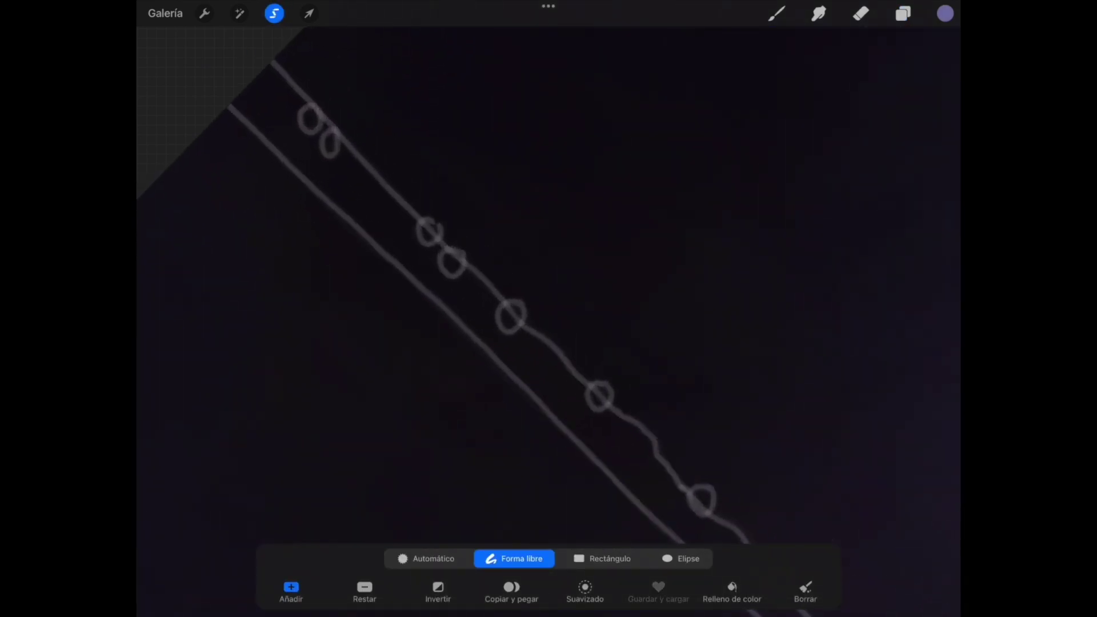
# Start the freehand outline along the shoreline, undoing a stray segment.
pyautogui.moveTo(349, 147); pyautogui.dragTo(532, 323)
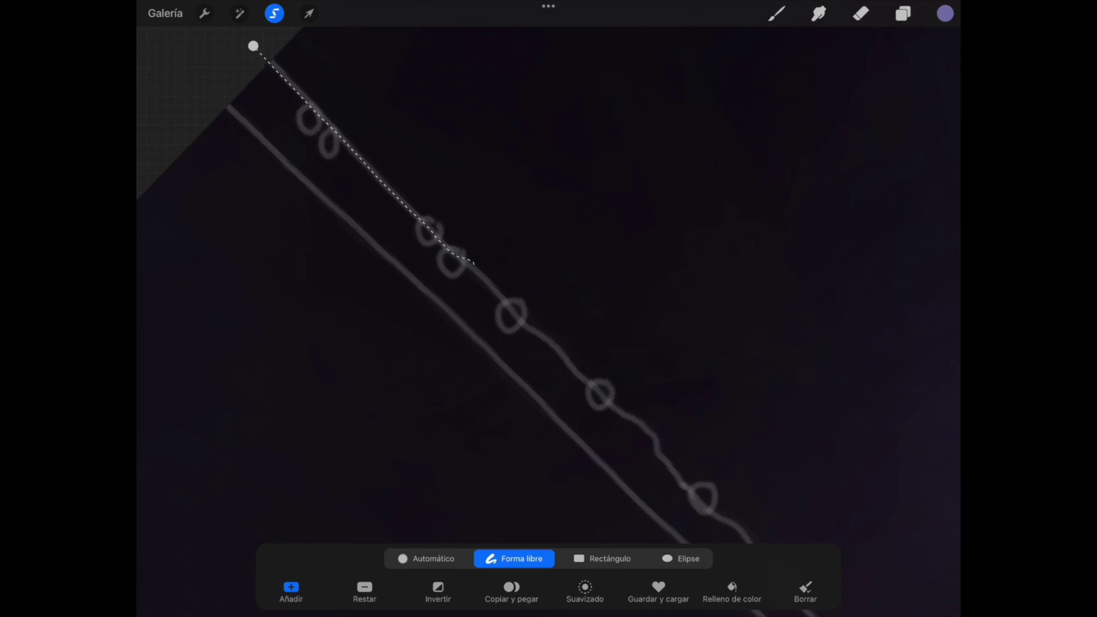
pyautogui.scroll(-3, 549, 309)
pyautogui.hscroll(3, 549, 308)
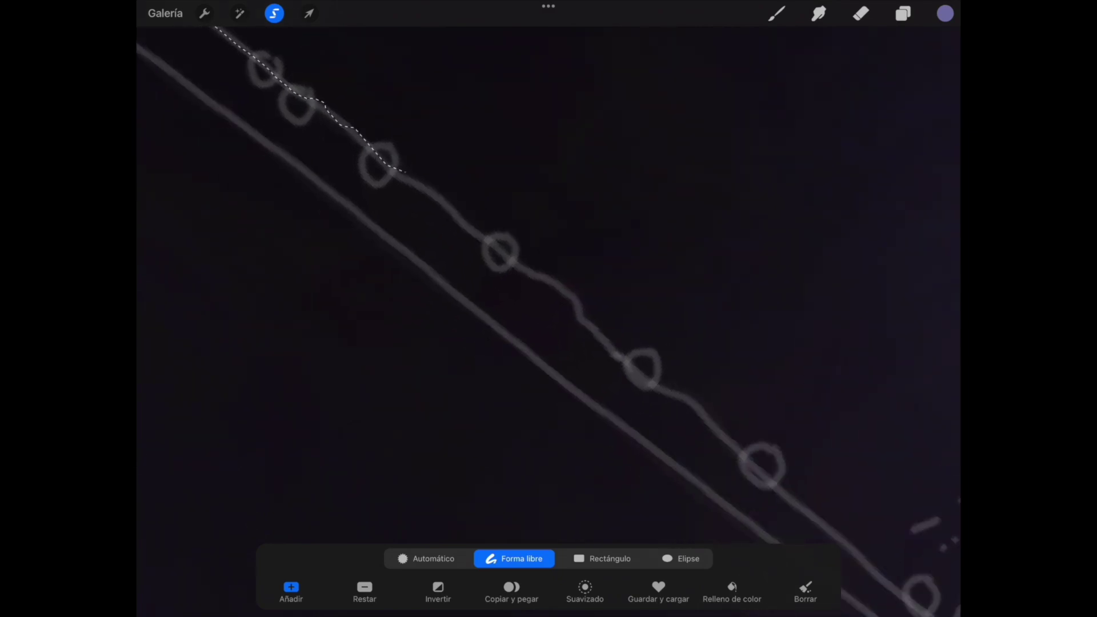
pyautogui.moveTo(421, 151); pyautogui.dragTo(569, 268)
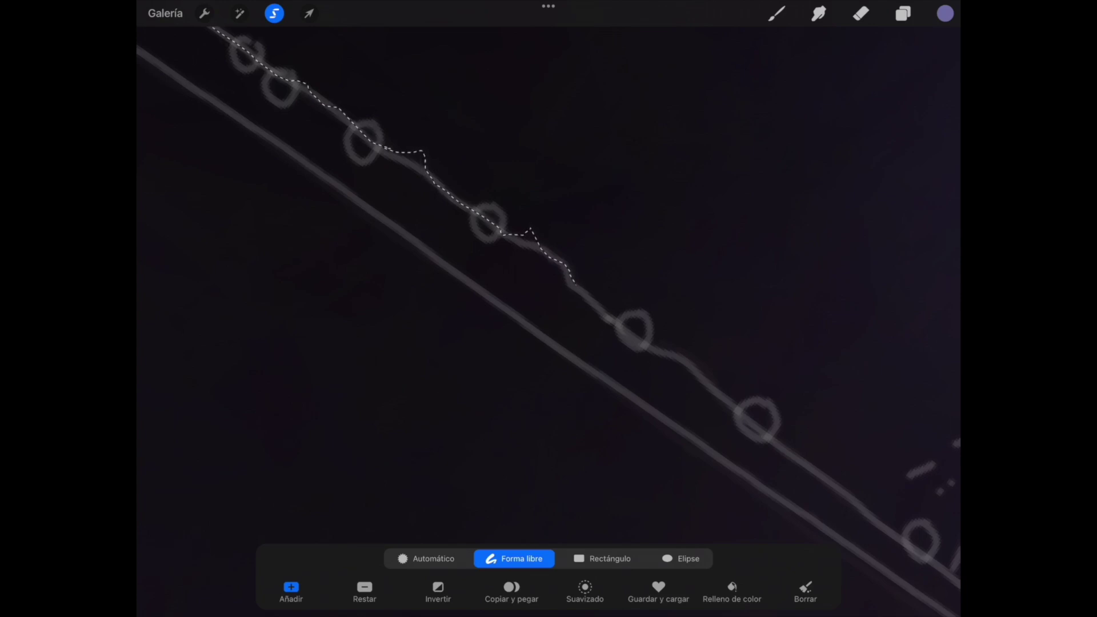
pyautogui.scroll(-2, 549, 309)
pyautogui.hscroll(2, 549, 308)
pyautogui.scroll(-1, 549, 309)
pyautogui.hotkey('ctrl', 'z')
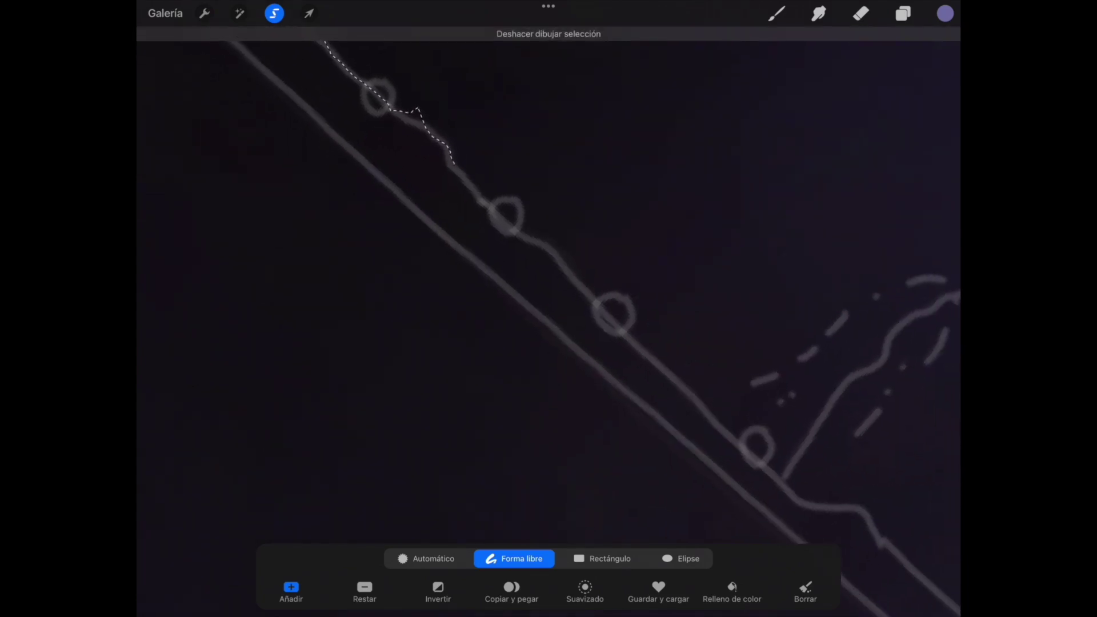
pyautogui.scroll(-2, 549, 309)
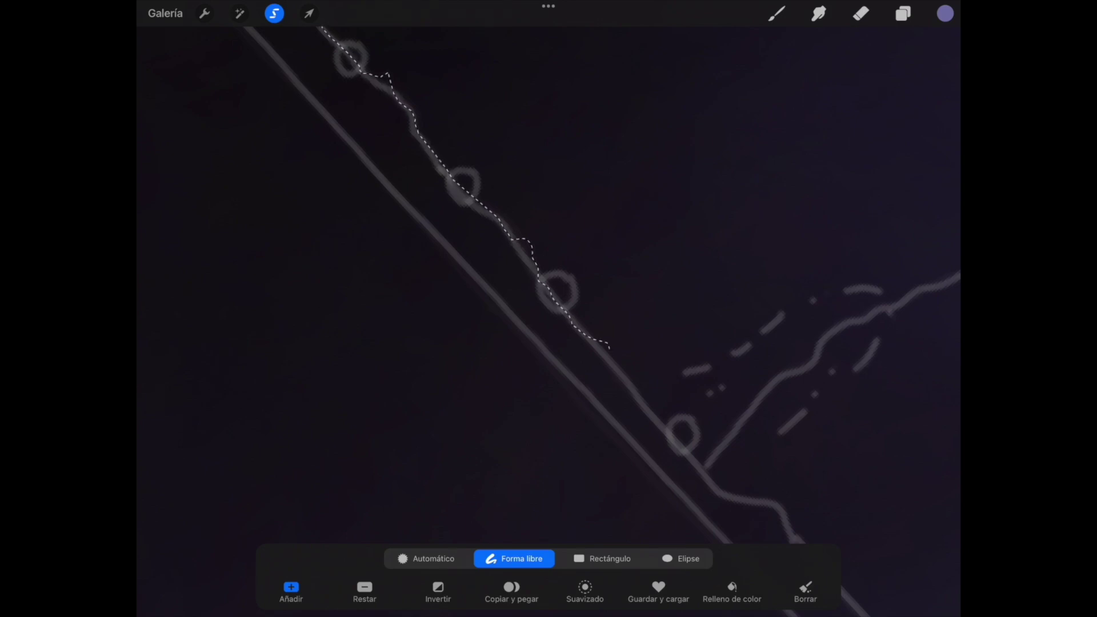
pyautogui.moveTo(569, 315); pyautogui.dragTo(641, 400)
pyautogui.scroll(-3, 548, 309)
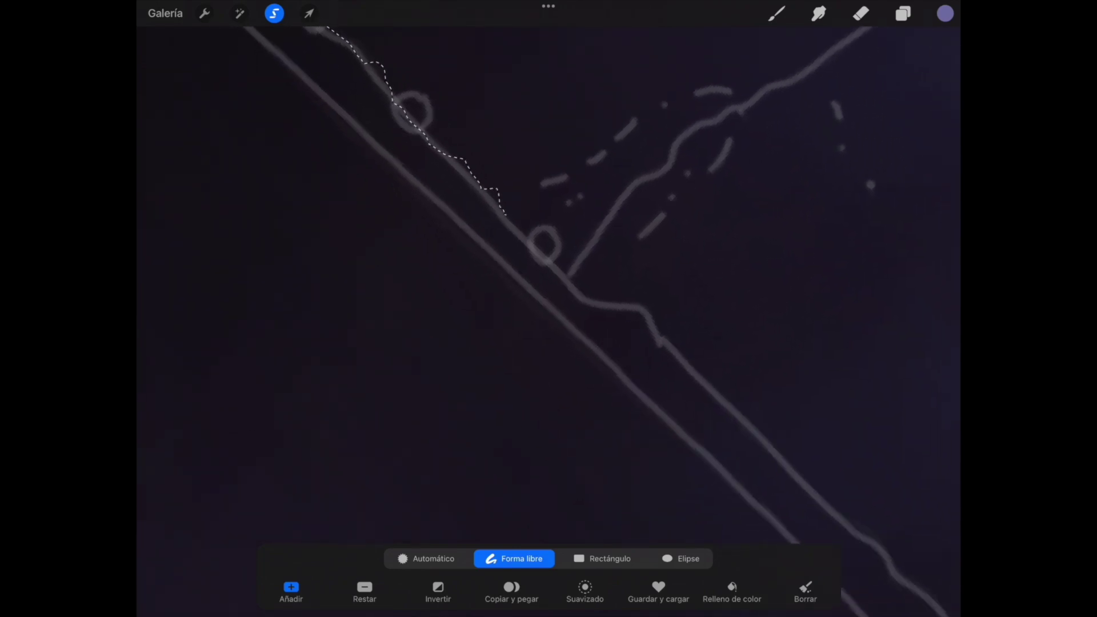
pyautogui.scroll(-1, 549, 309)
# Extend the outline further down the shoreline, undoing a stray straight segment.
pyautogui.moveTo(524, 221); pyautogui.dragTo(648, 326)
pyautogui.scroll(-3, 549, 308)
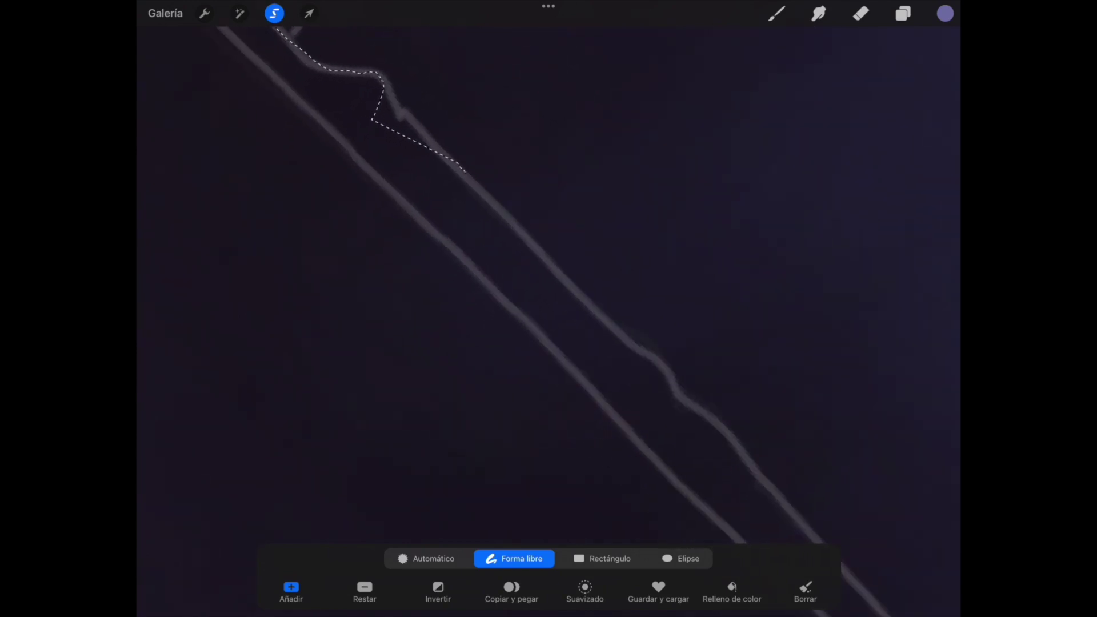
pyautogui.scroll(3, 548, 309)
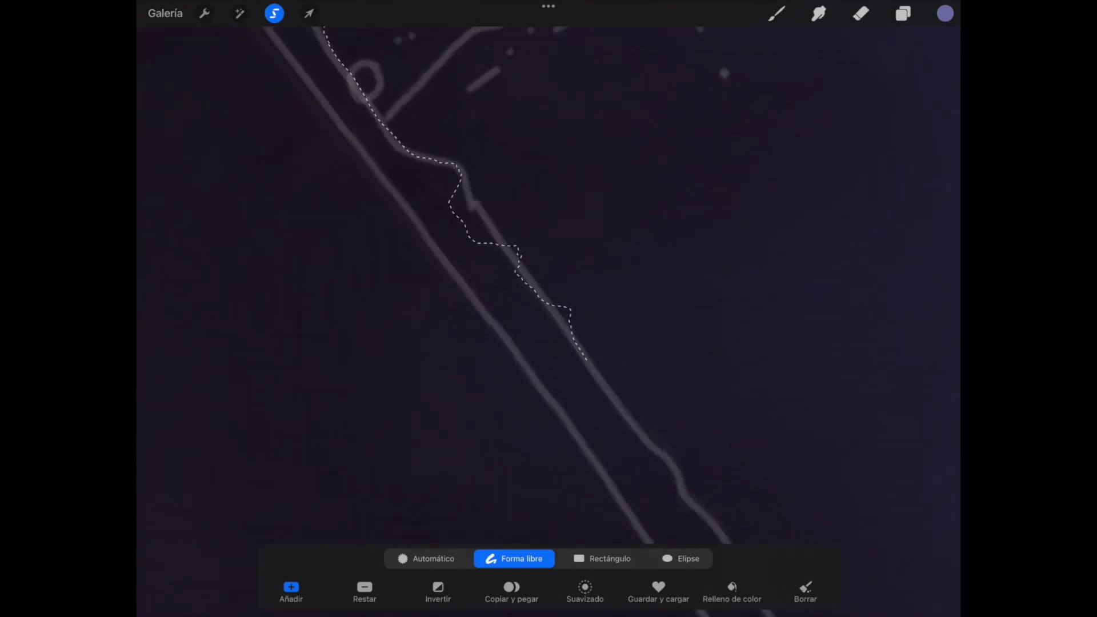
pyautogui.moveTo(569, 309); pyautogui.dragTo(628, 417)
pyautogui.scroll(-4, 549, 309)
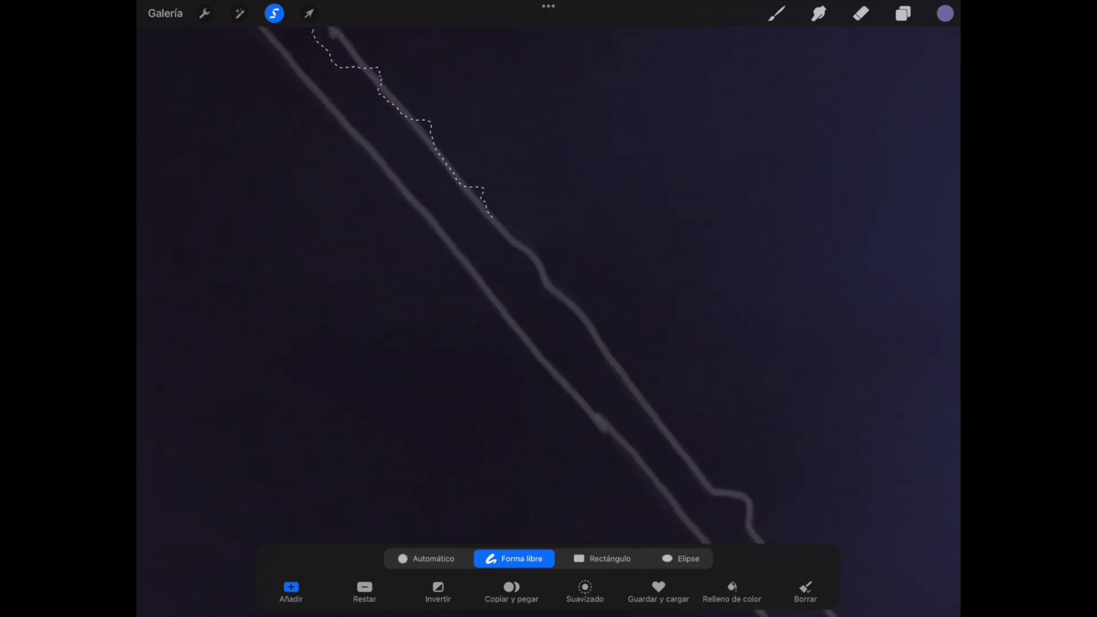
pyautogui.scroll(-2, 549, 309)
pyautogui.moveTo(585, 320); pyautogui.dragTo(650, 411)
pyautogui.scroll(-4, 549, 308)
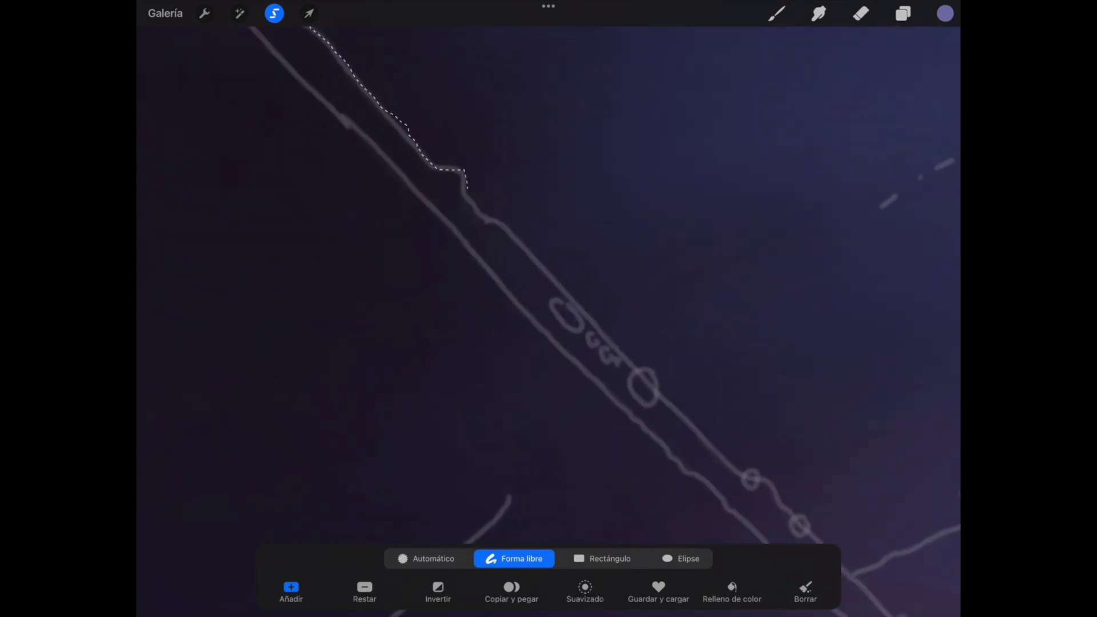
pyautogui.moveTo(560, 283); pyautogui.dragTo(662, 397)
pyautogui.click(587, 423)
pyautogui.hotkey('ctrl', 'z')
# Trace the outline past several circles further along the shoreline.
pyautogui.scroll(-3, 548, 309)
pyautogui.scroll(-3, 549, 308)
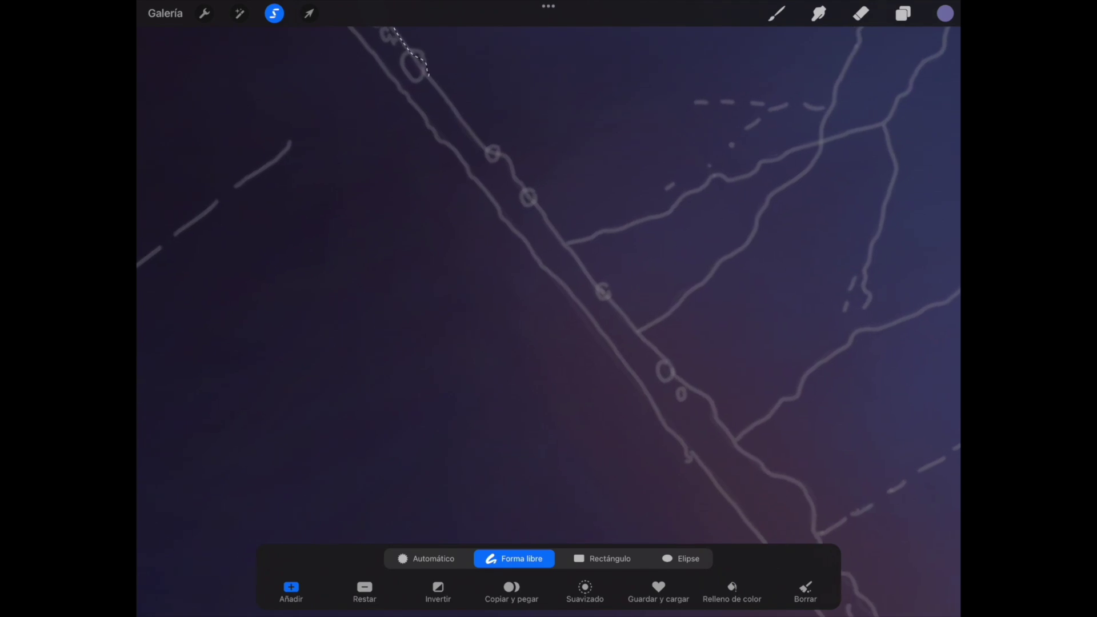
pyautogui.moveTo(512, 166); pyautogui.dragTo(667, 358)
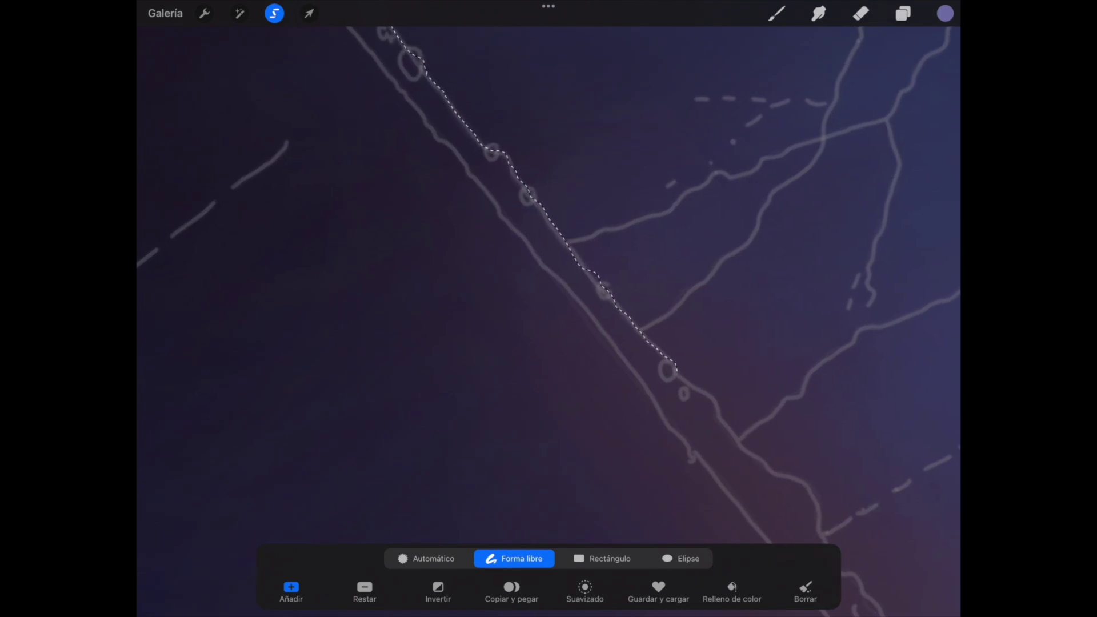
pyautogui.scroll(-3, 549, 309)
pyautogui.scroll(-2, 548, 309)
pyautogui.scroll(-2, 549, 308)
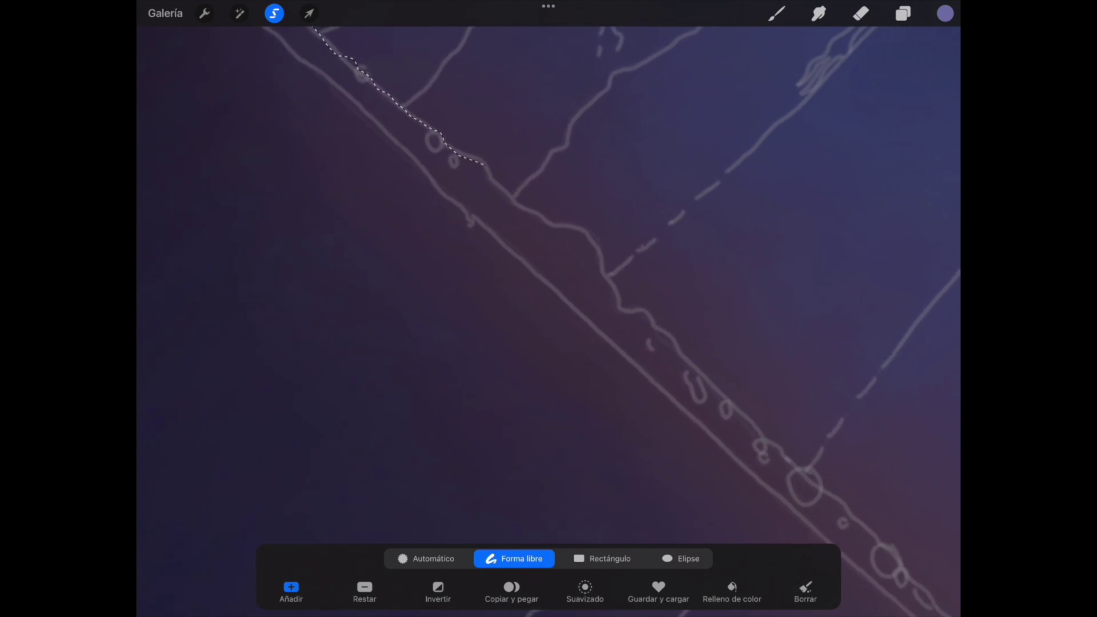
pyautogui.moveTo(583, 231)
pyautogui.mouseDown()
pyautogui.moveTo(620, 308)
pyautogui.moveTo(669, 334)
pyautogui.mouseUp()
pyautogui.scroll(-2, 549, 309)
pyautogui.scroll(-2, 549, 308)
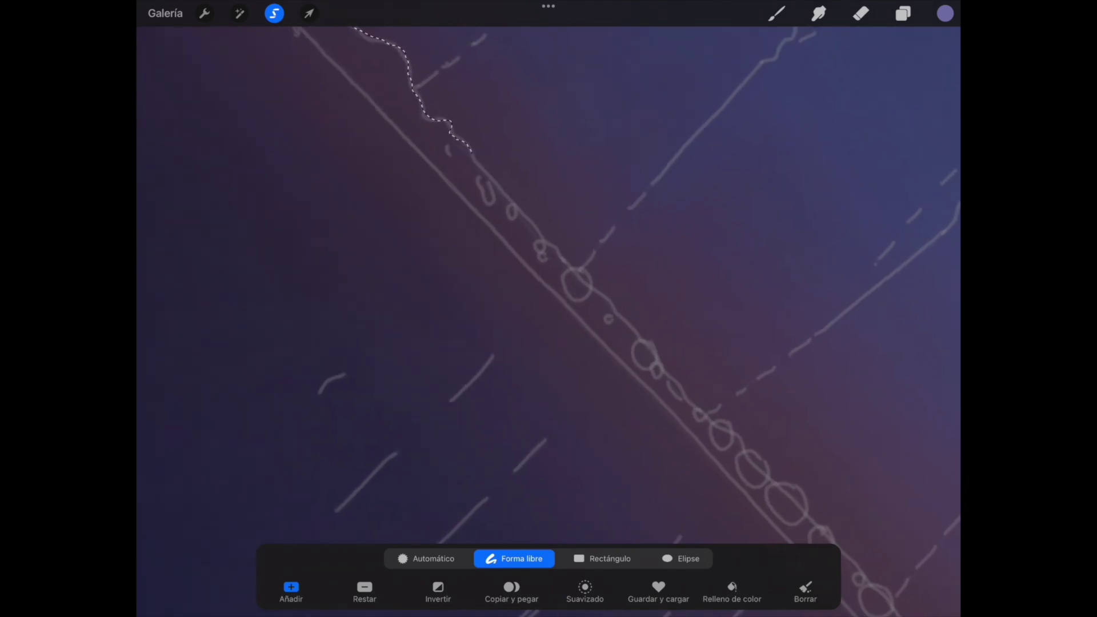
pyautogui.scroll(-2, 549, 308)
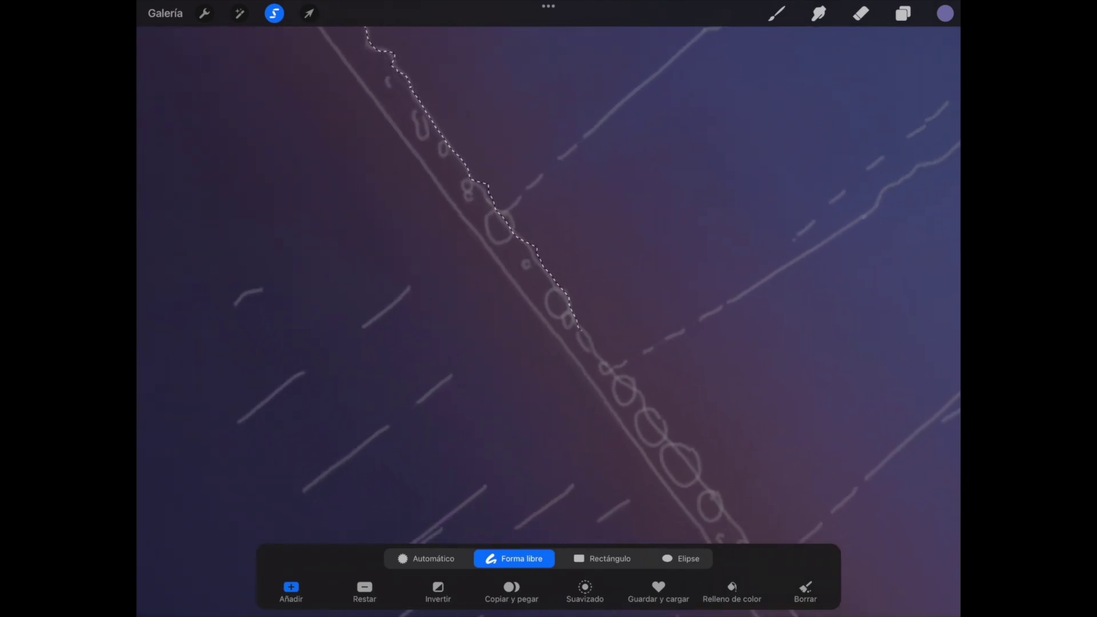
pyautogui.moveTo(608, 361); pyautogui.dragTo(620, 370)
pyautogui.scroll(-2, 548, 308)
pyautogui.scroll(-2, 549, 309)
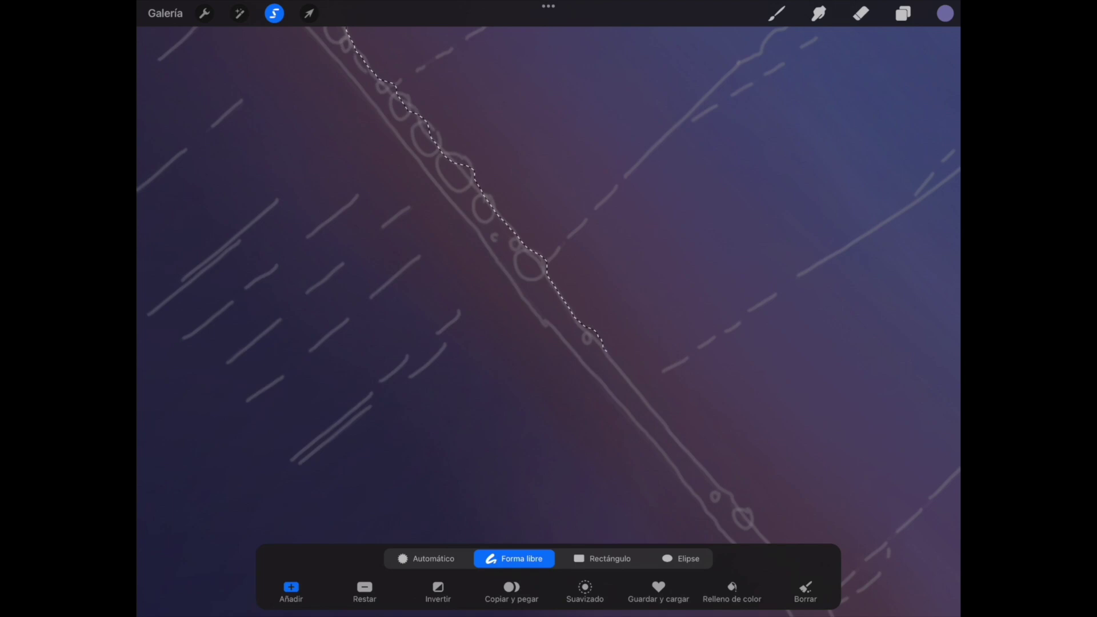
pyautogui.scroll(-2, 548, 309)
pyautogui.scroll(-2, 548, 309)
pyautogui.scroll(-2, 548, 309)
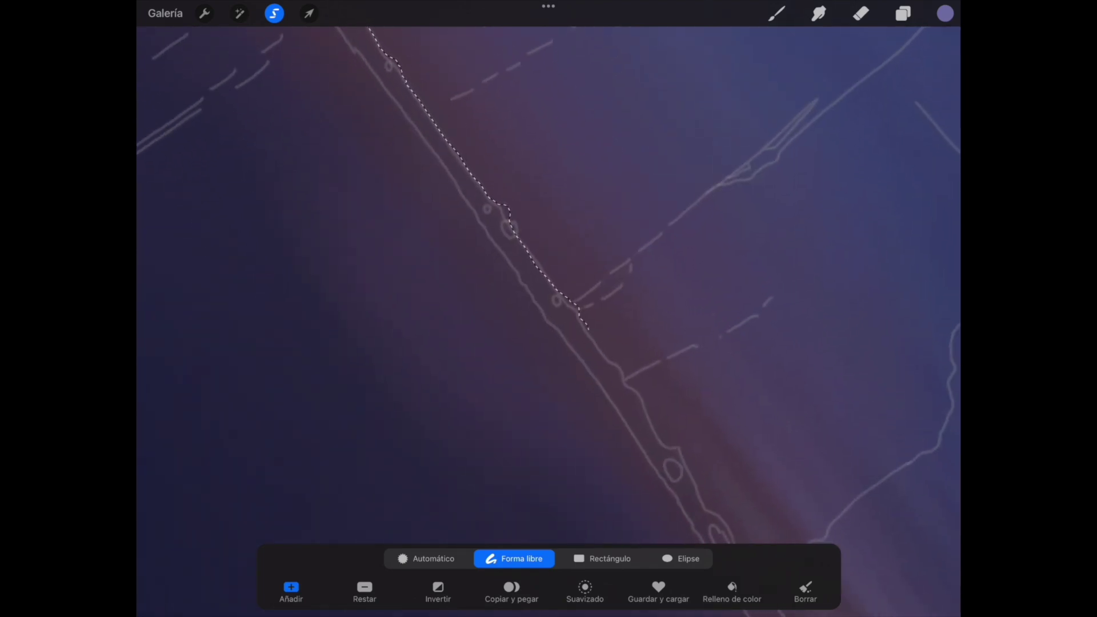
pyautogui.scroll(-2, 548, 308)
pyautogui.scroll(-2, 549, 309)
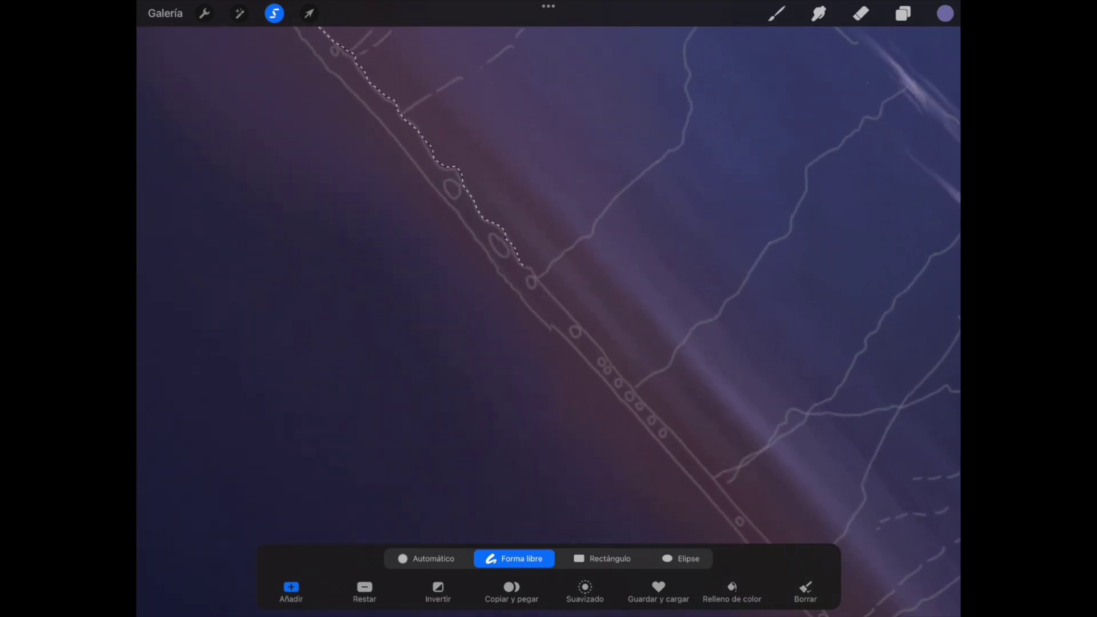
pyautogui.scroll(-2, 548, 309)
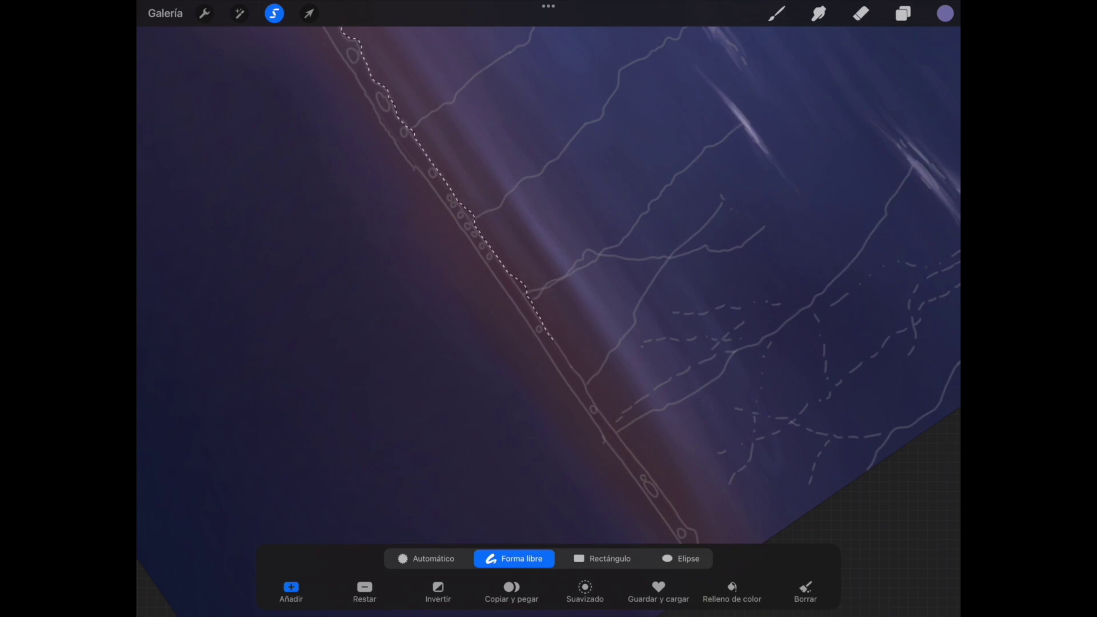
pyautogui.scroll(-2, 548, 309)
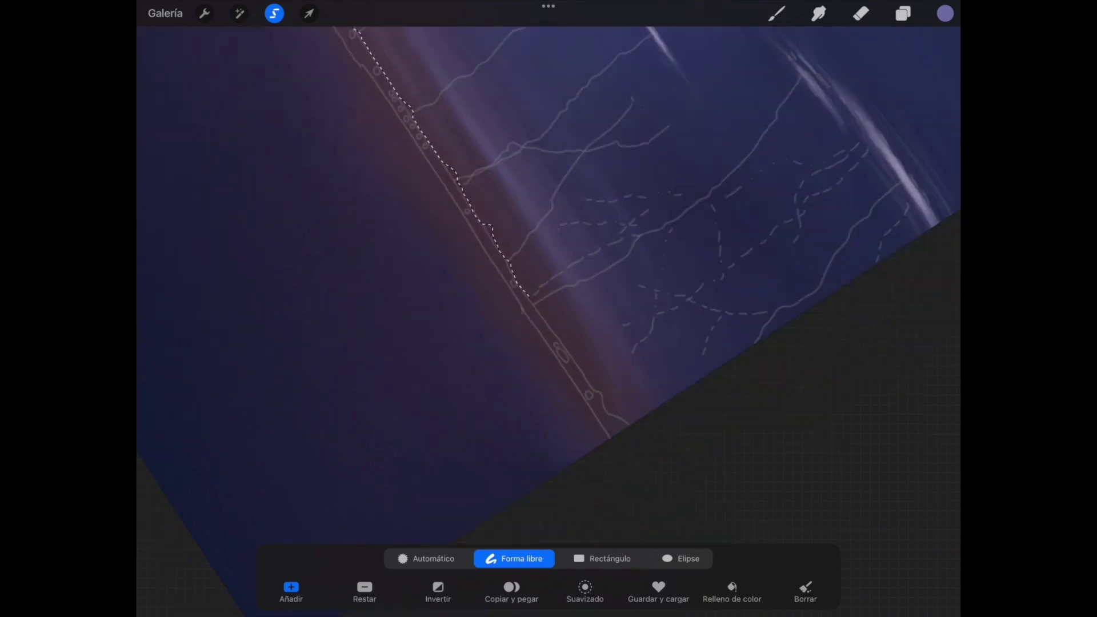
pyautogui.scroll(-1, 549, 309)
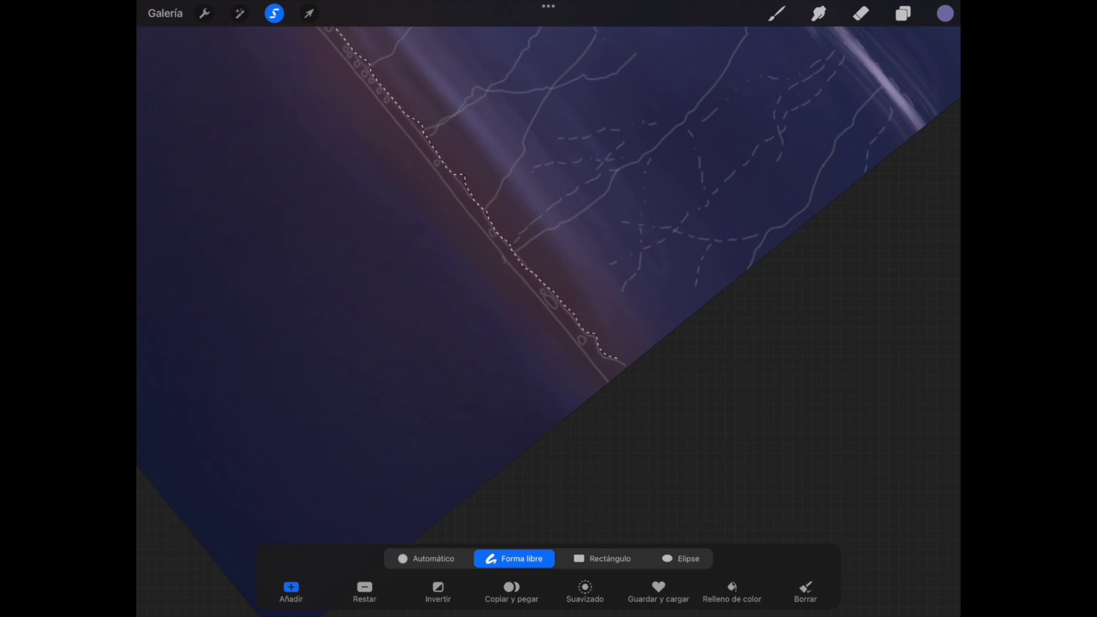
# Finish tracing beside the shoreline line and close the selection at its start point.
pyautogui.moveTo(440, 206); pyautogui.dragTo(462, 166)
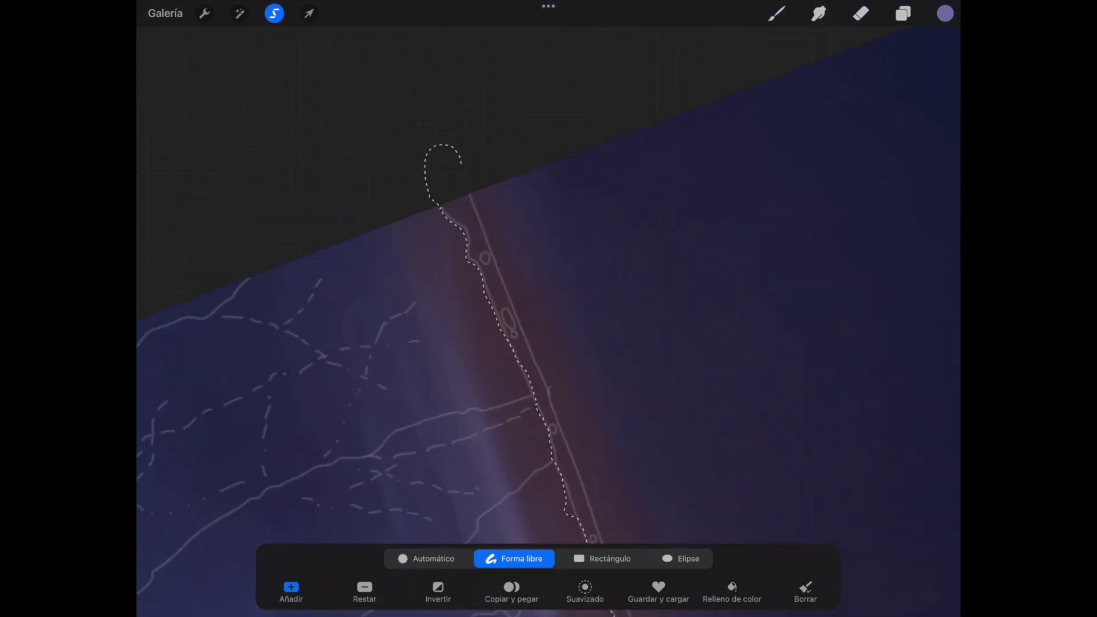
pyautogui.scroll(-3, 549, 308)
pyautogui.scroll(-3, 549, 309)
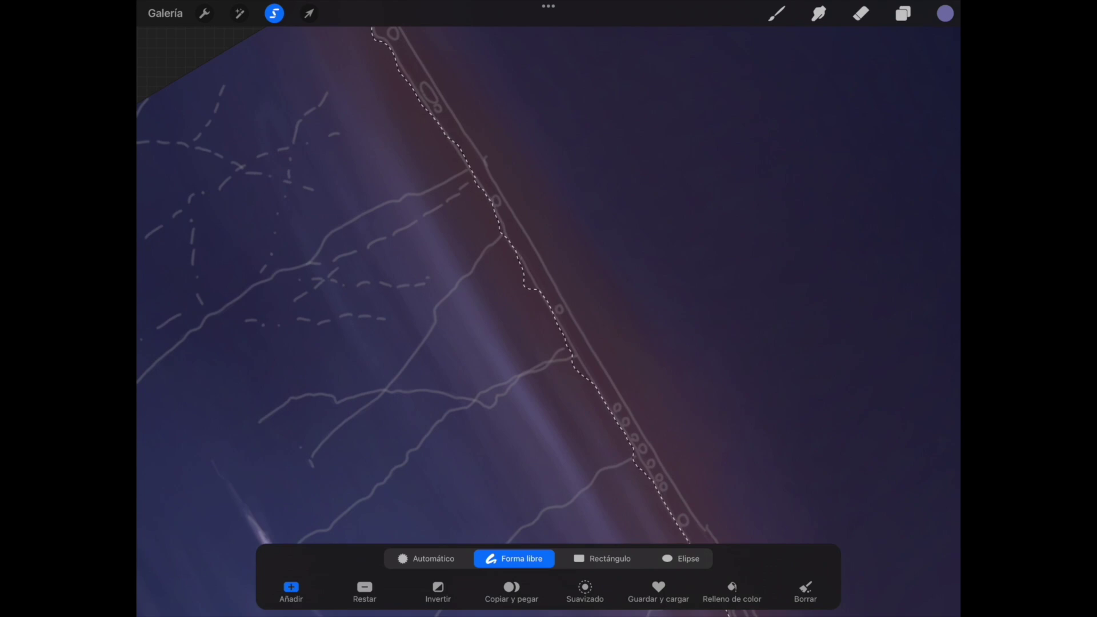
pyautogui.scroll(-4, 548, 308)
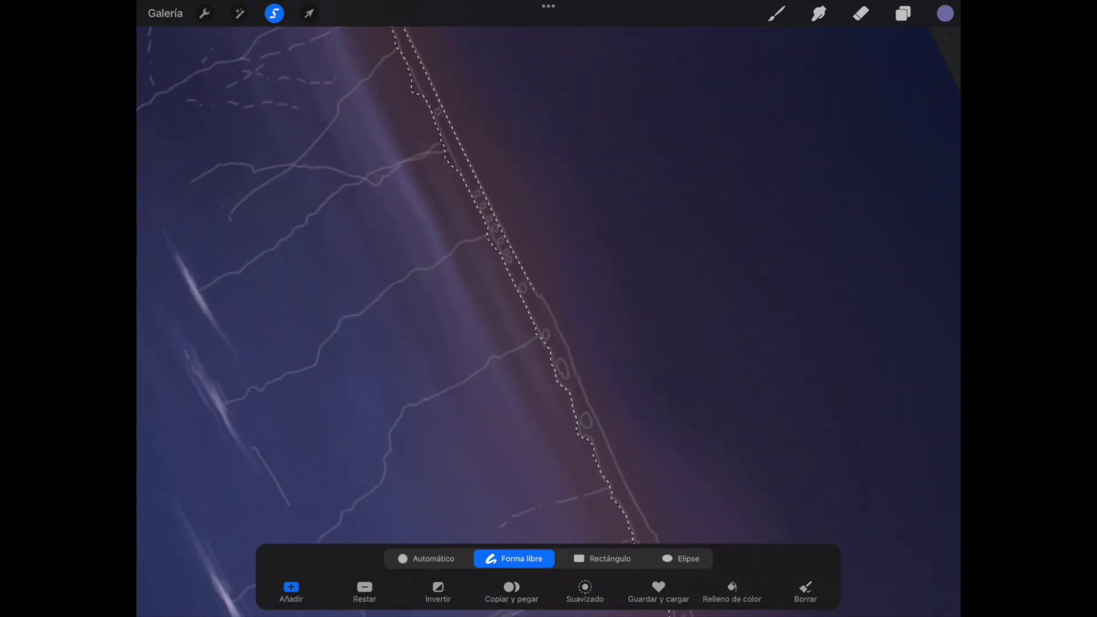
pyautogui.scroll(-2, 548, 309)
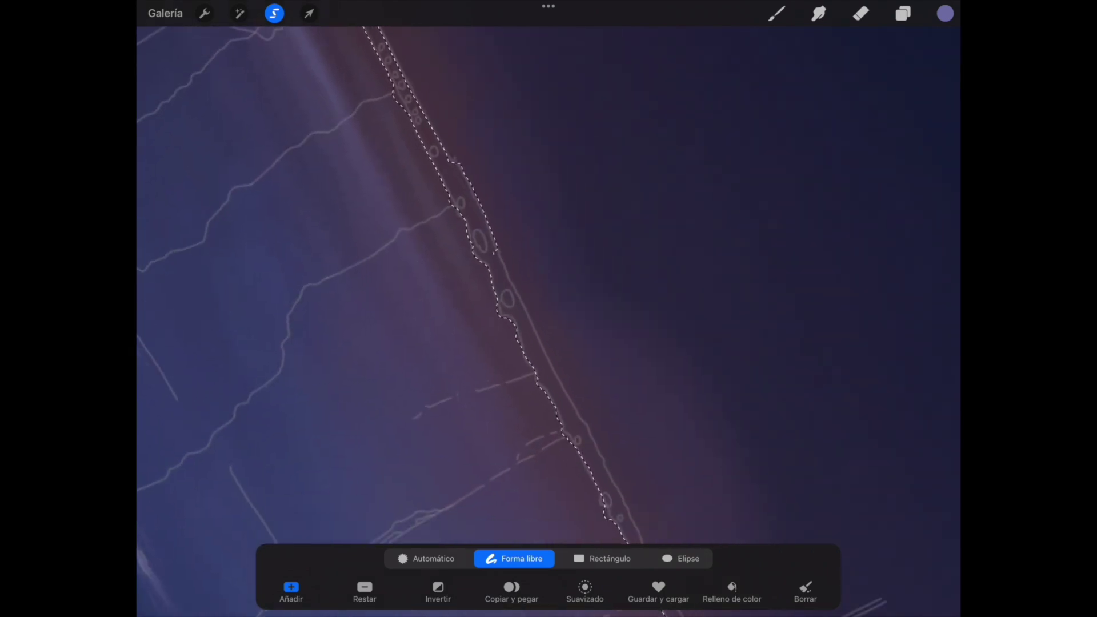
pyautogui.scroll(-2, 549, 308)
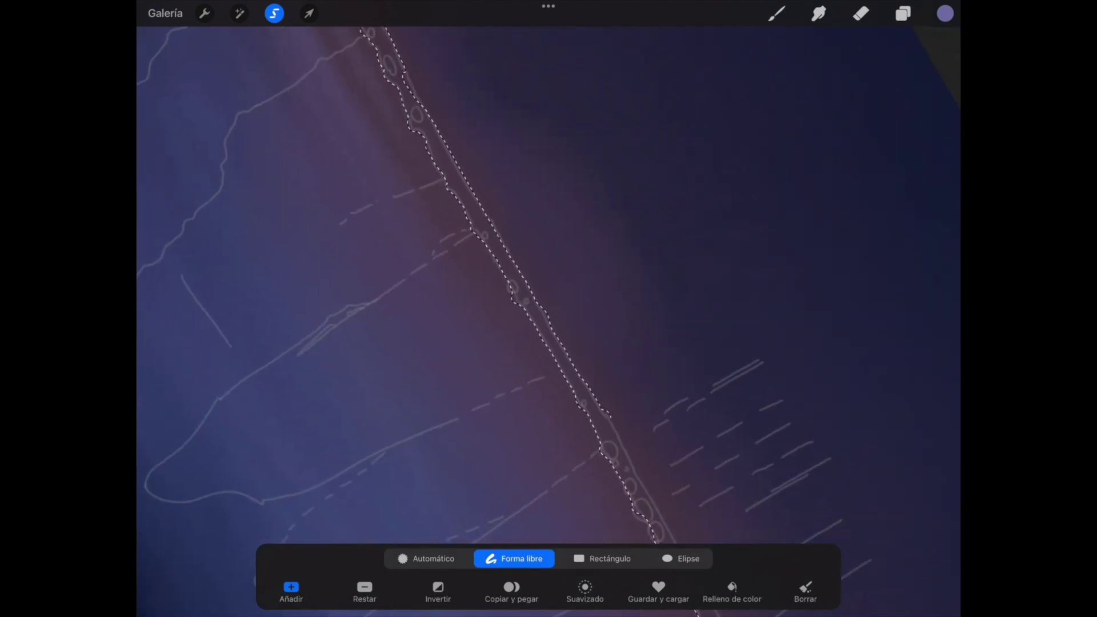
pyautogui.scroll(-3, 548, 309)
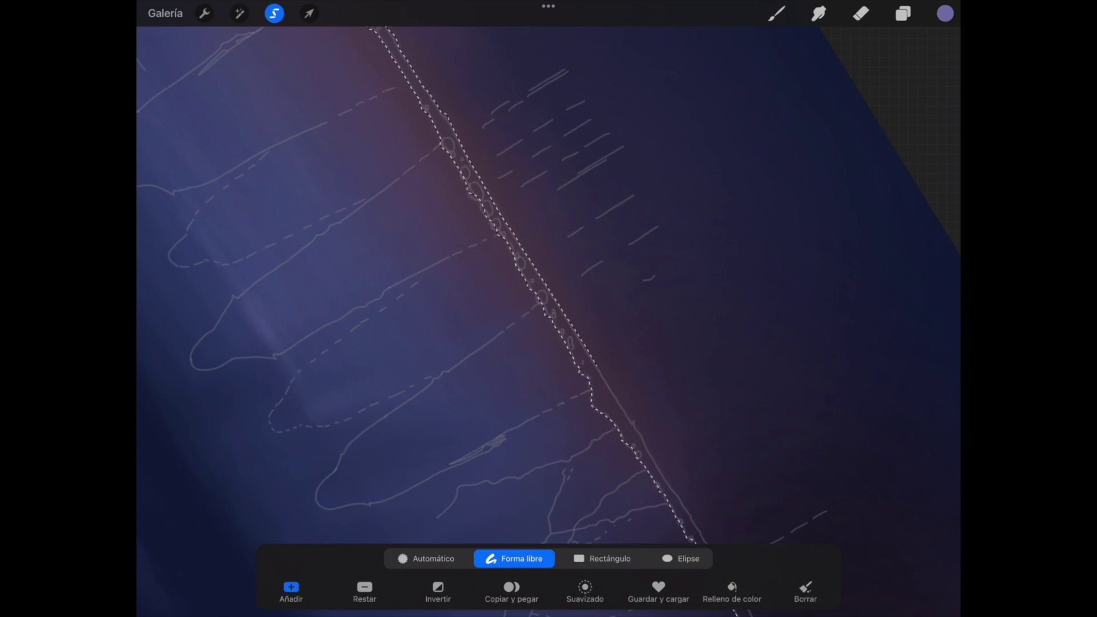
pyautogui.scroll(-3, 549, 309)
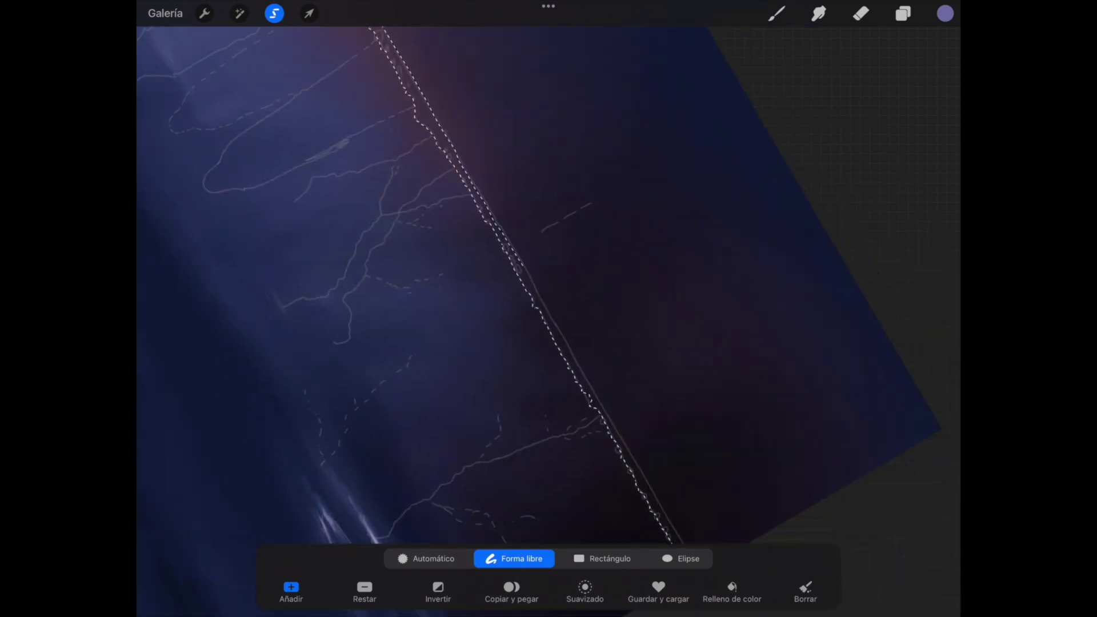
pyautogui.scroll(-3, 548, 308)
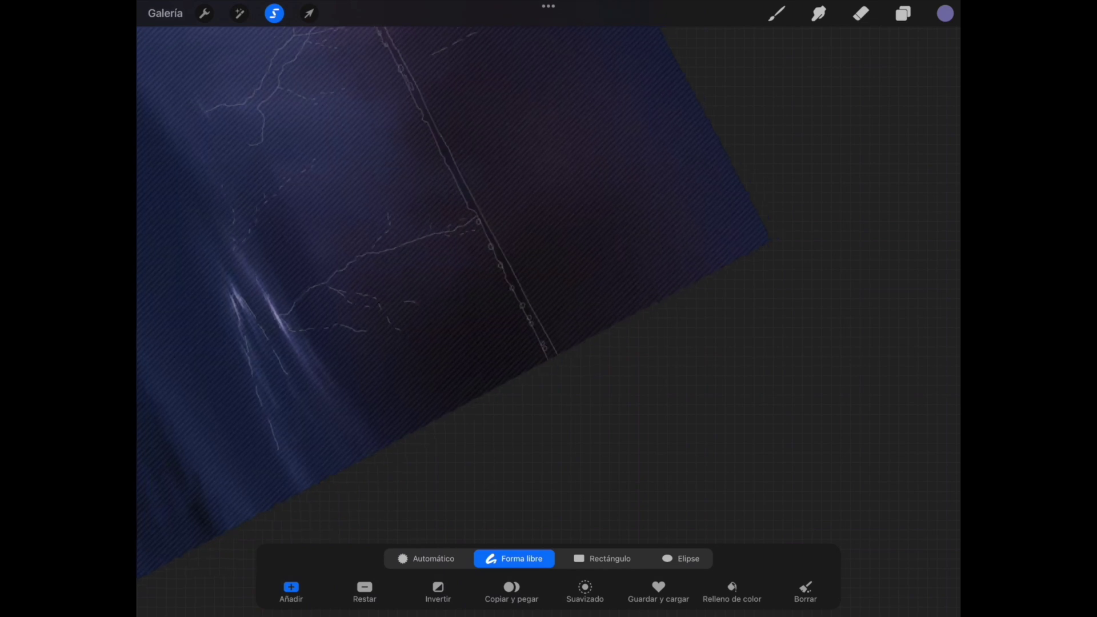
pyautogui.scroll(-3, 548, 308)
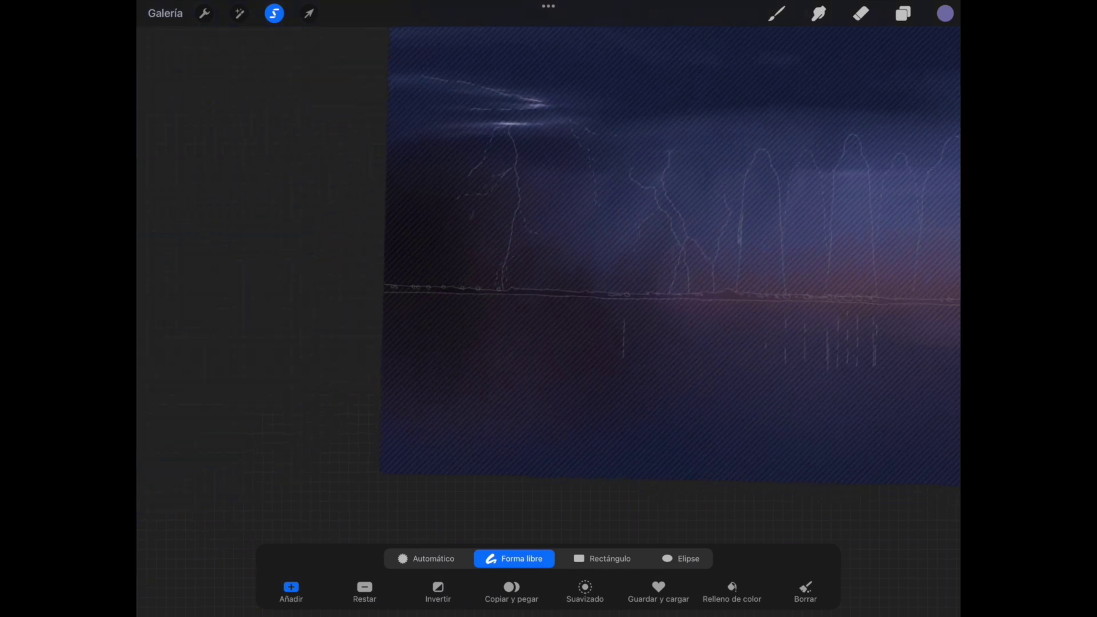
pyautogui.scroll(5, 549, 308)
pyautogui.hotkey('ctrl', 'z')
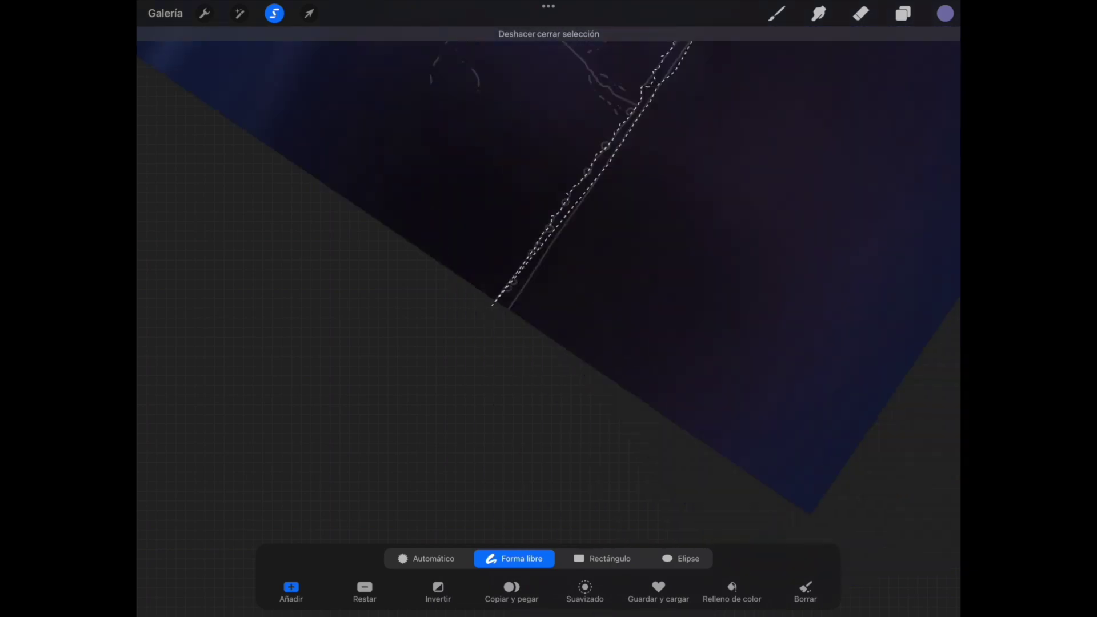
pyautogui.scroll(2, 549, 308)
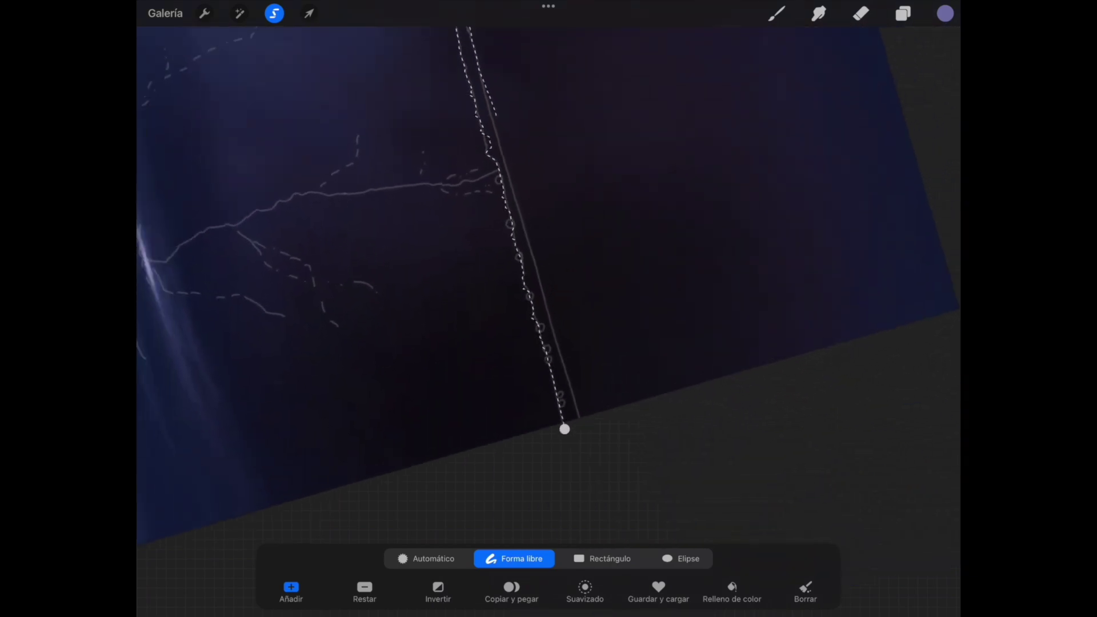
pyautogui.moveTo(468, 29); pyautogui.dragTo(586, 425)
pyautogui.click(564, 429)
pyautogui.scroll(-5, 548, 257)
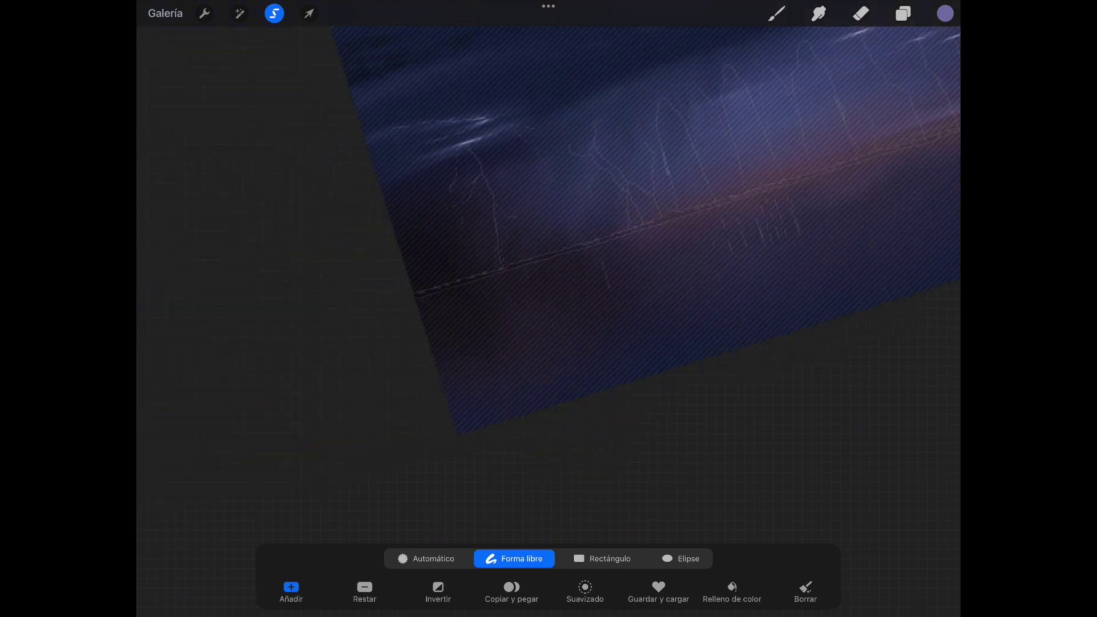
# Pick pure black and ColorDrop it into the selected horizon strip.
pyautogui.click(946, 13)
pyautogui.moveTo(793, 127); pyautogui.dragTo(732, 258)
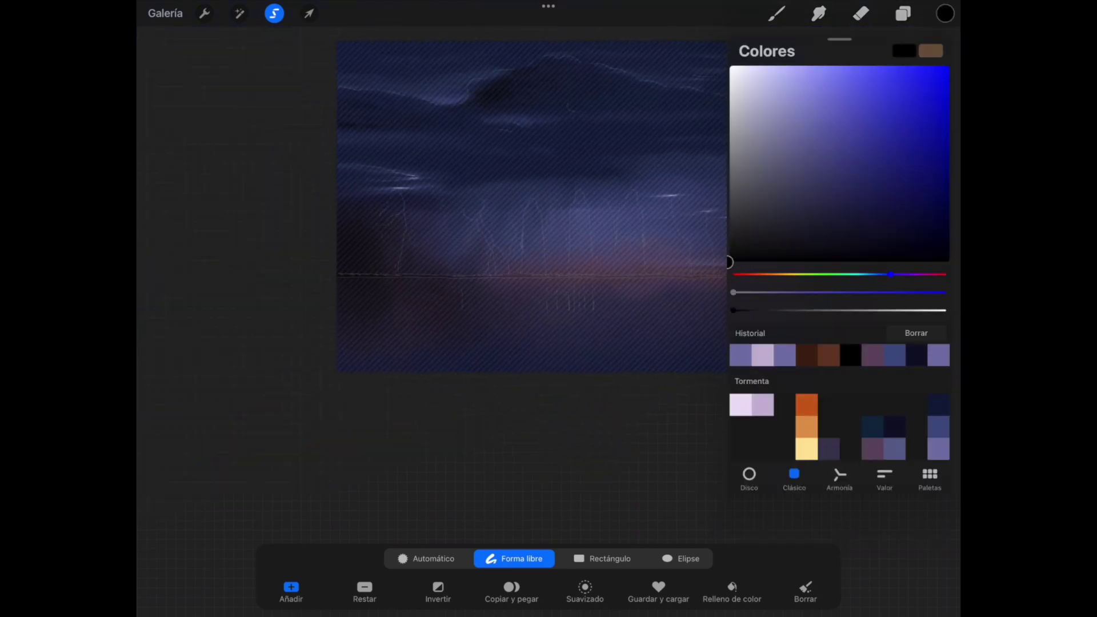
pyautogui.click(945, 13)
pyautogui.moveTo(946, 13); pyautogui.dragTo(648, 284)
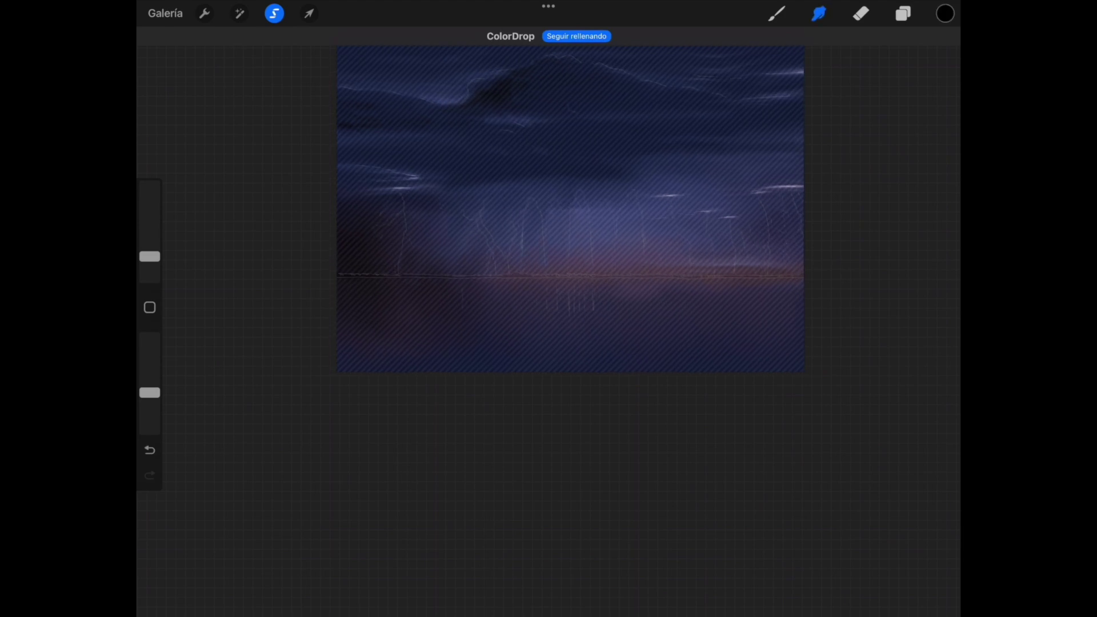
pyautogui.moveTo(946, 13); pyautogui.dragTo(592, 277)
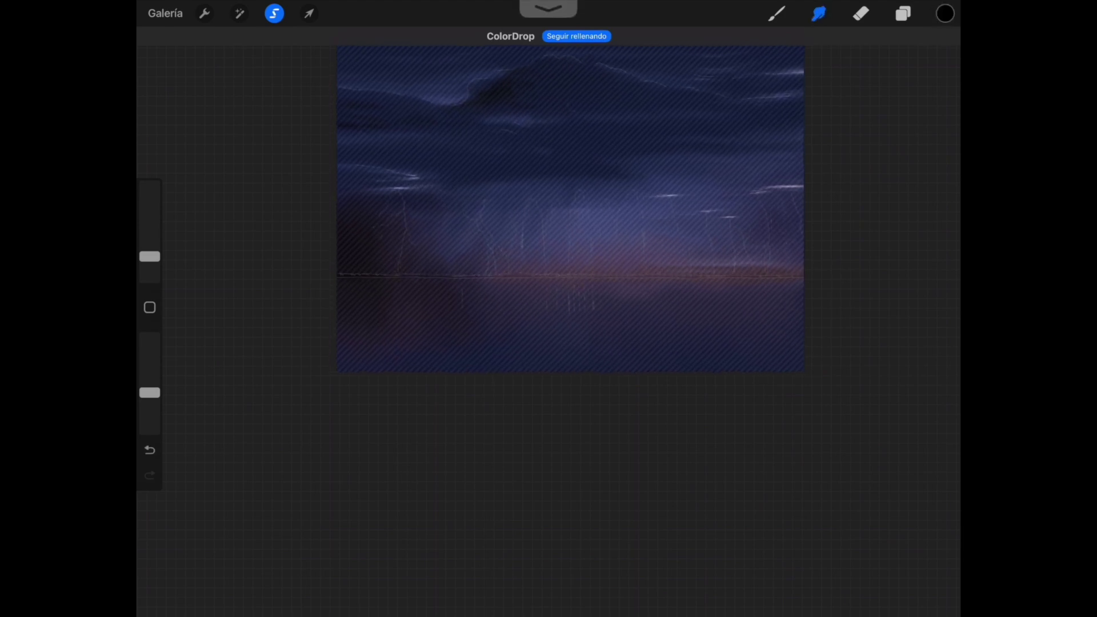
pyautogui.moveTo(946, 13); pyautogui.dragTo(406, 258)
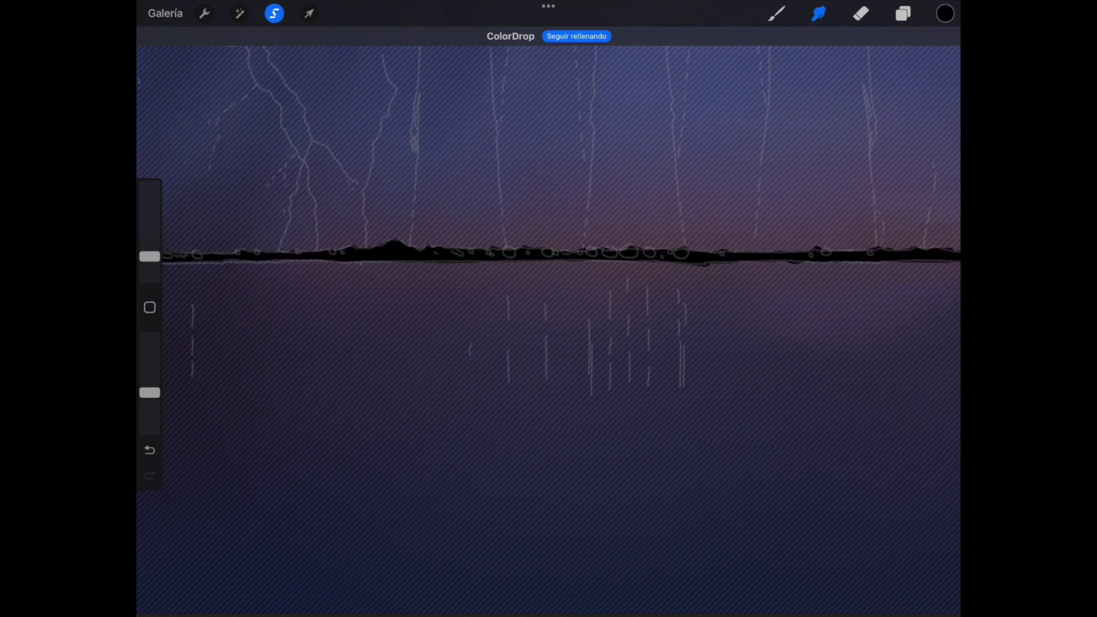
pyautogui.scroll(-5, 548, 246)
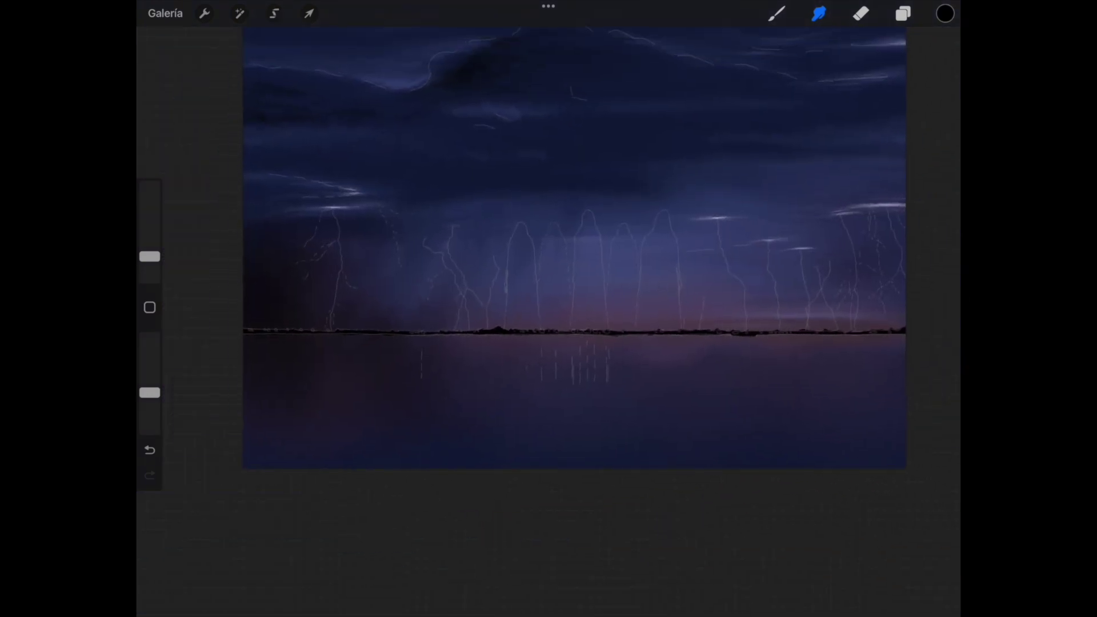
pyautogui.scroll(5, 482, 359)
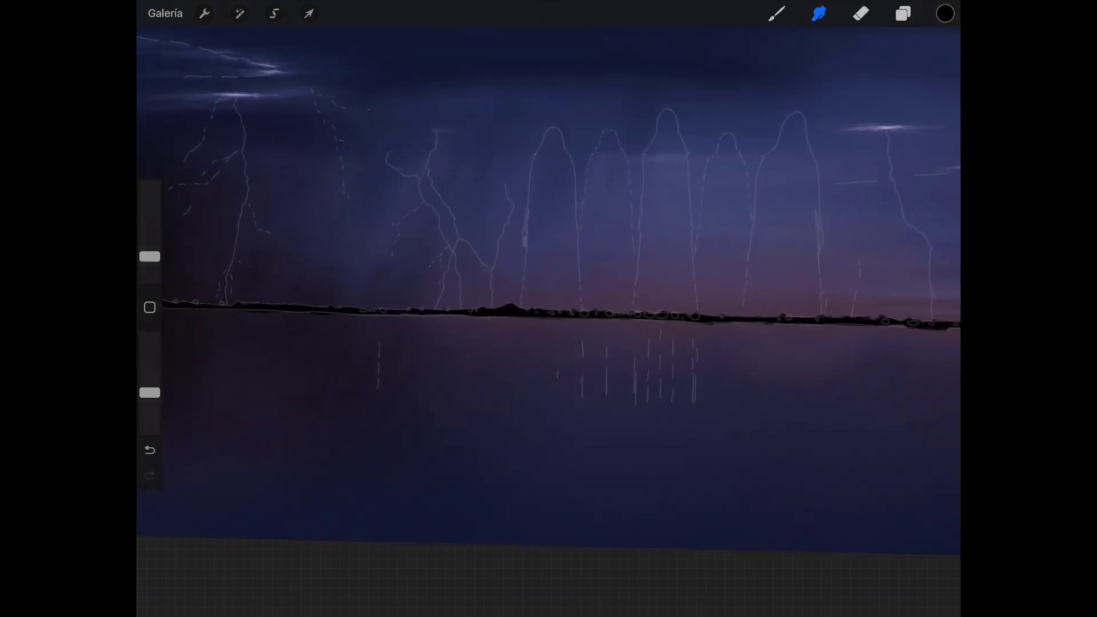
# Hide the Dibujo sketch layer and set the Eraser to 2% size.
pyautogui.click(903, 13)
pyautogui.click(931, 97)
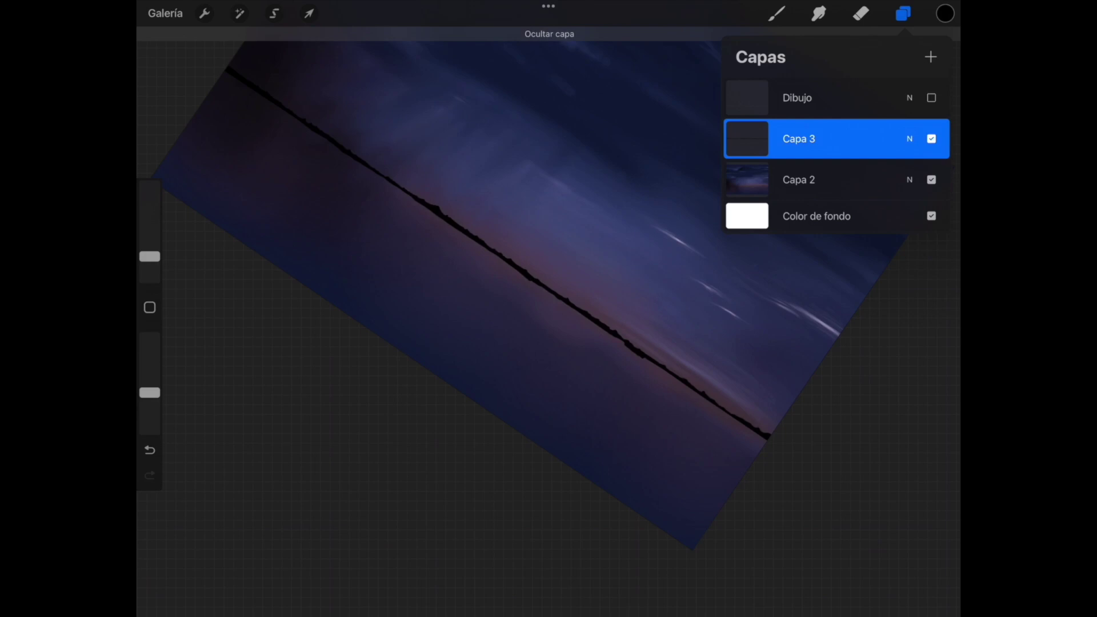
pyautogui.click(860, 14)
pyautogui.scroll(5, 571, 320)
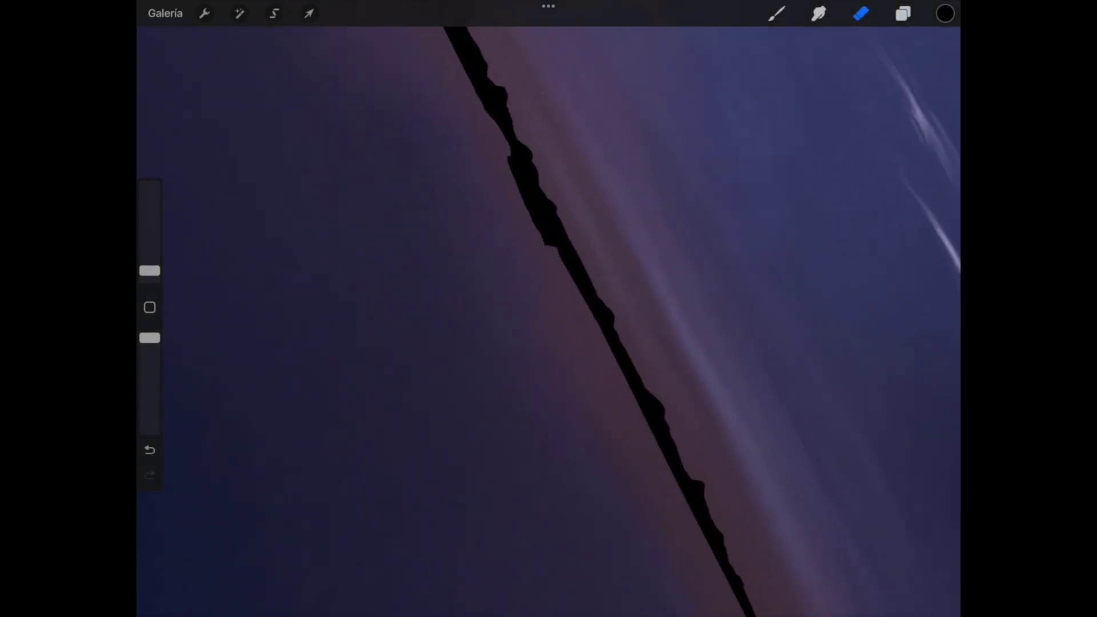
pyautogui.moveTo(150, 270); pyautogui.dragTo(150, 264)
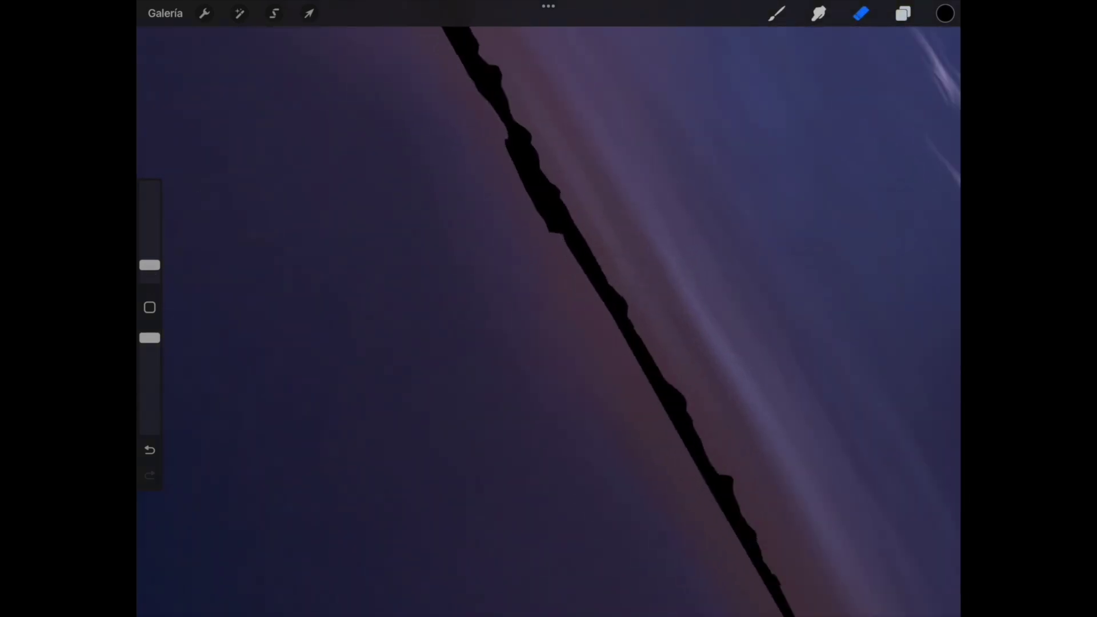
# Erase the black shoreline edge into a thinner, irregular rocky silhouette.
pyautogui.scroll(3, 571, 320)
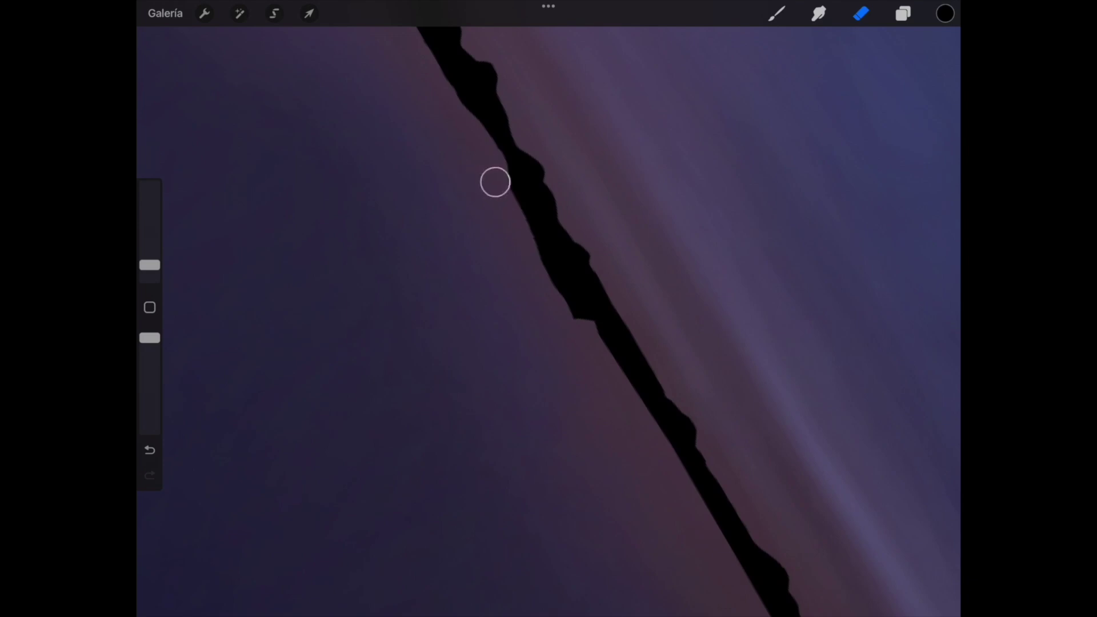
pyautogui.scroll(-3, 602, 395)
pyautogui.scroll(-2, 603, 395)
pyautogui.scroll(-1, 571, 343)
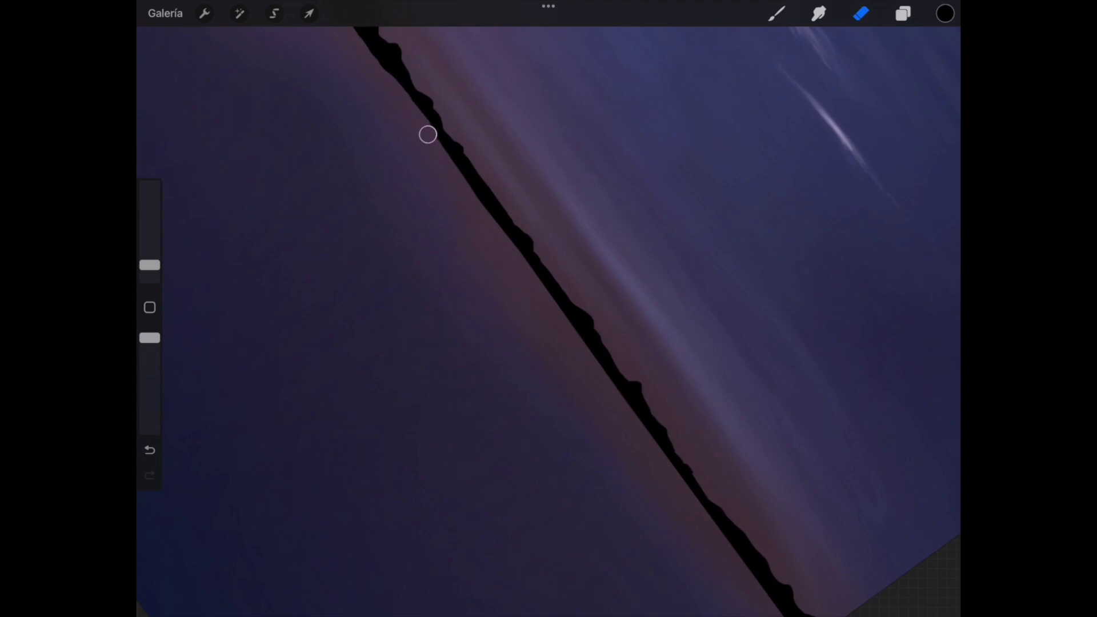
pyautogui.scroll(-1, 548, 320)
pyautogui.scroll(-2, 548, 320)
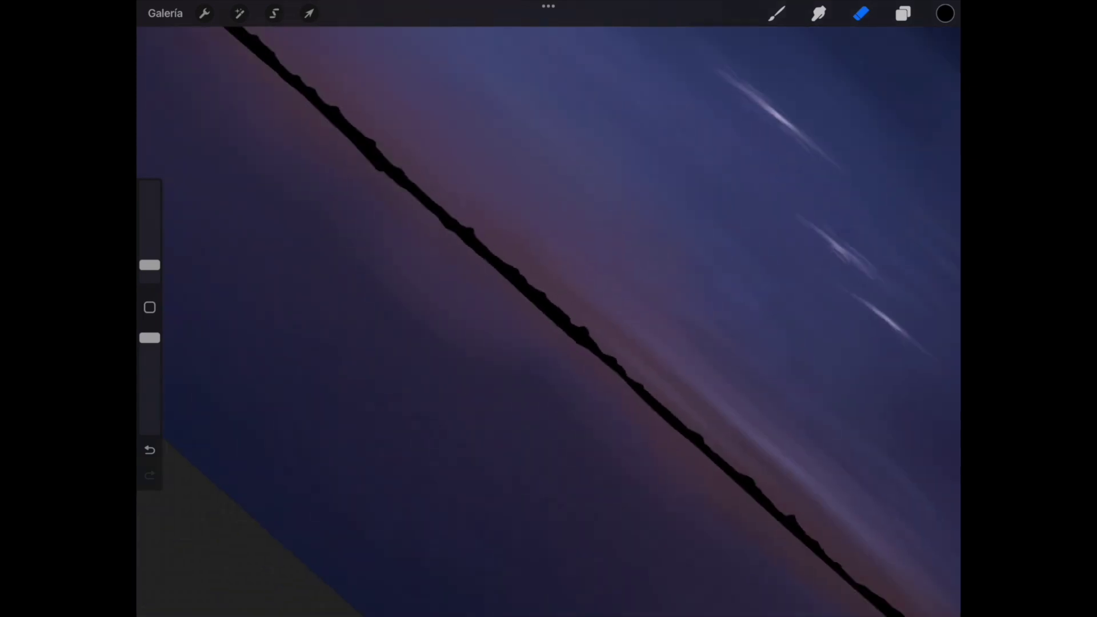
pyautogui.scroll(-3, 549, 320)
pyautogui.scroll(-1, 549, 320)
pyautogui.scroll(-2, 548, 320)
pyautogui.scroll(-1, 549, 319)
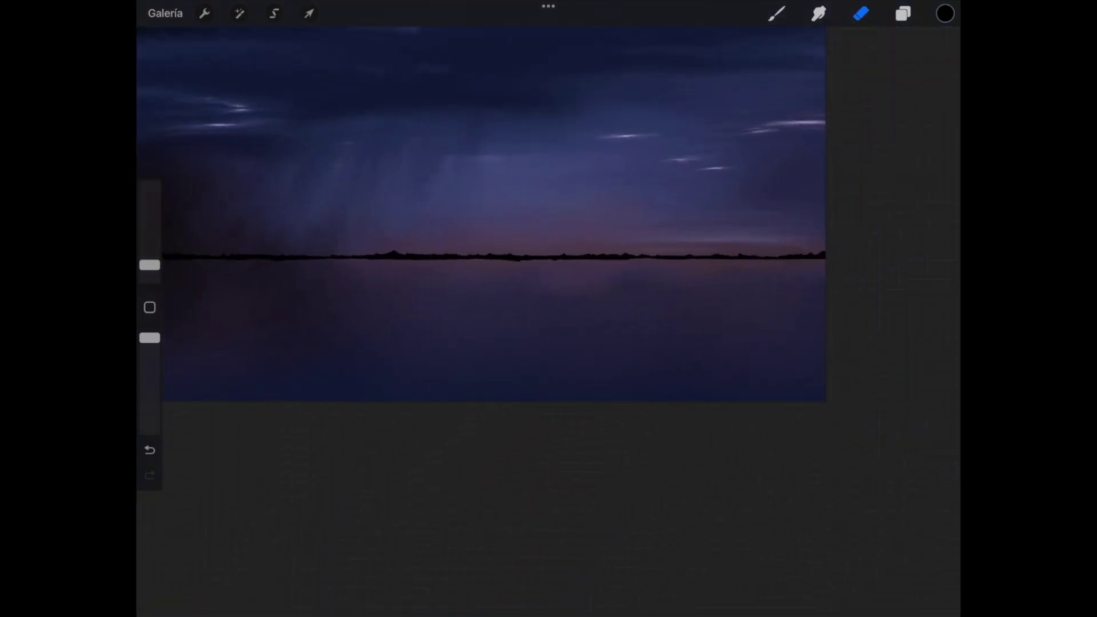
pyautogui.scroll(3, 549, 320)
pyautogui.scroll(2, 549, 320)
pyautogui.scroll(2, 548, 320)
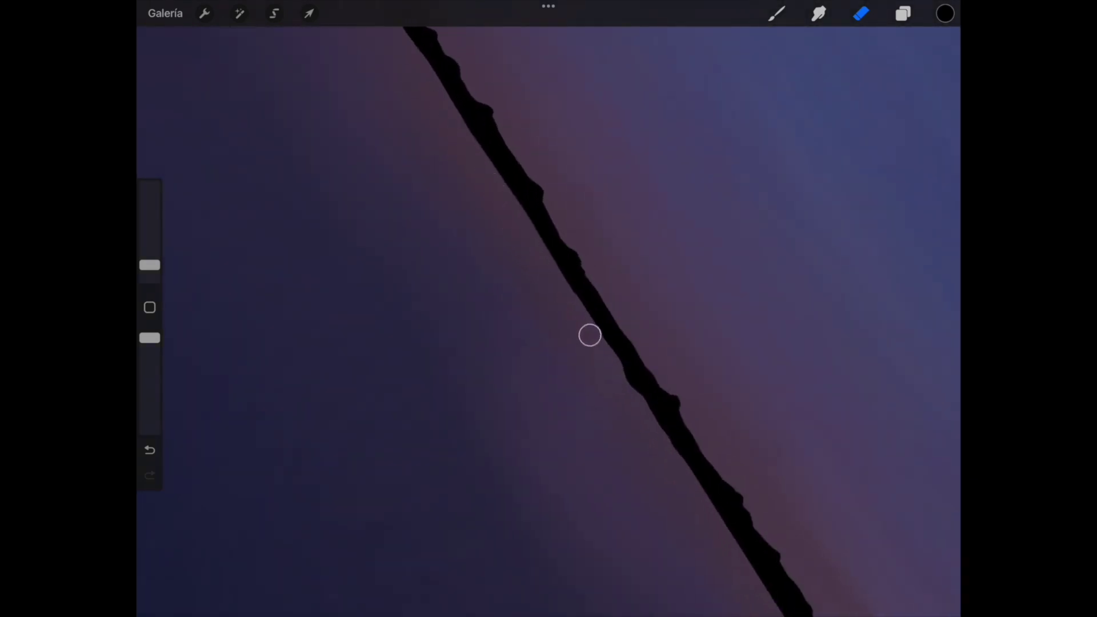
pyautogui.scroll(-1, 588, 333)
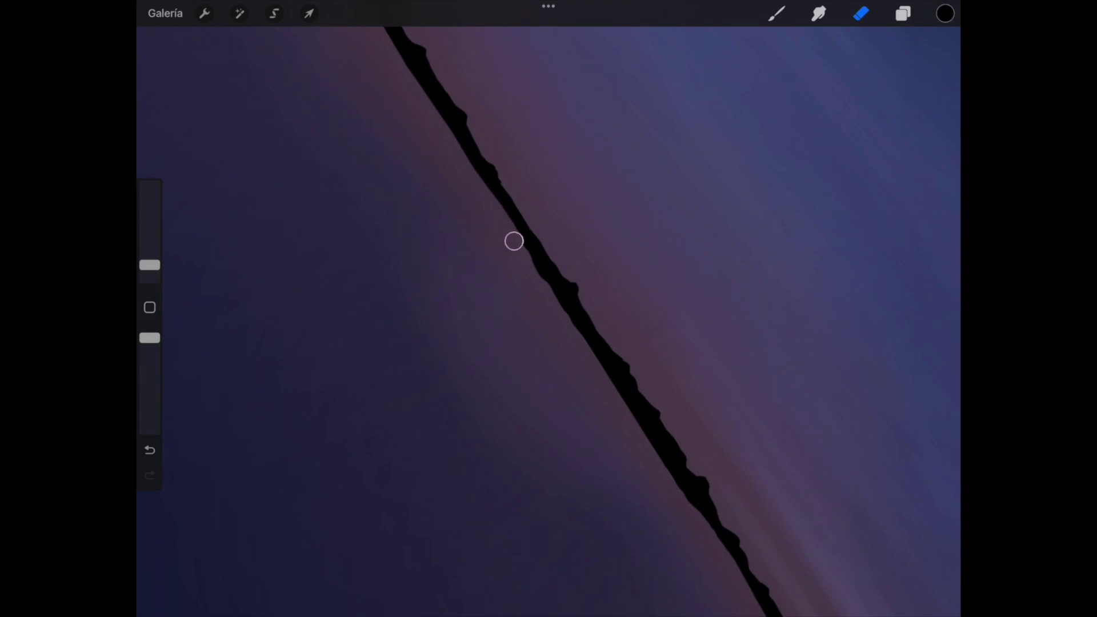
pyautogui.scroll(-5, 660, 486)
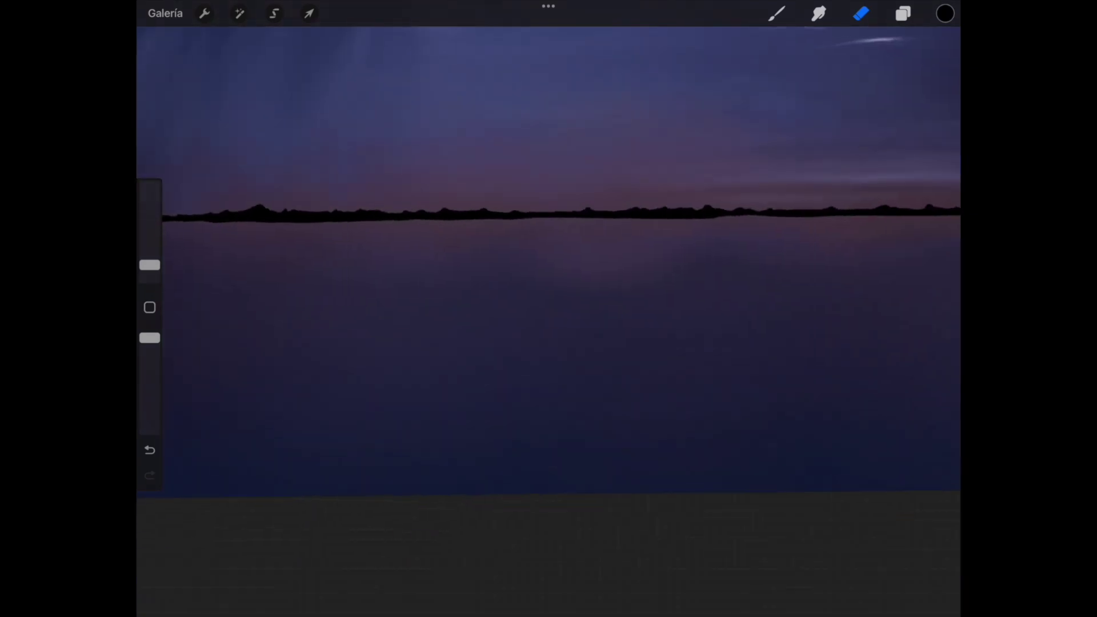
pyautogui.scroll(-3, 580, 297)
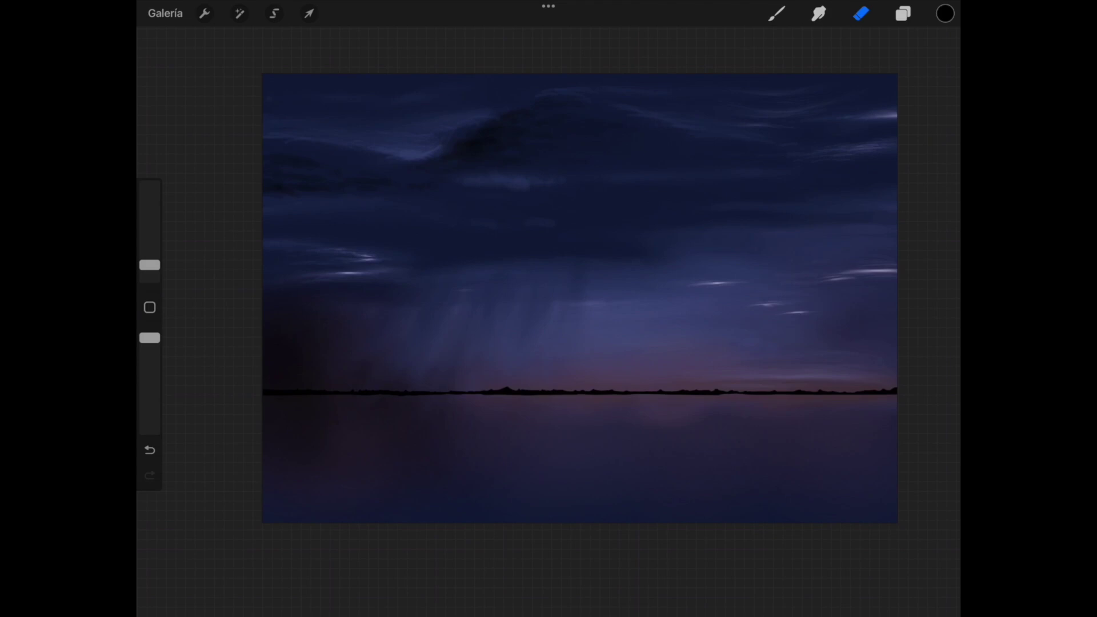
pyautogui.scroll(2, 579, 297)
# Show the Dibujo layer again, add a new layer, and pick orange from the Tormenta palette.
pyautogui.click(903, 14)
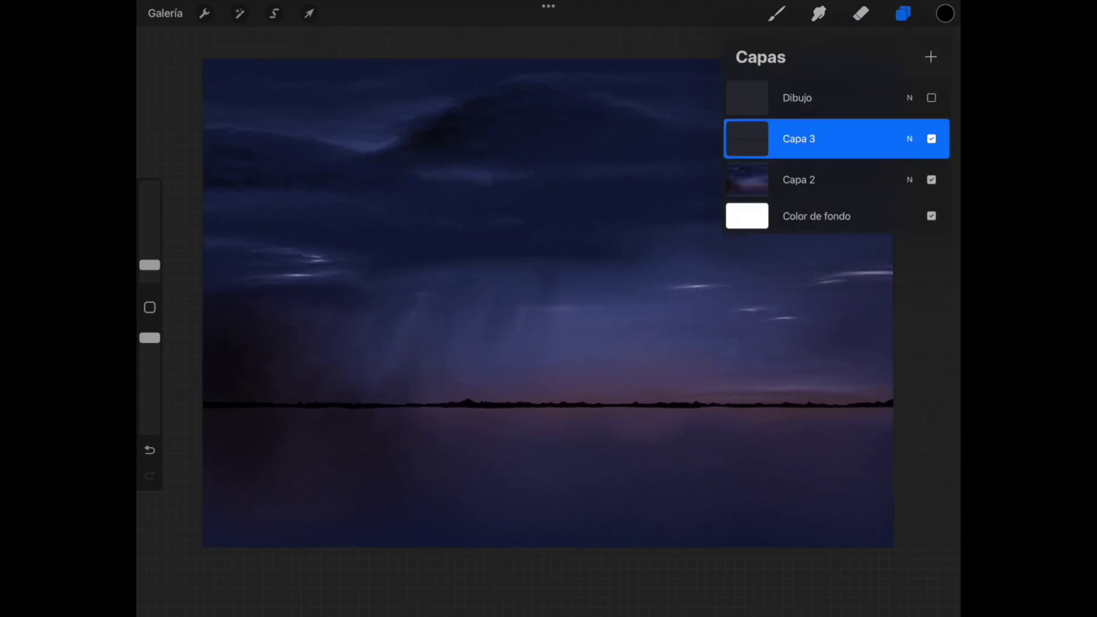
pyautogui.click(931, 98)
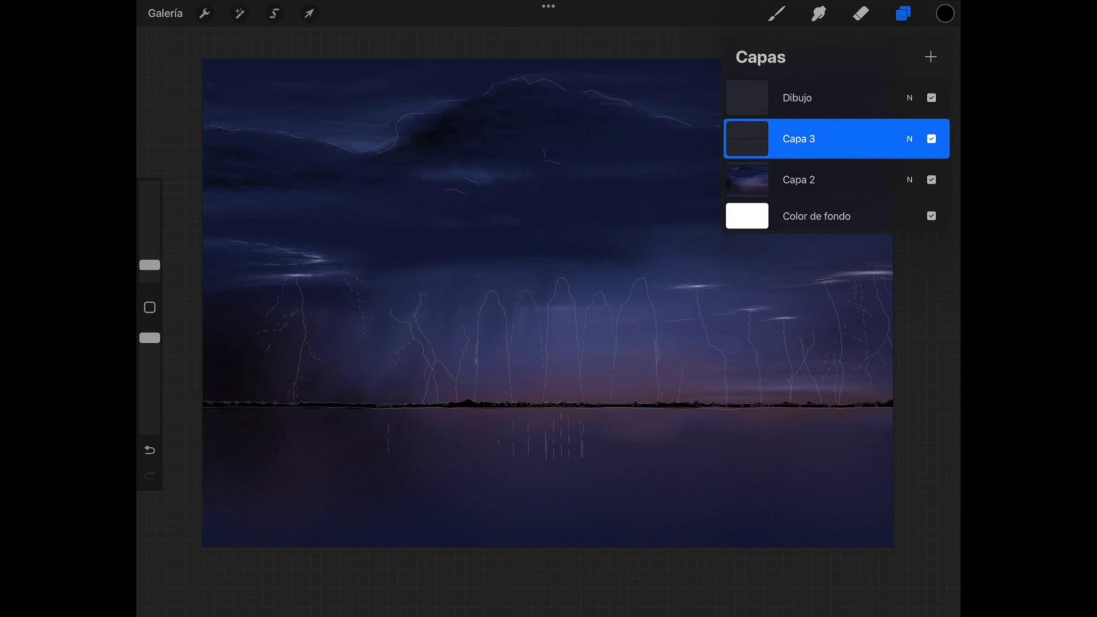
pyautogui.click(931, 56)
pyautogui.click(945, 13)
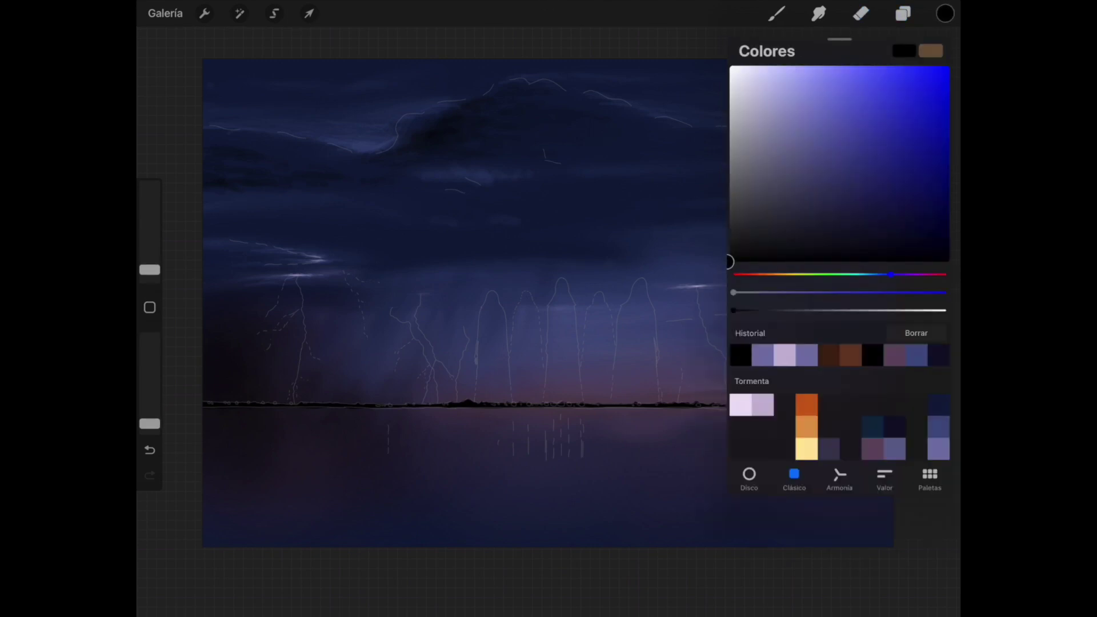
pyautogui.click(807, 405)
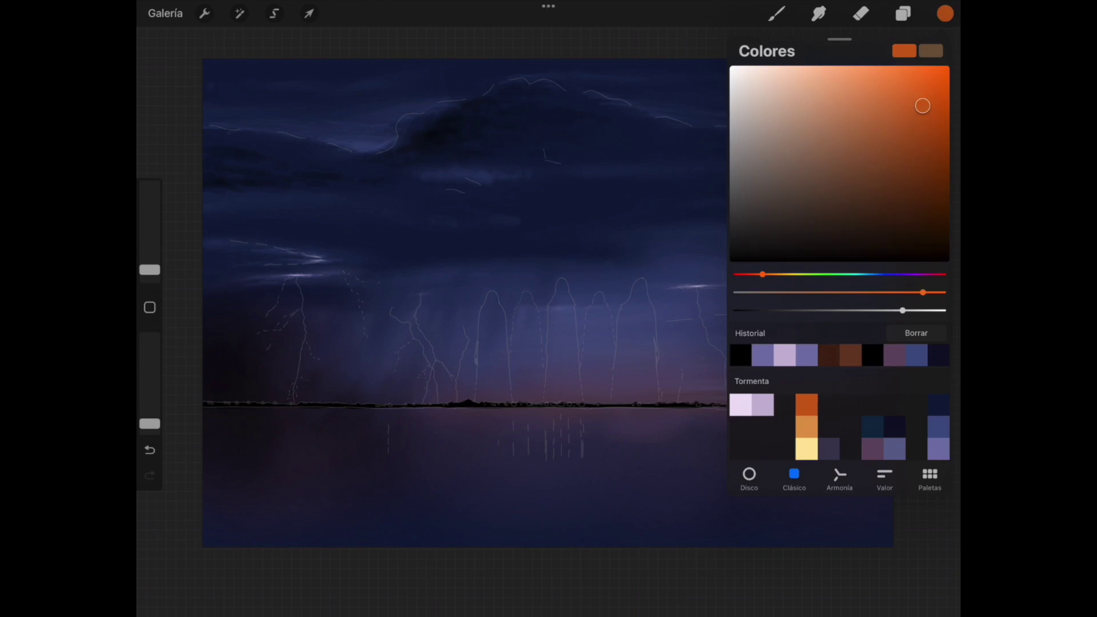
# Choose the Pincel de luz brush from the Luminancia brush set.
pyautogui.click(777, 13)
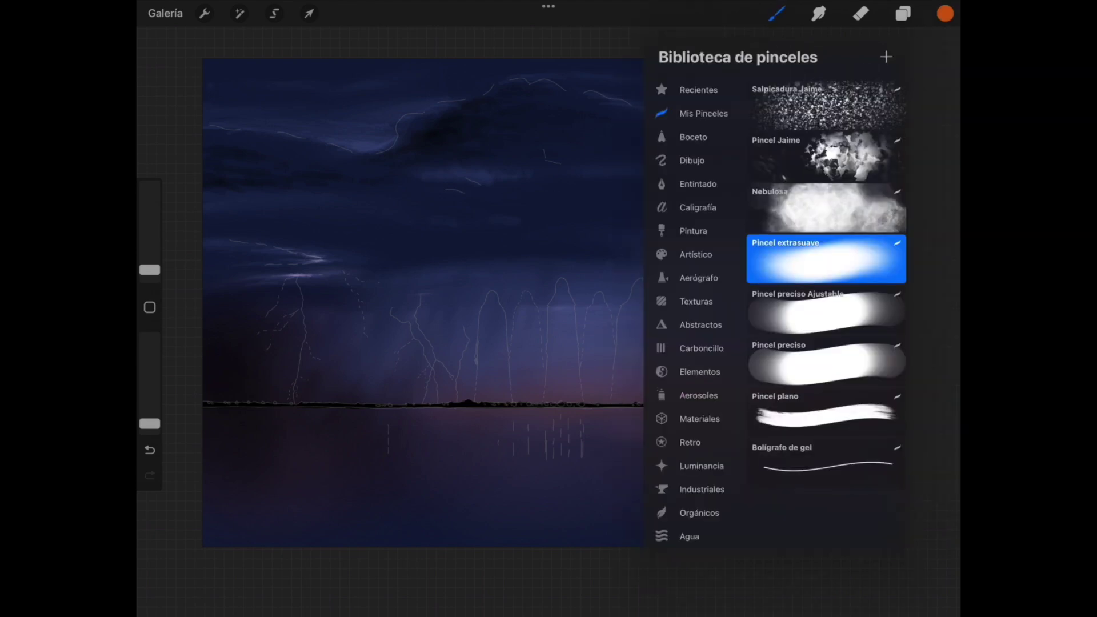
pyautogui.click(945, 13)
pyautogui.click(777, 13)
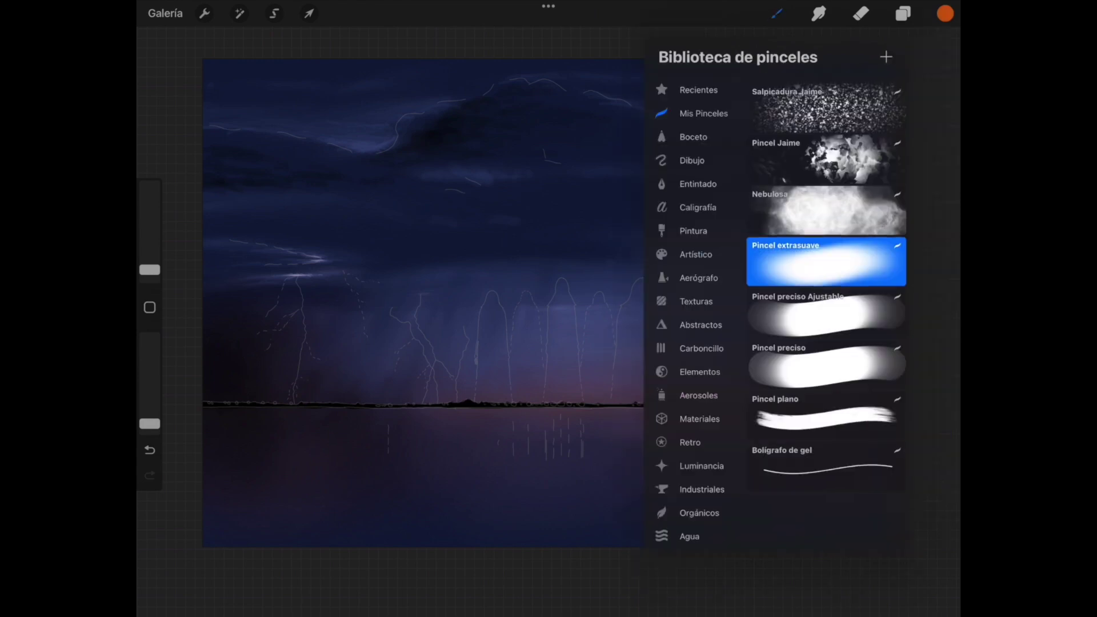
pyautogui.click(701, 466)
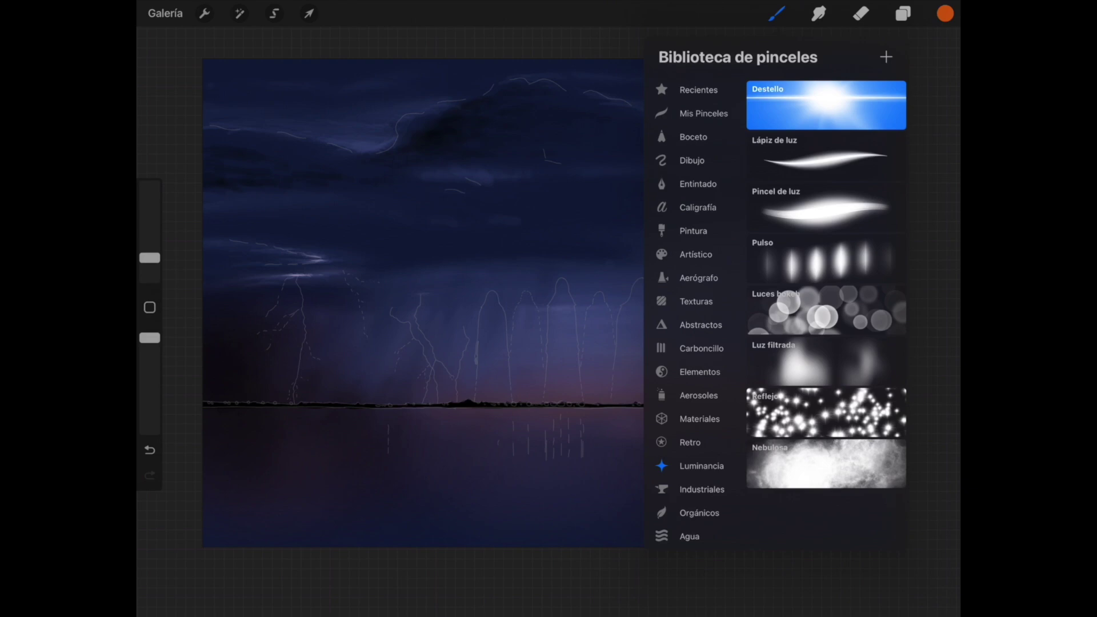
pyautogui.click(826, 208)
pyautogui.click(423, 303)
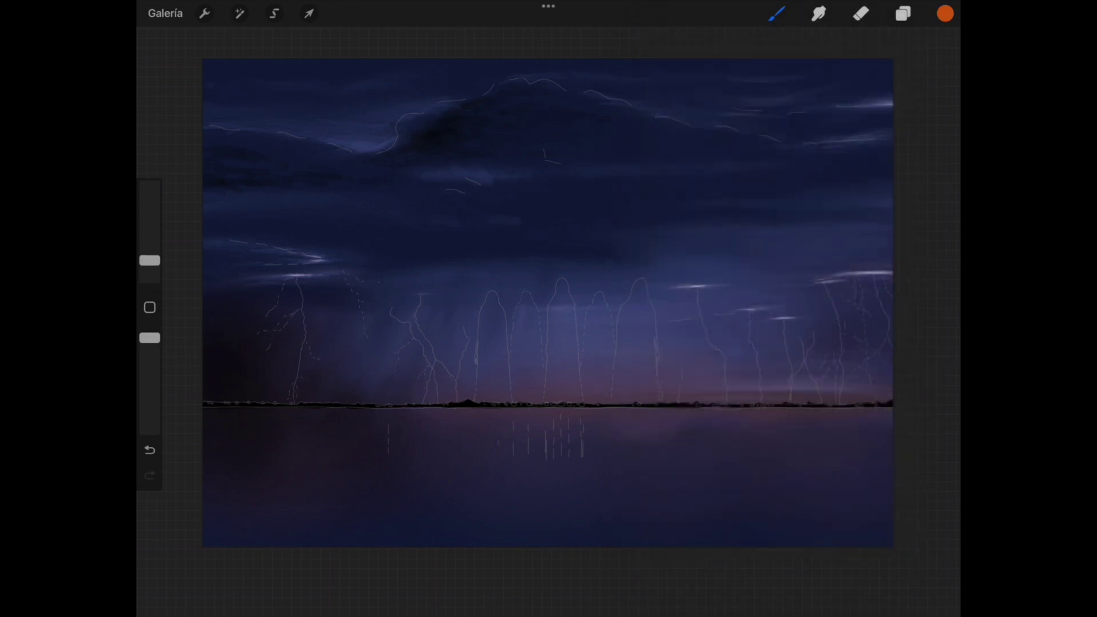
# Zoom in on the left end of the shoreline and set the Pincel de luz brush to 2%.
pyautogui.scroll(5, 571, 343)
pyautogui.scroll(5, 657, 340)
pyautogui.scroll(3, 657, 340)
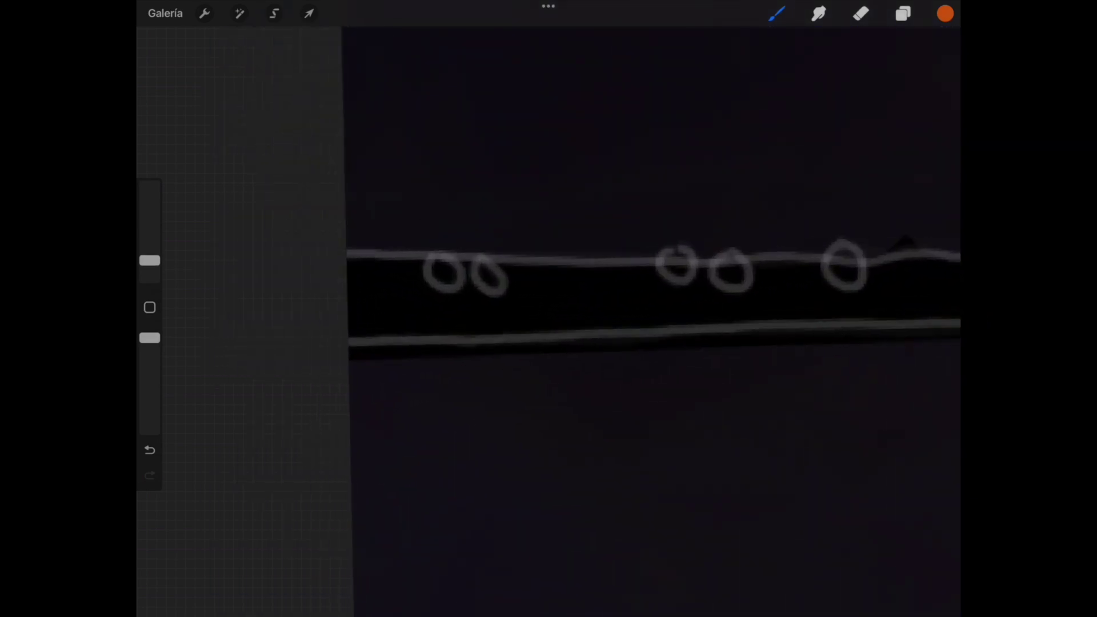
pyautogui.scroll(3, 657, 297)
pyautogui.moveTo(149, 261); pyautogui.dragTo(149, 264)
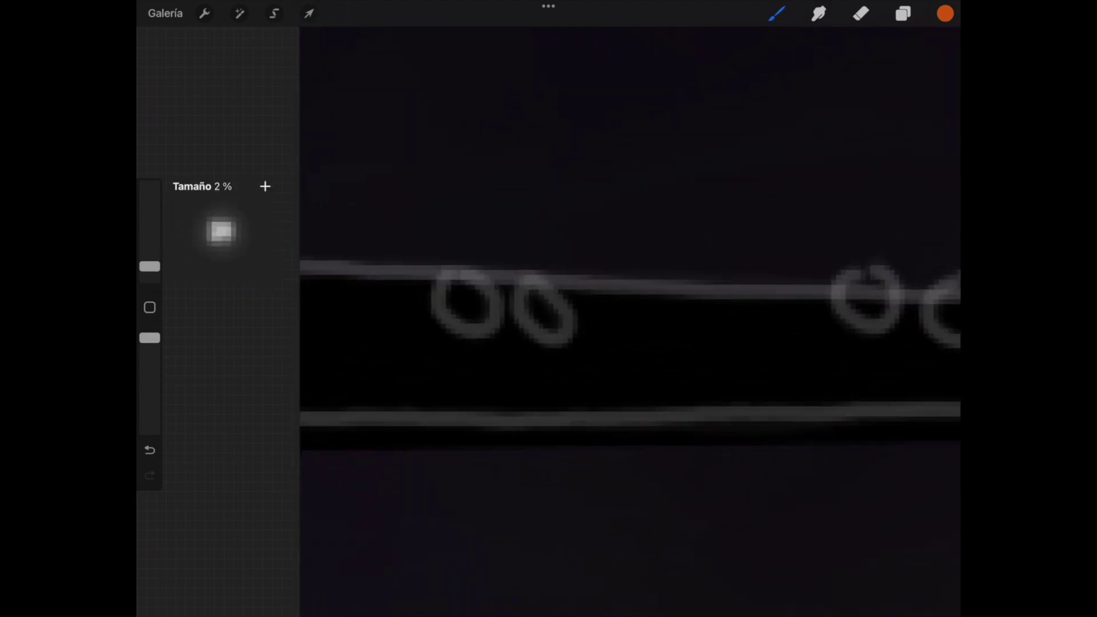
pyautogui.scroll(3, 486, 314)
pyautogui.scroll(2, 485, 315)
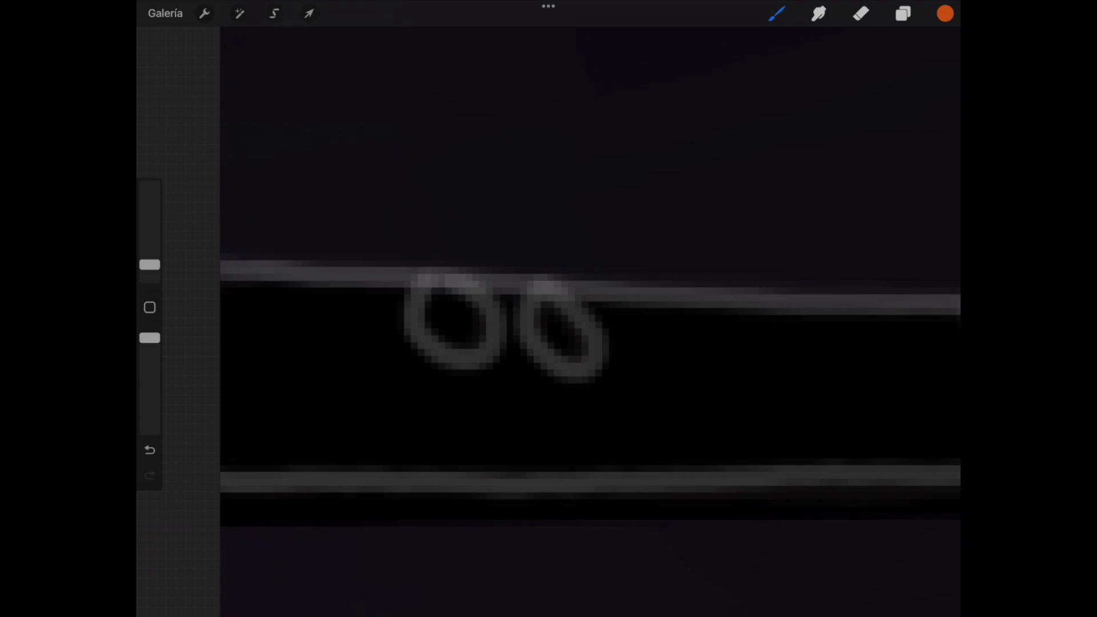
# Paint glowing yellow dabs into the first two shoreline circles.
pyautogui.click(454, 318)
pyautogui.hscroll(2, 477, 343)
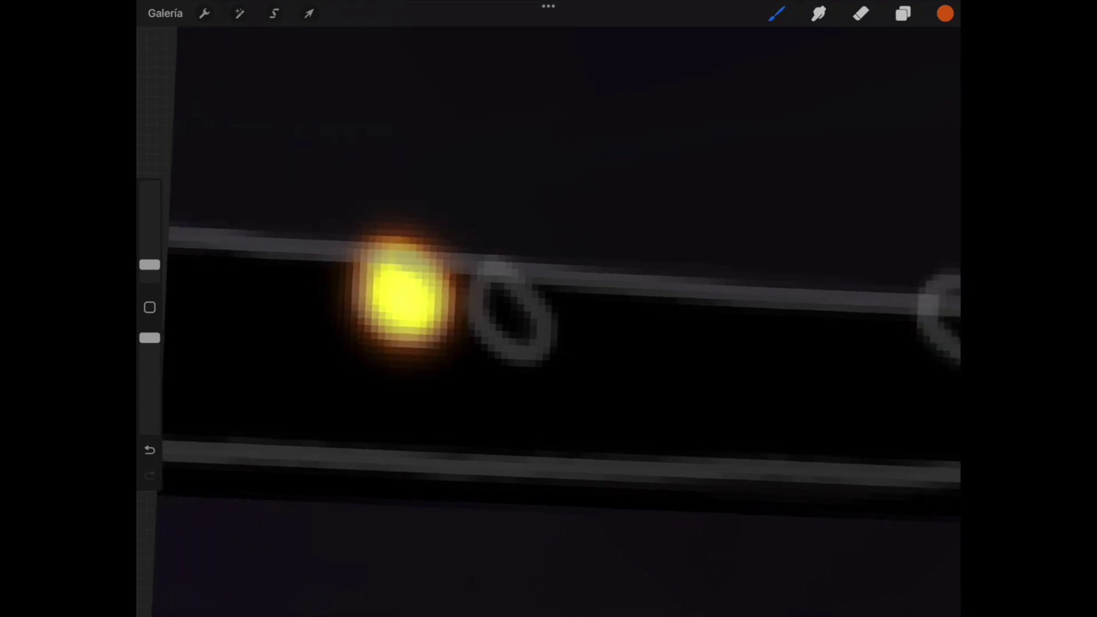
pyautogui.click(517, 312)
pyautogui.scroll(-5, 548, 343)
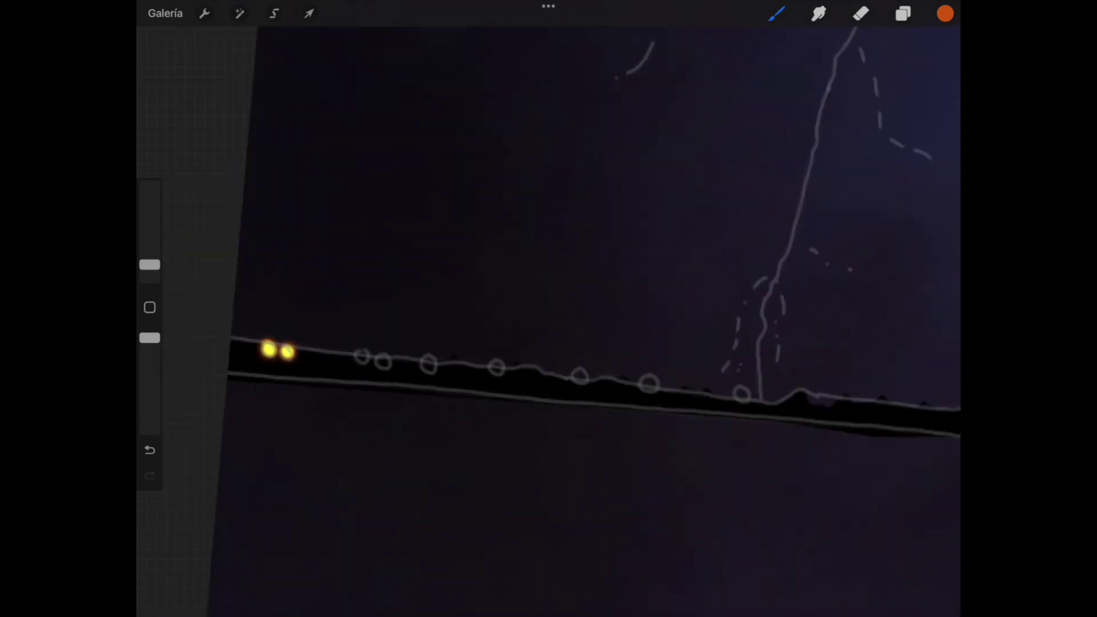
pyautogui.scroll(-5, 549, 343)
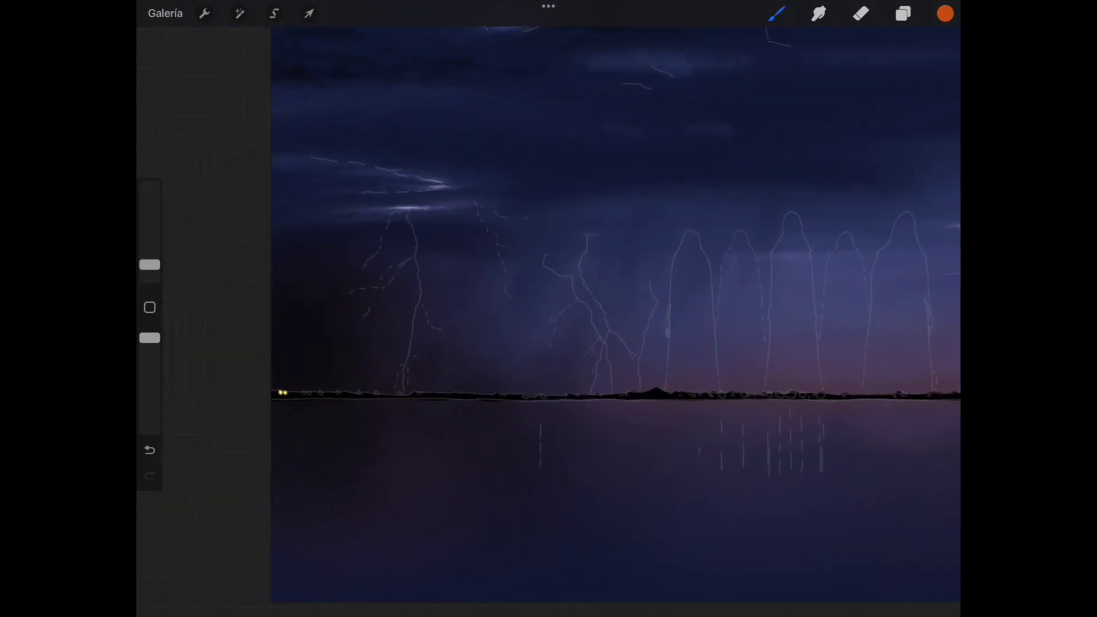
# Build an orange-to-yellow glow in the left circle, briefly enlarging the brush before returning to 2%.
pyautogui.scroll(3, 343, 394)
pyautogui.scroll(3, 343, 394)
pyautogui.scroll(3, 457, 343)
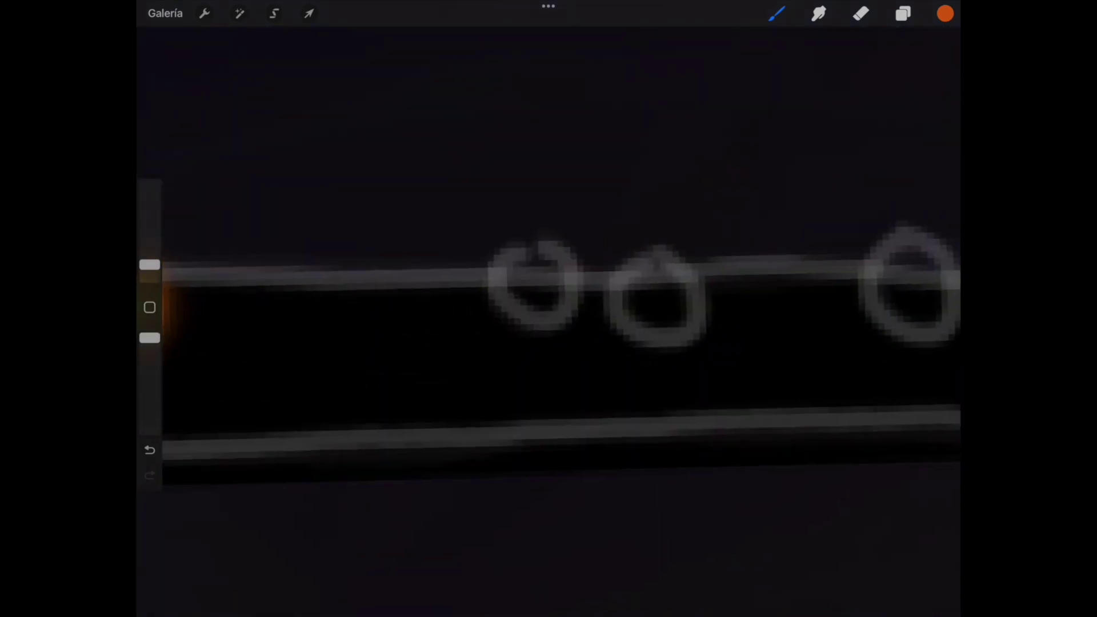
pyautogui.scroll(2, 515, 320)
pyautogui.moveTo(456, 291)
pyautogui.mouseDown()
pyautogui.moveTo(463, 320)
pyautogui.moveTo(480, 286)
pyautogui.moveTo(486, 331)
pyautogui.mouseUp()
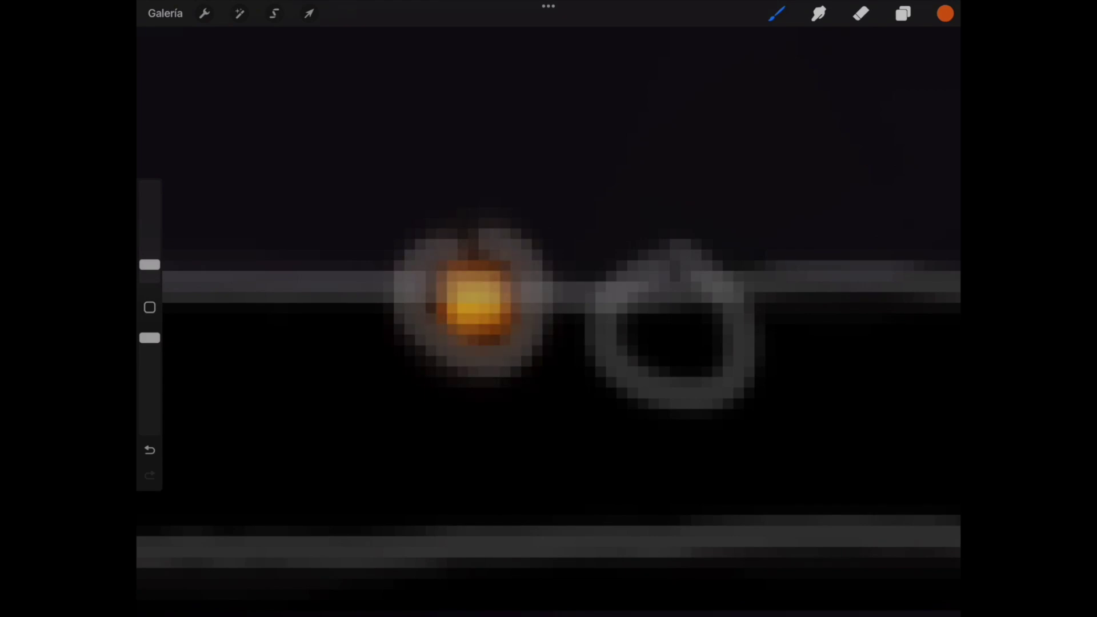
pyautogui.moveTo(150, 264); pyautogui.dragTo(149, 260)
pyautogui.moveTo(457, 274); pyautogui.dragTo(491, 337)
pyautogui.moveTo(452, 297); pyautogui.dragTo(497, 320)
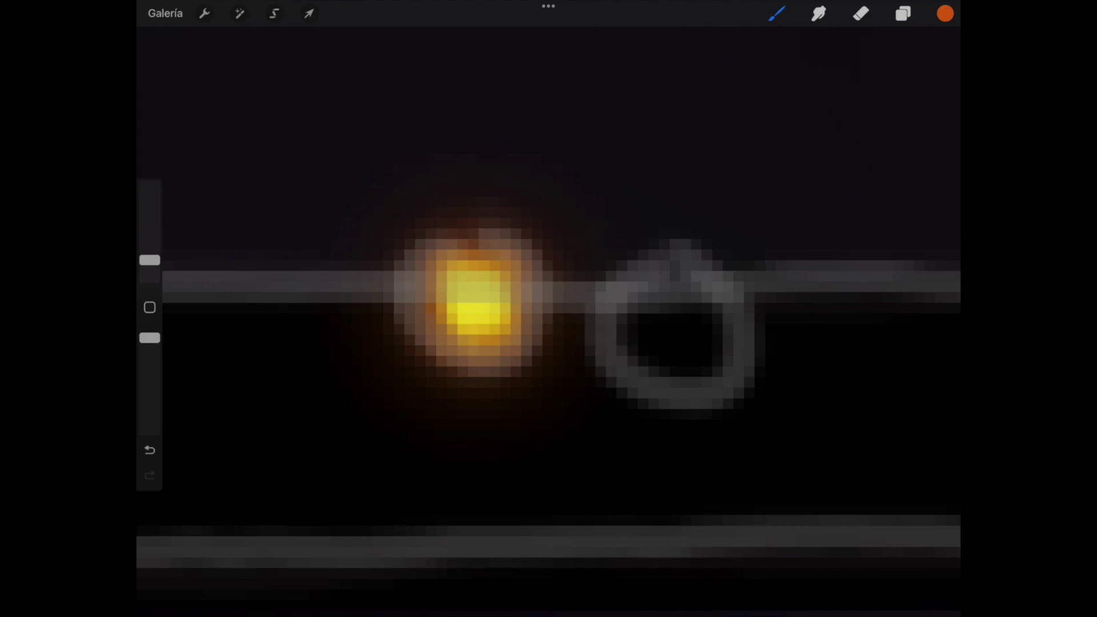
pyautogui.moveTo(149, 259); pyautogui.dragTo(150, 265)
# Paint and brighten a glowing dot inside the empty right ring, then zoom back along the horizon.
pyautogui.scroll(3, 474, 297)
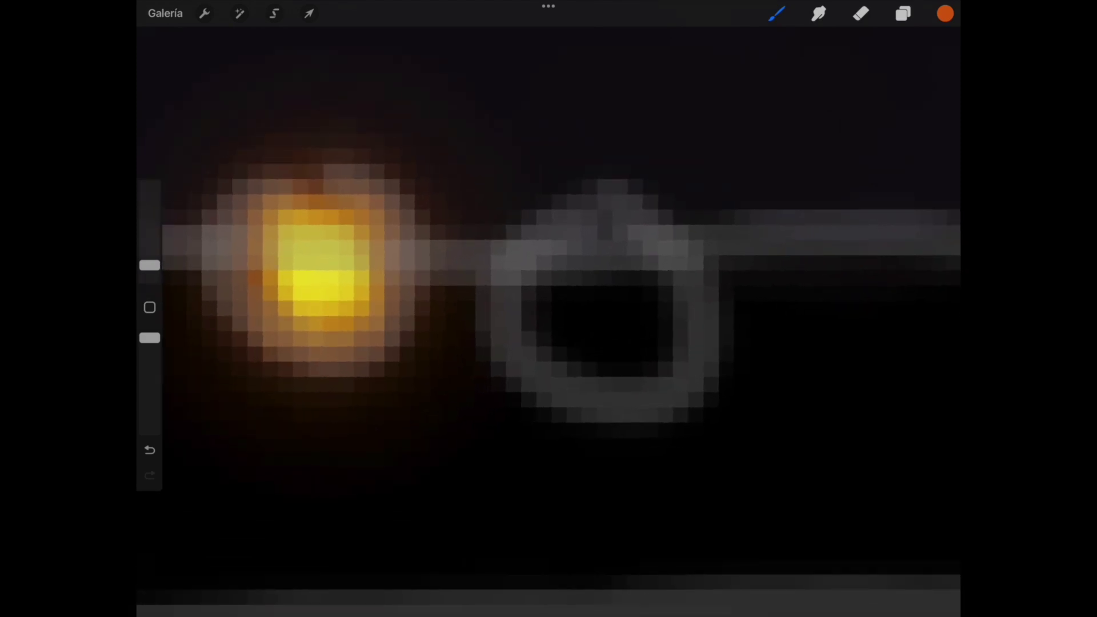
pyautogui.hscroll(3, 605, 308)
pyautogui.moveTo(502, 285)
pyautogui.mouseDown()
pyautogui.moveTo(526, 320)
pyautogui.moveTo(522, 257)
pyautogui.moveTo(520, 320)
pyautogui.mouseUp()
pyautogui.moveTo(457, 269)
pyautogui.mouseDown()
pyautogui.moveTo(491, 343)
pyautogui.moveTo(548, 354)
pyautogui.mouseUp()
pyautogui.scroll(-5, 514, 309)
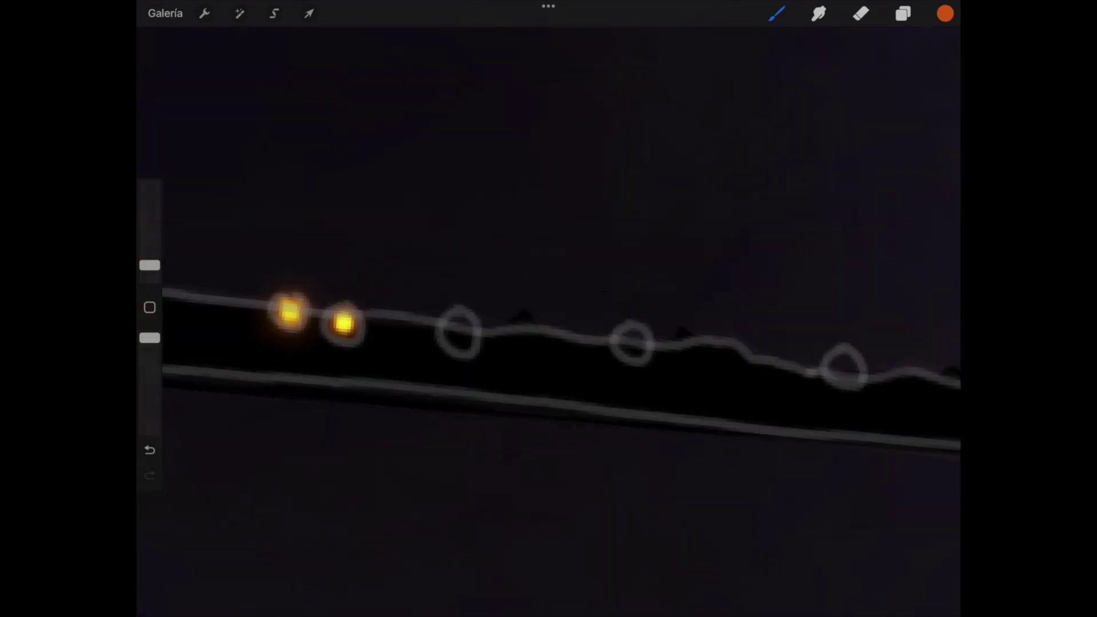
pyautogui.scroll(-5, 515, 308)
pyautogui.hscroll(-5, 548, 309)
pyautogui.scroll(5, 371, 378)
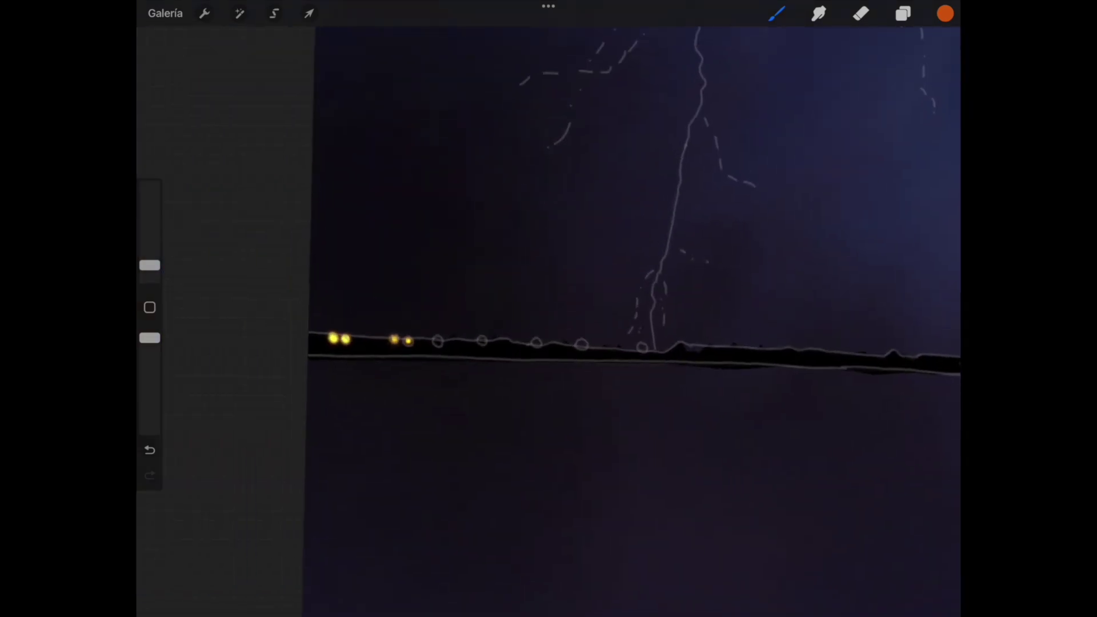
pyautogui.scroll(3, 371, 377)
pyautogui.scroll(5, 371, 377)
pyautogui.scroll(3, 371, 377)
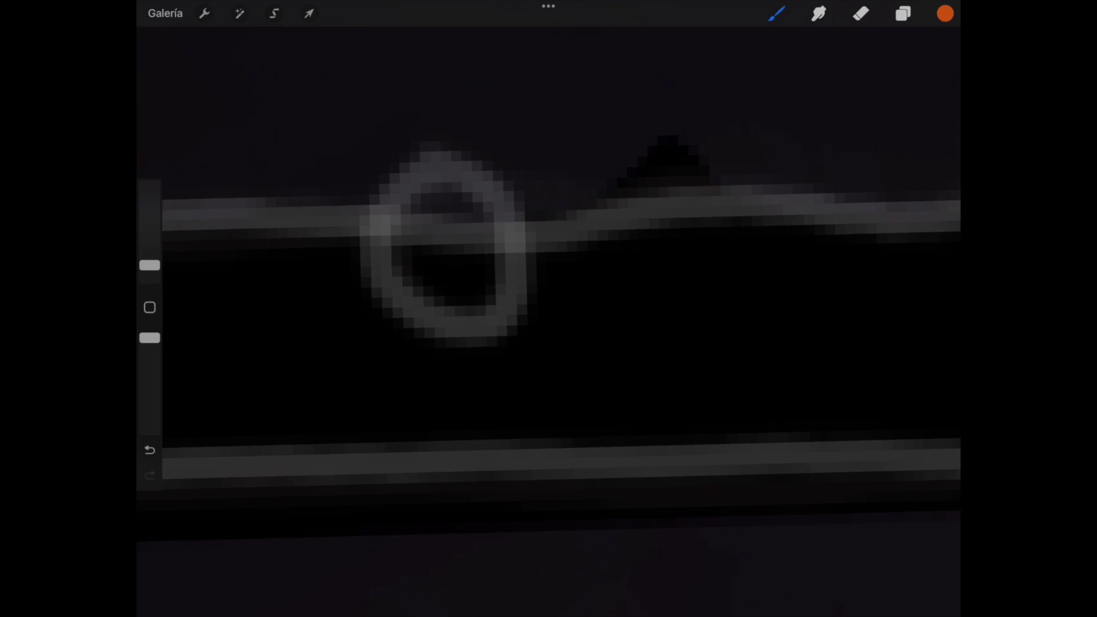
pyautogui.scroll(3, 446, 251)
# At 2% brush size, dab an orange-yellow glow into a ring, then undo the misplaced light.
pyautogui.moveTo(150, 265); pyautogui.dragTo(149, 268)
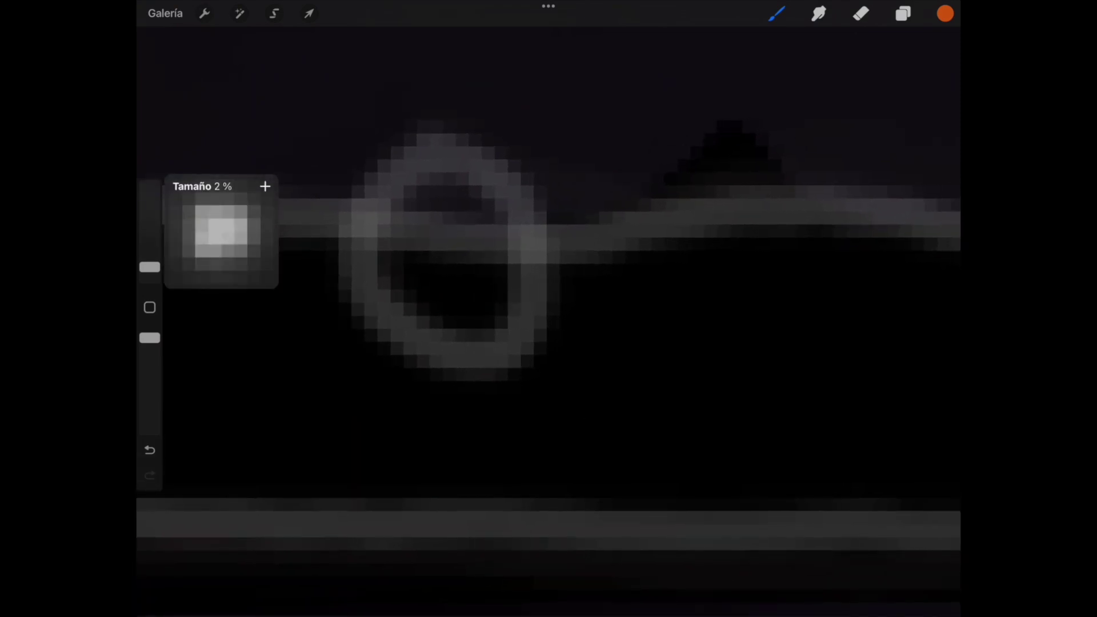
pyautogui.click(448, 252)
pyautogui.click(449, 250)
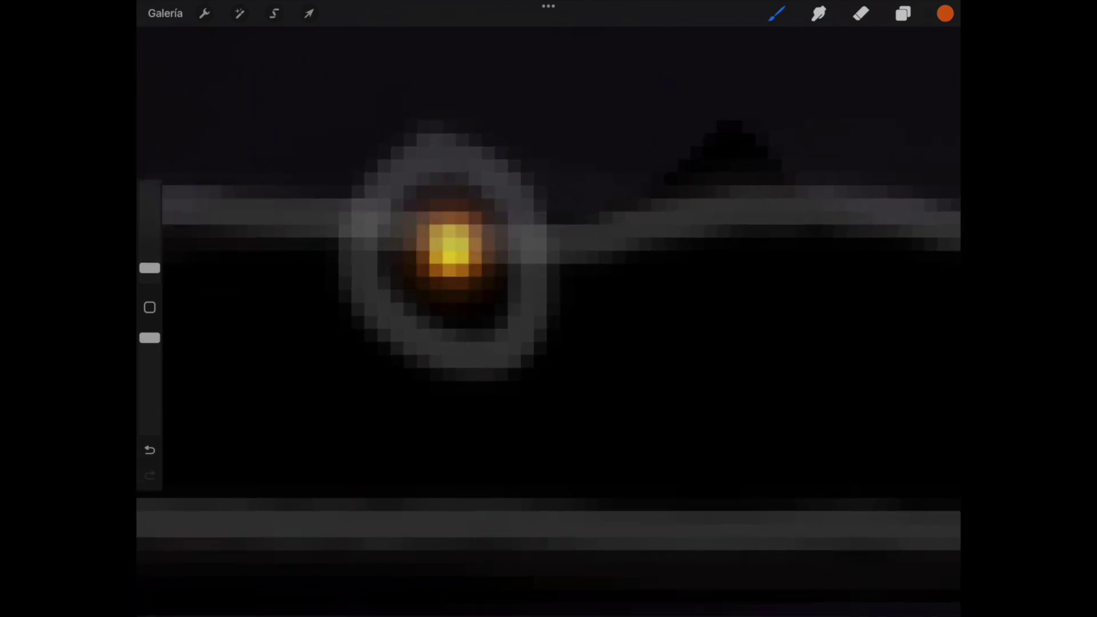
pyautogui.click(449, 250)
pyautogui.scroll(-3, 445, 251)
pyautogui.scroll(2, 747, 369)
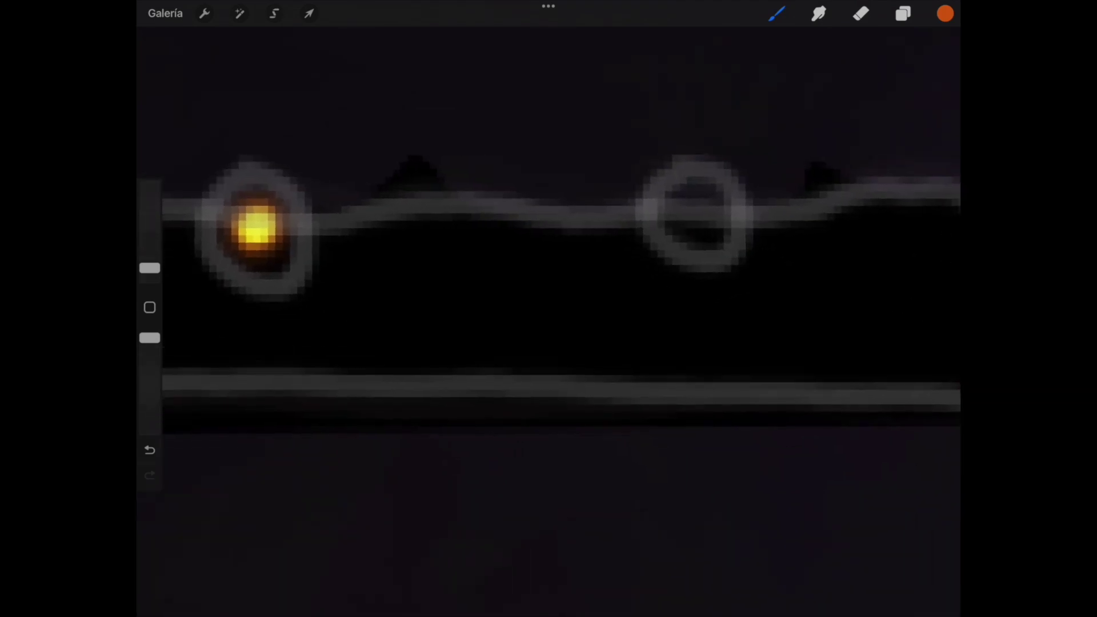
pyautogui.hotkey('ctrl', 'z')
pyautogui.scroll(-3, 548, 229)
pyautogui.scroll(5, 532, 223)
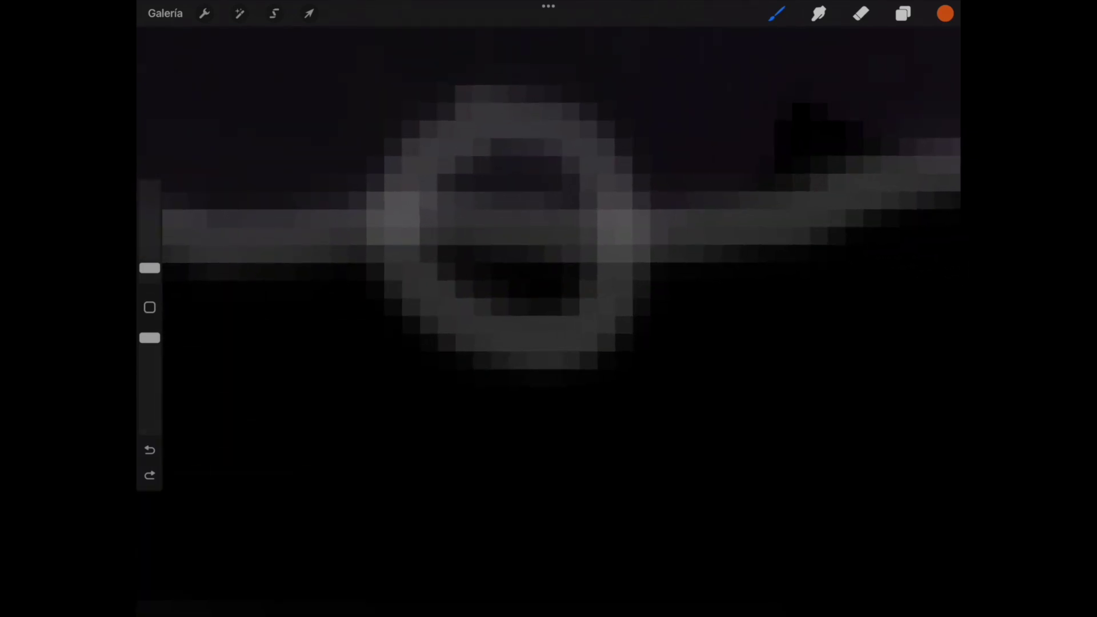
# Paint glowing lights in the centre, middle and right rings along the shoreline.
pyautogui.moveTo(517, 228); pyautogui.dragTo(513, 210)
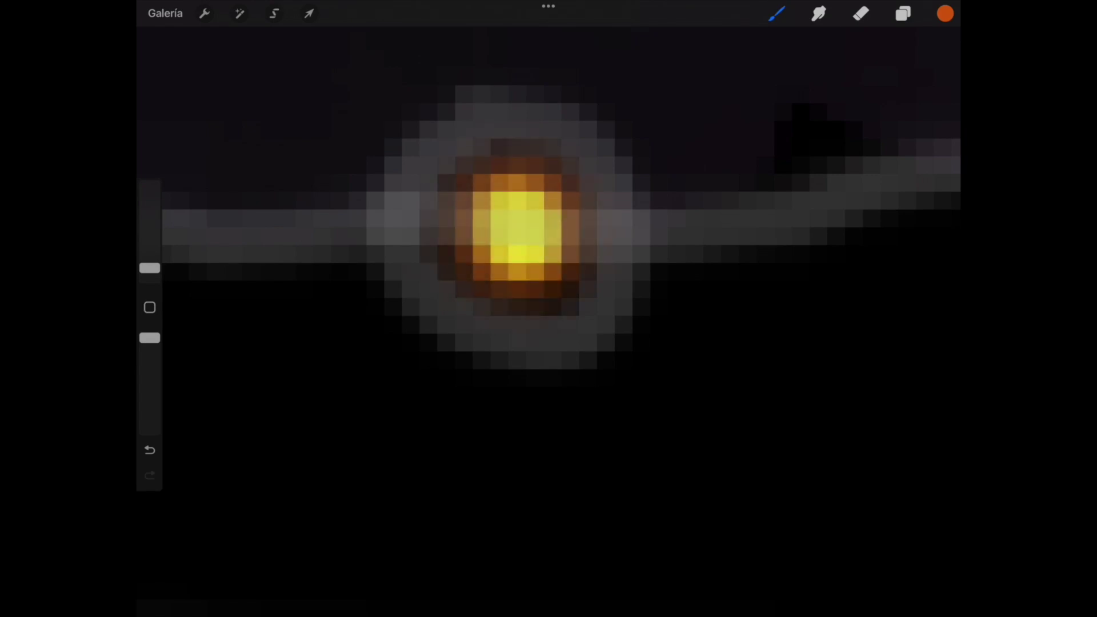
pyautogui.scroll(-5, 514, 228)
pyautogui.scroll(-2, 514, 228)
pyautogui.scroll(5, 569, 242)
pyautogui.moveTo(558, 252)
pyautogui.mouseDown()
pyautogui.moveTo(533, 260)
pyautogui.moveTo(551, 257)
pyautogui.mouseUp()
pyautogui.scroll(-5, 550, 257)
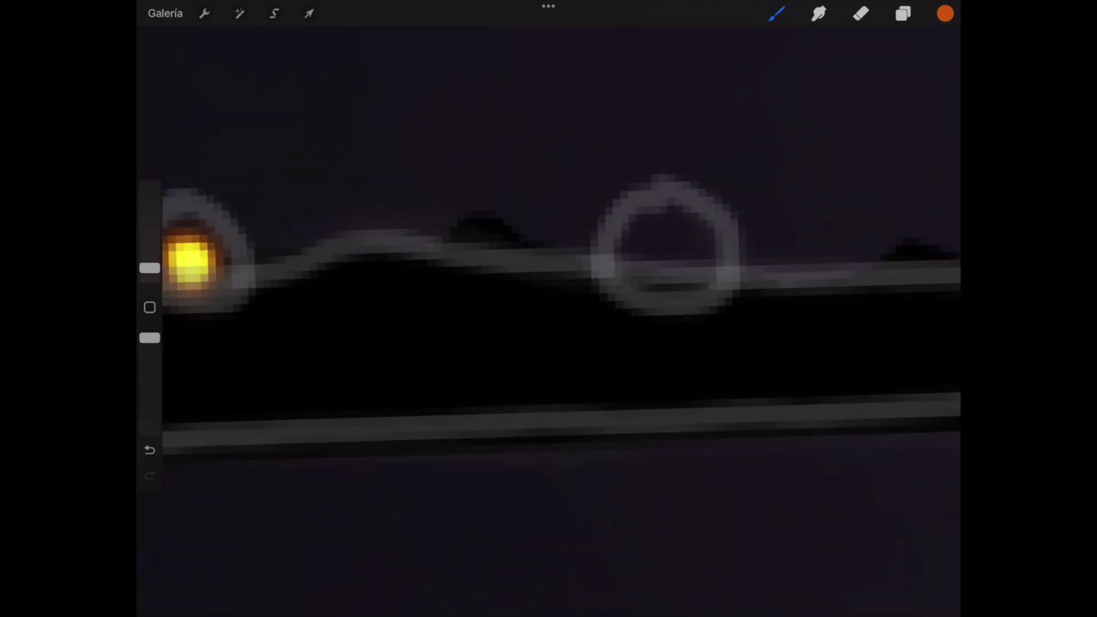
pyautogui.scroll(5, 743, 266)
pyautogui.moveTo(557, 240)
pyautogui.mouseDown()
pyautogui.moveTo(565, 245)
pyautogui.moveTo(548, 267)
pyautogui.mouseUp()
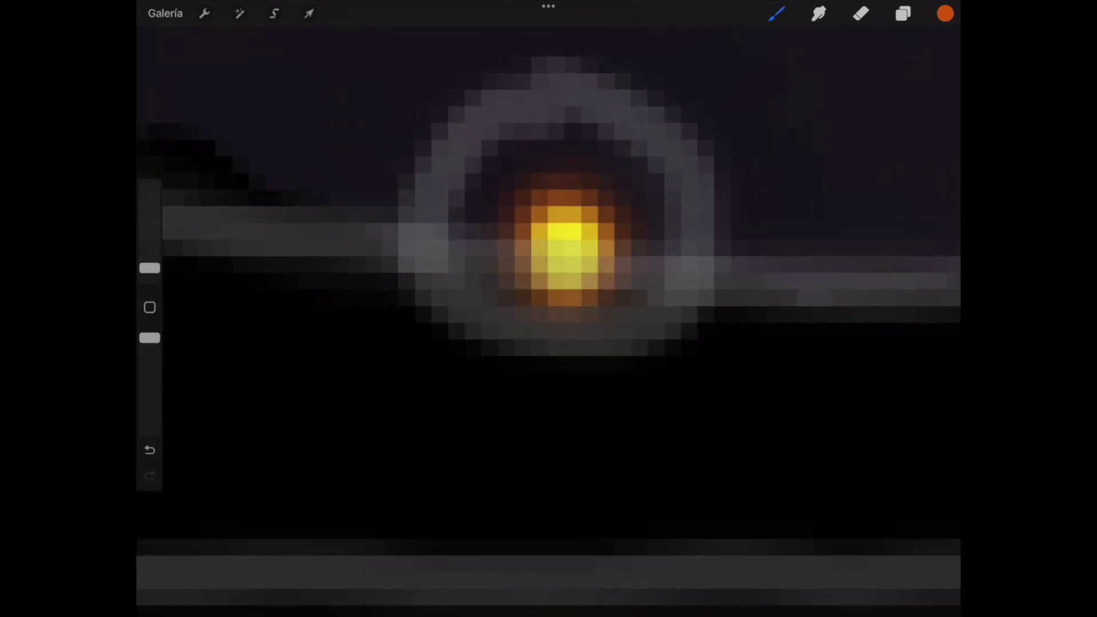
# Add a small orange light beside one of the rings.
pyautogui.click(397, 238)
pyautogui.scroll(-5, 400, 240)
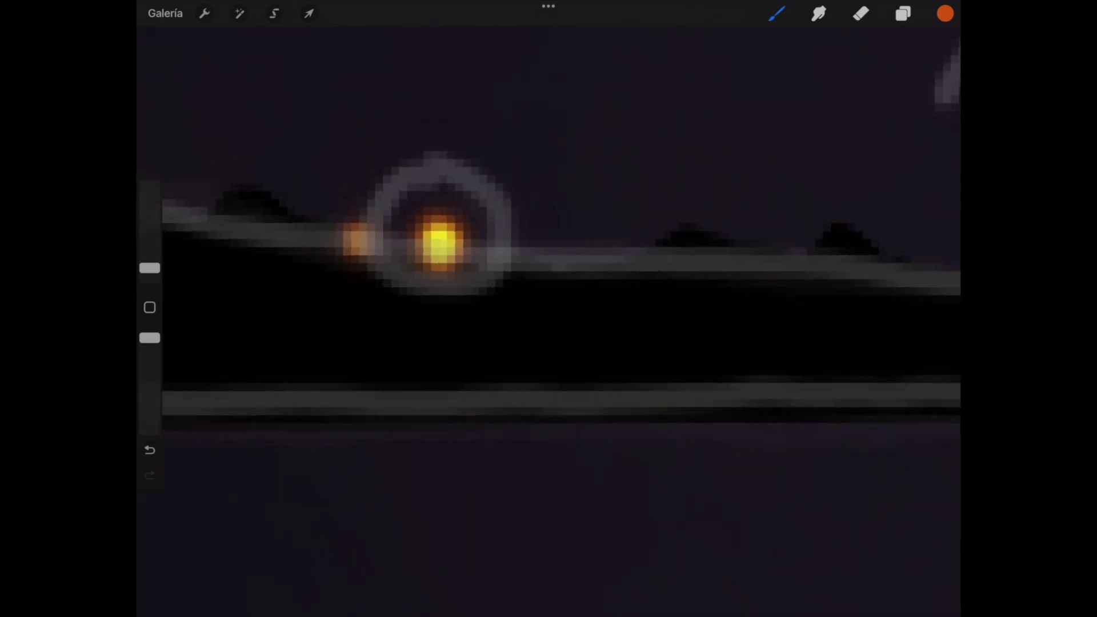
pyautogui.scroll(-3, 549, 257)
pyautogui.scroll(5, 543, 245)
pyautogui.scroll(3, 485, 274)
# Fill the next right ring with a bright yellow-orange glow and add another light to its right.
pyautogui.click(488, 306)
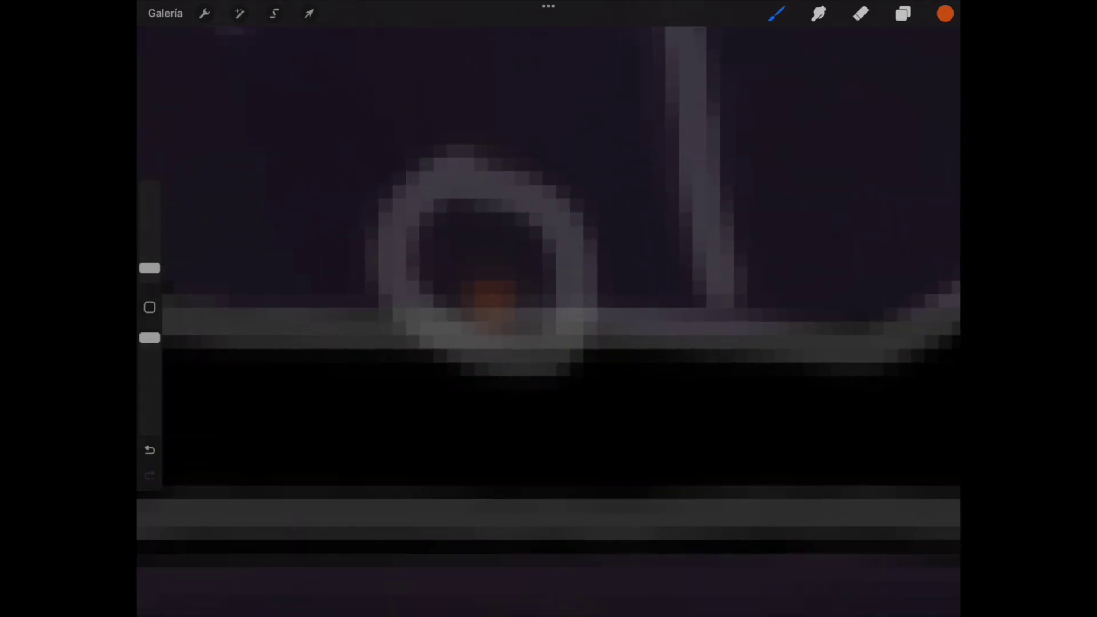
pyautogui.click(494, 303)
pyautogui.click(454, 301)
pyautogui.click(632, 312)
pyautogui.scroll(-5, 549, 309)
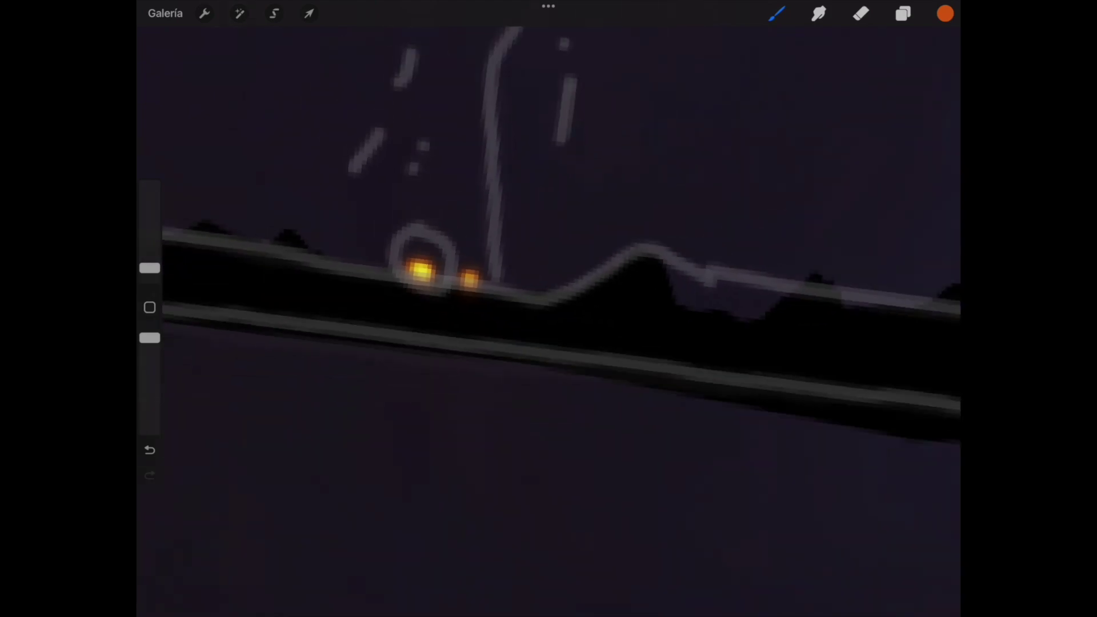
pyautogui.scroll(-2, 548, 308)
pyautogui.scroll(-2, 549, 309)
pyautogui.scroll(5, 549, 309)
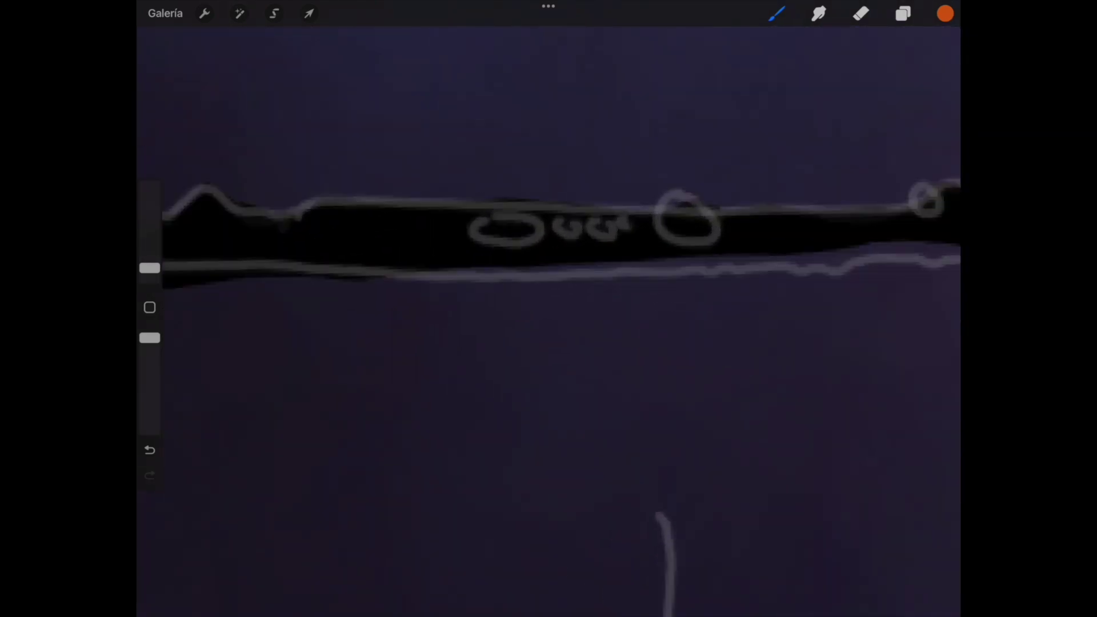
# Dab orange glowing lights into the first row of shoreline rings, brightening one to yellow.
pyautogui.scroll(5, 548, 309)
pyautogui.scroll(3, 549, 309)
pyautogui.click(568, 208)
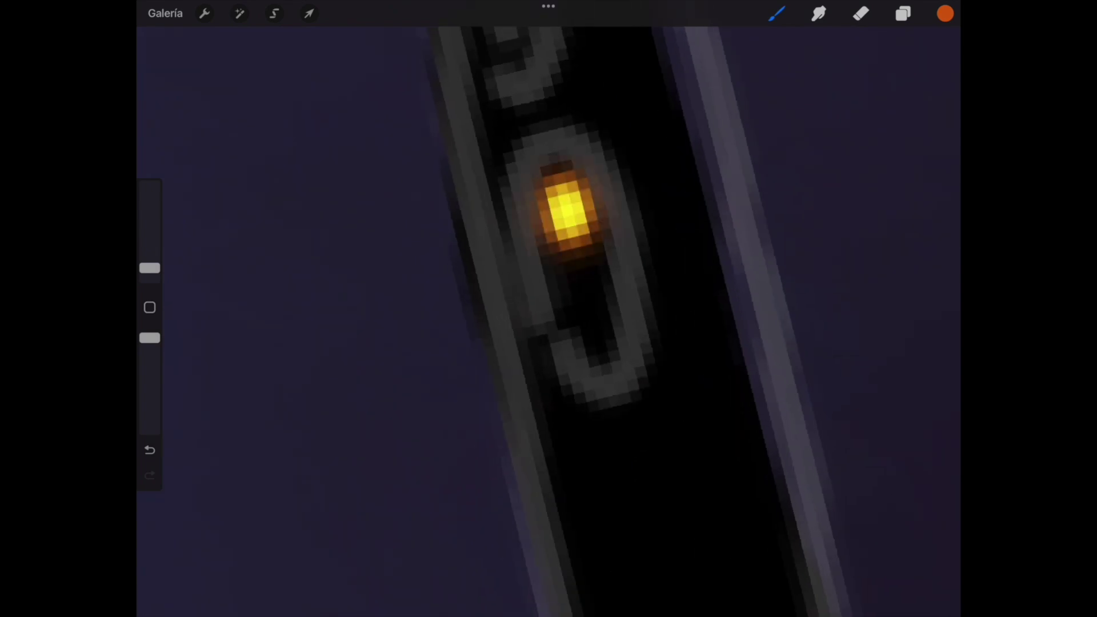
pyautogui.click(600, 343)
pyautogui.click(620, 434)
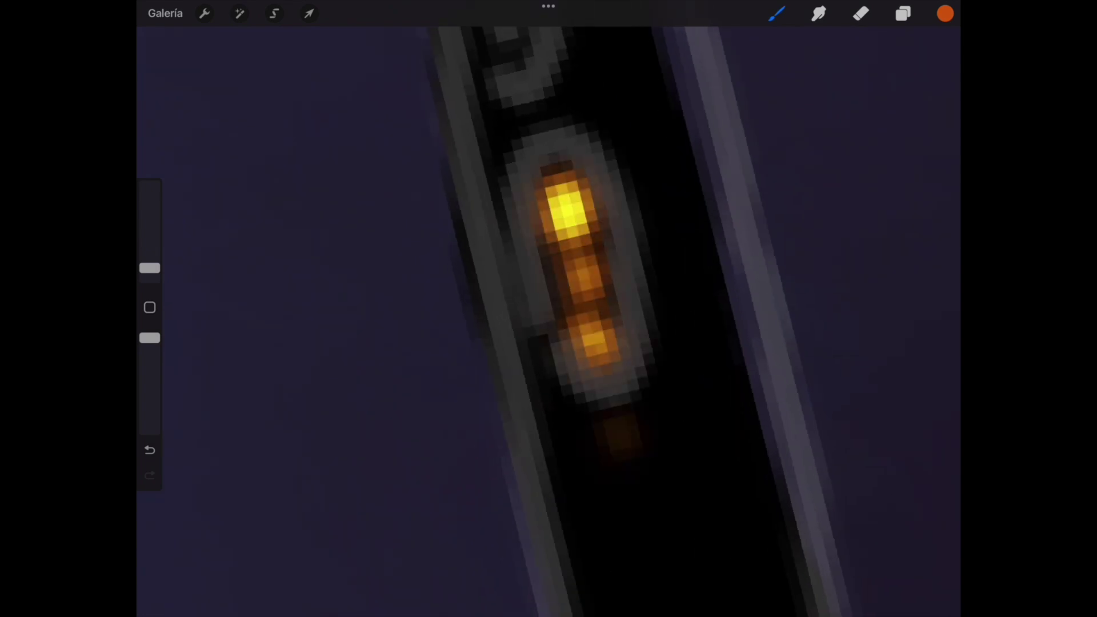
pyautogui.click(568, 335)
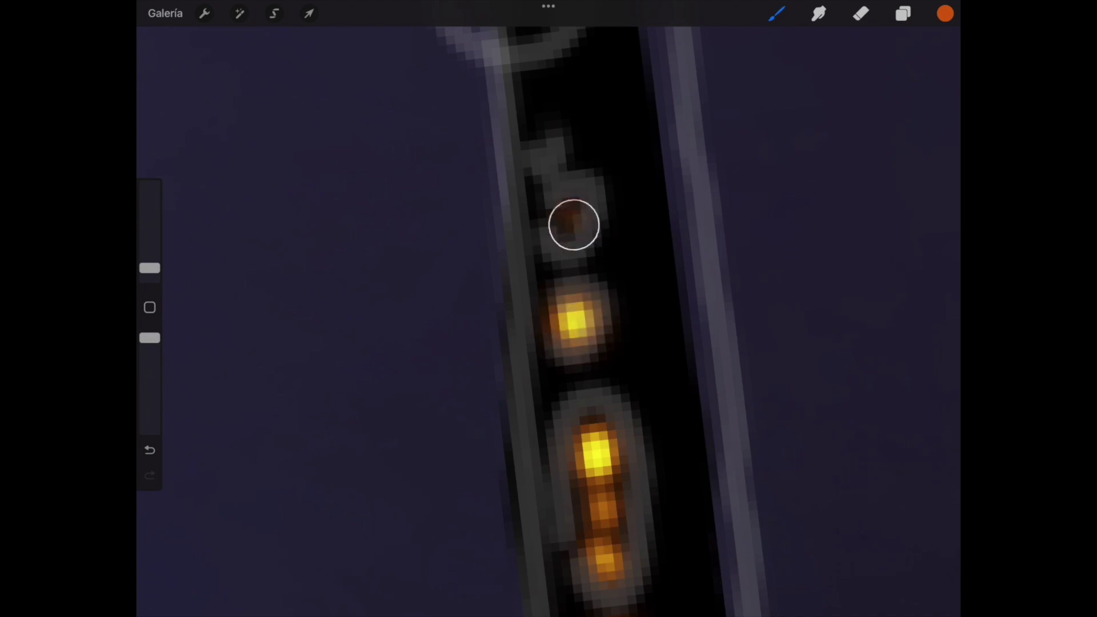
pyautogui.click(537, 160)
pyautogui.scroll(3, 572, 320)
pyautogui.scroll(3, 571, 320)
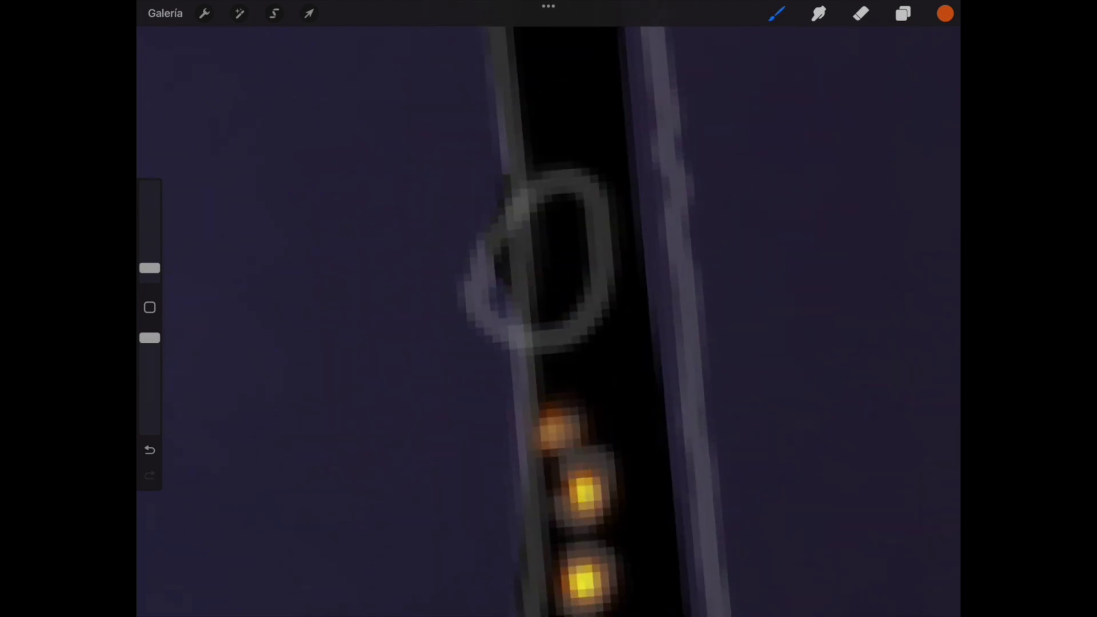
pyautogui.moveTo(543, 269)
pyautogui.mouseDown()
pyautogui.moveTo(575, 294)
pyautogui.moveTo(577, 274)
pyautogui.mouseUp()
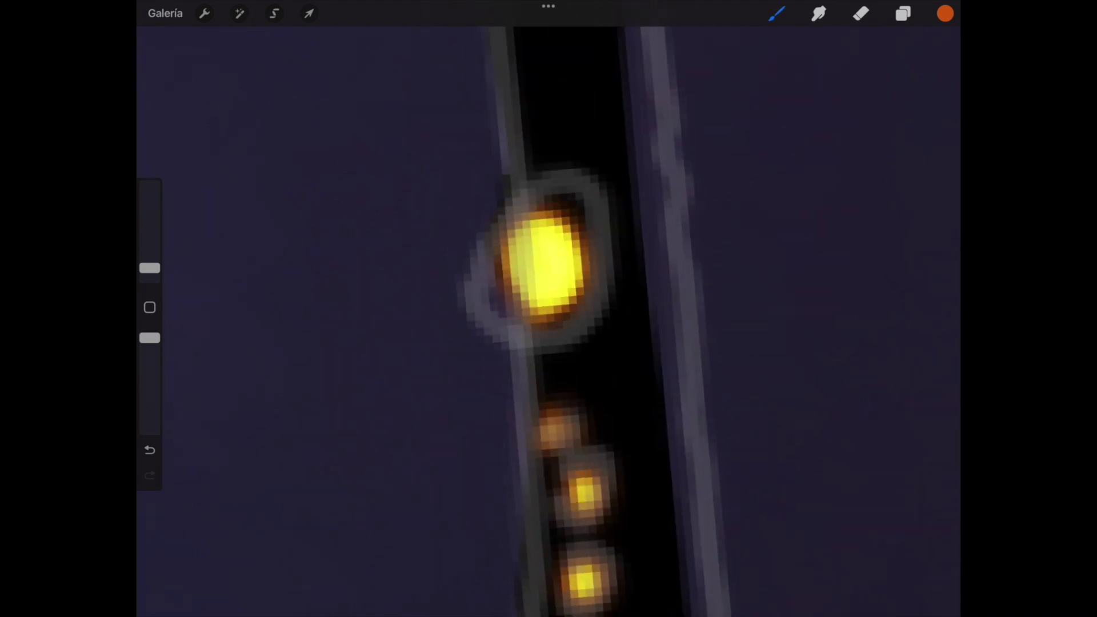
# At 3% brush size, halo the large light in orange, widen its yellow glow, then return to 2%.
pyautogui.moveTo(150, 268); pyautogui.dragTo(150, 261)
pyautogui.moveTo(594, 320); pyautogui.dragTo(492, 194)
pyautogui.moveTo(526, 263)
pyautogui.mouseDown()
pyautogui.moveTo(581, 252)
pyautogui.moveTo(531, 217)
pyautogui.mouseUp()
pyautogui.scroll(-5, 549, 308)
pyautogui.scroll(5, 514, 188)
pyautogui.scroll(3, 515, 257)
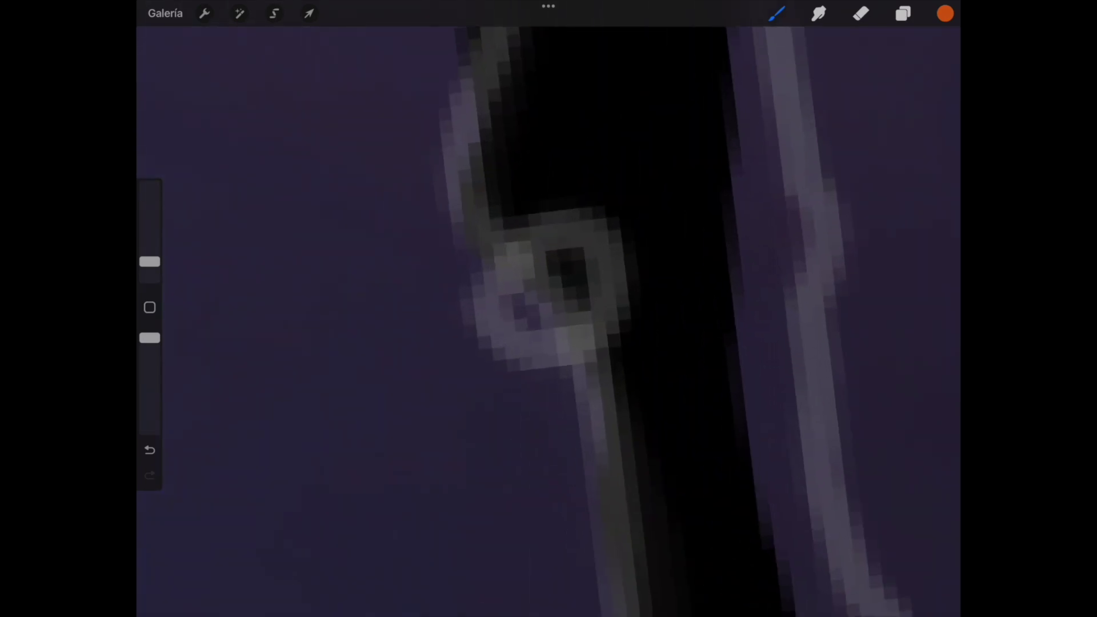
pyautogui.moveTo(531, 303); pyautogui.dragTo(566, 269)
pyautogui.moveTo(150, 261); pyautogui.dragTo(150, 267)
# Make the centre ring glow bright yellow-orange and add orange dabs higher up the strip.
pyautogui.scroll(-5, 549, 308)
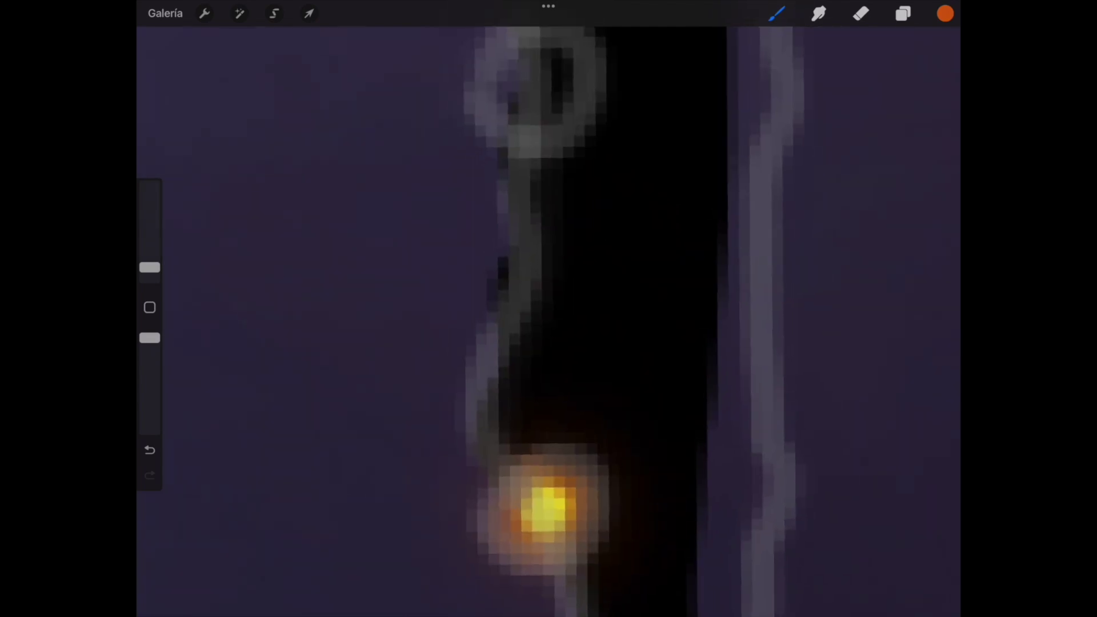
pyautogui.scroll(3, 514, 171)
pyautogui.scroll(3, 531, 275)
pyautogui.moveTo(532, 303); pyautogui.dragTo(559, 285)
pyautogui.moveTo(514, 123); pyautogui.dragTo(518, 130)
pyautogui.scroll(-5, 518, 130)
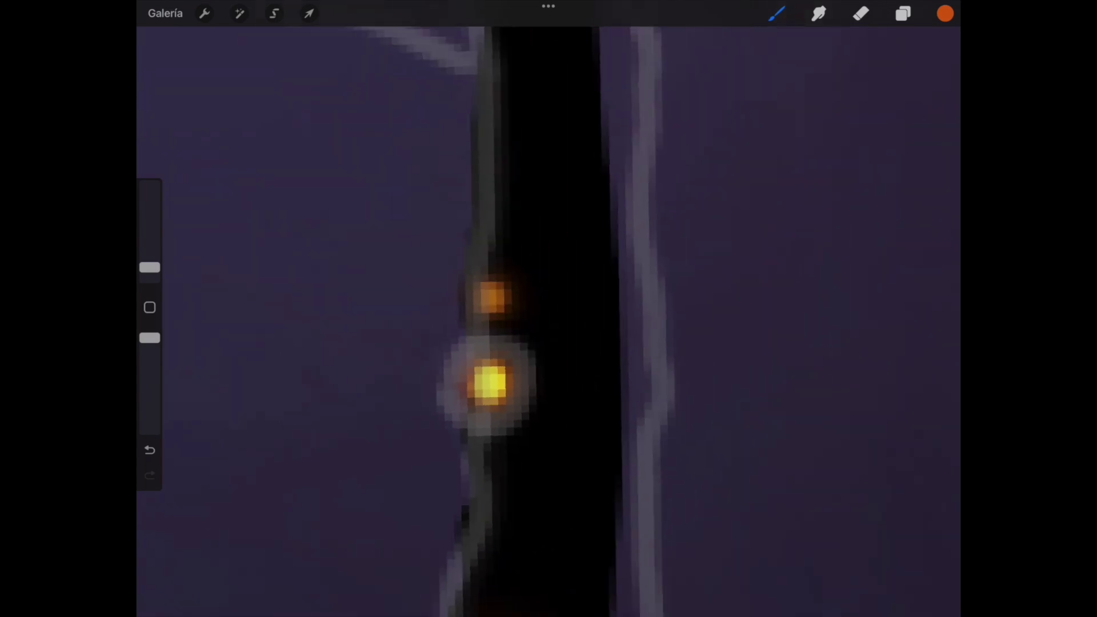
pyautogui.scroll(4, 549, 308)
pyautogui.scroll(2, 548, 309)
pyautogui.scroll(3, 548, 308)
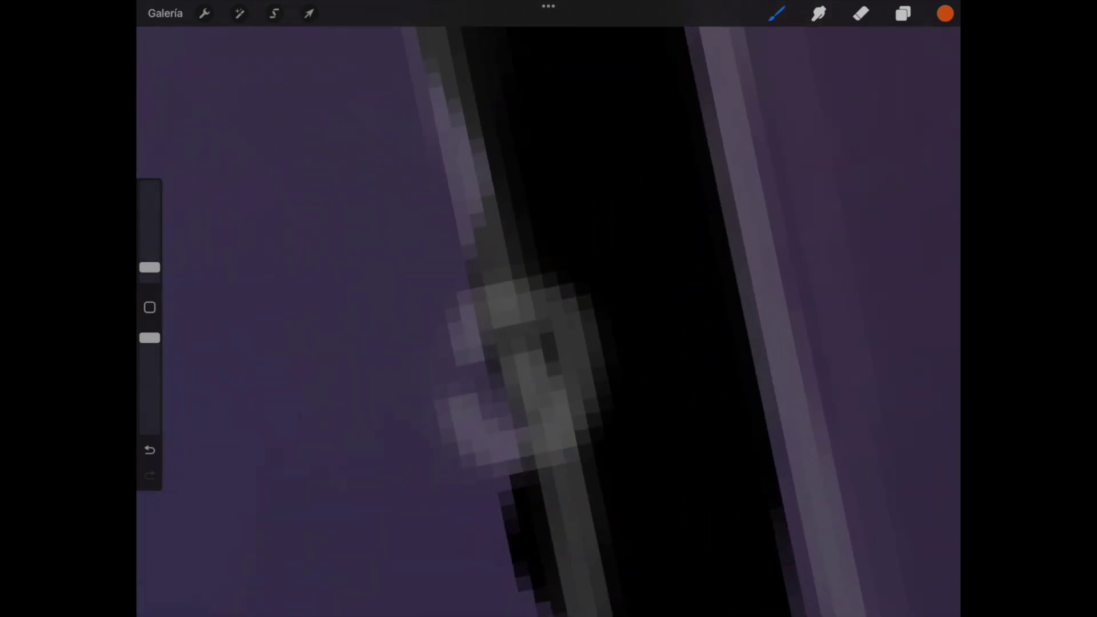
pyautogui.moveTo(517, 240); pyautogui.dragTo(505, 189)
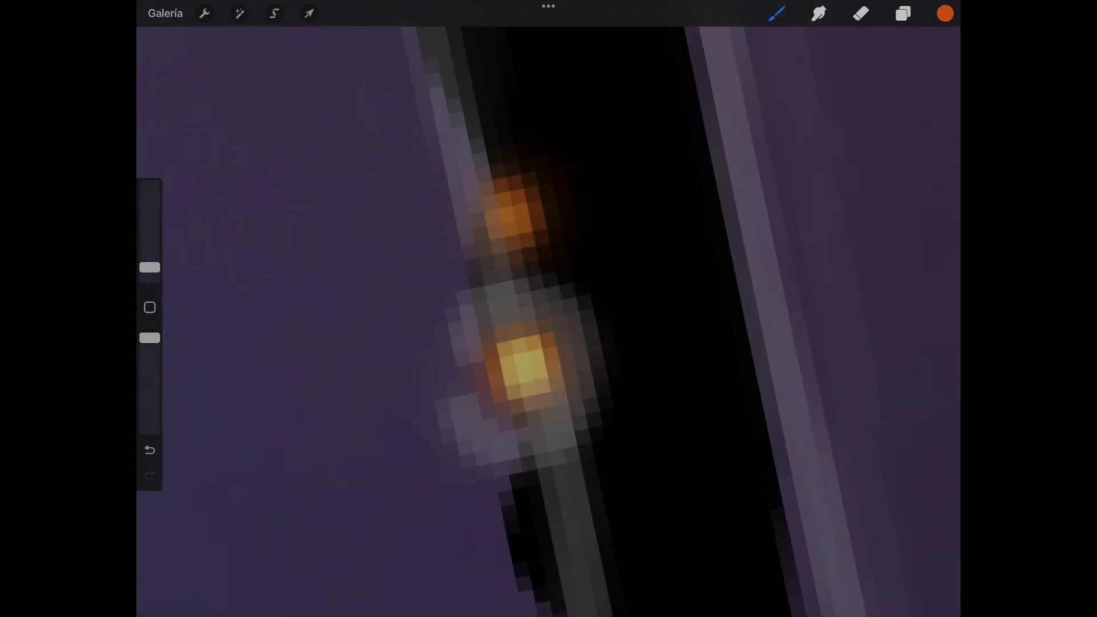
# Fill the centre ring with orange-yellow glow and dab orange into the upper ring.
pyautogui.scroll(-3, 549, 309)
pyautogui.scroll(-2, 549, 308)
pyautogui.scroll(-2, 548, 308)
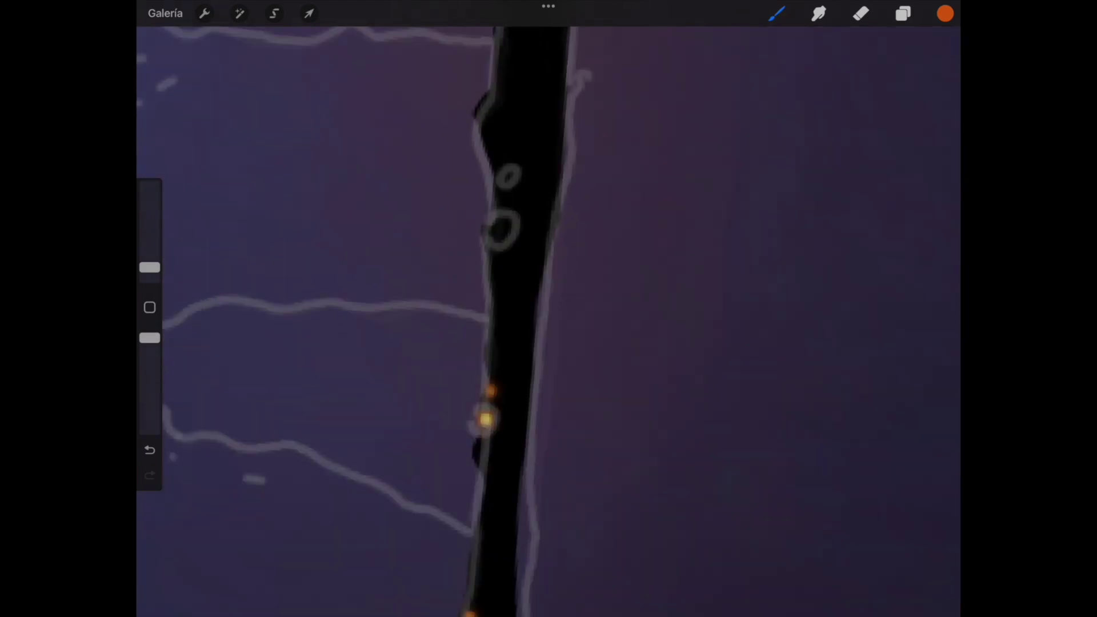
pyautogui.scroll(3, 548, 308)
pyautogui.moveTo(522, 350)
pyautogui.mouseDown()
pyautogui.moveTo(553, 307)
pyautogui.moveTo(522, 313)
pyautogui.mouseUp()
pyautogui.scroll(2, 549, 308)
pyautogui.moveTo(535, 217); pyautogui.dragTo(540, 226)
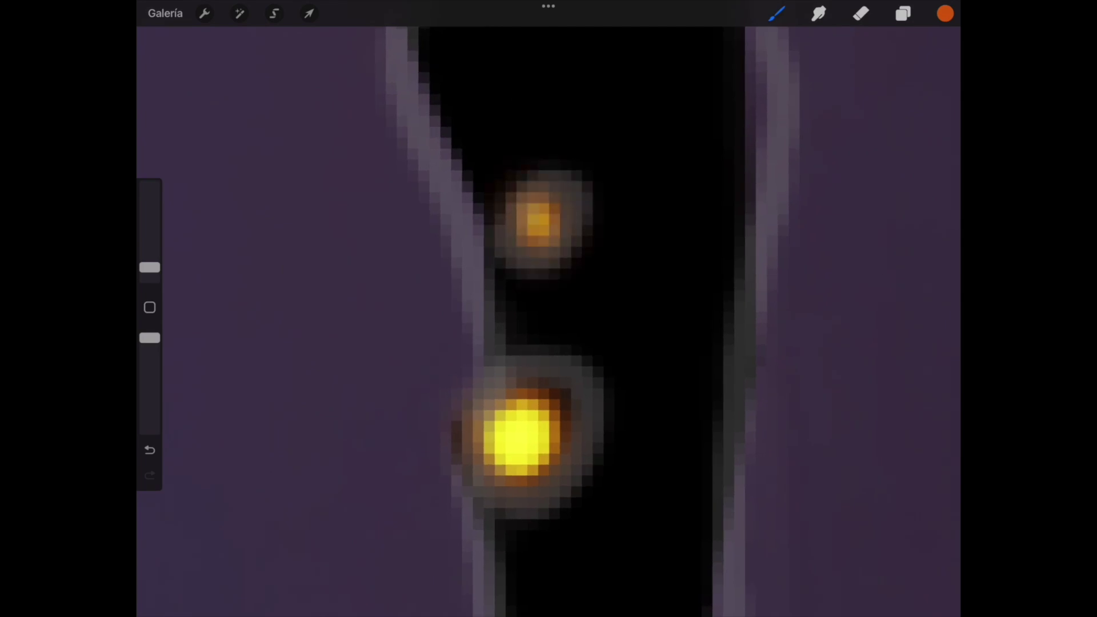
# Add glowing orange dabs in the upper loops, brightening one to yellow.
pyautogui.scroll(-5, 548, 308)
pyautogui.scroll(-1, 549, 309)
pyautogui.scroll(-2, 549, 308)
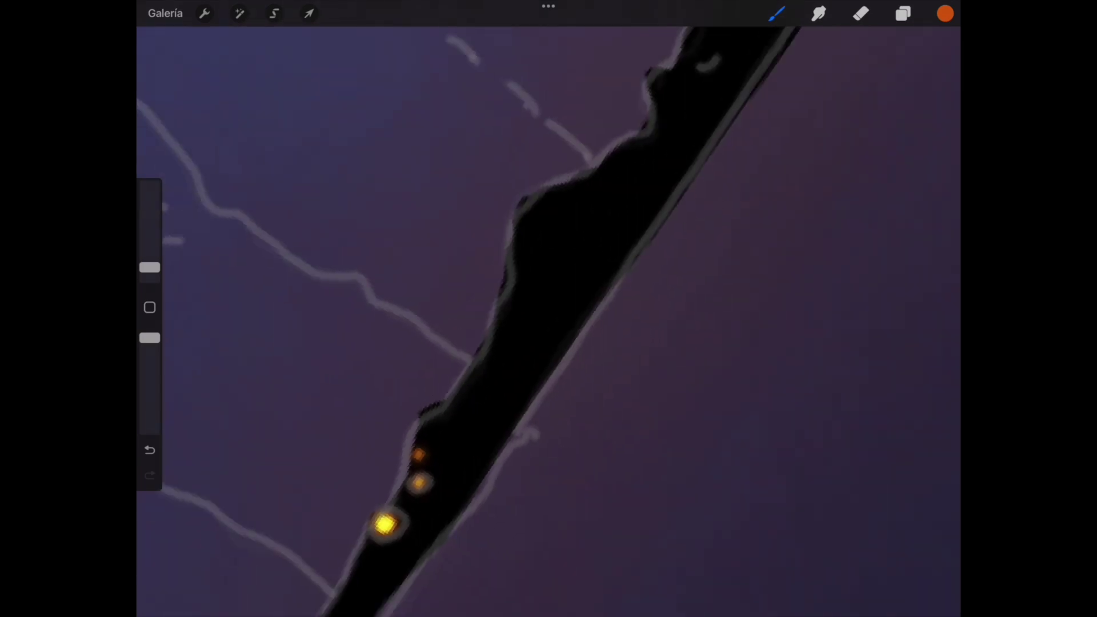
pyautogui.scroll(-2, 548, 308)
pyautogui.scroll(5, 548, 308)
pyautogui.scroll(3, 549, 308)
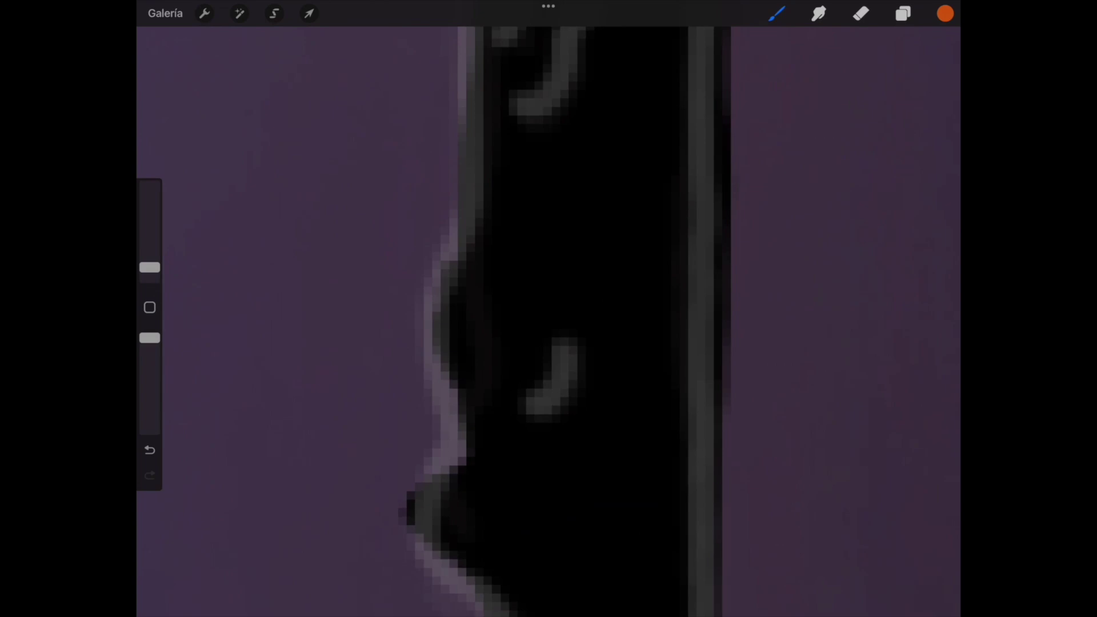
pyautogui.scroll(1, 548, 308)
pyautogui.scroll(3, 548, 308)
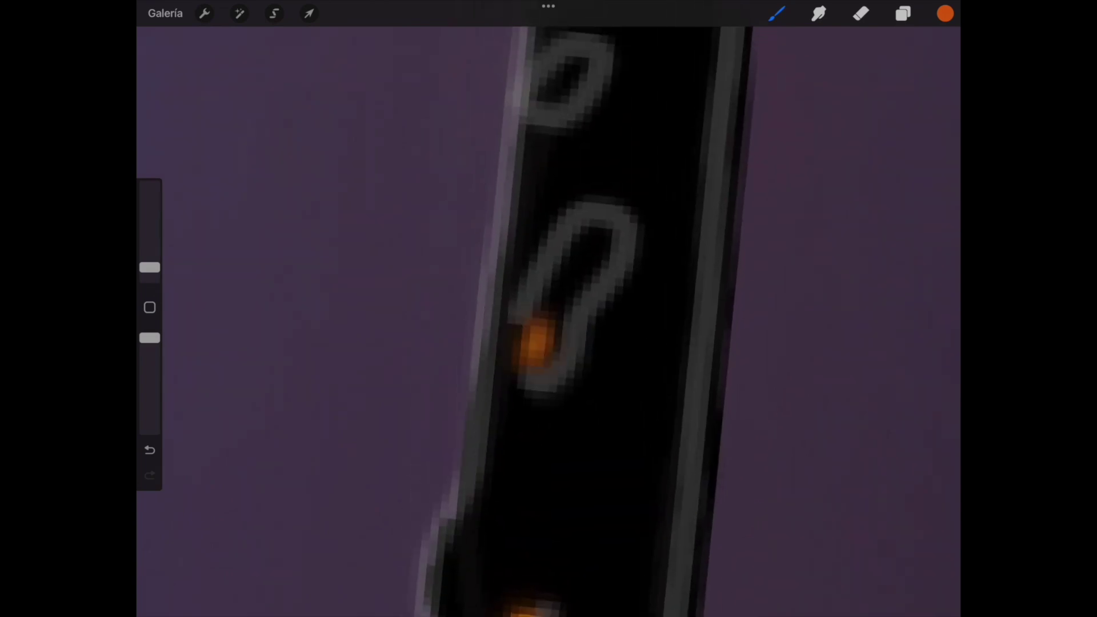
pyautogui.click(590, 251)
pyautogui.click(564, 293)
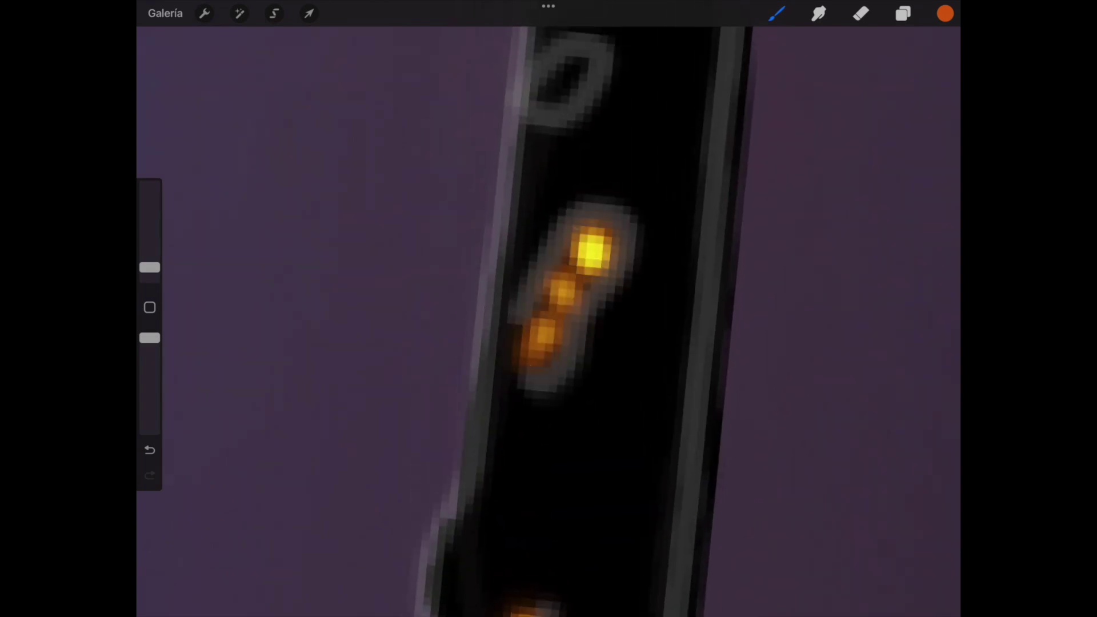
pyautogui.scroll(3, 548, 309)
pyautogui.click(557, 303)
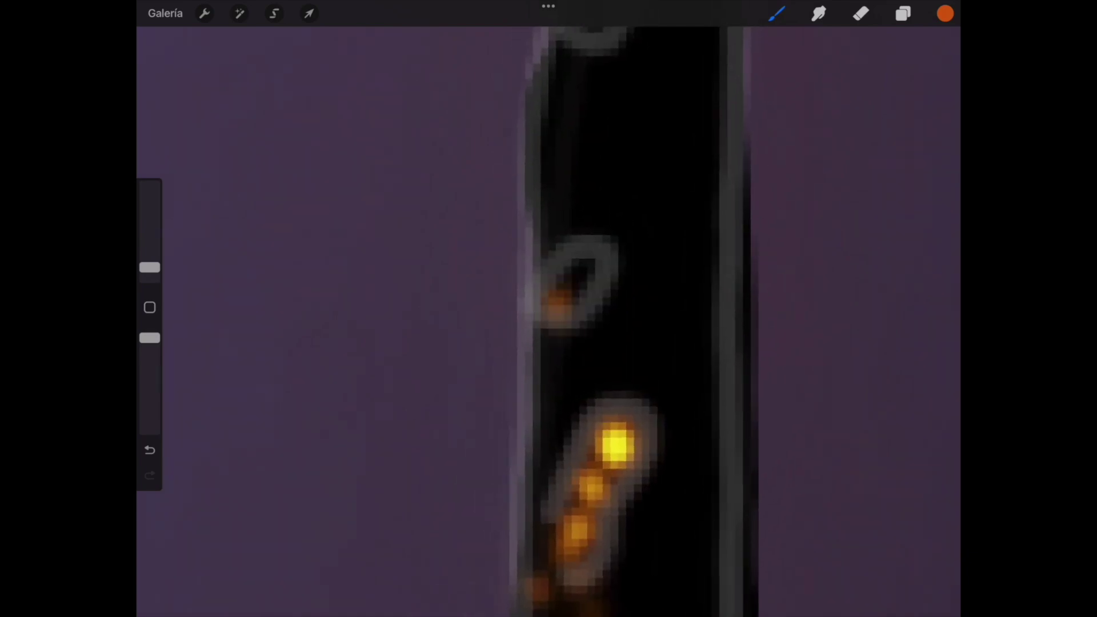
pyautogui.scroll(5, 548, 309)
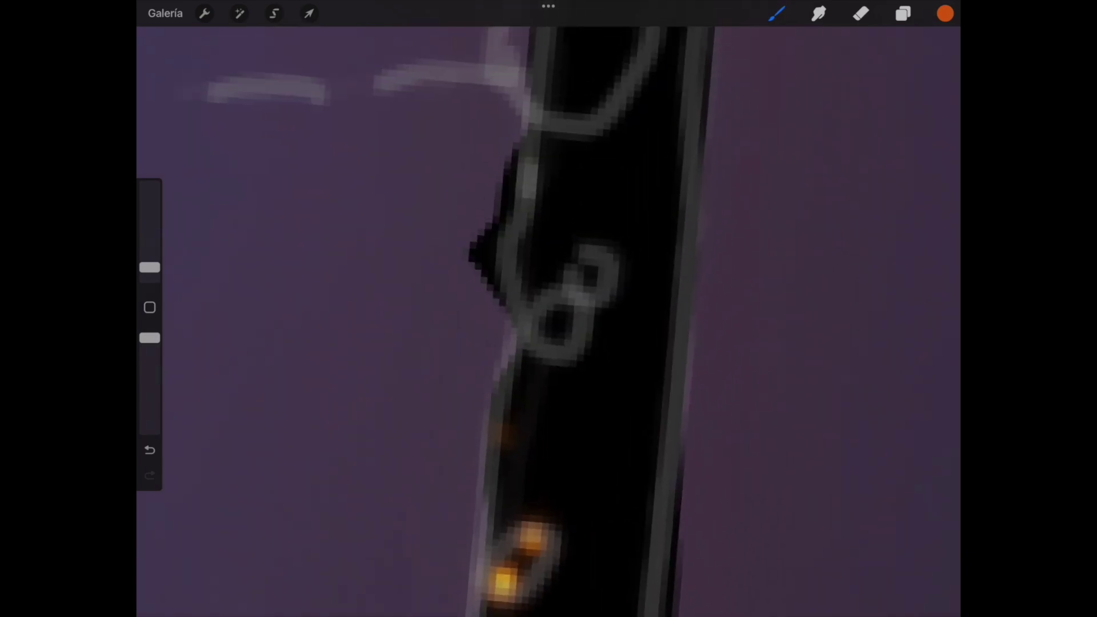
pyautogui.click(559, 330)
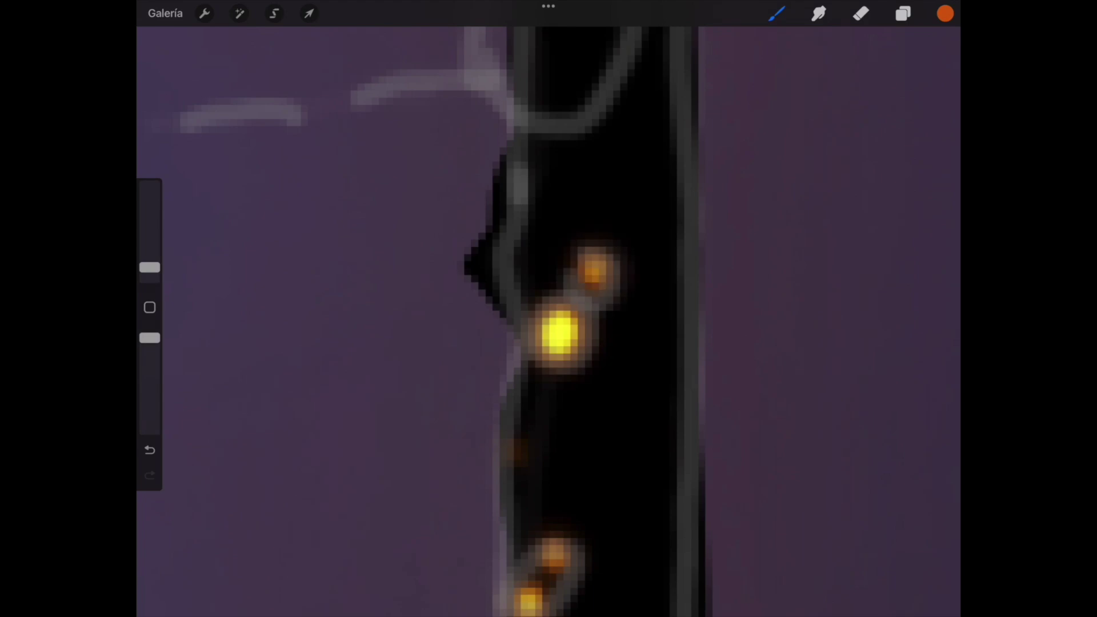
pyautogui.scroll(5, 548, 308)
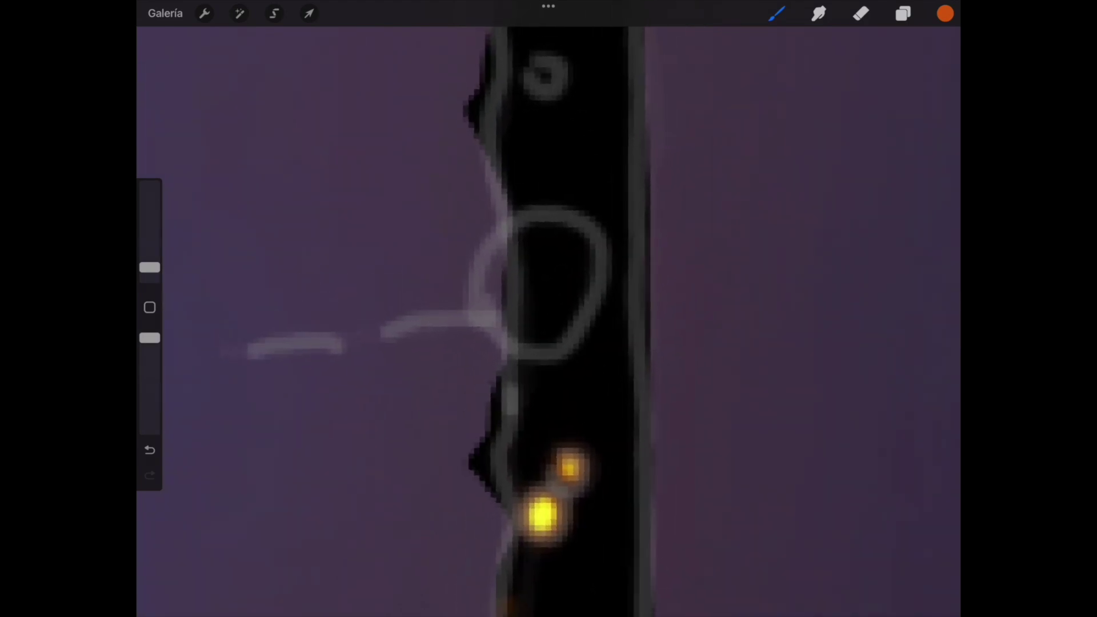
# With a slightly larger brush, paint a bright yellow glow in one loop and orange-yellow in the lower loop.
pyautogui.moveTo(149, 268); pyautogui.dragTo(150, 260)
pyautogui.click(534, 279)
pyautogui.moveTo(535, 280); pyautogui.dragTo(563, 277)
pyautogui.moveTo(149, 260); pyautogui.dragTo(150, 267)
pyautogui.scroll(5, 571, 309)
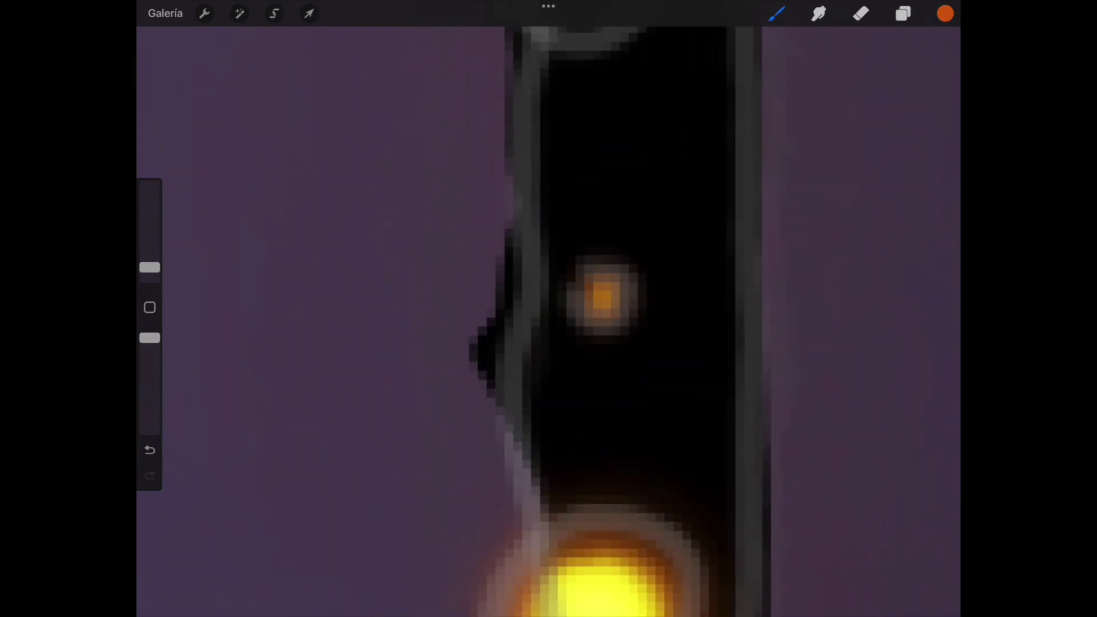
pyautogui.scroll(-3, 571, 309)
pyautogui.scroll(2, 571, 309)
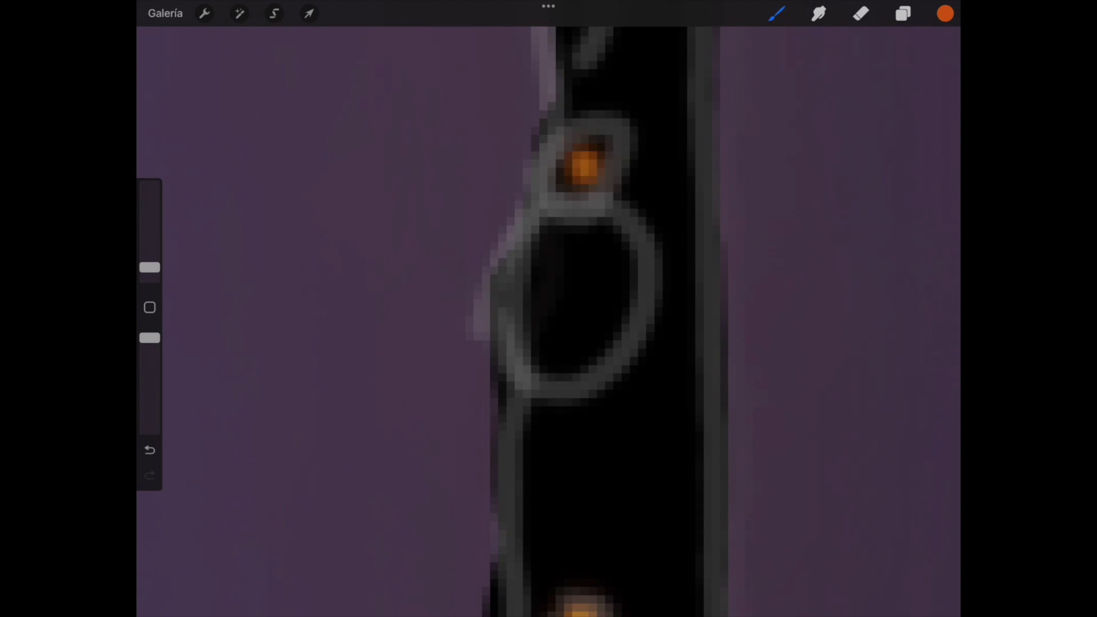
pyautogui.moveTo(150, 267); pyautogui.dragTo(150, 262)
pyautogui.moveTo(565, 257)
pyautogui.mouseDown()
pyautogui.moveTo(571, 343)
pyautogui.moveTo(580, 314)
pyautogui.moveTo(571, 343)
pyautogui.mouseUp()
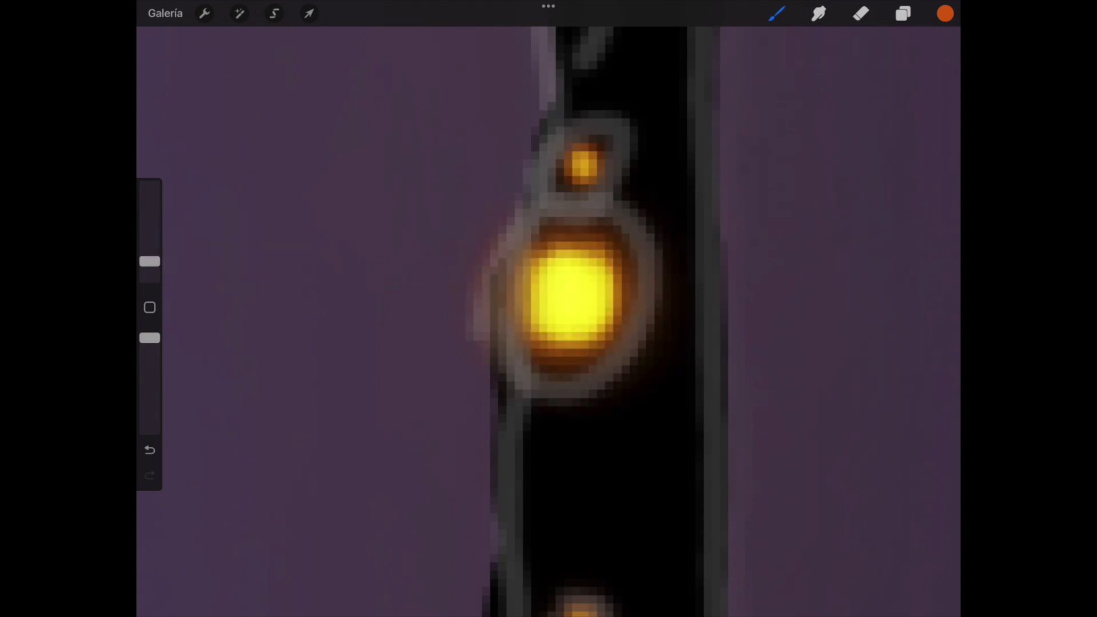
pyautogui.moveTo(150, 262); pyautogui.dragTo(149, 267)
# Add a small orange dot on the chain, an orange dab on the lower ring, and a bright yellow light higher up.
pyautogui.scroll(-2, 571, 309)
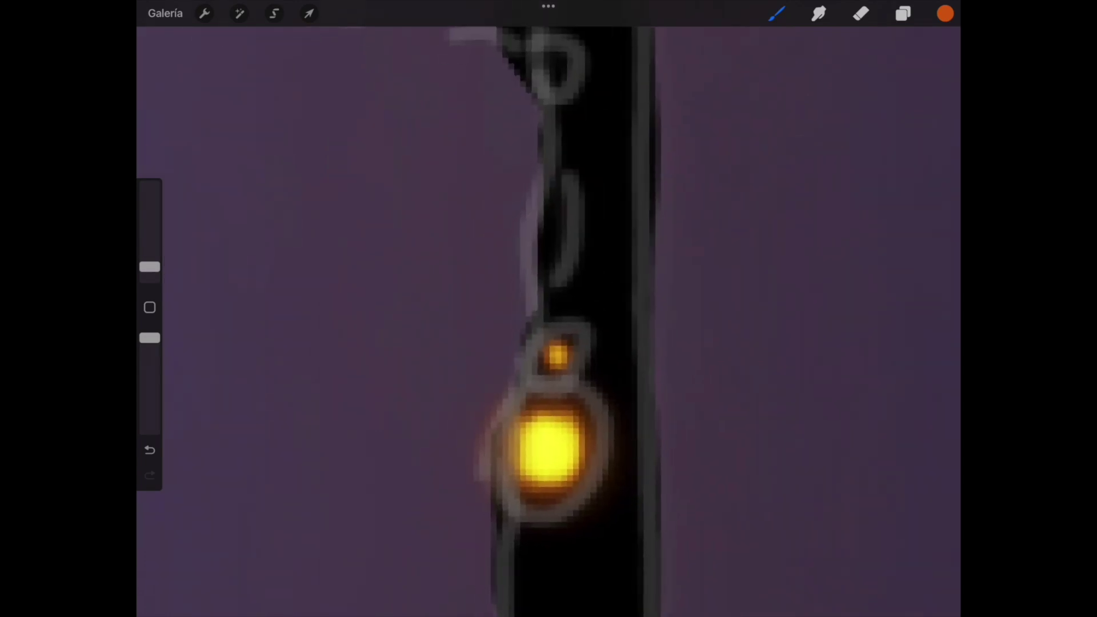
pyautogui.scroll(3, 549, 309)
pyautogui.click(544, 311)
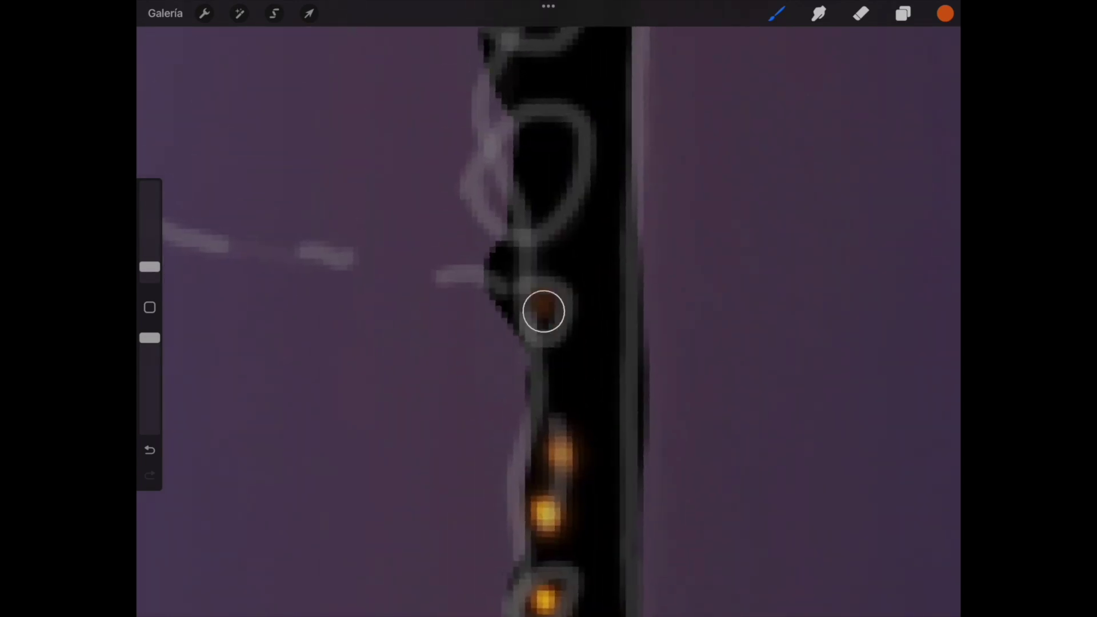
pyautogui.scroll(3, 549, 308)
pyautogui.moveTo(150, 267); pyautogui.dragTo(149, 260)
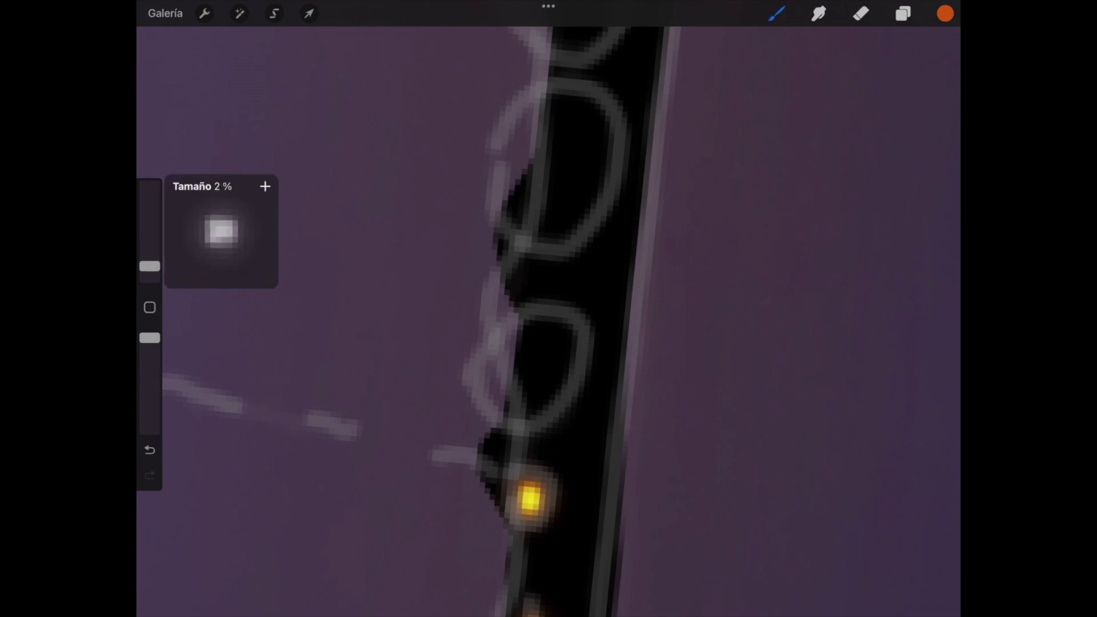
pyautogui.click(525, 368)
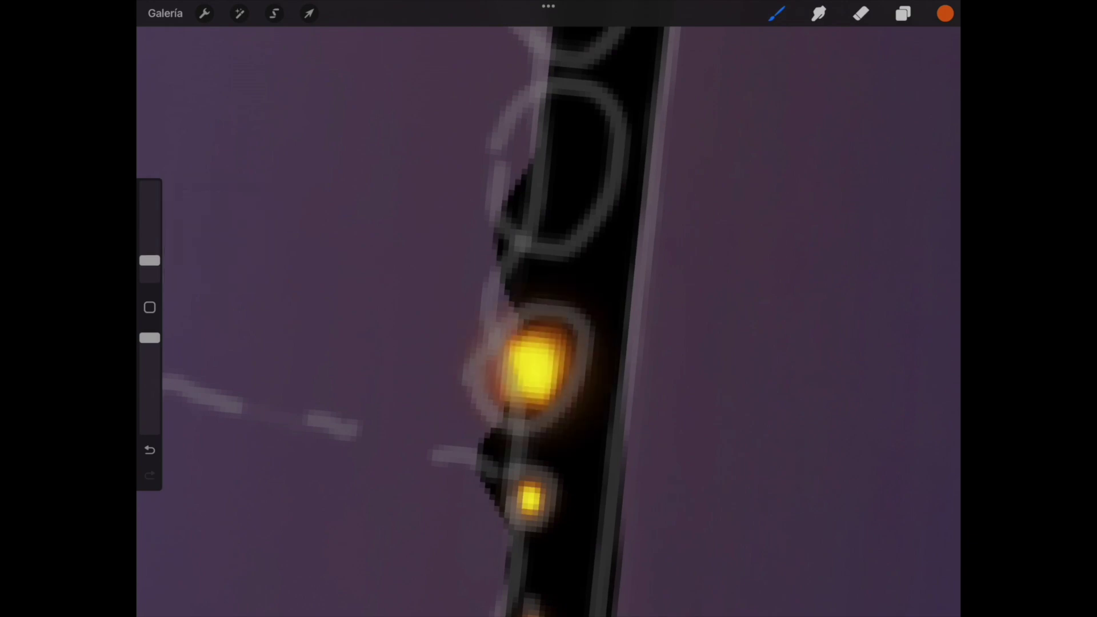
pyautogui.scroll(2, 549, 308)
pyautogui.click(524, 243)
pyautogui.click(523, 240)
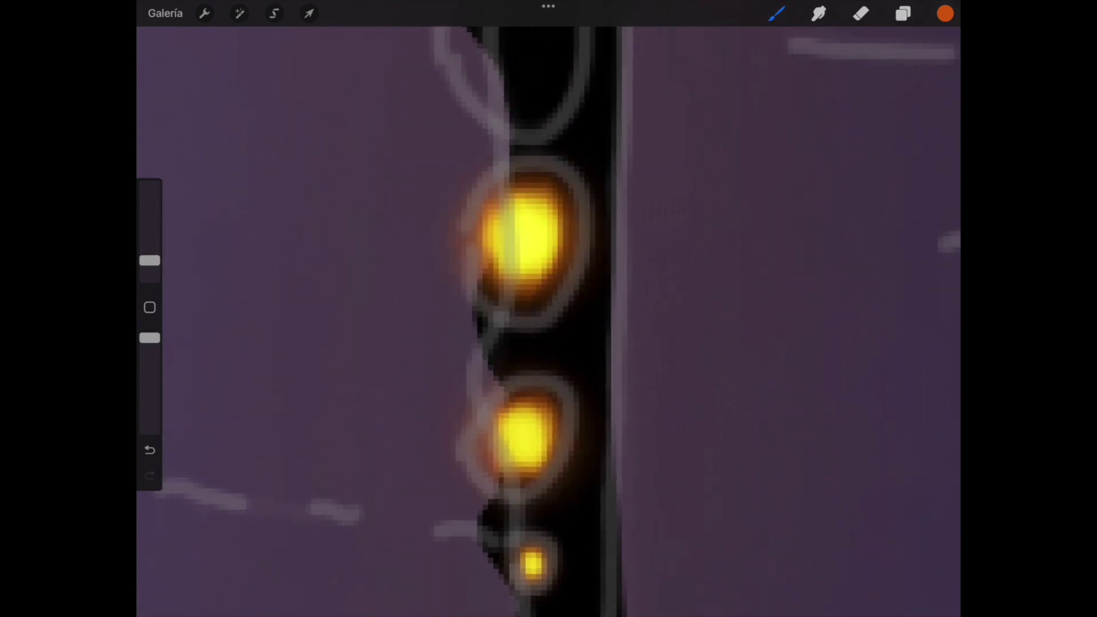
pyautogui.scroll(3, 549, 309)
pyautogui.scroll(1, 548, 308)
# Give the middle circle, small ring and top ring spreading yellow-orange glows, finishing at 3% brush size.
pyautogui.moveTo(150, 261); pyautogui.dragTo(149, 254)
pyautogui.click(519, 269)
pyautogui.click(517, 280)
pyautogui.click(503, 258)
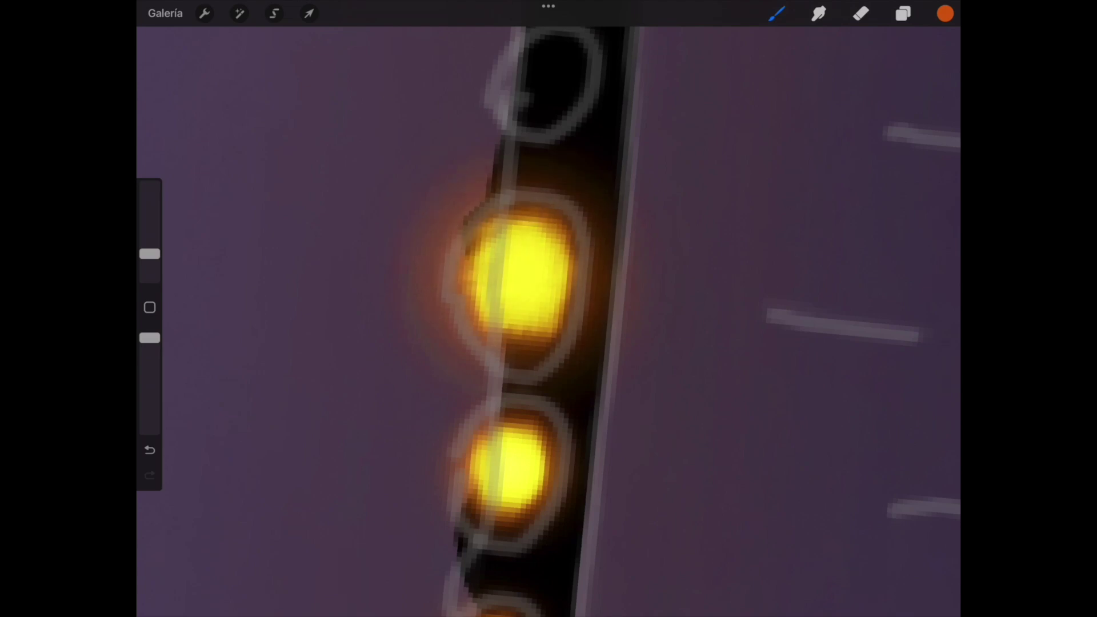
pyautogui.click(525, 297)
pyautogui.moveTo(150, 253); pyautogui.dragTo(149, 261)
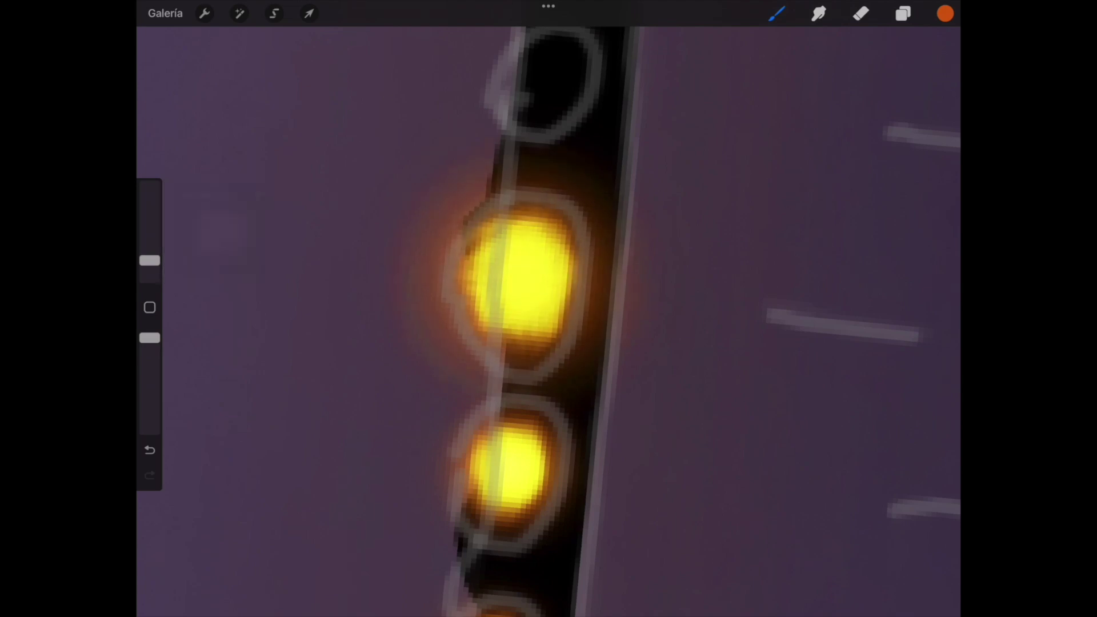
pyautogui.click(562, 245)
pyautogui.click(563, 246)
pyautogui.click(543, 263)
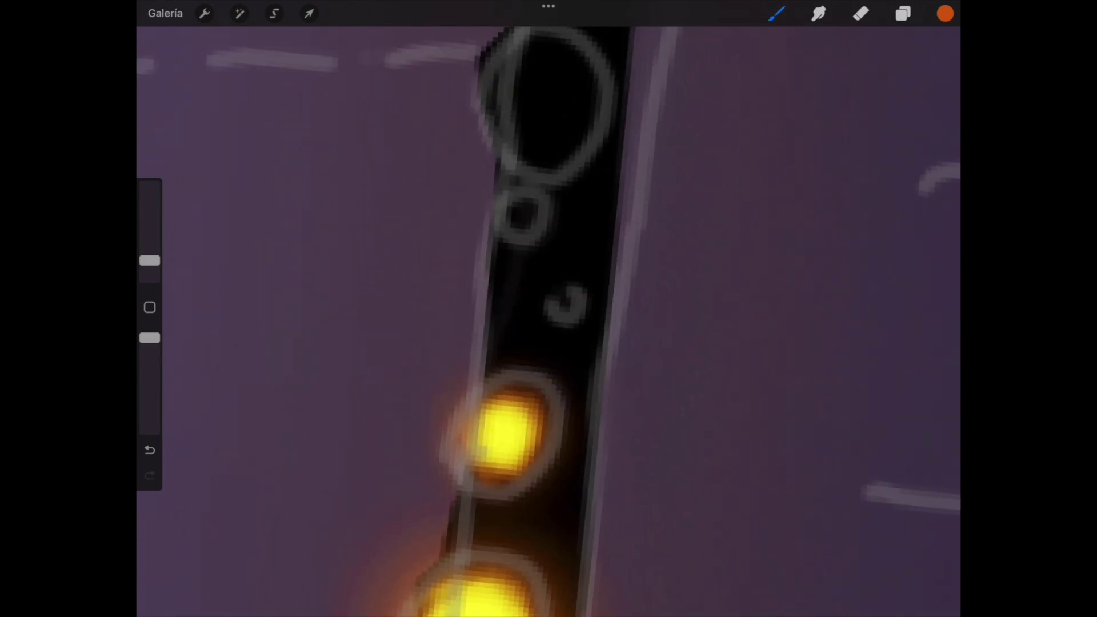
pyautogui.click(500, 192)
pyautogui.click(503, 194)
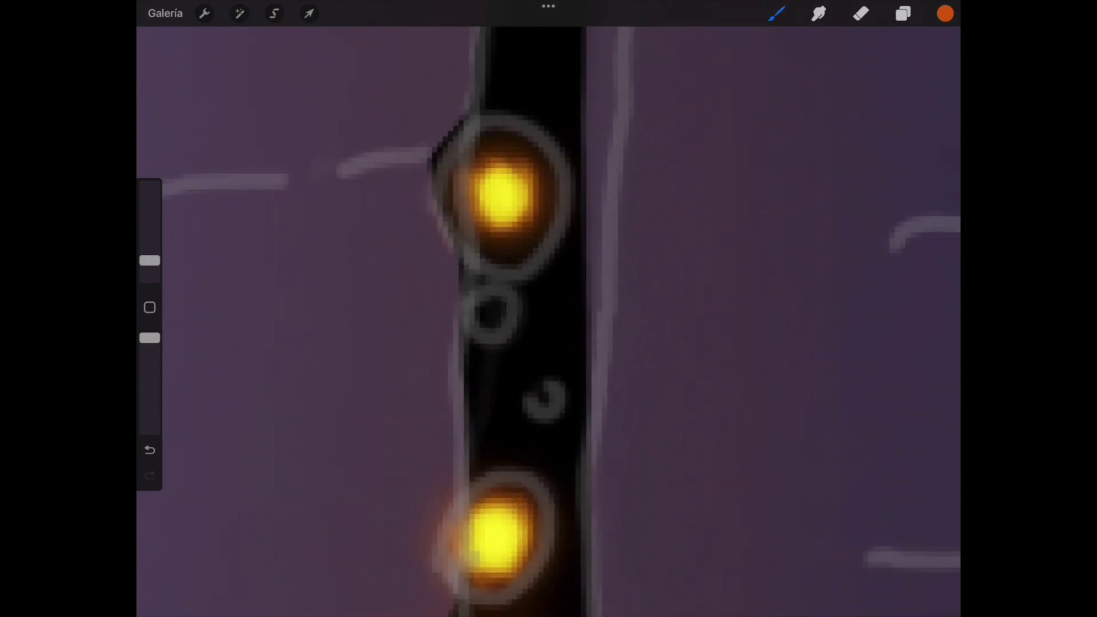
pyautogui.moveTo(150, 260); pyautogui.dragTo(149, 265)
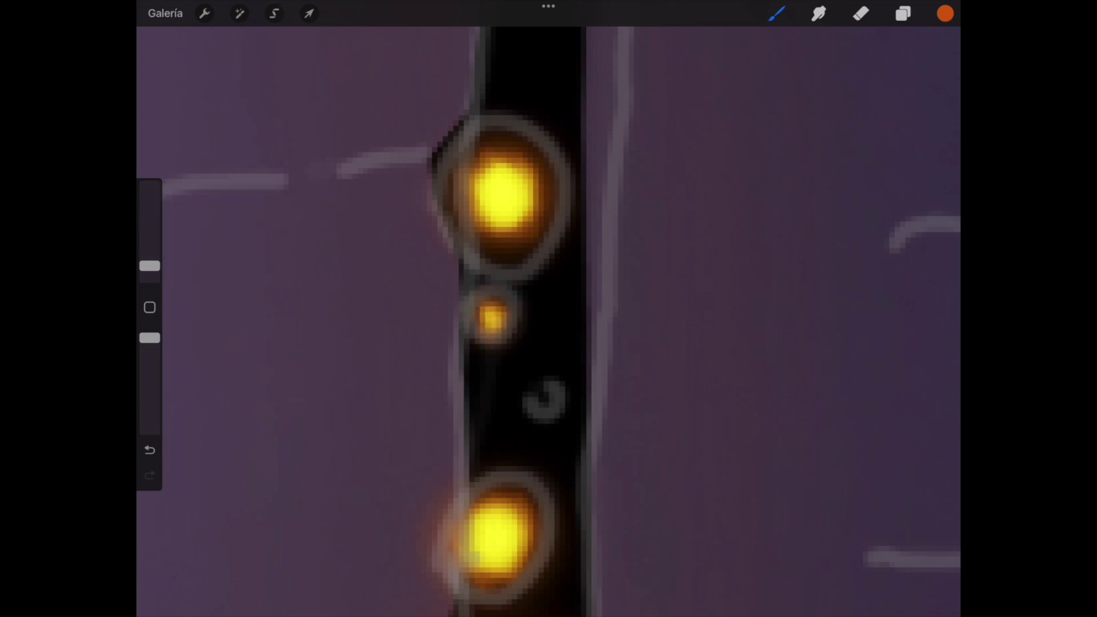
# Dab glowing orange lights into the remaining grey loops, leaving the brush at 3%.
pyautogui.scroll(-5, 548, 320)
pyautogui.scroll(5, 549, 320)
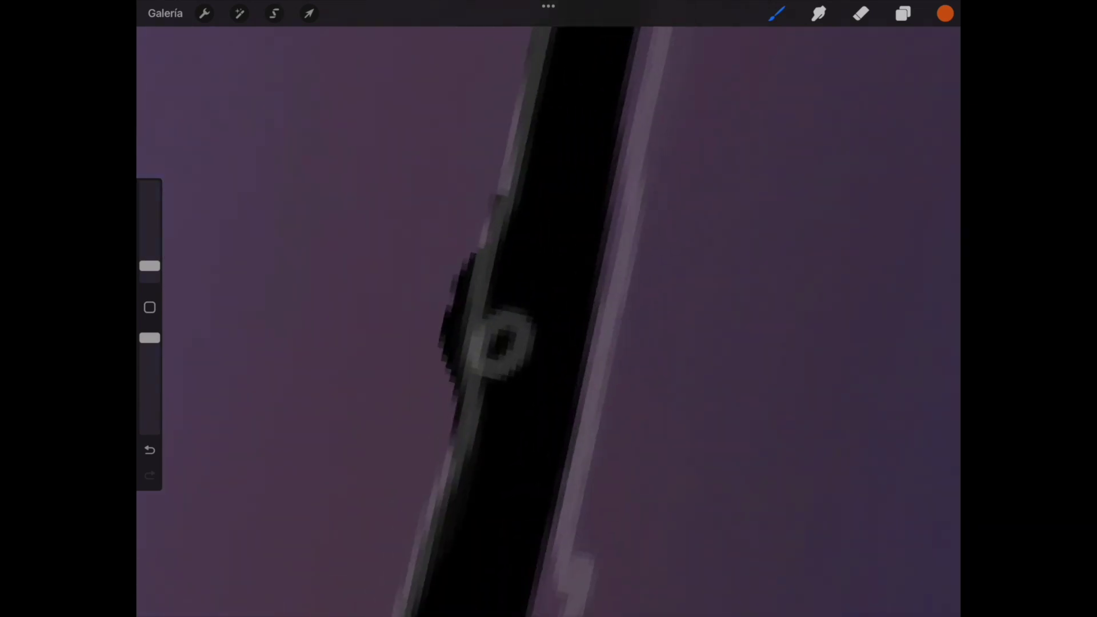
pyautogui.scroll(-5, 549, 320)
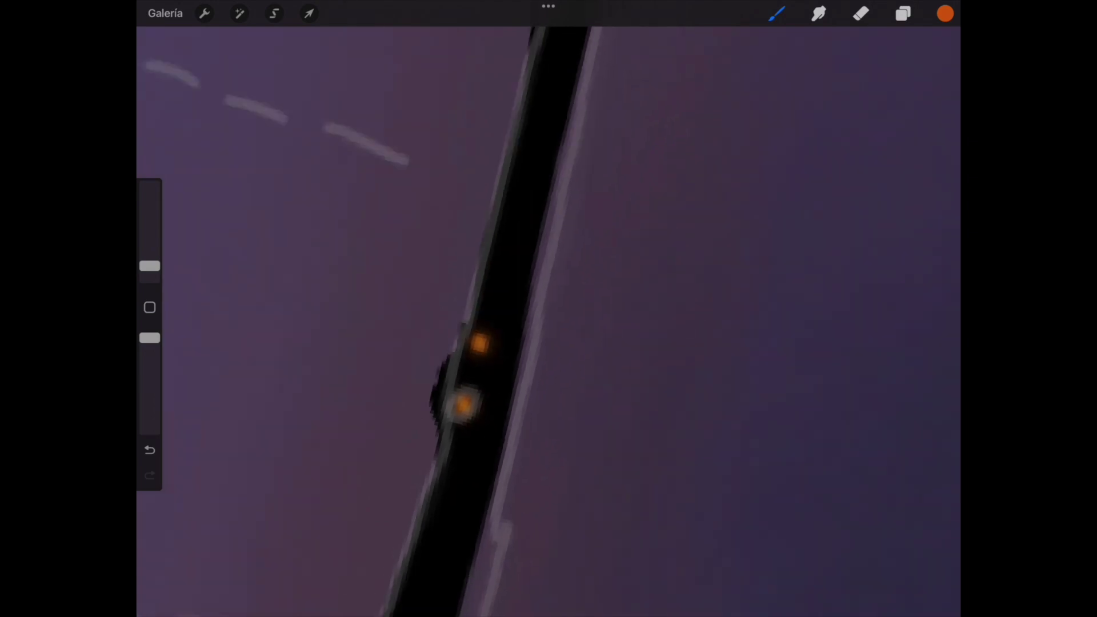
pyautogui.scroll(5, 549, 320)
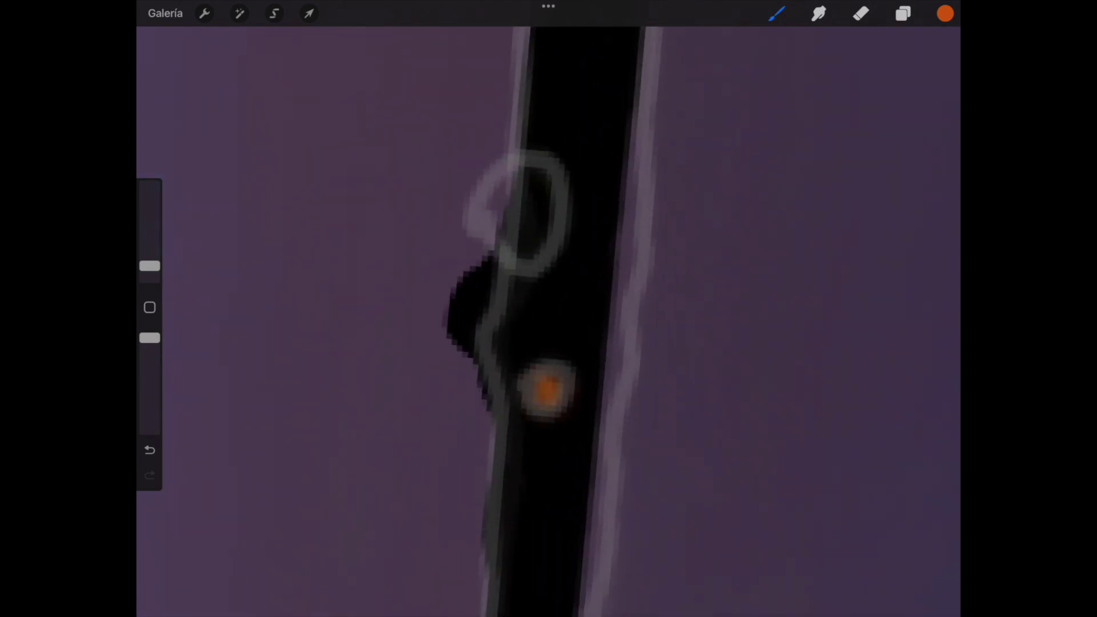
pyautogui.moveTo(520, 215); pyautogui.dragTo(518, 227)
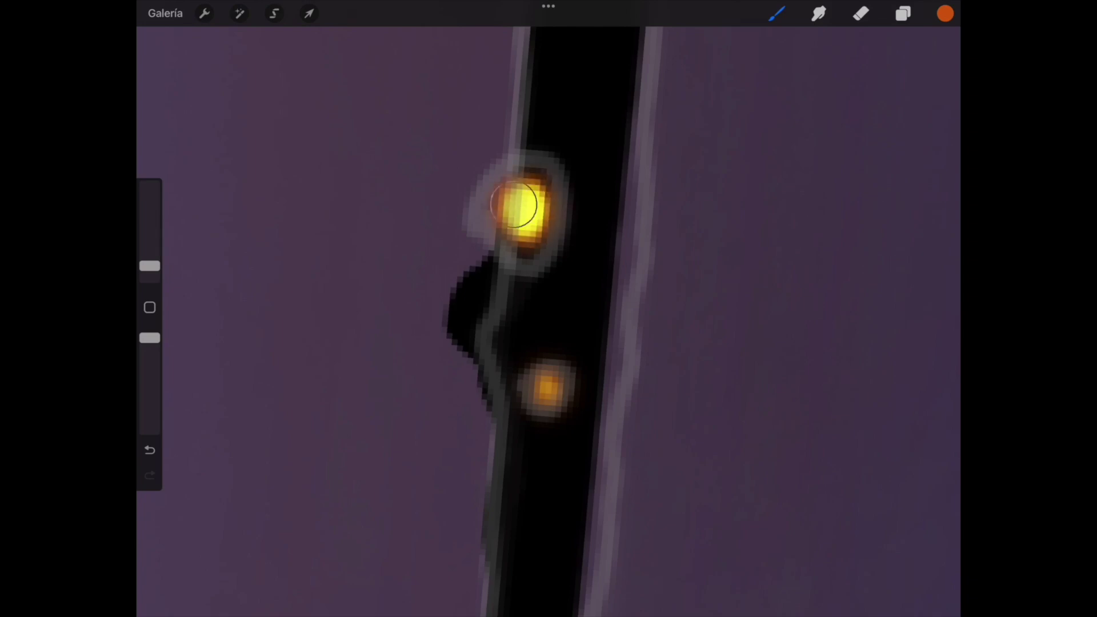
pyautogui.scroll(-5, 548, 320)
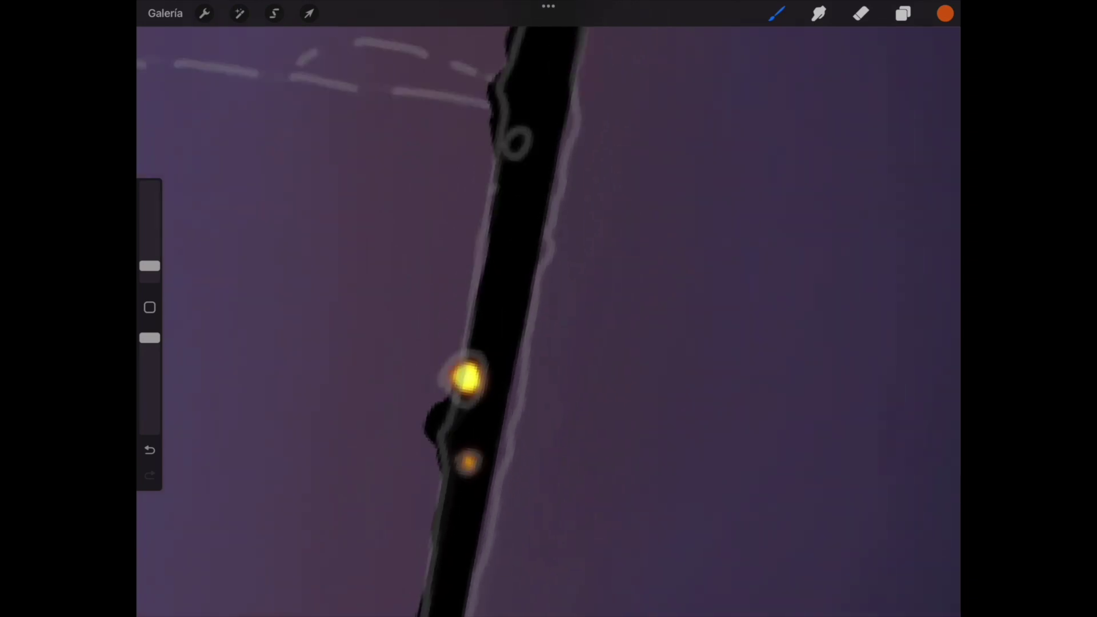
pyautogui.scroll(5, 549, 320)
pyautogui.click(503, 303)
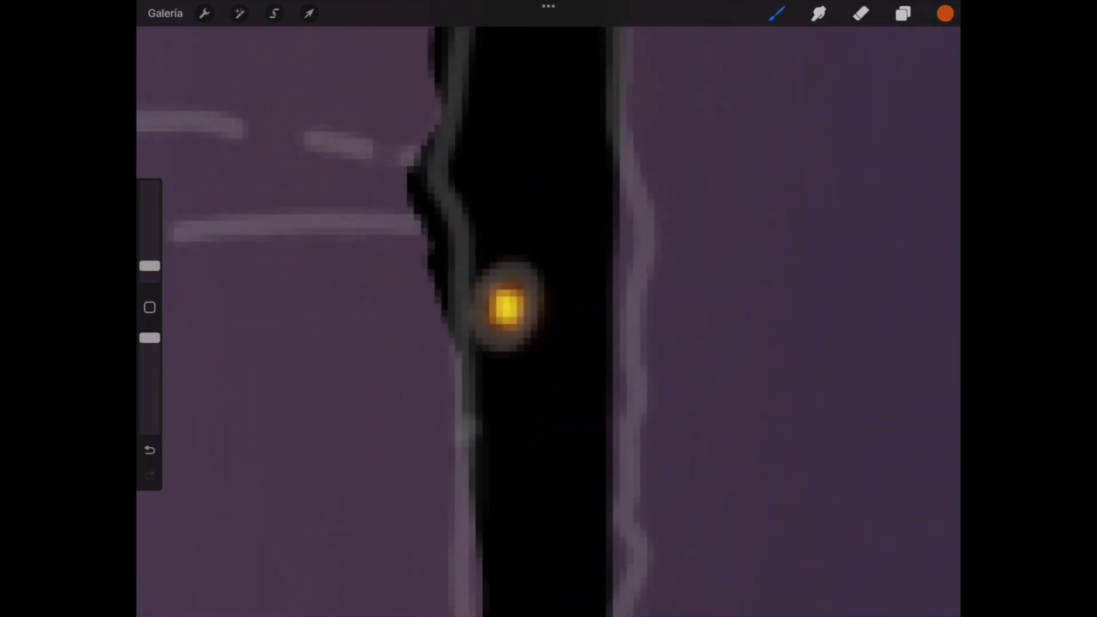
pyautogui.scroll(-5, 549, 320)
pyautogui.scroll(5, 549, 320)
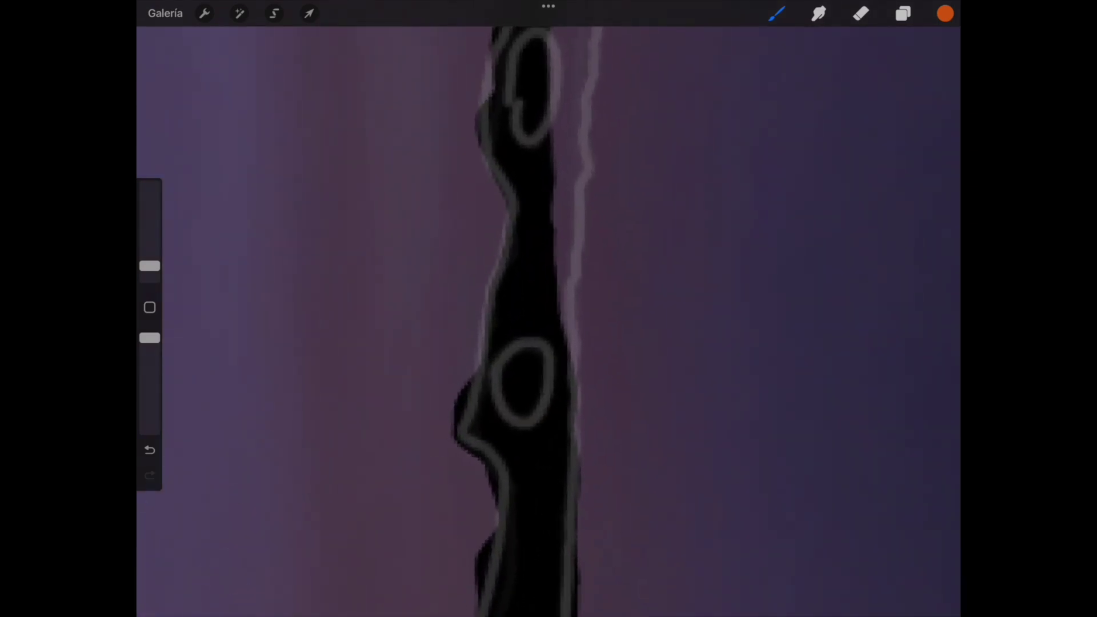
pyautogui.moveTo(150, 265); pyautogui.dragTo(150, 263)
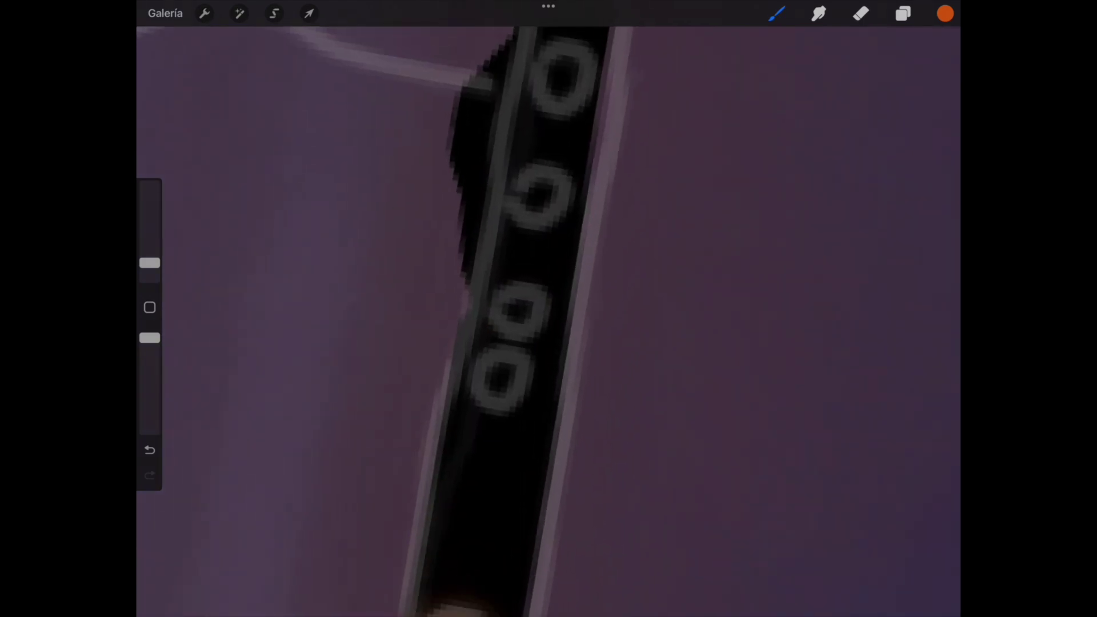
# At 2% brush size, dab orange and yellow lights into the lower and top ring holes.
pyautogui.moveTo(150, 263); pyautogui.dragTo(149, 266)
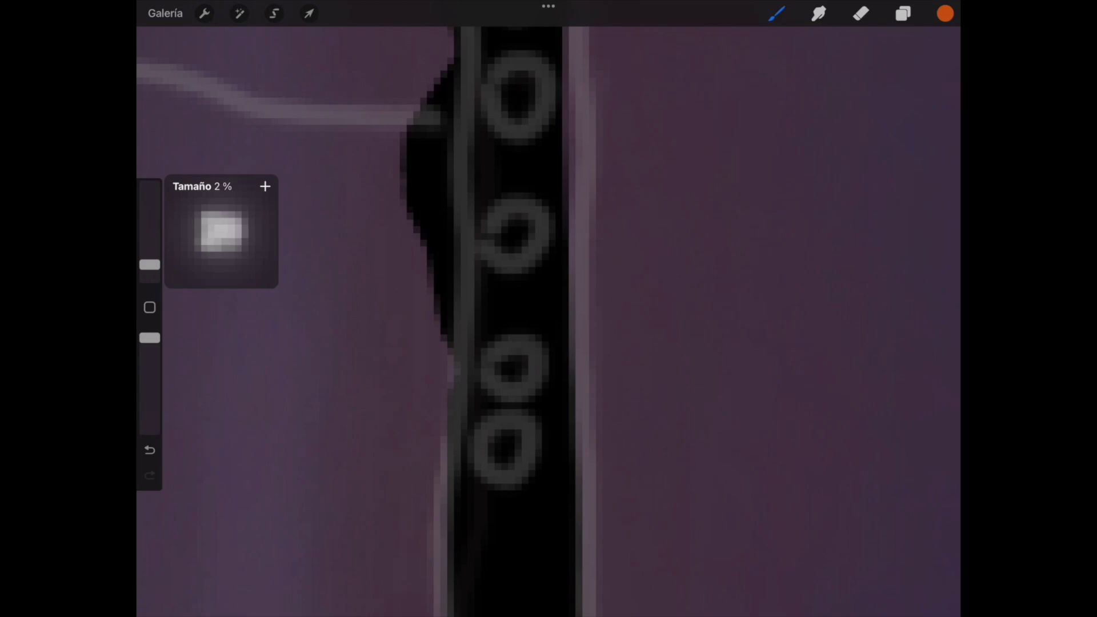
pyautogui.click(507, 451)
pyautogui.click(515, 367)
pyautogui.click(514, 233)
pyautogui.scroll(5, 514, 285)
pyautogui.click(505, 251)
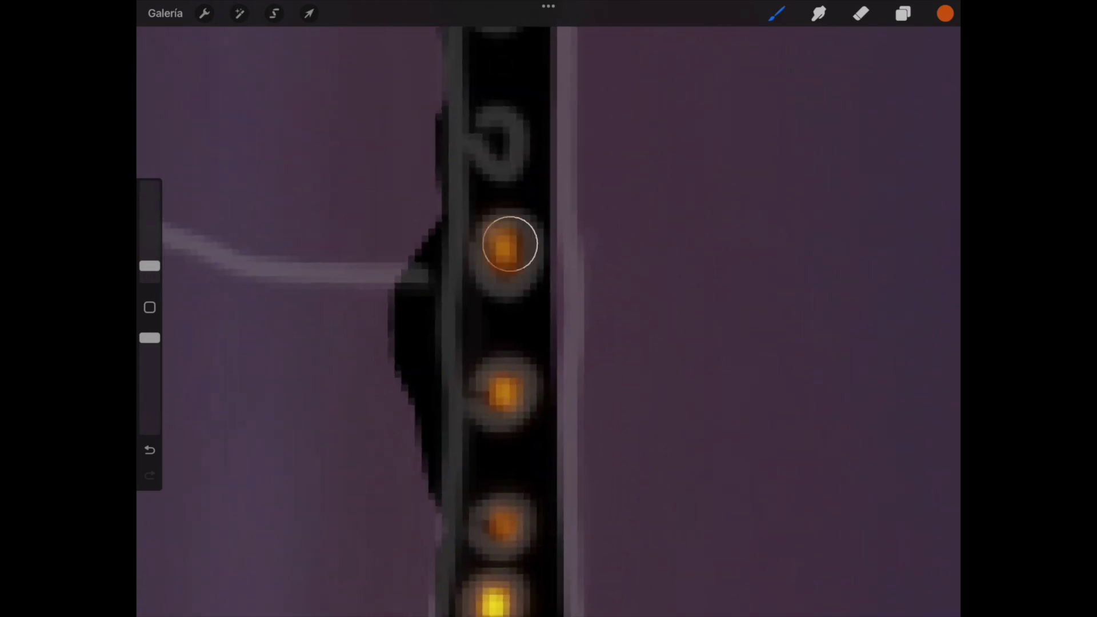
pyautogui.click(501, 148)
# Light the next ring holes with orange glows, brightening the middle one.
pyautogui.scroll(5, 514, 286)
pyautogui.click(494, 252)
pyautogui.click(497, 252)
pyautogui.click(506, 153)
pyautogui.click(520, 200)
pyautogui.scroll(-5, 548, 320)
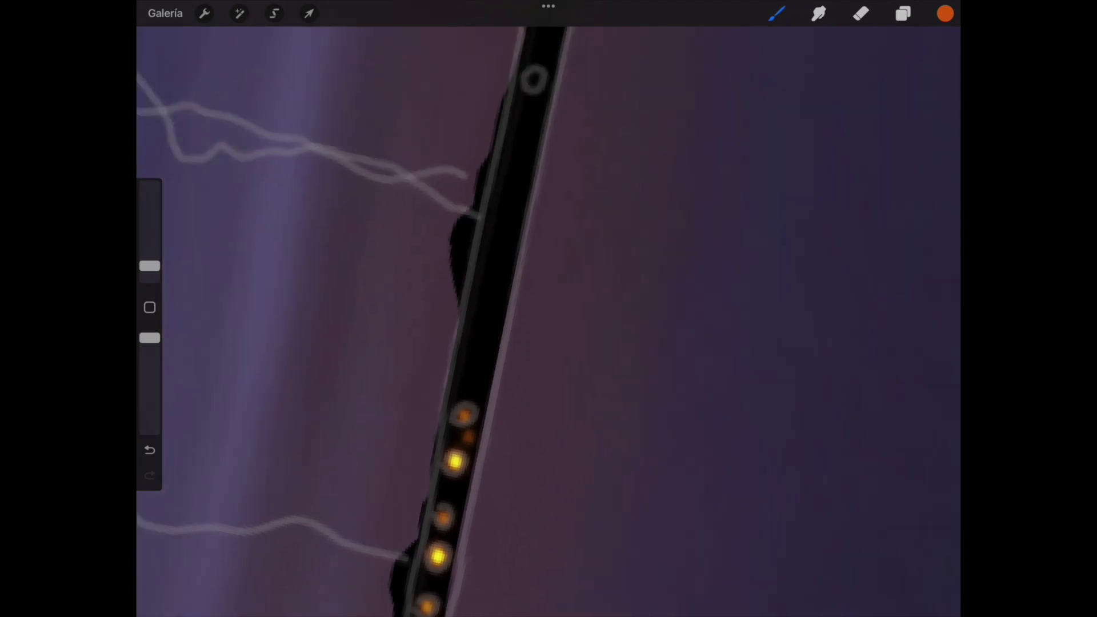
pyautogui.scroll(-3, 549, 320)
pyautogui.scroll(10, 549, 320)
pyautogui.click(528, 288)
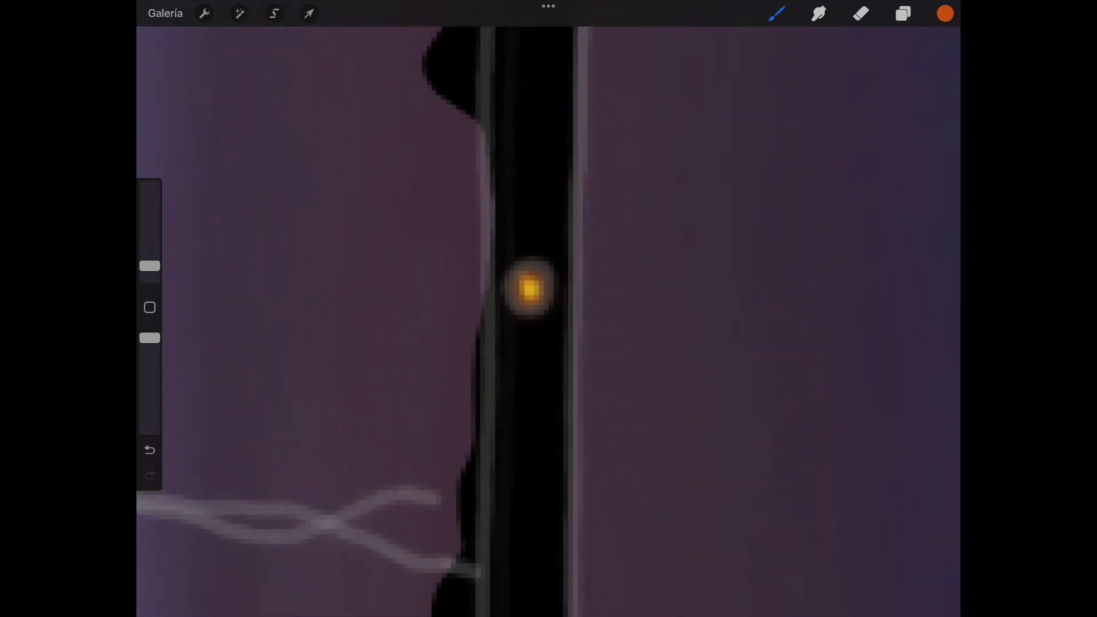
pyautogui.scroll(-5, 528, 287)
pyautogui.scroll(5, 522, 147)
pyautogui.scroll(3, 522, 146)
# Fill the last empty holes with yellow and orange glows, stretching one glow down to the lower hole.
pyautogui.click(514, 367)
pyautogui.scroll(-5, 488, 425)
pyautogui.scroll(5, 497, 320)
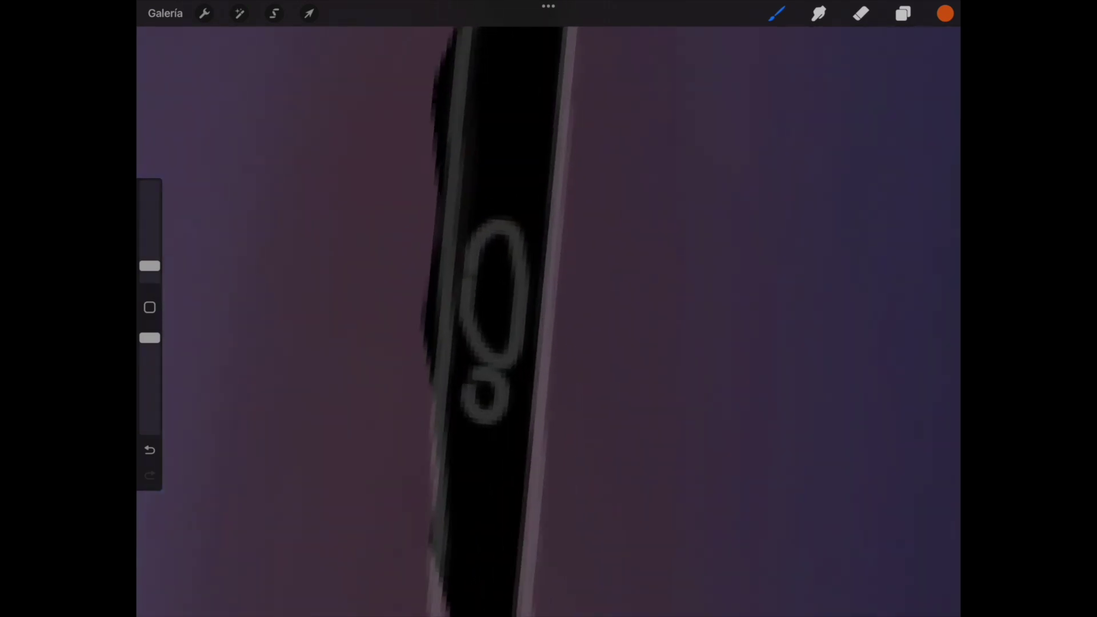
pyautogui.click(497, 251)
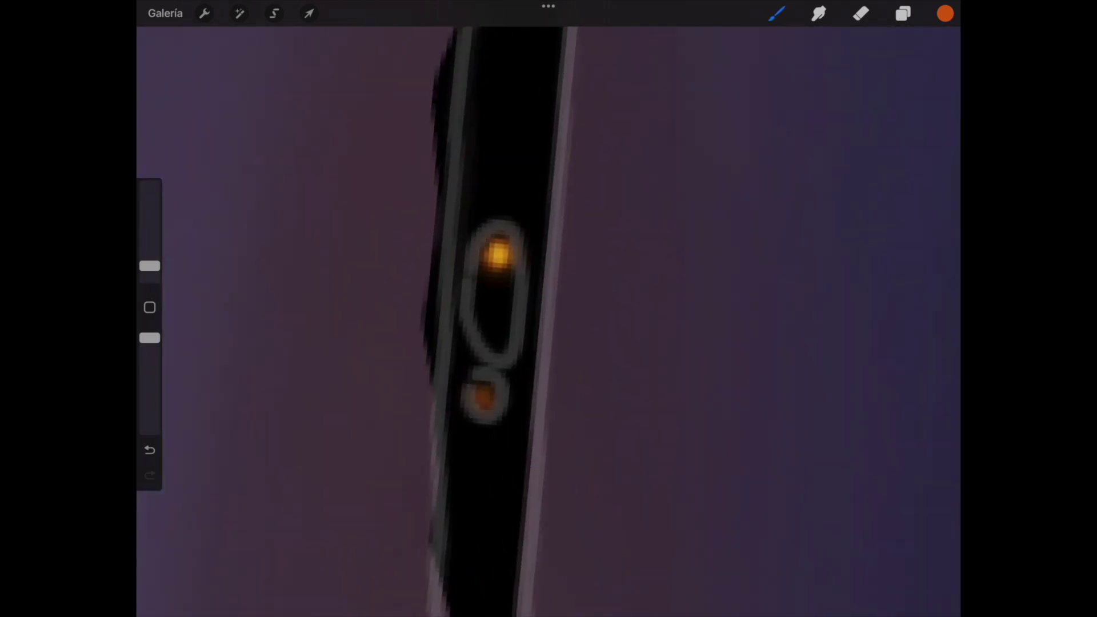
pyautogui.click(497, 294)
pyautogui.moveTo(500, 297); pyautogui.dragTo(500, 343)
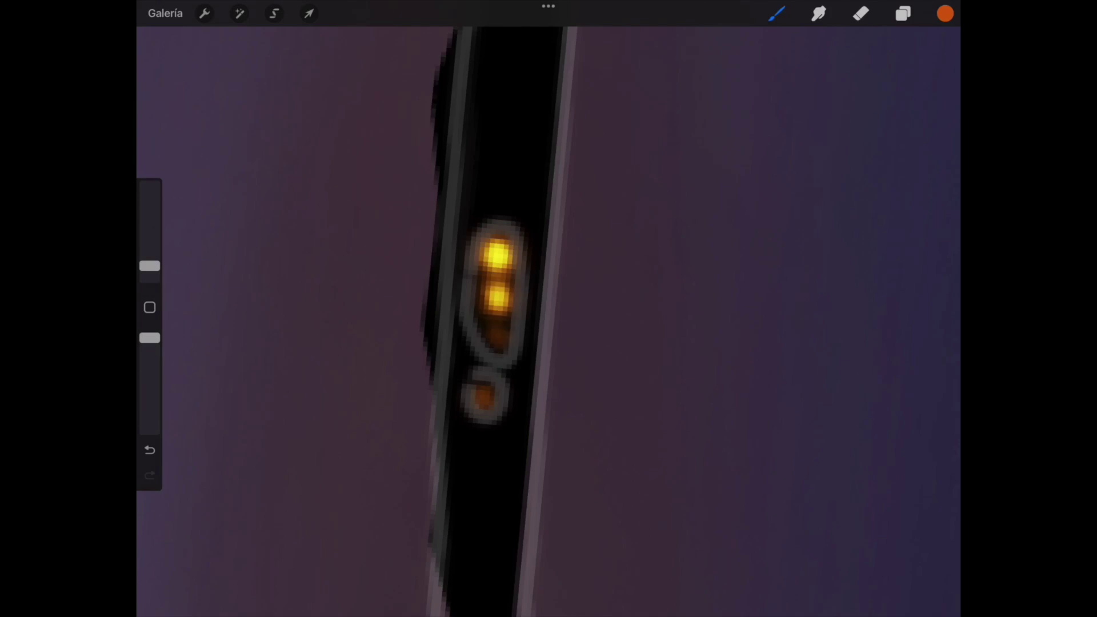
pyautogui.click(505, 191)
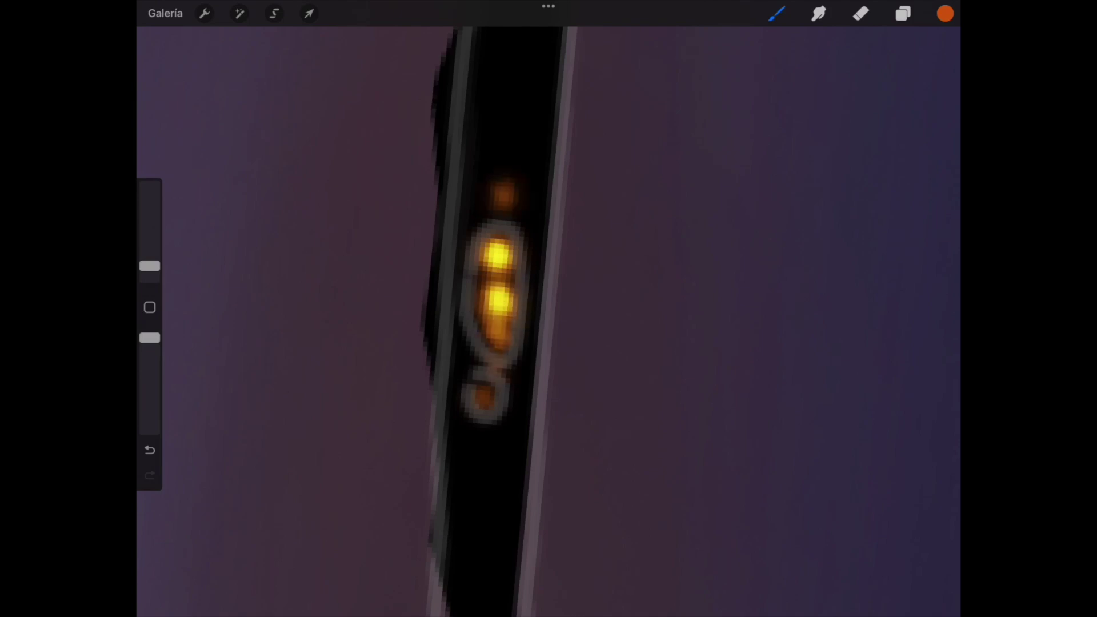
pyautogui.scroll(-5, 497, 309)
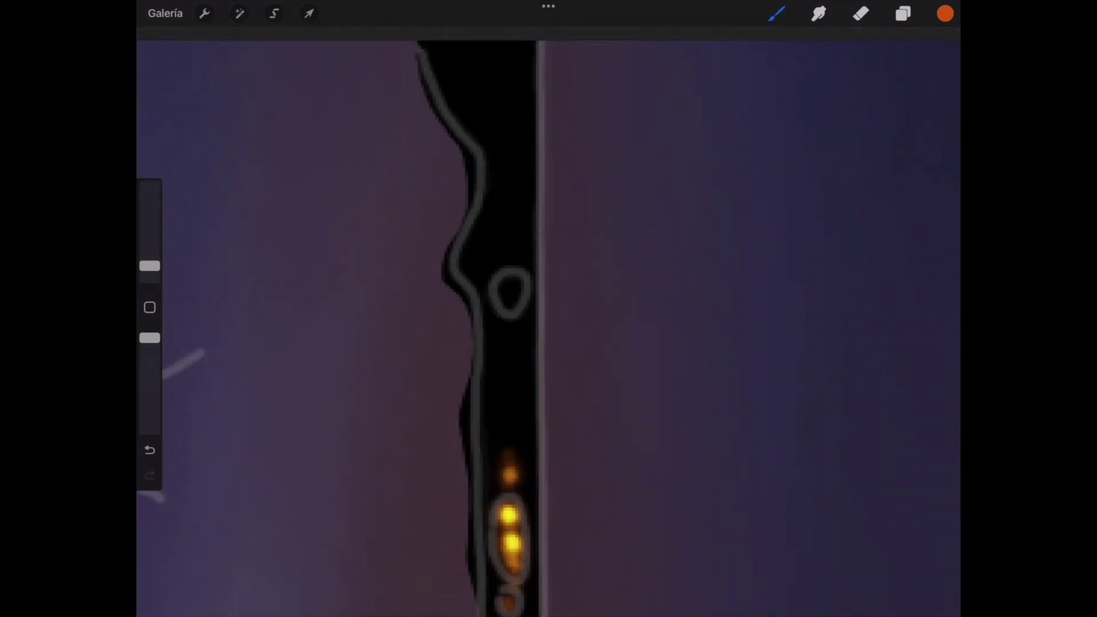
pyautogui.scroll(2, 506, 309)
pyautogui.moveTo(503, 309); pyautogui.dragTo(506, 320)
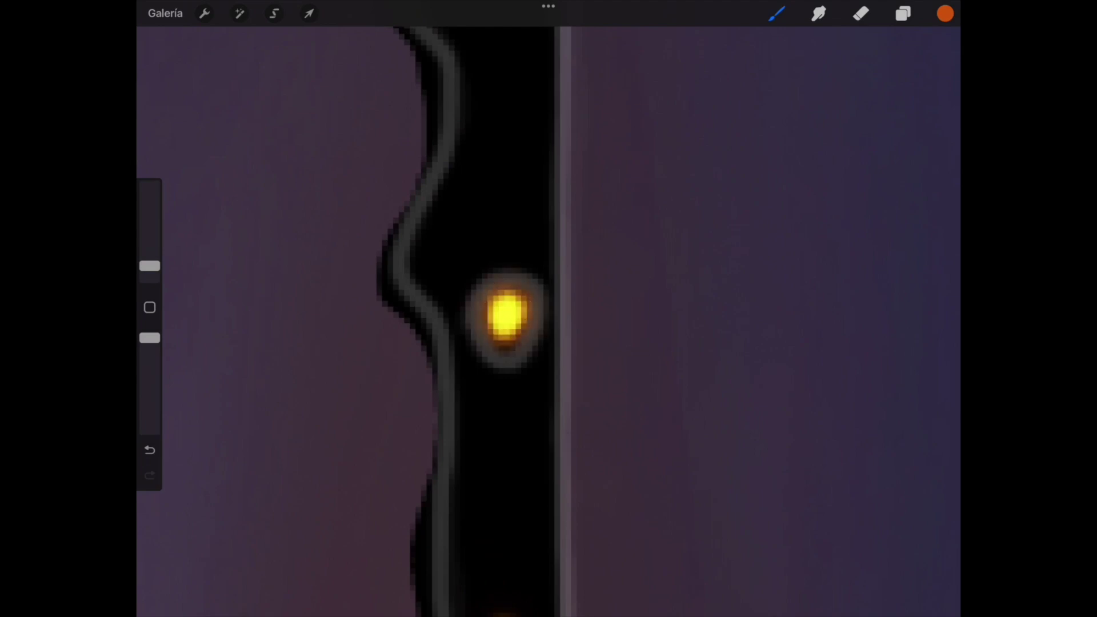
pyautogui.scroll(-2, 548, 309)
pyautogui.scroll(-3, 549, 308)
# Hide the Dibujo lightning sketch layer and add a new layer above Capa 4.
pyautogui.scroll(-3, 548, 309)
pyautogui.scroll(-2, 549, 308)
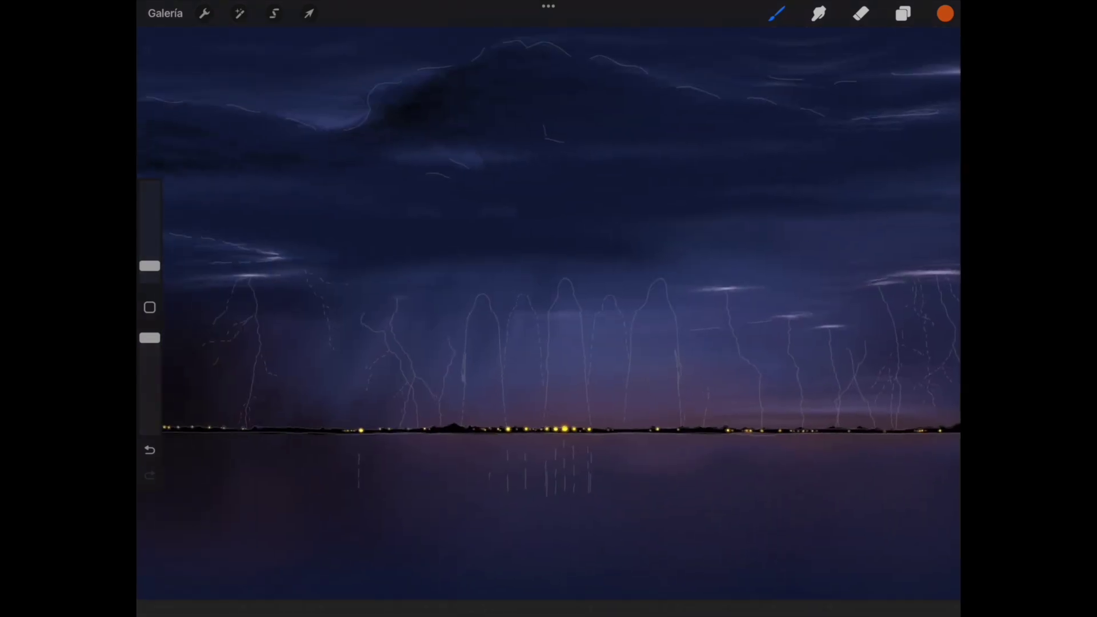
pyautogui.scroll(-2, 549, 308)
pyautogui.scroll(-1, 549, 309)
pyautogui.click(903, 14)
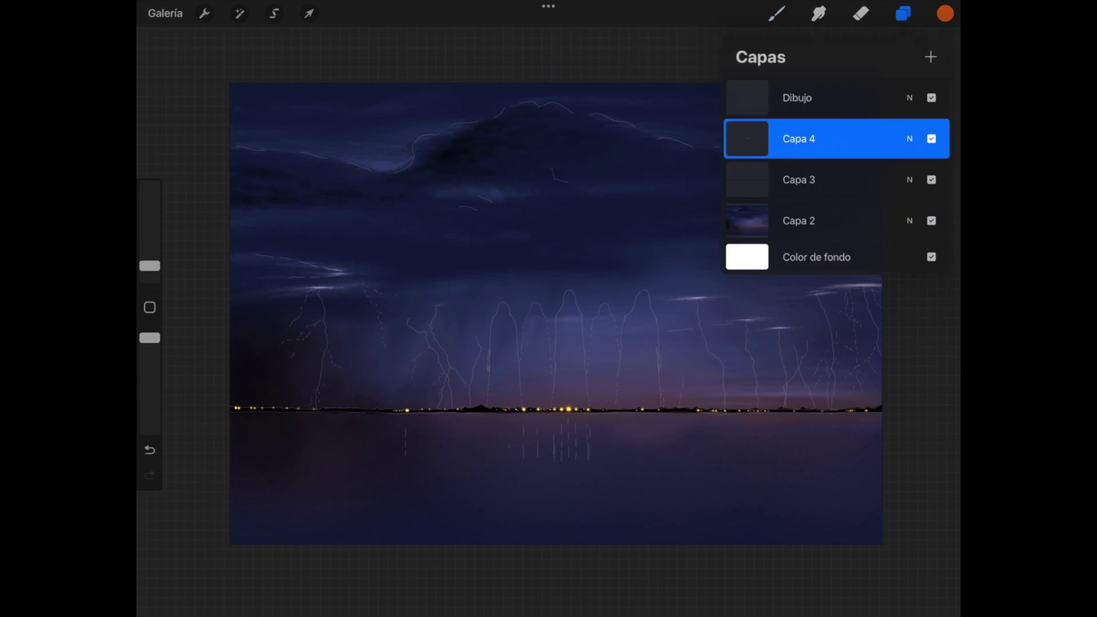
pyautogui.click(931, 98)
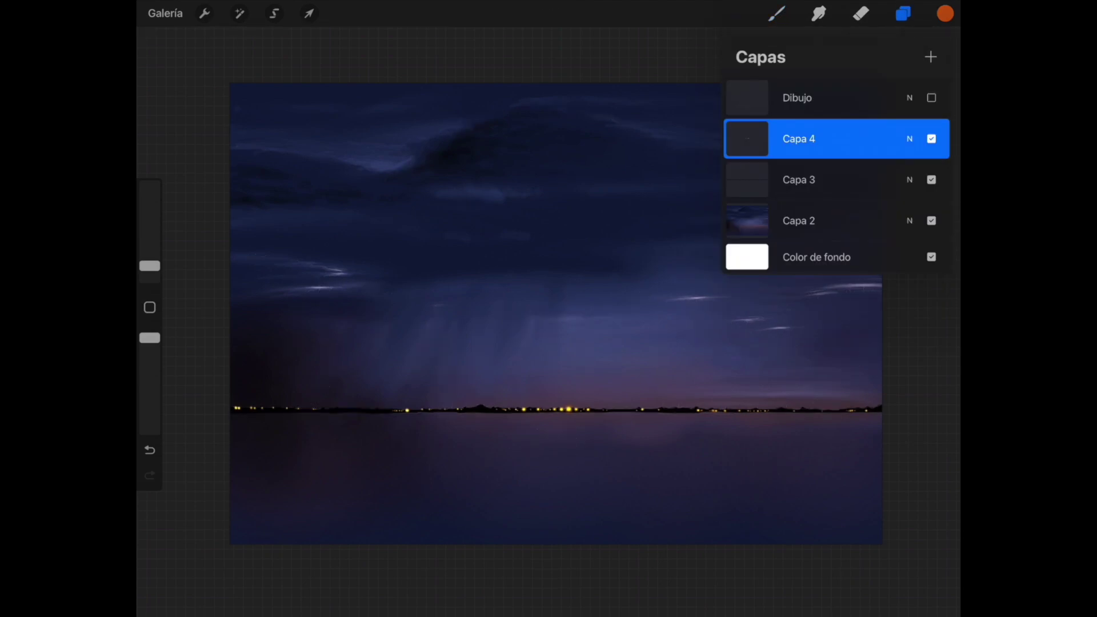
pyautogui.scroll(1, 531, 314)
pyautogui.click(931, 57)
# Select the Destello glow brush from the Luminance brush set.
pyautogui.click(945, 14)
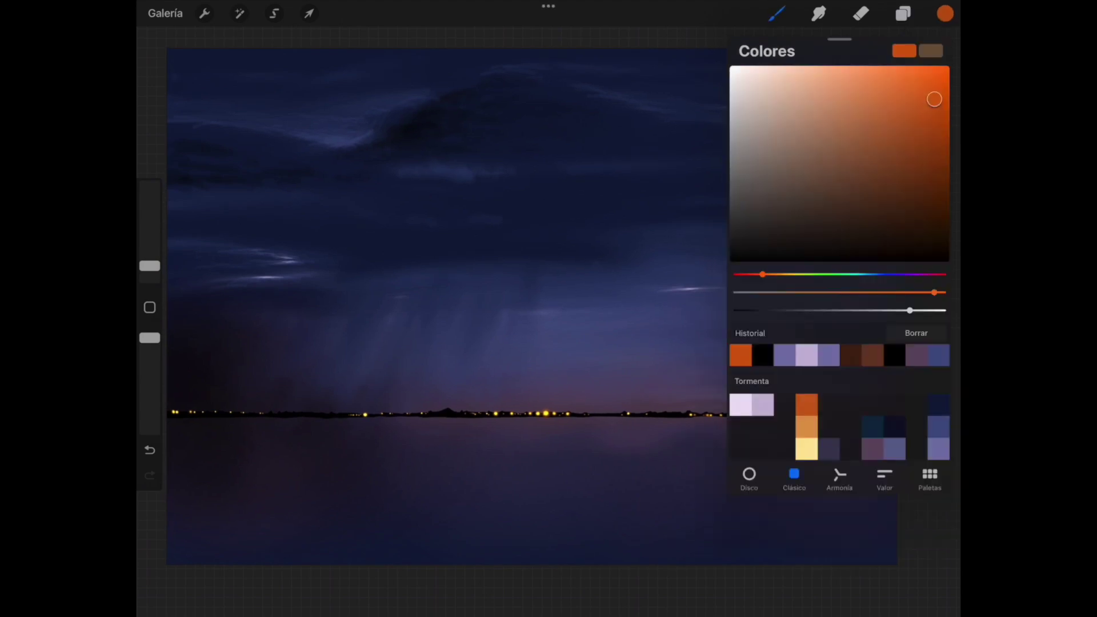
pyautogui.click(776, 13)
pyautogui.click(826, 105)
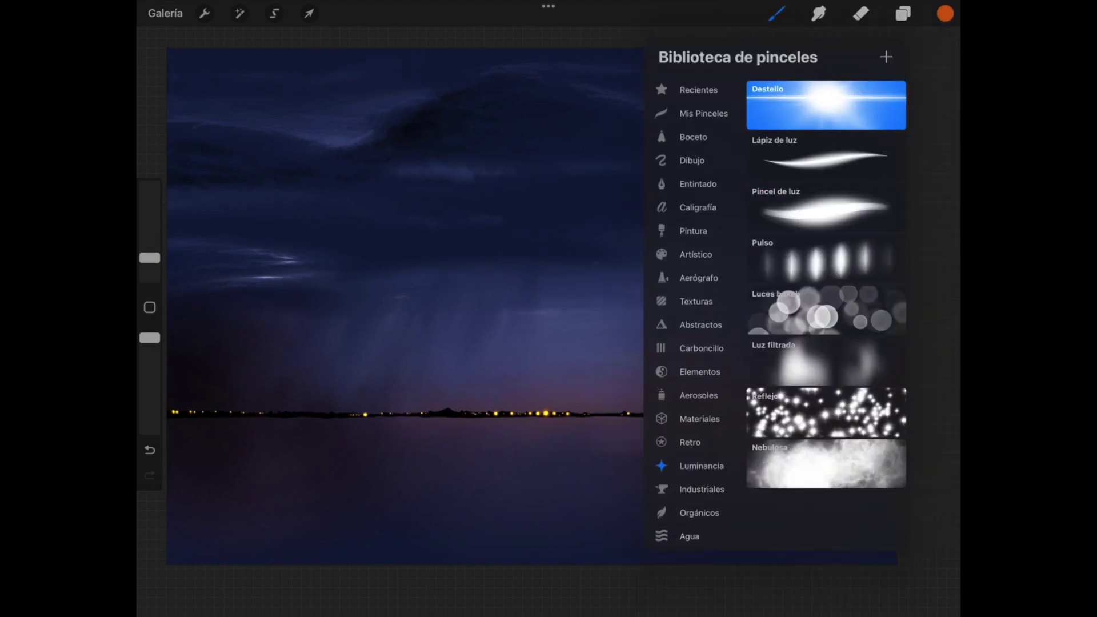
pyautogui.click(400, 308)
pyautogui.scroll(3, 548, 308)
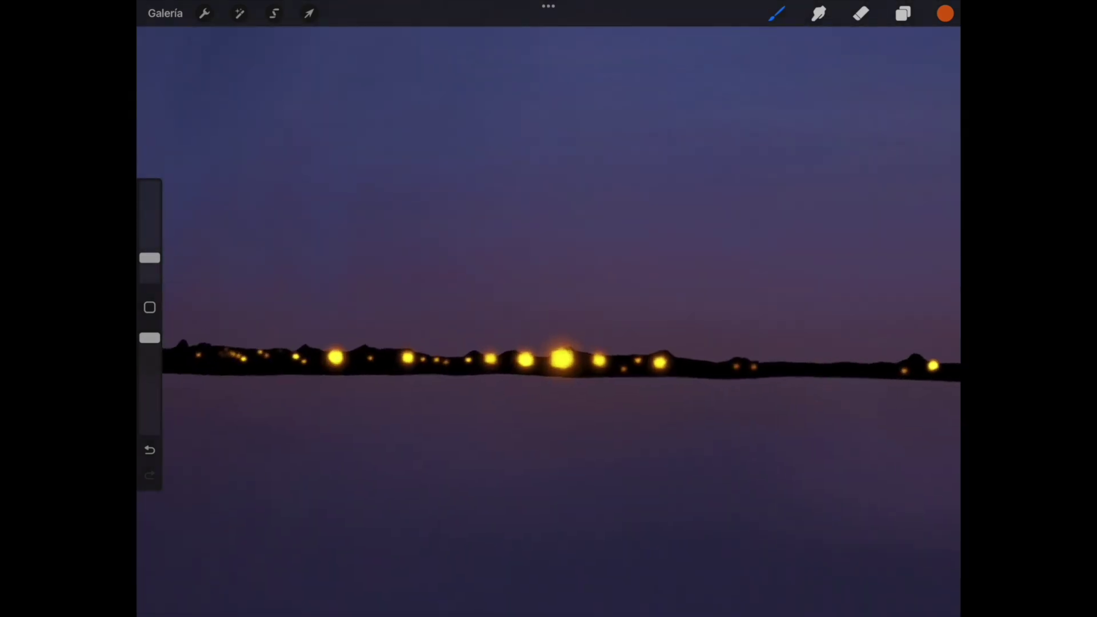
# Sample yellow from the central shoreline light after discarding a trial orange stroke.
pyautogui.scroll(5, 567, 372)
pyautogui.moveTo(150, 257); pyautogui.dragTo(150, 257)
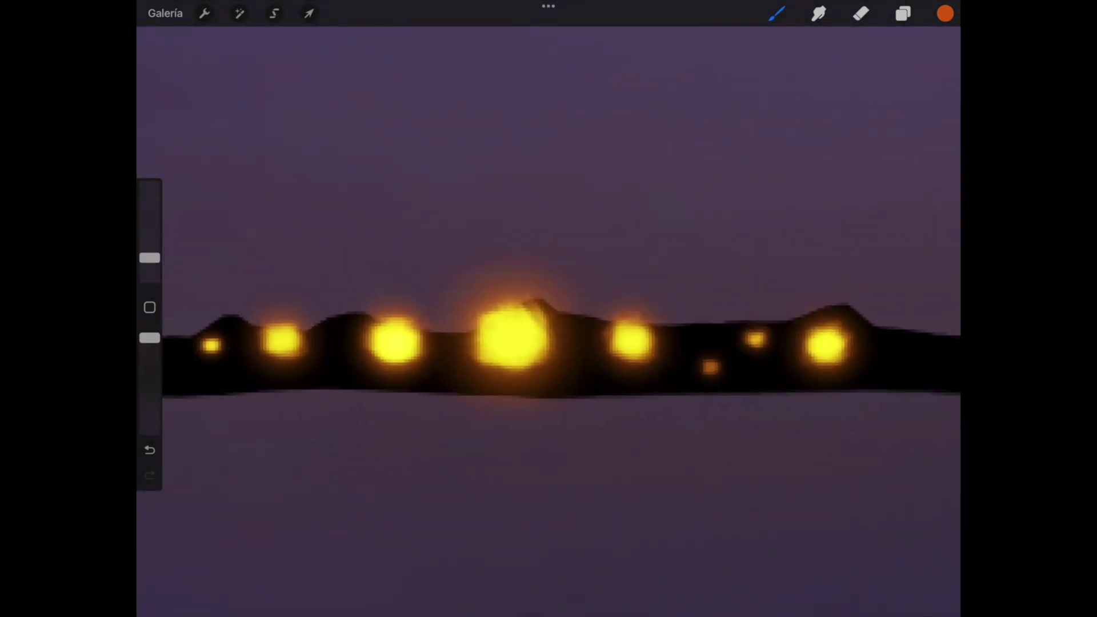
pyautogui.moveTo(485, 332); pyautogui.dragTo(537, 312)
pyautogui.hotkey('ctrl', 'z')
pyautogui.click(512, 319)
pyautogui.click(512, 325)
pyautogui.hotkey('ctrl', 'z')
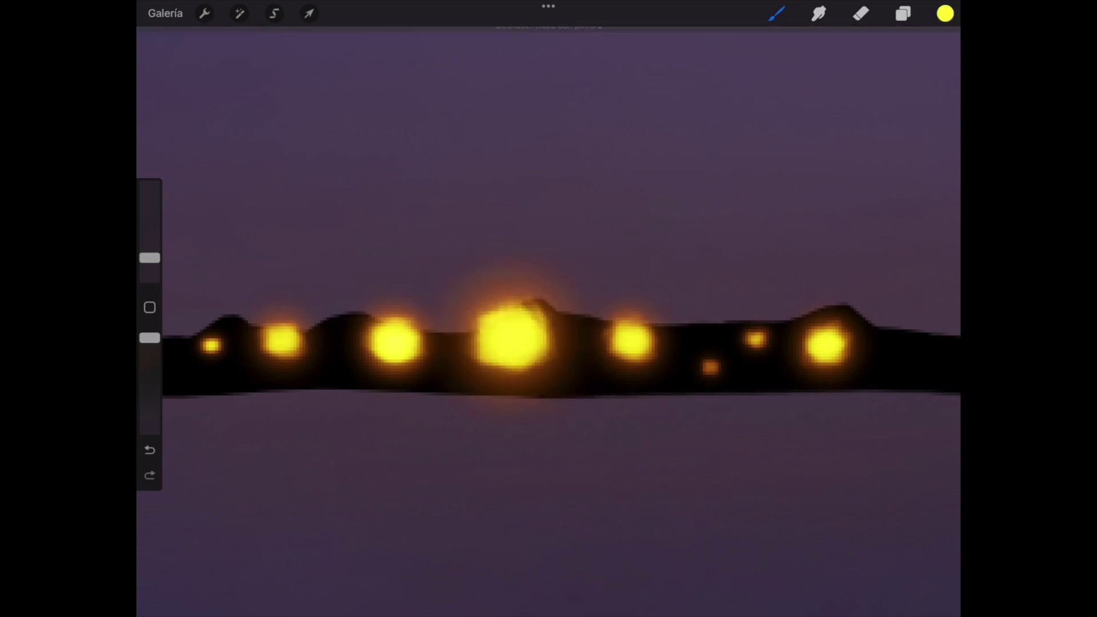
# Adjust the colour to a warmer golden yellow.
pyautogui.click(945, 14)
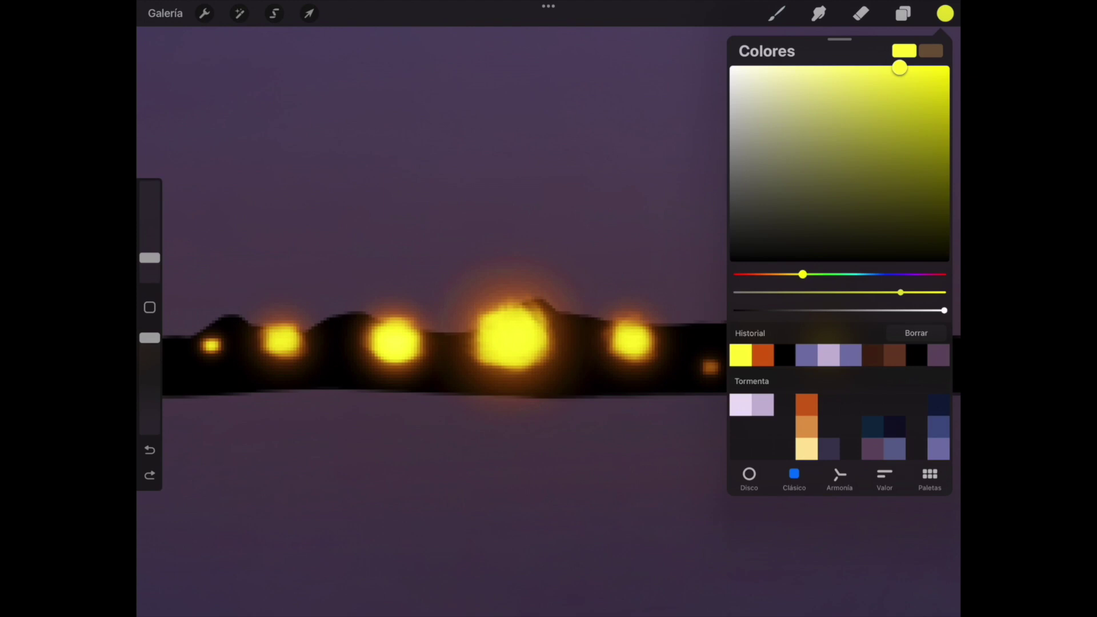
pyautogui.moveTo(803, 275); pyautogui.dragTo(792, 275)
pyautogui.moveTo(899, 67)
pyautogui.mouseDown()
pyautogui.moveTo(931, 70)
pyautogui.moveTo(931, 80)
pyautogui.mouseUp()
pyautogui.moveTo(795, 274); pyautogui.dragTo(790, 274)
pyautogui.click(775, 13)
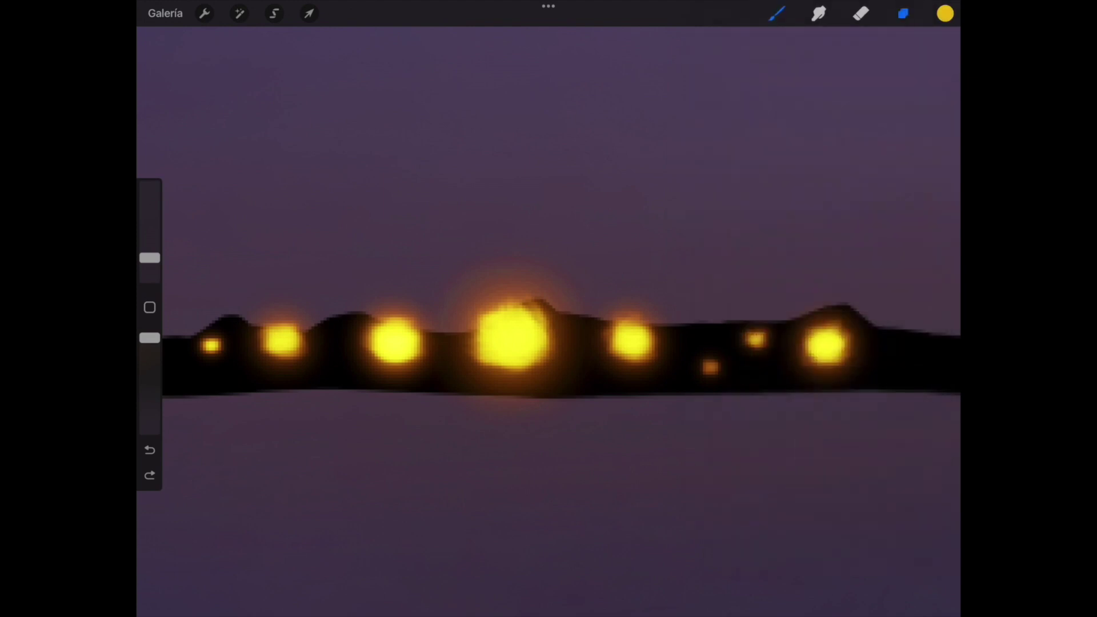
# Move Capa 5 below Capa 4 in the layer list.
pyautogui.click(902, 13)
pyautogui.click(817, 180)
pyautogui.click(816, 139)
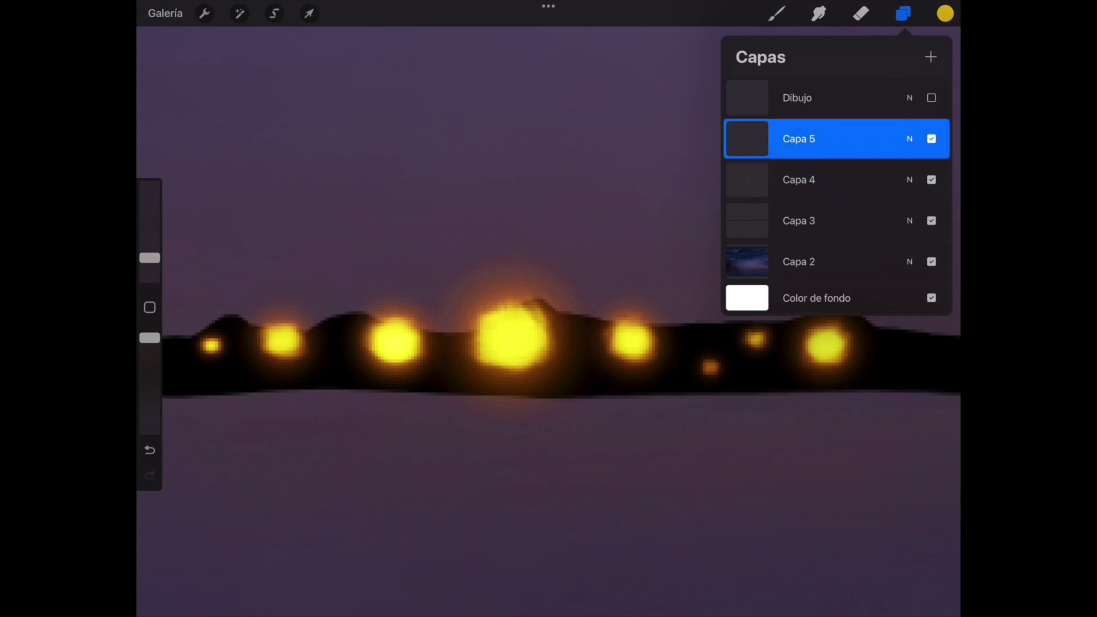
pyautogui.moveTo(800, 139); pyautogui.dragTo(799, 179)
pyautogui.click(776, 13)
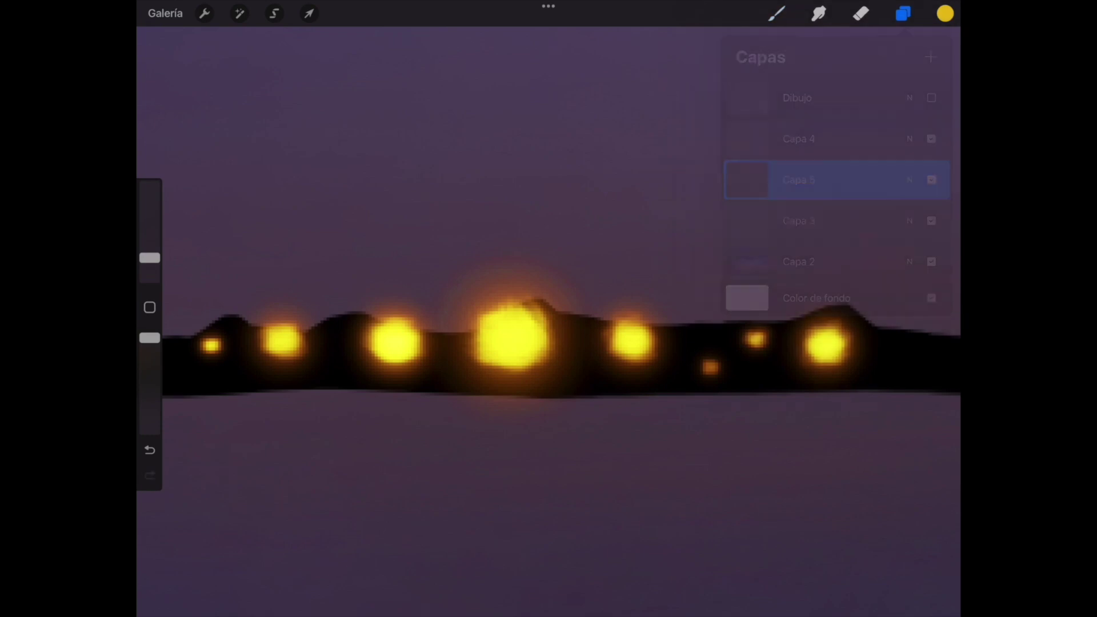
# Undo the last lens-flare stroke.
pyautogui.scroll(-3, 549, 320)
pyautogui.scroll(-3, 548, 320)
pyautogui.scroll(-3, 548, 320)
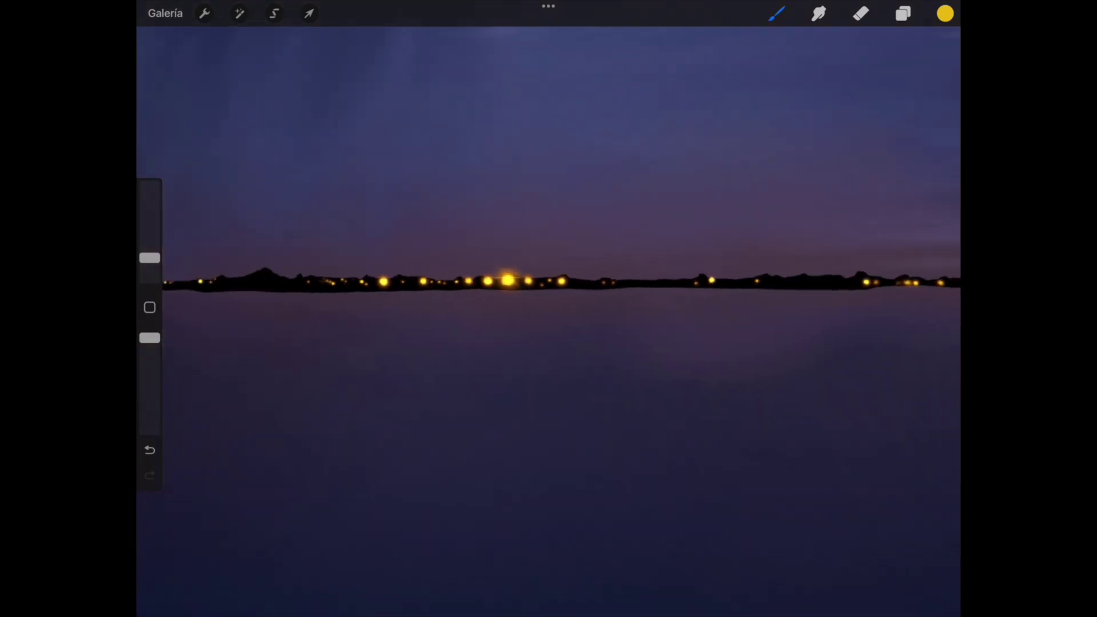
pyautogui.scroll(-2, 548, 320)
pyautogui.scroll(3, 540, 274)
pyautogui.scroll(5, 540, 274)
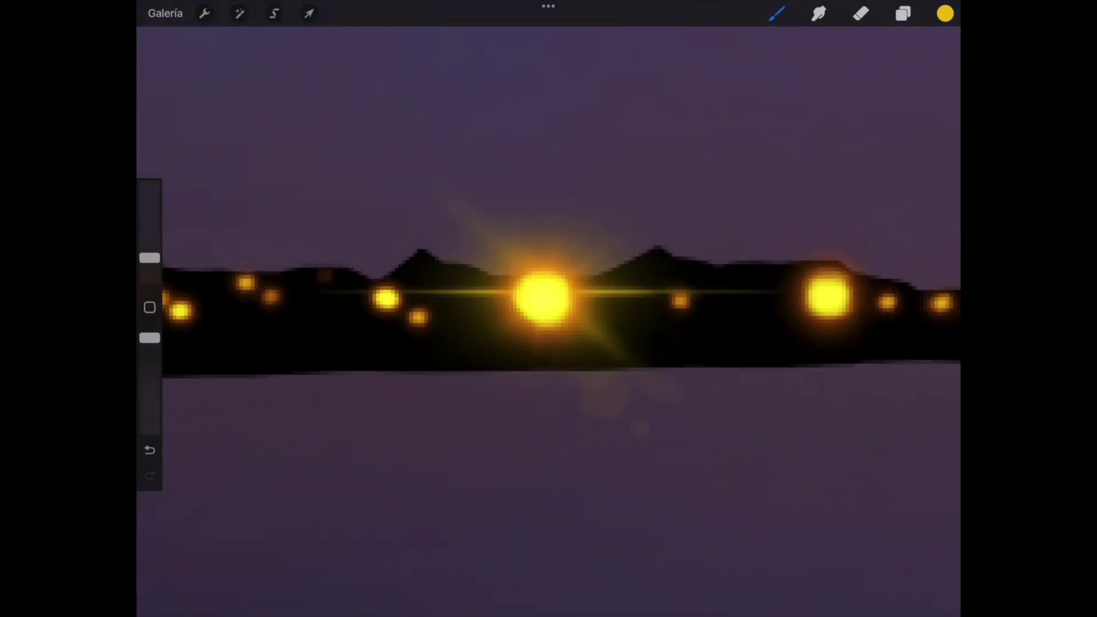
pyautogui.scroll(-5, 548, 308)
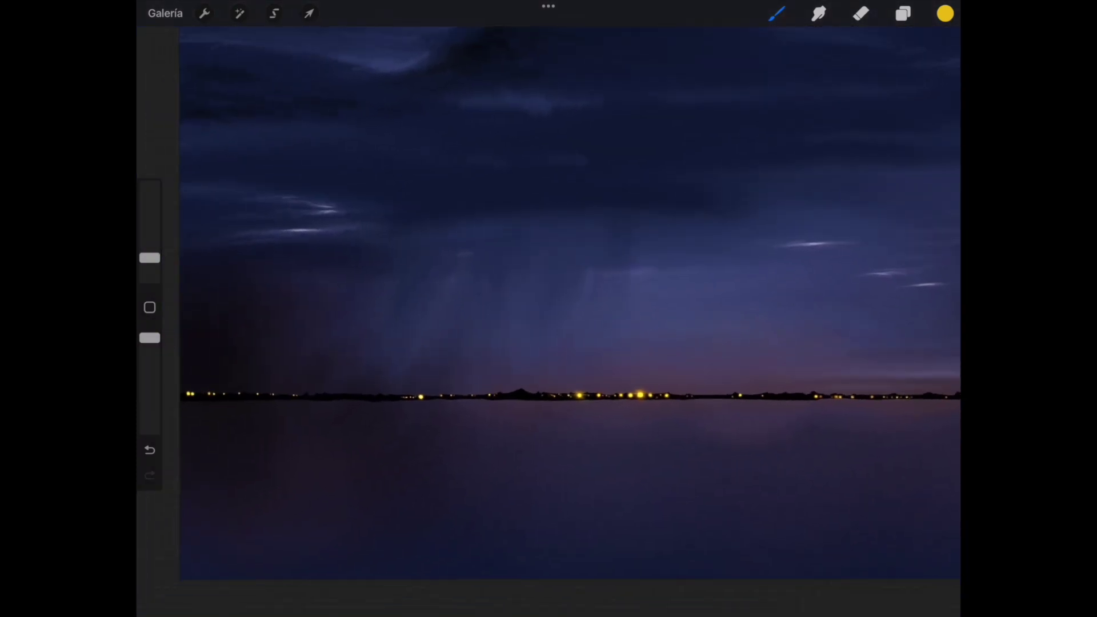
pyautogui.scroll(-2, 549, 308)
pyautogui.scroll(-1, 548, 263)
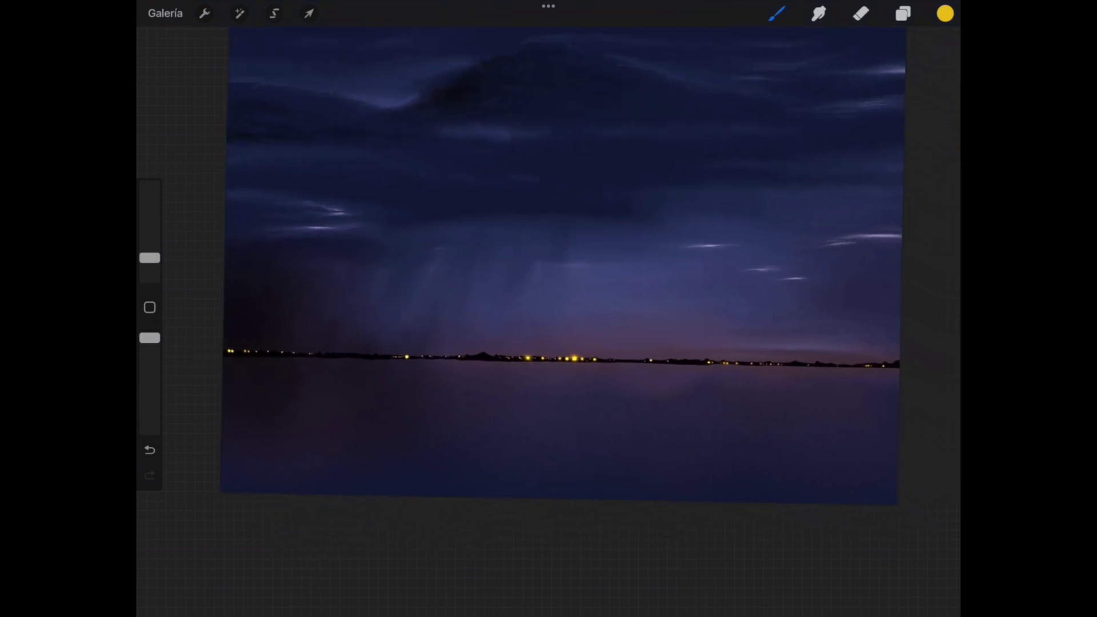
pyautogui.scroll(1, 548, 263)
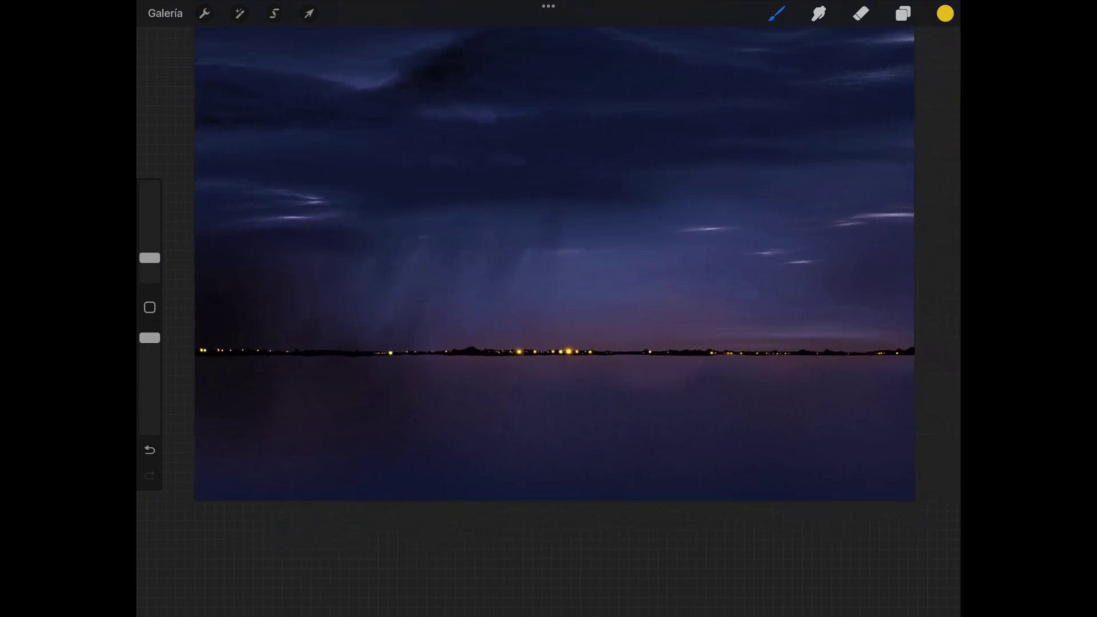
pyautogui.scroll(3, 549, 352)
pyautogui.scroll(3, 548, 351)
pyautogui.scroll(2, 548, 352)
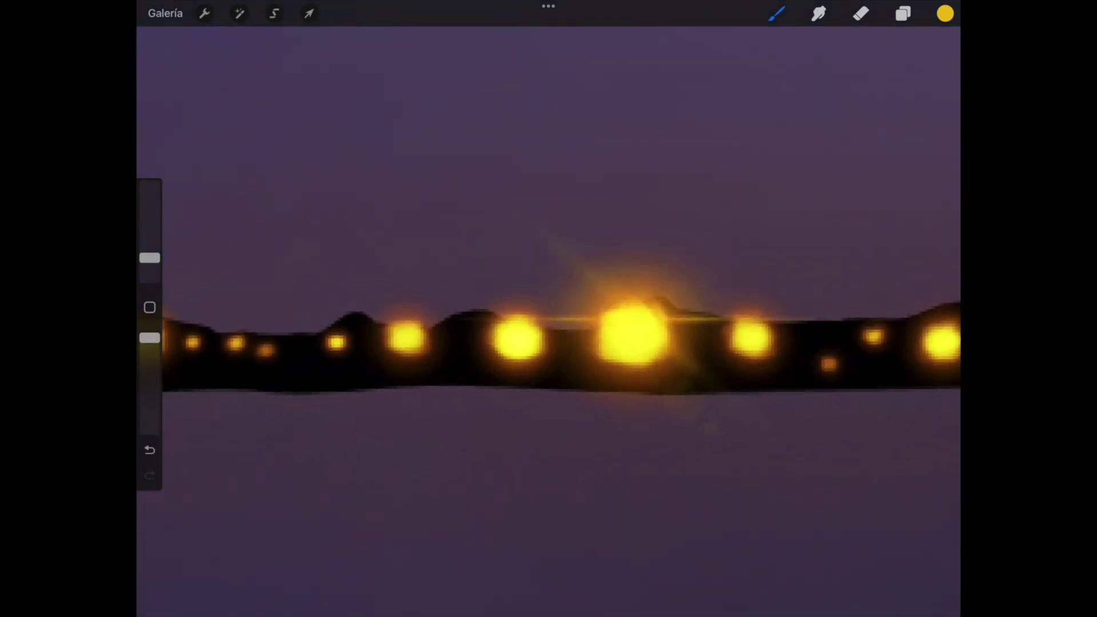
pyautogui.scroll(1, 548, 352)
pyautogui.hotkey('ctrl', 'z')
# At 3% brush size, paint flare streaks across the left and right lights, undoing the stray sky dot.
pyautogui.moveTo(150, 258); pyautogui.dragTo(150, 261)
pyautogui.moveTo(445, 336); pyautogui.dragTo(591, 335)
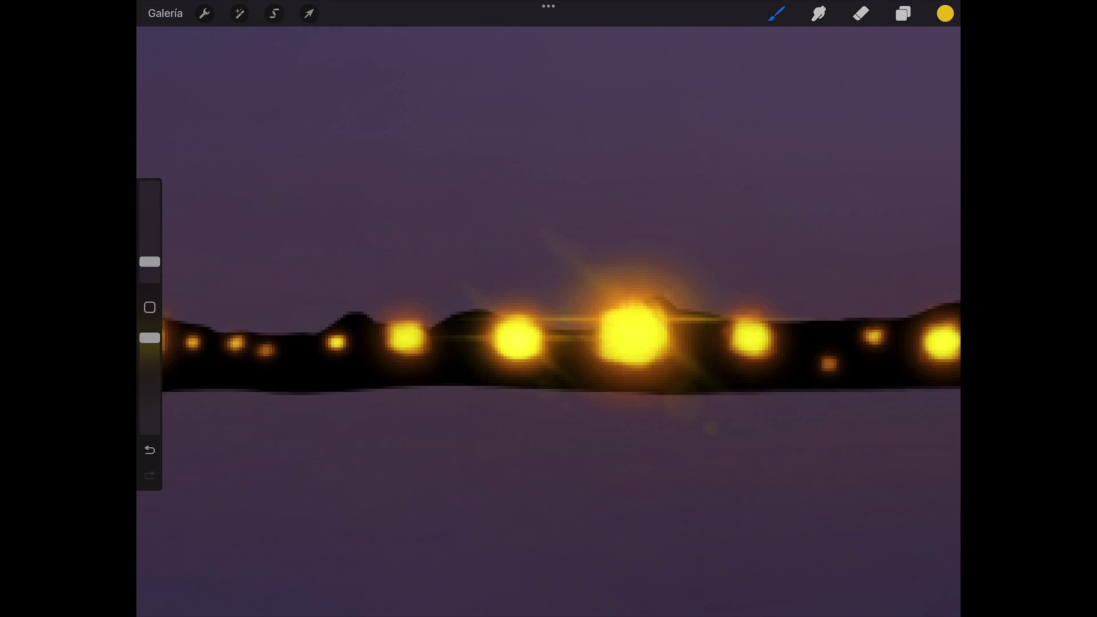
pyautogui.moveTo(686, 336); pyautogui.dragTo(851, 334)
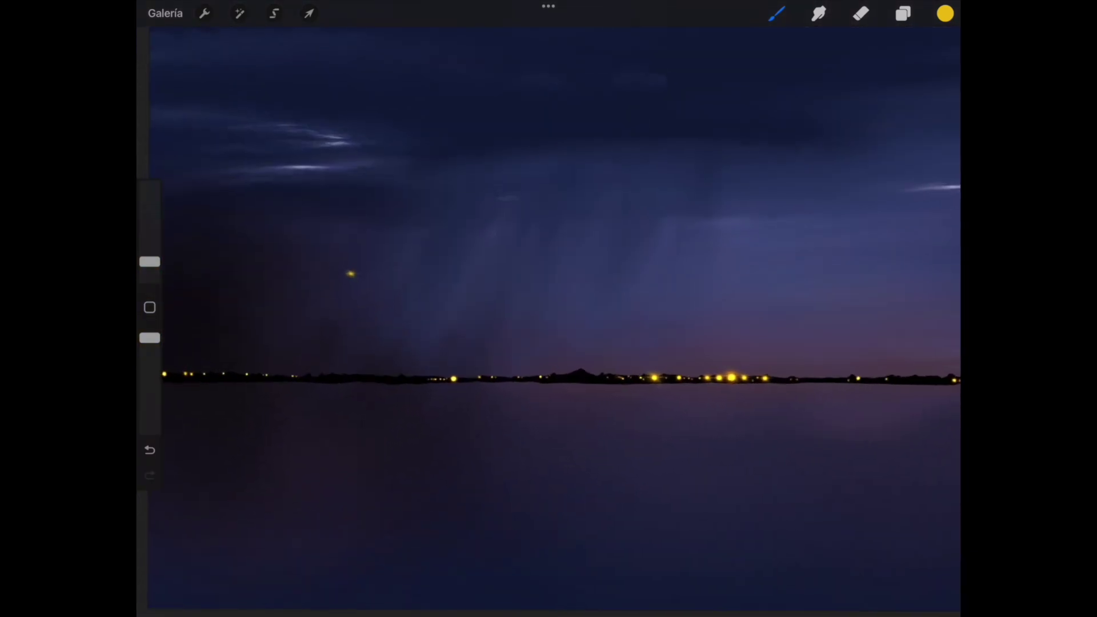
pyautogui.hotkey('ctrl', 'z')
pyautogui.scroll(10, 480, 303)
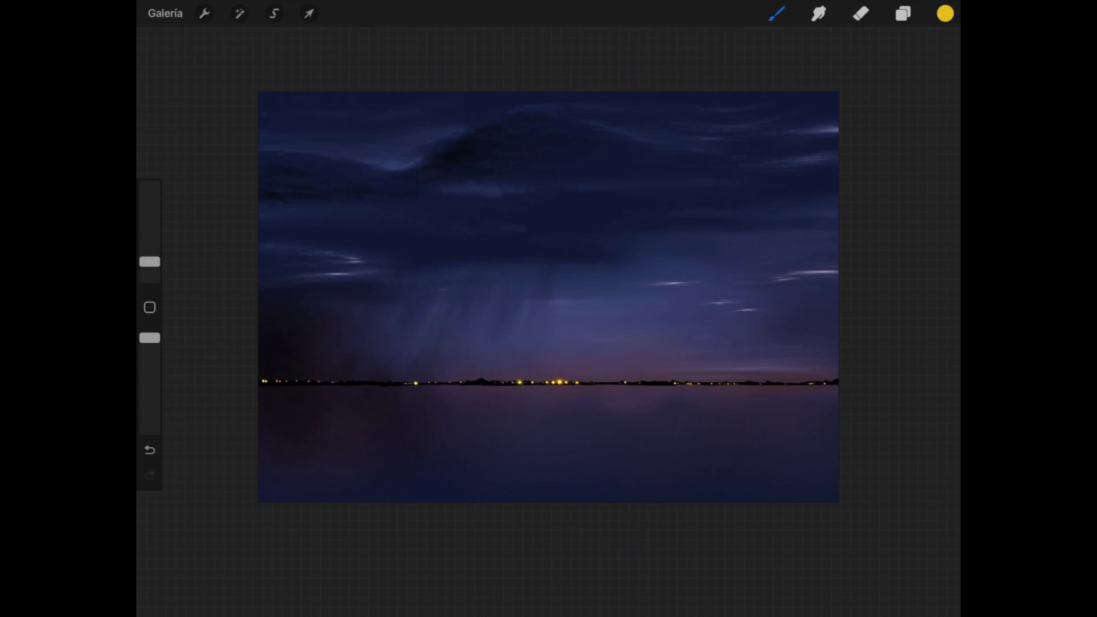
# Add a new layer above Capa 2 and mix a bright, slightly red orange.
pyautogui.press('l')
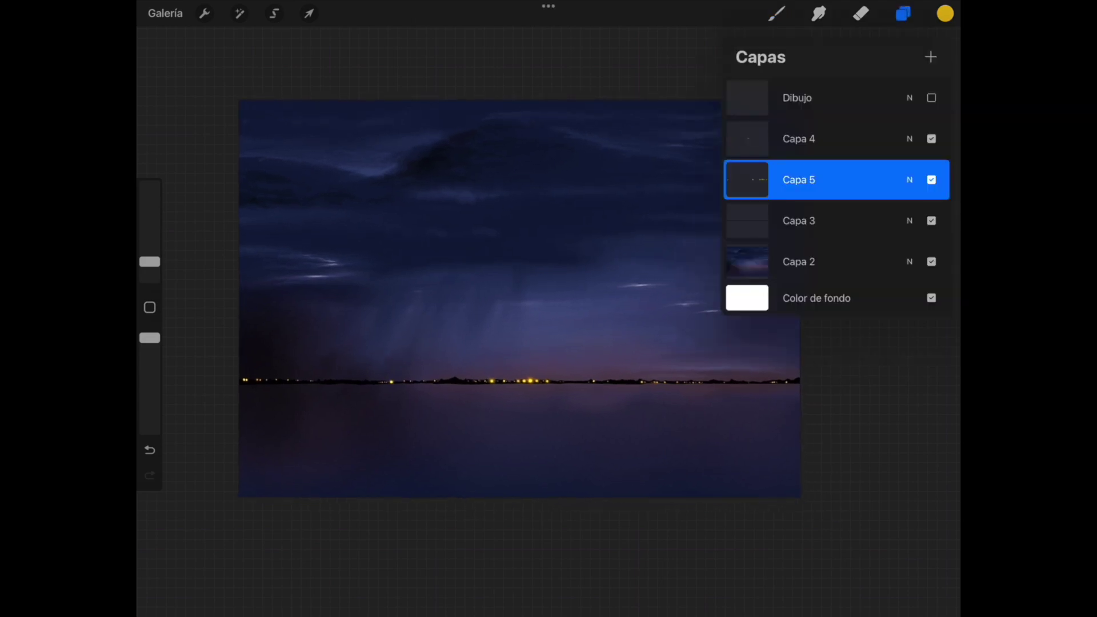
pyautogui.click(811, 262)
pyautogui.click(930, 56)
pyautogui.click(945, 13)
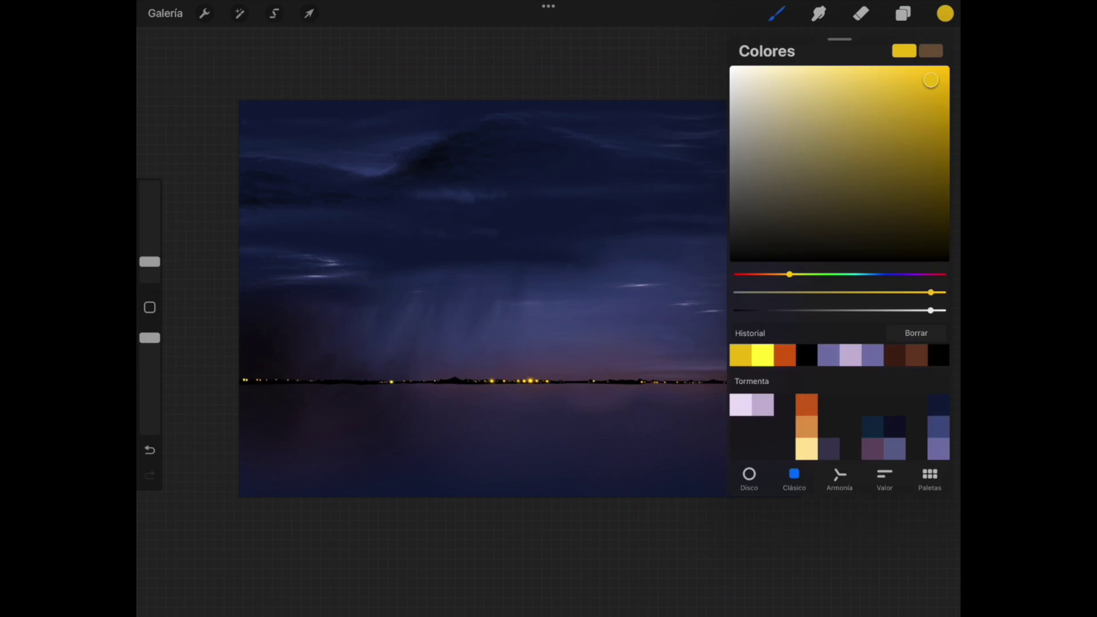
pyautogui.moveTo(789, 274); pyautogui.dragTo(775, 274)
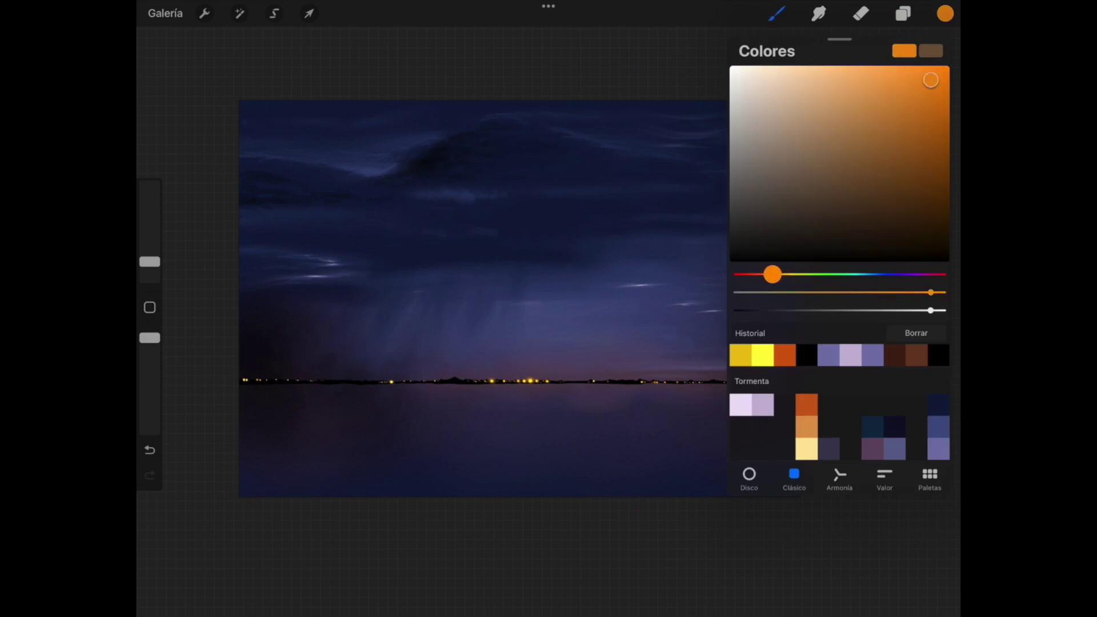
pyautogui.moveTo(775, 274); pyautogui.dragTo(767, 274)
pyautogui.moveTo(930, 80); pyautogui.dragTo(946, 66)
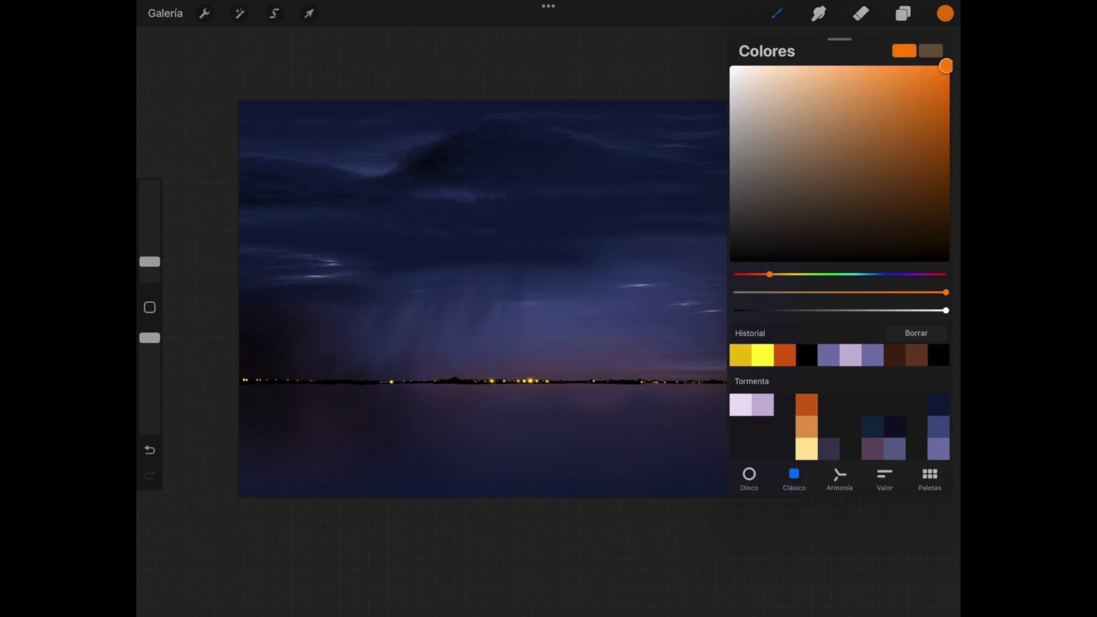
# Paint orange glow around the shoreline lights with Pincel extrasuave at 2%.
pyautogui.click(776, 14)
pyautogui.click(703, 113)
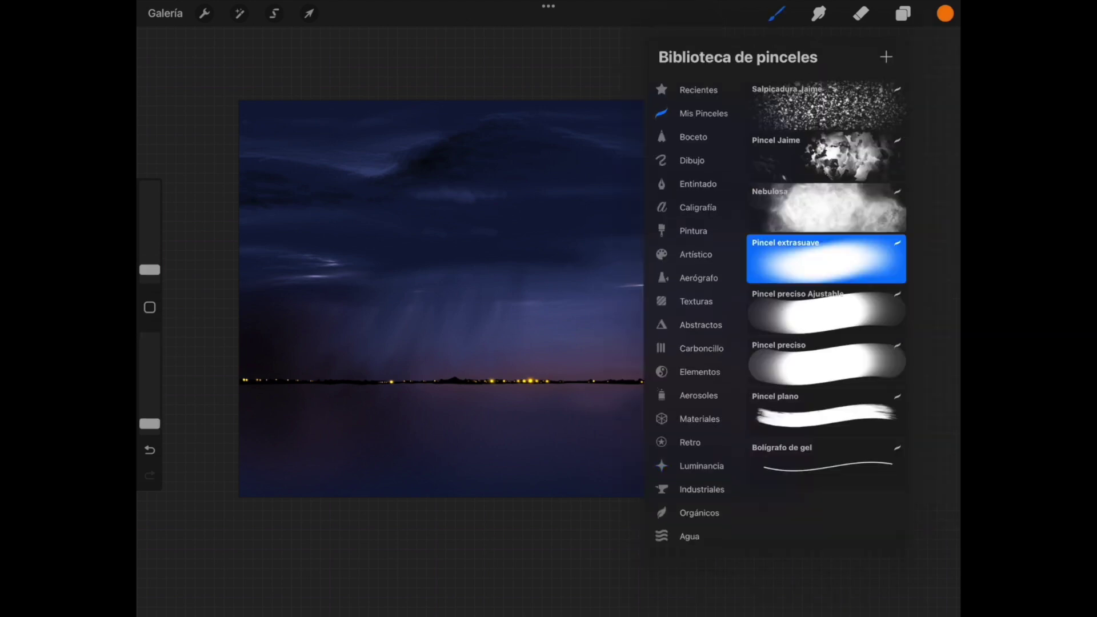
pyautogui.click(440, 297)
pyautogui.moveTo(440, 297)
pyautogui.mouseDown()
pyautogui.moveTo(514, 343)
pyautogui.moveTo(549, 320)
pyautogui.mouseUp()
pyautogui.moveTo(150, 269); pyautogui.dragTo(150, 266)
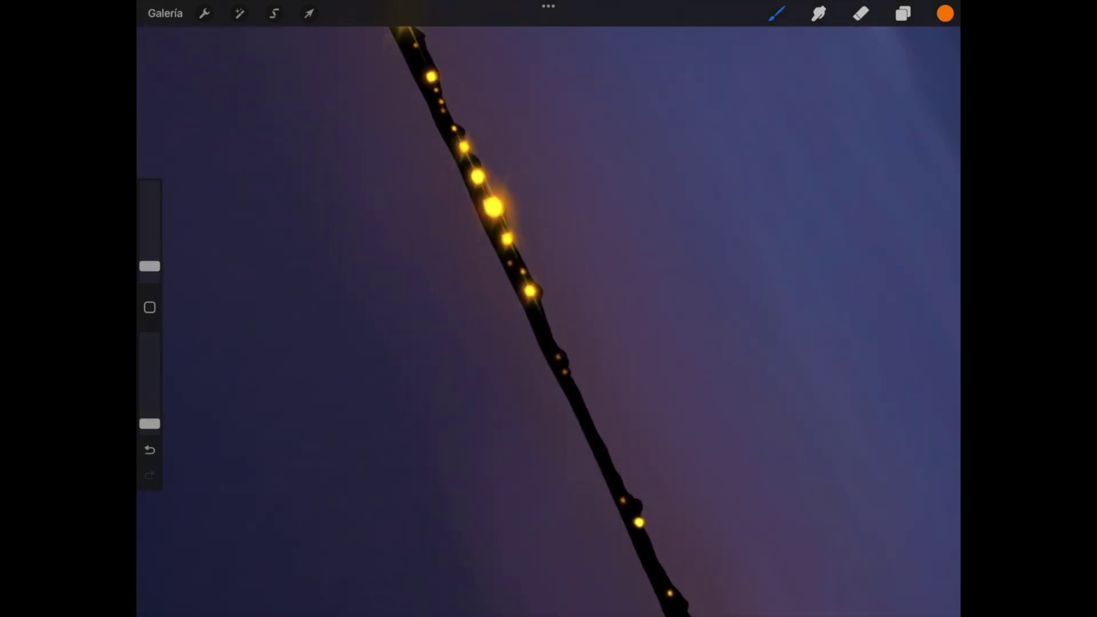
pyautogui.click(494, 207)
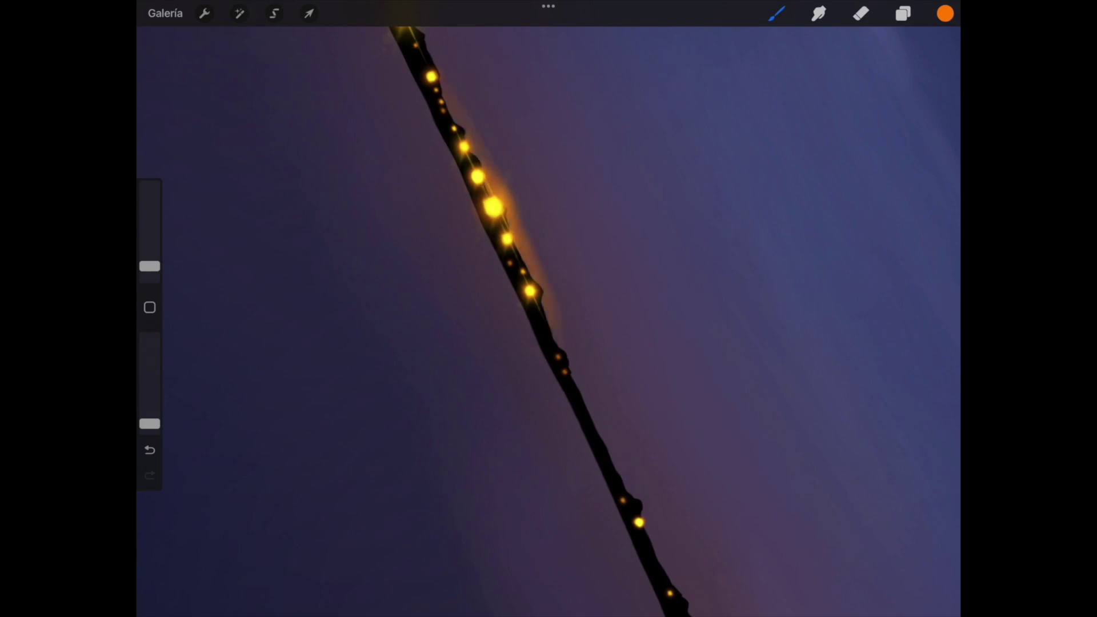
# Smudge the orange glow up and down the shoreline to blend it.
pyautogui.moveTo(548, 343); pyautogui.dragTo(514, 257)
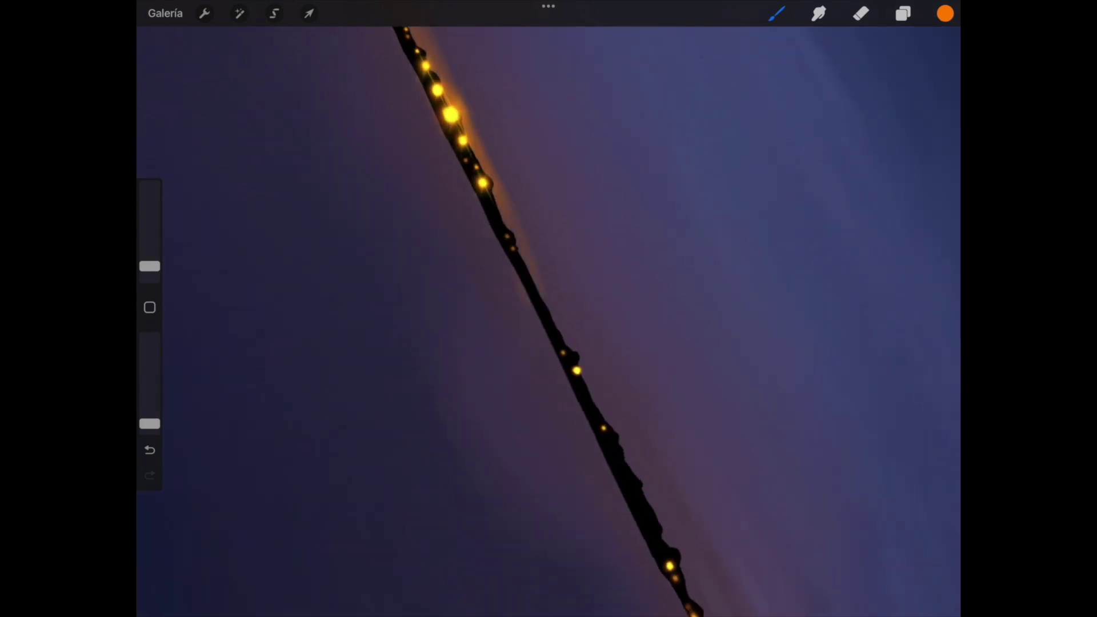
pyautogui.moveTo(451, 115)
pyautogui.mouseDown()
pyautogui.moveTo(526, 289)
pyautogui.moveTo(604, 412)
pyautogui.mouseUp()
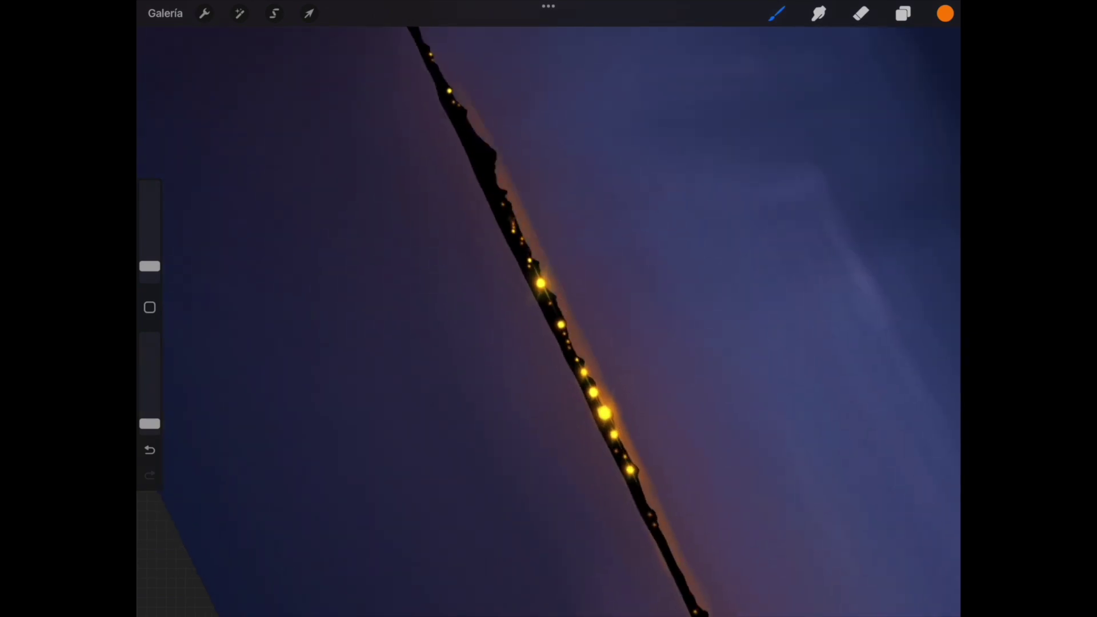
pyautogui.moveTo(540, 283); pyautogui.dragTo(557, 414)
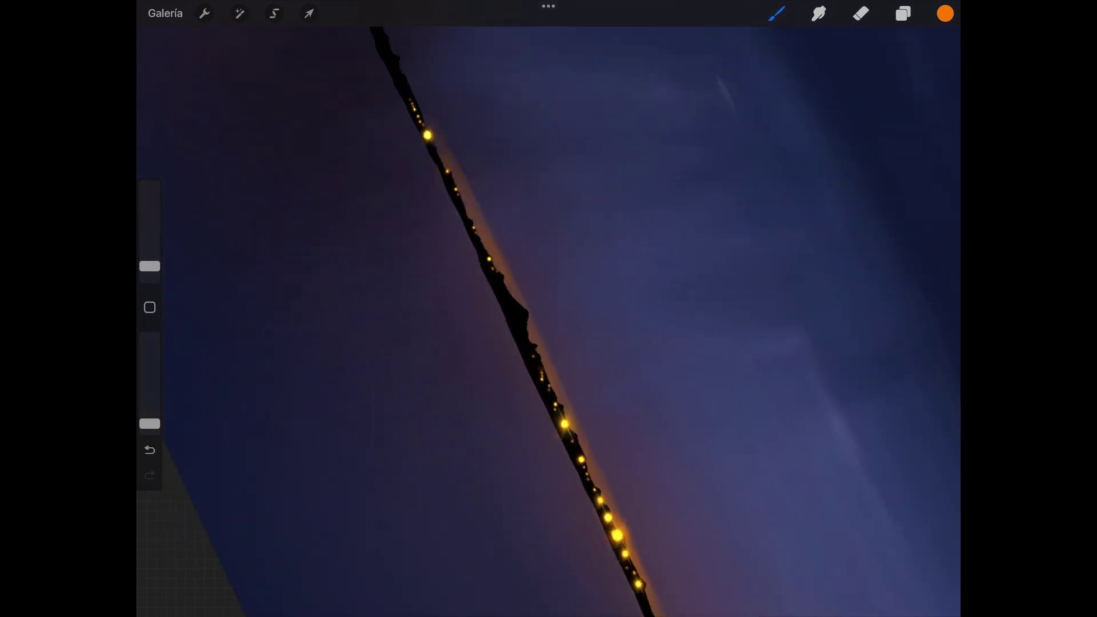
pyautogui.click(818, 13)
pyautogui.moveTo(150, 254); pyautogui.dragTo(149, 261)
pyautogui.moveTo(464, 197); pyautogui.dragTo(433, 103)
pyautogui.moveTo(517, 269)
pyautogui.mouseDown()
pyautogui.moveTo(546, 346)
pyautogui.moveTo(478, 199)
pyautogui.mouseUp()
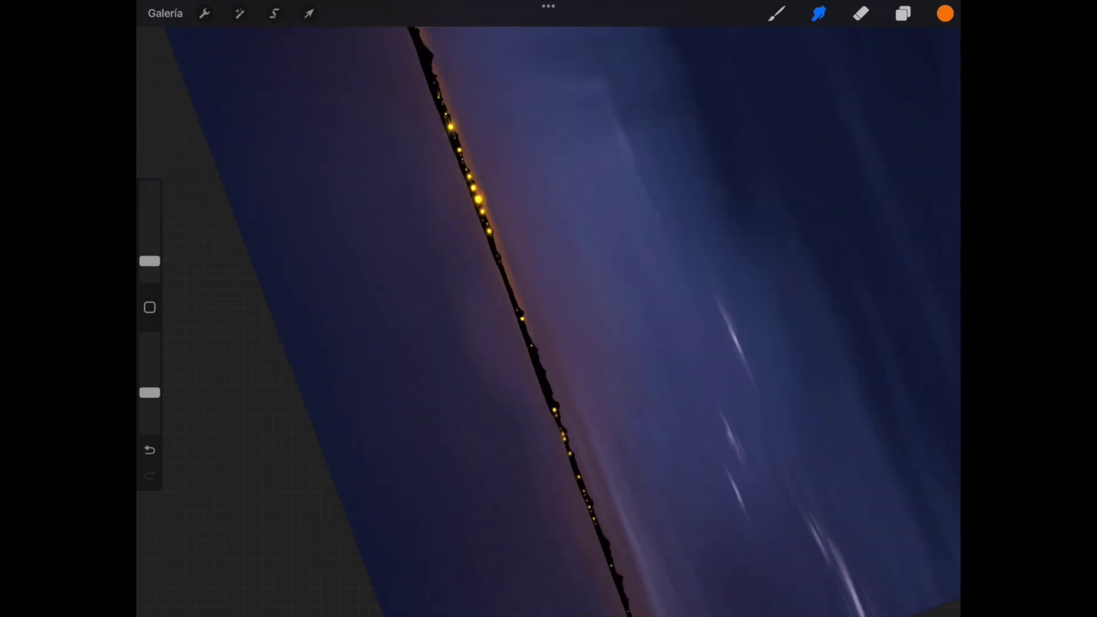
pyautogui.moveTo(542, 365); pyautogui.dragTo(523, 315)
pyautogui.moveTo(571, 343); pyautogui.dragTo(582, 365)
# Set a small eraser size and check the blended glow along the shoreline.
pyautogui.click(860, 13)
pyautogui.moveTo(150, 261); pyautogui.dragTo(150, 259)
pyautogui.moveTo(572, 343); pyautogui.dragTo(605, 320)
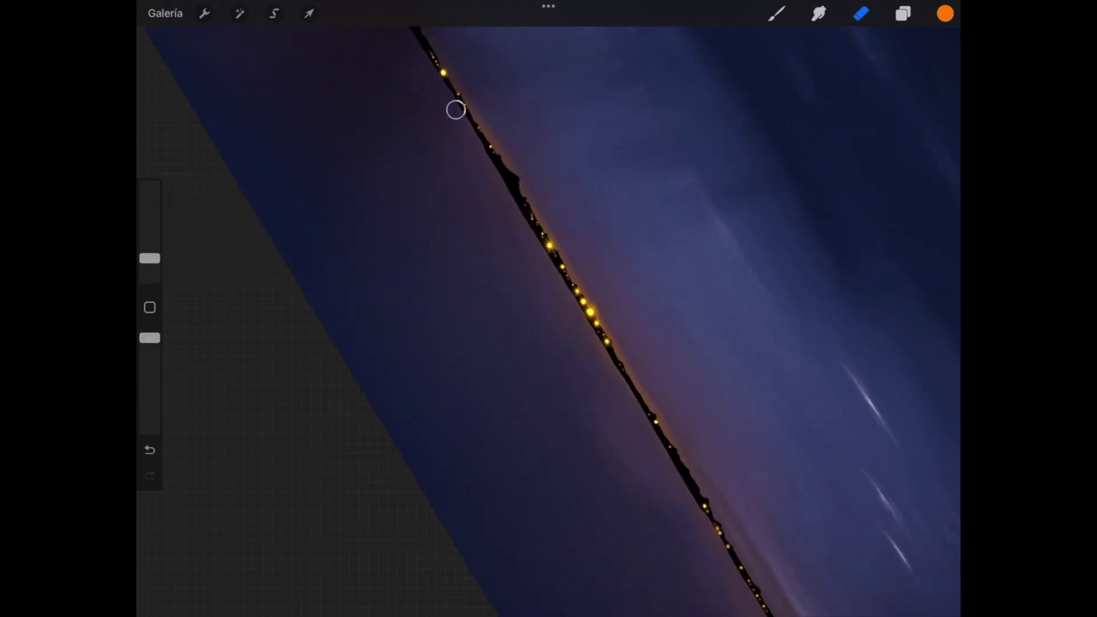
pyautogui.moveTo(602, 366); pyautogui.dragTo(530, 269)
pyautogui.moveTo(610, 407); pyautogui.dragTo(662, 514)
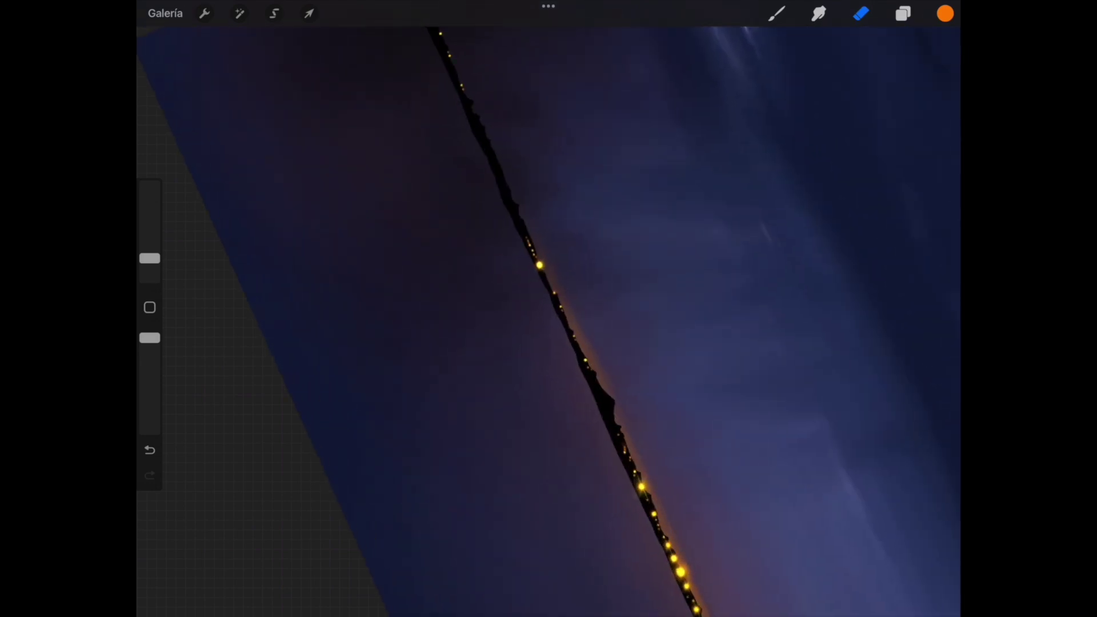
pyautogui.scroll(-5, 592, 414)
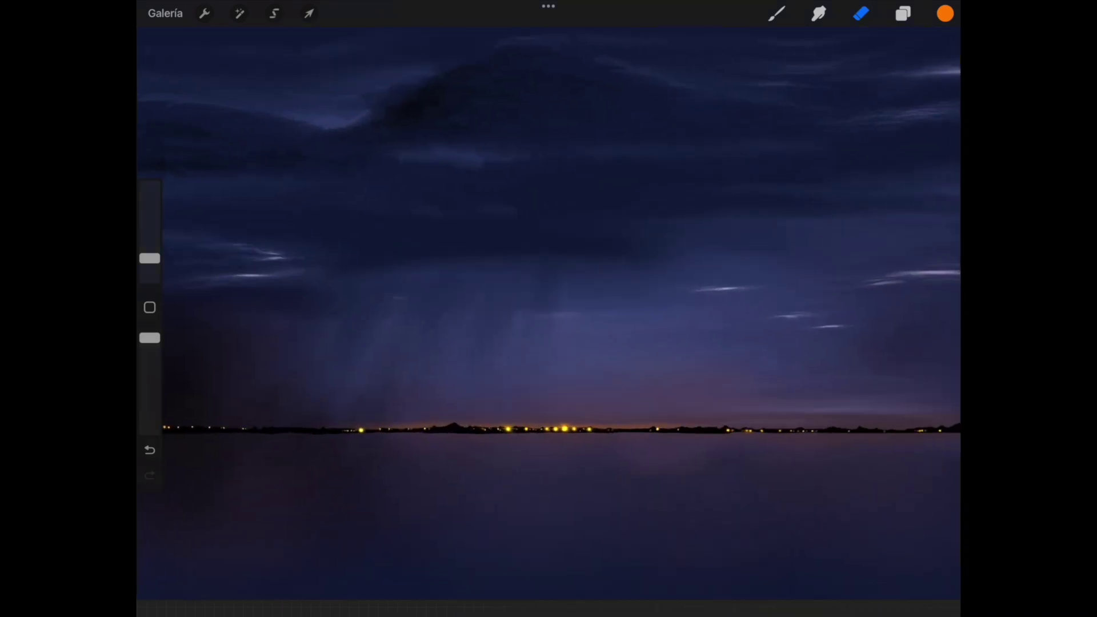
# Merge Capa 4, 5 and 3 into Capa 6.
pyautogui.scroll(-3, 543, 311)
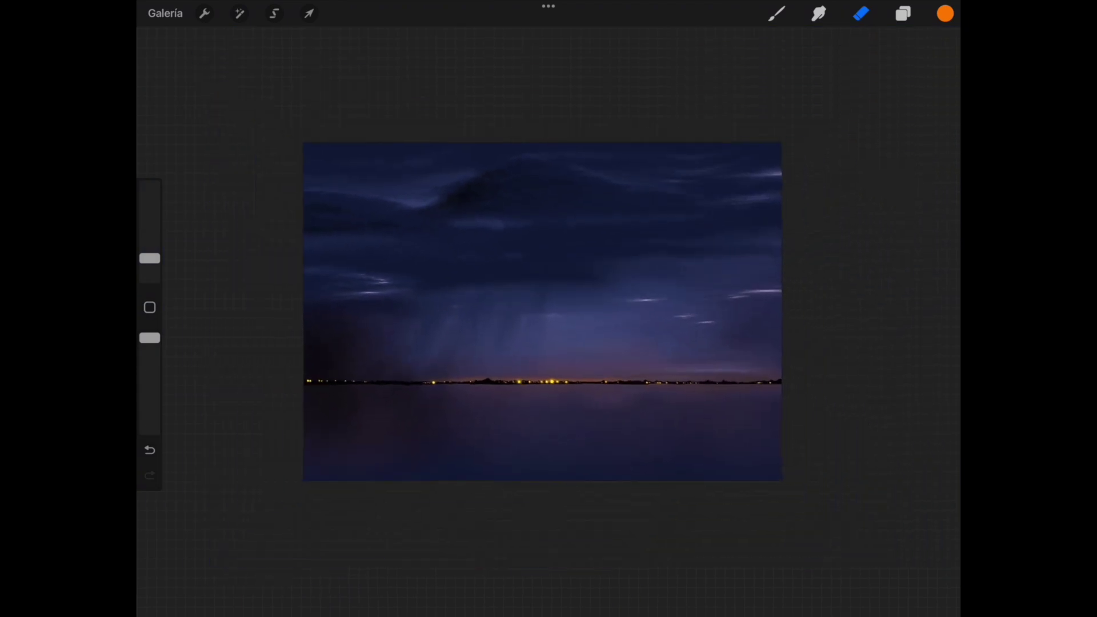
pyautogui.scroll(3, 543, 311)
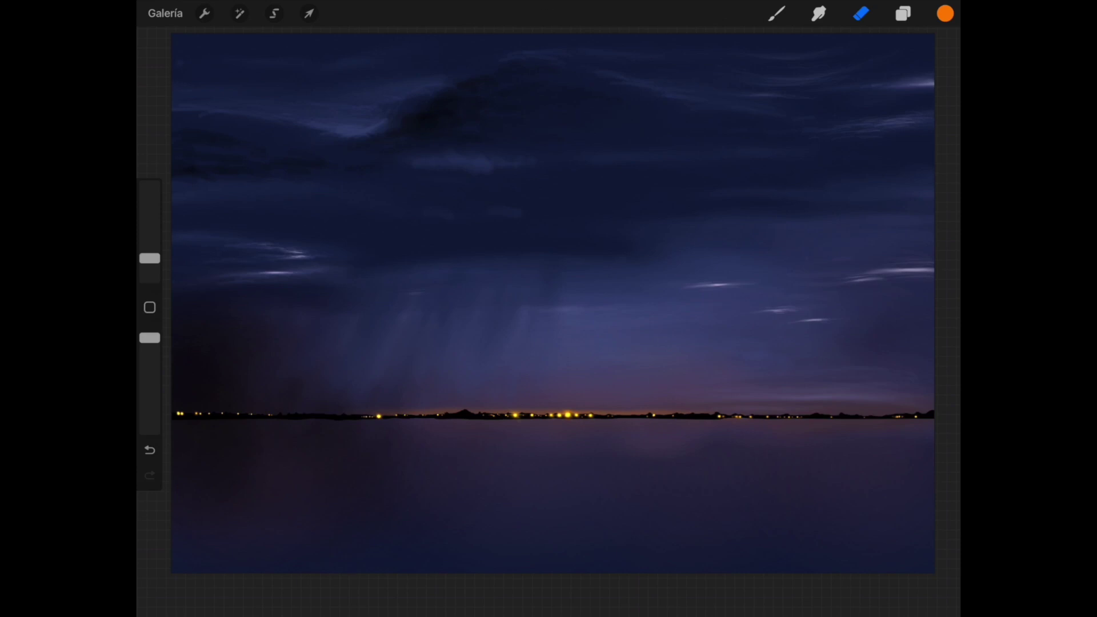
pyautogui.scroll(-2, 548, 303)
pyautogui.click(902, 14)
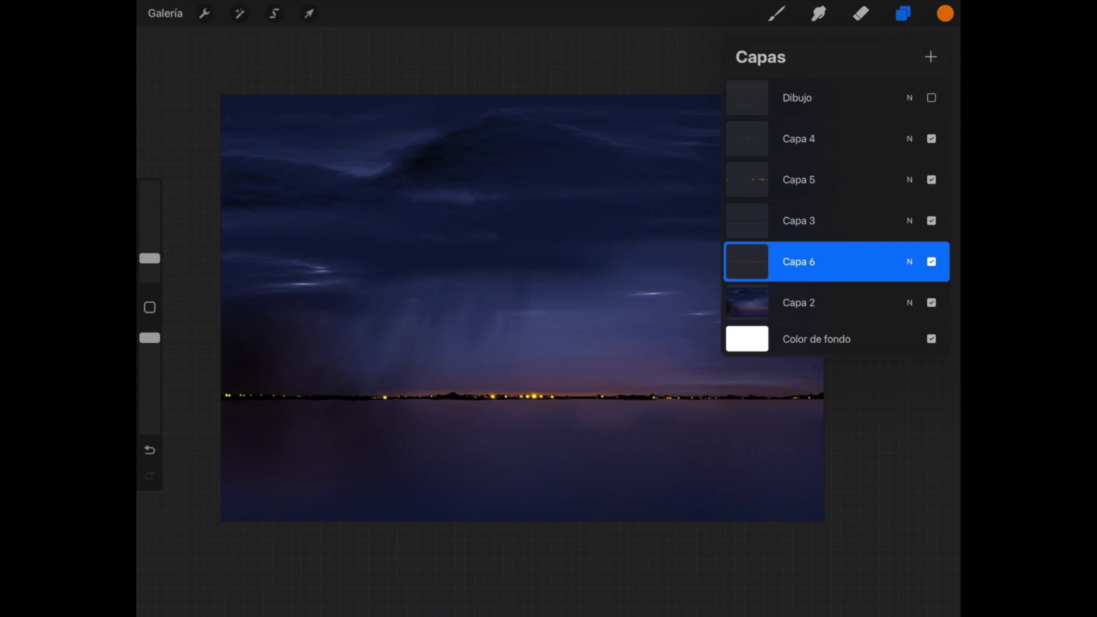
pyautogui.moveTo(800, 138); pyautogui.dragTo(800, 262)
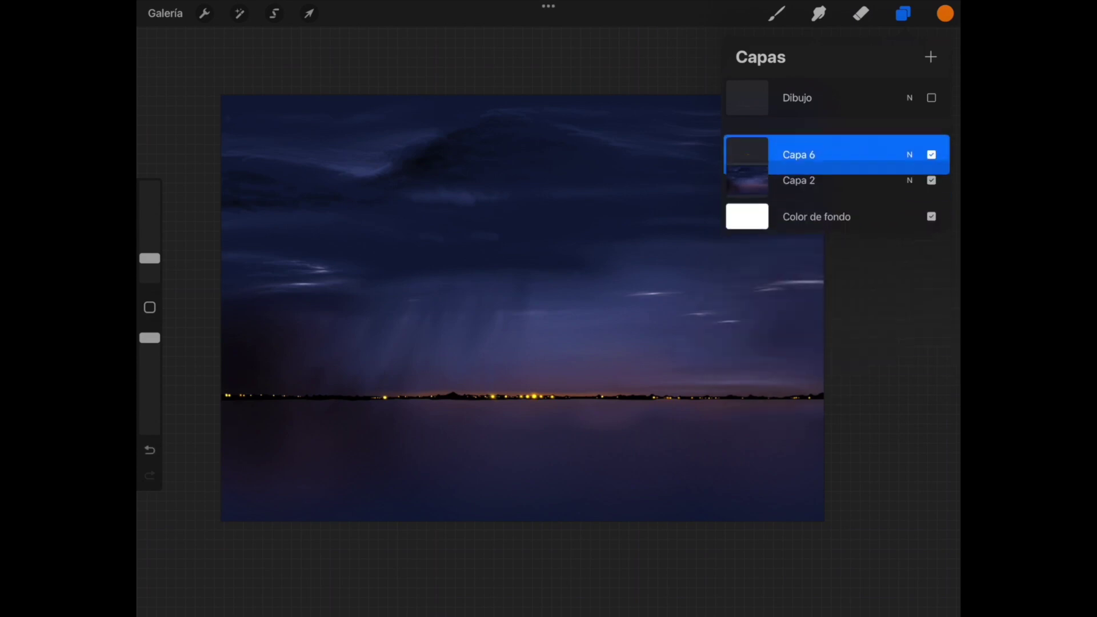
# Toggle Capa 6's visibility to compare the lights, leaving it shown.
pyautogui.click(931, 138)
pyautogui.click(931, 138)
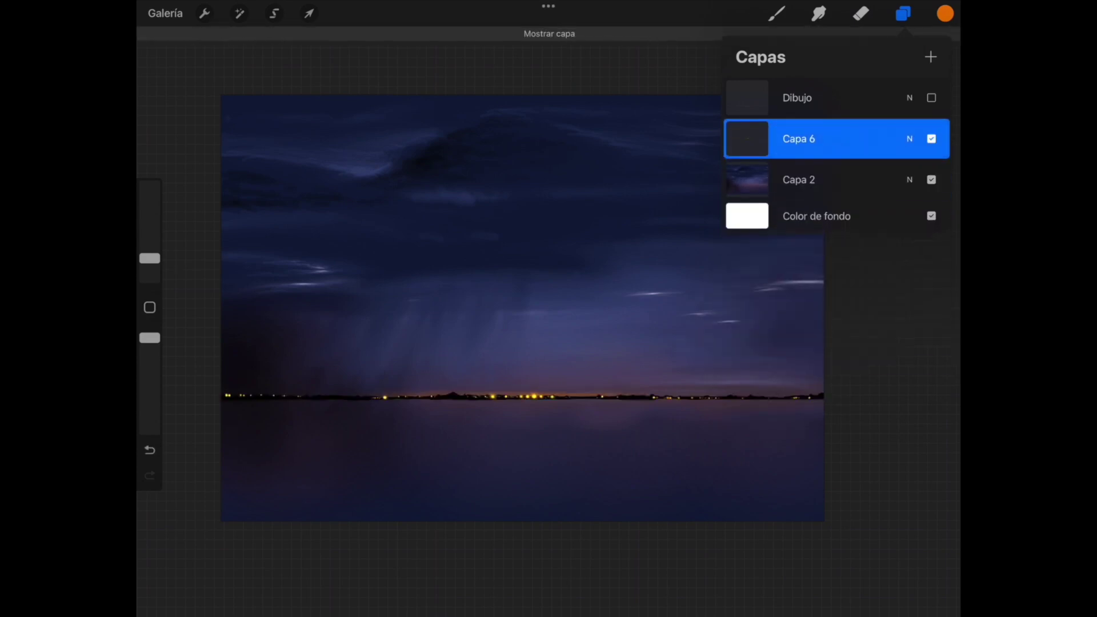
pyautogui.click(931, 138)
pyautogui.click(931, 138)
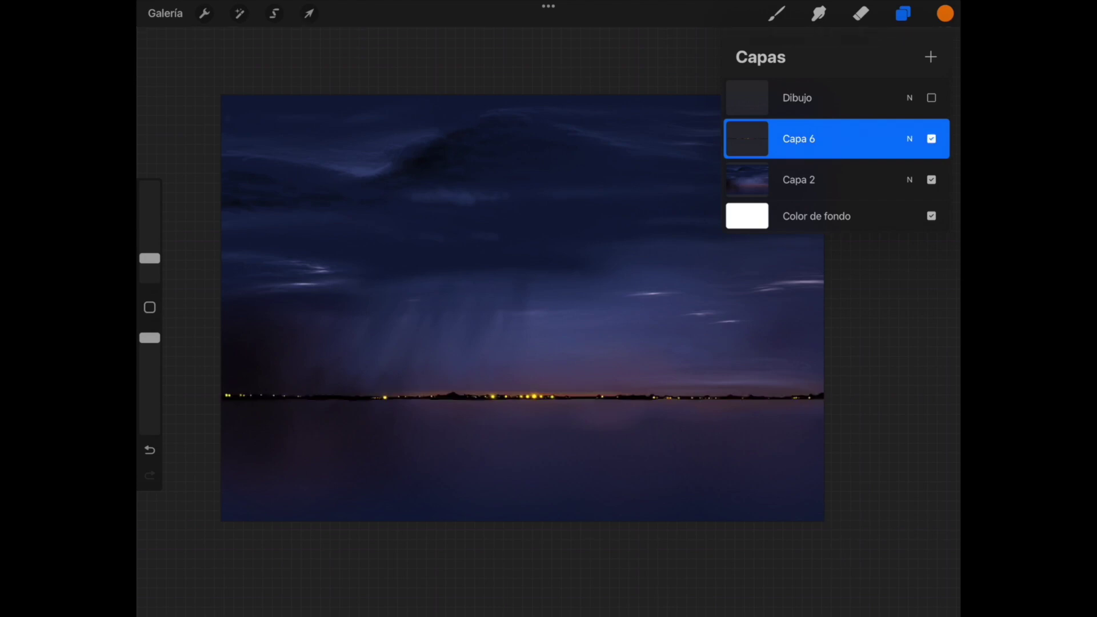
pyautogui.click(903, 13)
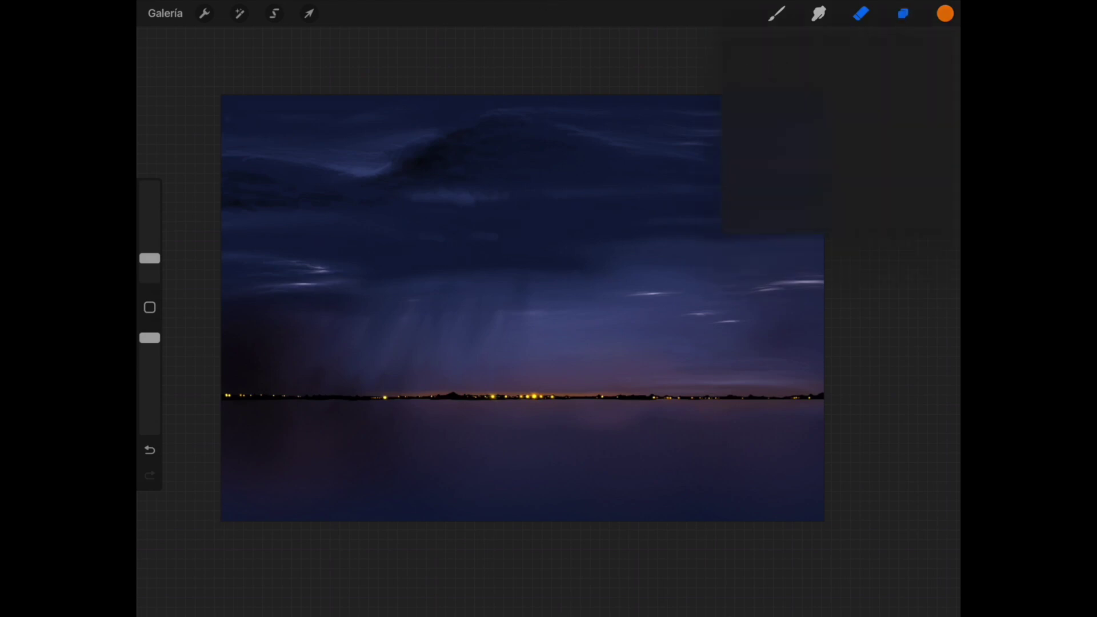
# Make the Dibujo lightning sketch layer visible with Capa 6 still active.
pyautogui.click(903, 13)
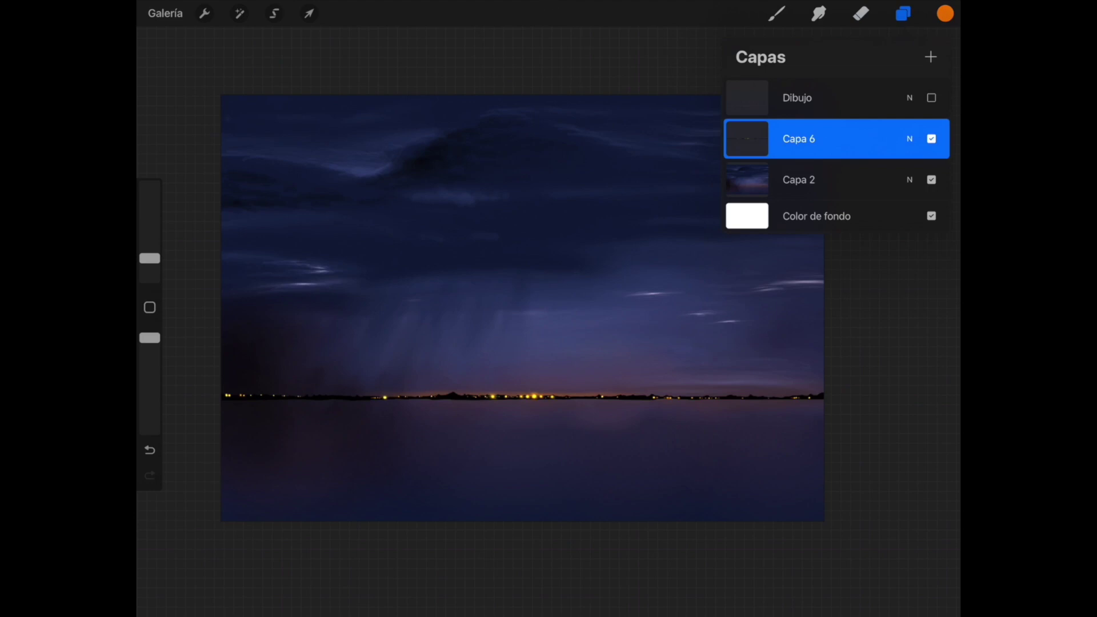
pyautogui.click(860, 14)
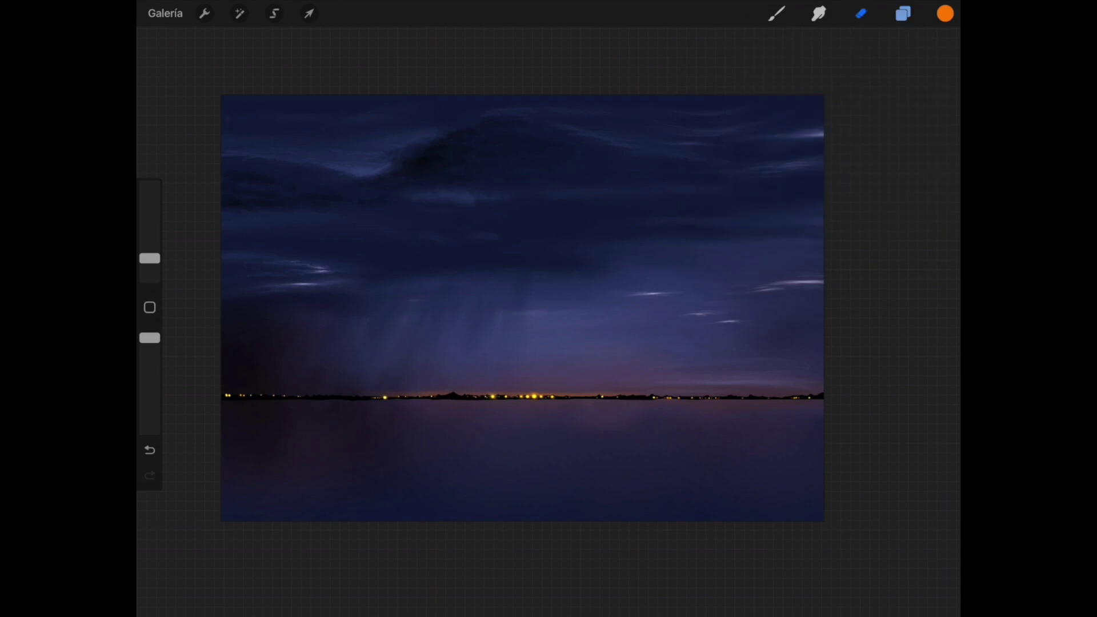
pyautogui.click(903, 13)
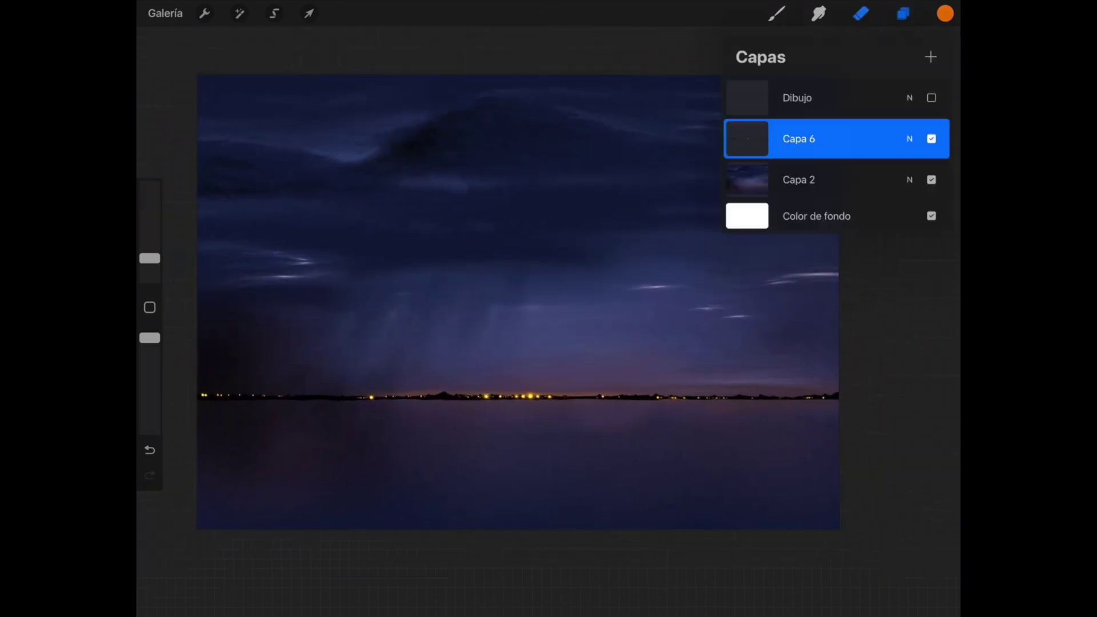
pyautogui.click(931, 98)
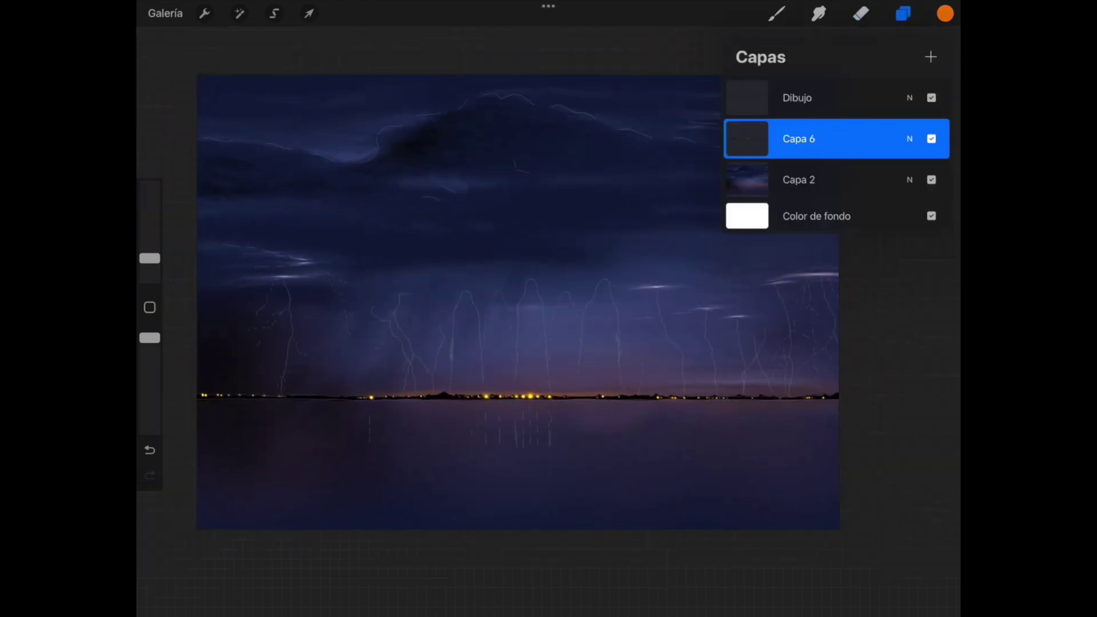
# Pick light lavender from the Tormenta palette.
pyautogui.scroll(2, 361, 348)
pyautogui.scroll(3, 361, 348)
pyautogui.scroll(2, 361, 348)
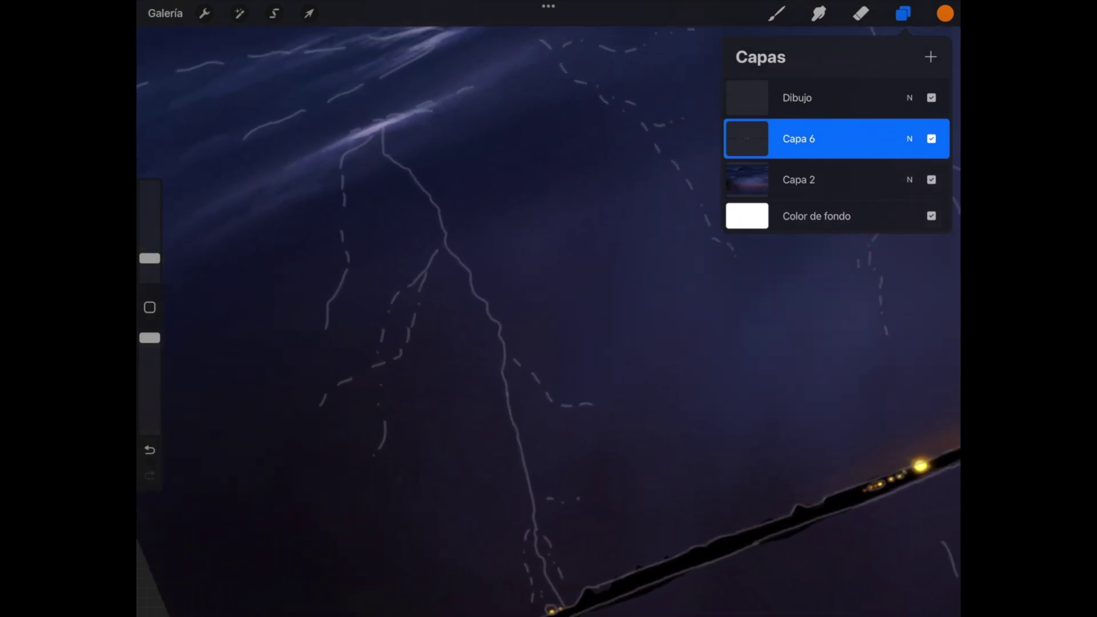
pyautogui.scroll(1, 361, 348)
pyautogui.click(860, 13)
pyautogui.click(945, 13)
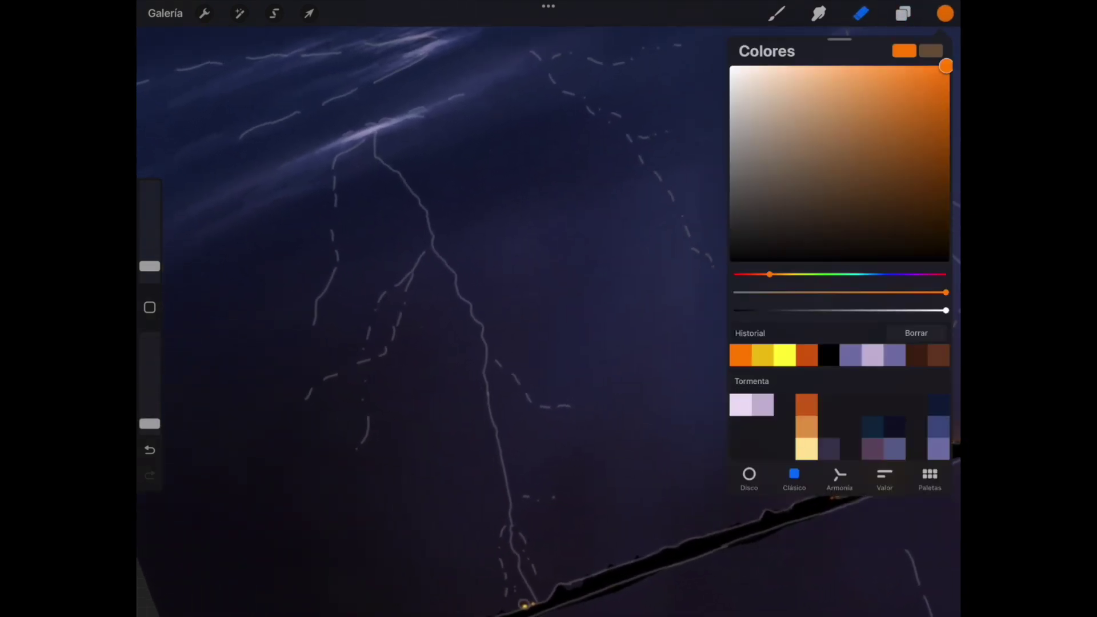
pyautogui.click(762, 404)
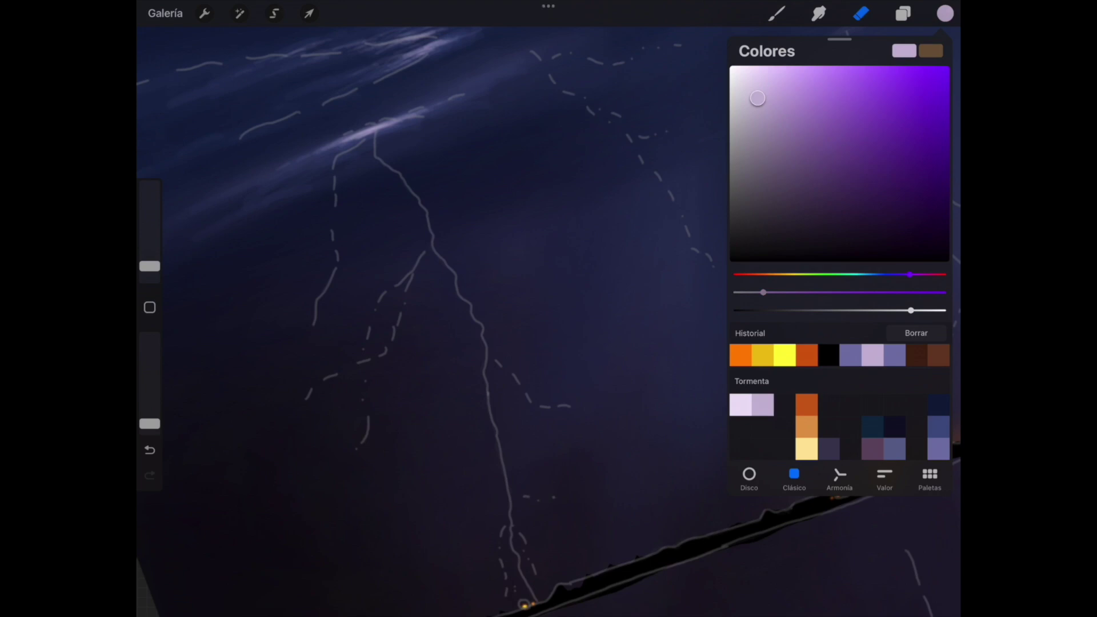
# Choose the Luminancia > Pincel de luz brush at 2% size.
pyautogui.click(776, 13)
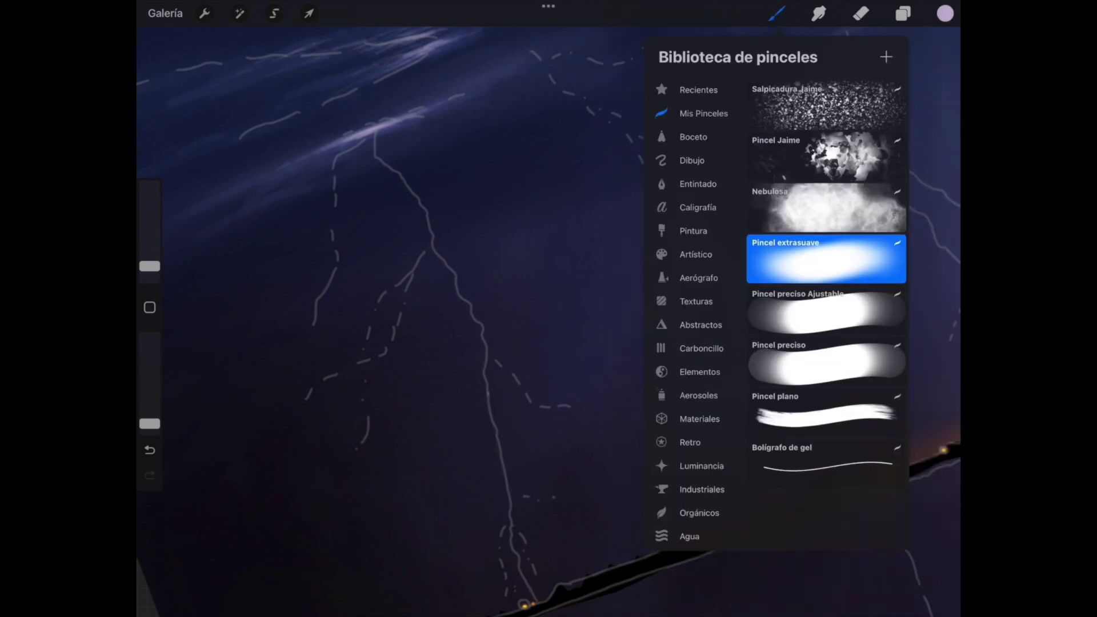
pyautogui.click(701, 466)
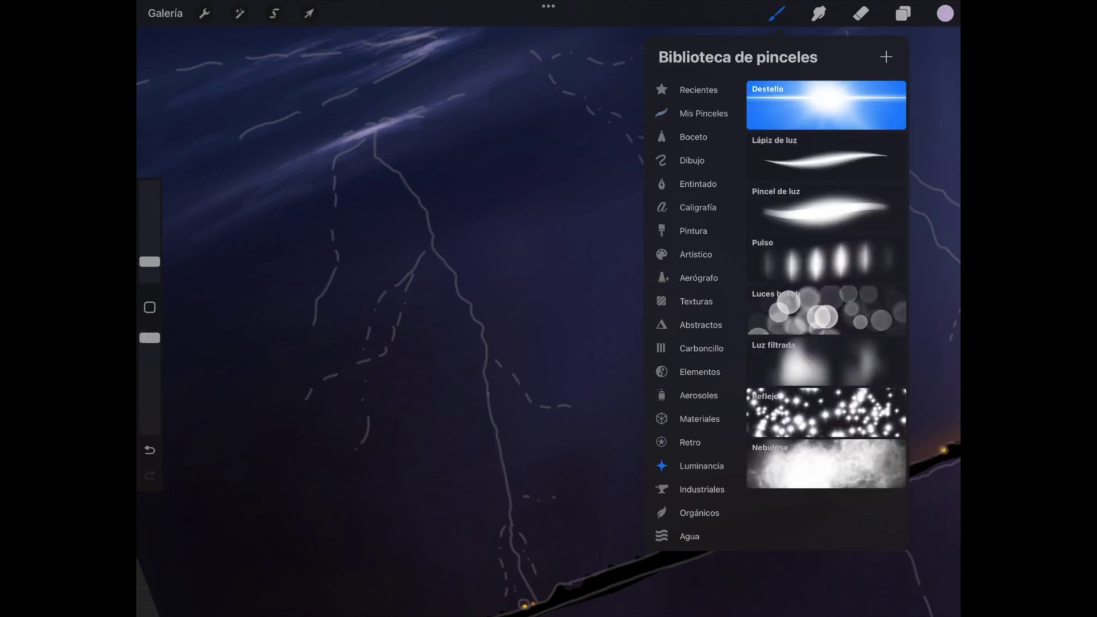
pyautogui.click(825, 208)
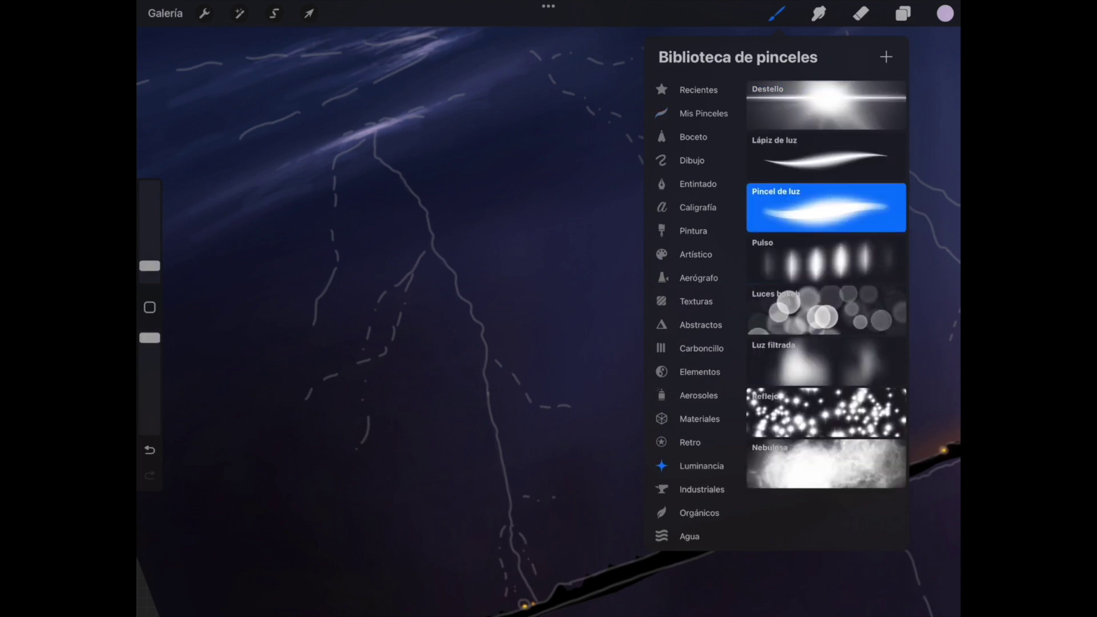
pyautogui.scroll(5, 354, 172)
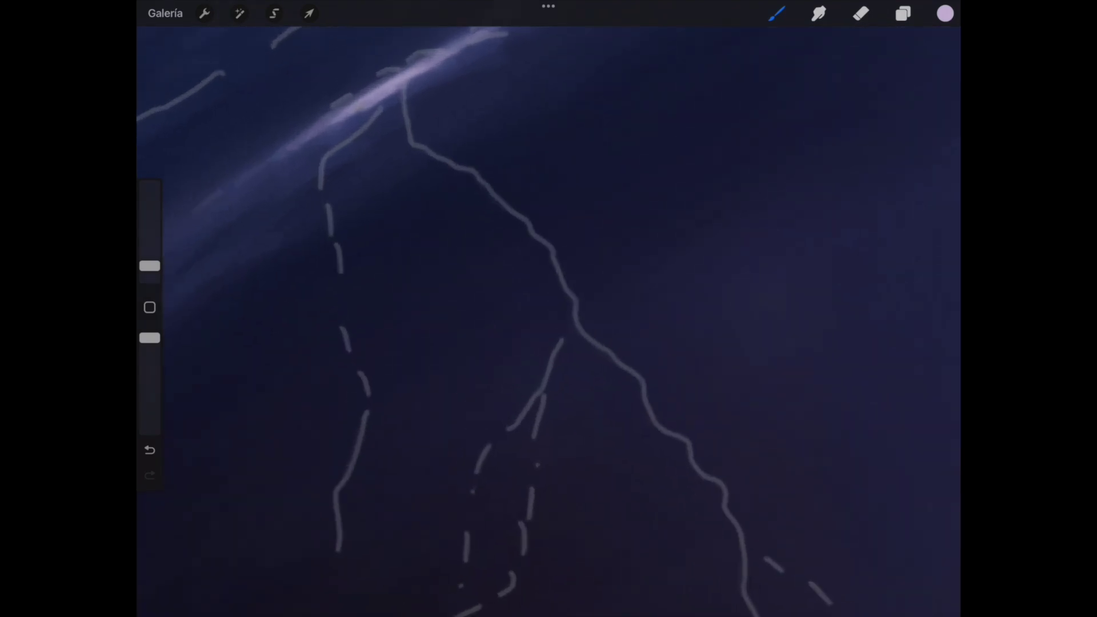
pyautogui.moveTo(150, 266); pyautogui.dragTo(150, 268)
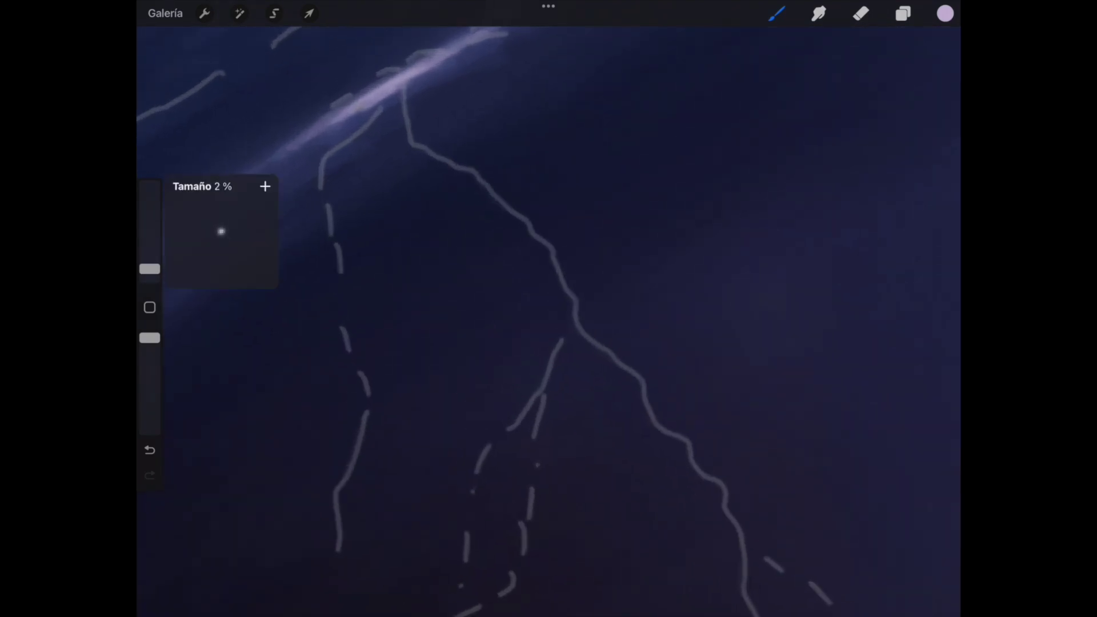
# Try glowing strokes along the lightning guide at 2–3% size, undoing each.
pyautogui.moveTo(391, 160)
pyautogui.mouseDown()
pyautogui.moveTo(428, 252)
pyautogui.moveTo(487, 335)
pyautogui.moveTo(495, 449)
pyautogui.mouseUp()
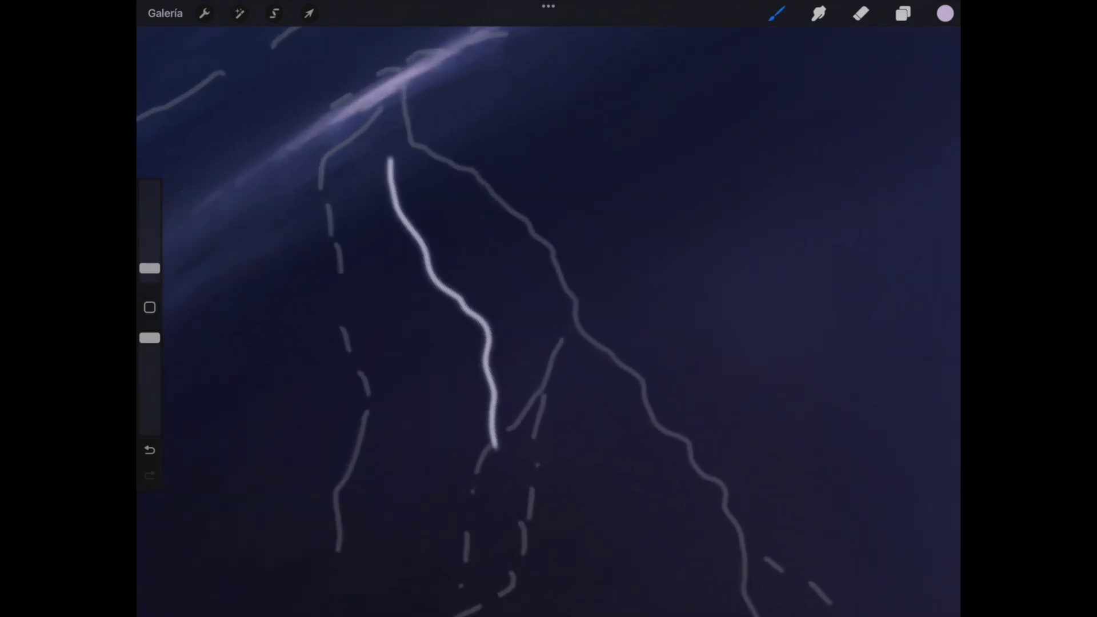
pyautogui.click(150, 449)
pyautogui.click(777, 13)
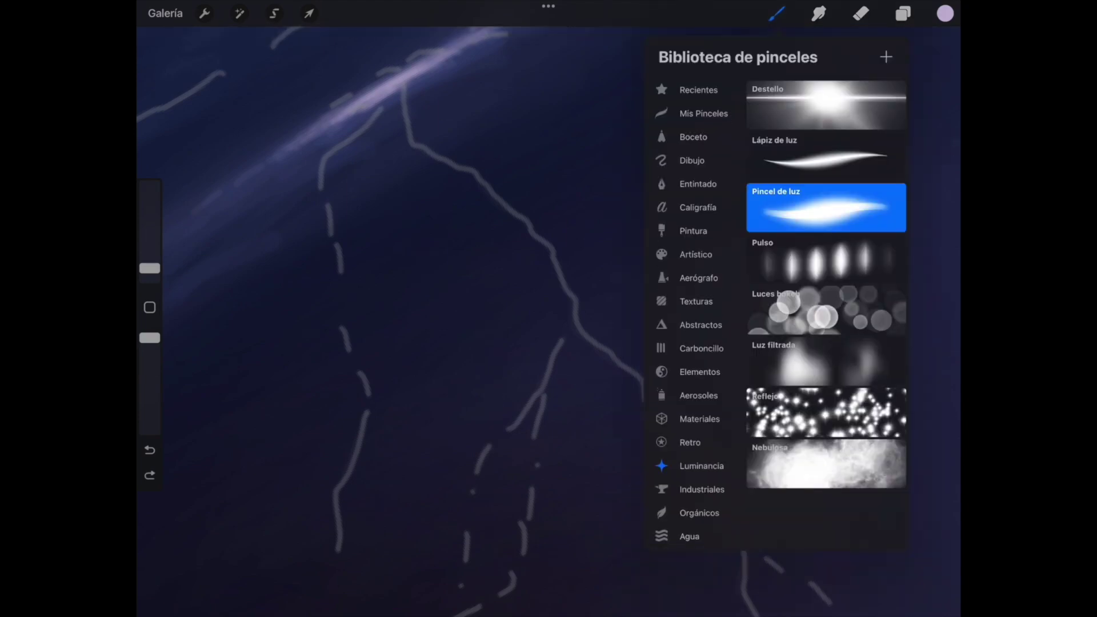
pyautogui.moveTo(149, 268); pyautogui.dragTo(150, 248)
pyautogui.moveTo(386, 145)
pyautogui.mouseDown()
pyautogui.moveTo(394, 208)
pyautogui.moveTo(454, 286)
pyautogui.mouseUp()
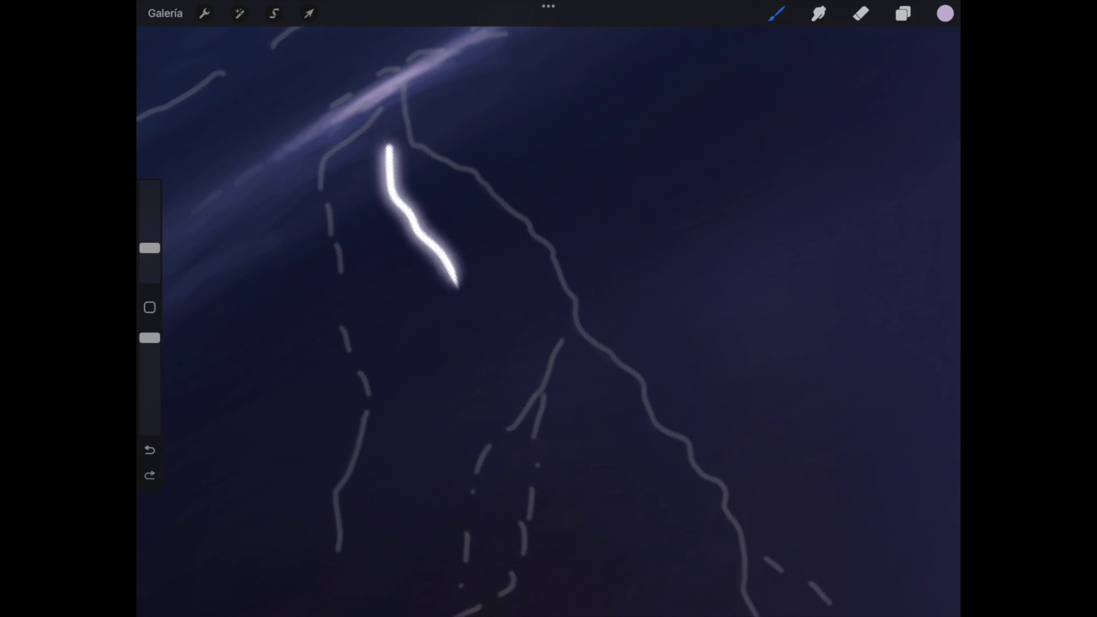
pyautogui.click(150, 449)
pyautogui.moveTo(149, 248); pyautogui.dragTo(149, 254)
pyautogui.moveTo(393, 160); pyautogui.dragTo(447, 293)
pyautogui.hotkey('ctrl', 'z')
# Line the view up with the shoreline and test another bolt stroke, then undo it.
pyautogui.scroll(-2, 549, 309)
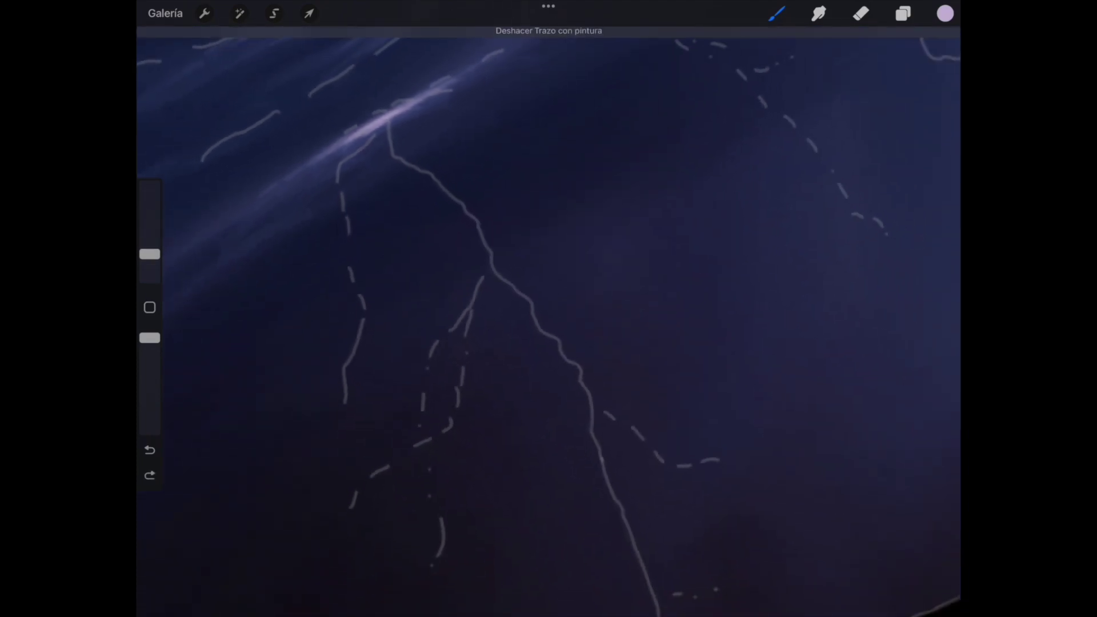
pyautogui.moveTo(514, 343); pyautogui.dragTo(400, 257)
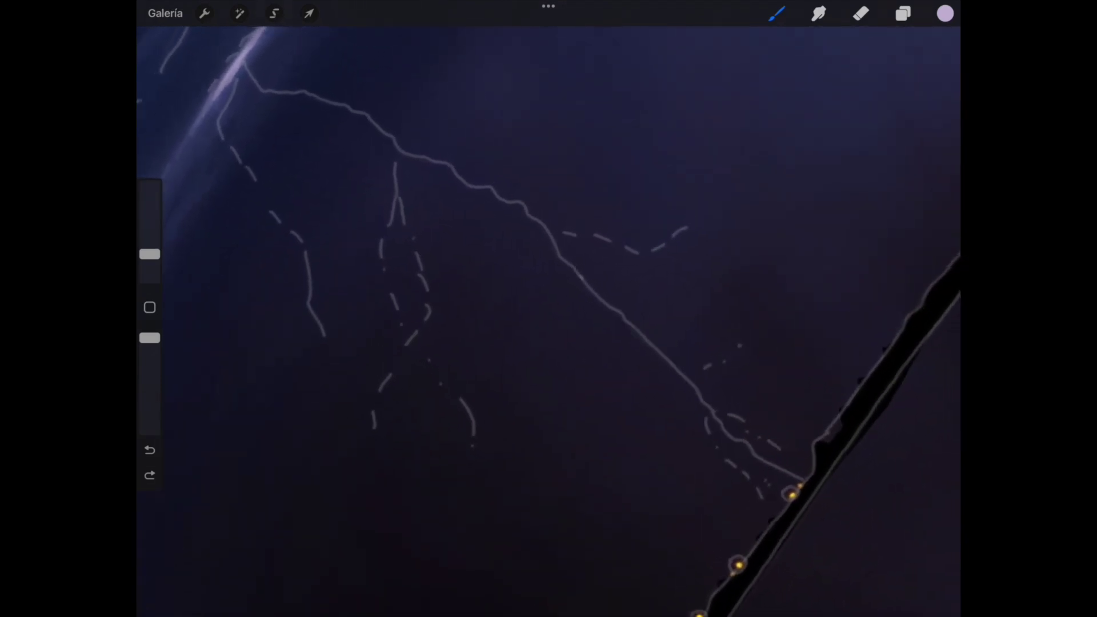
pyautogui.moveTo(743, 457); pyautogui.dragTo(734, 474)
pyautogui.moveTo(150, 254); pyautogui.dragTo(150, 259)
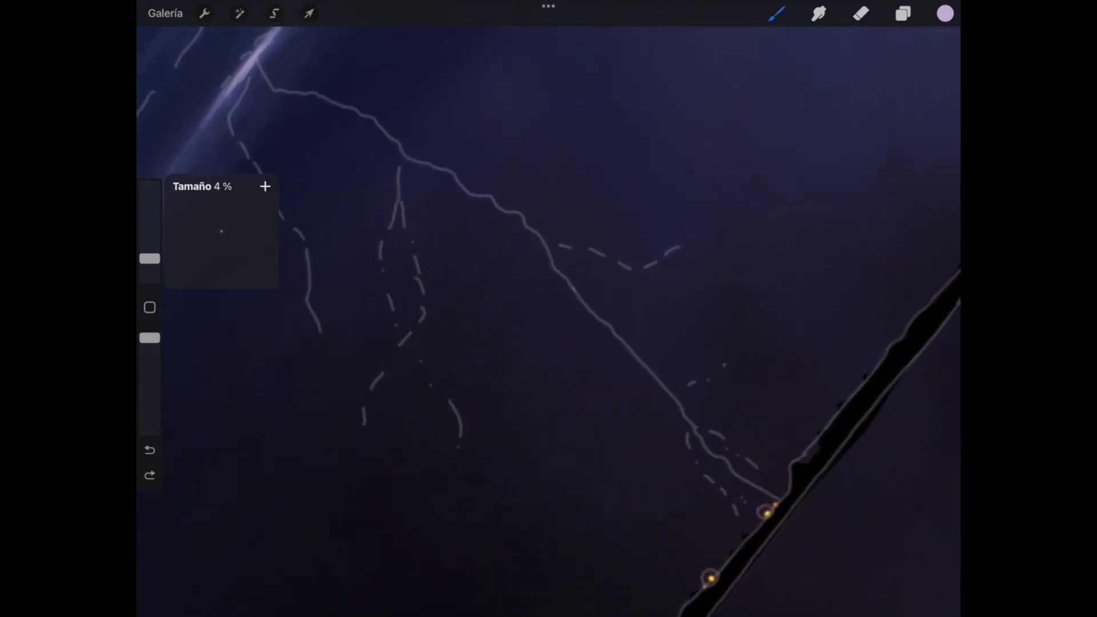
pyautogui.hotkey('ctrl', 'z')
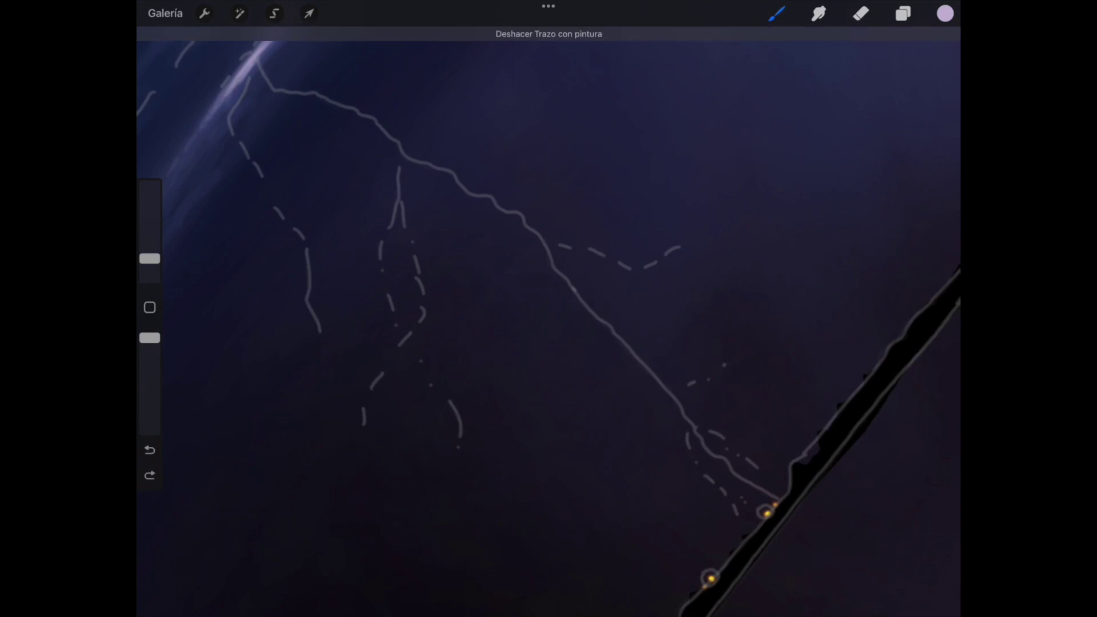
pyautogui.moveTo(150, 259); pyautogui.dragTo(150, 254)
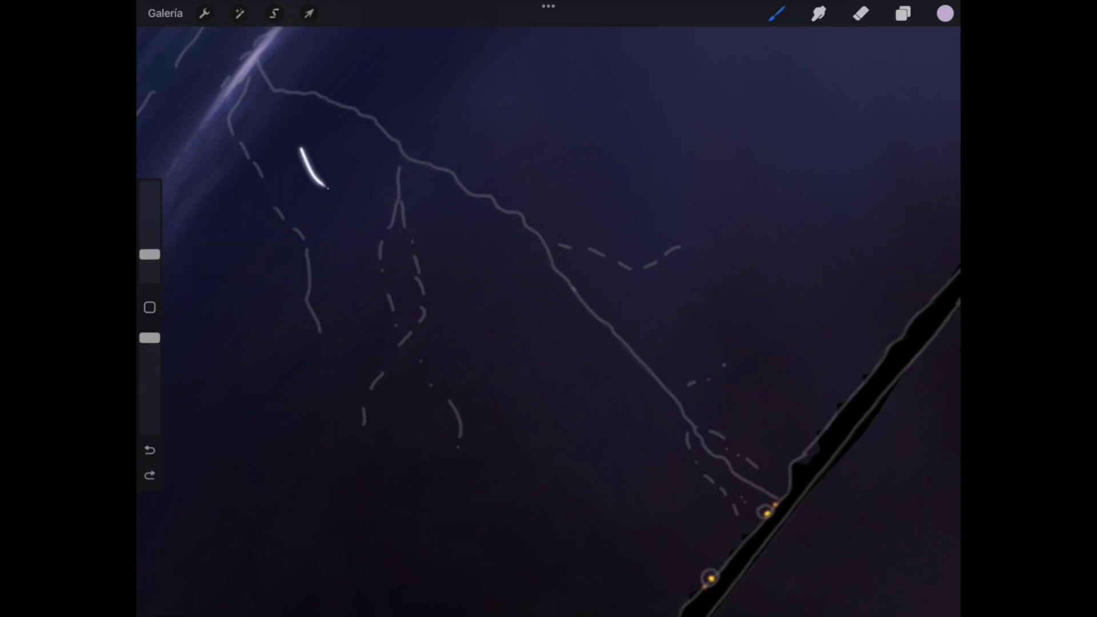
pyautogui.moveTo(380, 259); pyautogui.dragTo(519, 376)
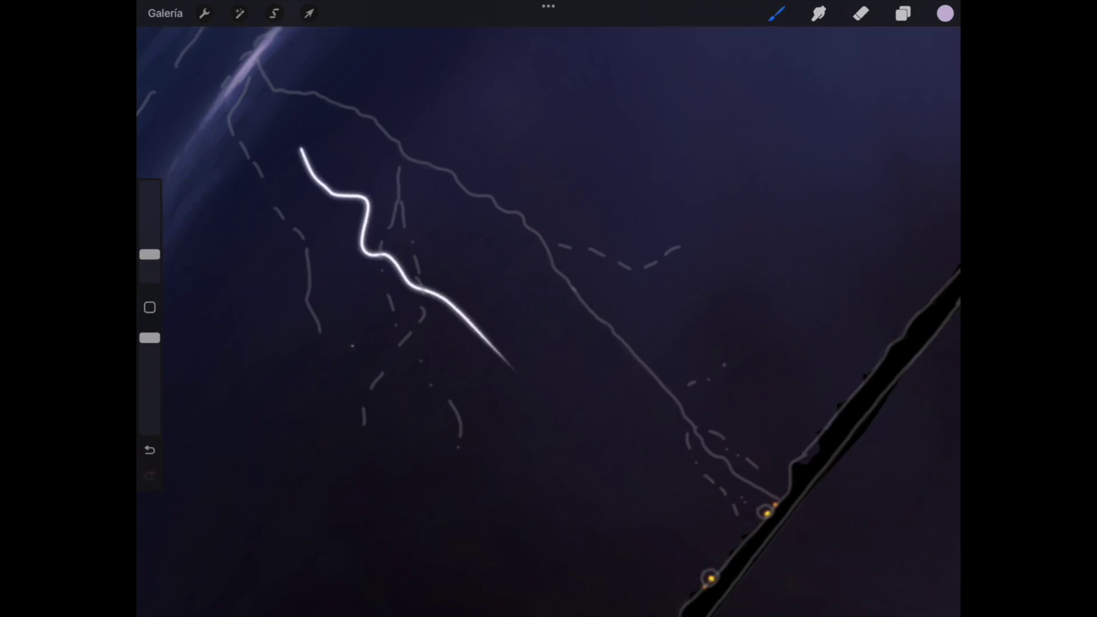
pyautogui.hotkey('ctrl', 'z')
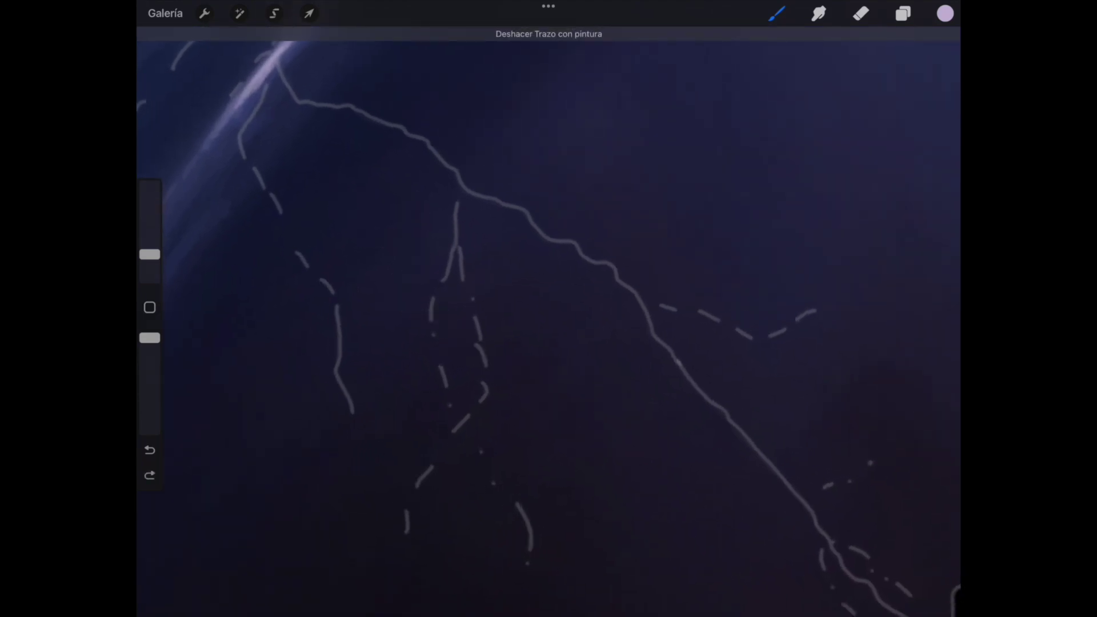
# Trace the main glowing bolt from the clouds down to the shoreline.
pyautogui.scroll(2, 549, 308)
pyautogui.scroll(2, 548, 308)
pyautogui.scroll(1, 549, 309)
pyautogui.scroll(1, 548, 309)
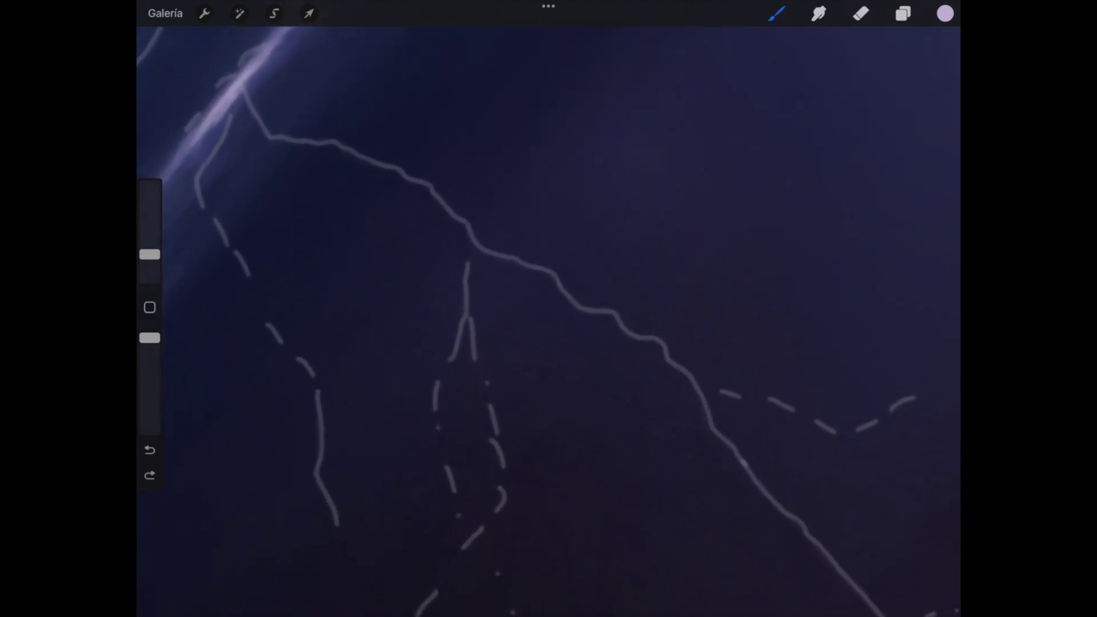
pyautogui.scroll(1, 549, 309)
pyautogui.moveTo(223, 65)
pyautogui.mouseDown()
pyautogui.moveTo(283, 141)
pyautogui.moveTo(437, 175)
pyautogui.moveTo(566, 284)
pyautogui.moveTo(743, 384)
pyautogui.moveTo(788, 395)
pyautogui.moveTo(791, 426)
pyautogui.moveTo(814, 437)
pyautogui.moveTo(835, 494)
pyautogui.moveTo(880, 540)
pyautogui.mouseUp()
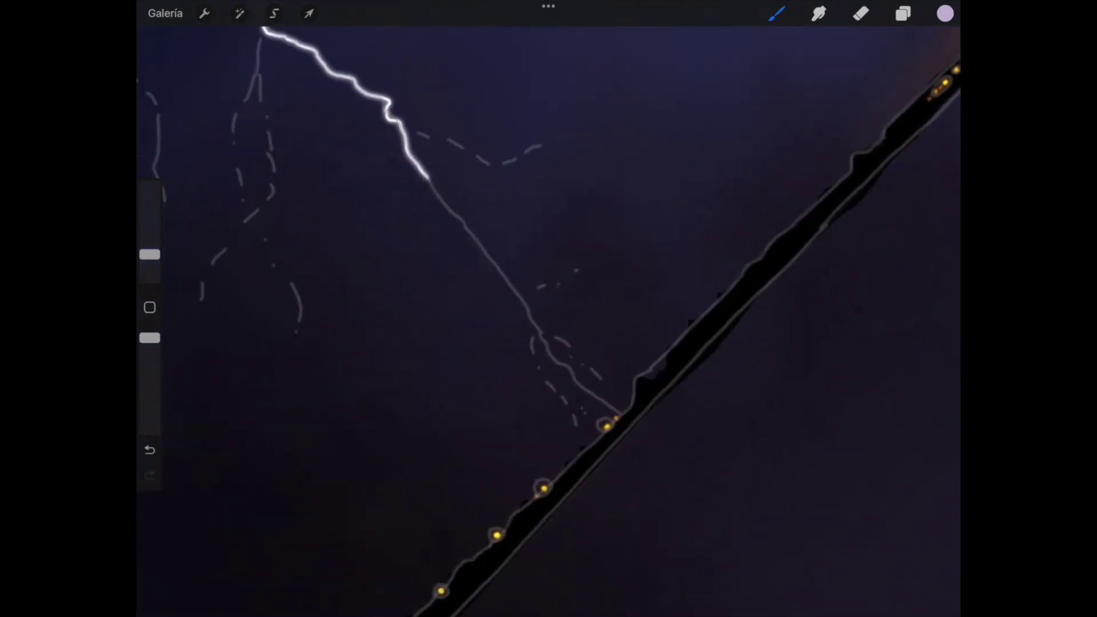
pyautogui.moveTo(264, 29)
pyautogui.mouseDown()
pyautogui.moveTo(363, 117)
pyautogui.moveTo(404, 131)
pyautogui.moveTo(436, 179)
pyautogui.moveTo(557, 279)
pyautogui.moveTo(628, 366)
pyautogui.moveTo(674, 377)
pyautogui.moveTo(680, 408)
pyautogui.moveTo(721, 412)
pyautogui.moveTo(785, 451)
pyautogui.mouseUp()
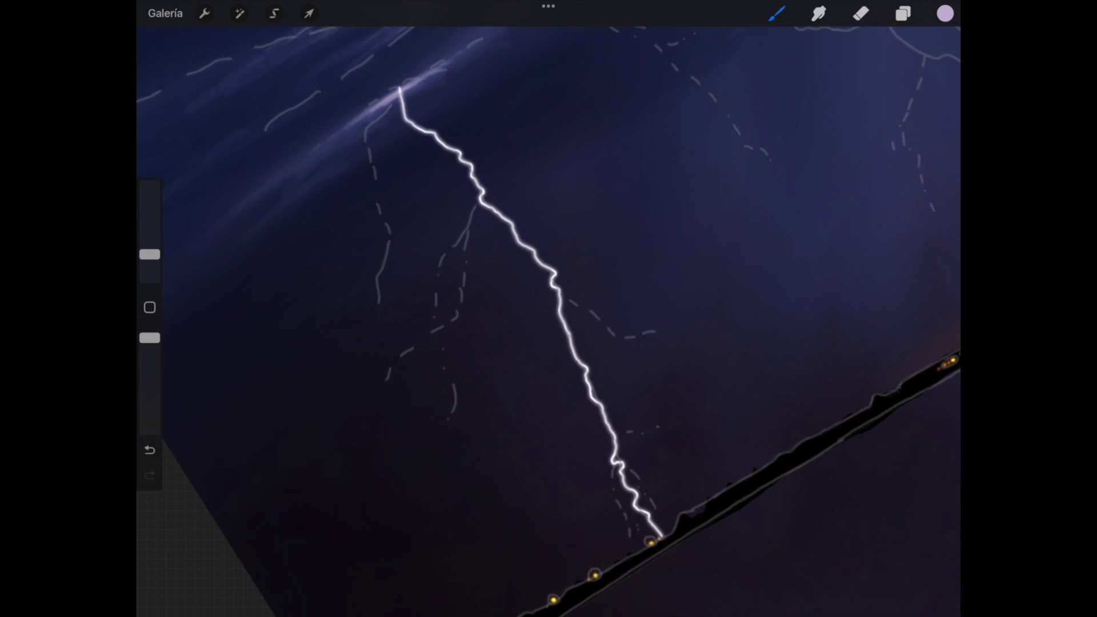
# Set the brush size to 3% and the opacity to 79% for thin branches.
pyautogui.moveTo(150, 255); pyautogui.dragTo(150, 266)
pyautogui.moveTo(150, 338); pyautogui.dragTo(149, 363)
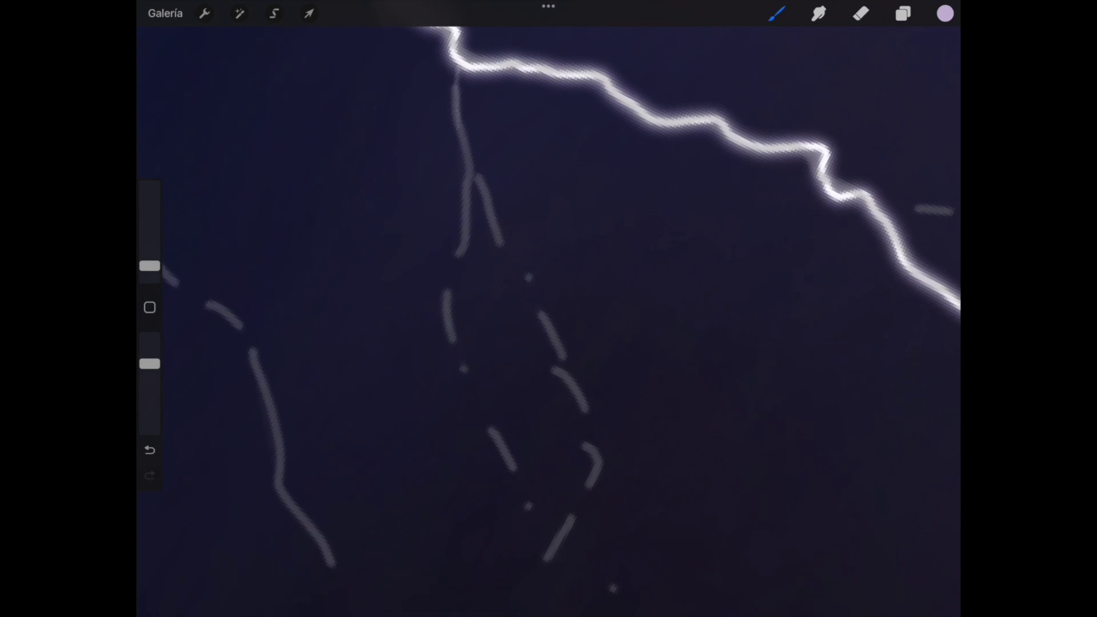
pyautogui.hotkey('ctrl', 'z')
pyautogui.moveTo(149, 364); pyautogui.dragTo(149, 354)
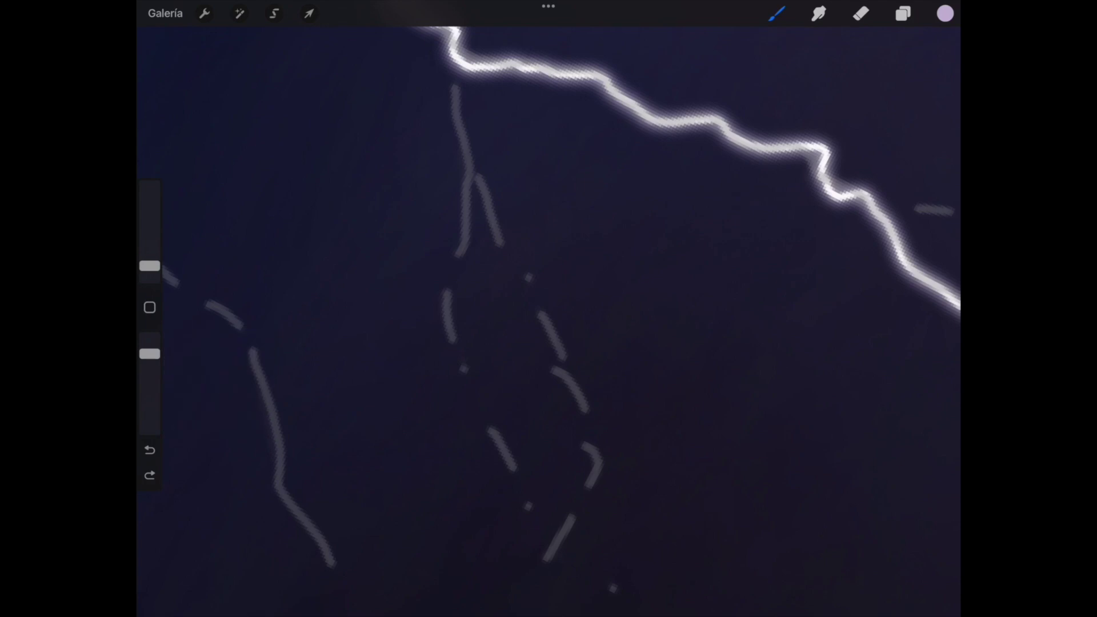
pyautogui.moveTo(149, 266); pyautogui.dragTo(150, 261)
# Try a thin branch off the main bolt, undoing wavy attempts and restoring one glowing stroke.
pyautogui.moveTo(390, 102)
pyautogui.mouseDown()
pyautogui.moveTo(399, 160)
pyautogui.moveTo(361, 224)
pyautogui.mouseUp()
pyautogui.hotkey('ctrl', 'z')
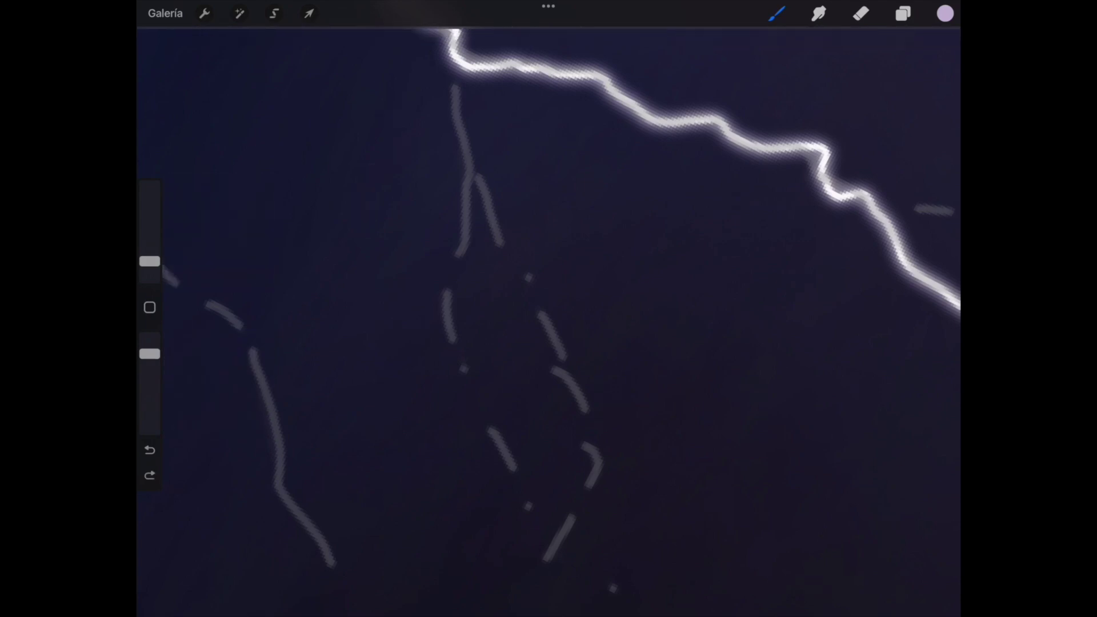
pyautogui.scroll(-3, 548, 309)
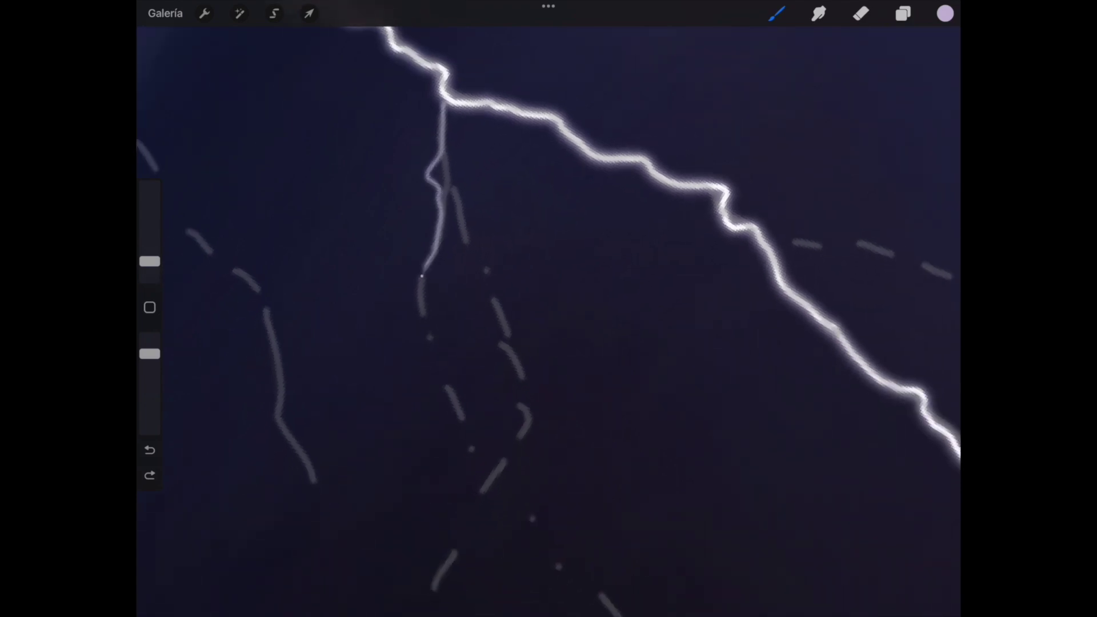
pyautogui.hotkey('ctrl', 'z')
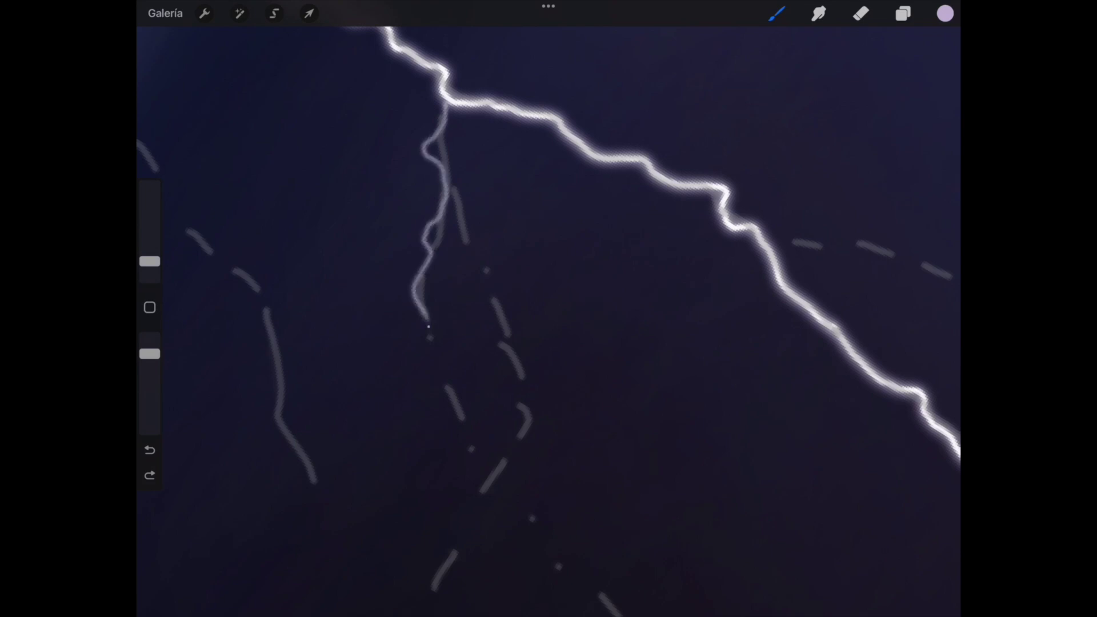
pyautogui.hotkey('ctrl', 'z')
pyautogui.hotkey('ctrl', 'z')
pyautogui.scroll(-2, 548, 309)
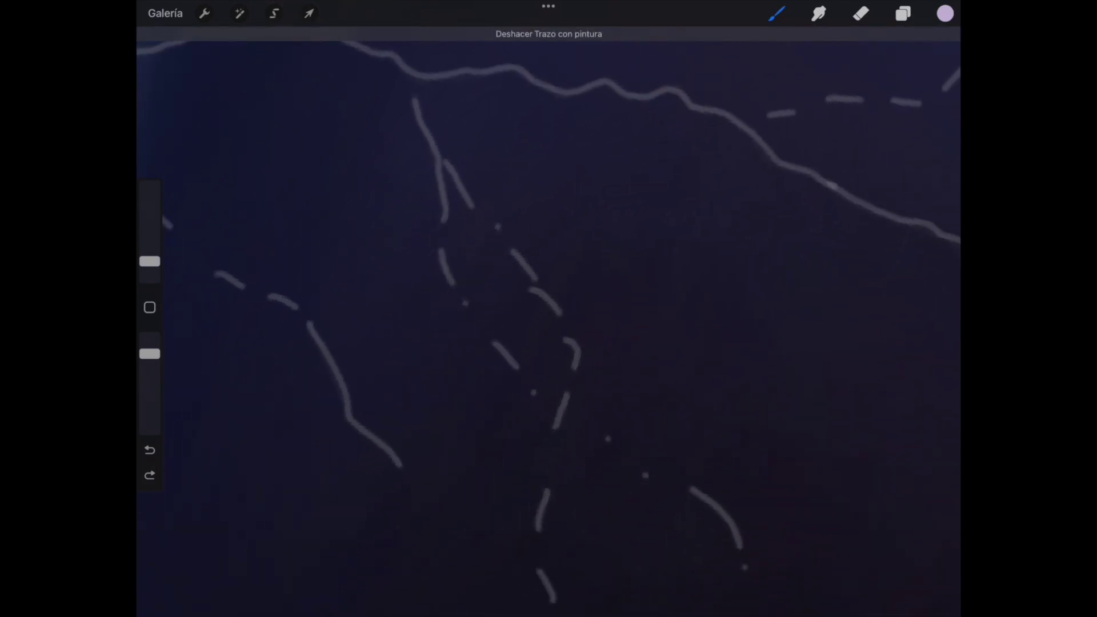
pyautogui.hotkey('ctrl', 'shift', 'z')
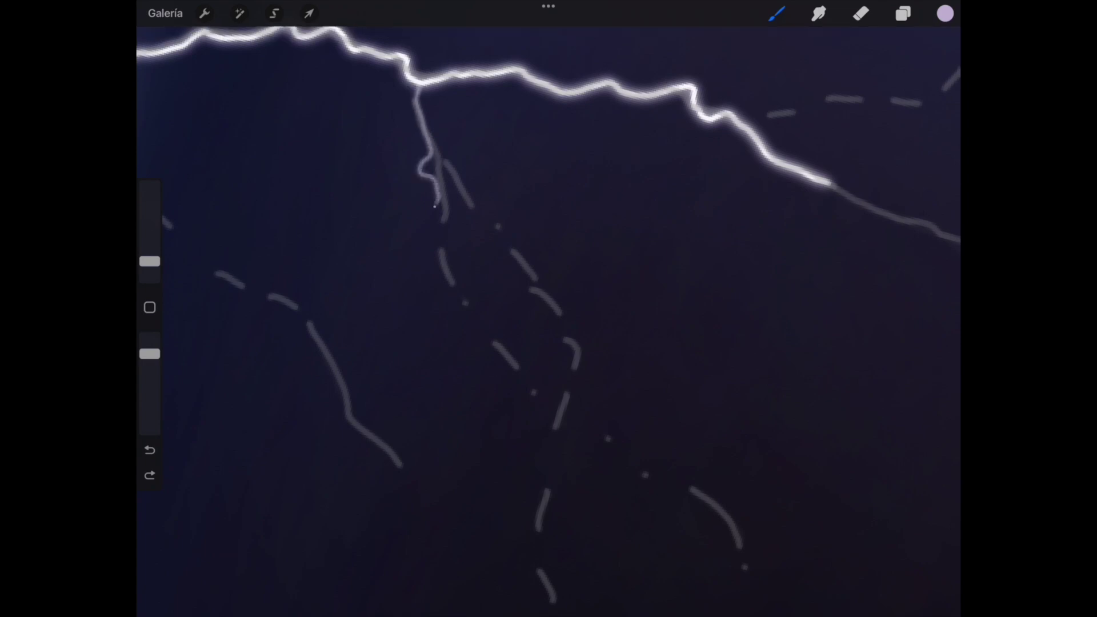
# Try short hooked branches below the bolt junction, undoing each unwanted stroke.
pyautogui.hotkey('ctrl', 'z')
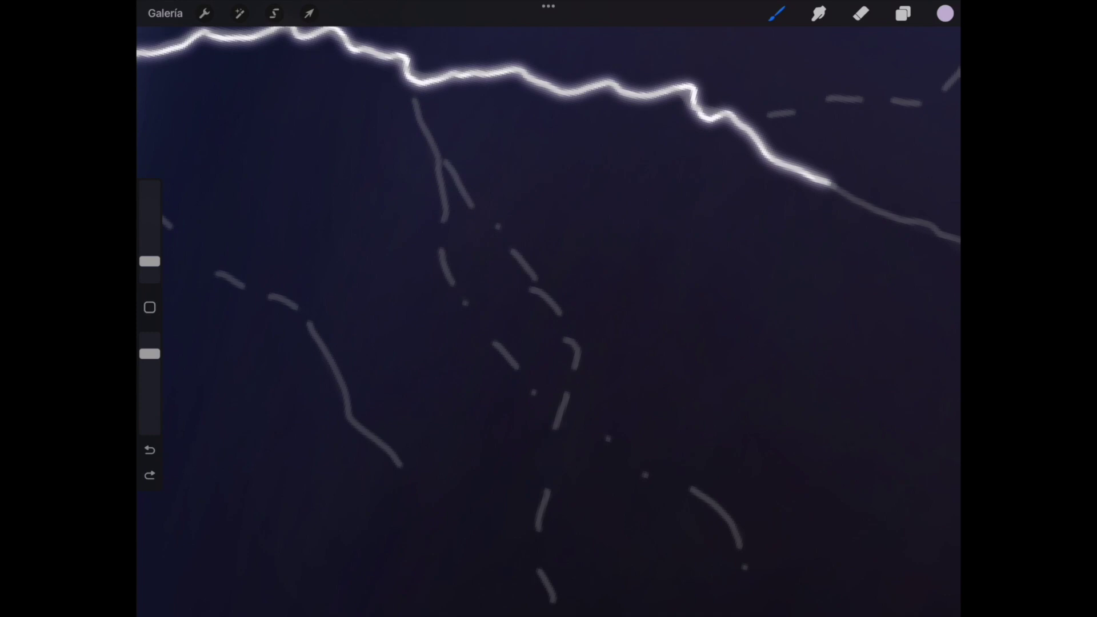
pyautogui.hotkey('ctrl', 'z')
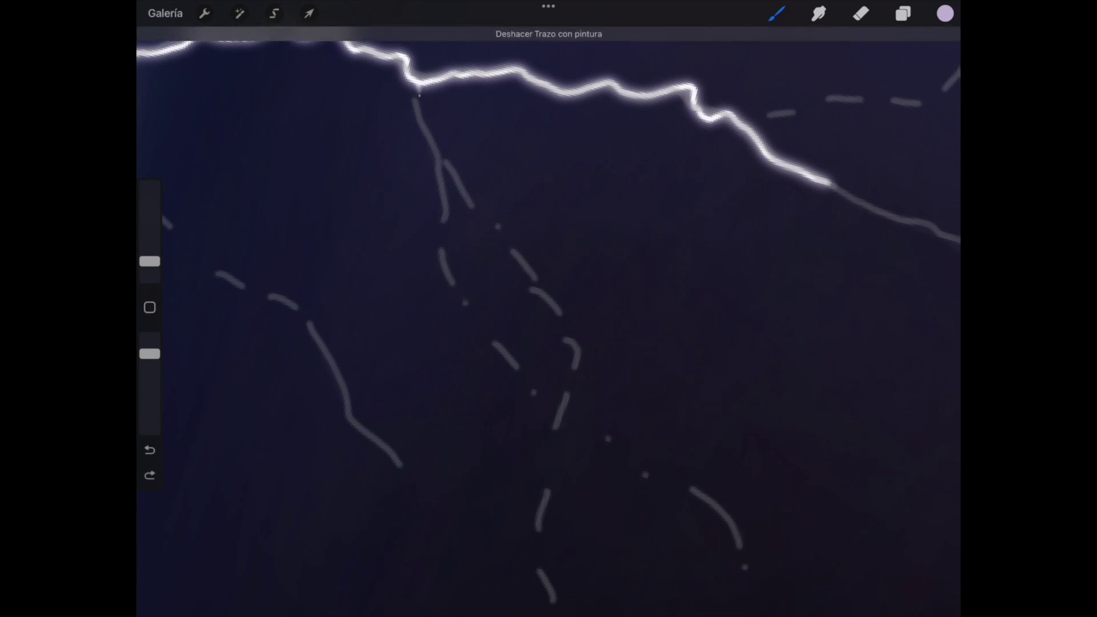
pyautogui.moveTo(419, 94); pyautogui.dragTo(412, 131)
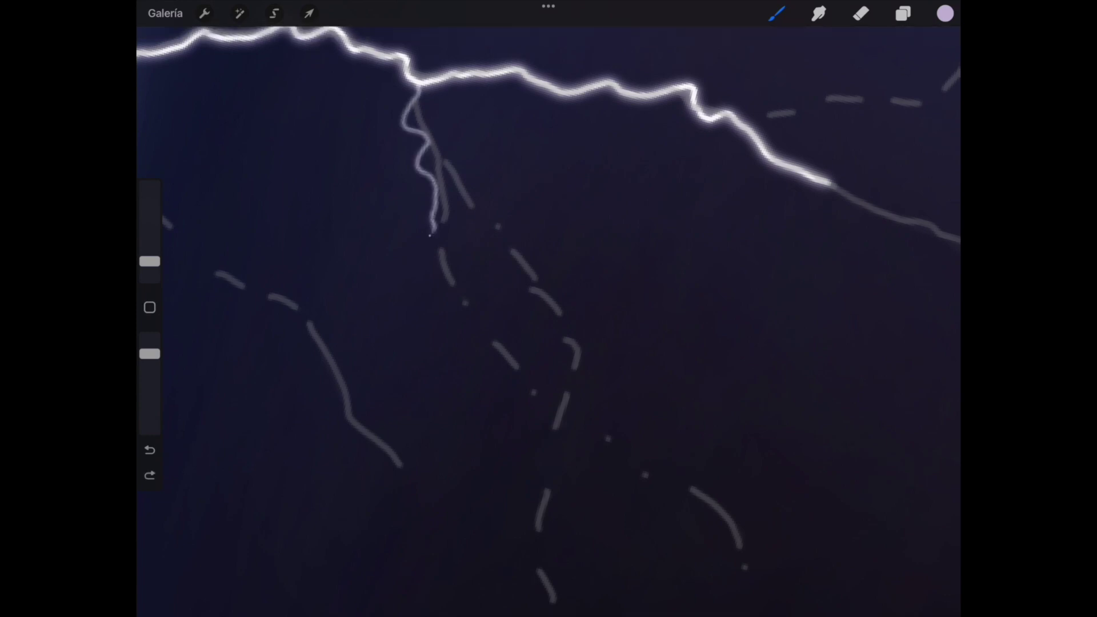
pyautogui.hotkey('ctrl', 'z')
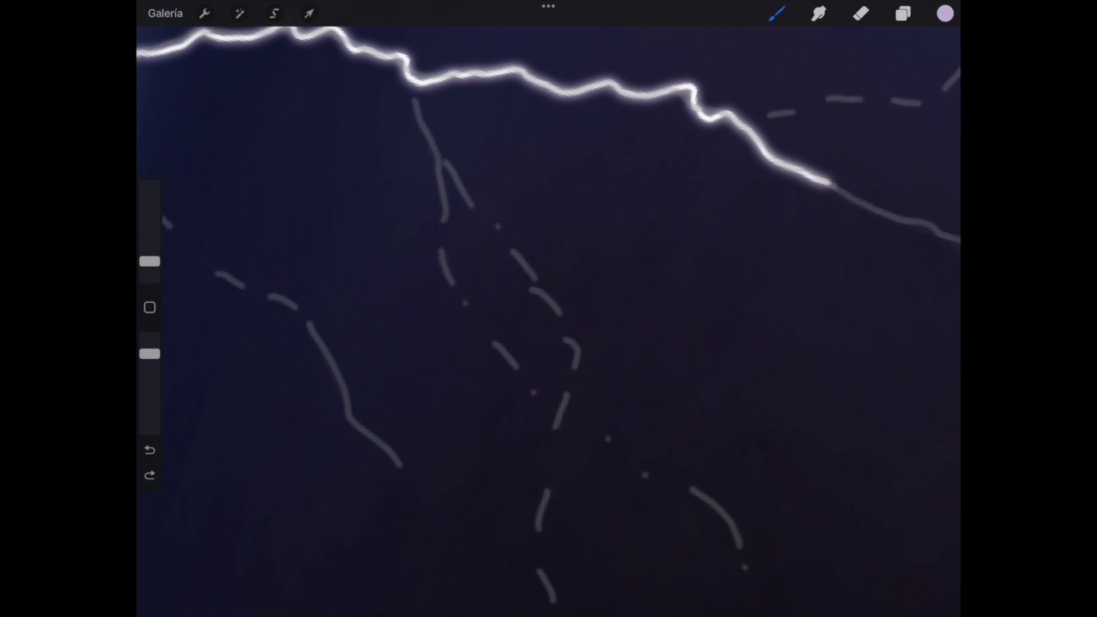
pyautogui.hotkey('ctrl', 'z')
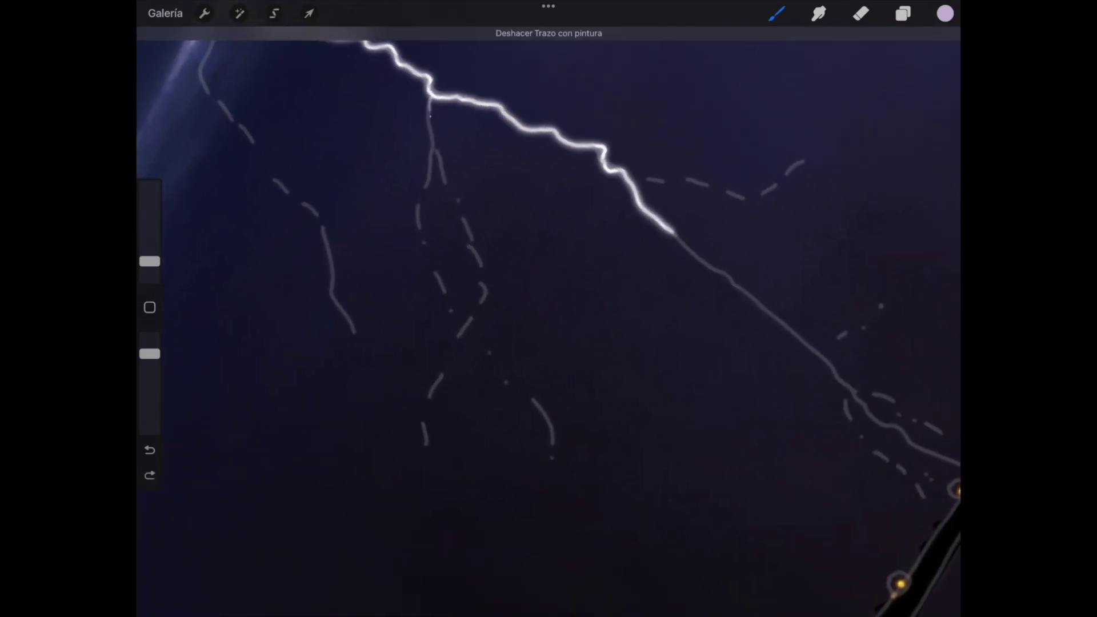
pyautogui.moveTo(430, 106); pyautogui.dragTo(422, 132)
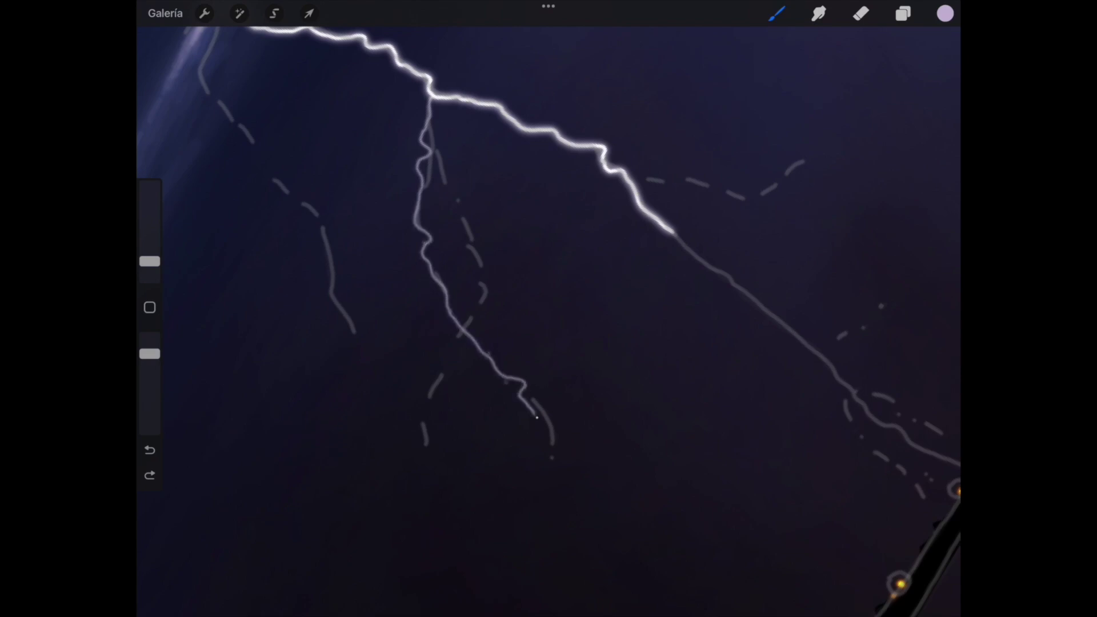
pyautogui.hotkey('ctrl', 'z')
# Paint over the lightning stem below the junction in white, brightening it down to the lower end.
pyautogui.scroll(-5, 549, 308)
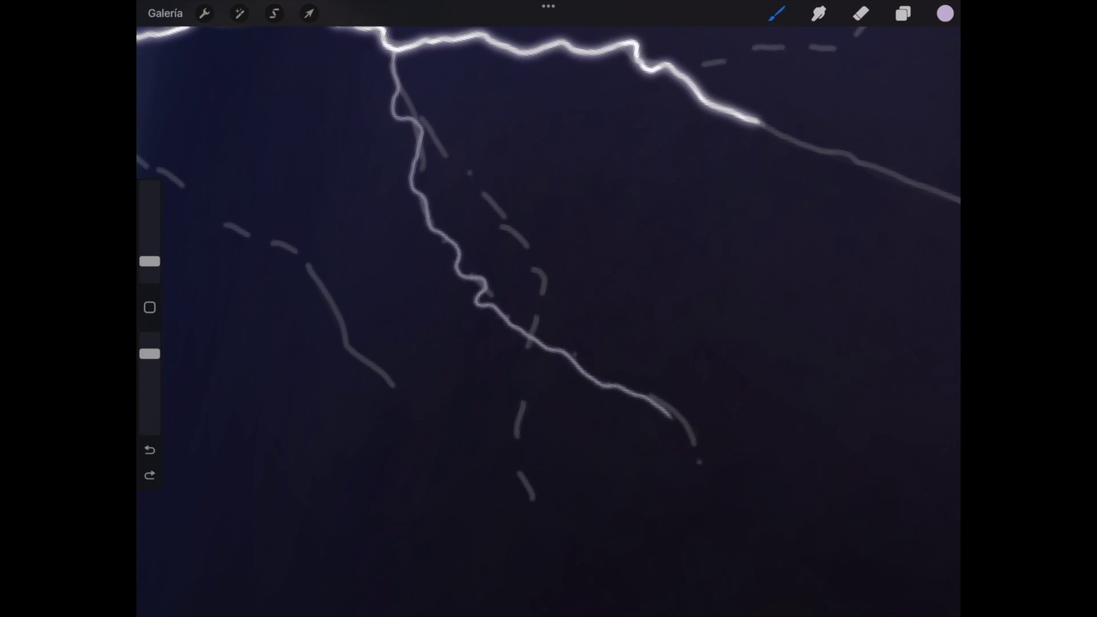
pyautogui.scroll(5, 548, 308)
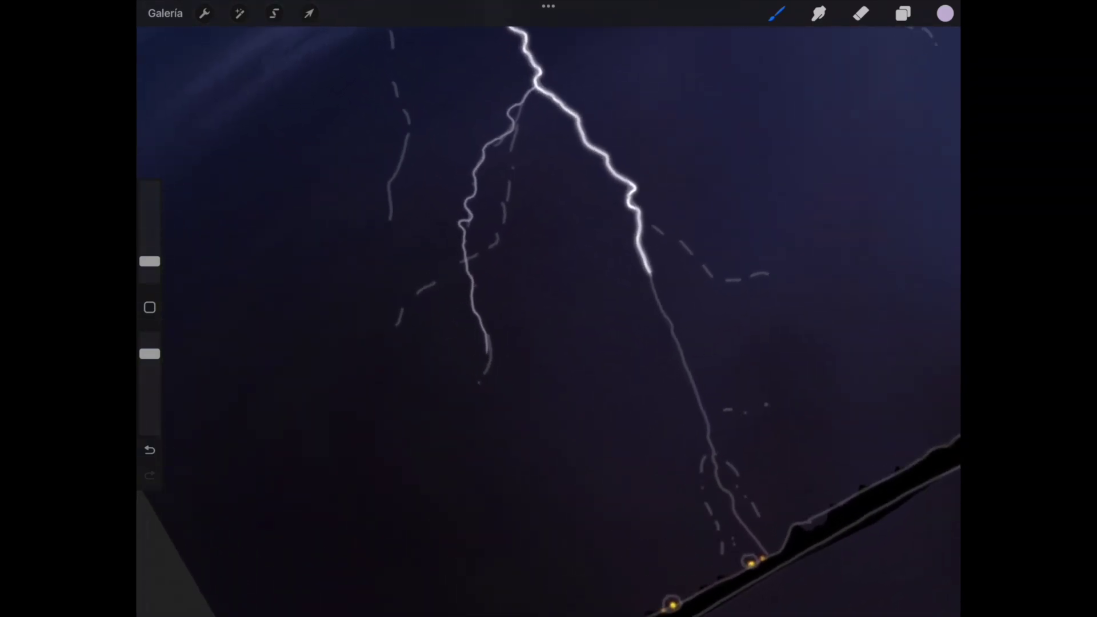
pyautogui.scroll(2, 549, 309)
pyautogui.scroll(3, 548, 309)
pyautogui.scroll(3, 549, 309)
pyautogui.scroll(3, 548, 309)
pyautogui.moveTo(485, 129); pyautogui.dragTo(491, 220)
pyautogui.moveTo(485, 157)
pyautogui.mouseDown()
pyautogui.moveTo(497, 243)
pyautogui.moveTo(525, 294)
pyautogui.mouseUp()
pyautogui.moveTo(512, 228); pyautogui.dragTo(545, 349)
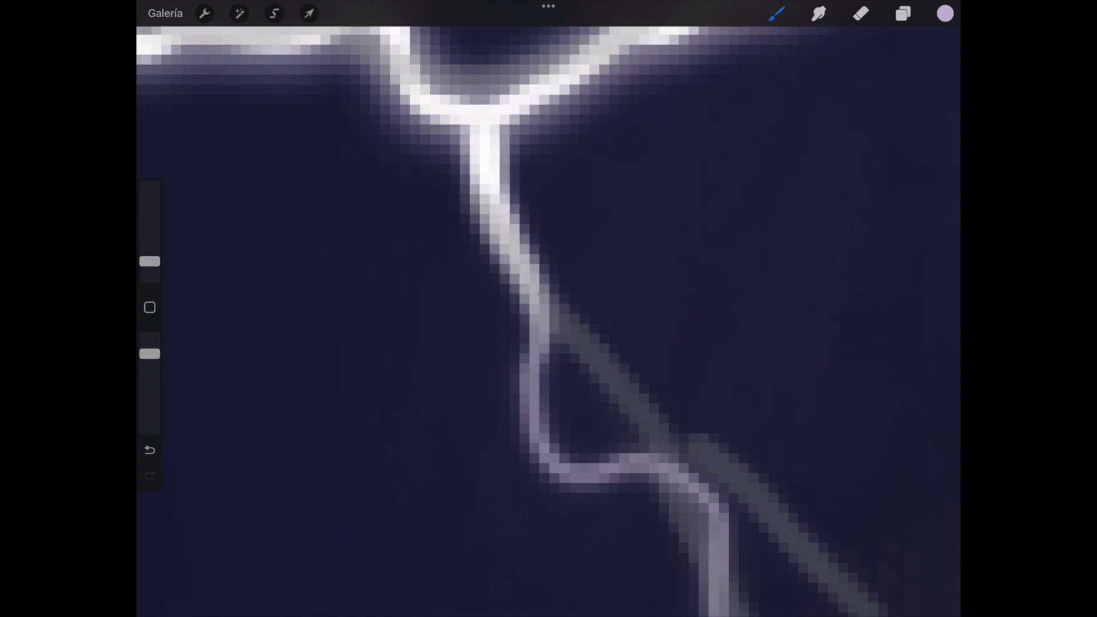
pyautogui.moveTo(521, 277); pyautogui.dragTo(540, 389)
pyautogui.moveTo(486, 194); pyautogui.dragTo(541, 440)
pyautogui.moveTo(517, 395)
pyautogui.mouseDown()
pyautogui.moveTo(571, 462)
pyautogui.moveTo(651, 463)
pyautogui.mouseUp()
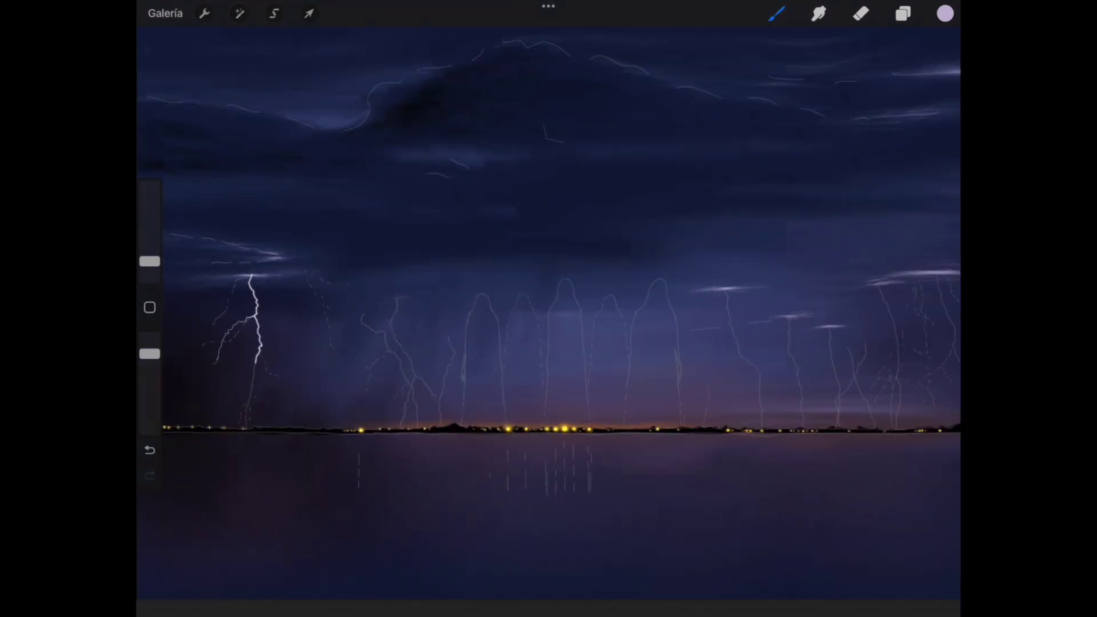
# Zoom onto the junction and repaint the diagonal branch with two bold white glow strokes.
pyautogui.scroll(5, 254, 320)
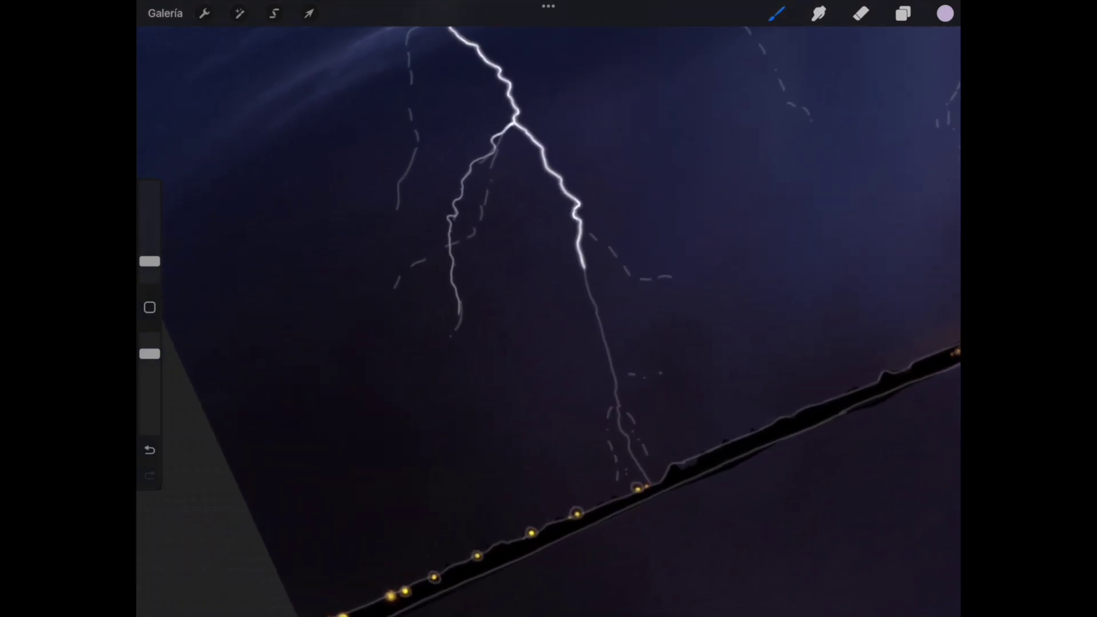
pyautogui.scroll(5, 548, 320)
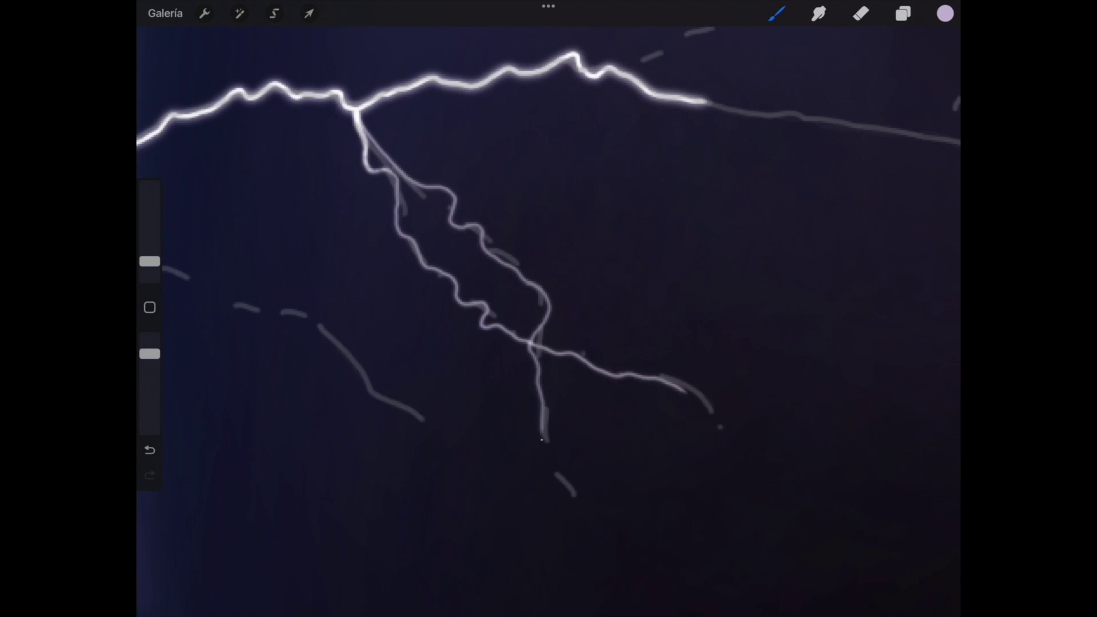
pyautogui.scroll(2, 548, 320)
pyautogui.scroll(3, 549, 320)
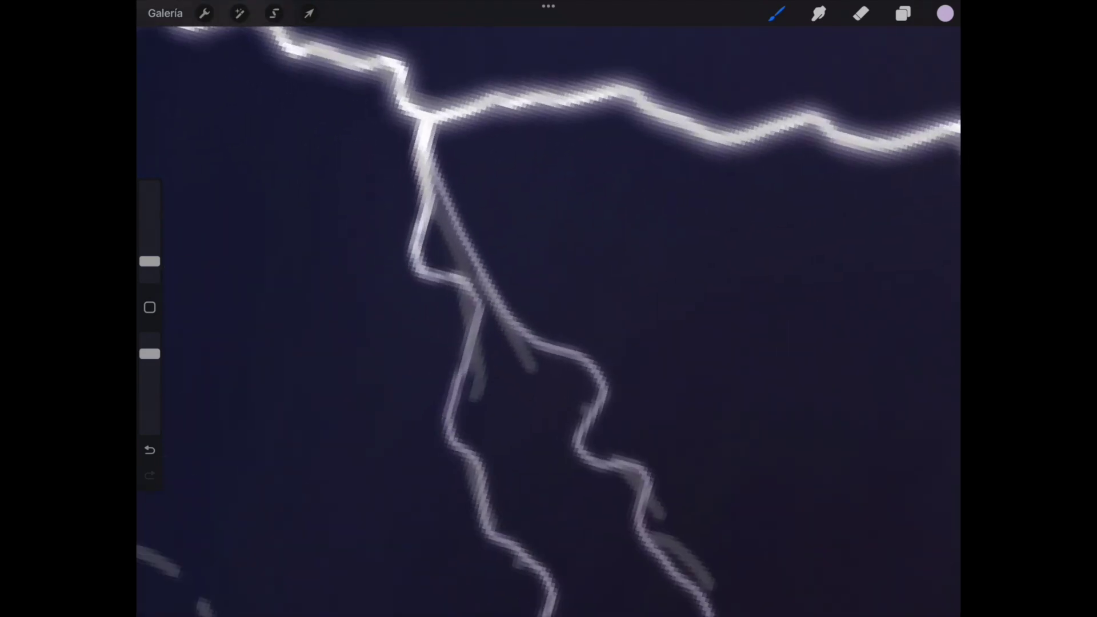
pyautogui.scroll(3, 548, 320)
pyautogui.moveTo(439, 143); pyautogui.dragTo(482, 226)
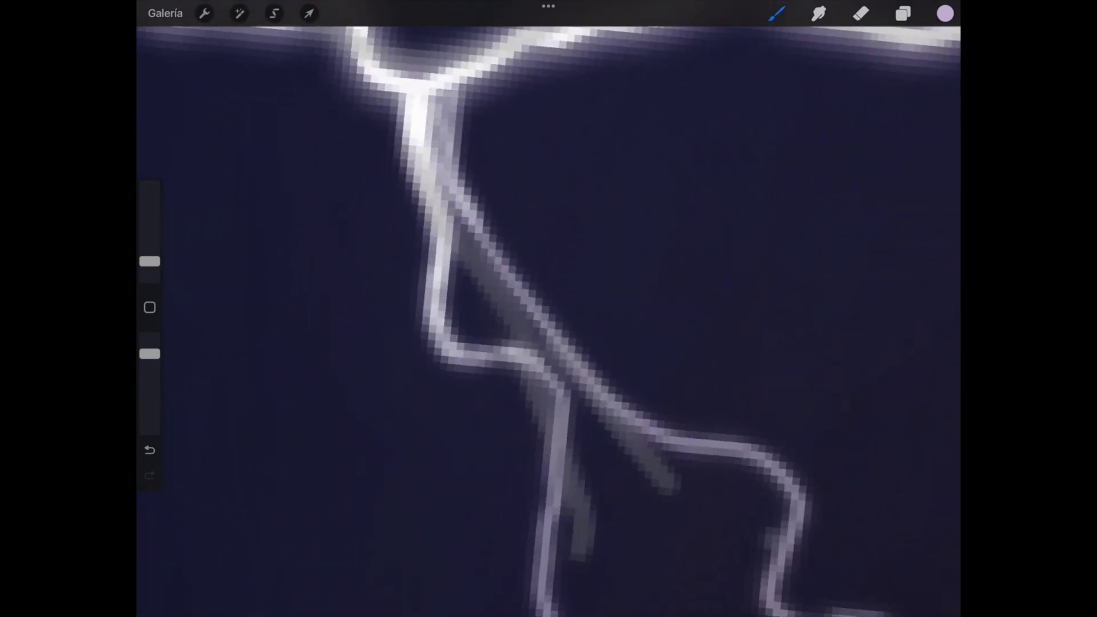
pyautogui.moveTo(437, 100); pyautogui.dragTo(548, 306)
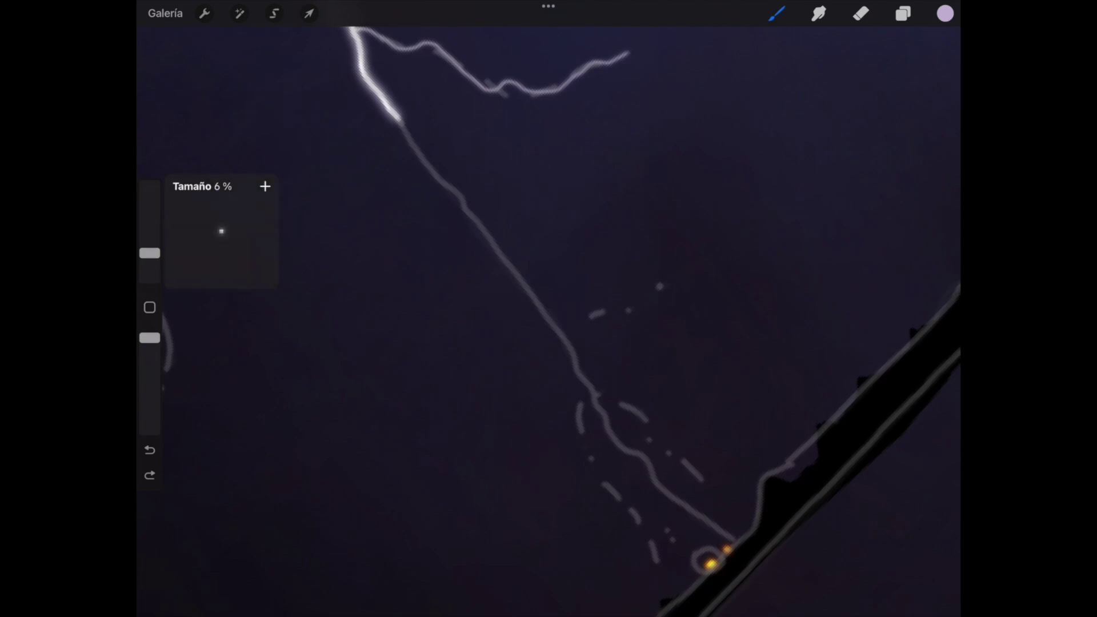
# Slightly shrink the brush and repaint the main bolt as one long bright white stroke.
pyautogui.moveTo(354, 131); pyautogui.dragTo(421, 250)
pyautogui.hotkey('ctrl', 'z')
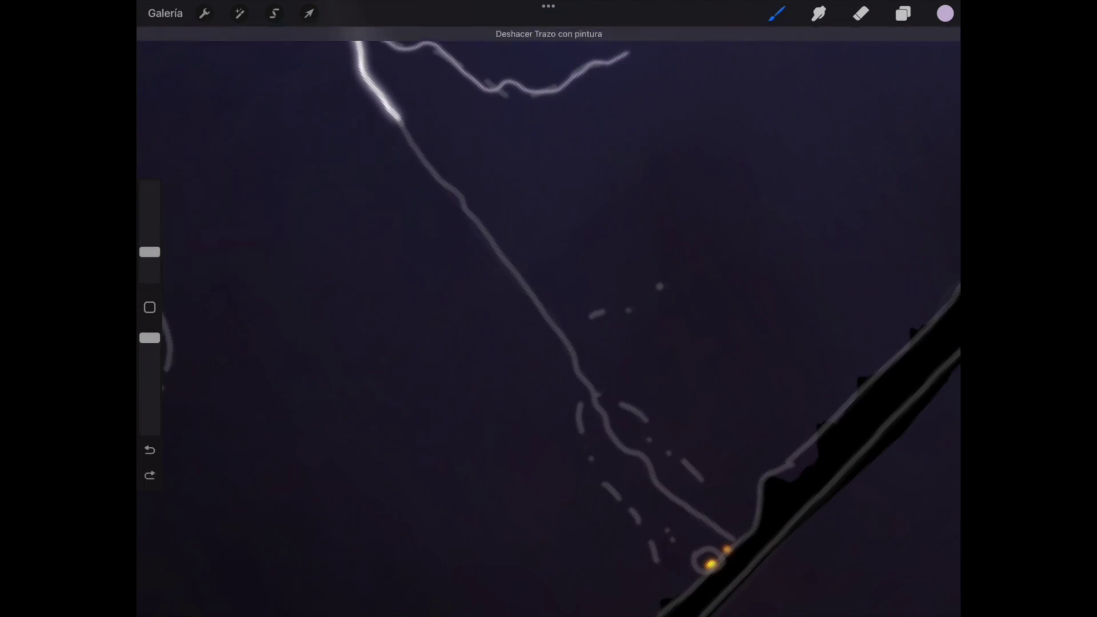
pyautogui.moveTo(389, 103); pyautogui.dragTo(426, 164)
pyautogui.hotkey('ctrl', 'z')
pyautogui.scroll(2, 549, 309)
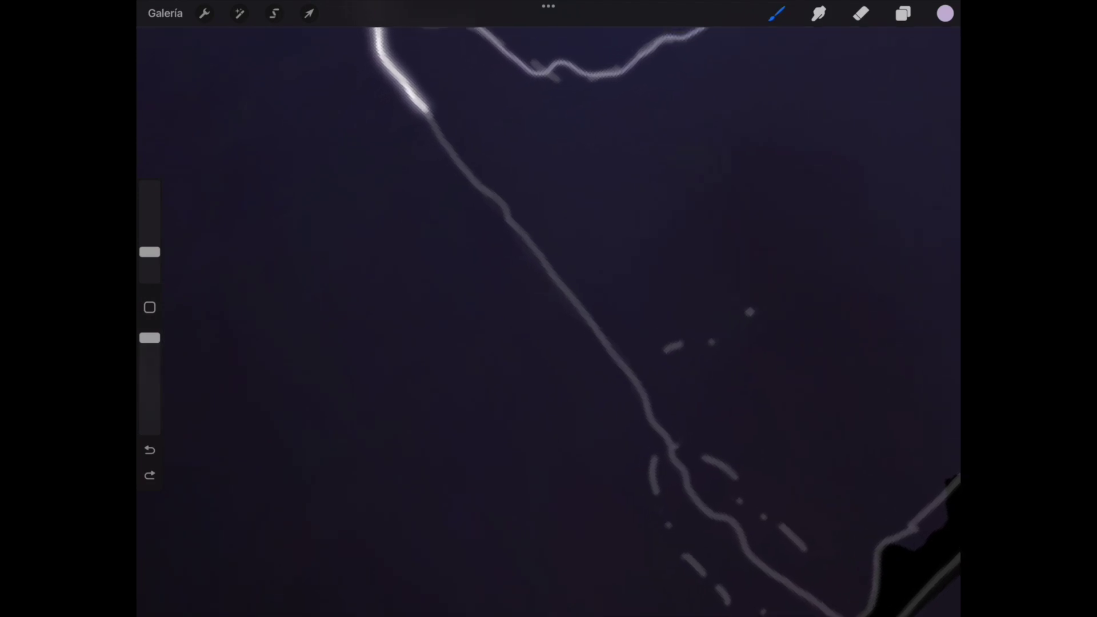
pyautogui.moveTo(150, 252); pyautogui.dragTo(149, 255)
pyautogui.moveTo(427, 111)
pyautogui.mouseDown()
pyautogui.moveTo(455, 172)
pyautogui.moveTo(499, 196)
pyautogui.moveTo(741, 544)
pyautogui.mouseUp()
pyautogui.scroll(-5, 548, 320)
pyautogui.scroll(10, 571, 366)
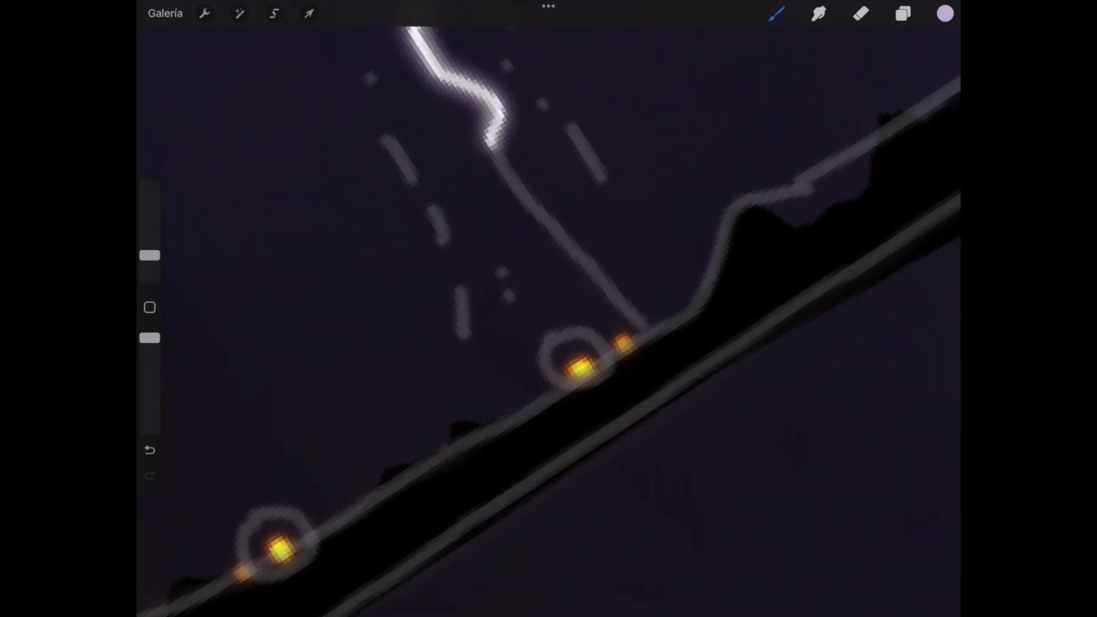
# Extend the bright bolt down past the building edge to the ground.
pyautogui.moveTo(490, 146); pyautogui.dragTo(644, 332)
pyautogui.scroll(-5, 548, 320)
pyautogui.scroll(-2, 548, 320)
pyautogui.scroll(3, 548, 320)
pyautogui.hotkey('ctrl', 'z')
pyautogui.scroll(3, 548, 320)
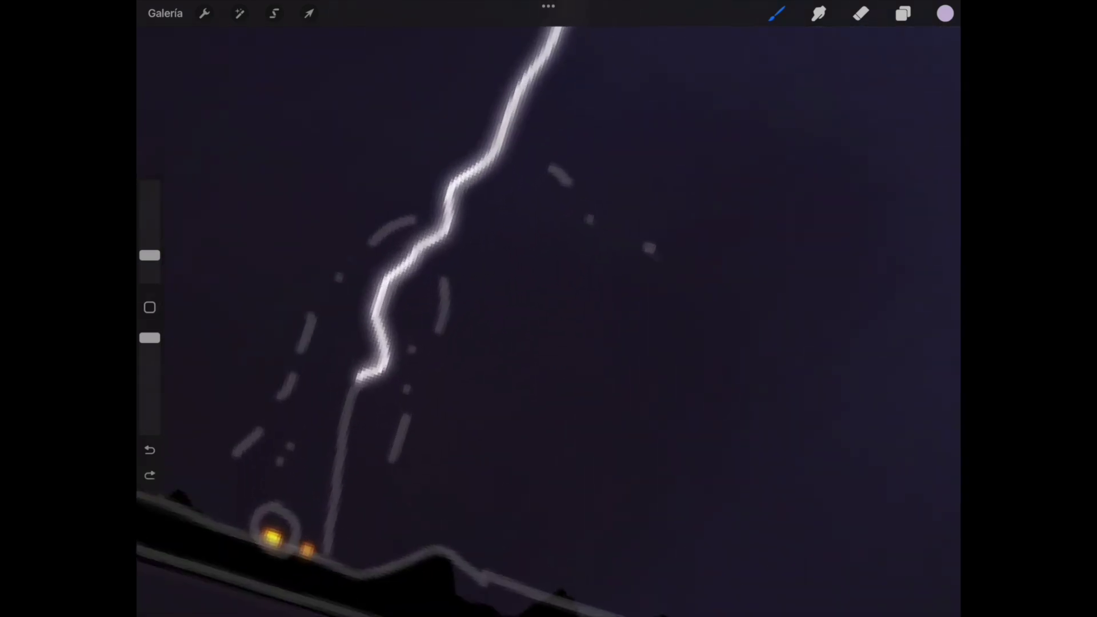
pyautogui.moveTo(443, 269); pyautogui.dragTo(466, 395)
pyautogui.scroll(3, 549, 320)
pyautogui.scroll(3, 549, 320)
pyautogui.scroll(3, 548, 320)
# At 3% size and lower opacity, add three thin faint side branches off the bolt.
pyautogui.moveTo(150, 256); pyautogui.dragTo(150, 263)
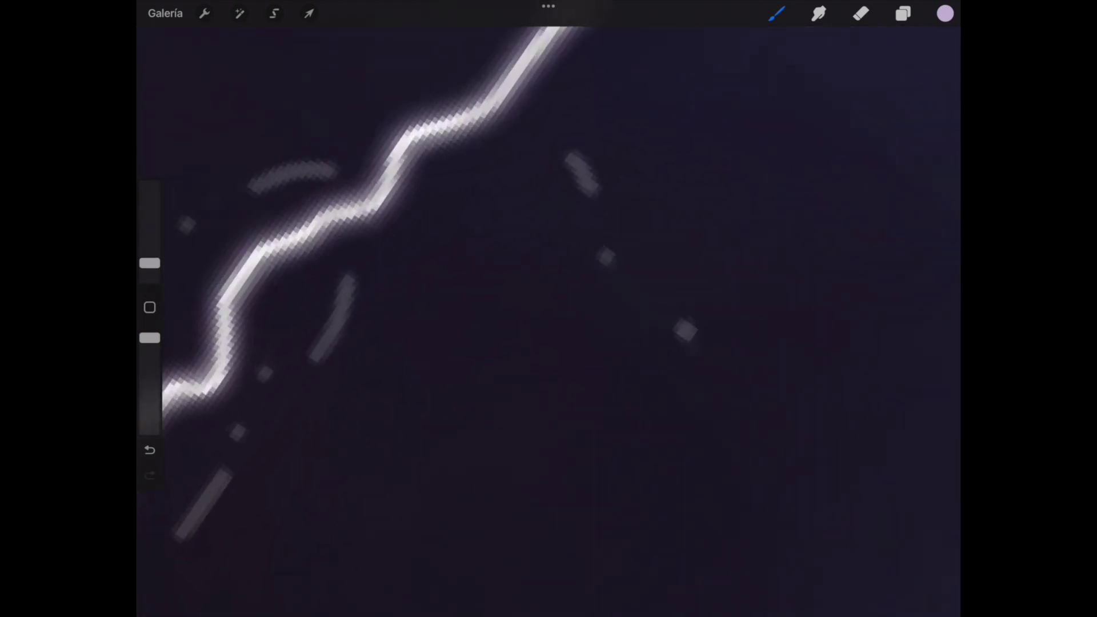
pyautogui.moveTo(150, 338); pyautogui.dragTo(150, 351)
pyautogui.moveTo(531, 57)
pyautogui.mouseDown()
pyautogui.moveTo(698, 380)
pyautogui.moveTo(712, 500)
pyautogui.moveTo(736, 542)
pyautogui.mouseUp()
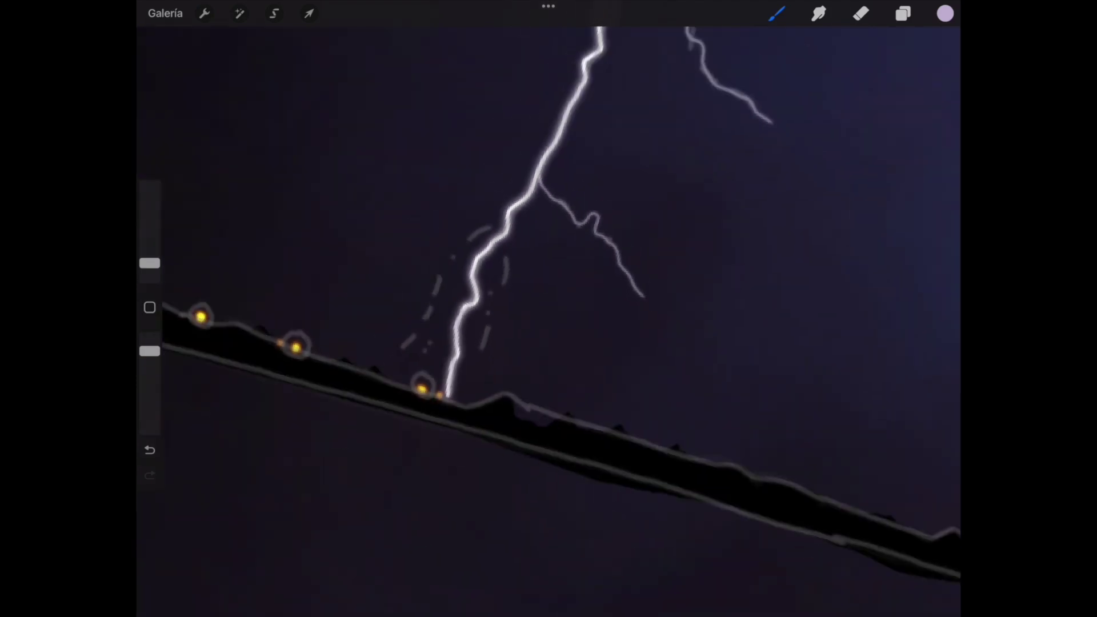
pyautogui.scroll(2, 474, 400)
pyautogui.scroll(2, 475, 400)
pyautogui.scroll(2, 475, 400)
pyautogui.scroll(3, 474, 400)
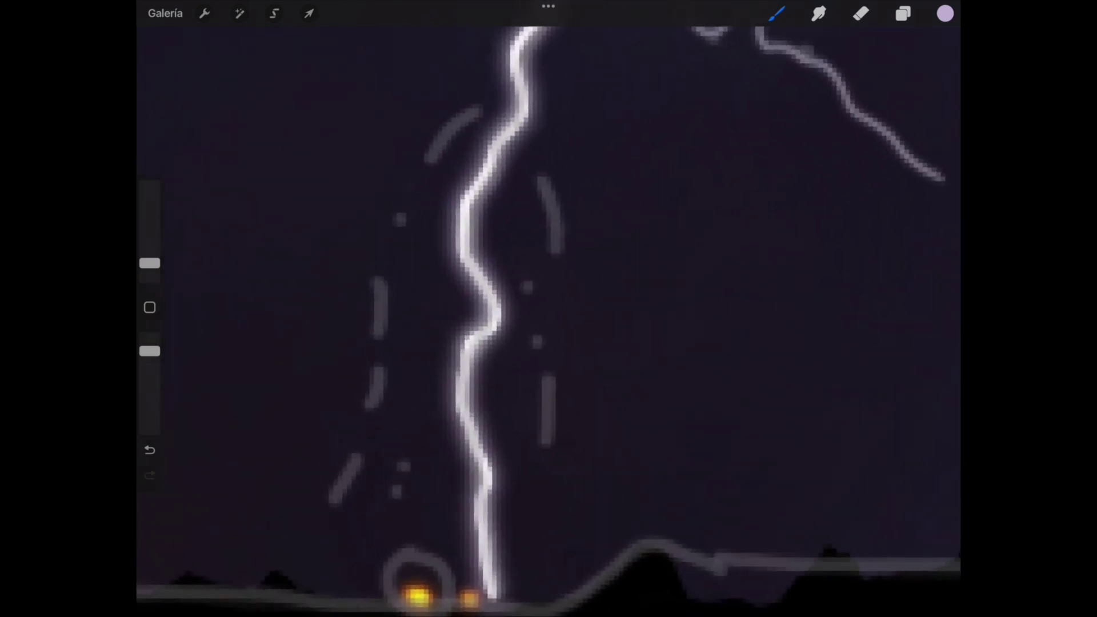
pyautogui.moveTo(530, 137)
pyautogui.mouseDown()
pyautogui.moveTo(568, 274)
pyautogui.moveTo(632, 367)
pyautogui.moveTo(691, 417)
pyautogui.mouseUp()
pyautogui.moveTo(461, 216)
pyautogui.mouseDown()
pyautogui.moveTo(506, 275)
pyautogui.moveTo(551, 405)
pyautogui.mouseUp()
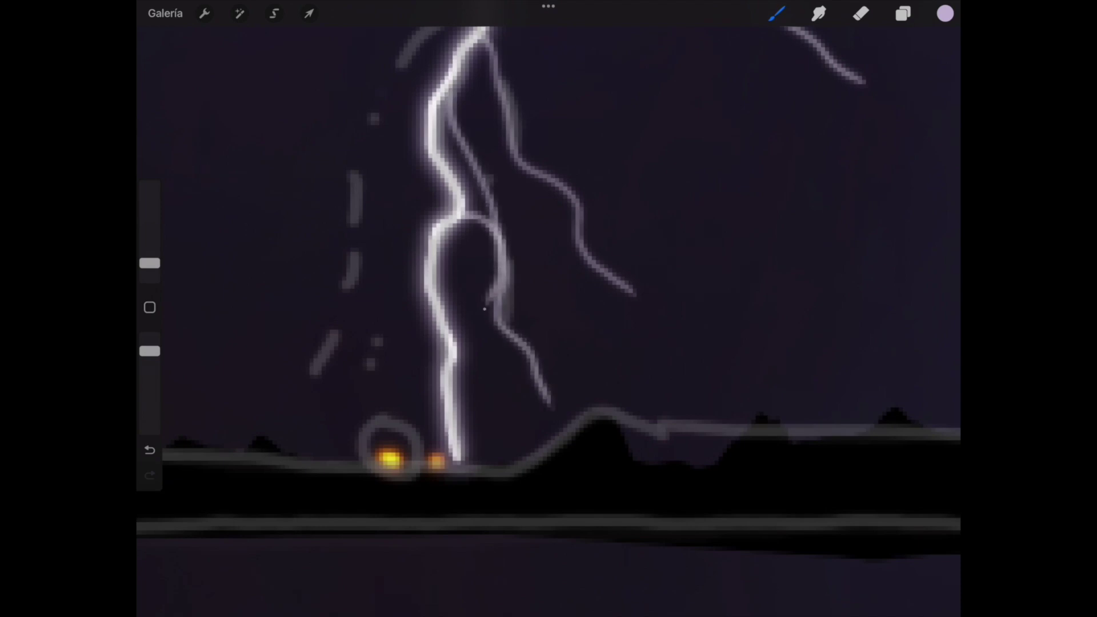
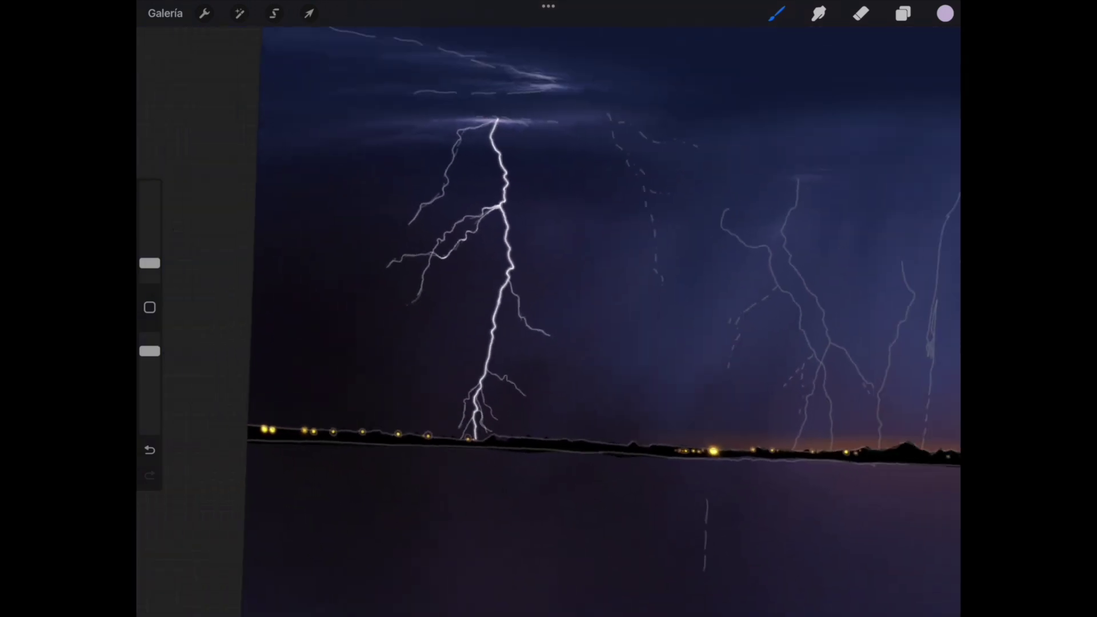
# Check Capa 6's visibility, then hide the Dibujo sketch layer to remove the dashed guides.
pyautogui.click(903, 14)
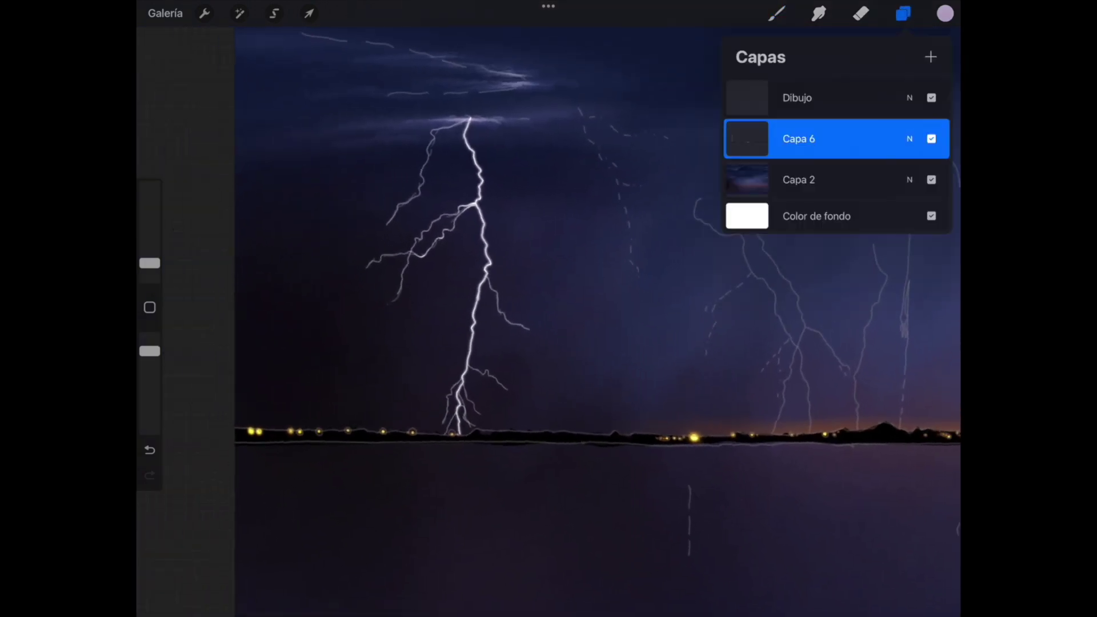
pyautogui.click(931, 139)
pyautogui.click(931, 138)
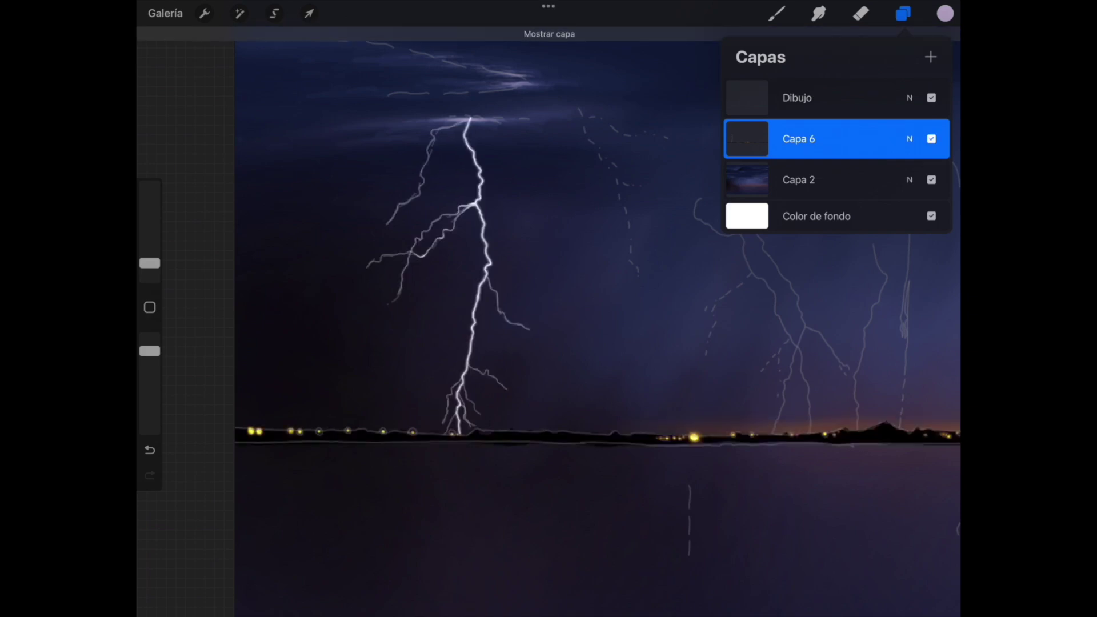
pyautogui.click(931, 98)
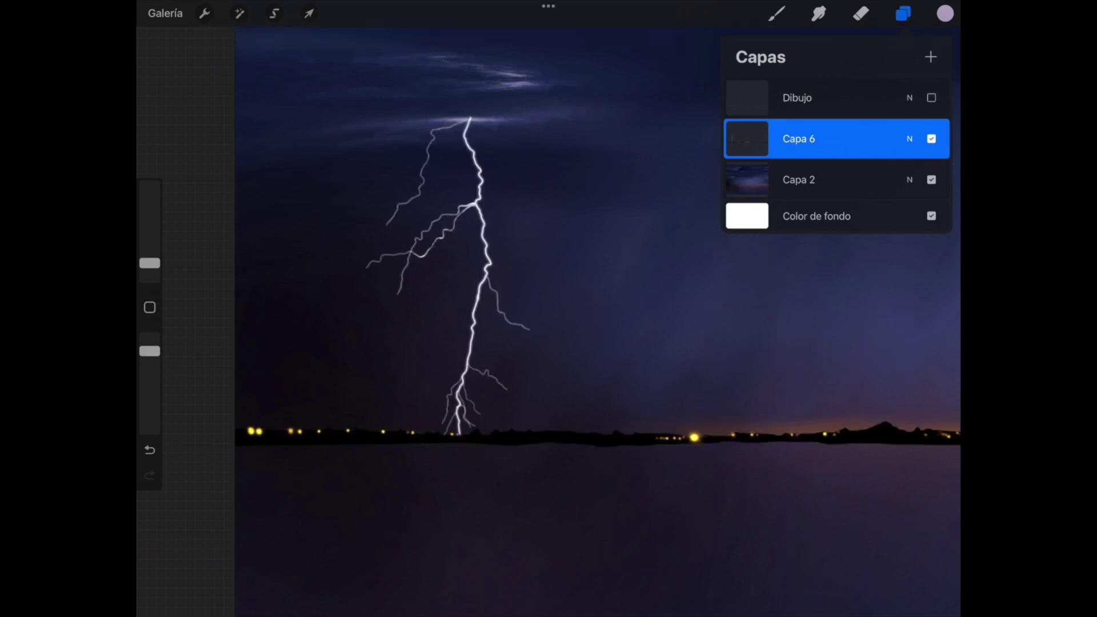
pyautogui.scroll(-2, 571, 320)
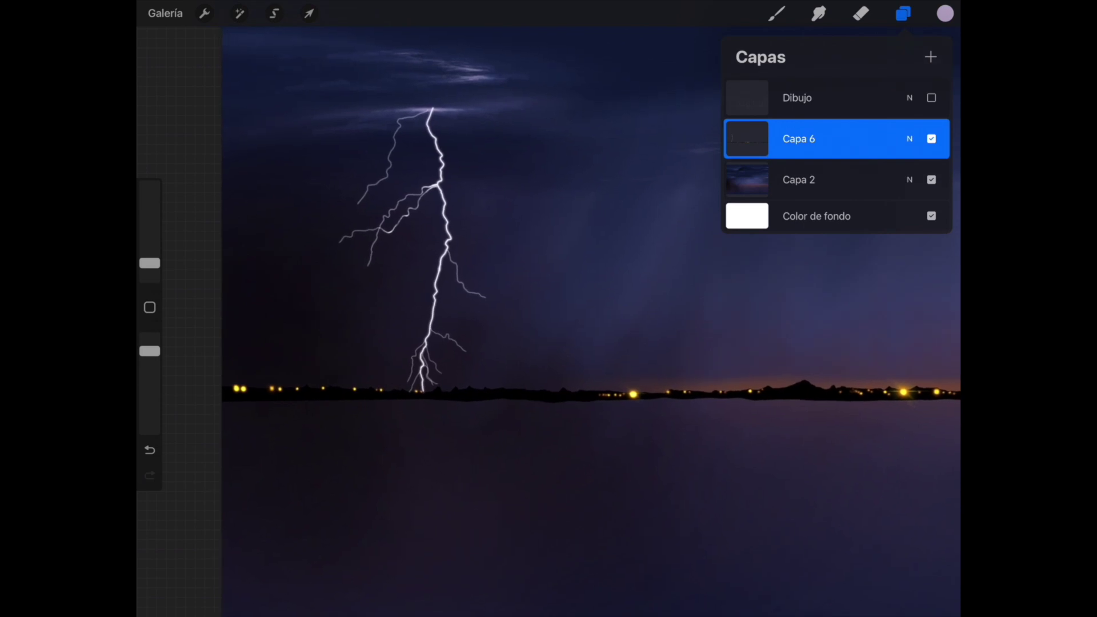
pyautogui.click(274, 13)
pyautogui.scroll(2, 572, 320)
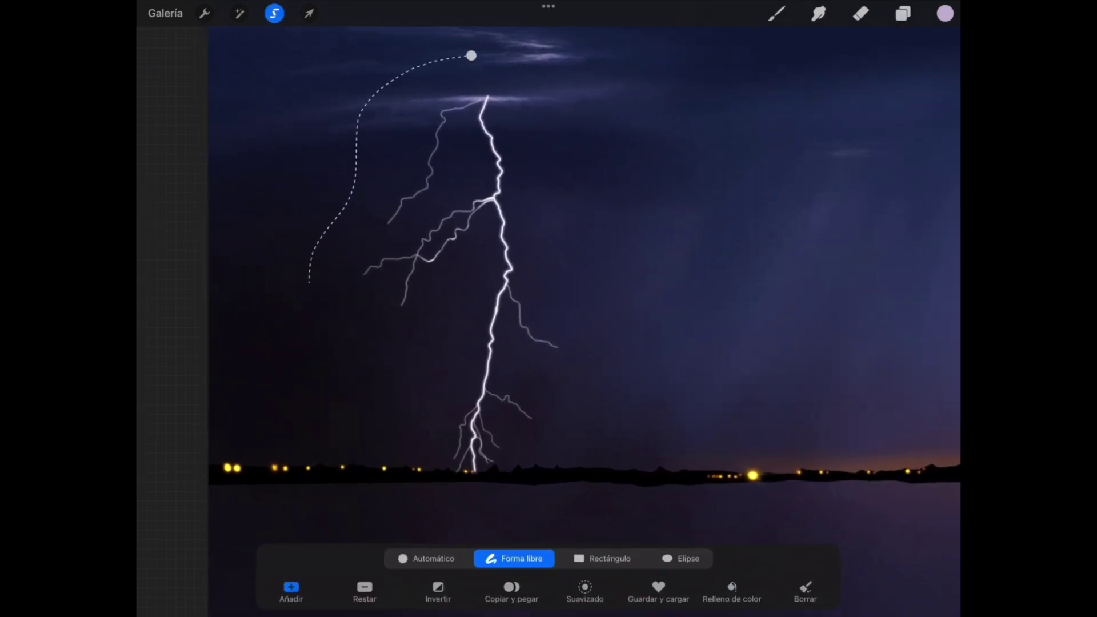
# Trace a closed freehand selection around the main lightning bolt.
pyautogui.scroll(3, 434, 492)
pyautogui.scroll(3, 434, 491)
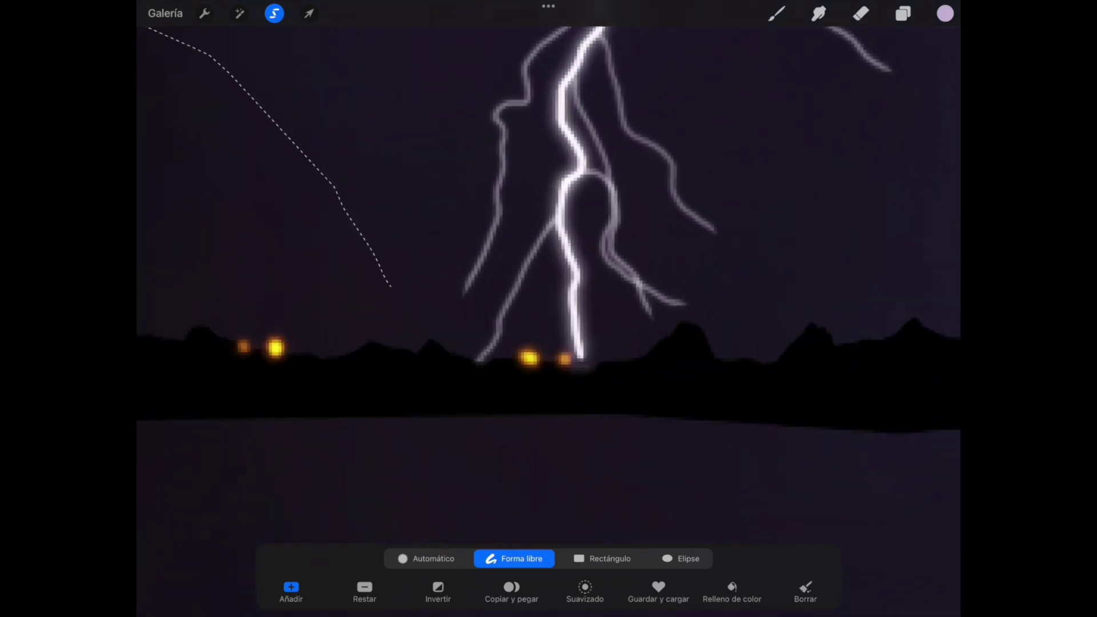
pyautogui.scroll(2, 549, 309)
pyautogui.moveTo(337, 231)
pyautogui.mouseDown()
pyautogui.moveTo(399, 333)
pyautogui.moveTo(453, 343)
pyautogui.moveTo(540, 283)
pyautogui.moveTo(643, 287)
pyautogui.moveTo(677, 343)
pyautogui.moveTo(734, 354)
pyautogui.mouseUp()
pyautogui.scroll(-3, 548, 308)
pyautogui.scroll(-3, 548, 308)
pyautogui.moveTo(514, 318); pyautogui.dragTo(686, 253)
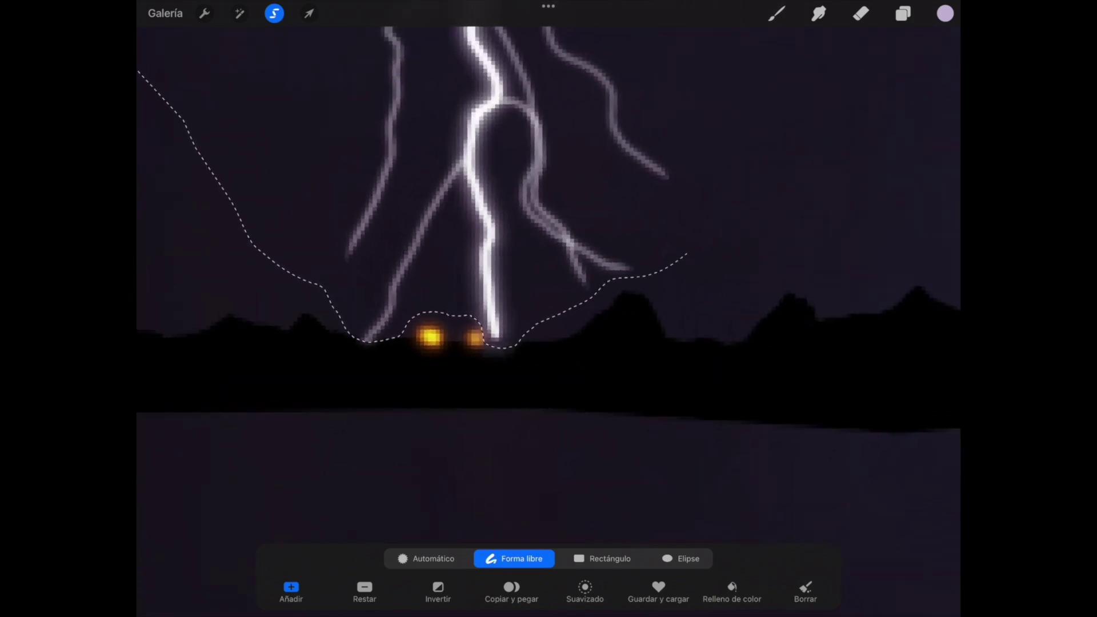
pyautogui.scroll(-2, 549, 309)
pyautogui.moveTo(631, 362); pyautogui.dragTo(783, 233)
pyautogui.scroll(-3, 549, 308)
pyautogui.moveTo(624, 380); pyautogui.dragTo(637, 122)
pyautogui.scroll(-3, 548, 308)
pyautogui.moveTo(632, 342); pyautogui.dragTo(521, 215)
pyautogui.click(522, 215)
# Copy and paste the selected bolt onto a new layer and view it in Layers.
pyautogui.scroll(3, 549, 308)
pyautogui.scroll(-3, 549, 309)
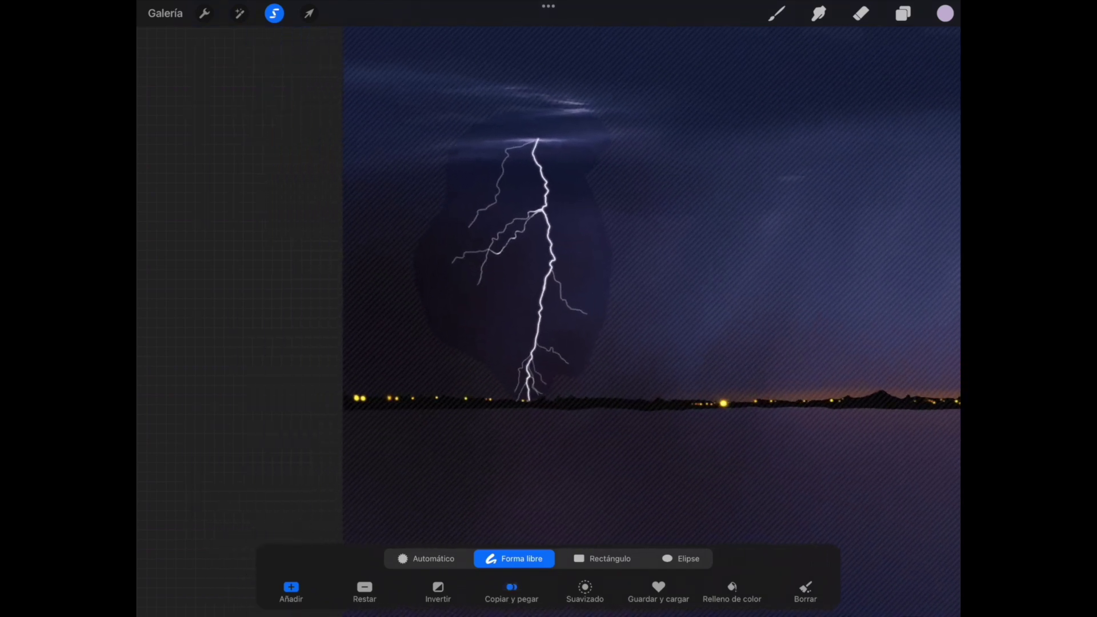
pyautogui.click(512, 591)
pyautogui.click(903, 13)
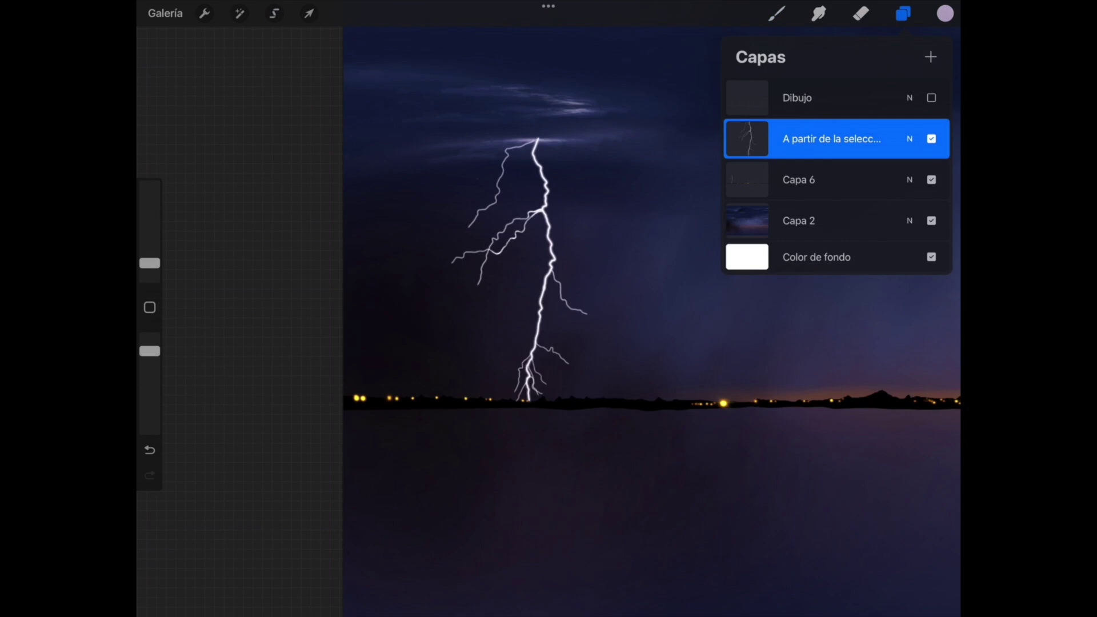
# Select Capa 6, hide the copied bolt layer, and set the Eraser to 12%.
pyautogui.click(931, 139)
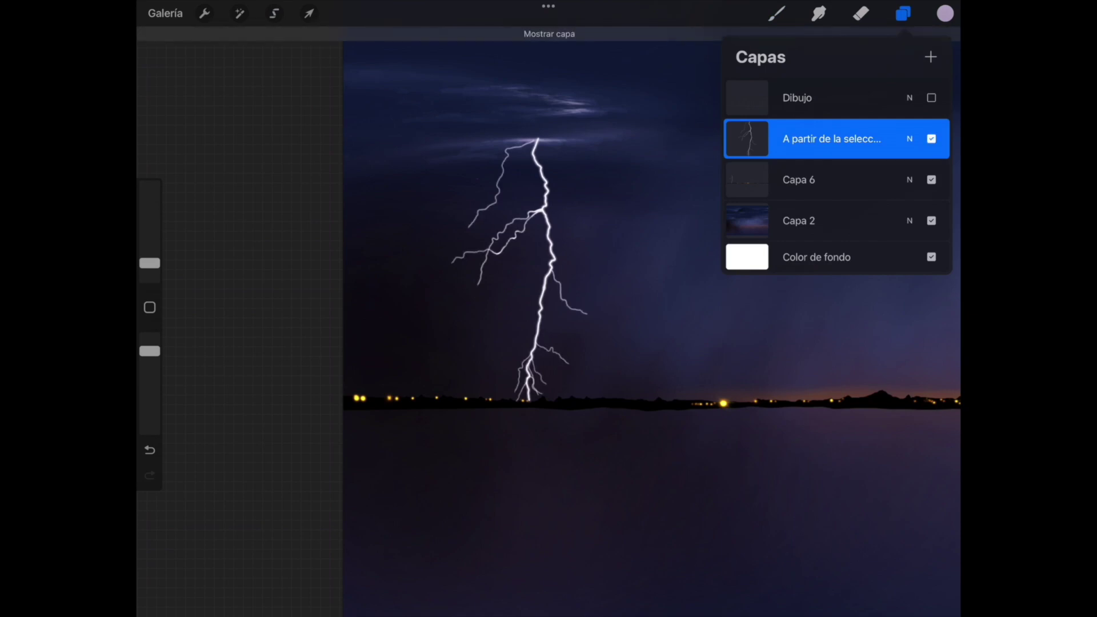
pyautogui.click(823, 180)
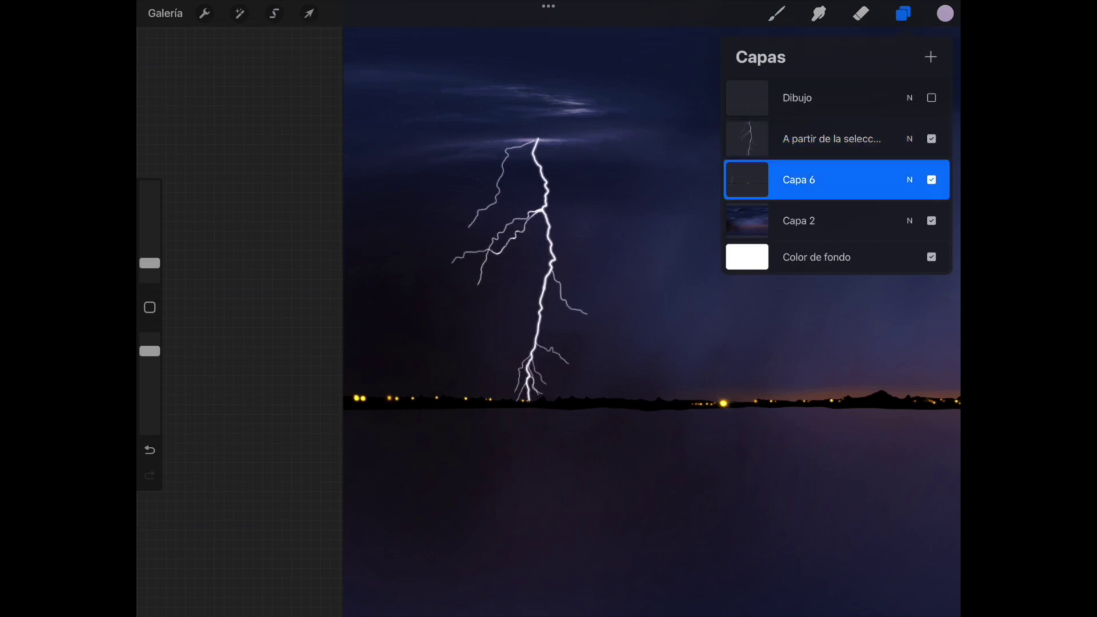
pyautogui.click(861, 13)
pyautogui.click(903, 13)
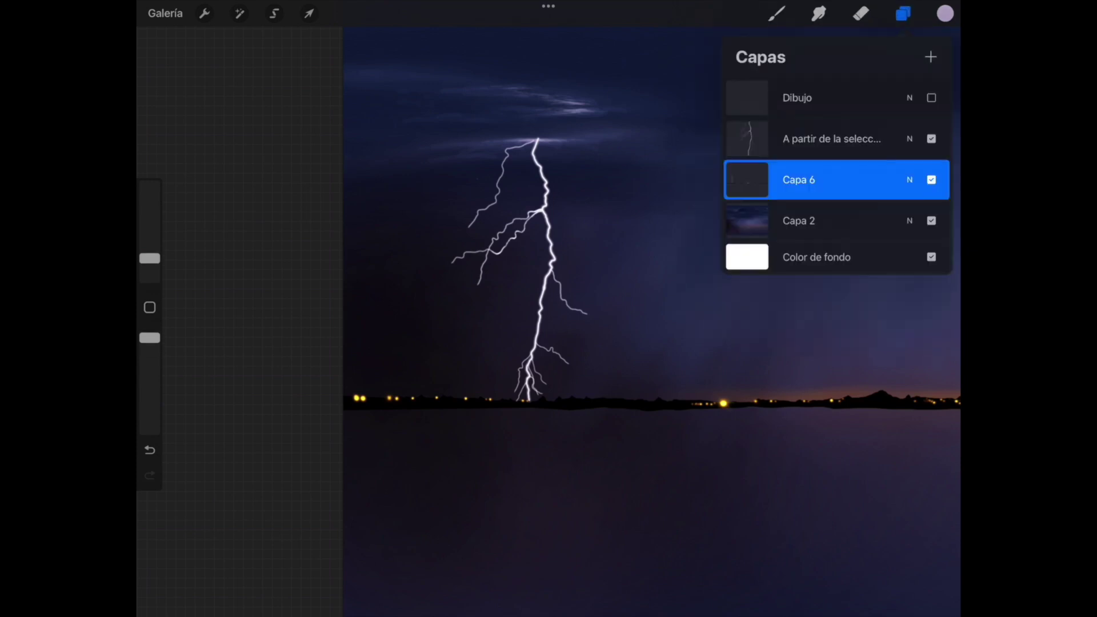
pyautogui.click(931, 139)
pyautogui.click(903, 13)
pyautogui.moveTo(150, 259); pyautogui.dragTo(149, 245)
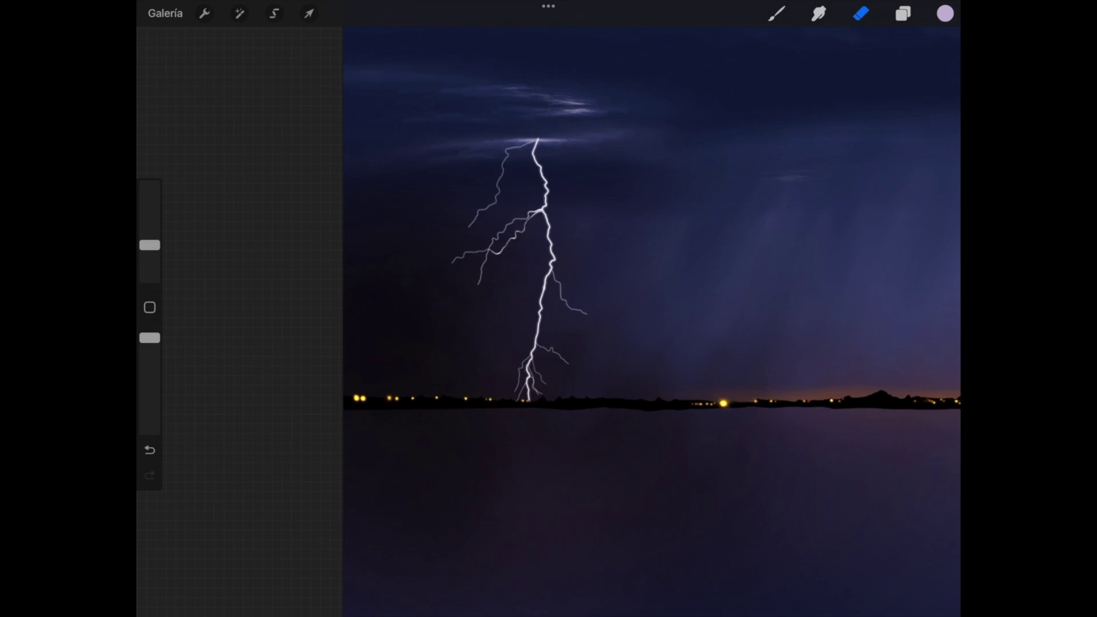
# Erase the top and upper-left branches of the original bolt, rotating the canvas.
pyautogui.moveTo(503, 171)
pyautogui.mouseDown()
pyautogui.moveTo(515, 183)
pyautogui.moveTo(485, 297)
pyautogui.mouseUp()
pyautogui.moveTo(545, 234); pyautogui.dragTo(552, 280)
pyautogui.moveTo(685, 343); pyautogui.dragTo(657, 286)
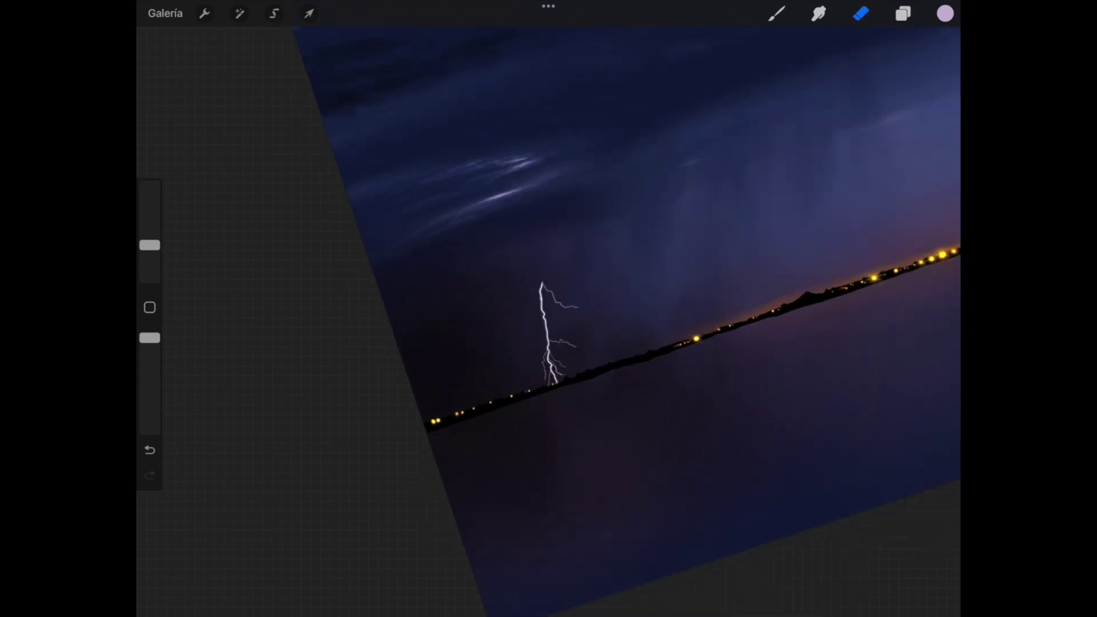
pyautogui.moveTo(686, 343); pyautogui.dragTo(628, 285)
pyautogui.click(516, 294)
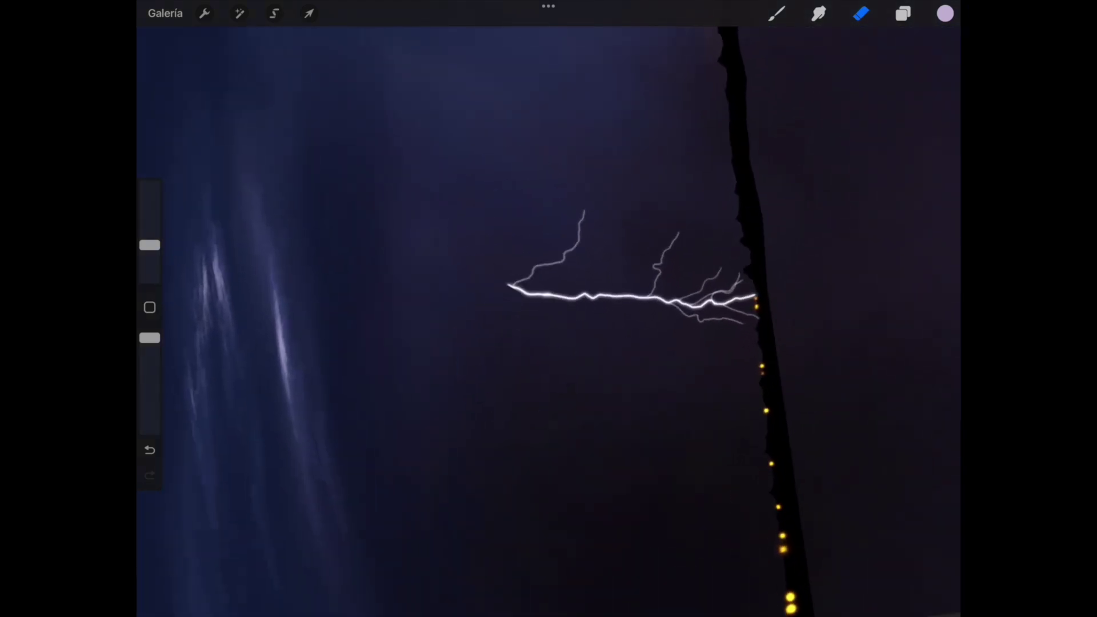
pyautogui.scroll(5, 559, 283)
# With the Eraser at 3%, erase the bolt's left section and remaining branches near the cliff.
pyautogui.moveTo(150, 245); pyautogui.dragTo(150, 260)
pyautogui.moveTo(449, 292)
pyautogui.mouseDown()
pyautogui.moveTo(503, 300)
pyautogui.moveTo(509, 208)
pyautogui.moveTo(587, 169)
pyautogui.moveTo(628, 297)
pyautogui.mouseUp()
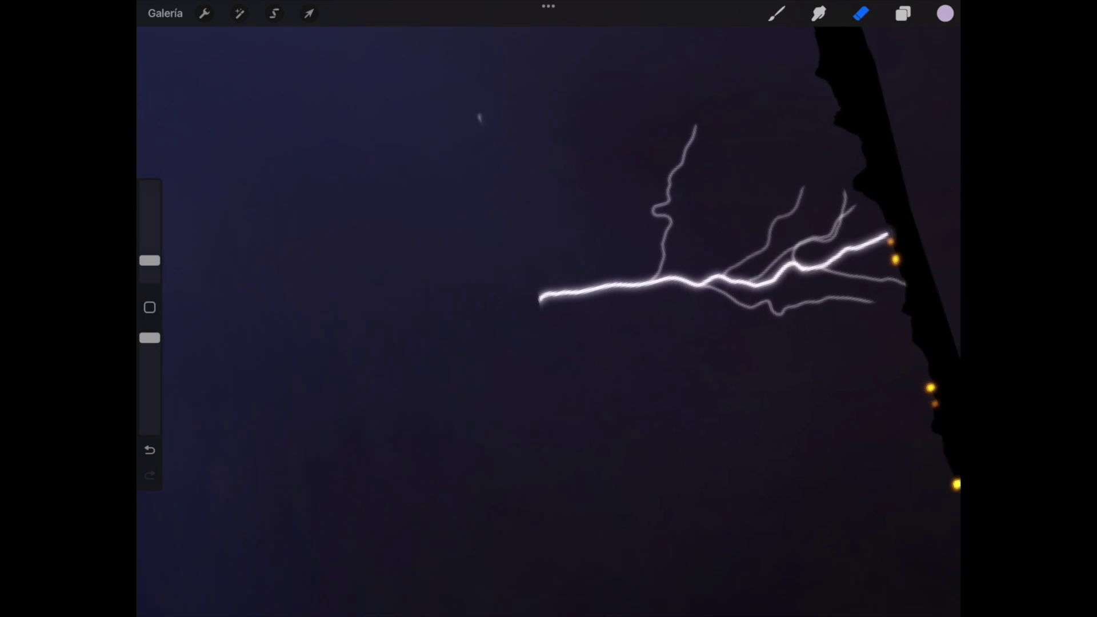
pyautogui.moveTo(743, 286); pyautogui.dragTo(571, 285)
pyautogui.moveTo(429, 220); pyautogui.dragTo(514, 329)
pyautogui.moveTo(620, 132); pyautogui.dragTo(662, 294)
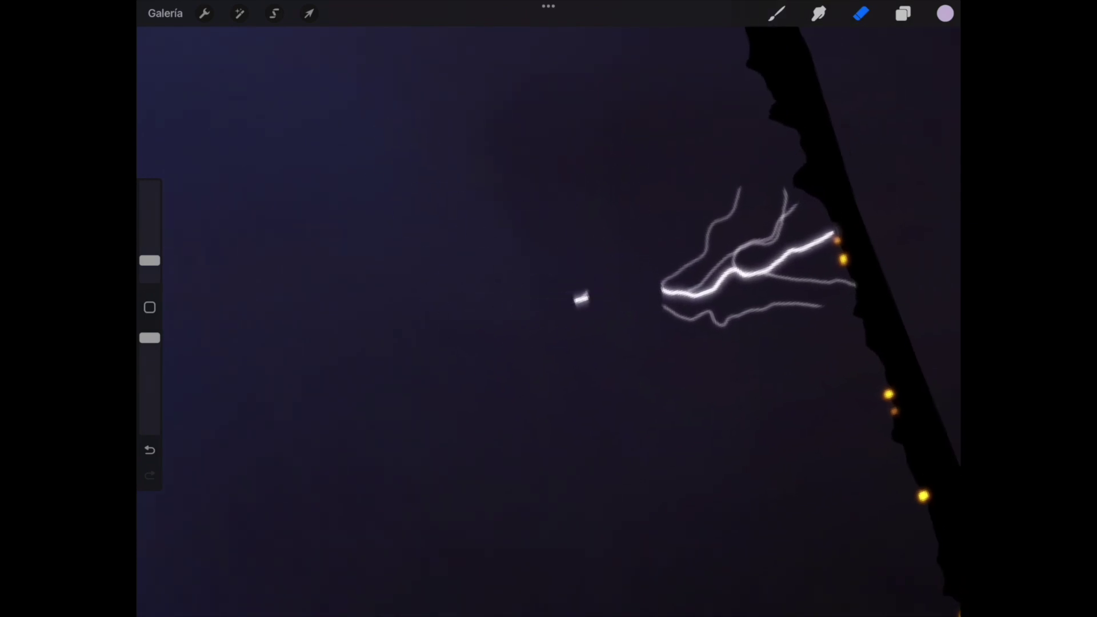
pyautogui.moveTo(743, 285); pyautogui.dragTo(605, 212)
pyautogui.moveTo(446, 257); pyautogui.dragTo(531, 320)
pyautogui.moveTo(509, 114); pyautogui.dragTo(566, 251)
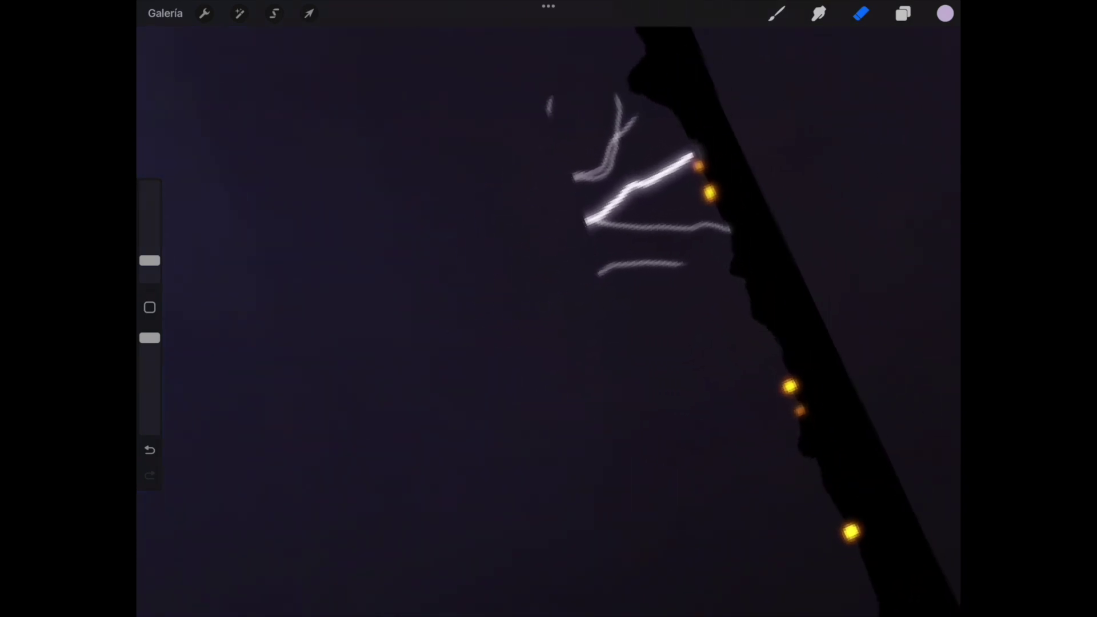
pyautogui.moveTo(572, 171); pyautogui.dragTo(606, 229)
pyautogui.moveTo(617, 97); pyautogui.dragTo(623, 200)
pyautogui.moveTo(743, 286); pyautogui.dragTo(618, 360)
# With the Eraser at 2%, erase the lower grey strokes and last bolt remnants.
pyautogui.moveTo(149, 260); pyautogui.dragTo(150, 270)
pyautogui.moveTo(486, 363); pyautogui.dragTo(516, 266)
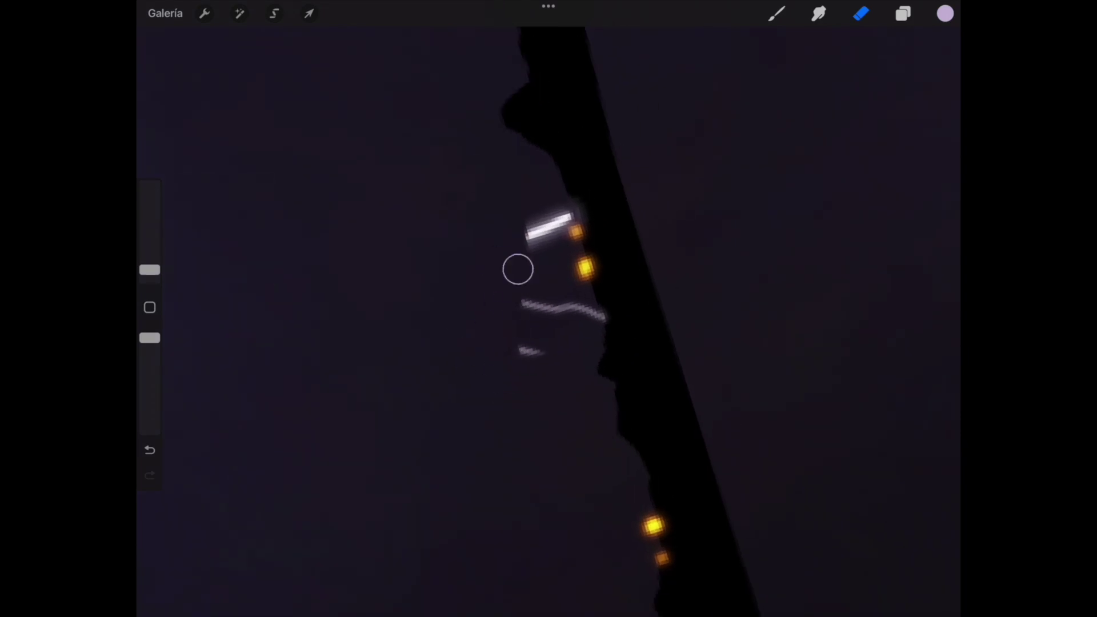
pyautogui.moveTo(525, 228); pyautogui.dragTo(563, 309)
pyautogui.scroll(3, 571, 286)
pyautogui.moveTo(548, 188)
pyautogui.mouseDown()
pyautogui.moveTo(527, 211)
pyautogui.moveTo(543, 196)
pyautogui.moveTo(554, 316)
pyautogui.moveTo(615, 374)
pyautogui.mouseUp()
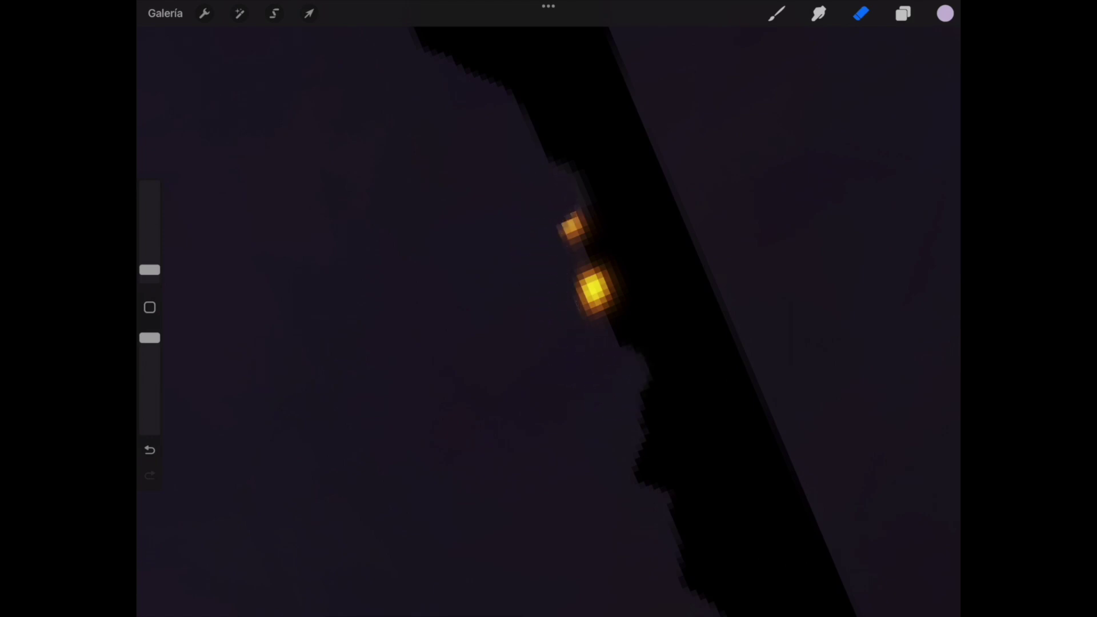
# Inspect the area near the town lights and show the copied bolt layer again.
pyautogui.moveTo(594, 292); pyautogui.dragTo(560, 263)
pyautogui.scroll(-3, 558, 328)
pyautogui.scroll(-5, 558, 329)
pyautogui.scroll(-5, 558, 329)
pyautogui.scroll(-2, 548, 309)
pyautogui.scroll(5, 548, 309)
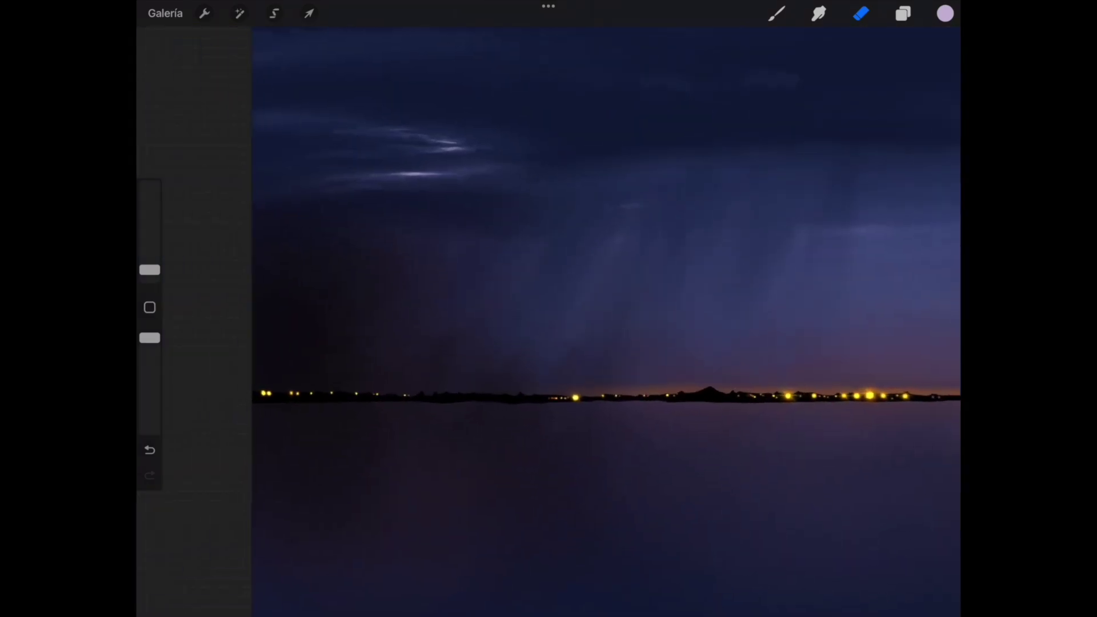
pyautogui.click(903, 14)
pyautogui.hotkey('ctrl', 'z')
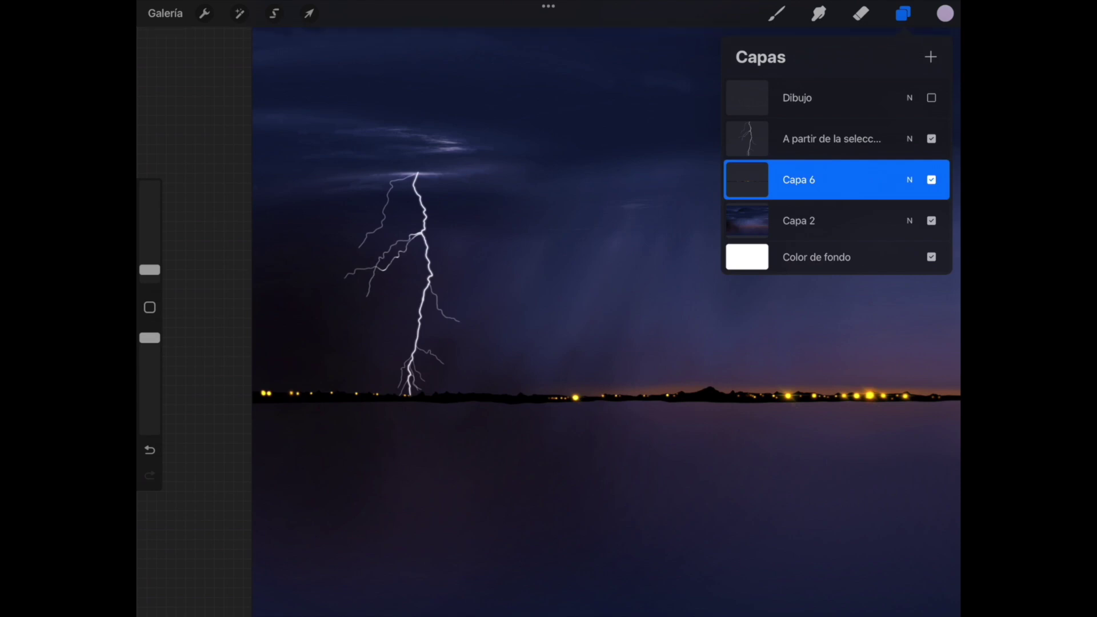
# Select the copied bolt layer and switch to the Eraser.
pyautogui.click(832, 139)
pyautogui.click(860, 13)
pyautogui.scroll(3, 548, 309)
pyautogui.scroll(2, 548, 308)
pyautogui.scroll(-1, 548, 309)
pyautogui.scroll(-1, 548, 308)
pyautogui.scroll(-2, 548, 309)
pyautogui.scroll(-1, 549, 308)
pyautogui.scroll(1, 548, 308)
pyautogui.scroll(1, 548, 309)
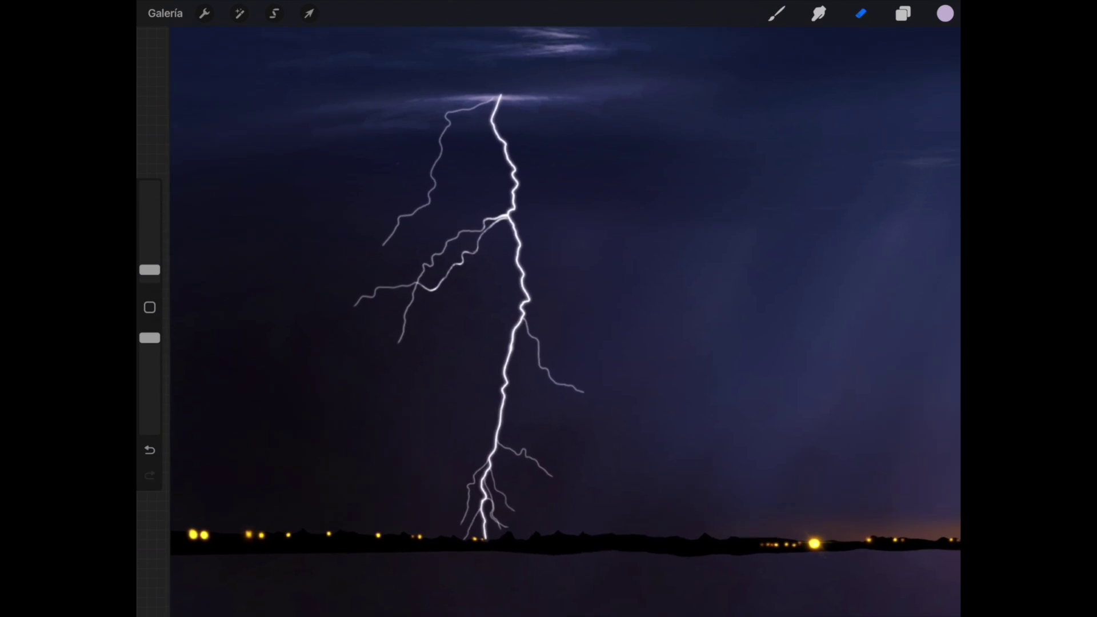
# Pick a different eraser brush and set its size to 4%.
pyautogui.click(860, 13)
pyautogui.click(832, 245)
pyautogui.moveTo(150, 269); pyautogui.dragTo(149, 257)
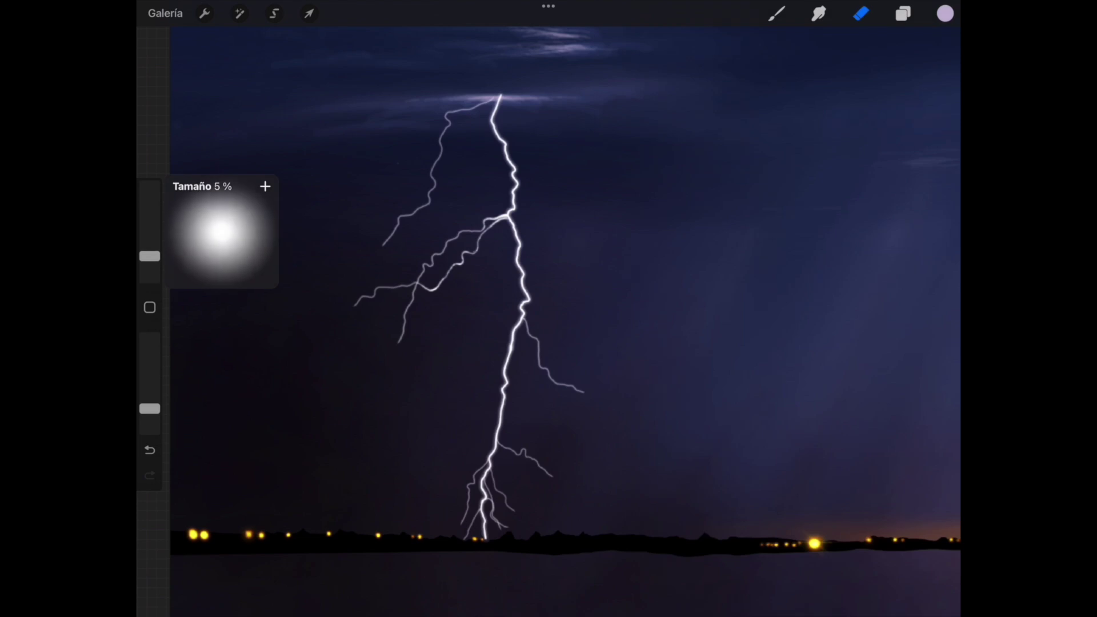
pyautogui.scroll(3, 548, 308)
pyautogui.scroll(2, 549, 308)
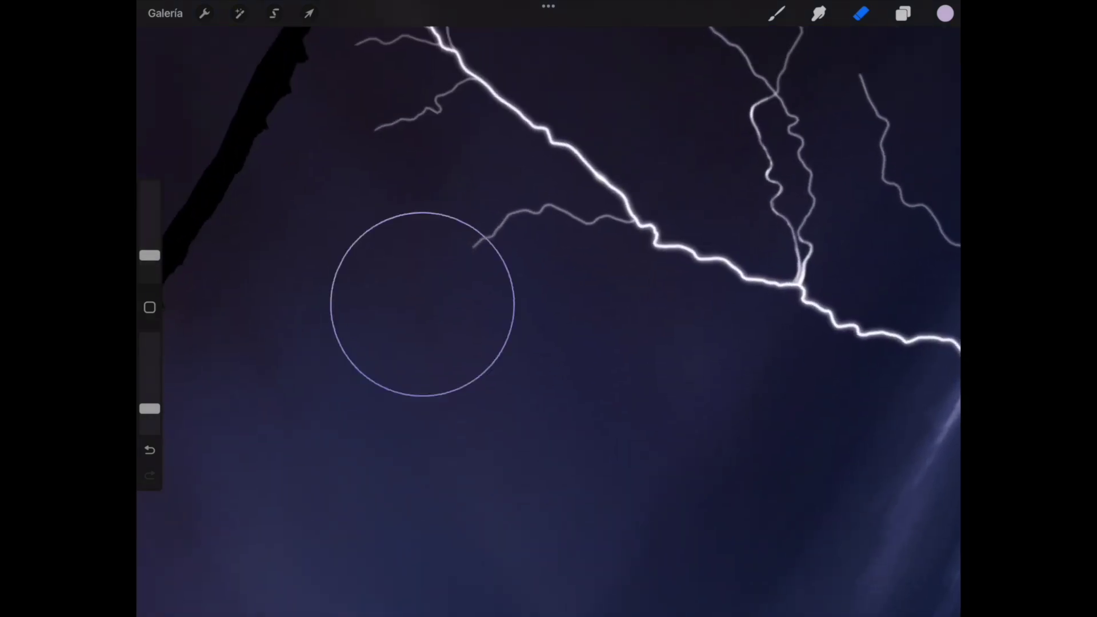
pyautogui.moveTo(150, 256); pyautogui.dragTo(150, 260)
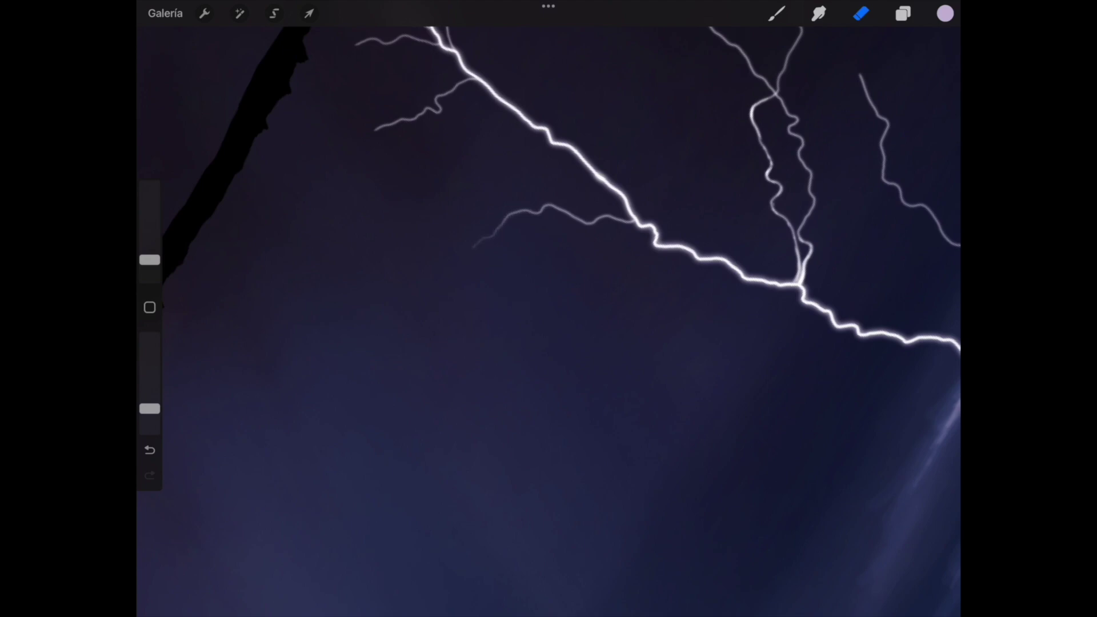
pyautogui.scroll(-2, 548, 309)
pyautogui.scroll(3, 549, 309)
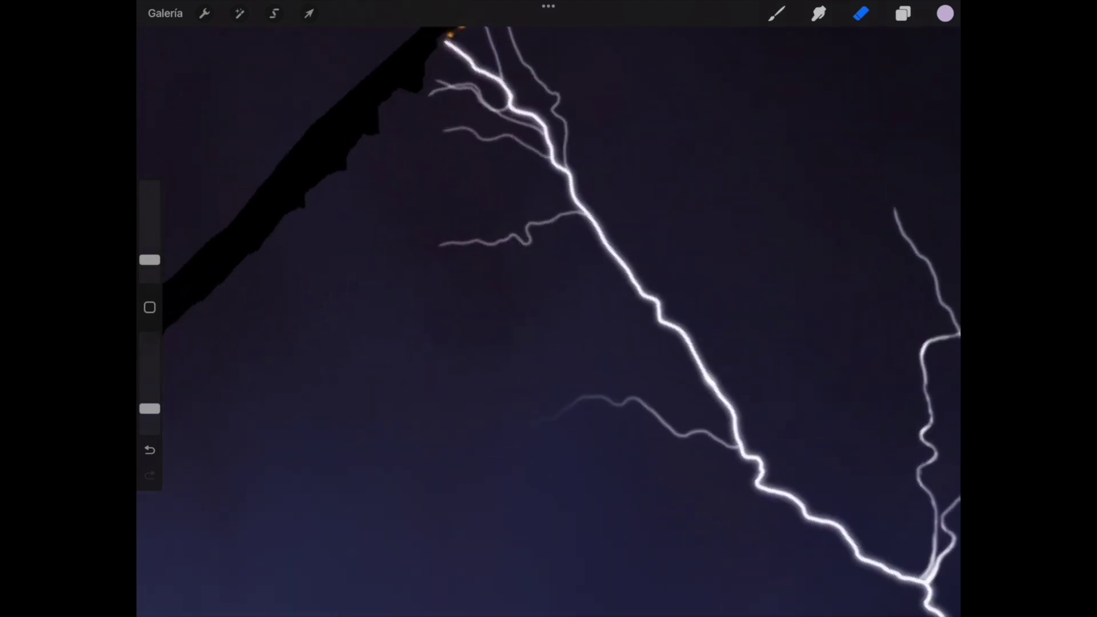
# Zoom into the upper branches and erase the faint stray branch tip.
pyautogui.moveTo(423, 140); pyautogui.dragTo(444, 165)
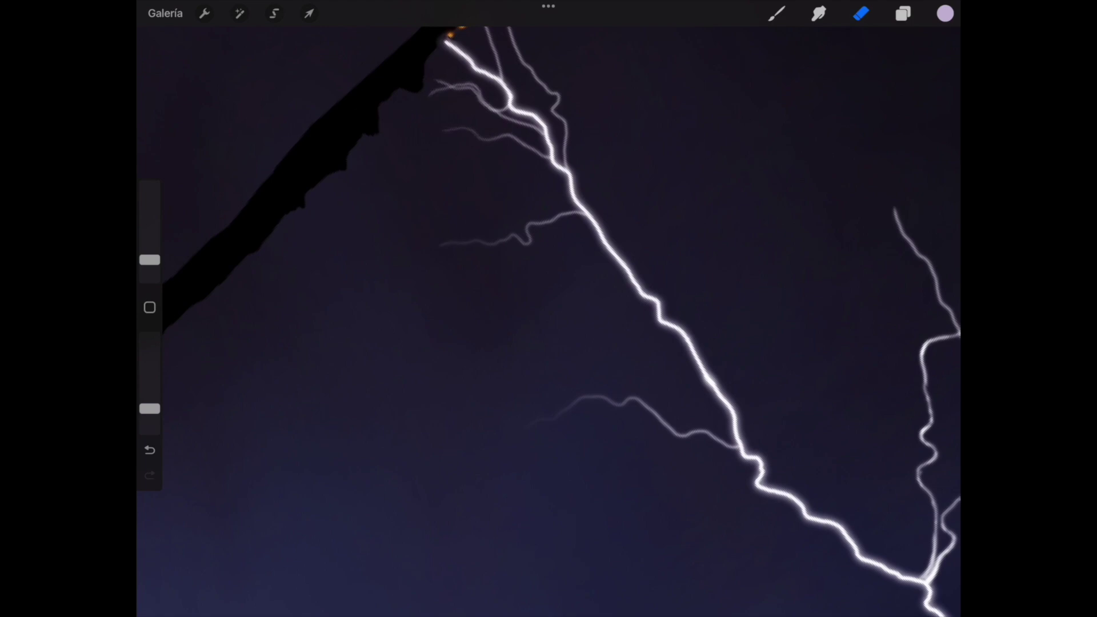
pyautogui.scroll(-3, 548, 309)
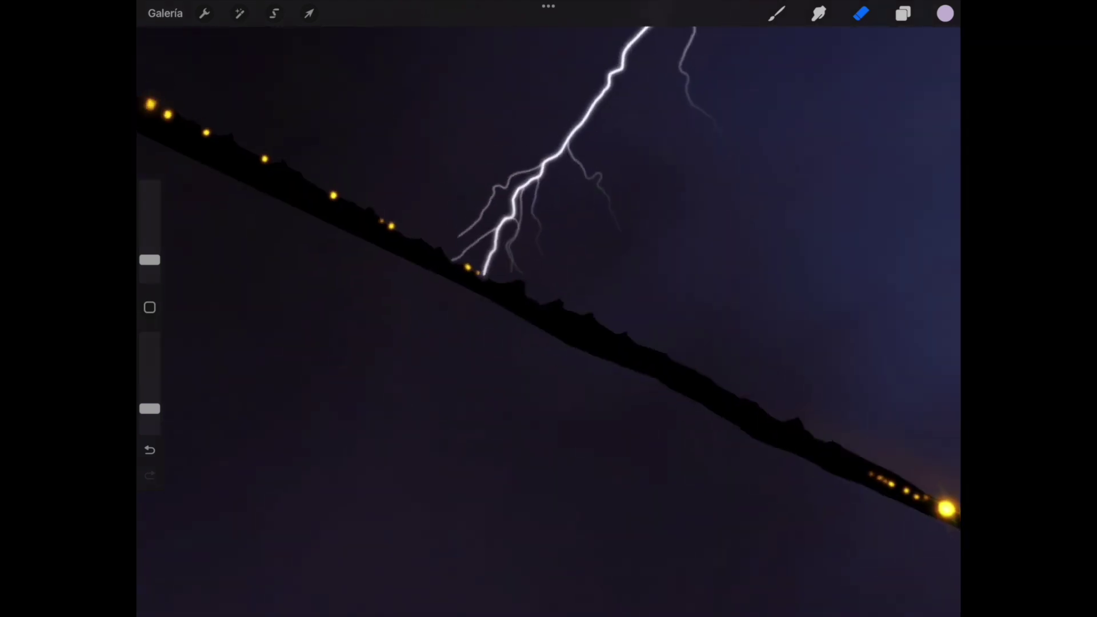
pyautogui.scroll(3, 549, 309)
pyautogui.click(506, 304)
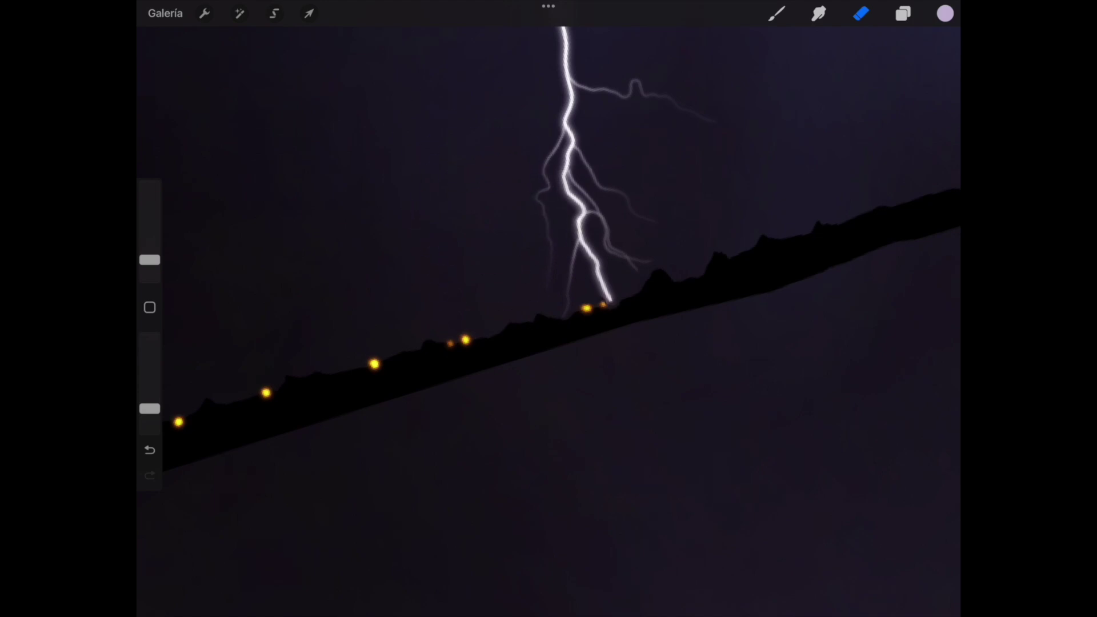
pyautogui.scroll(3, 548, 308)
pyautogui.moveTo(441, 282); pyautogui.dragTo(449, 279)
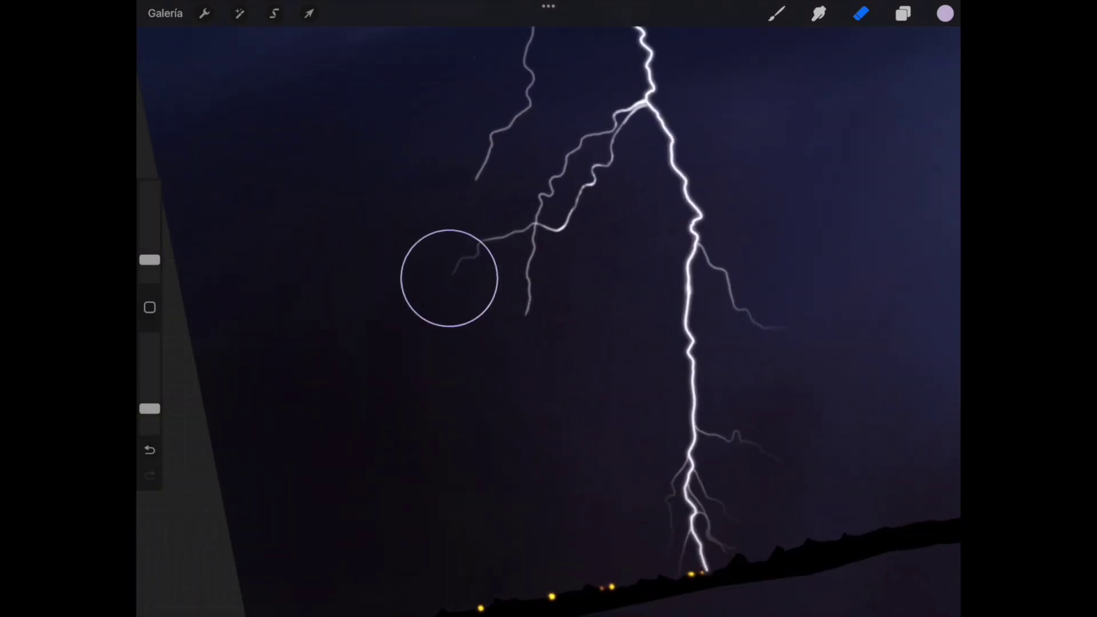
pyautogui.click(431, 289)
pyautogui.click(490, 256)
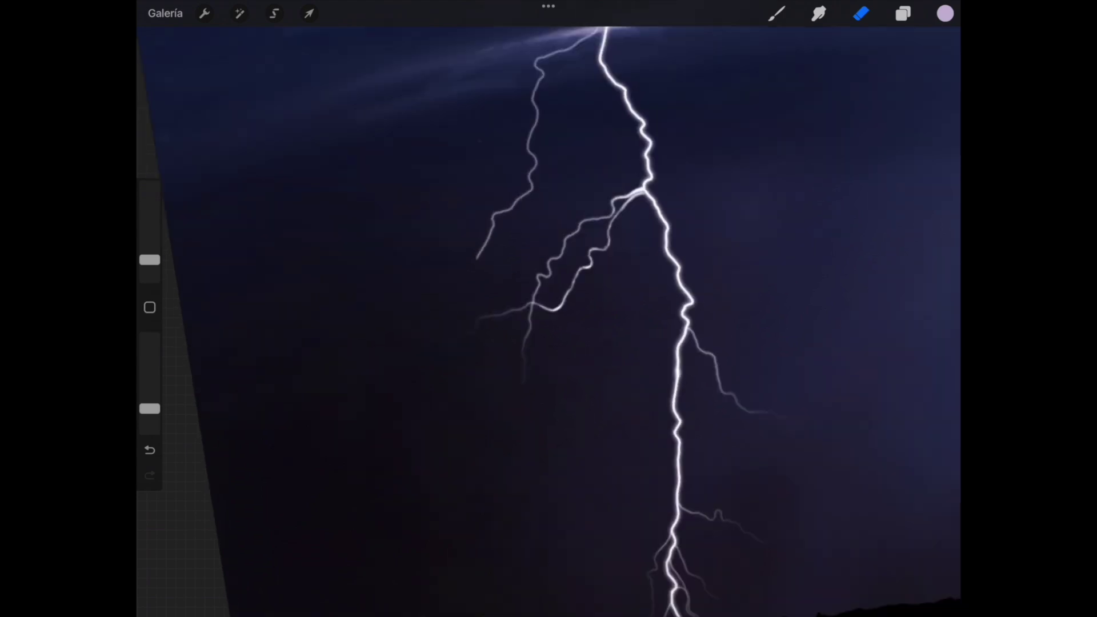
# Inspect the cleaned bolt and make the eraser smaller.
pyautogui.scroll(3, 548, 308)
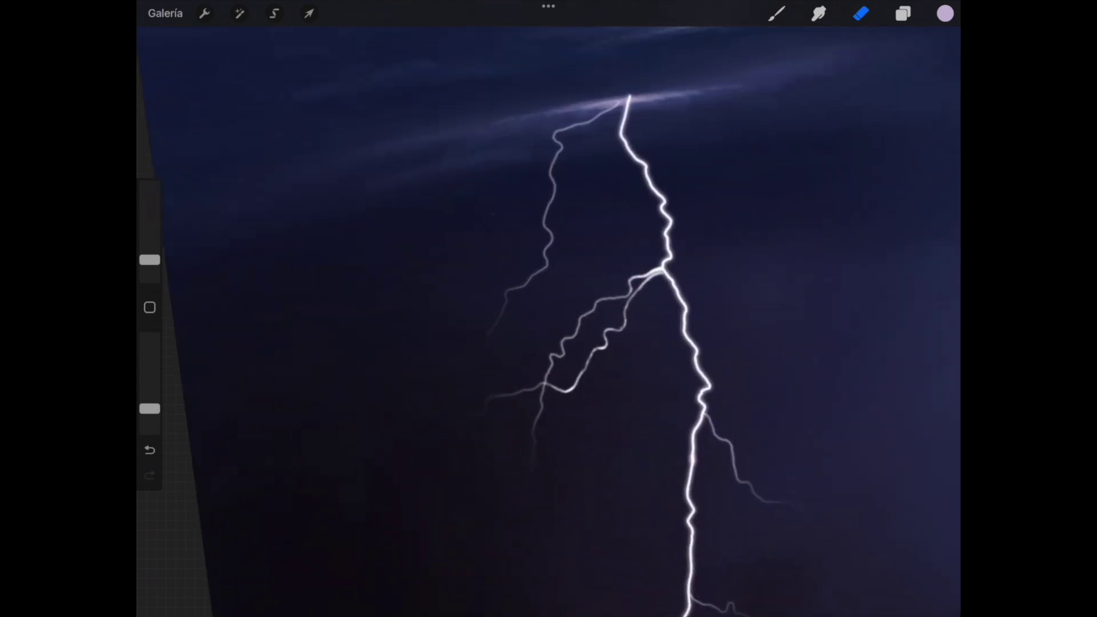
pyautogui.scroll(-3, 548, 308)
pyautogui.scroll(-1, 549, 309)
pyautogui.scroll(-2, 549, 309)
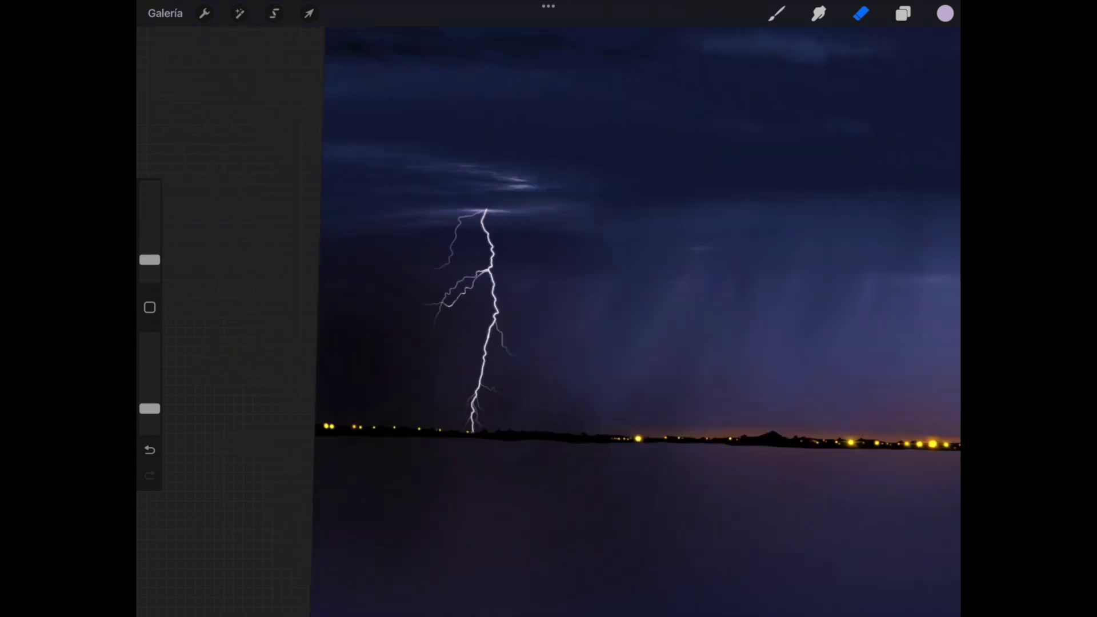
pyautogui.scroll(-2, 549, 308)
pyautogui.scroll(2, 548, 308)
pyautogui.scroll(3, 549, 309)
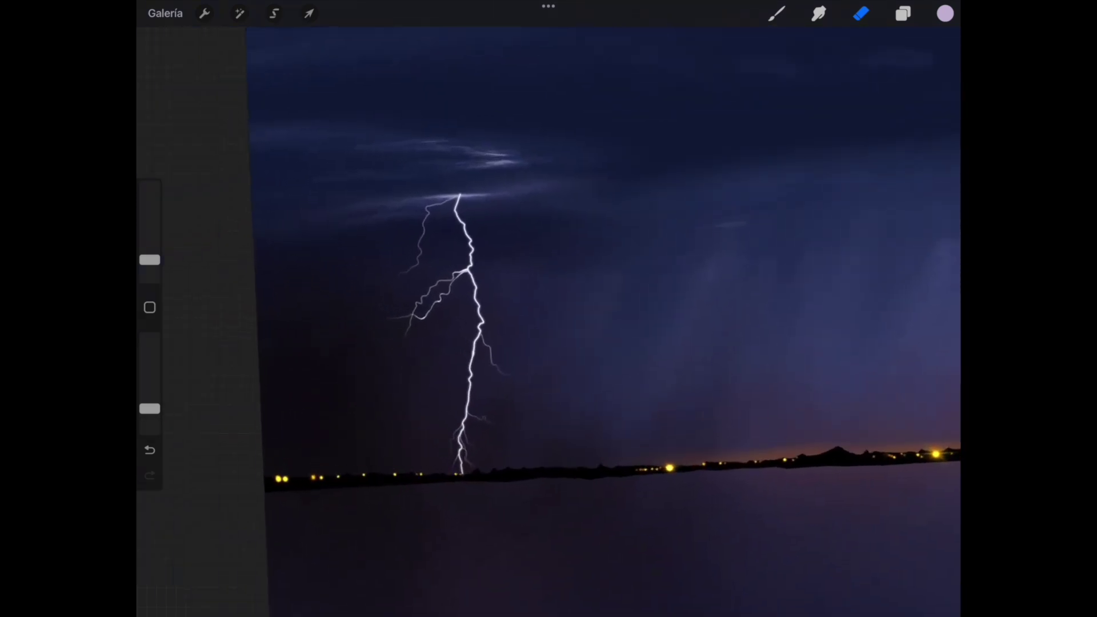
pyautogui.scroll(1, 548, 308)
pyautogui.scroll(2, 548, 308)
pyautogui.scroll(-1, 548, 308)
pyautogui.scroll(-1, 548, 308)
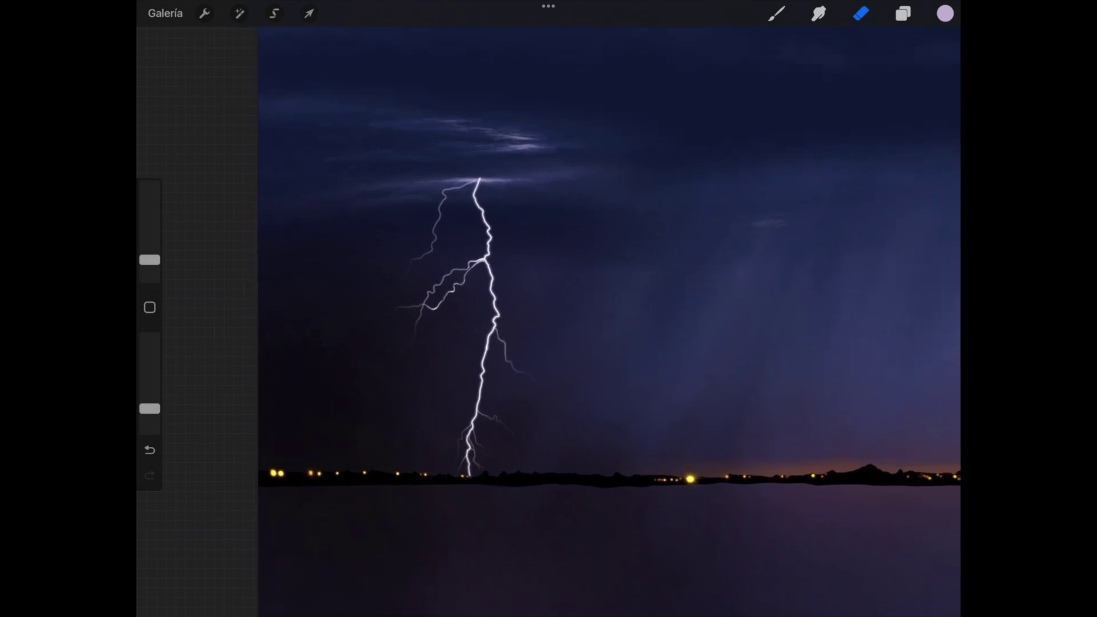
pyautogui.scroll(5, 548, 309)
pyautogui.scroll(3, 548, 309)
pyautogui.moveTo(150, 260); pyautogui.dragTo(150, 272)
pyautogui.scroll(2, 548, 308)
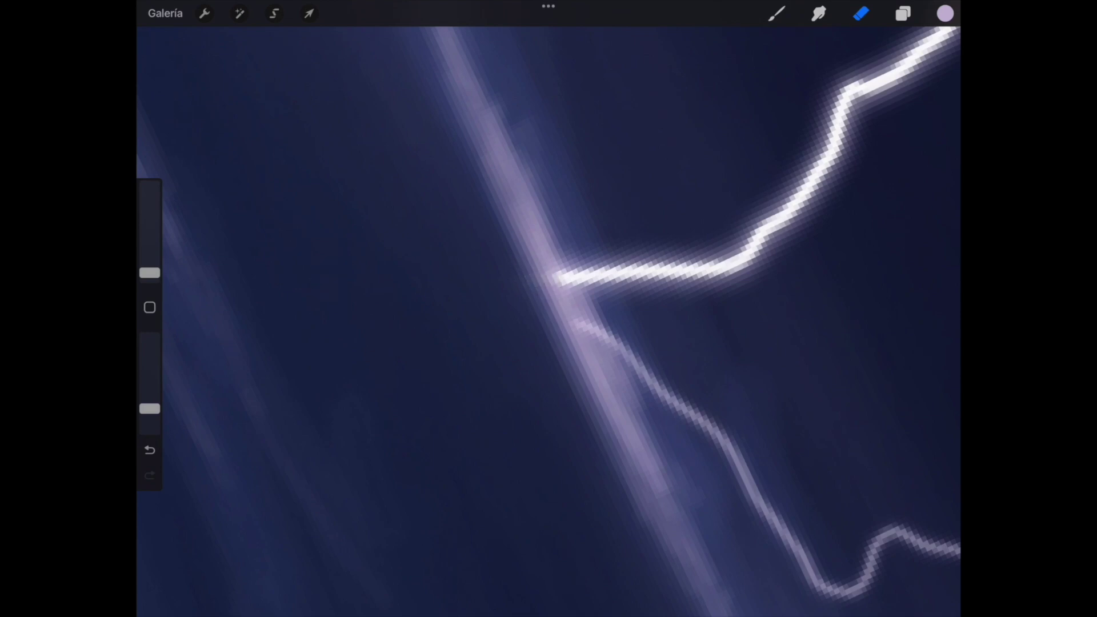
pyautogui.scroll(-3, 531, 242)
pyautogui.scroll(-5, 531, 241)
pyautogui.scroll(-1, 548, 308)
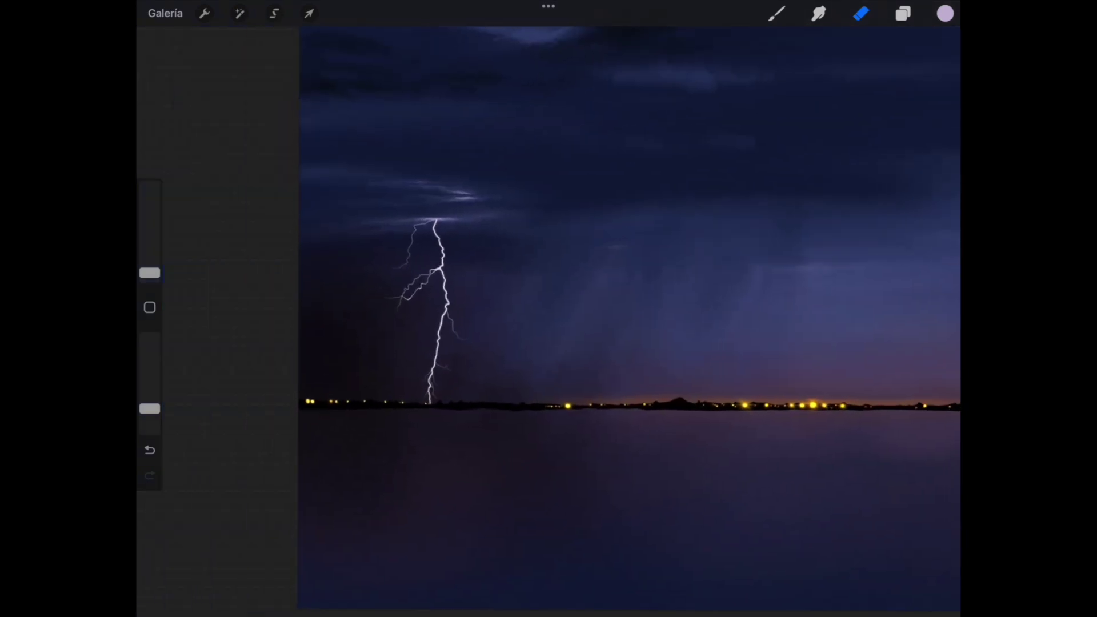
pyautogui.scroll(1, 548, 308)
pyautogui.scroll(2, 514, 285)
# Duplicate the lightning layer and apply about 4% Gaussian Blur to the lower copy.
pyautogui.click(903, 13)
pyautogui.moveTo(857, 138); pyautogui.dragTo(743, 138)
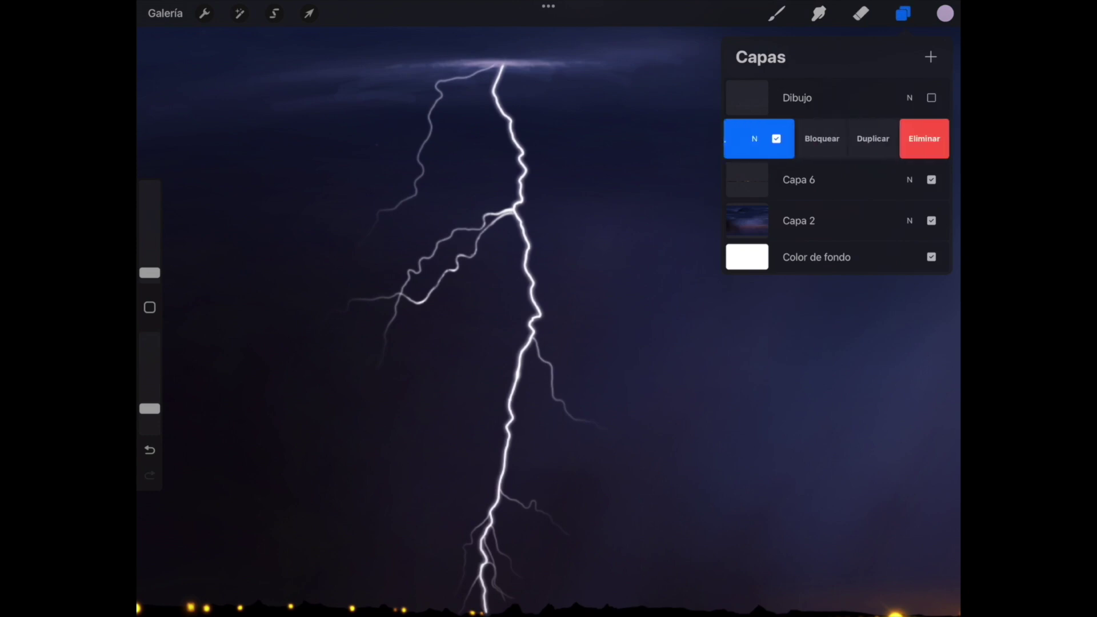
pyautogui.click(942, 138)
pyautogui.scroll(-2, 548, 309)
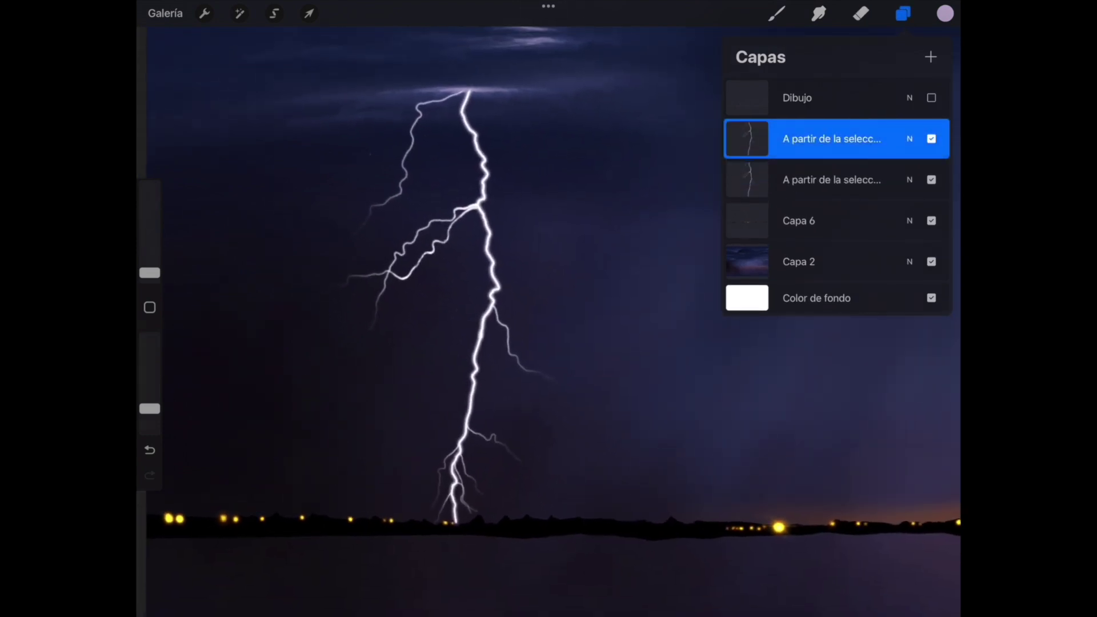
pyautogui.click(831, 180)
pyautogui.click(240, 13)
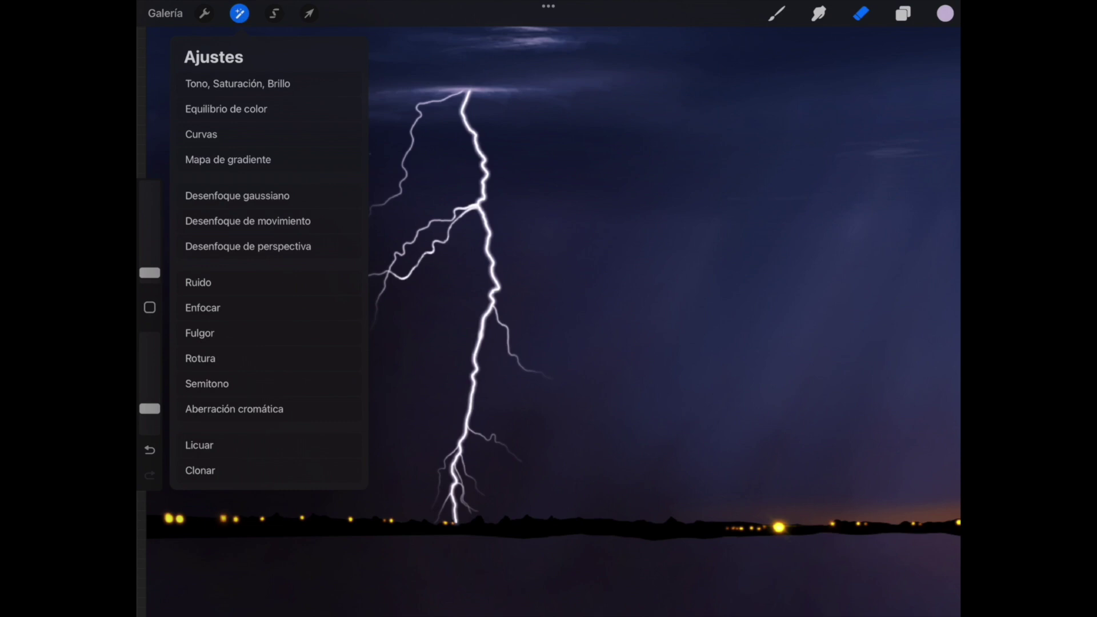
pyautogui.click(237, 196)
pyautogui.moveTo(515, 309)
pyautogui.mouseDown()
pyautogui.moveTo(539, 309)
pyautogui.moveTo(529, 308)
pyautogui.mouseUp()
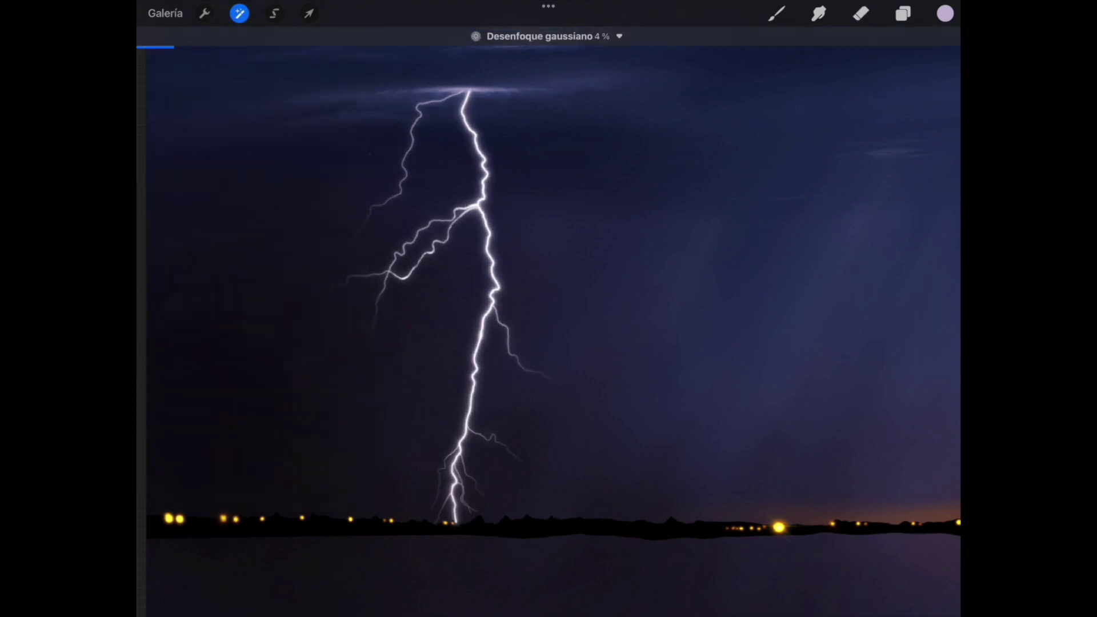
# Compare the glow, merge the two lightning layers, and add a new empty layer.
pyautogui.click(903, 13)
pyautogui.click(932, 179)
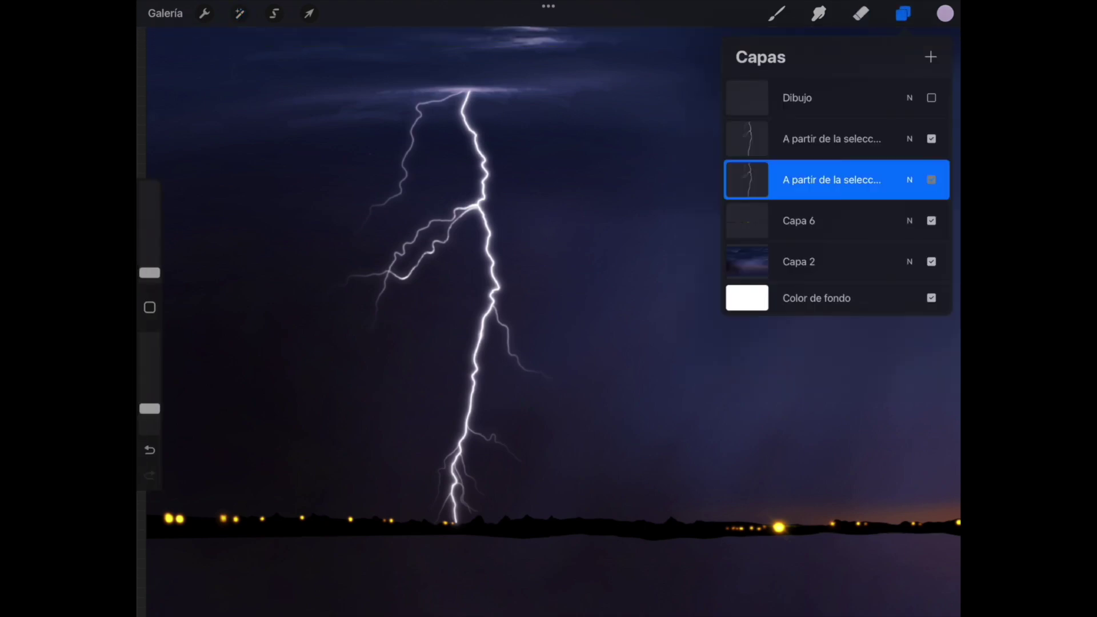
pyautogui.click(931, 179)
pyautogui.scroll(-5, 548, 309)
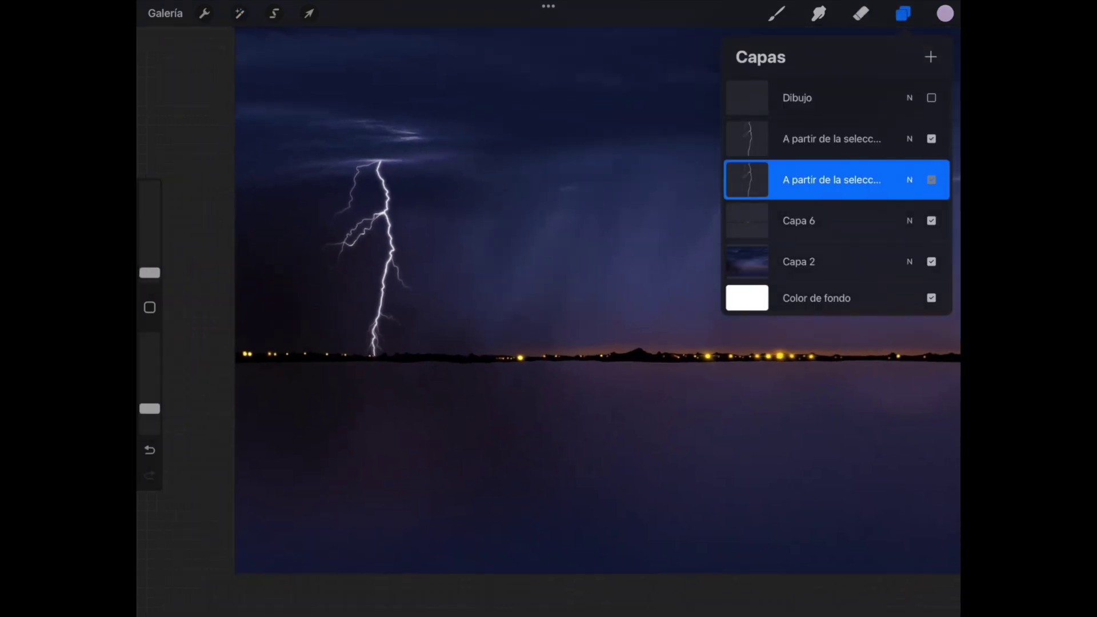
pyautogui.click(931, 180)
pyautogui.moveTo(829, 138); pyautogui.dragTo(828, 172)
pyautogui.click(931, 56)
pyautogui.click(776, 14)
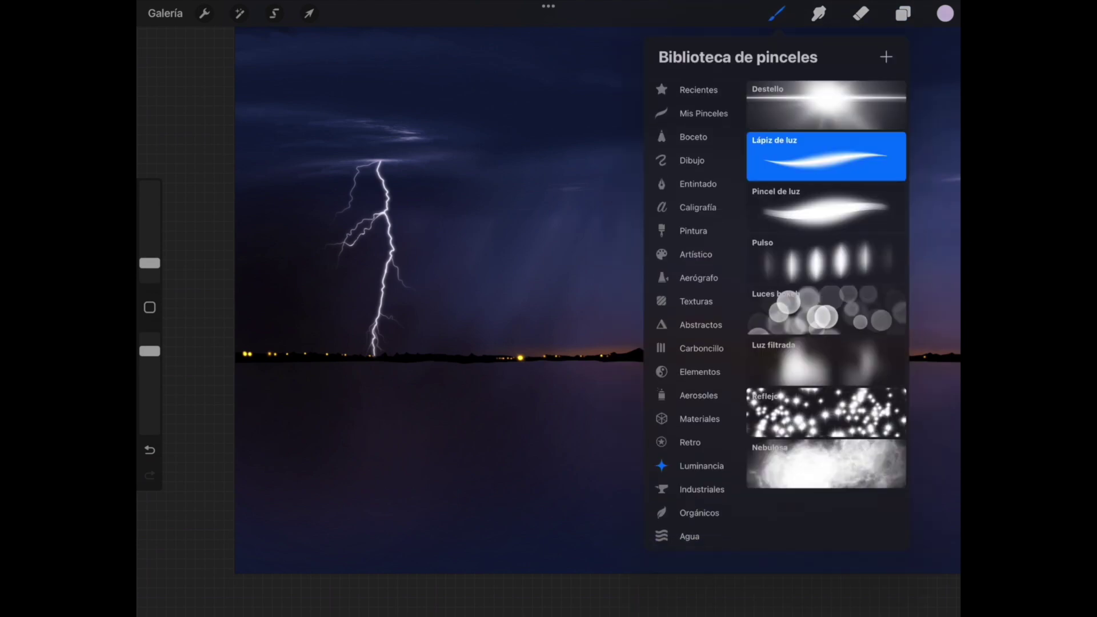
# Set up the Pincel extrasuave brush with white sampled from the bolt, smaller size, 14% opacity.
pyautogui.click(703, 113)
pyautogui.click(826, 260)
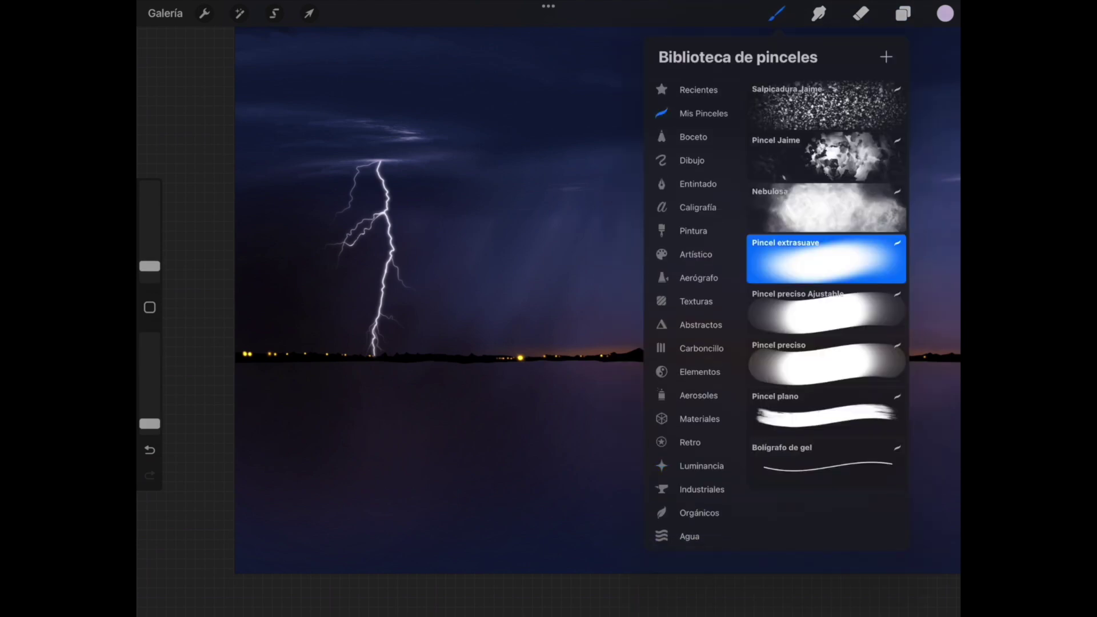
pyautogui.scroll(5, 388, 217)
pyautogui.scroll(5, 388, 217)
pyautogui.scroll(5, 389, 217)
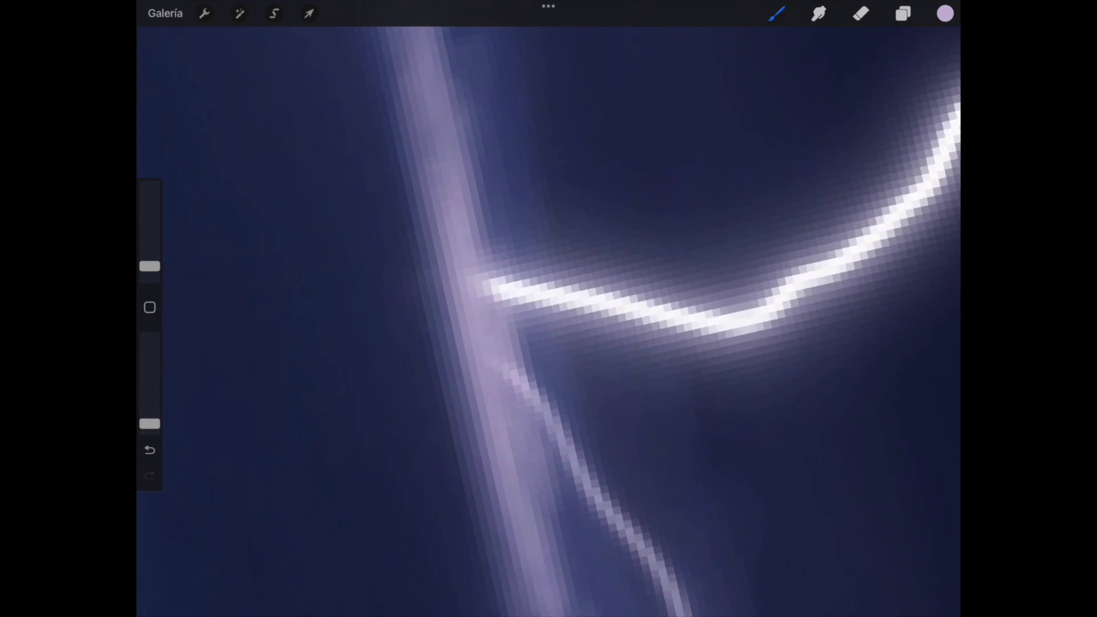
pyautogui.click(542, 280)
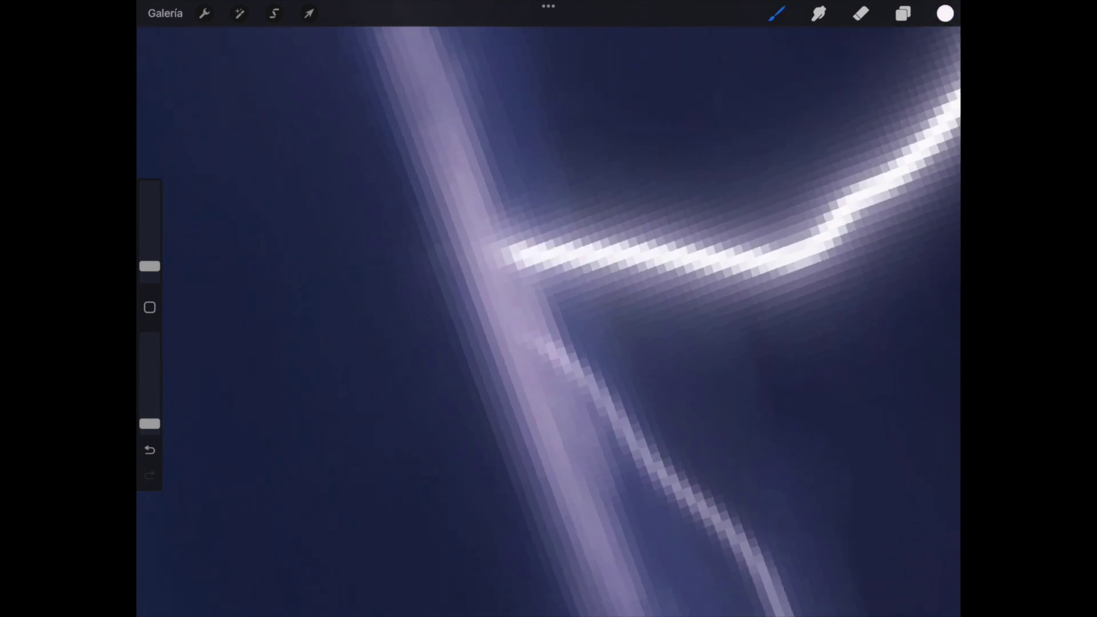
pyautogui.moveTo(150, 266); pyautogui.dragTo(150, 272)
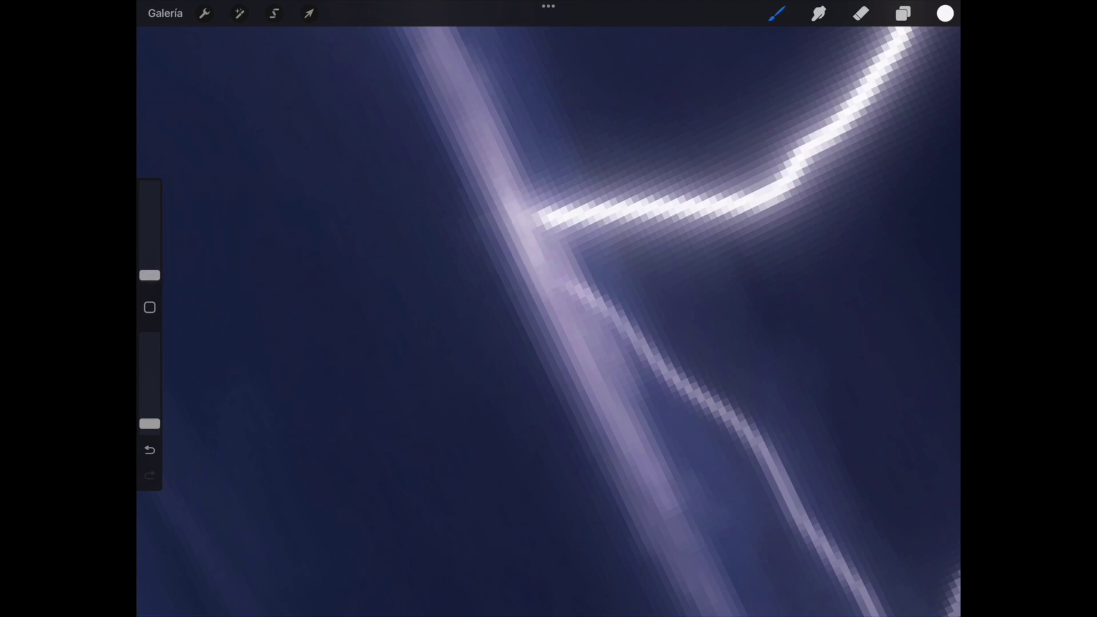
pyautogui.moveTo(150, 423); pyautogui.dragTo(150, 417)
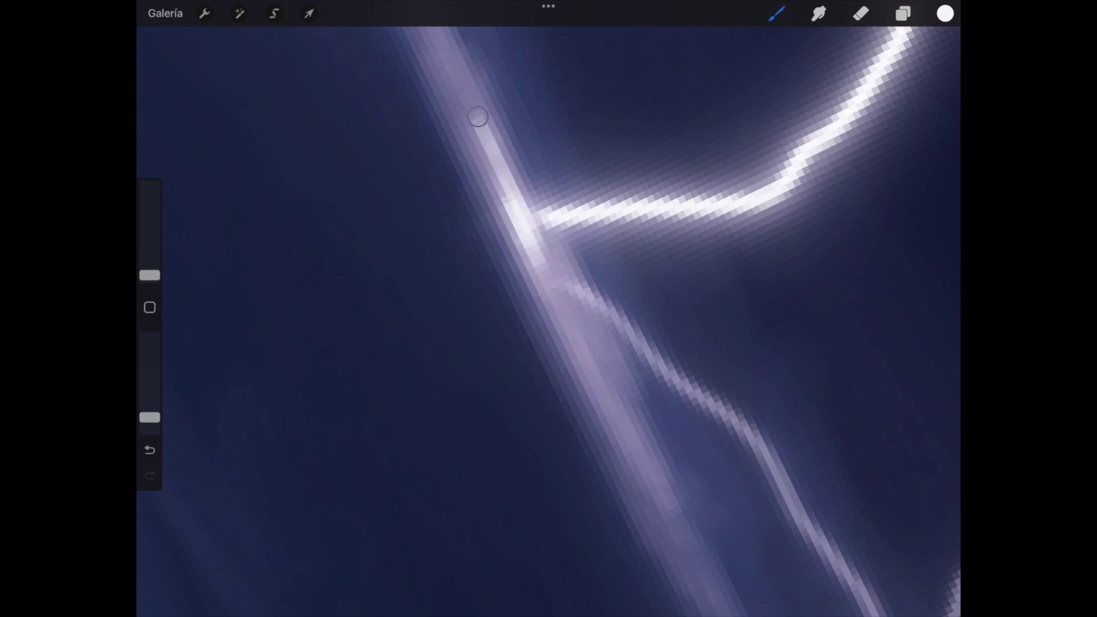
# Paint faint white glow strokes along the bolt's main trunk.
pyautogui.moveTo(550, 268); pyautogui.dragTo(575, 346)
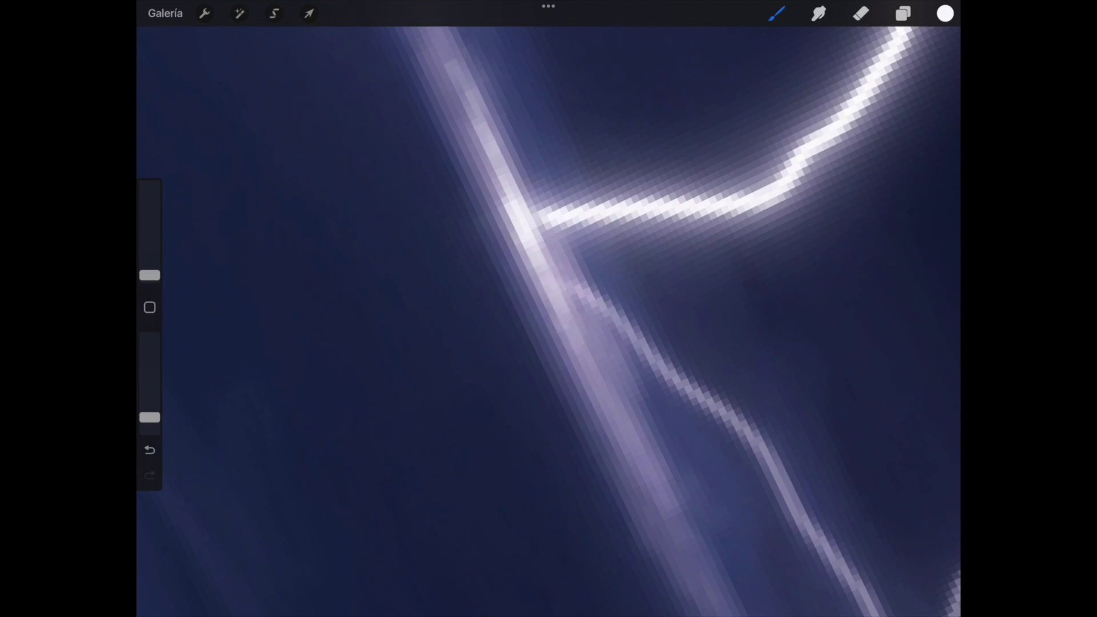
pyautogui.moveTo(572, 317); pyautogui.dragTo(635, 457)
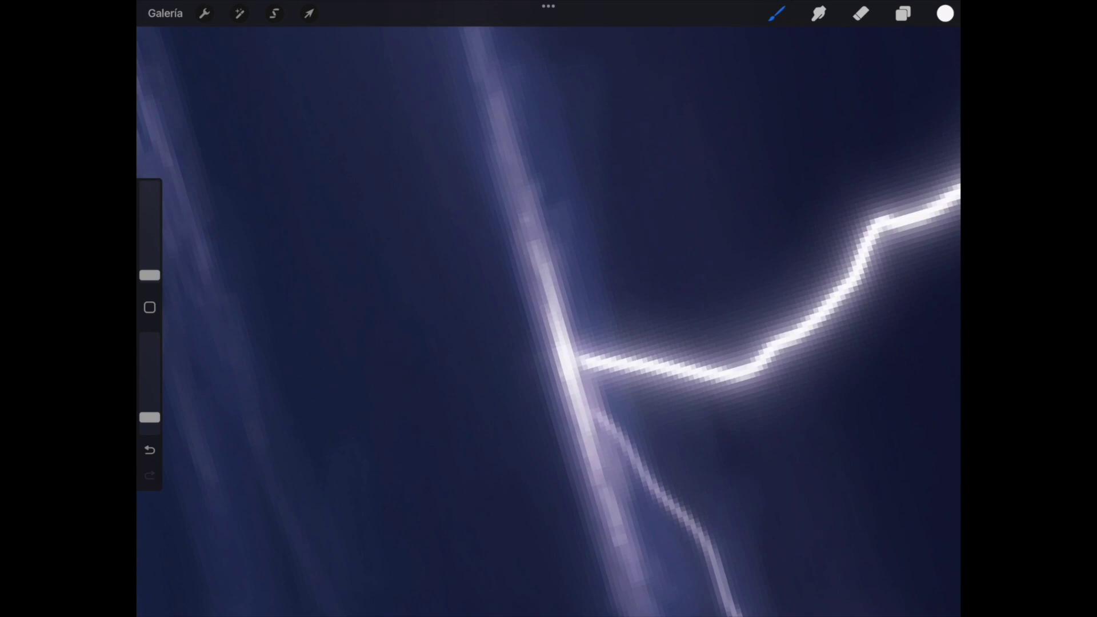
pyautogui.scroll(-10, 549, 320)
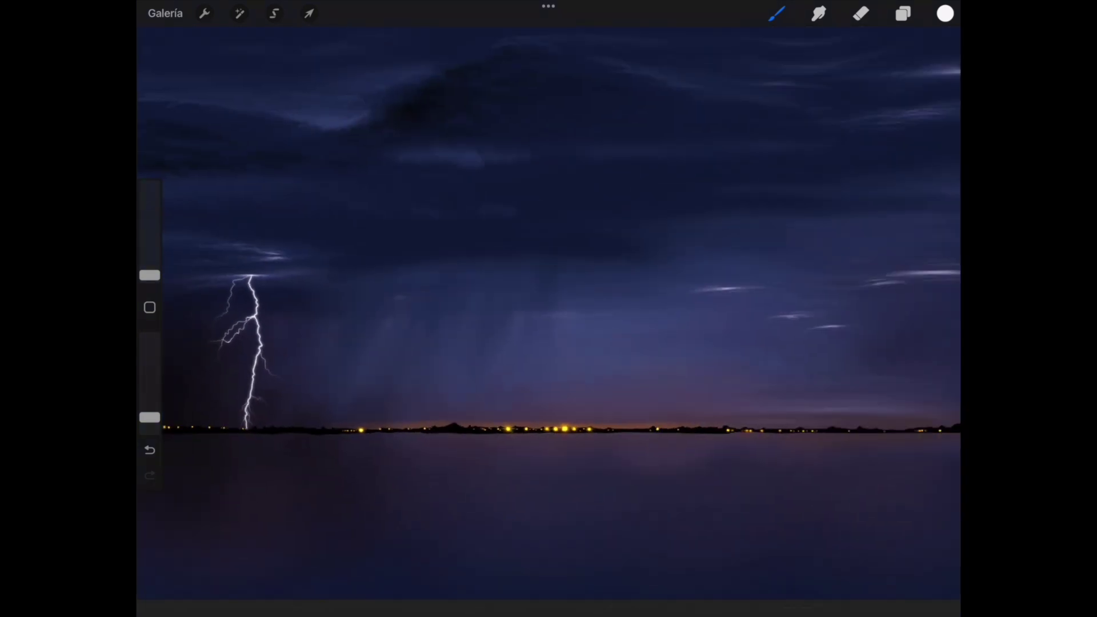
pyautogui.scroll(3, 548, 320)
pyautogui.scroll(3, 549, 320)
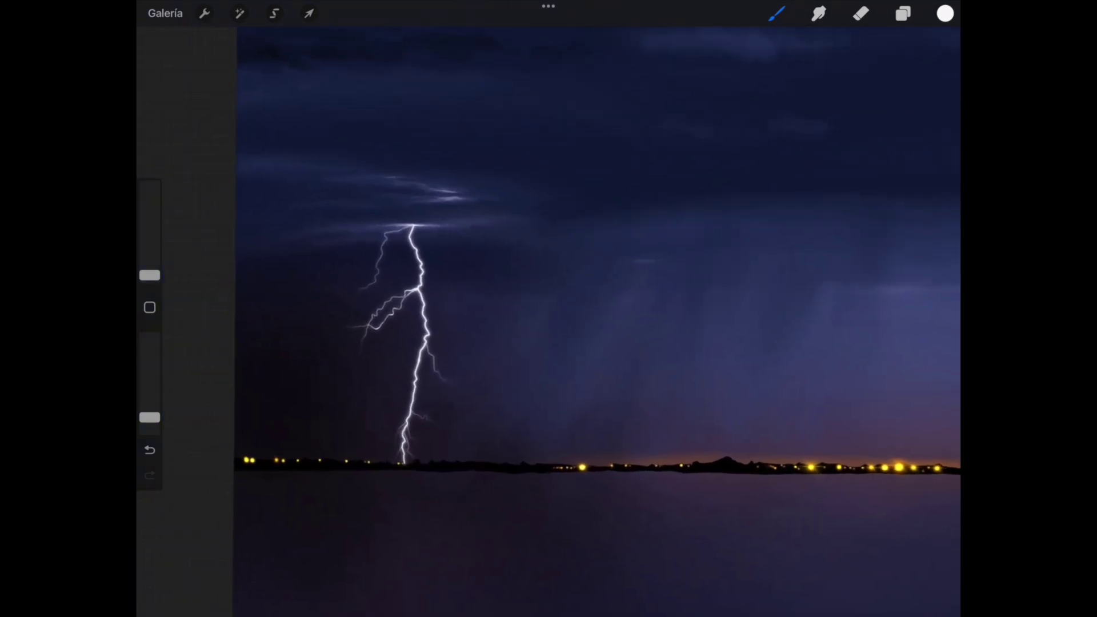
pyautogui.scroll(-2, 549, 319)
# Show the Dibujo sketch layer and add a new empty layer above Capa 5.
pyautogui.click(902, 14)
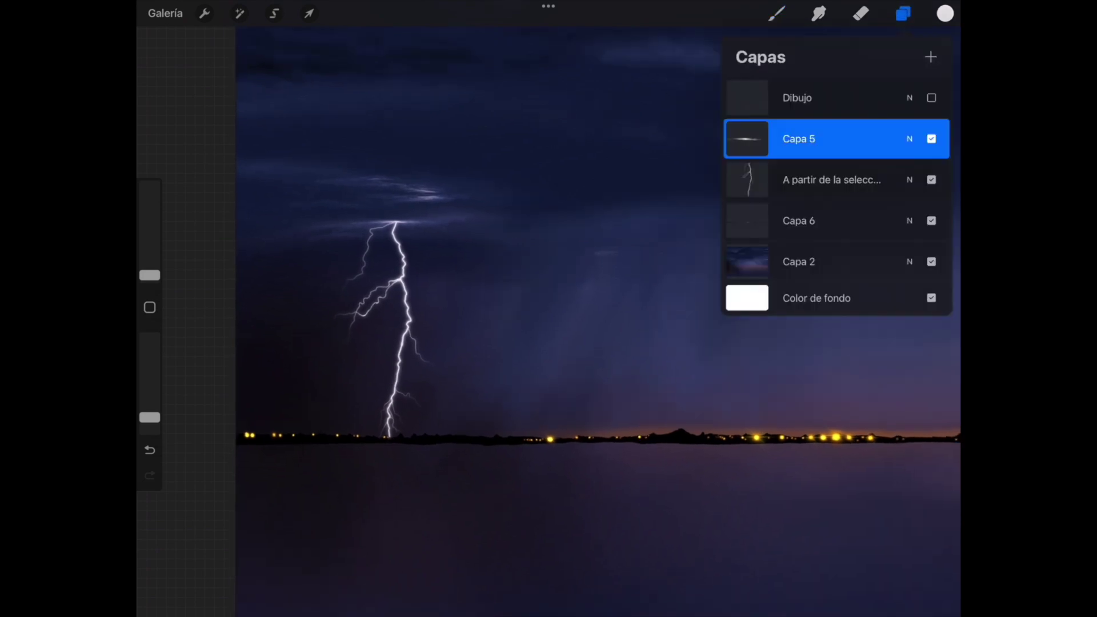
pyautogui.click(931, 98)
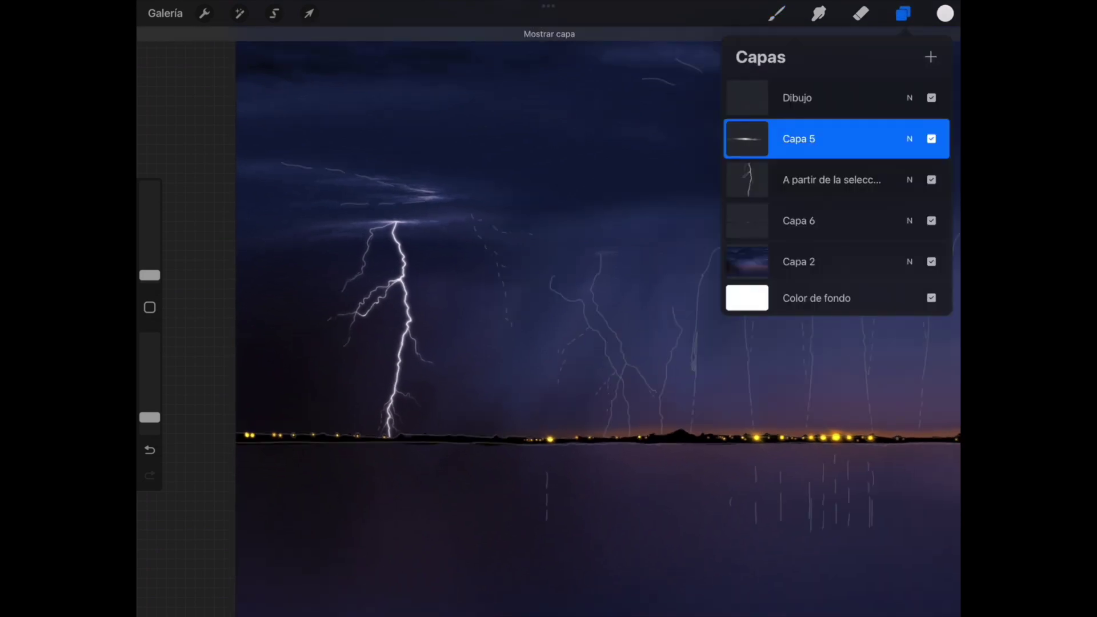
pyautogui.scroll(-2, 548, 320)
pyautogui.scroll(-1, 549, 320)
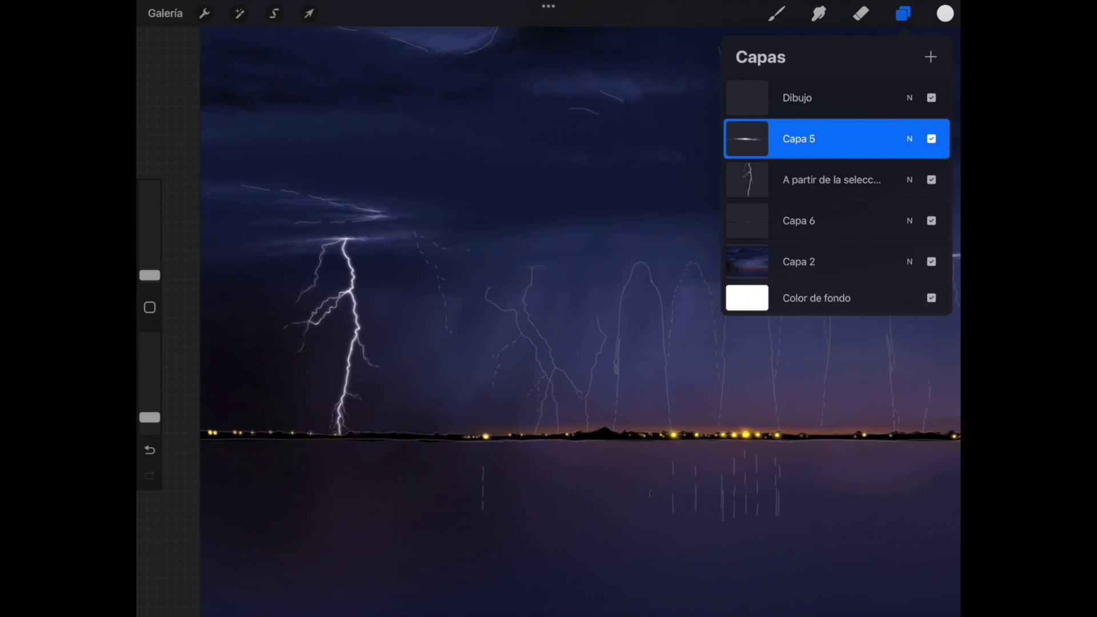
pyautogui.click(931, 57)
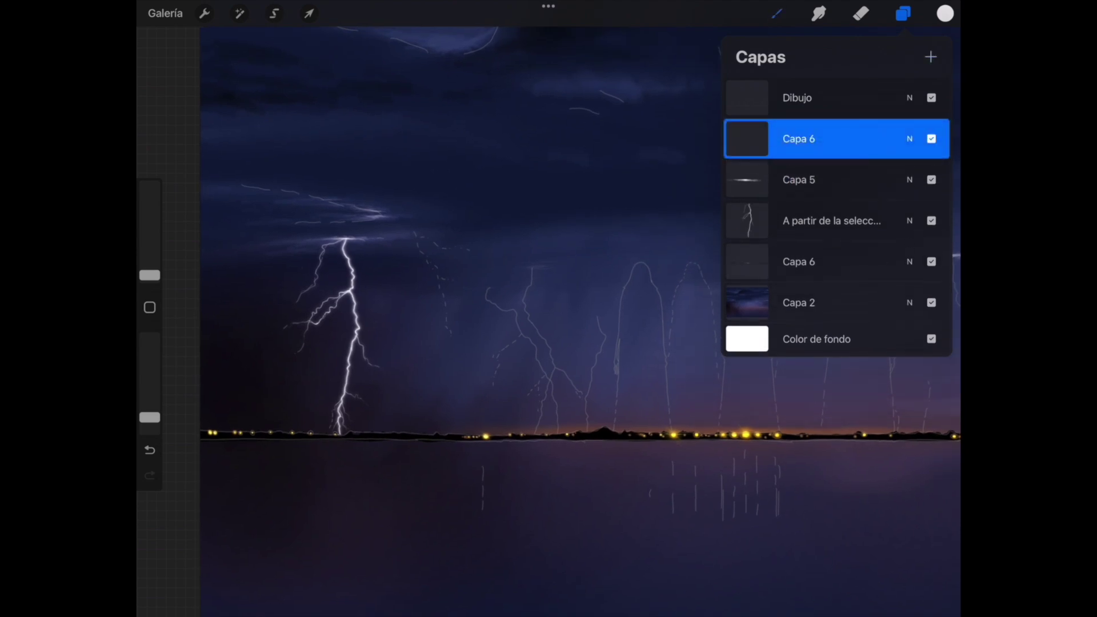
# Pick the Luminancia Lápiz de luz brush with a light lavender colour.
pyautogui.click(777, 13)
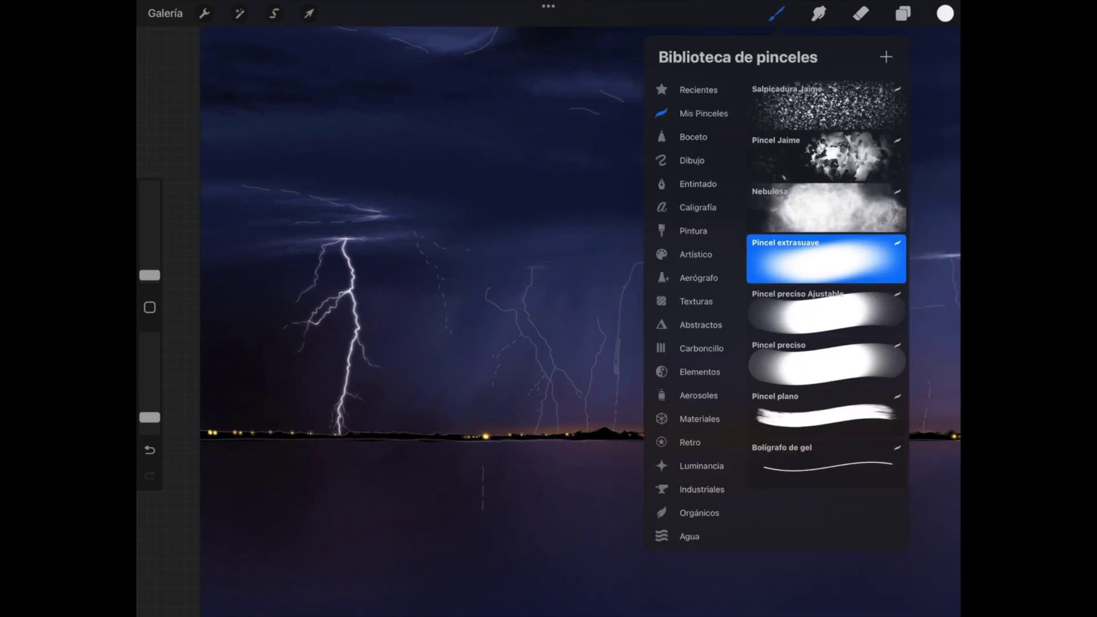
pyautogui.click(694, 466)
pyautogui.click(945, 13)
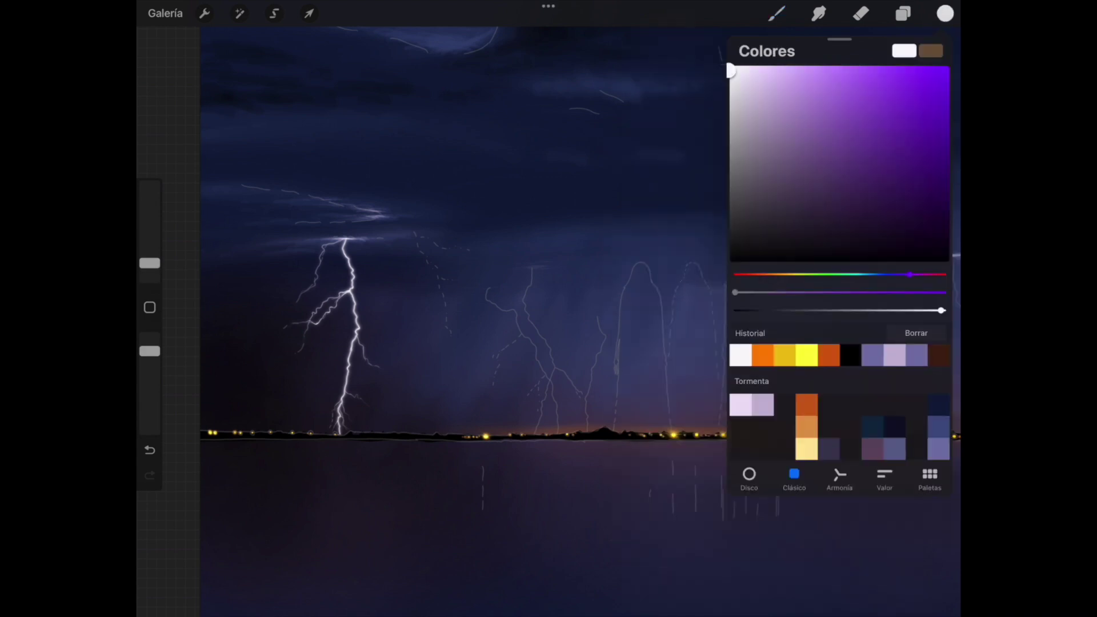
pyautogui.click(762, 404)
pyautogui.click(776, 13)
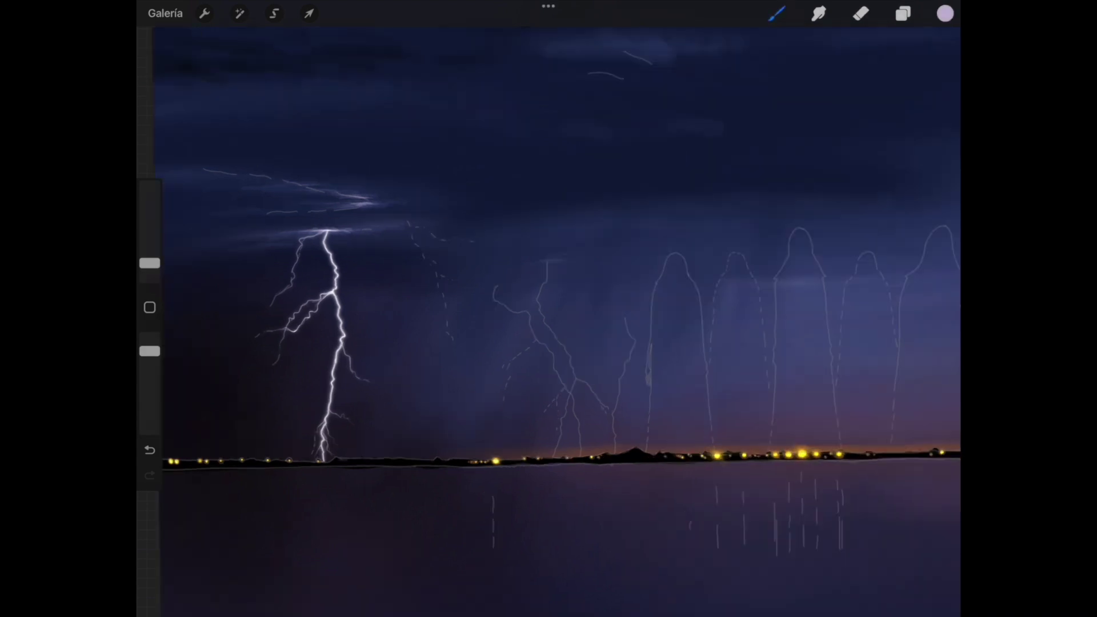
pyautogui.scroll(5, 394, 303)
pyautogui.scroll(3, 394, 303)
# Shrink the brush to about 1% and try test lightning strokes, undoing each.
pyautogui.moveTo(150, 264); pyautogui.dragTo(150, 255)
pyautogui.hotkey('ctrl', 'z')
pyautogui.moveTo(404, 150); pyautogui.dragTo(431, 223)
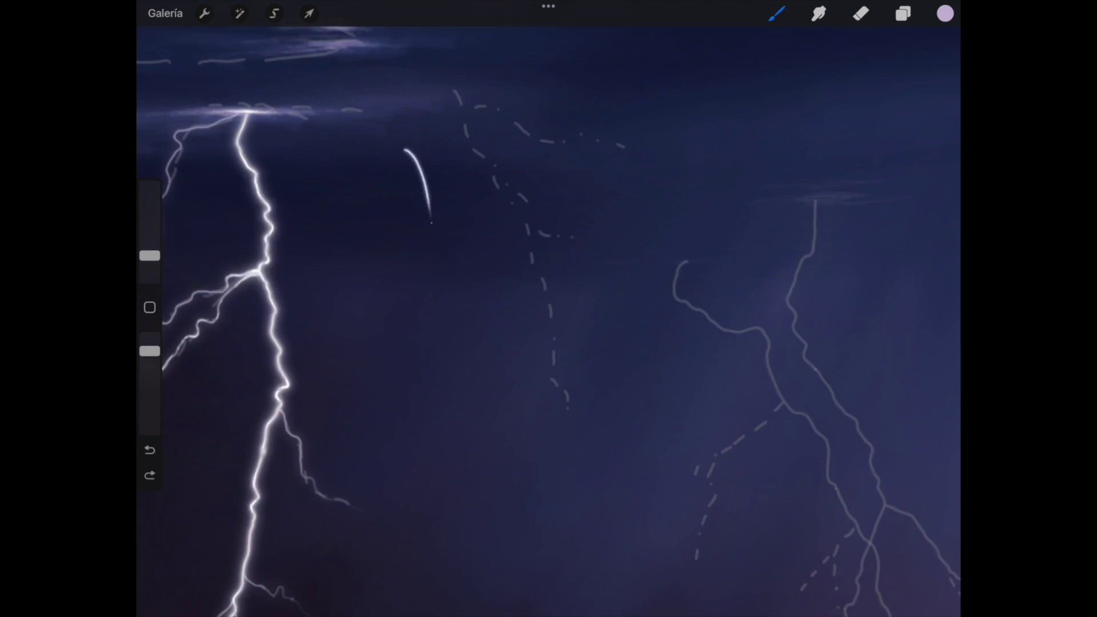
pyautogui.hotkey('ctrl', 'z')
pyautogui.moveTo(150, 256); pyautogui.dragTo(150, 262)
pyautogui.moveTo(375, 160); pyautogui.dragTo(412, 223)
pyautogui.hotkey('ctrl', 'z')
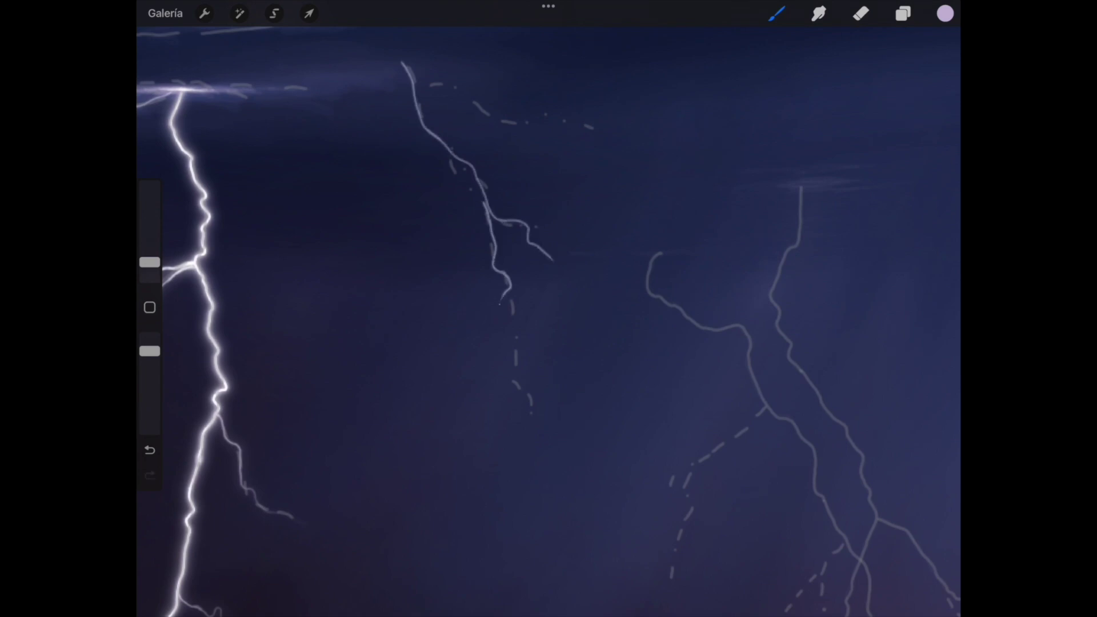
# Trace the secondary bolt's main line and small left branch over the sketch.
pyautogui.scroll(5, 514, 285)
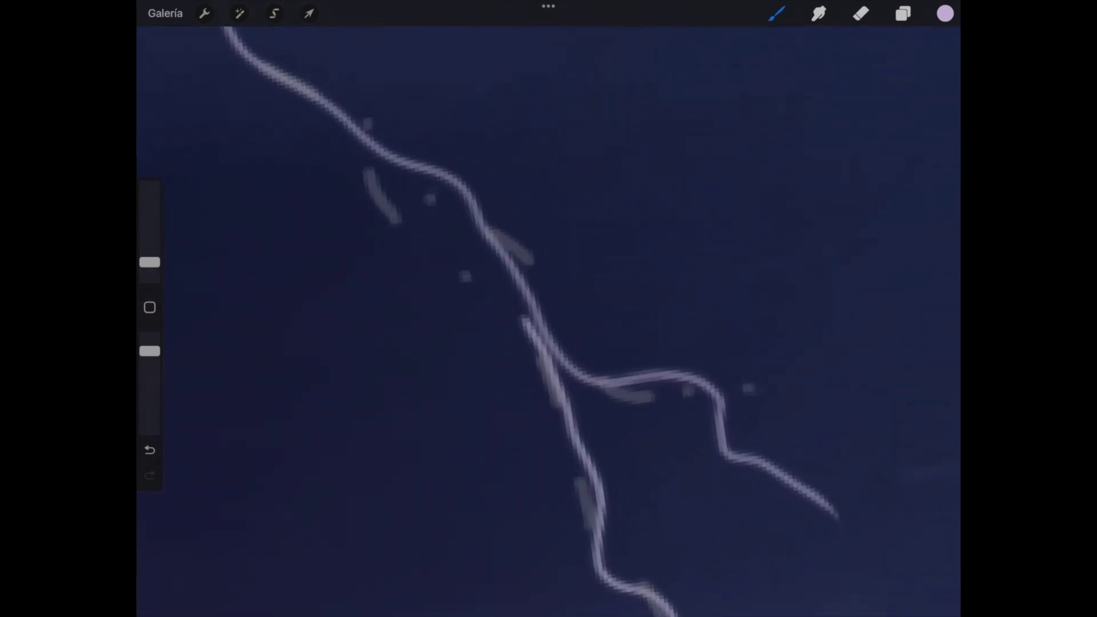
pyautogui.moveTo(499, 247); pyautogui.dragTo(409, 164)
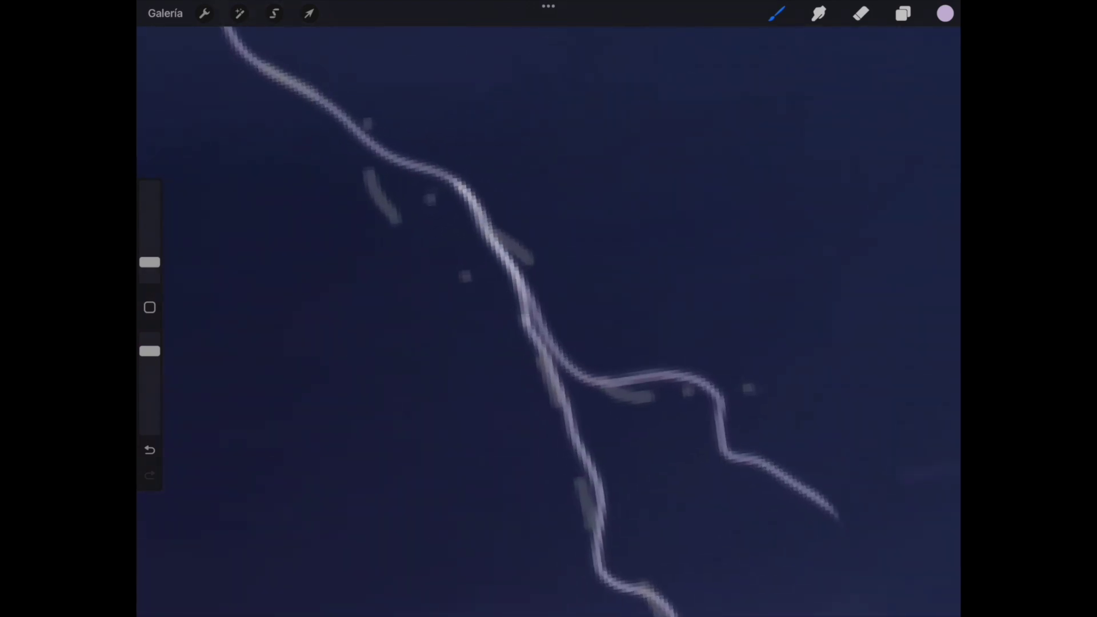
pyautogui.scroll(-5, 549, 320)
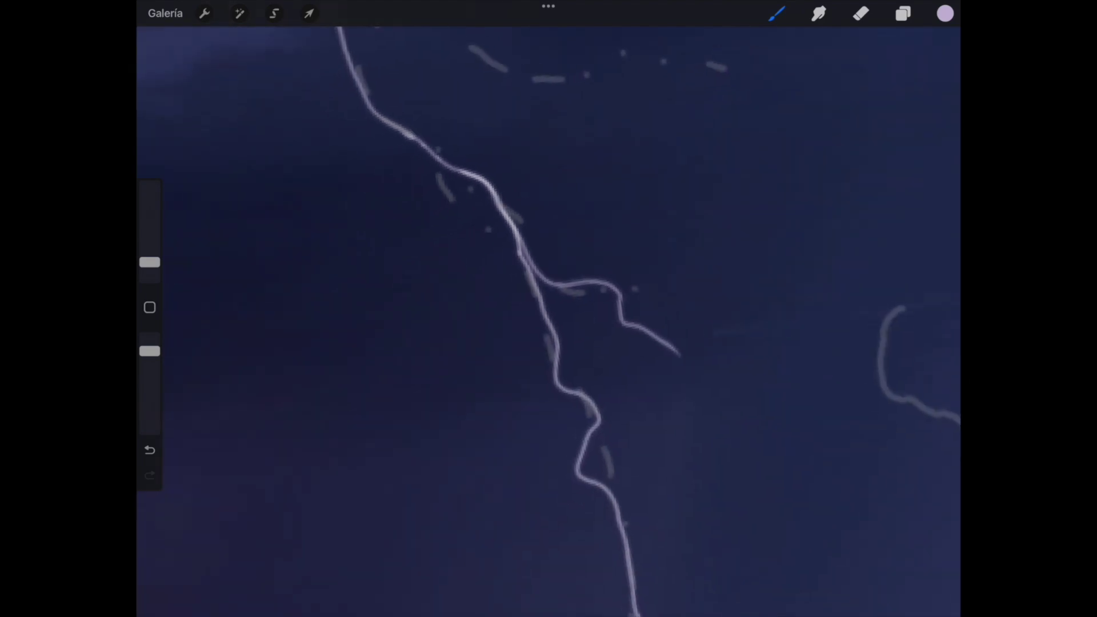
pyautogui.hotkey('ctrl', 'z')
pyautogui.scroll(3, 548, 309)
pyautogui.moveTo(416, 134)
pyautogui.mouseDown()
pyautogui.moveTo(501, 236)
pyautogui.moveTo(485, 294)
pyautogui.moveTo(512, 407)
pyautogui.mouseUp()
# Add a curving branch off the bolt's upper right, then hide the Dibujo sketch.
pyautogui.scroll(-5, 548, 320)
pyautogui.scroll(-3, 548, 320)
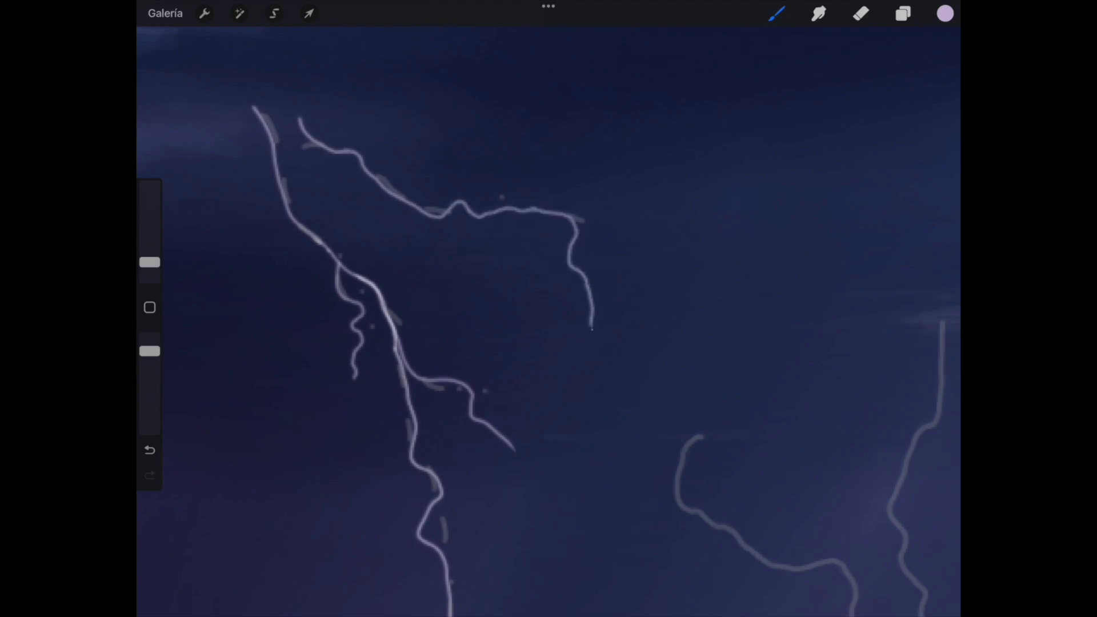
pyautogui.scroll(3, 549, 320)
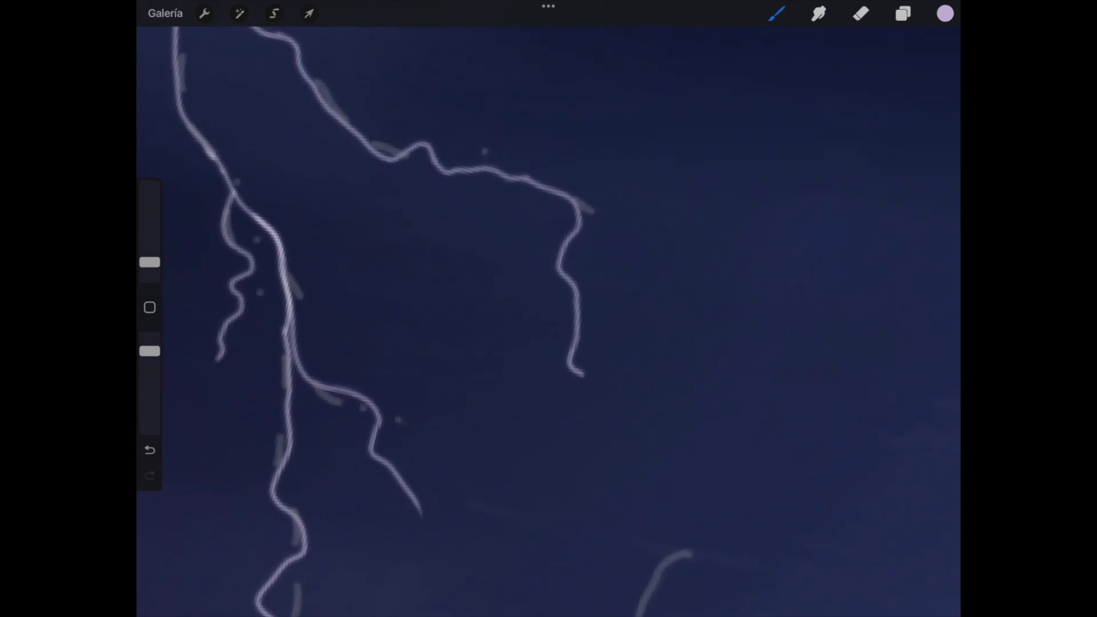
pyautogui.scroll(3, 548, 320)
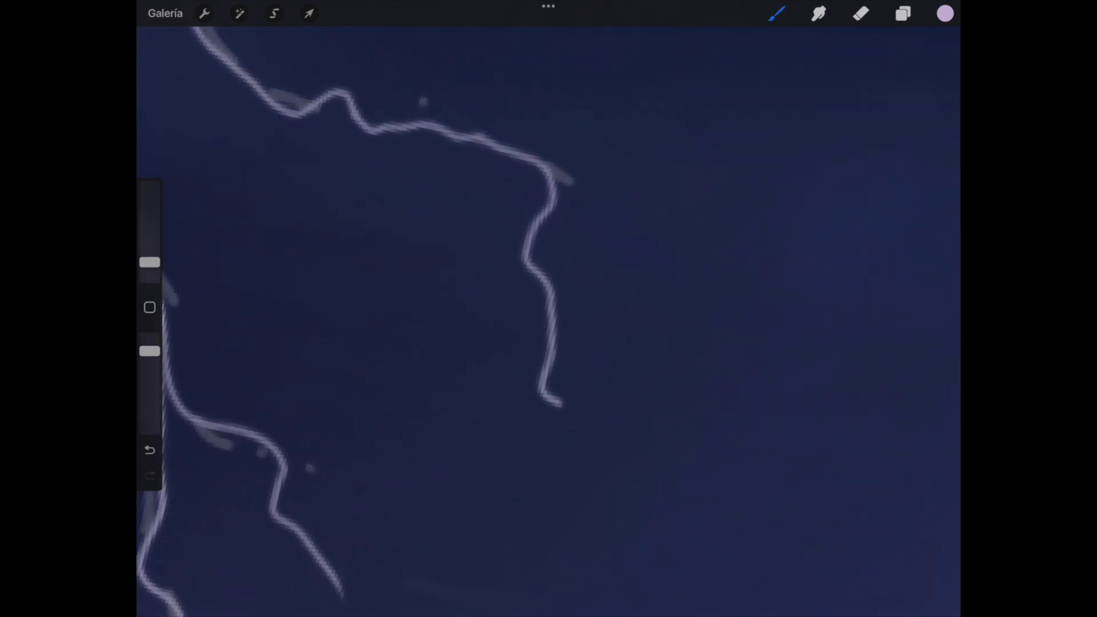
pyautogui.hotkey('ctrl', 'z')
pyautogui.moveTo(549, 172); pyautogui.dragTo(739, 315)
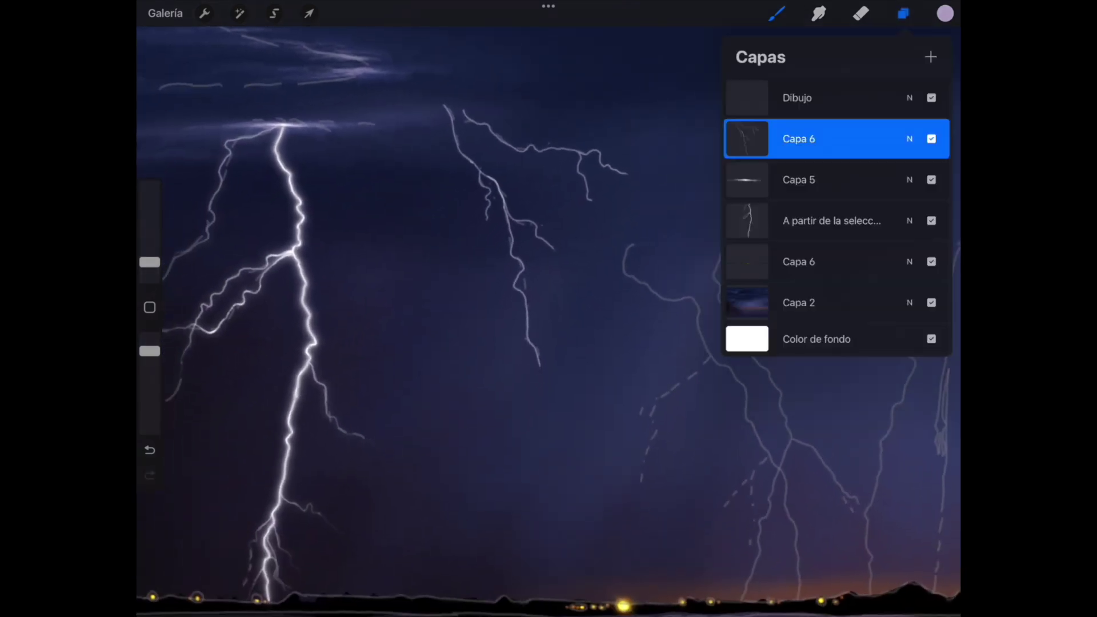
pyautogui.click(931, 97)
# Set the eraser to about 3% and thin the faint upper-right branch of the new bolt.
pyautogui.click(861, 13)
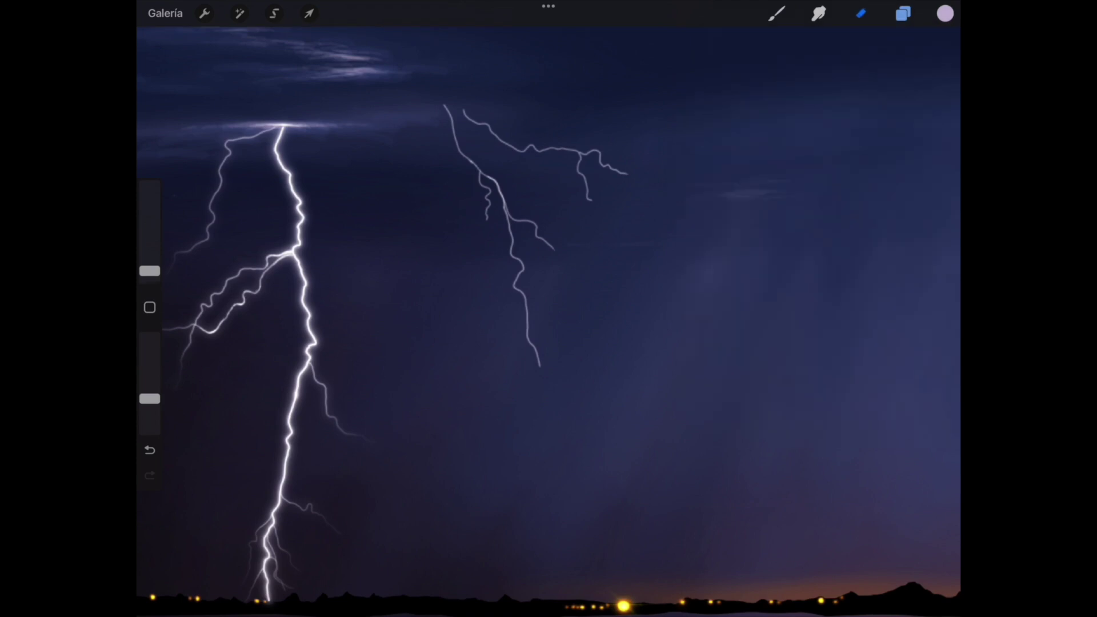
pyautogui.moveTo(150, 272); pyautogui.dragTo(150, 260)
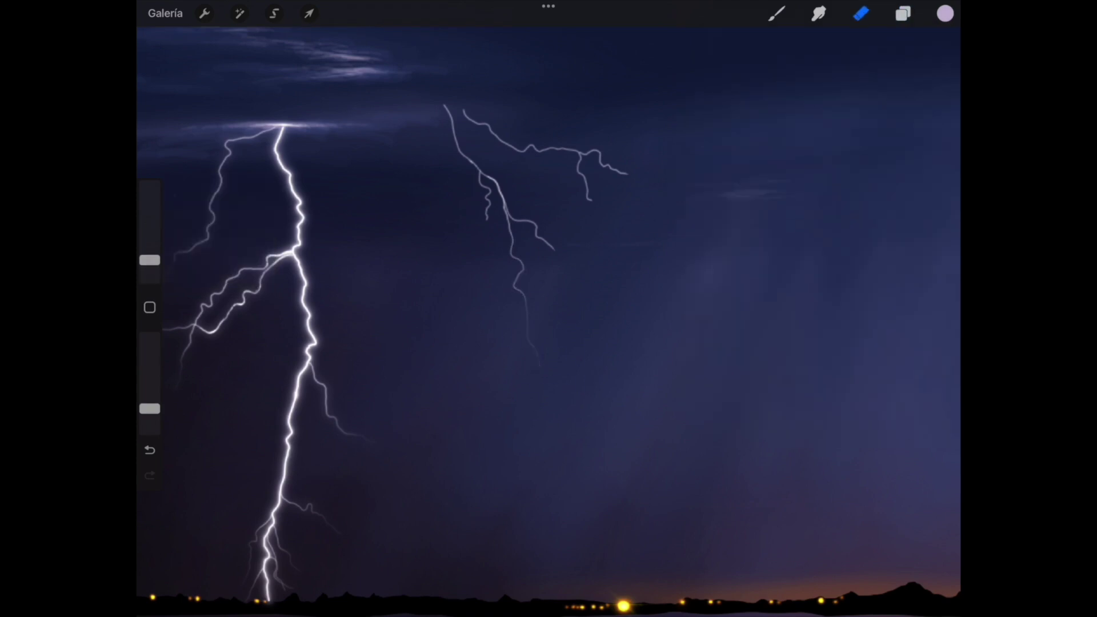
pyautogui.moveTo(591, 264); pyautogui.dragTo(624, 213)
pyautogui.moveTo(547, 151); pyautogui.dragTo(501, 136)
pyautogui.moveTo(513, 235); pyautogui.dragTo(506, 210)
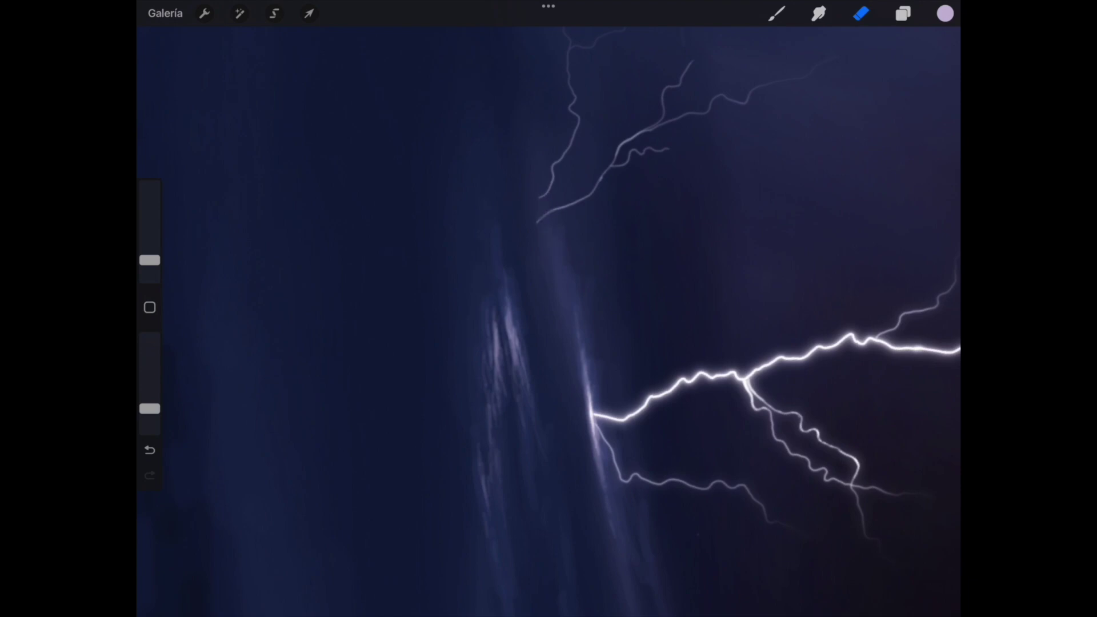
# Shorten the secondary bolt's lower branch tips, then return to the brush library.
pyautogui.moveTo(495, 156); pyautogui.dragTo(518, 252)
pyautogui.moveTo(543, 216); pyautogui.dragTo(549, 201)
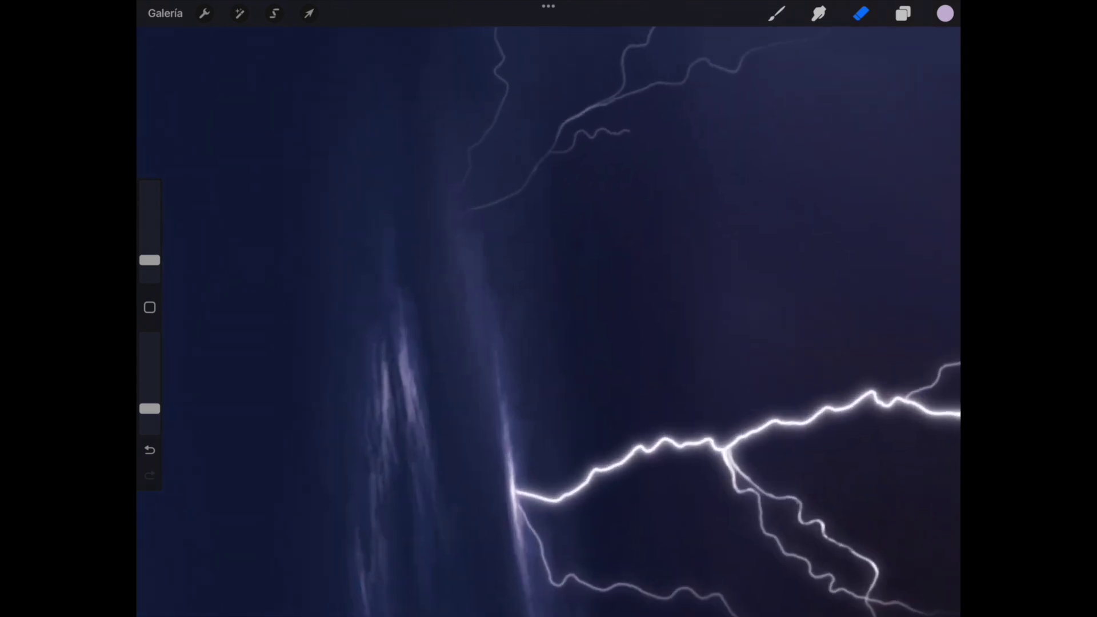
pyautogui.click(776, 14)
pyautogui.click(776, 13)
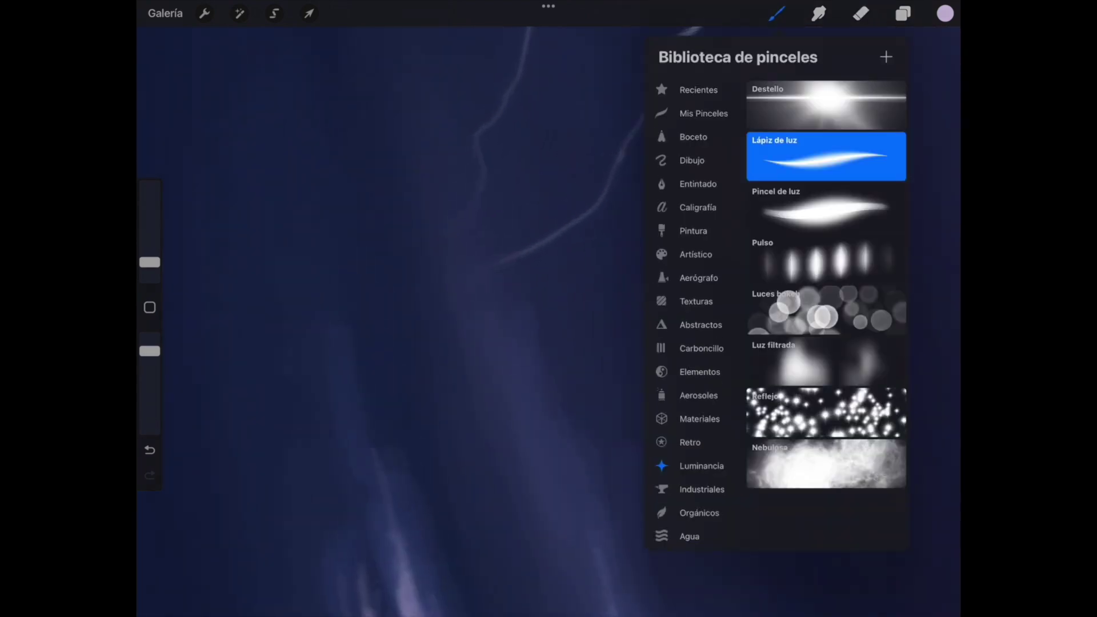
# Paint a short soft glow below the bolt with the Mis Pinceles Pincel extrasuave brush.
pyautogui.click(703, 113)
pyautogui.click(825, 259)
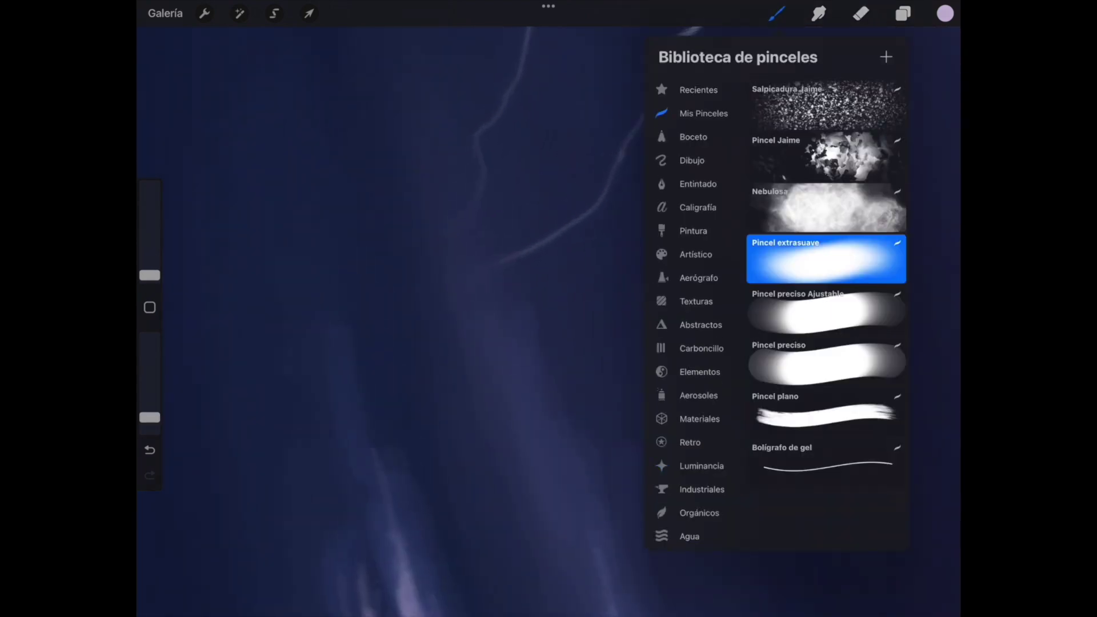
pyautogui.click(473, 223)
pyautogui.moveTo(464, 204); pyautogui.dragTo(473, 222)
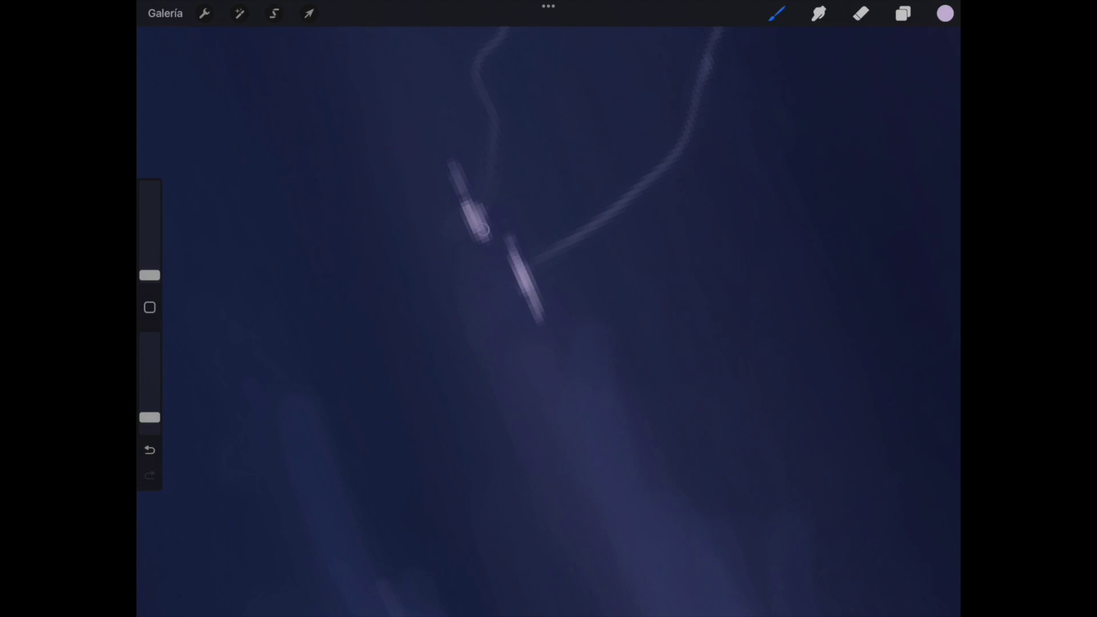
# Smudge the glow strokes into the rain haze with a smaller smudge, then show the Dibujo sketch.
pyautogui.click(818, 13)
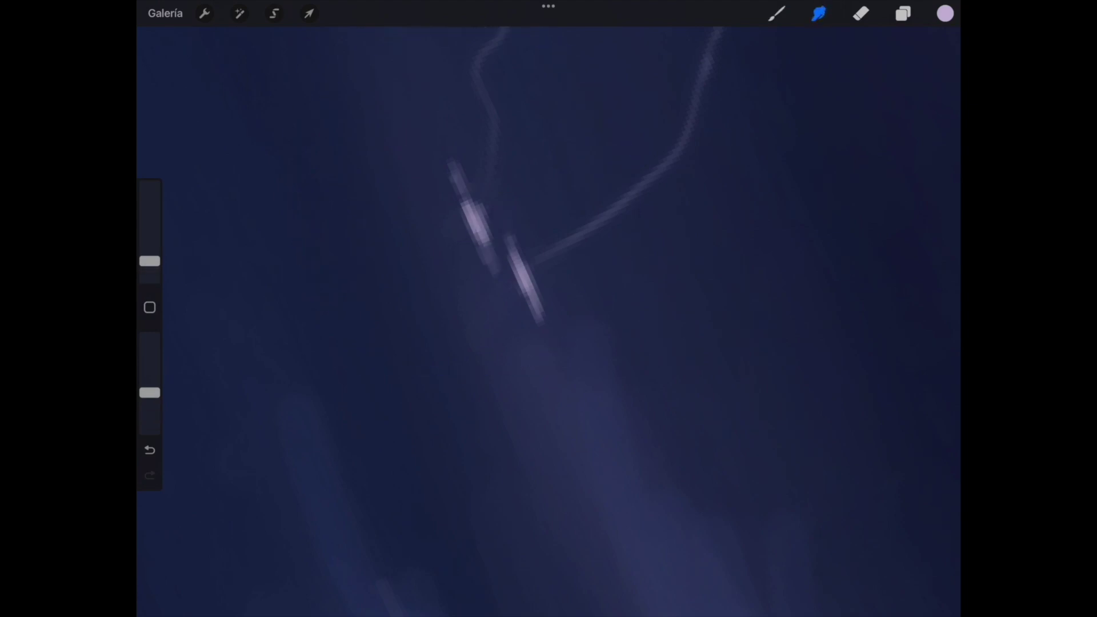
pyautogui.moveTo(150, 262); pyautogui.dragTo(150, 270)
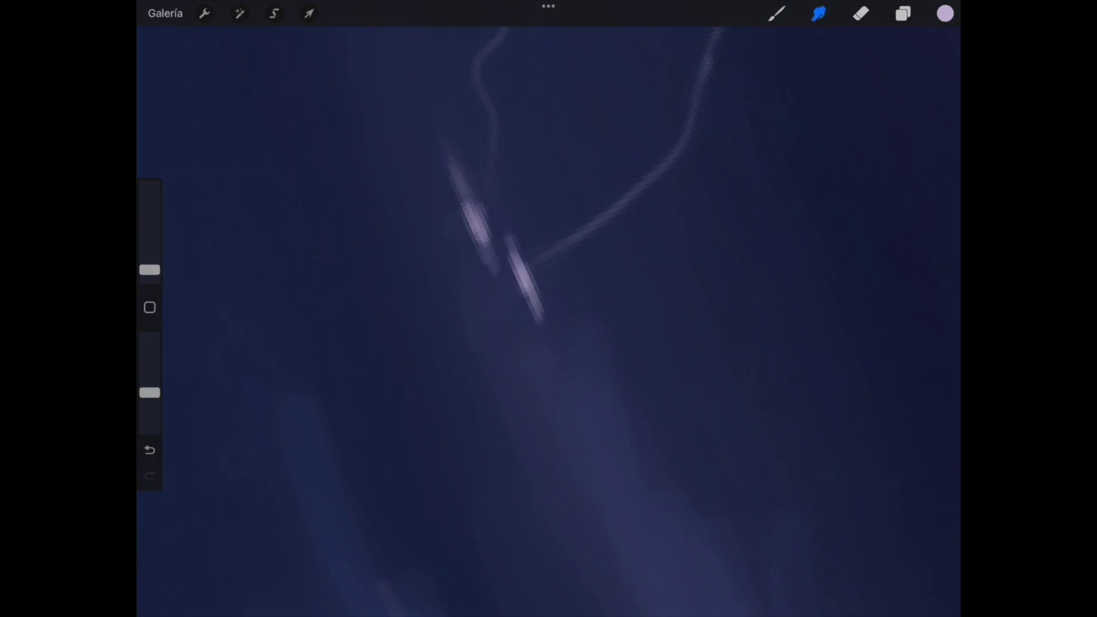
pyautogui.moveTo(540, 317); pyautogui.dragTo(557, 360)
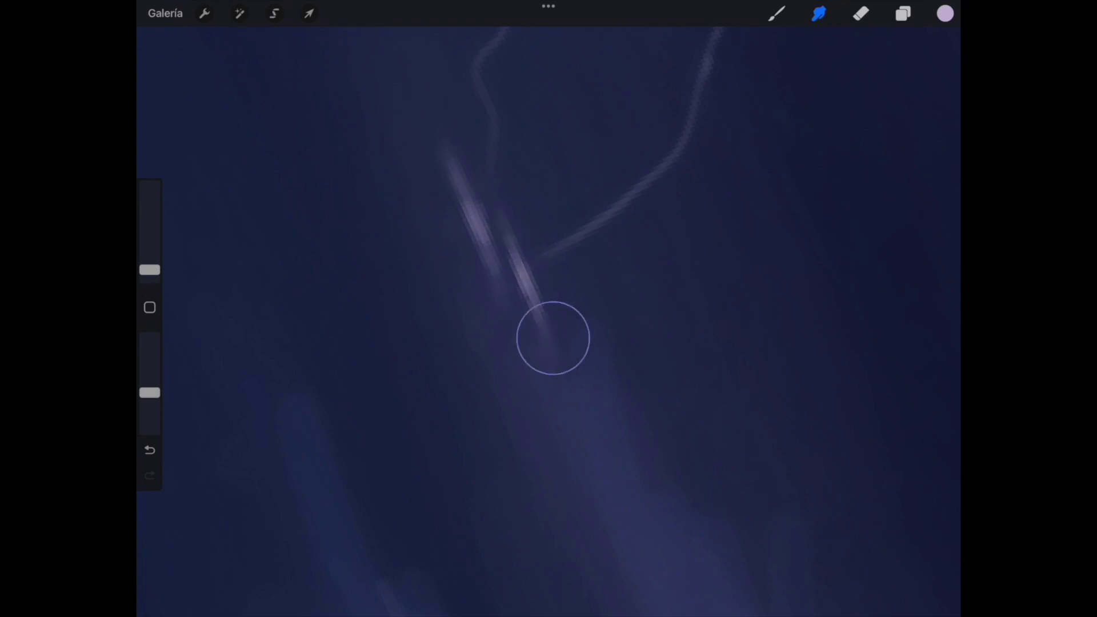
pyautogui.moveTo(438, 151); pyautogui.dragTo(466, 190)
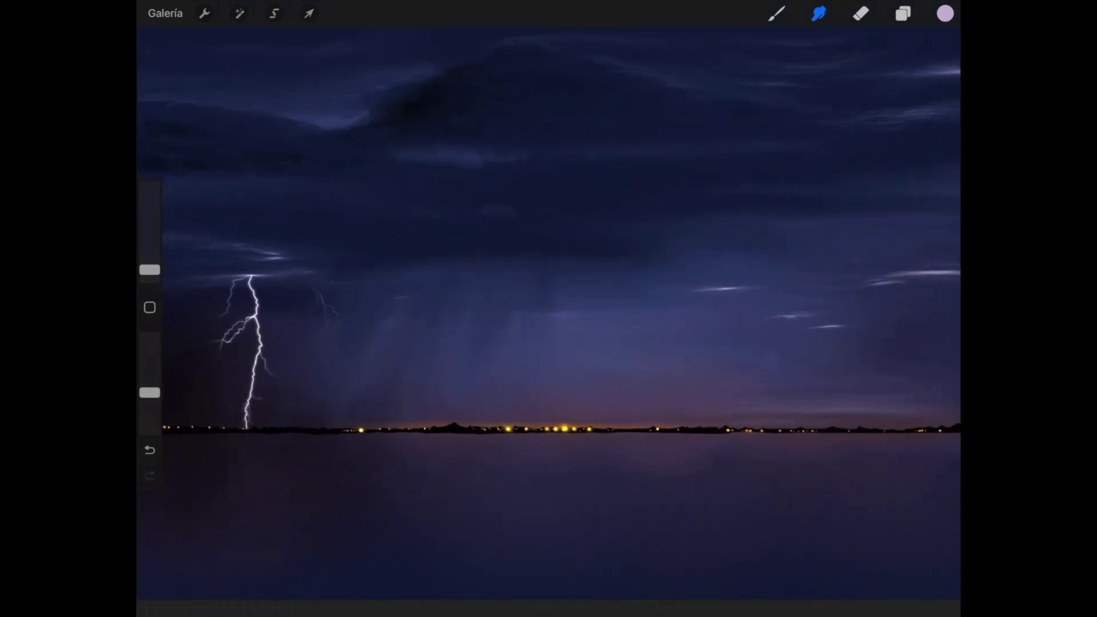
pyautogui.click(903, 13)
pyautogui.click(931, 139)
pyautogui.click(819, 13)
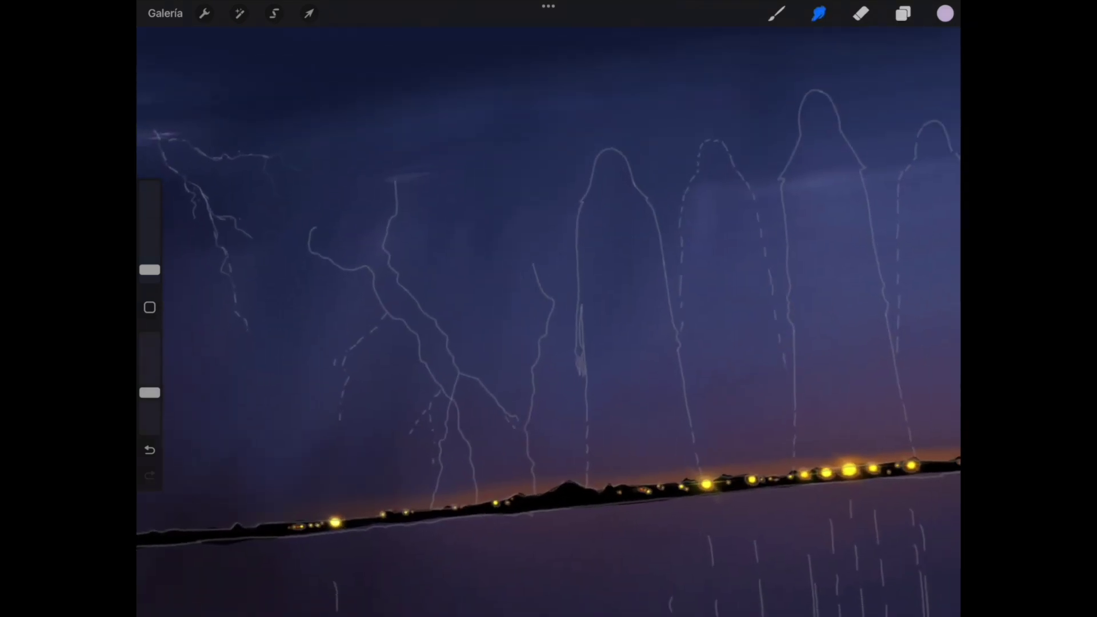